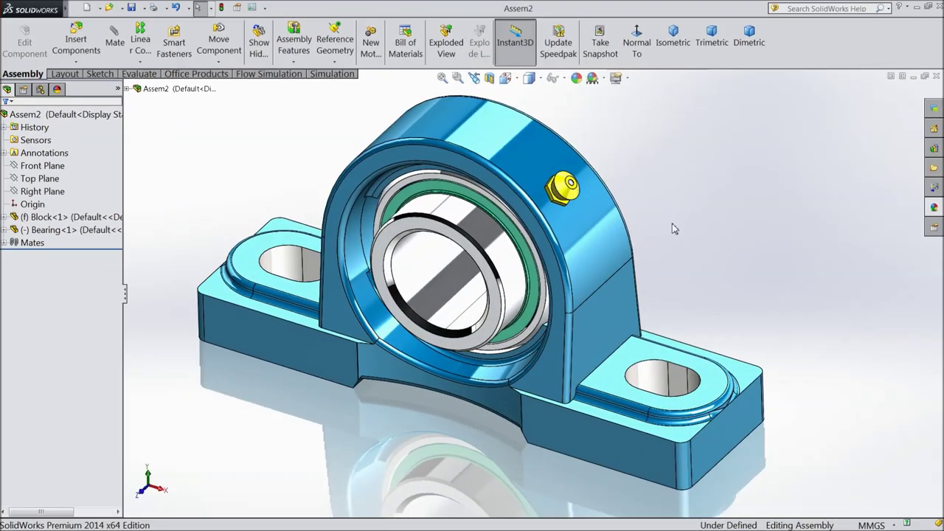
Orbit the blue pillow-block assembly to inspect it from several angles, including the bore side.
middle_drag(673, 234, 683, 211)
middle_drag(418, 293, 408, 403)
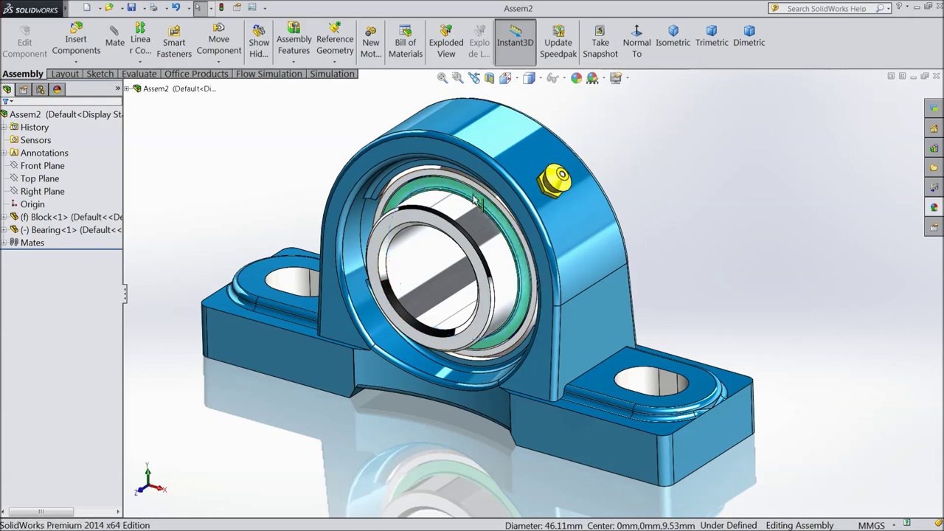
drag(571, 255, 563, 281)
middle_drag(562, 281, 457, 288)
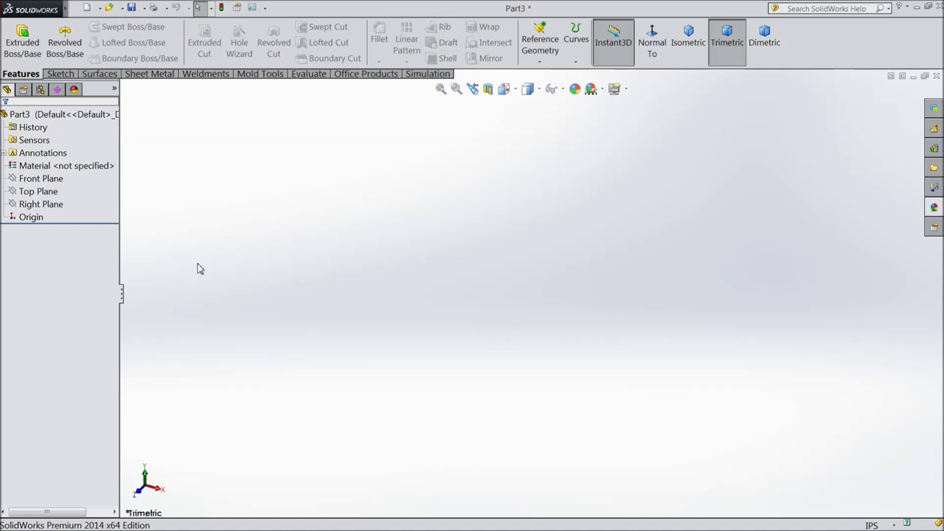
Create Plane1 offset 1.625 in below the Top Plane using the flipped offset.
click(45, 193)
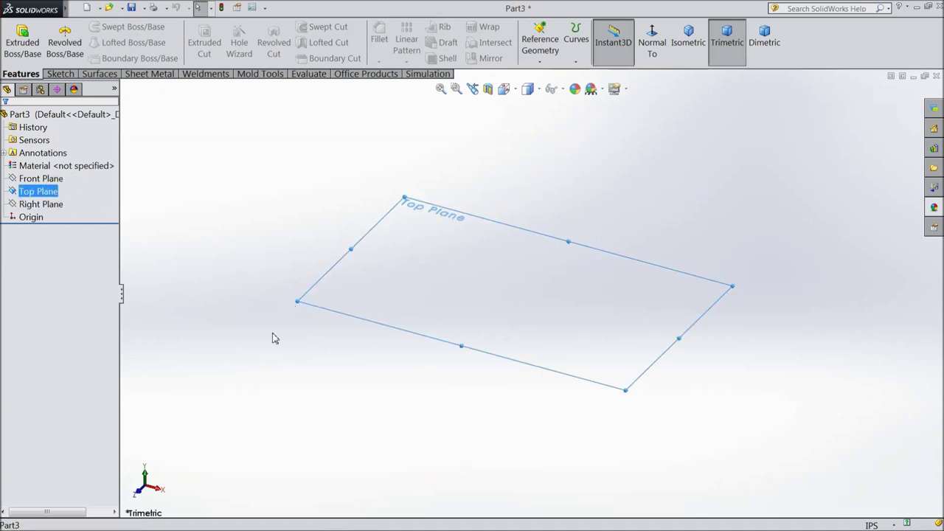
click(540, 61)
click(544, 76)
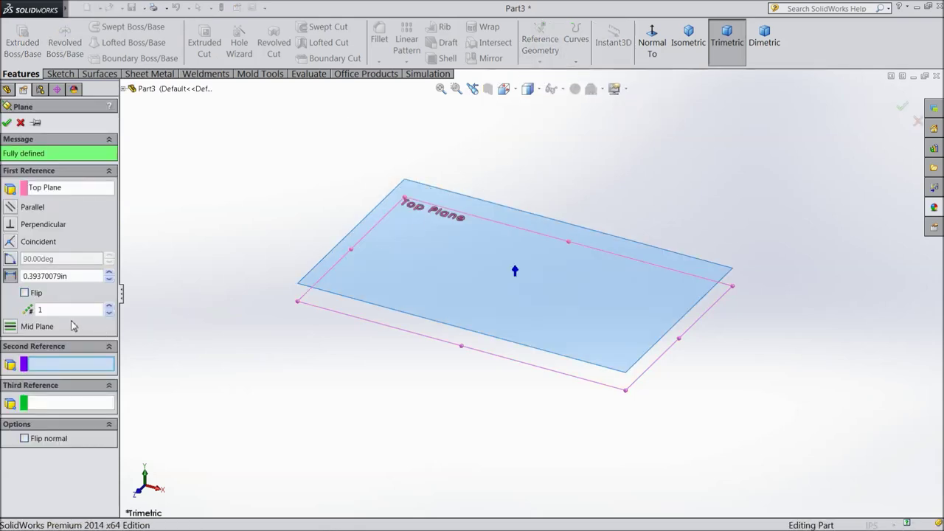
click(13, 276)
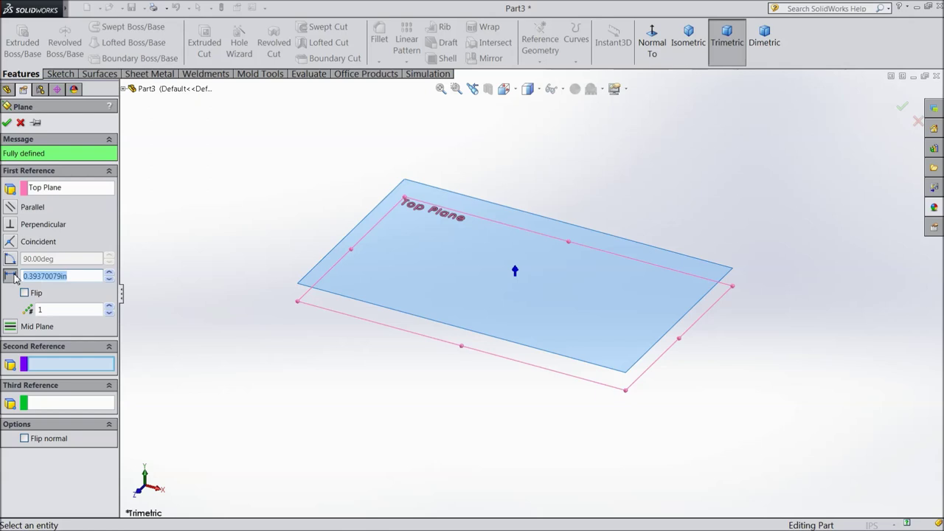
text(1.625in)
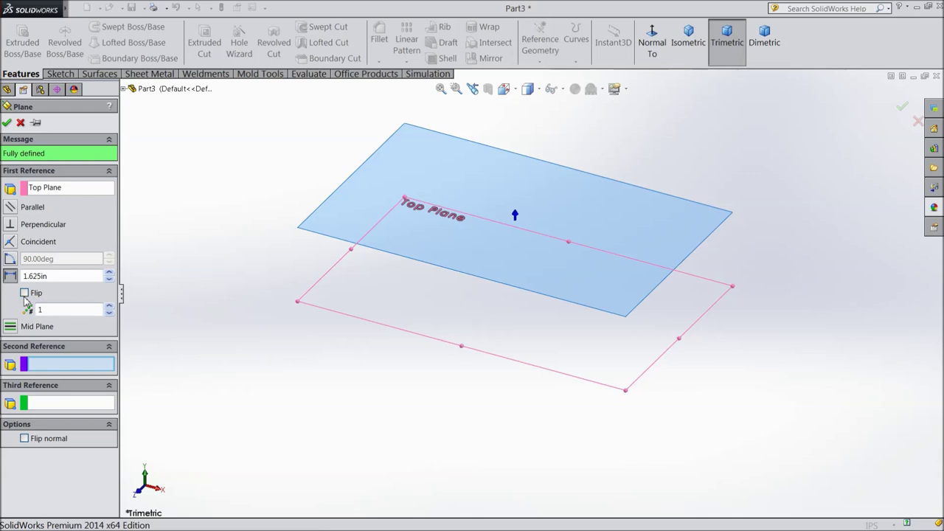
click(24, 293)
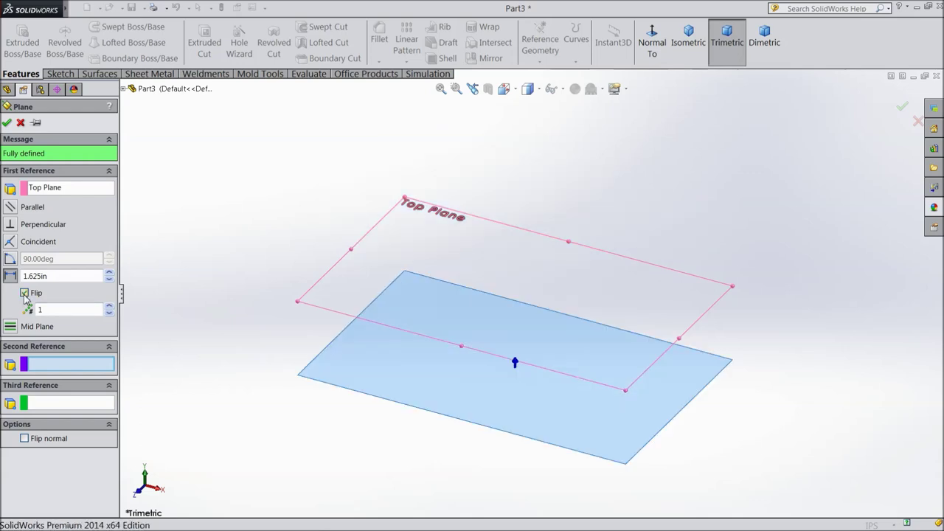
click(7, 123)
Start Sketch1 on Plane1 and view it normal to the screen.
click(405, 383)
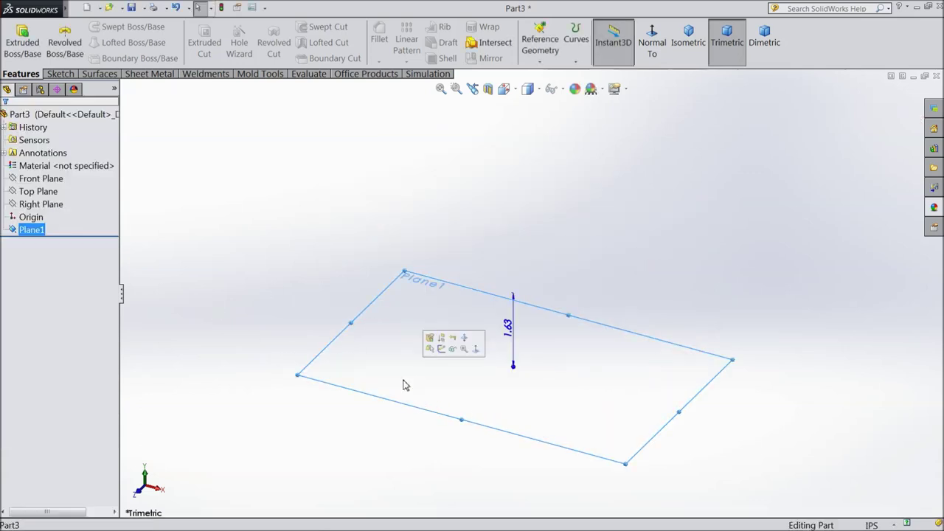
click(434, 350)
click(652, 53)
Draw a center rectangle on Plane1 centred on the origin.
click(652, 44)
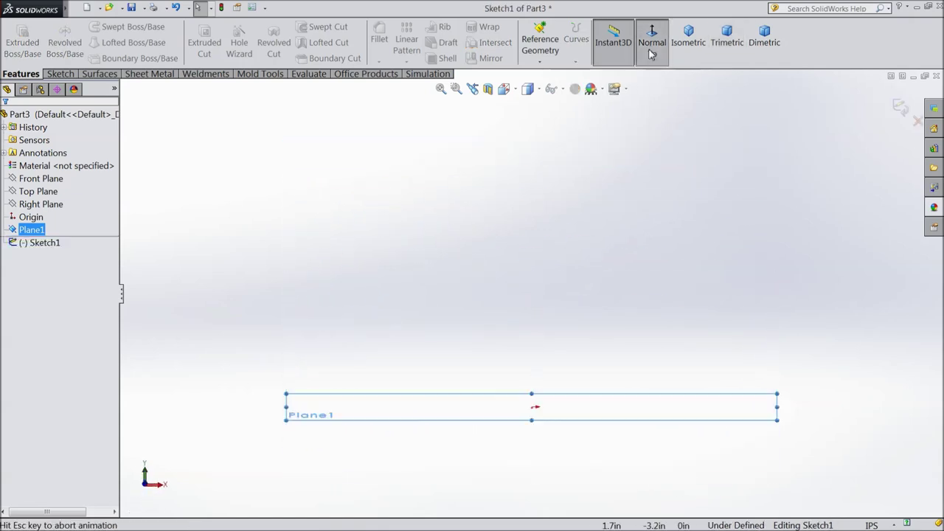
click(60, 73)
click(96, 42)
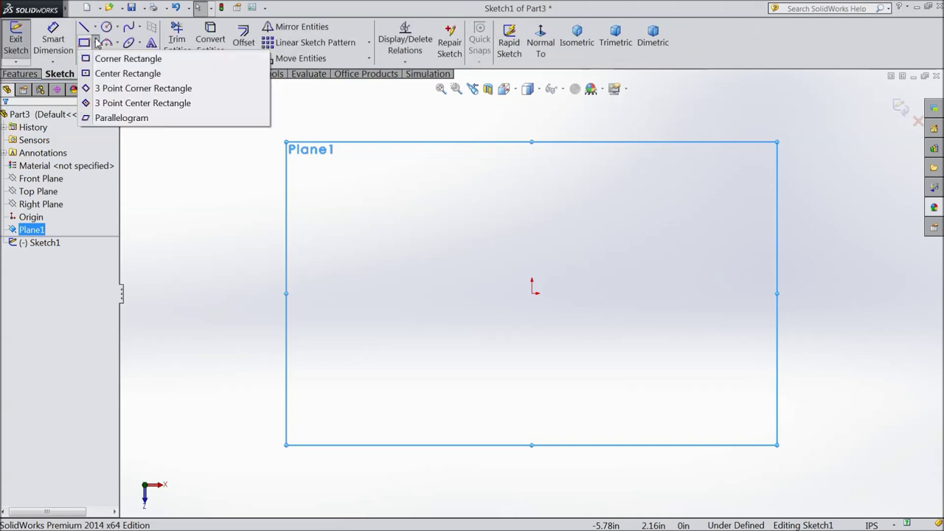
click(124, 74)
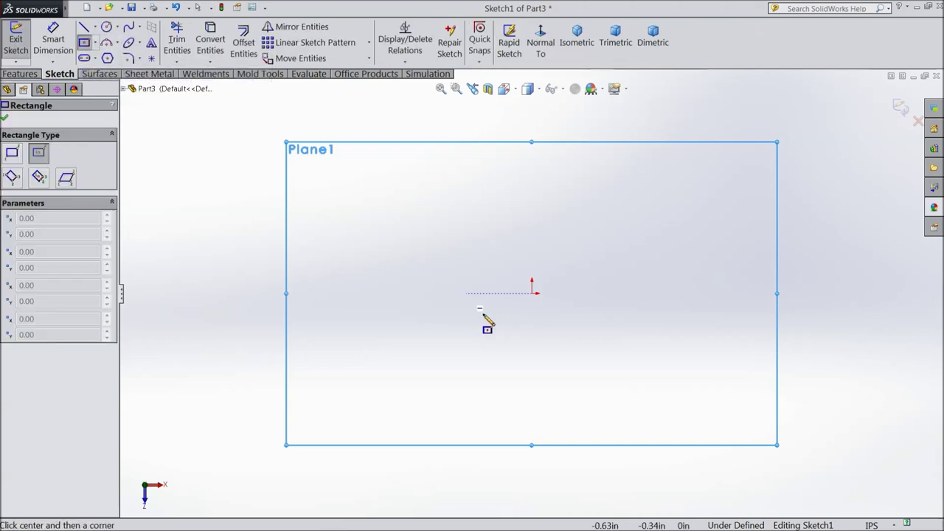
click(531, 293)
click(310, 207)
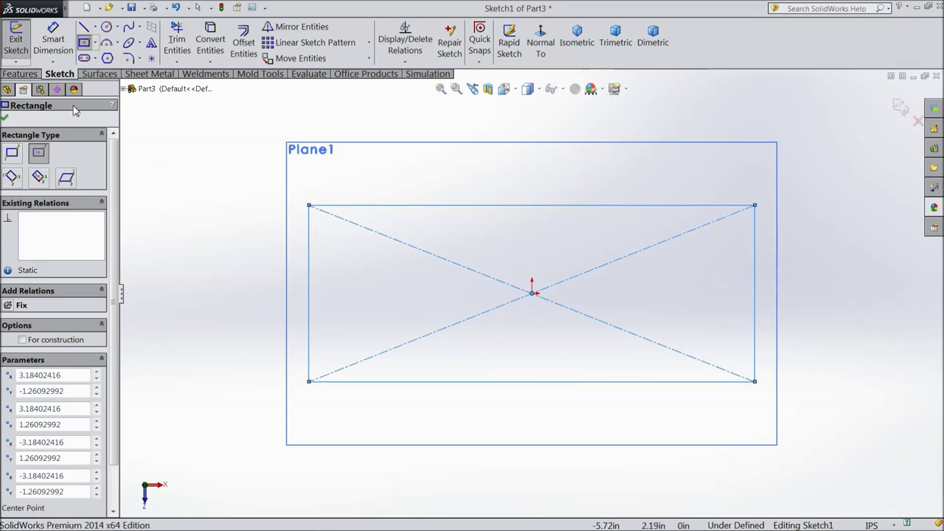
Dimension the rectangle 6.375 in wide and 1.75 in tall.
click(53, 42)
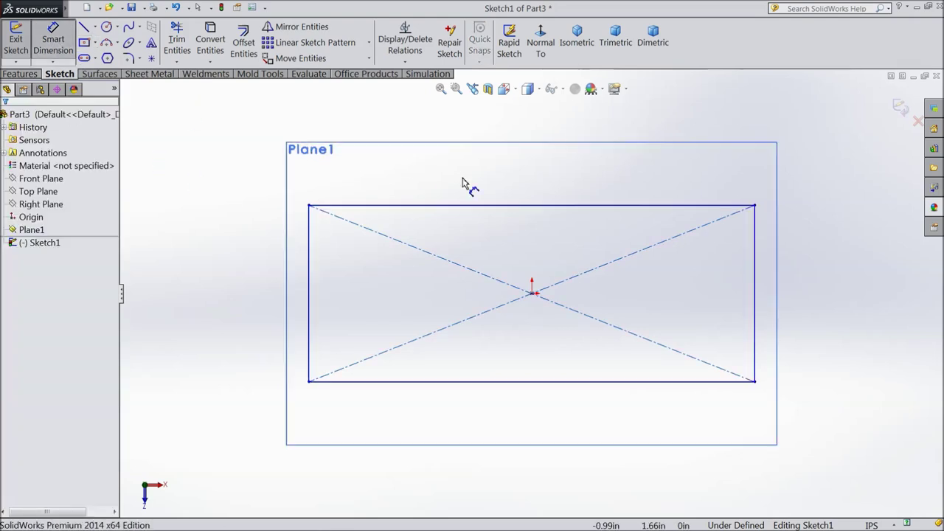
click(506, 207)
click(518, 181)
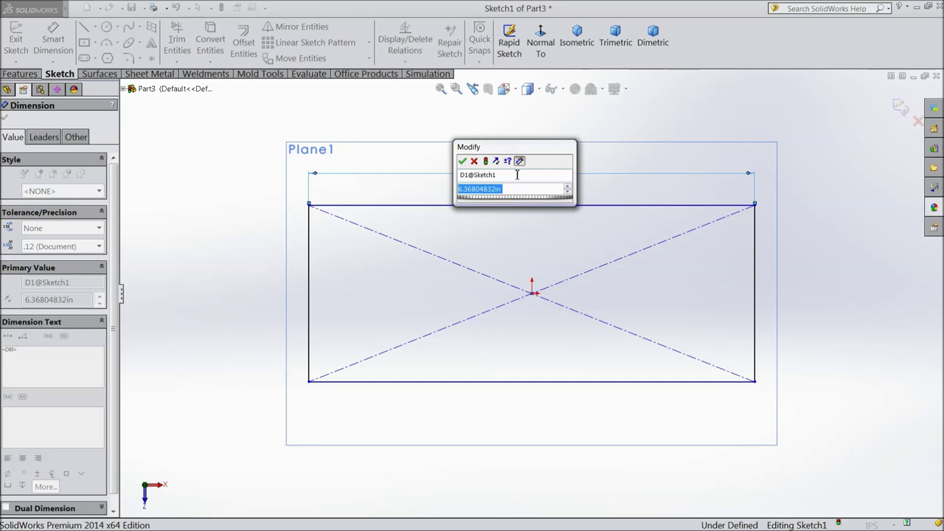
text(6.375)
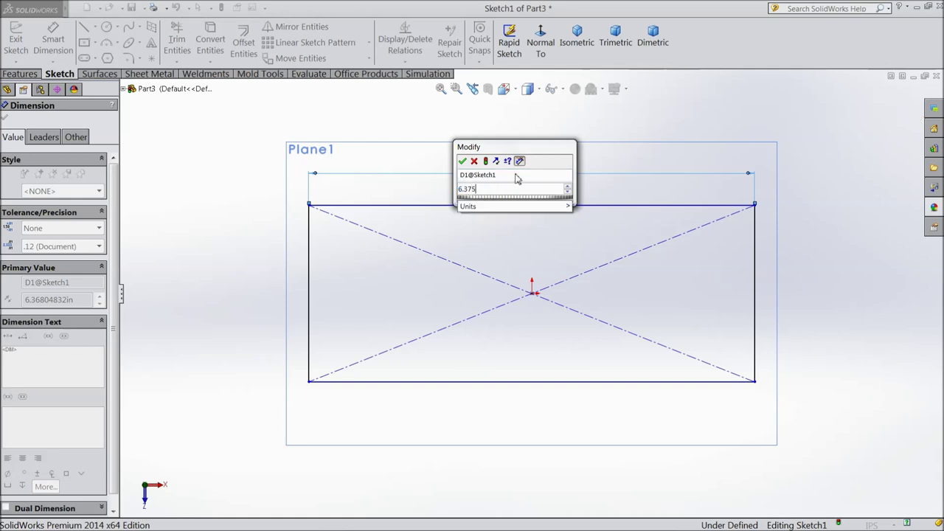
click(467, 165)
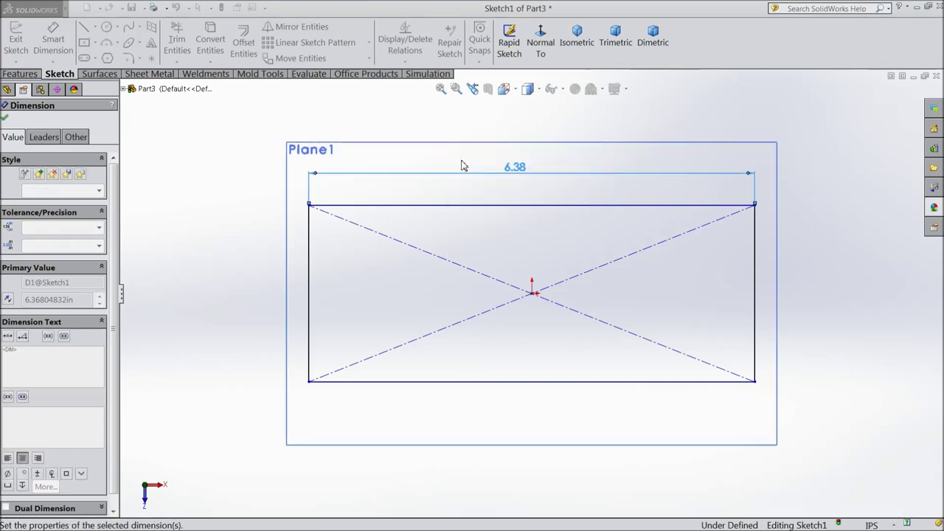
click(310, 281)
click(227, 292)
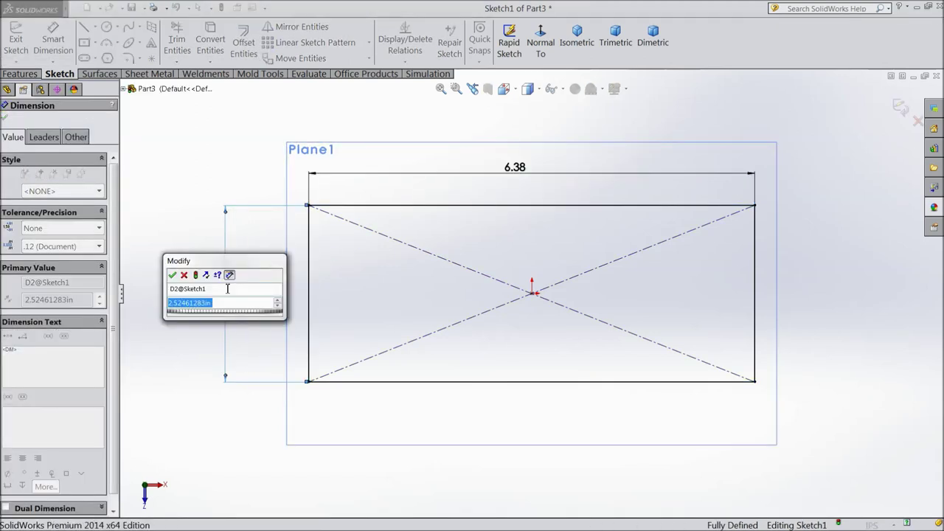
text(1.75)
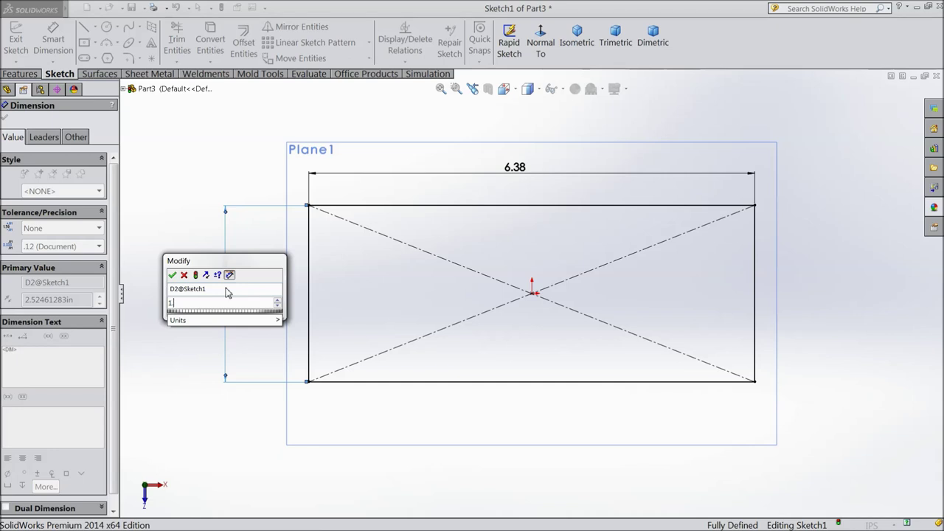
click(172, 275)
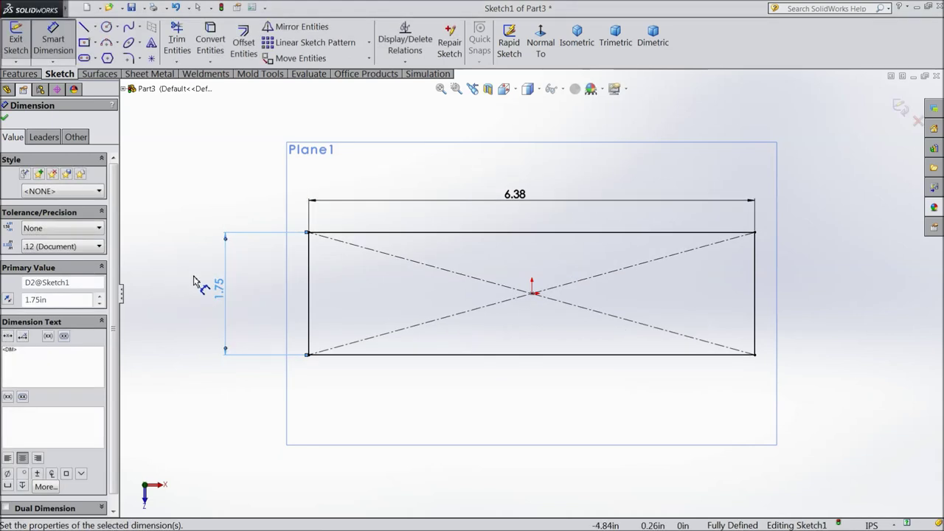
click(5, 119)
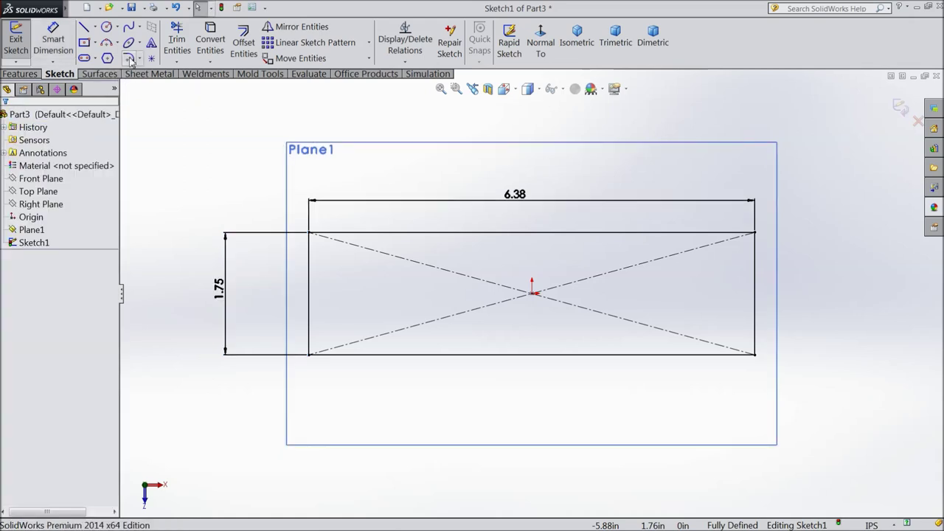
click(128, 59)
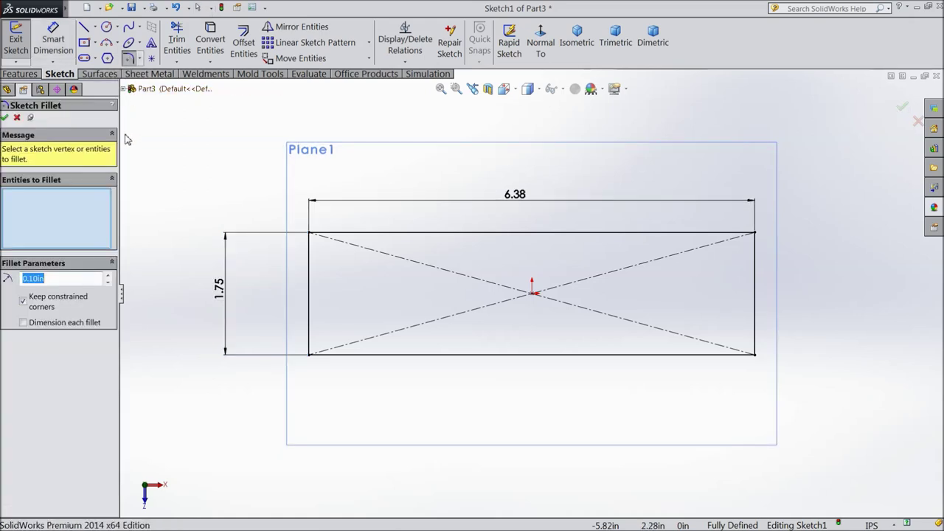
Fillet all four rectangle corners with a 0.125 in sketch fillet radius.
text(0.)
drag(292, 190, 776, 402)
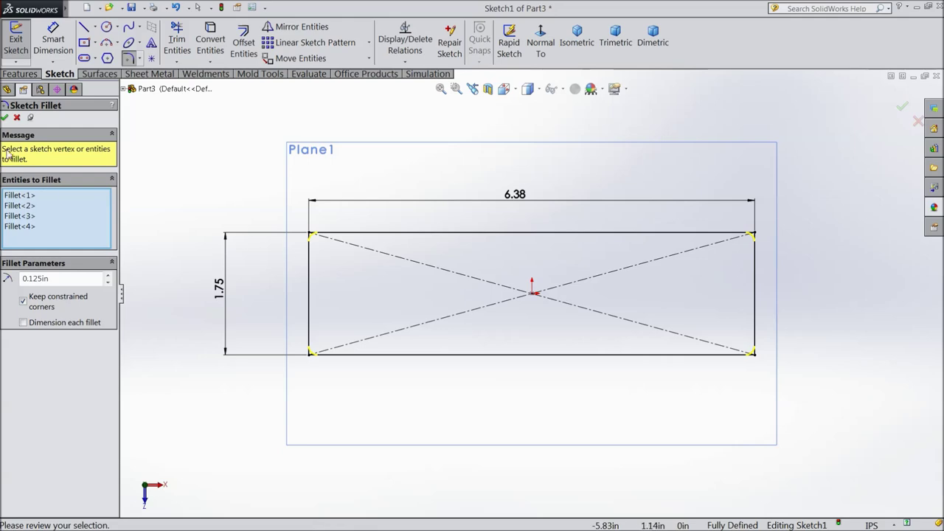
click(5, 118)
click(6, 118)
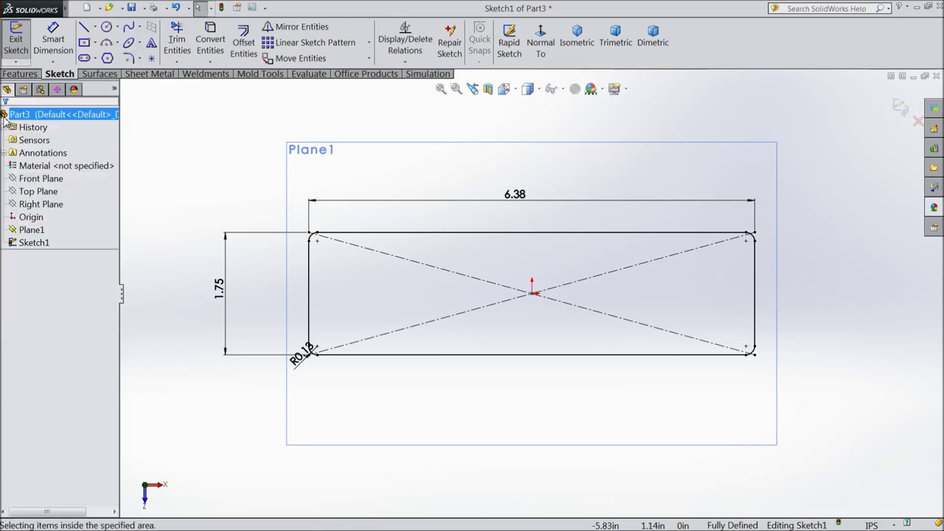
click(20, 74)
click(16, 57)
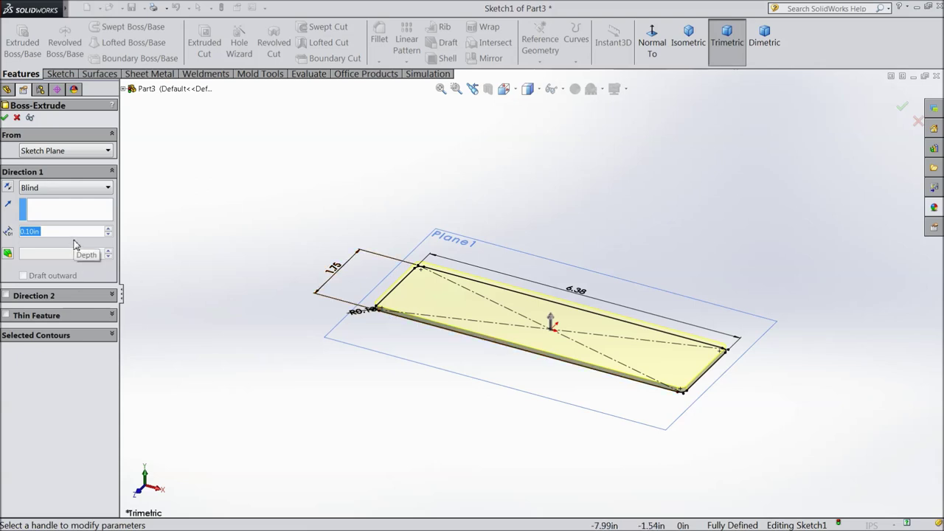
Extrude the rounded rectangle 0.5 in blind into a solid base block.
text(0.5)
key(Return)
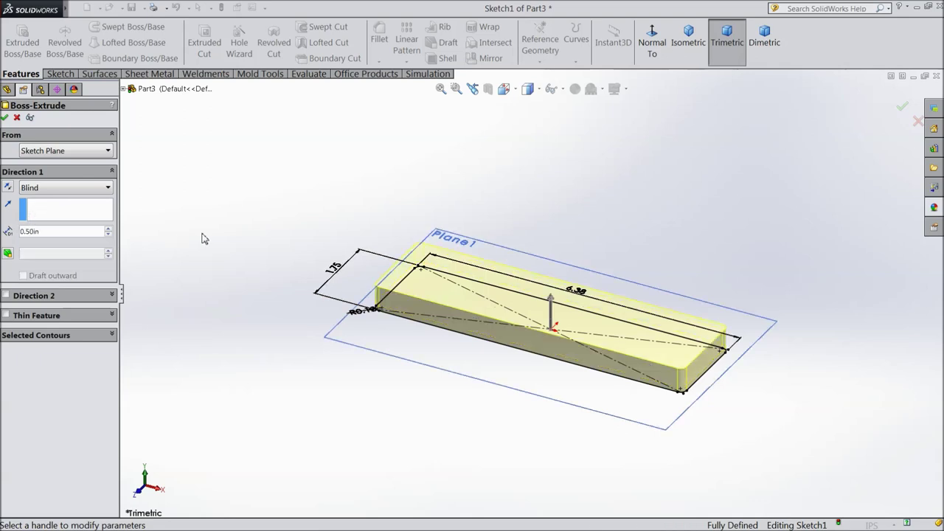
scroll(283, 262, down, 3)
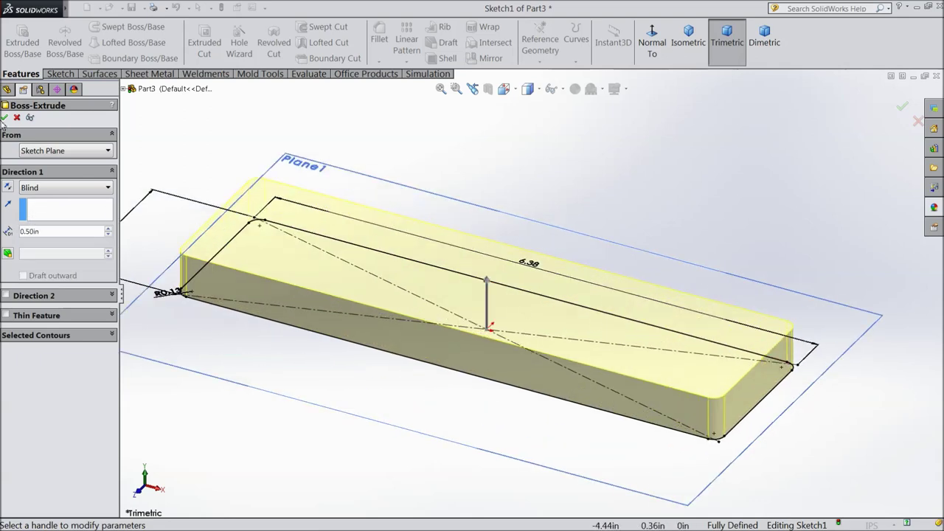
click(5, 118)
key(f)
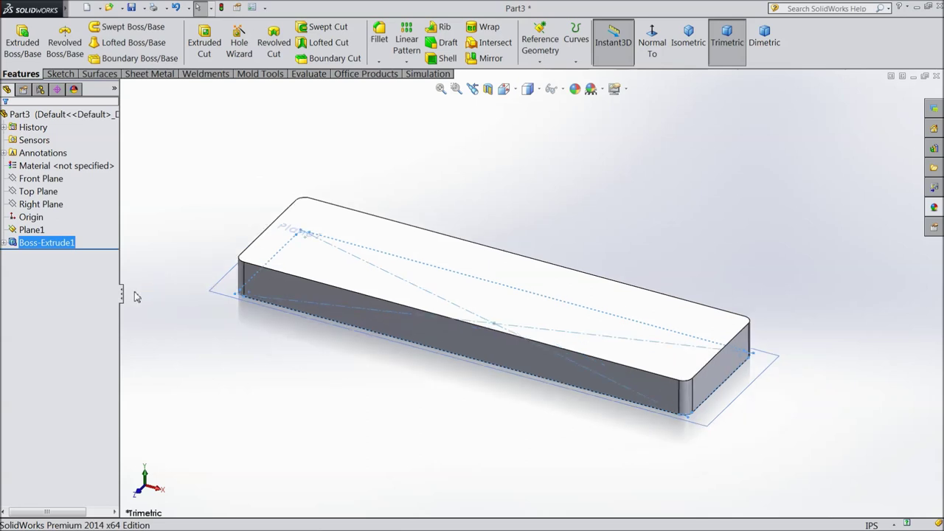
Hide Plane1 and its offset dimension.
click(31, 229)
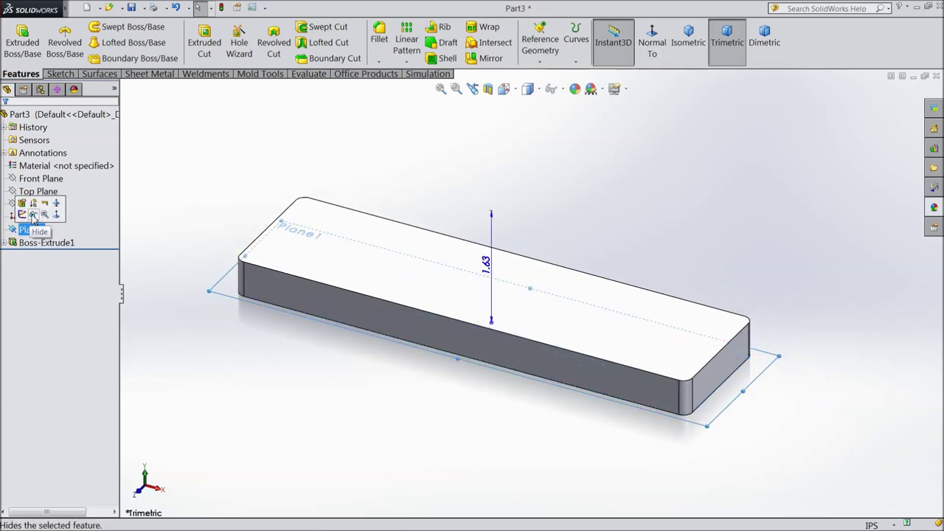
click(34, 214)
middle_drag(221, 214, 184, 207)
click(83, 116)
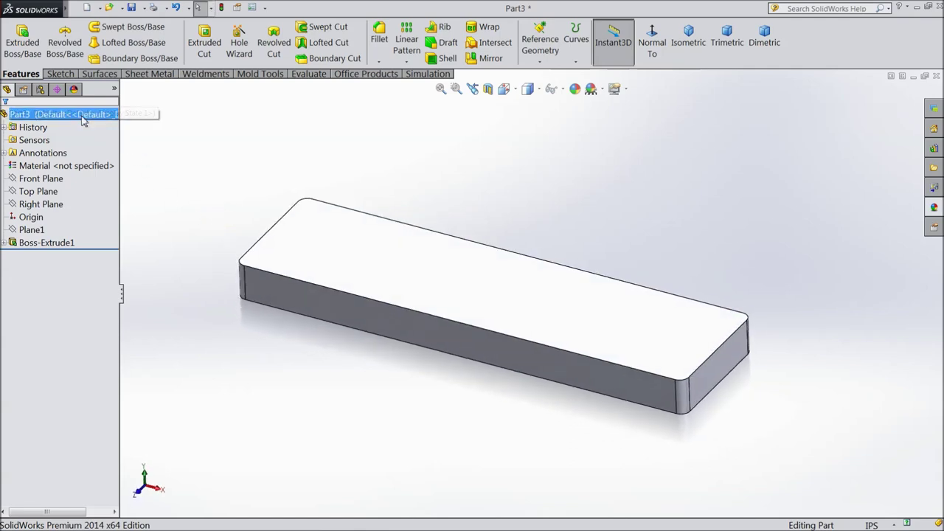
Change the block's colour to medium blue, RGB 24, 93, 195.
click(574, 89)
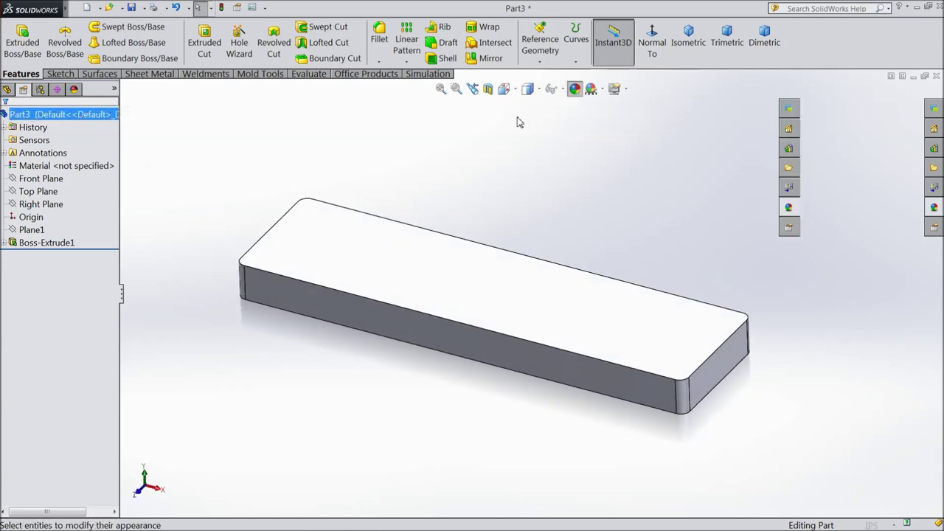
drag(115, 373, 112, 422)
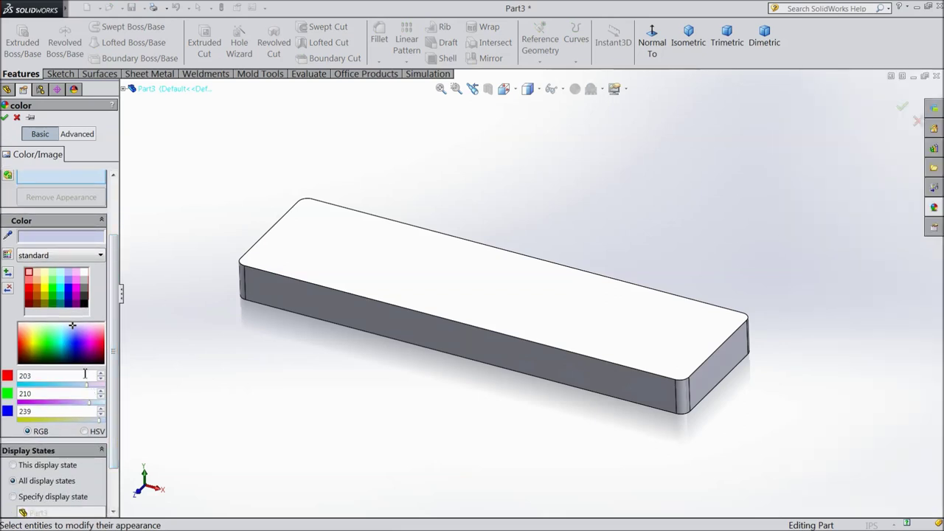
drag(87, 384, 38, 384)
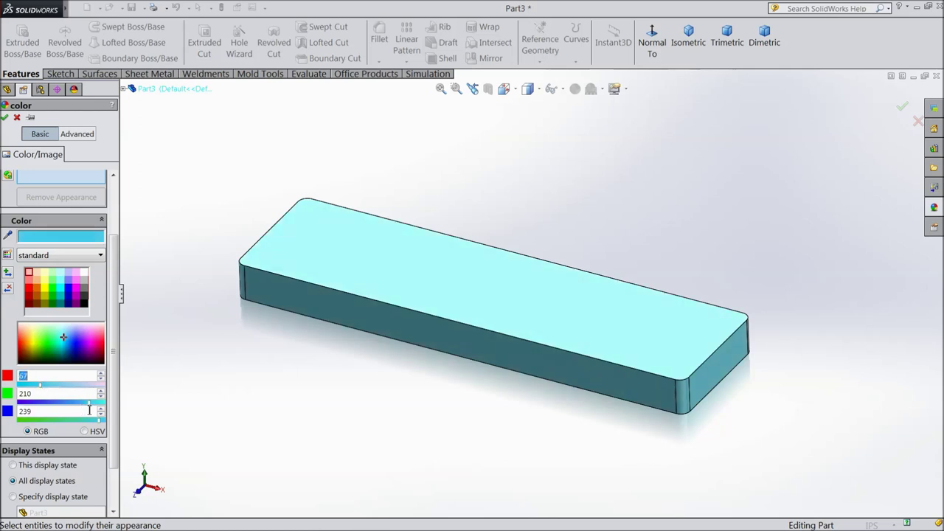
drag(90, 403, 63, 404)
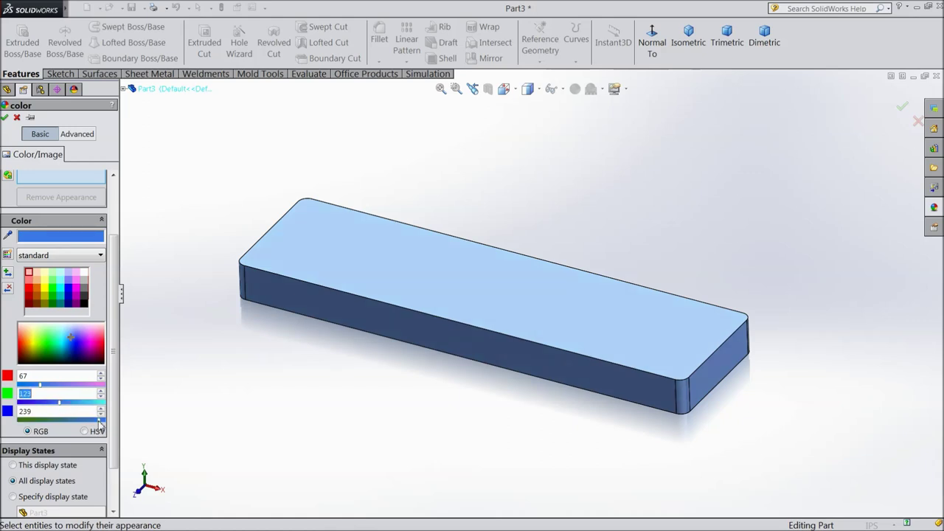
drag(93, 421, 93, 420)
double_click(74, 411)
drag(41, 385, 35, 386)
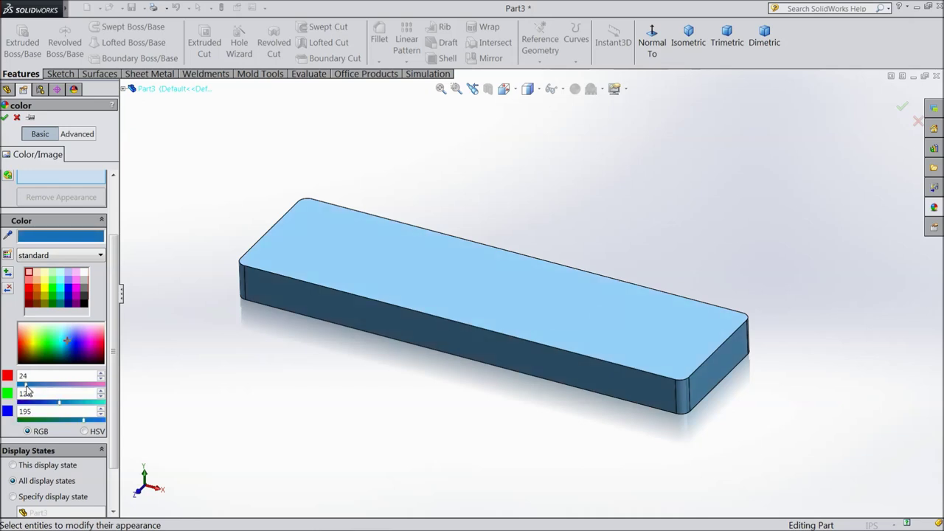
drag(56, 403, 50, 404)
mouse_move(350, 401)
middle_down()
mouse_move(354, 382)
mouse_move(337, 407)
mouse_move(358, 354)
mouse_move(356, 403)
mouse_move(352, 394)
middle_up()
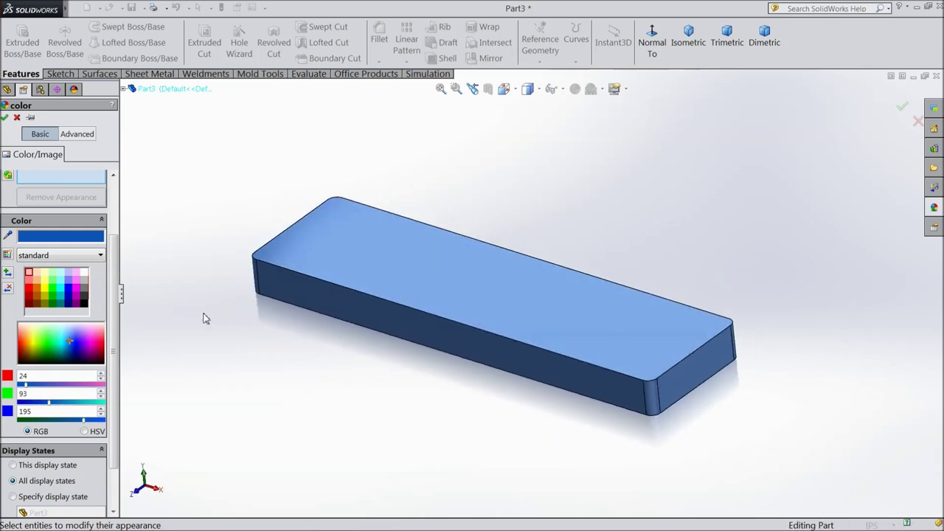
click(6, 117)
middle_drag(130, 242, 204, 267)
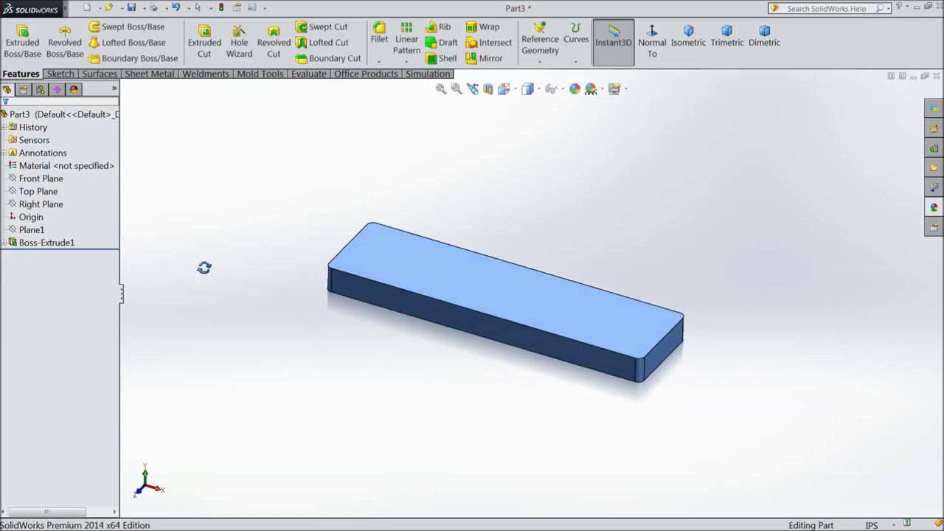
Open Sketch2 on the block's long front side face.
scroll(525, 304, down, 1)
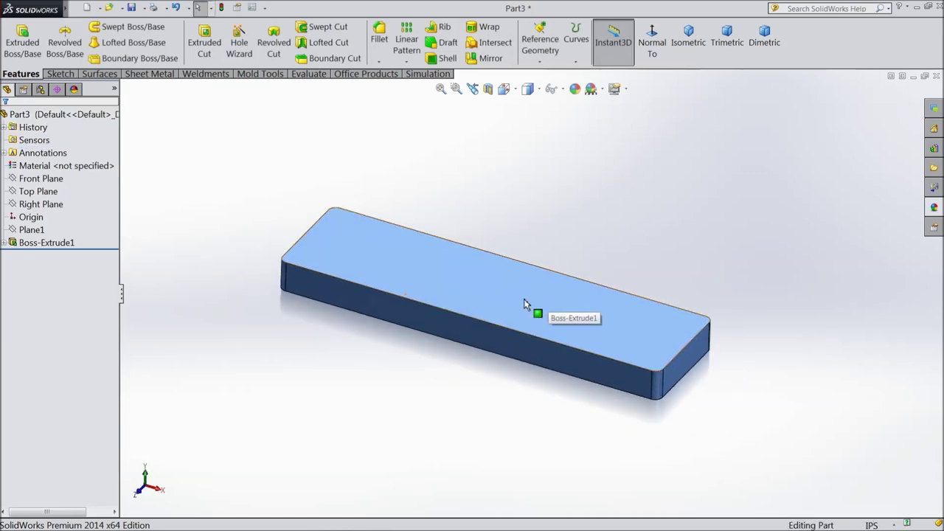
scroll(504, 375, down, 1)
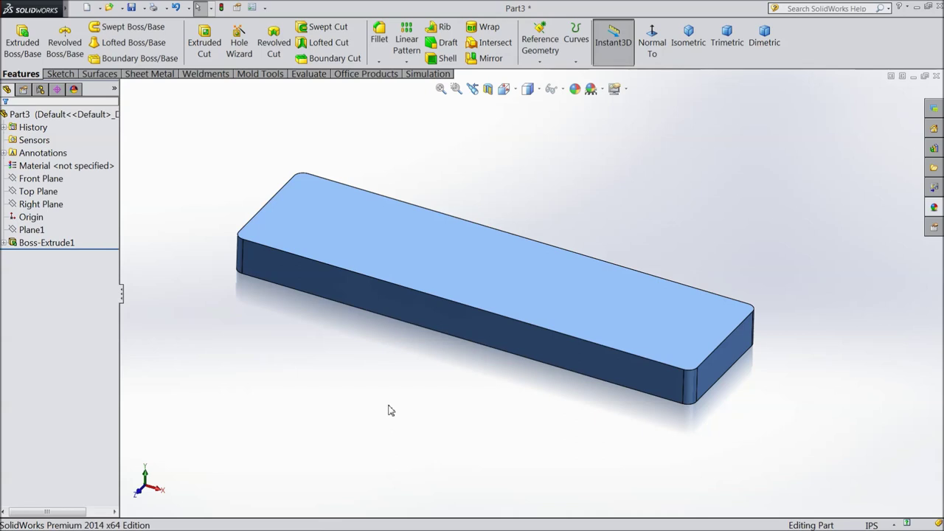
middle_drag(393, 402, 472, 316)
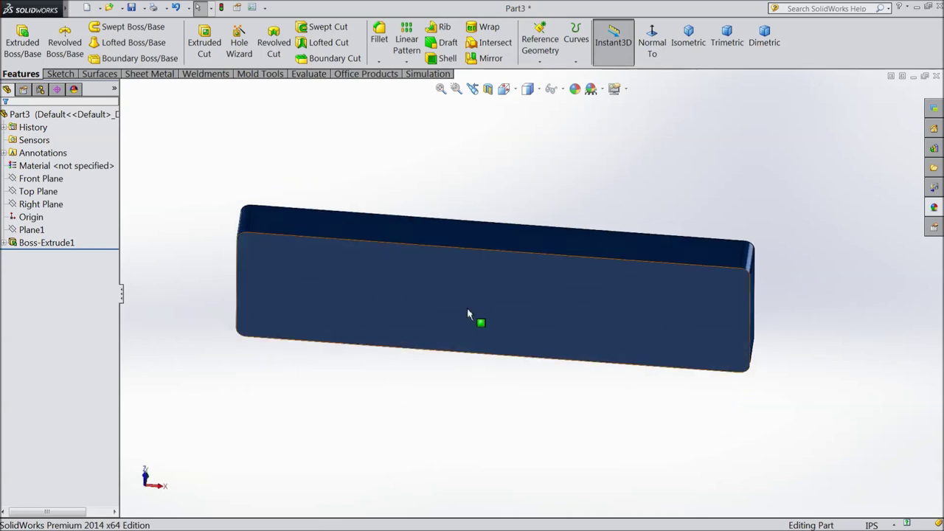
click(499, 304)
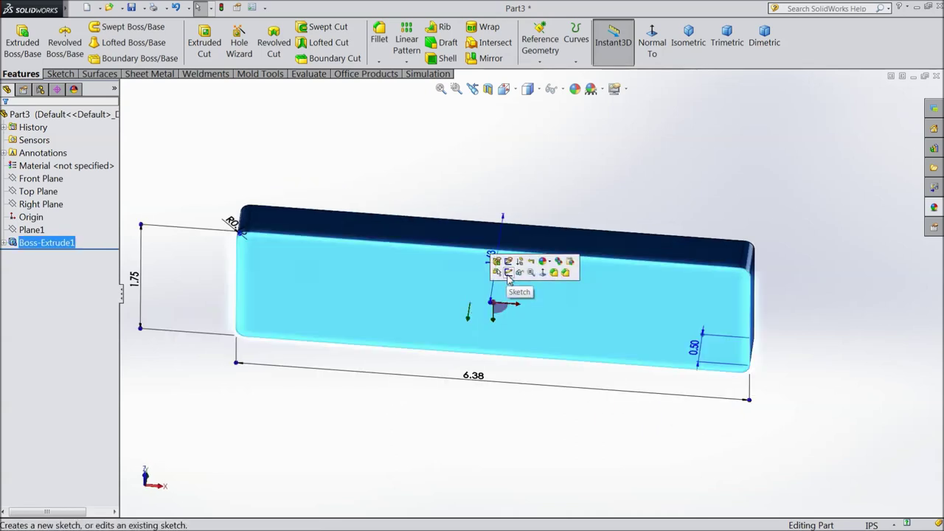
click(687, 43)
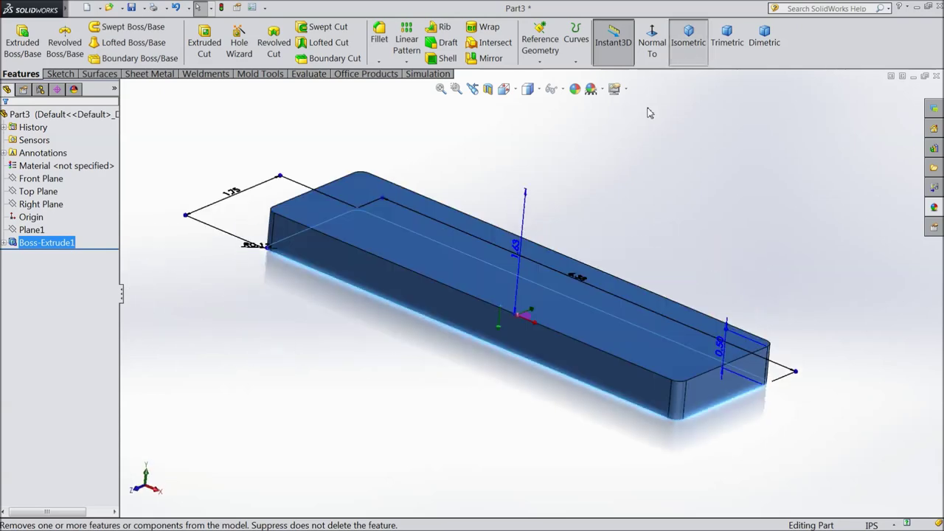
middle_drag(441, 356, 516, 293)
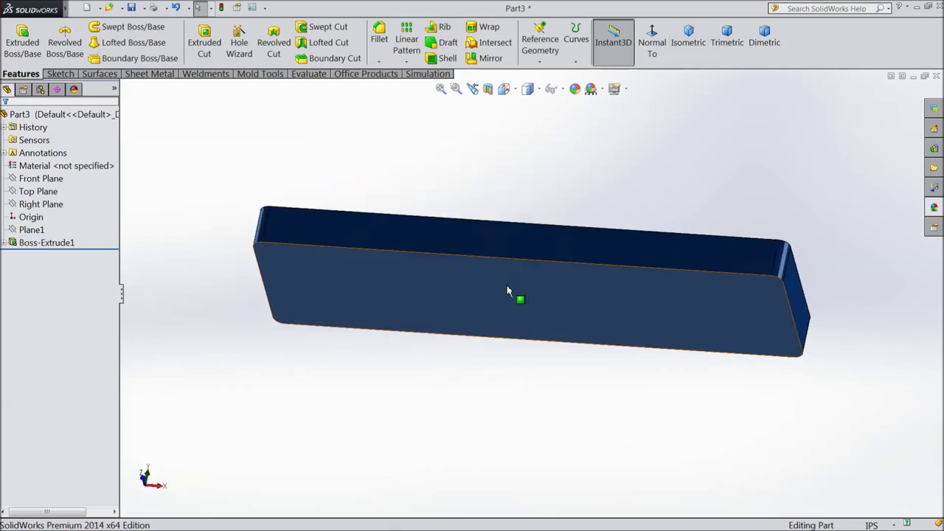
click(533, 251)
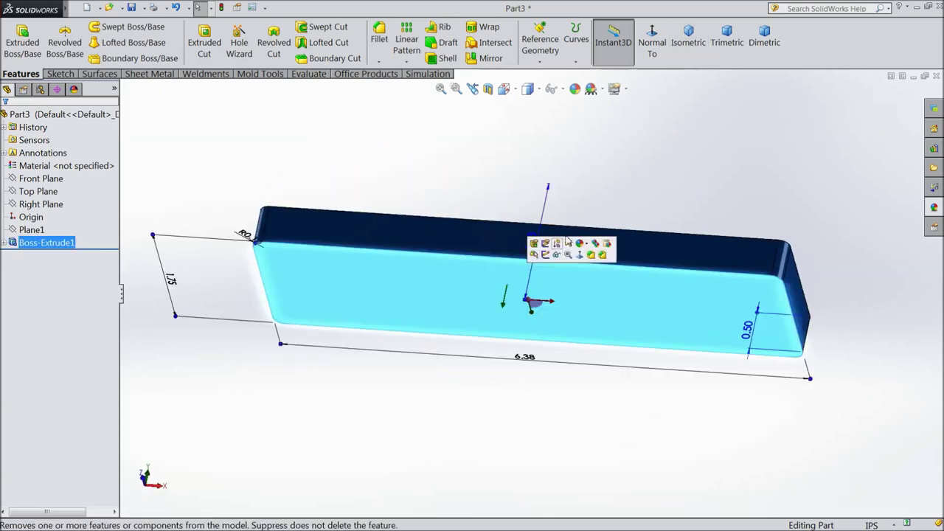
click(60, 74)
click(20, 52)
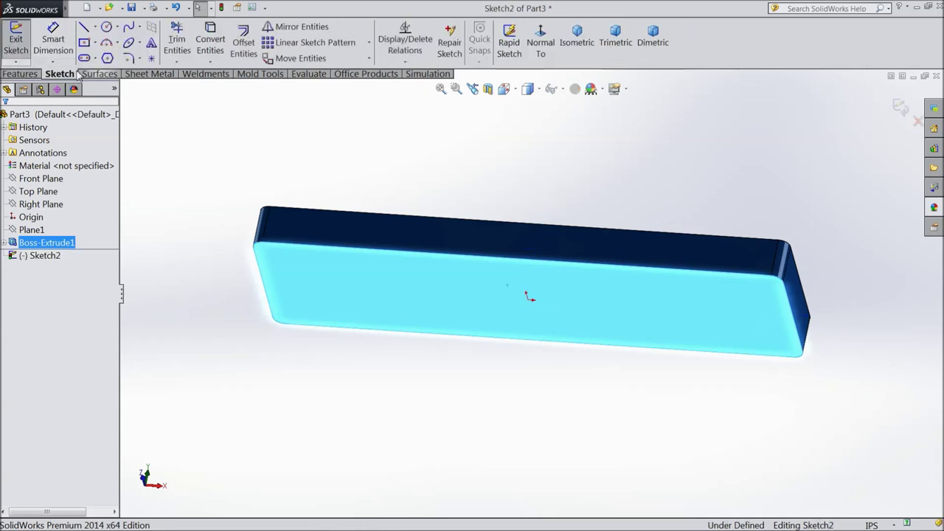
Draw a center rectangle from the origin up to the face's top edge.
click(541, 44)
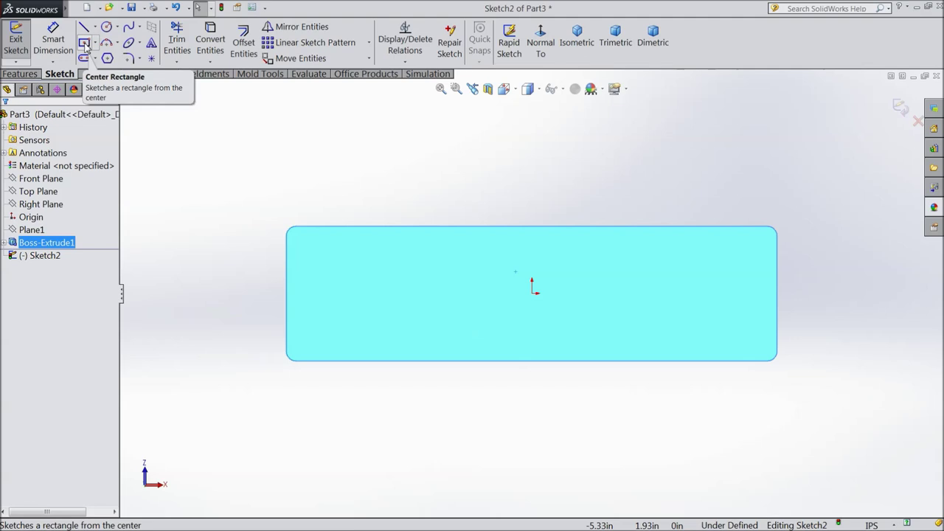
click(85, 46)
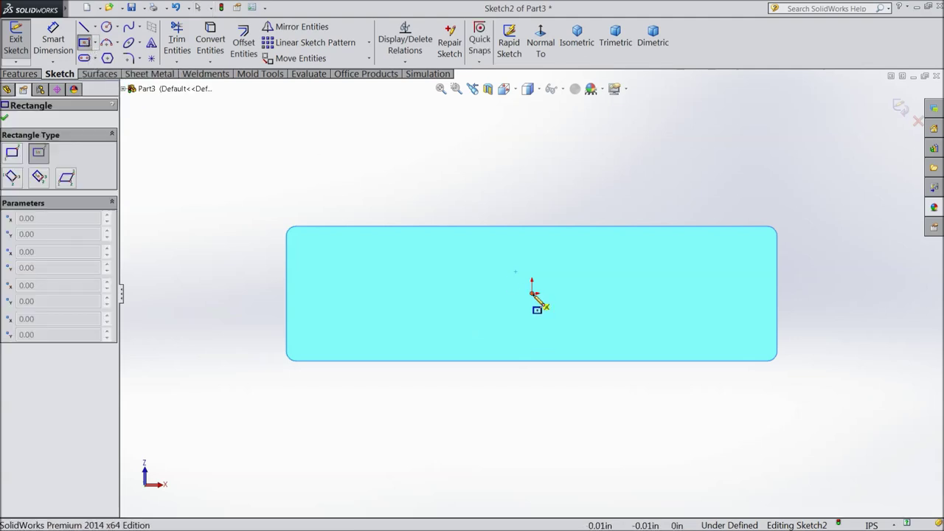
click(532, 292)
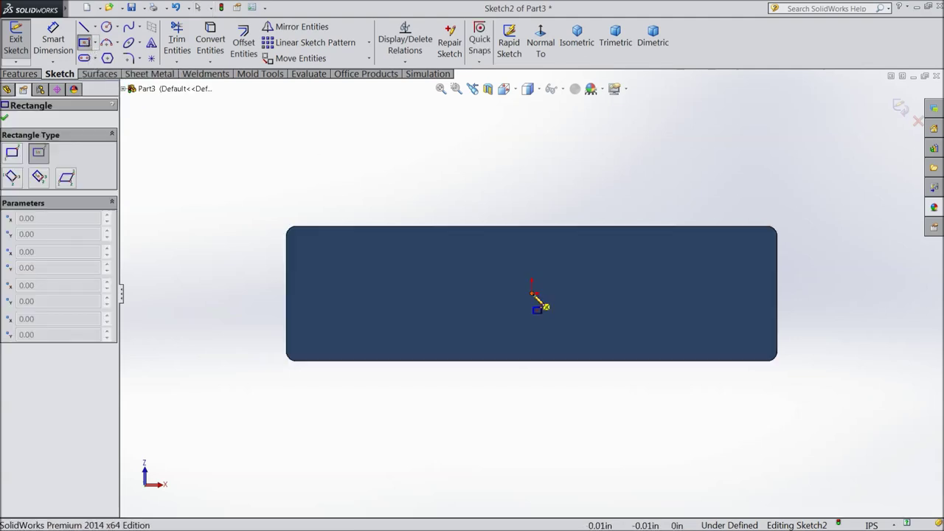
click(478, 239)
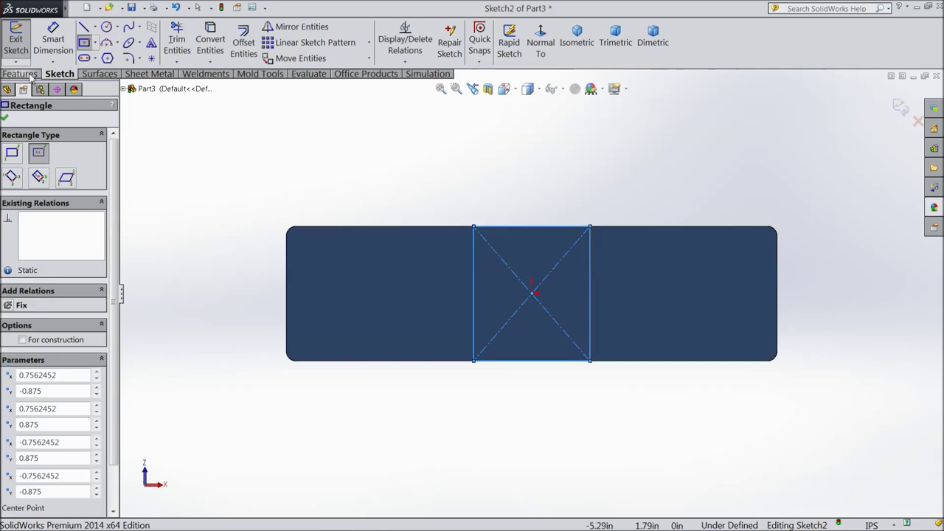
key(d)
Dimension the rectangle's right side 2.125 in from the plate's right end.
click(590, 295)
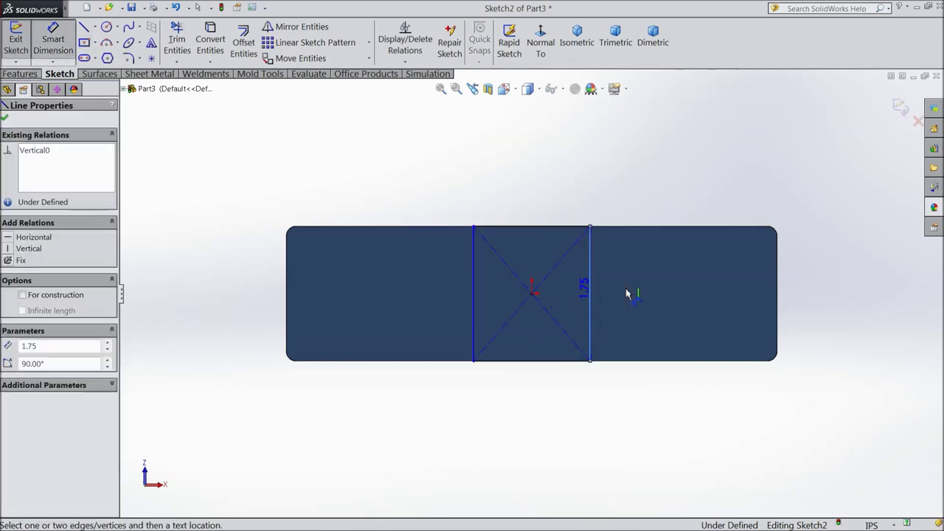
click(776, 294)
click(627, 188)
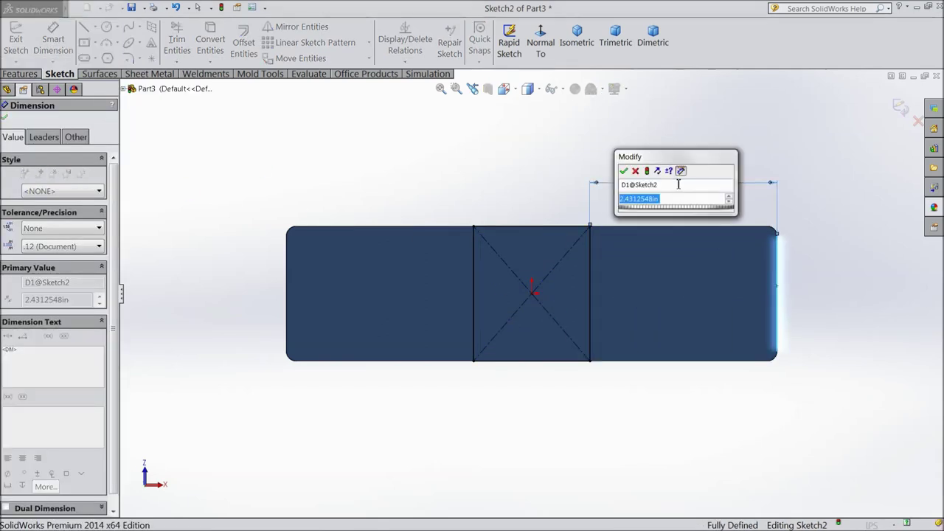
text(2)
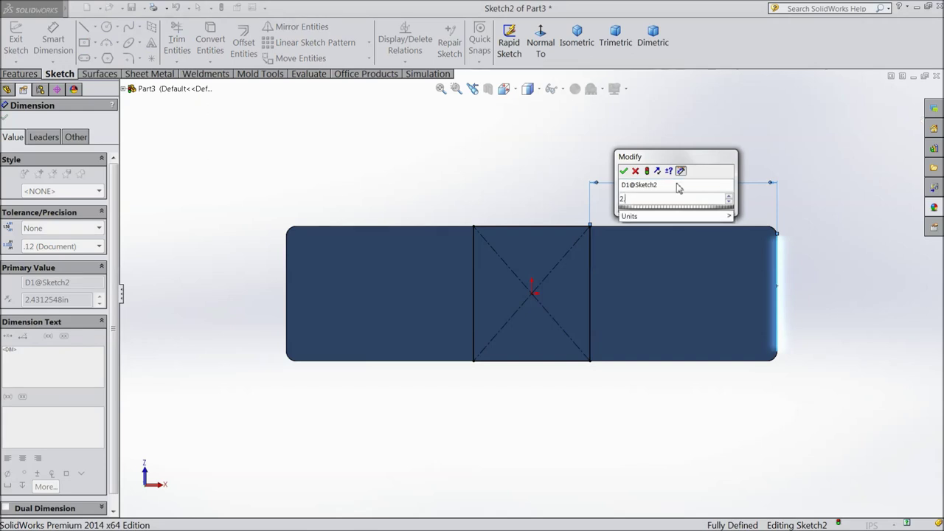
text(.125)
click(625, 172)
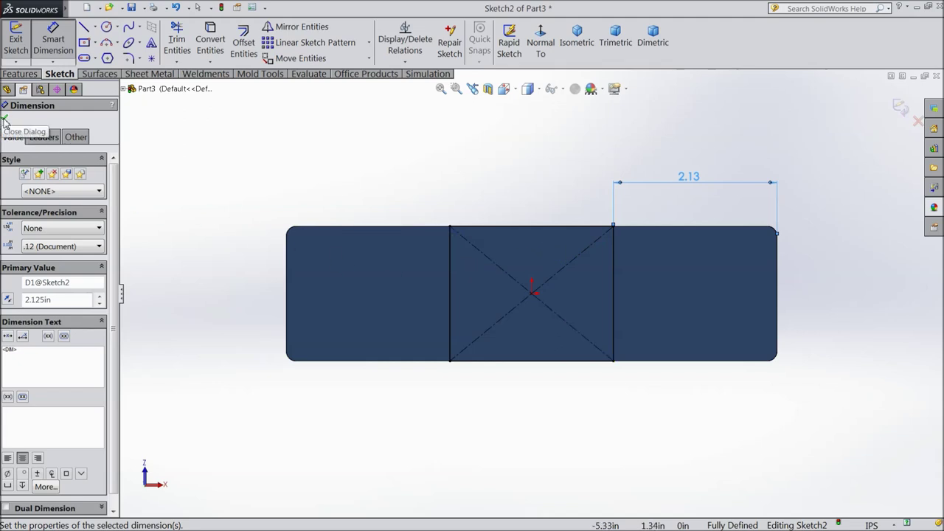
click(5, 119)
click(389, 287)
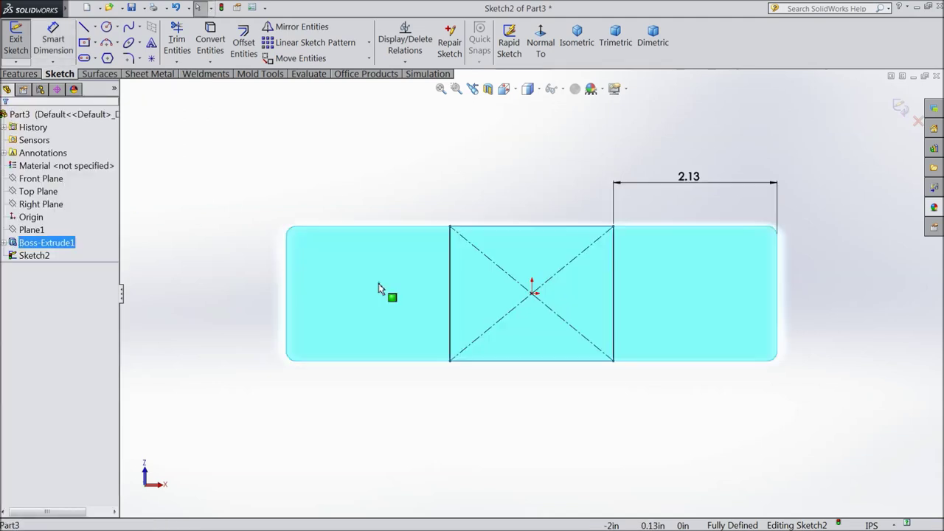
click(211, 51)
Extrude the left and right sketch regions 0.125 in to form raised end pads.
middle_drag(272, 174, 247, 254)
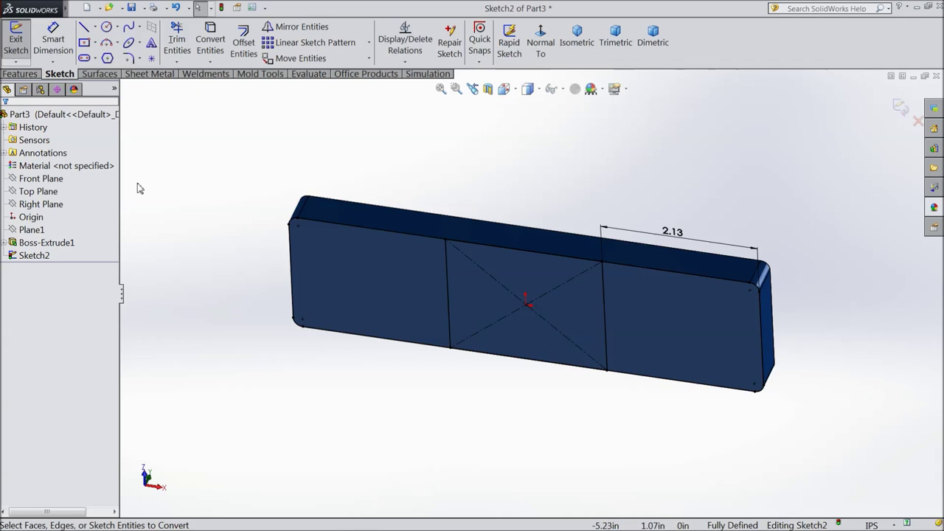
click(33, 74)
click(22, 44)
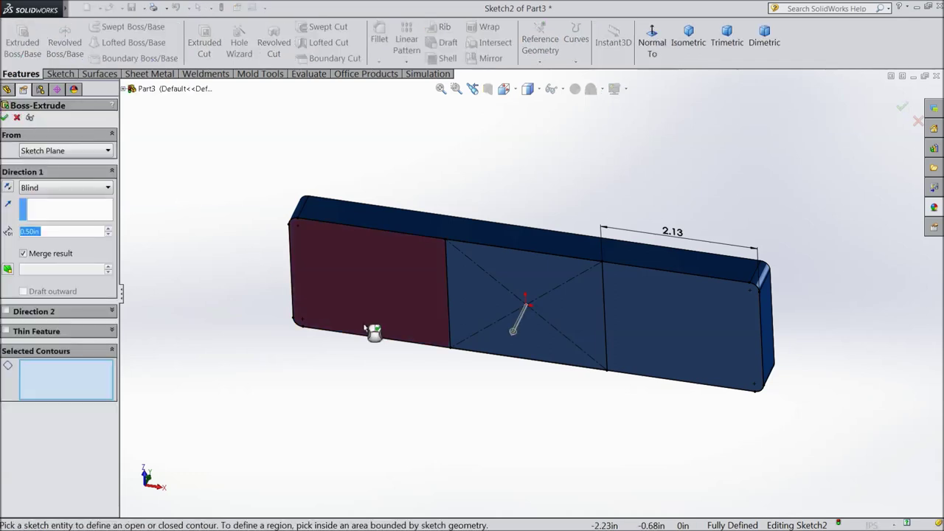
click(386, 311)
click(685, 327)
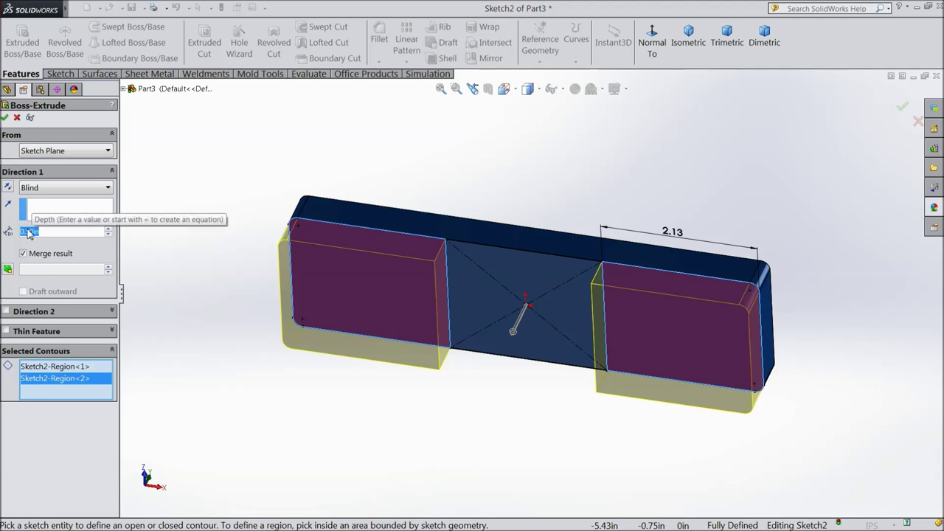
text(0.125)
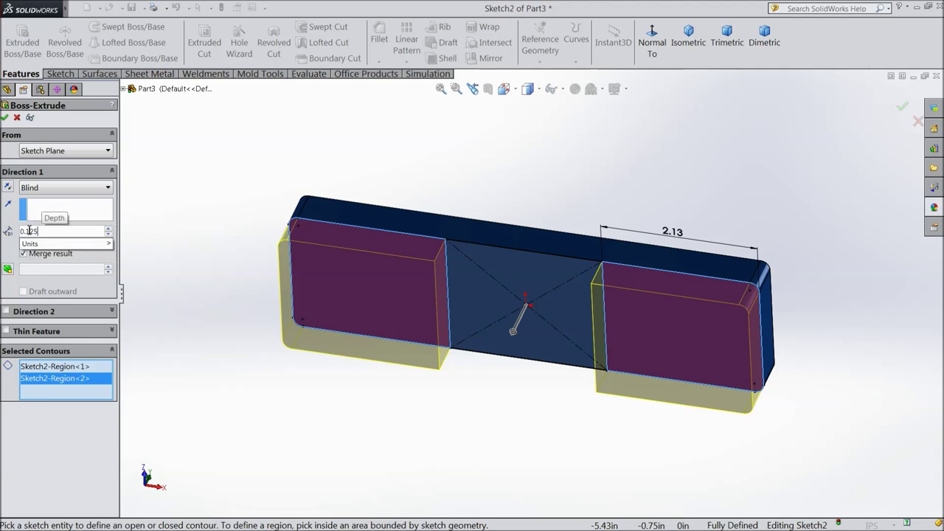
key(Return)
middle_drag(238, 270, 238, 292)
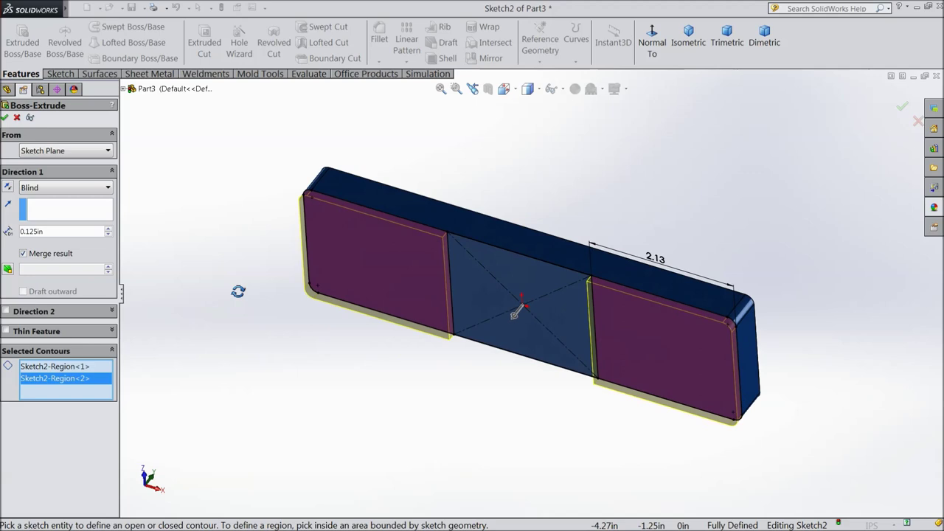
click(6, 119)
middle_drag(184, 261, 199, 143)
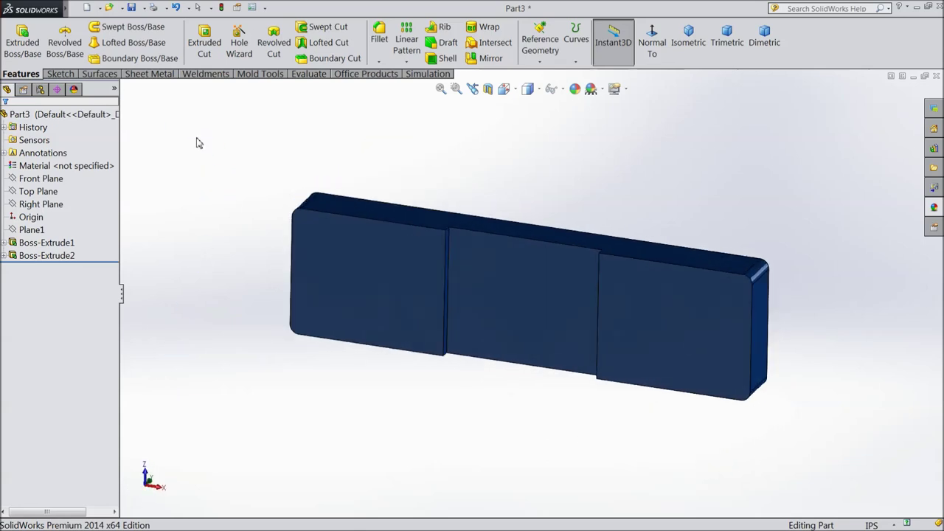
Draft both central slot side walls at 30°, with the slot floor as neutral plane.
click(448, 42)
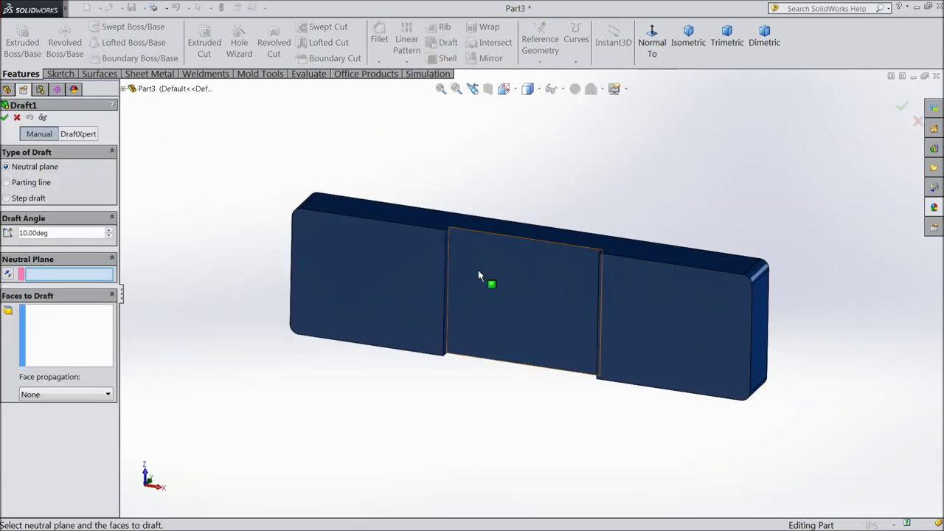
scroll(480, 278, down, 3)
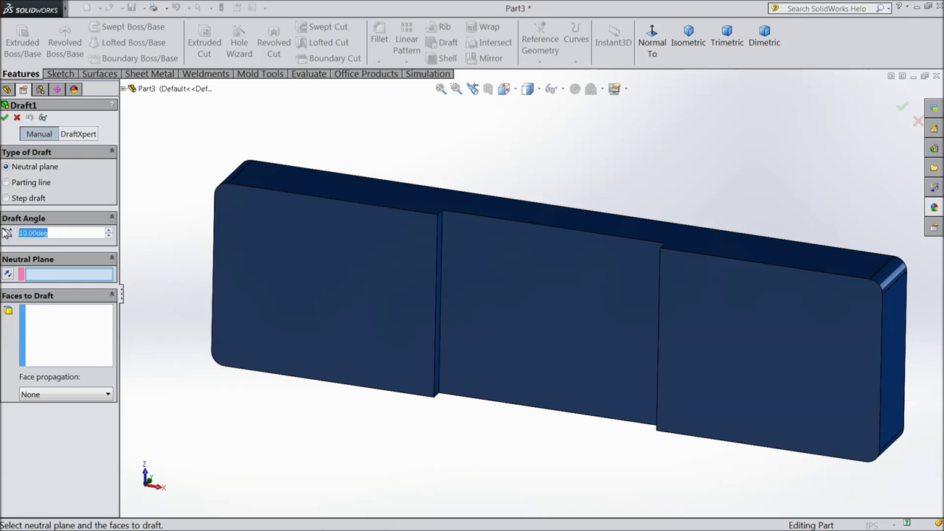
text(30)
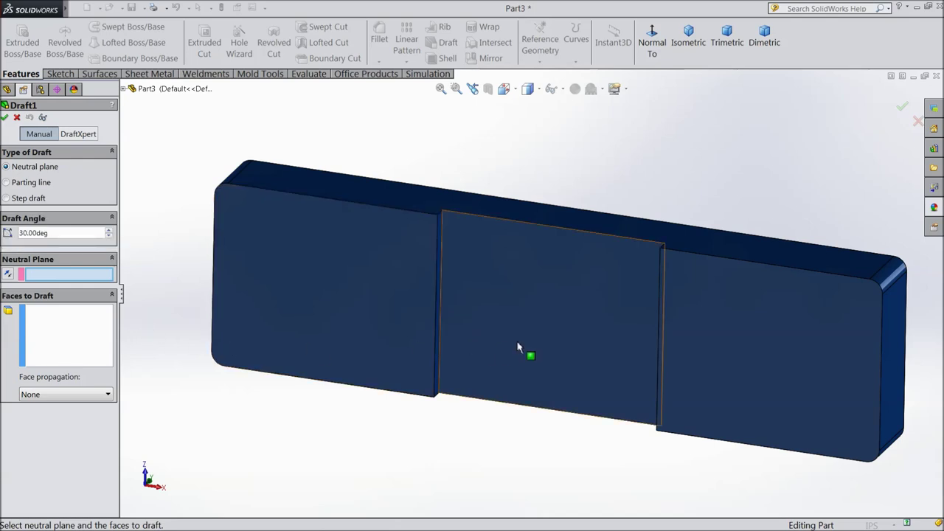
click(552, 329)
middle_drag(244, 363, 301, 386)
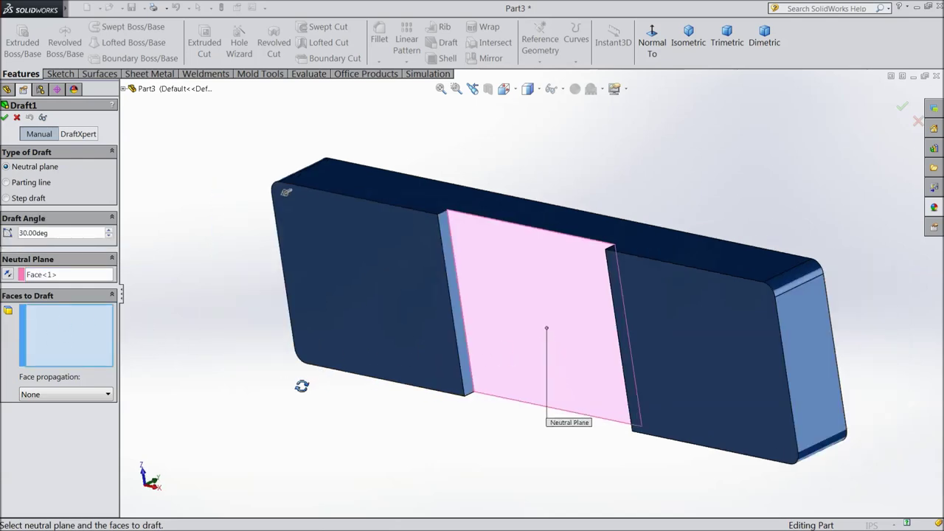
scroll(447, 341, down, 5)
click(510, 325)
scroll(509, 323, up, 5)
middle_drag(565, 327, 728, 317)
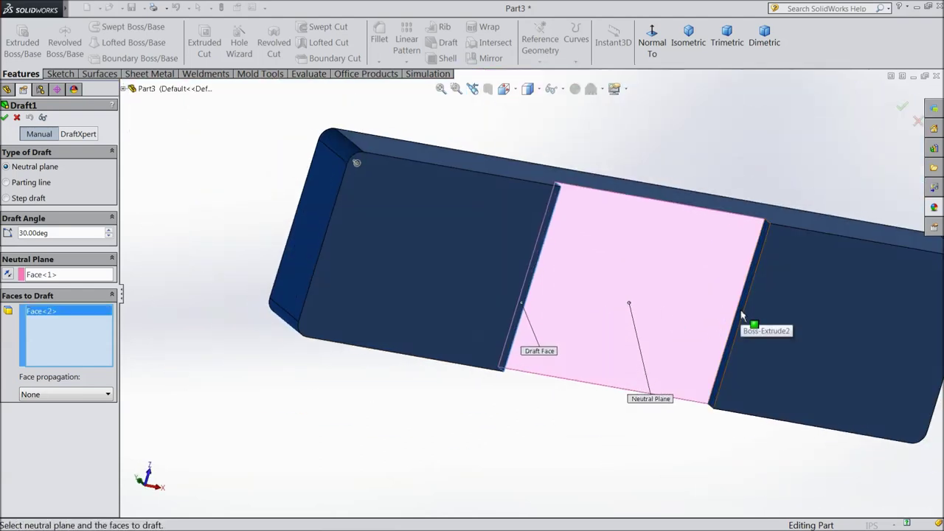
click(743, 317)
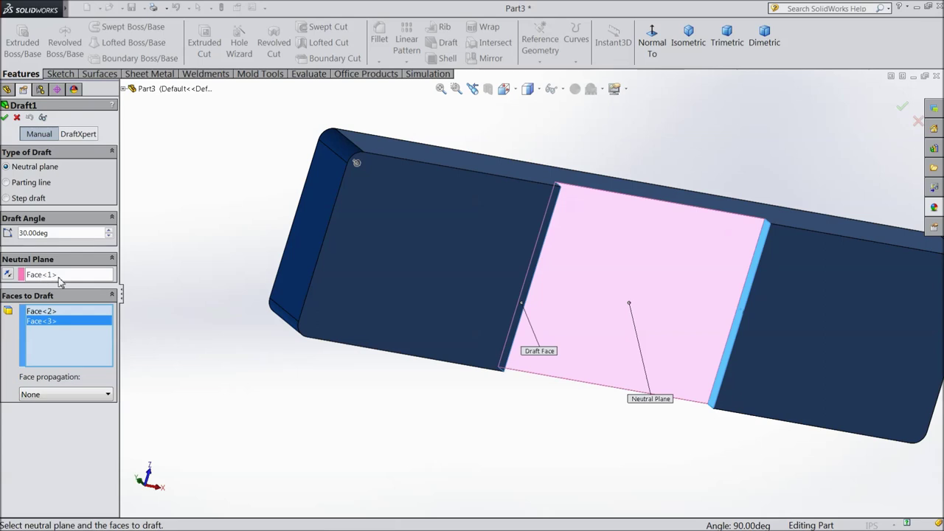
click(6, 118)
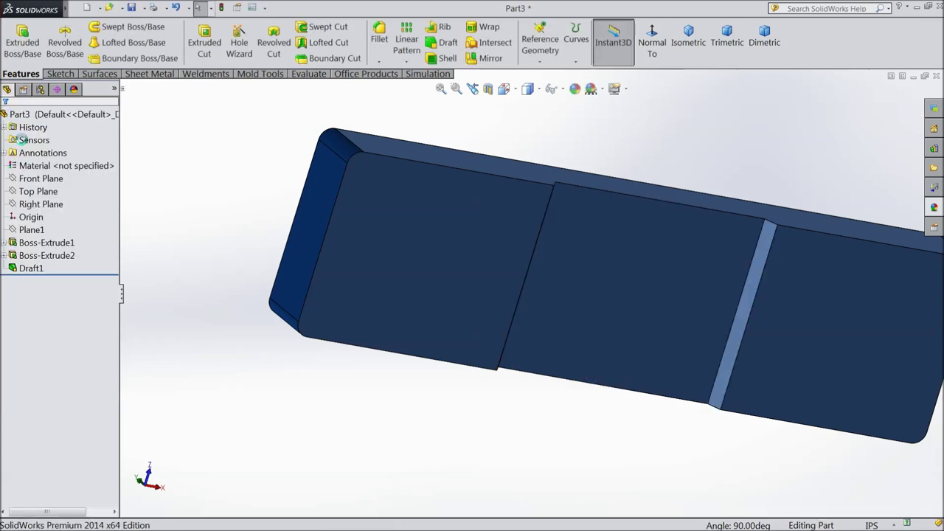
middle_drag(273, 261, 200, 295)
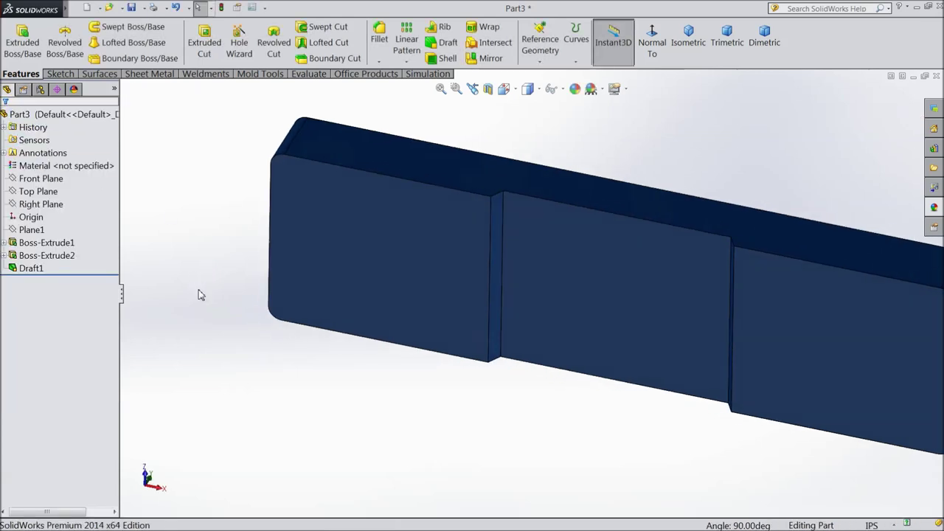
Raise the red value of Part3's blue appearance to 52.
key(f)
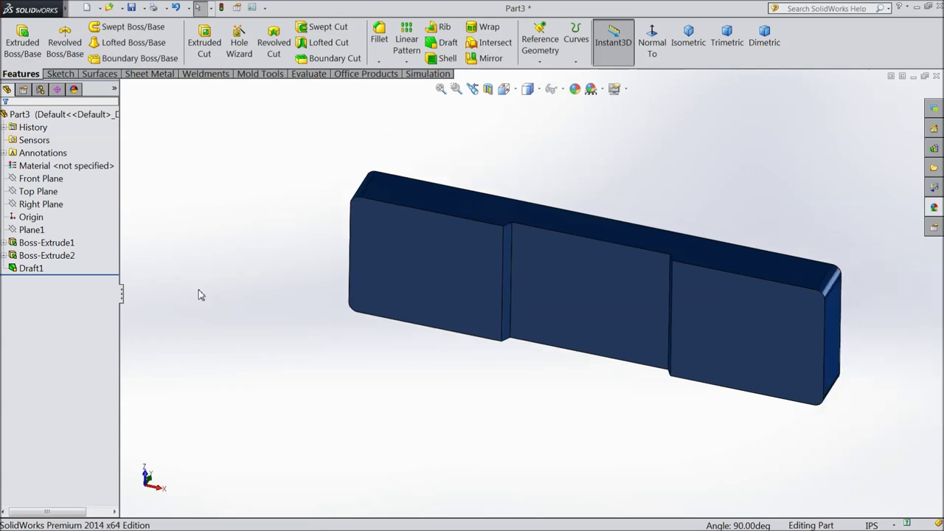
middle_drag(192, 211, 155, 420)
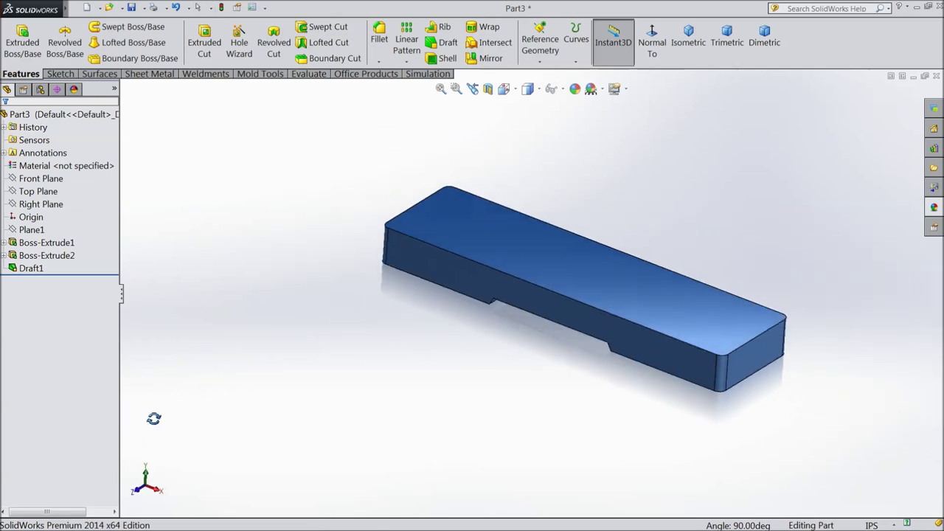
mouse_move(270, 293)
middle_down()
mouse_move(284, 302)
mouse_move(261, 306)
middle_up()
scroll(659, 274, down, 4)
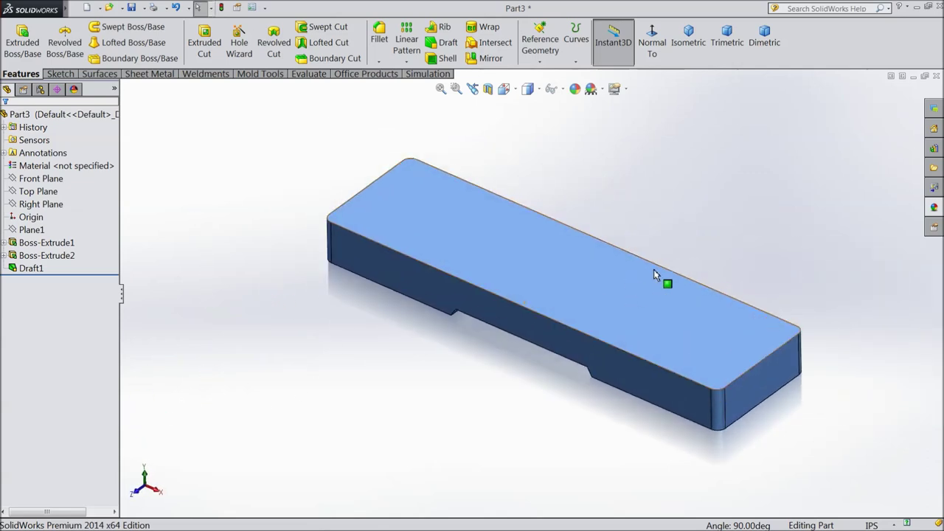
click(21, 114)
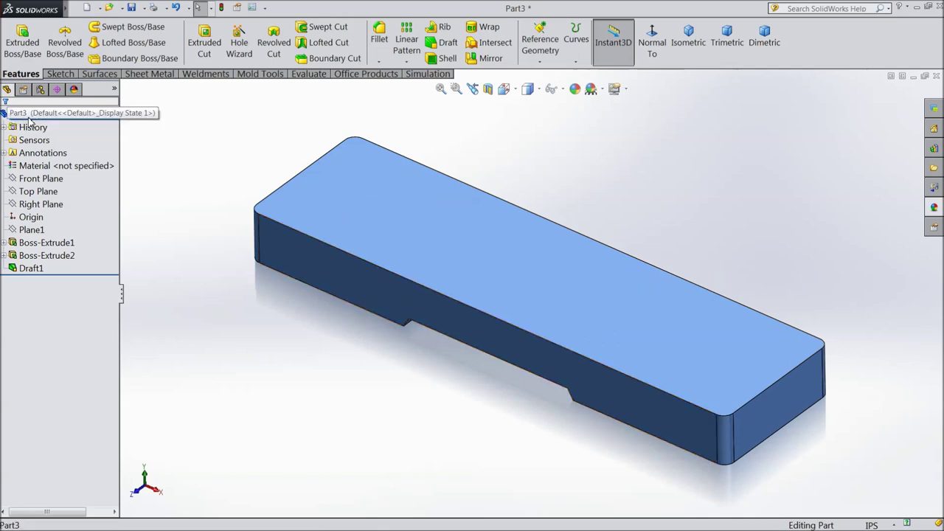
click(574, 88)
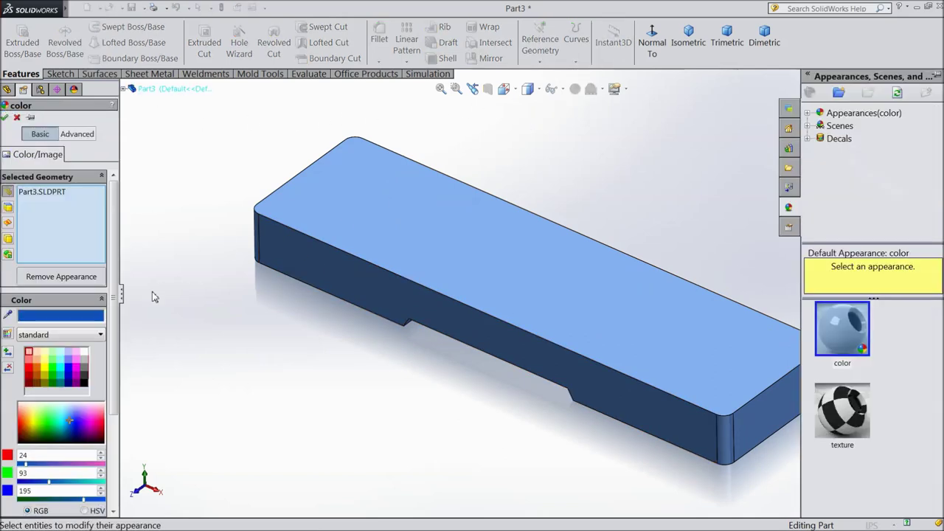
drag(25, 465, 32, 465)
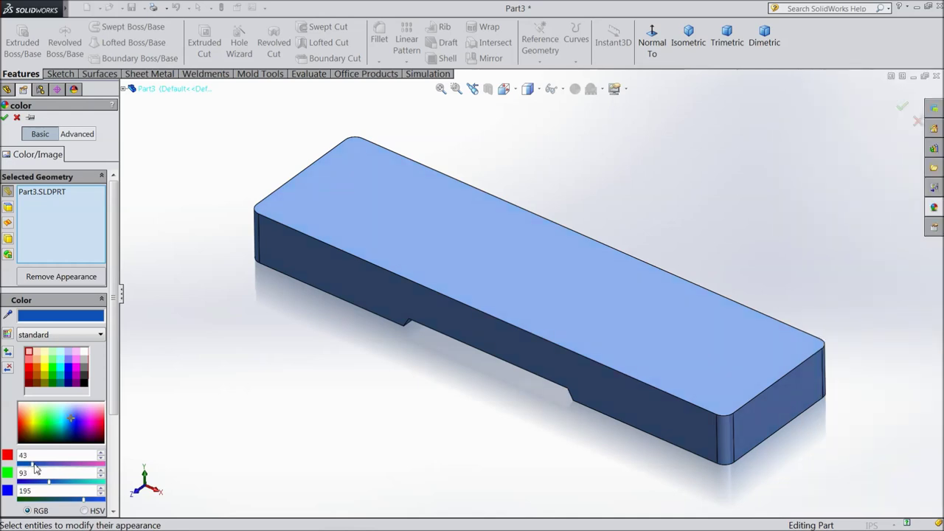
drag(39, 467, 39, 466)
click(5, 118)
middle_drag(310, 199, 214, 307)
click(43, 207)
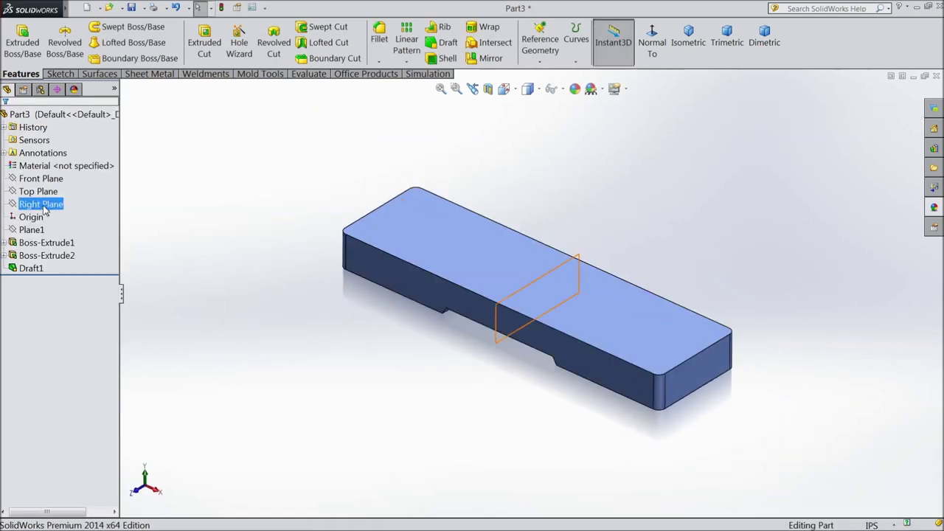
Start a sketch on the Front Plane and view it Normal To.
click(41, 179)
middle_drag(148, 243, 184, 249)
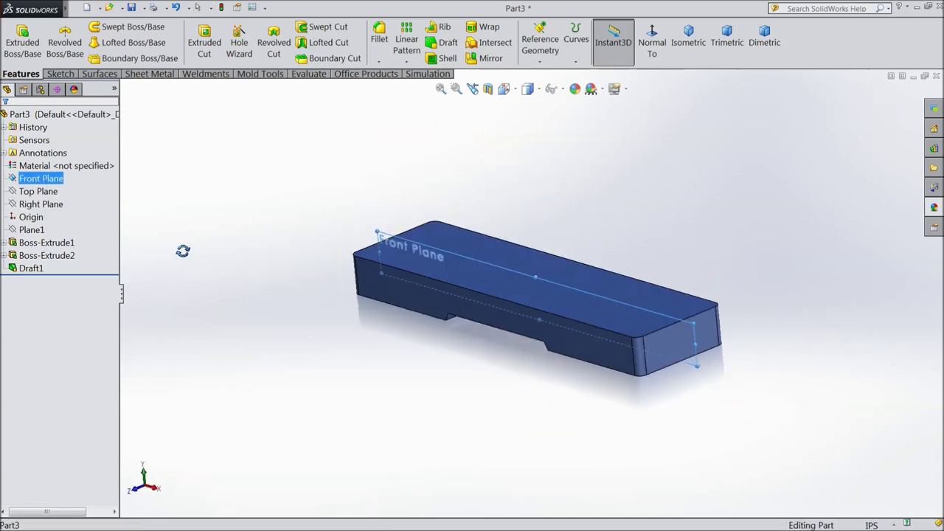
click(13, 183)
click(30, 163)
click(652, 52)
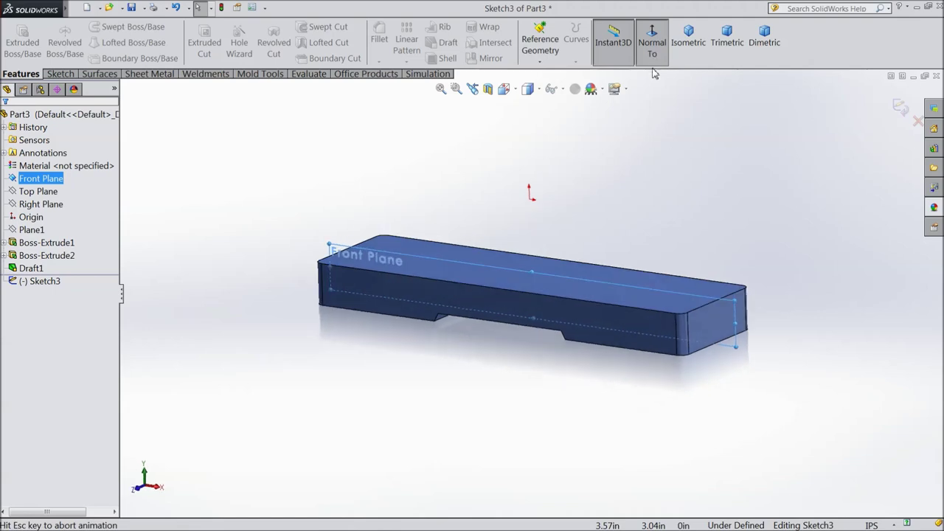
click(61, 76)
Draw a vertical centreline from the base's bottom midpoint to above the part.
click(95, 26)
click(105, 57)
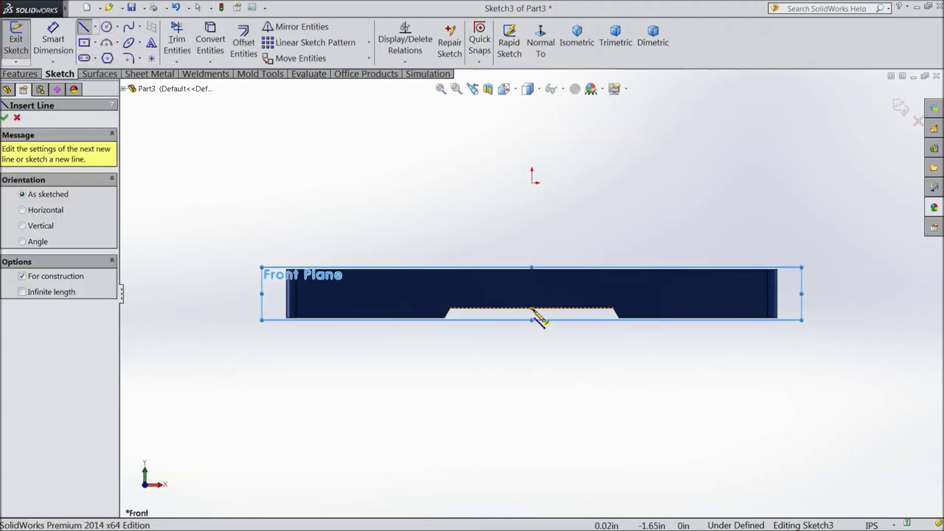
click(532, 308)
click(531, 109)
right_click(590, 100)
click(612, 109)
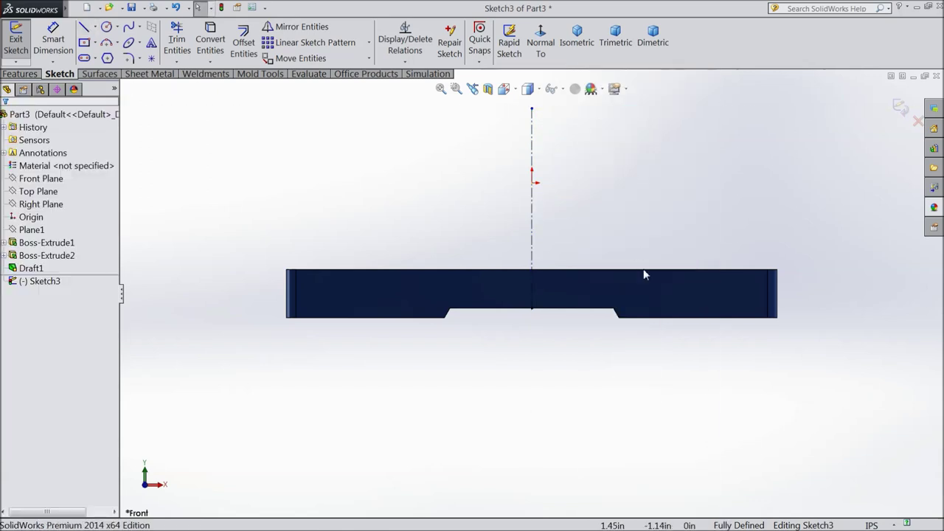
Draw two vertical lines rising from the part's top edge, one on each side.
click(84, 28)
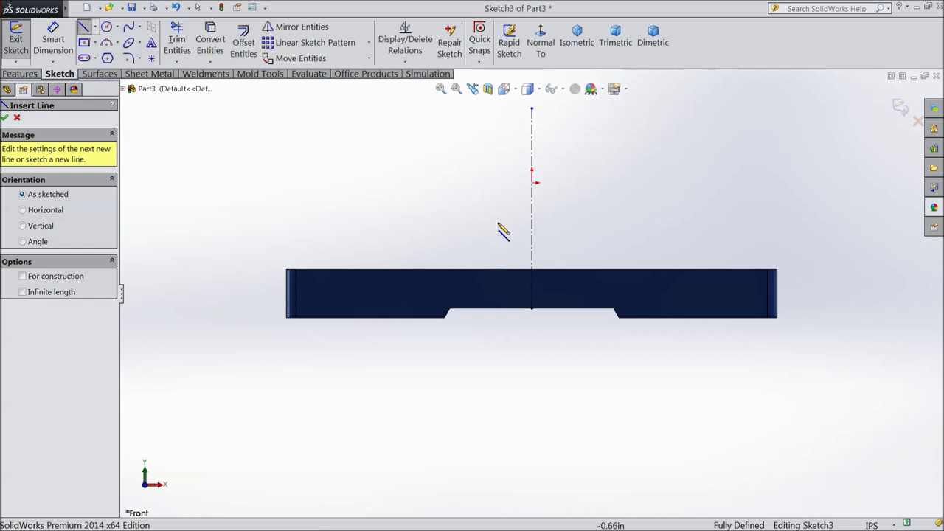
click(445, 190)
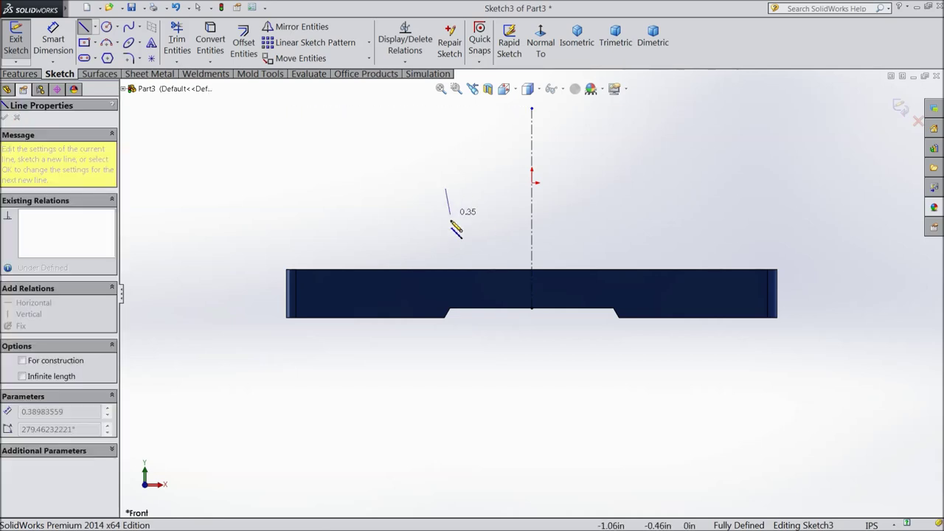
click(446, 270)
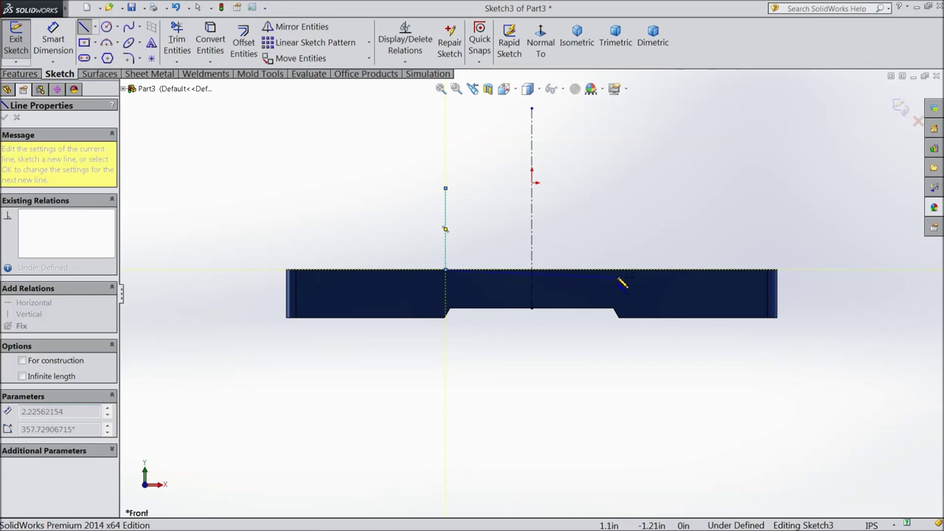
click(620, 271)
click(620, 183)
right_click(620, 185)
click(685, 89)
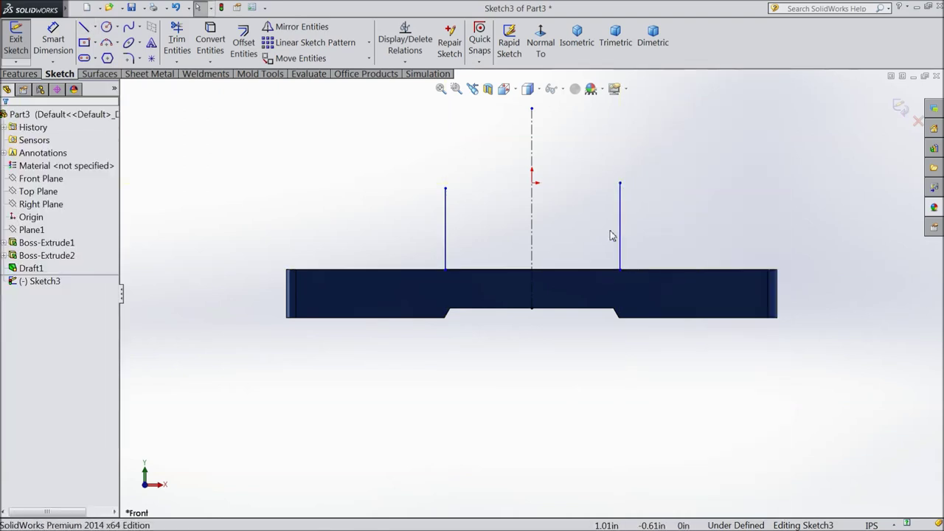
Make the two upright lines symmetric about the centreline.
drag(639, 209, 404, 229)
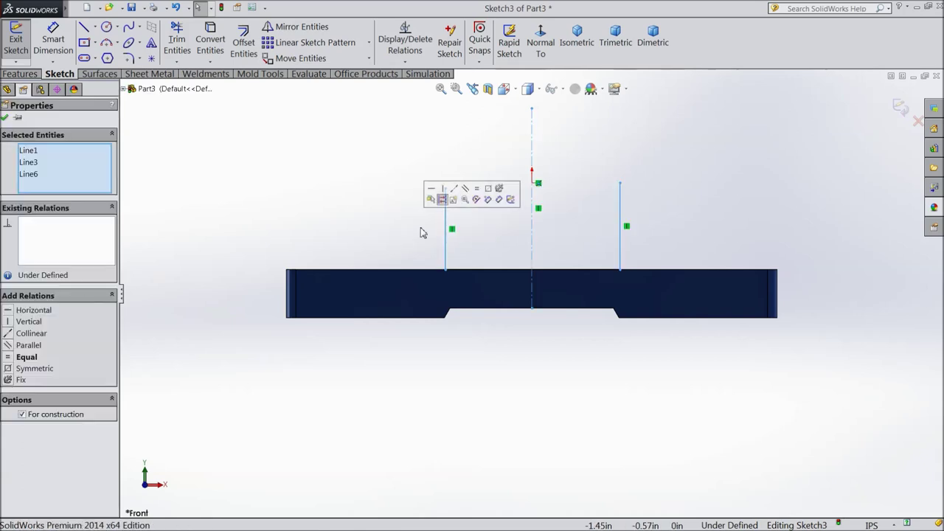
click(23, 368)
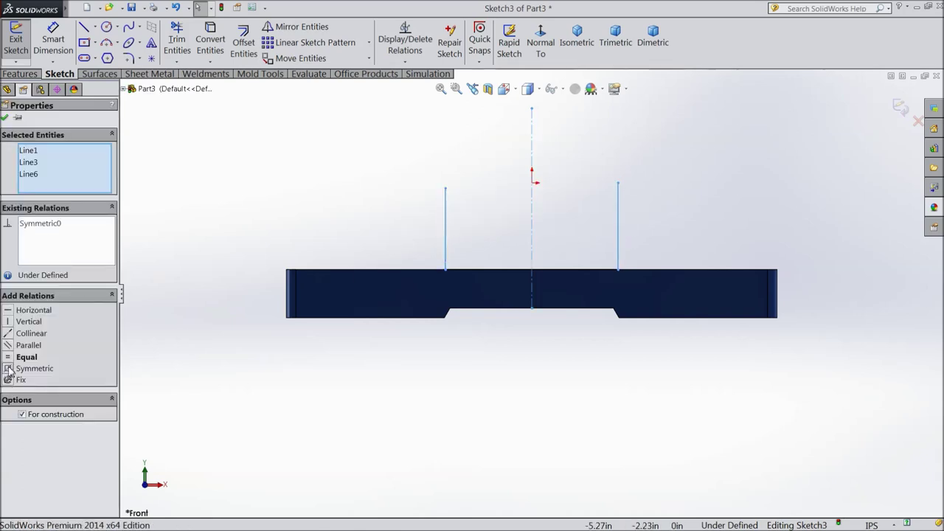
click(5, 118)
click(107, 27)
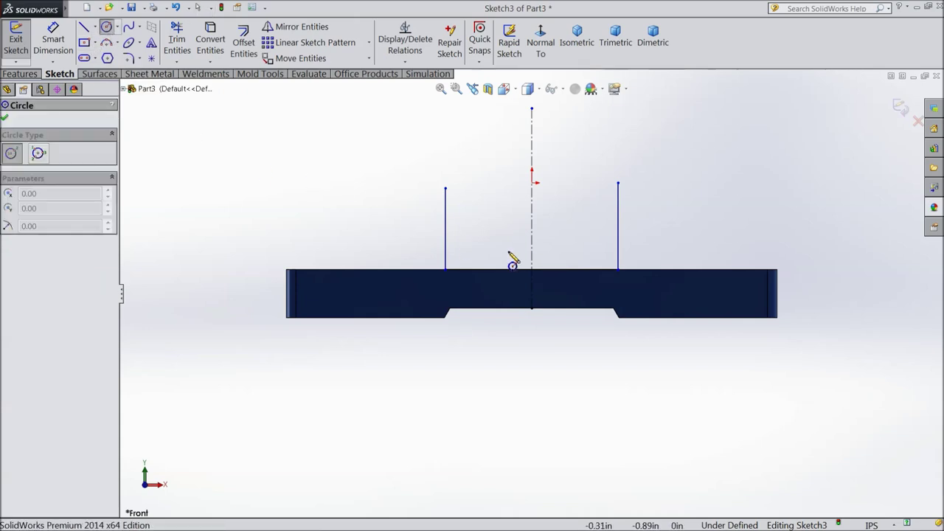
Draw a circle centred on the centreline that touches both upright lines.
click(532, 188)
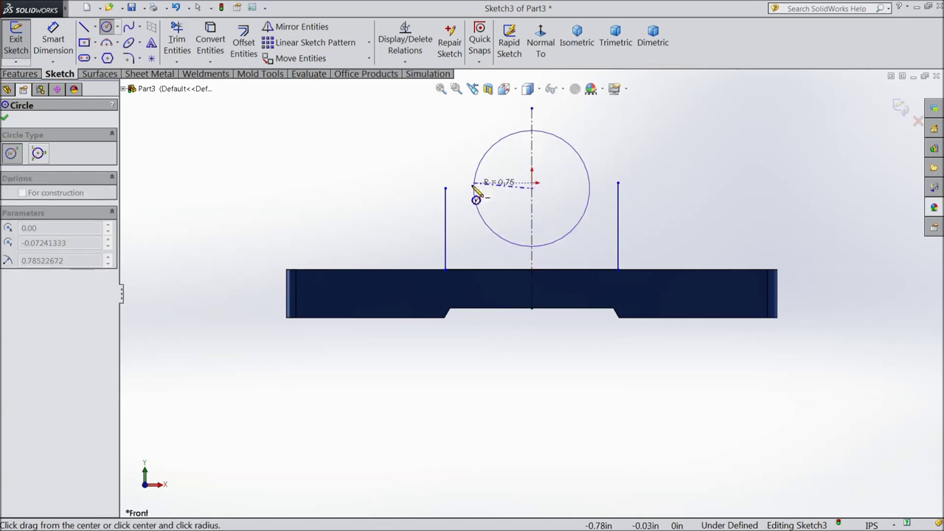
click(445, 189)
right_click(312, 112)
click(338, 123)
Trim the circle's lower arcs and the leftover line stubs, leaving an arch.
click(177, 42)
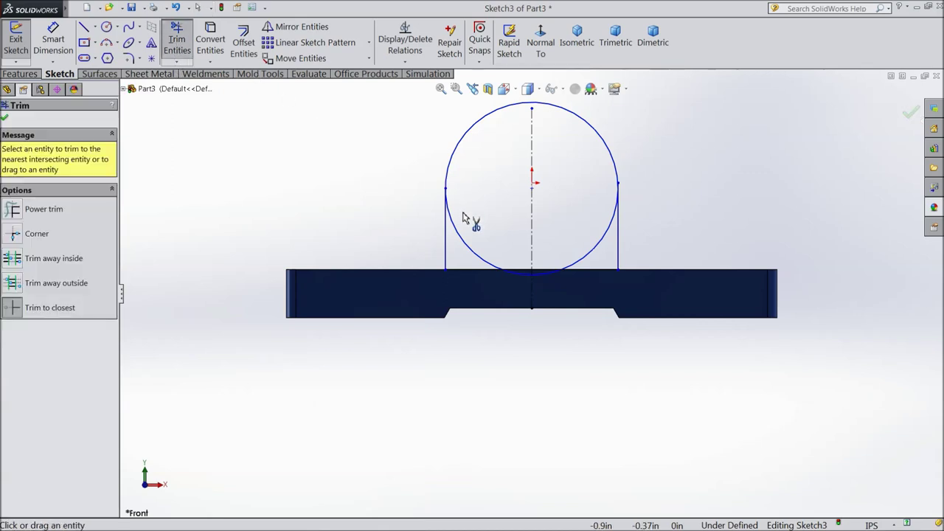
click(458, 236)
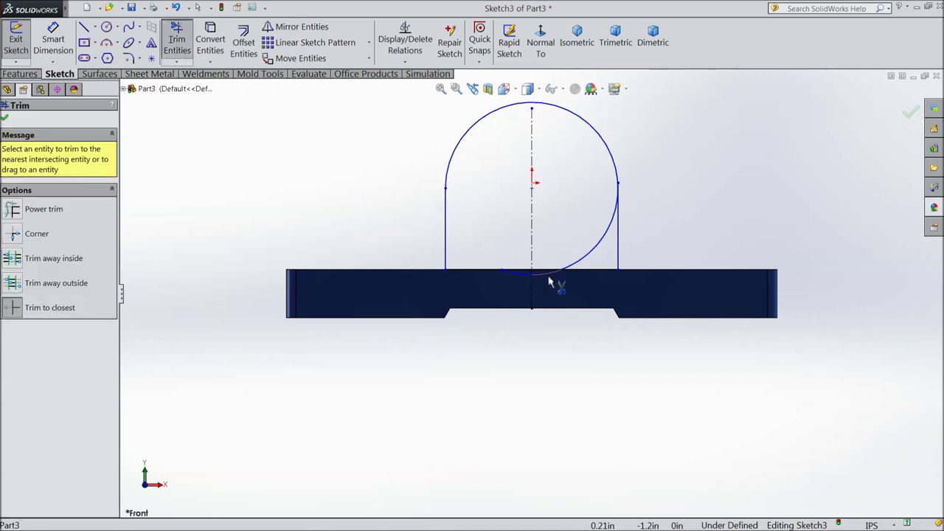
click(584, 263)
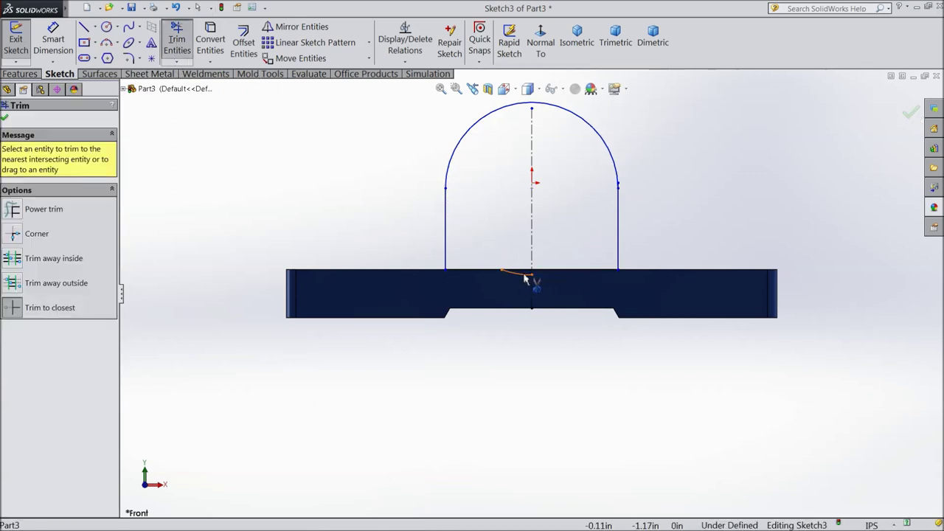
scroll(632, 204, up, 4)
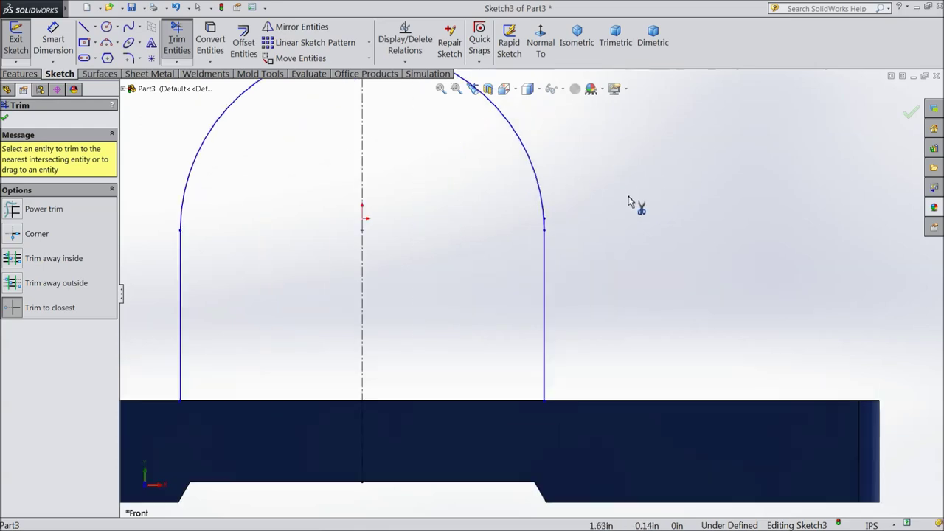
scroll(555, 230, up, 5)
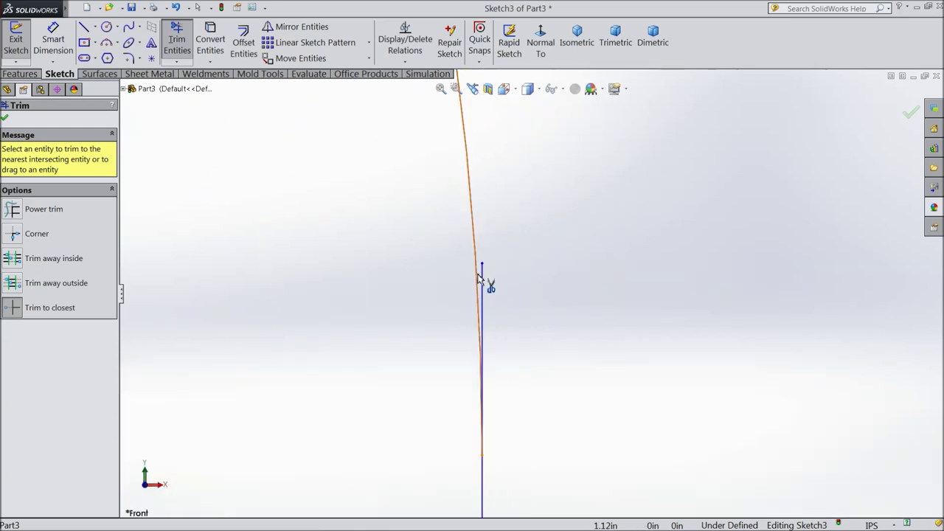
click(483, 281)
scroll(477, 295, down, 8)
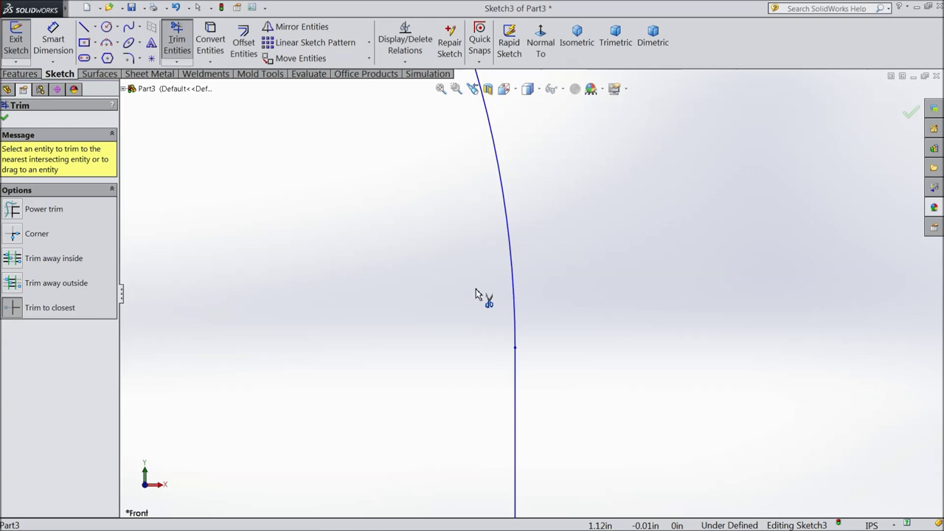
scroll(463, 343, up, 3)
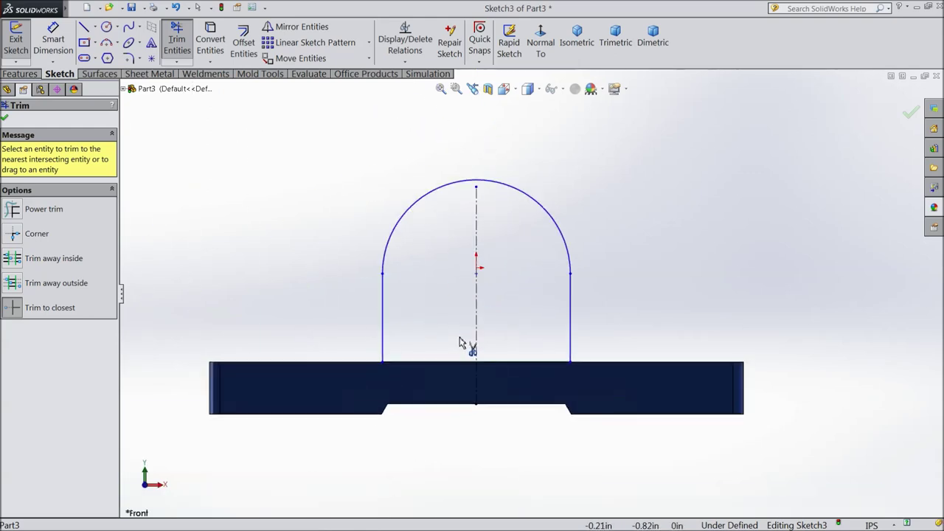
click(4, 120)
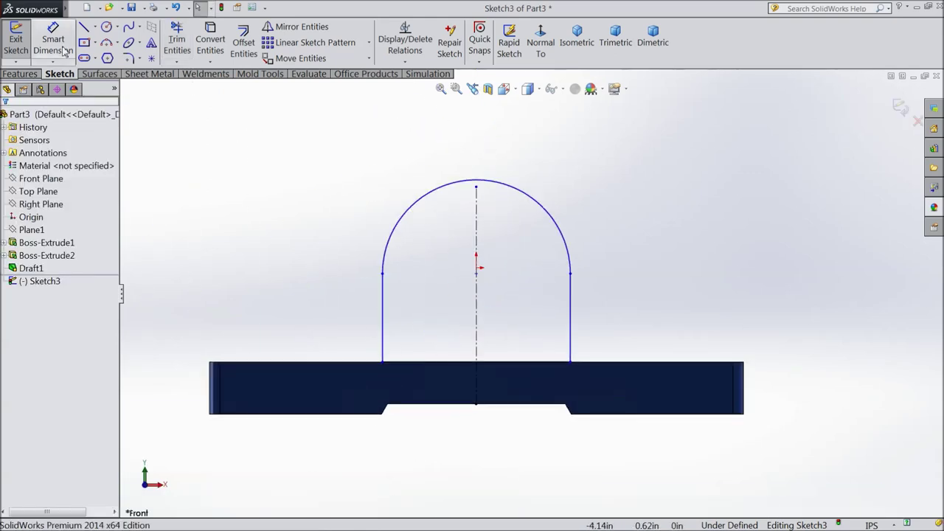
Snap the sketch point to the arc top and dimension it 3.25 in above the base's underside.
click(61, 45)
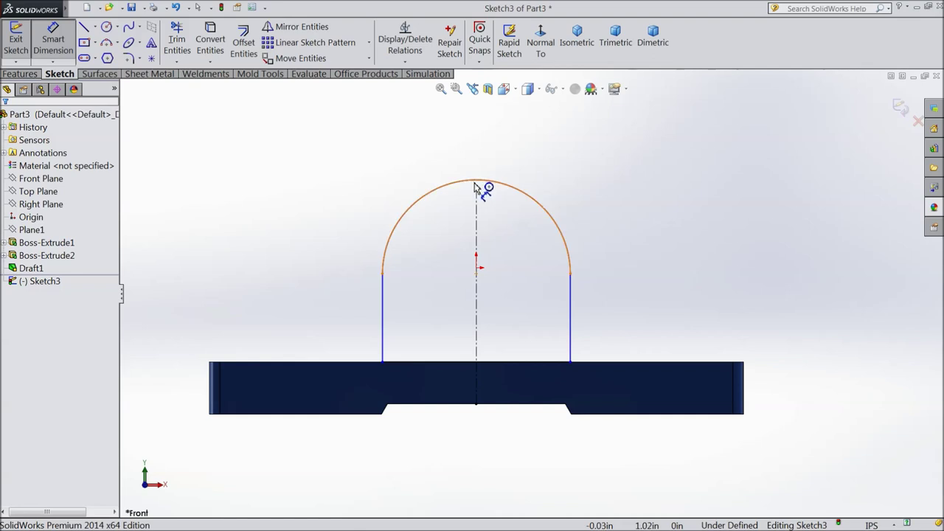
key(Escape)
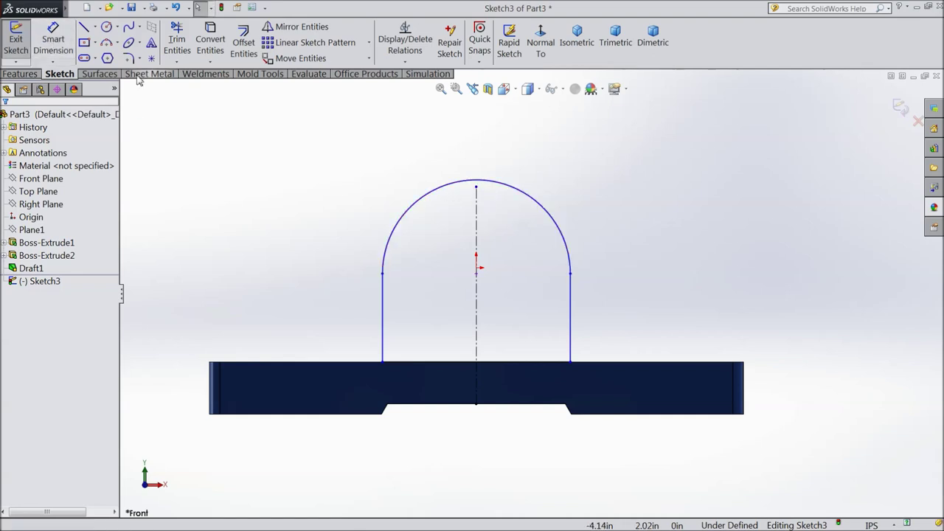
click(477, 189)
drag(478, 187, 477, 182)
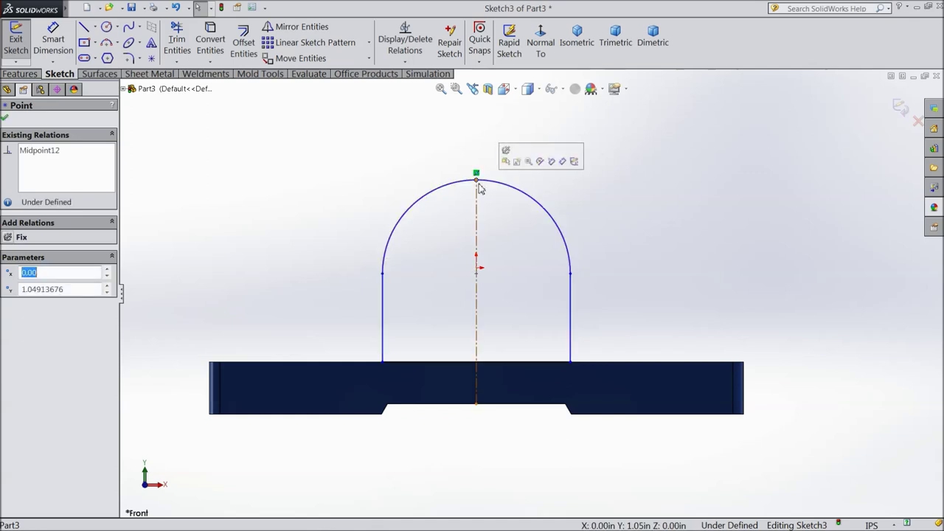
key(d)
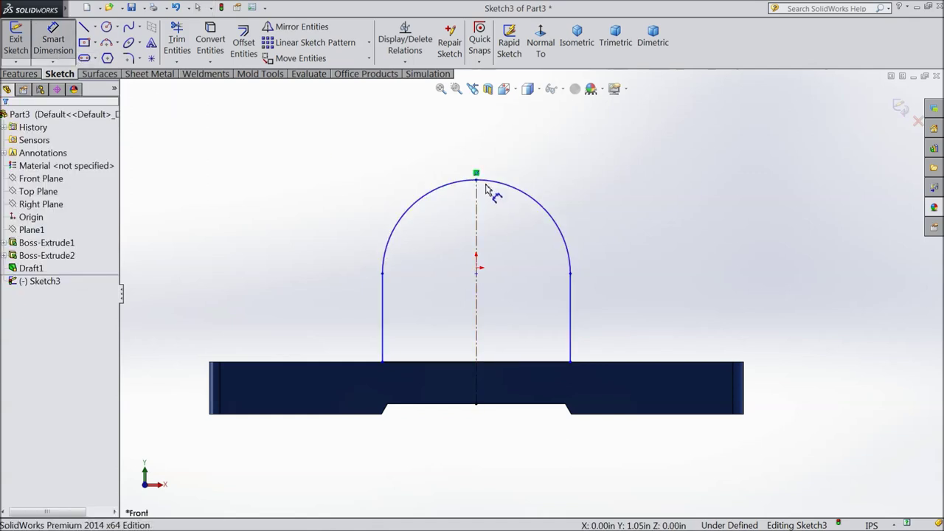
click(476, 182)
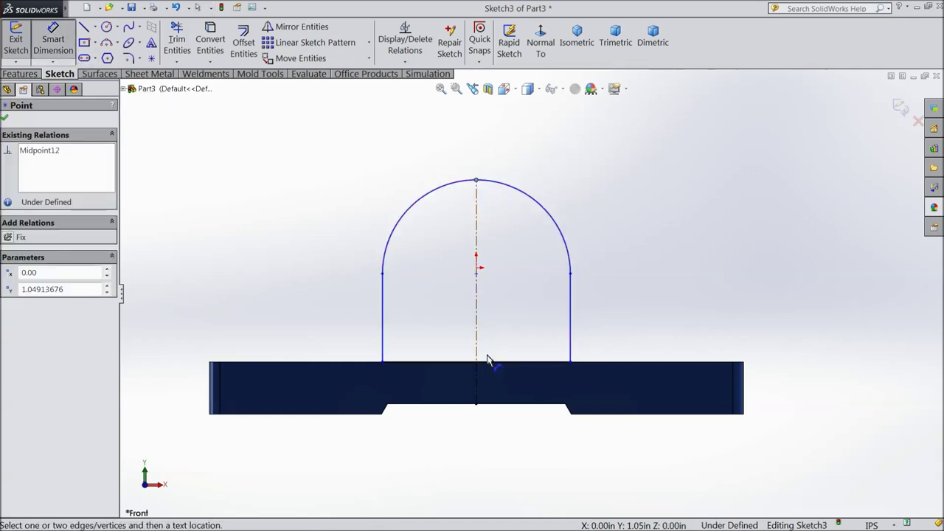
click(476, 405)
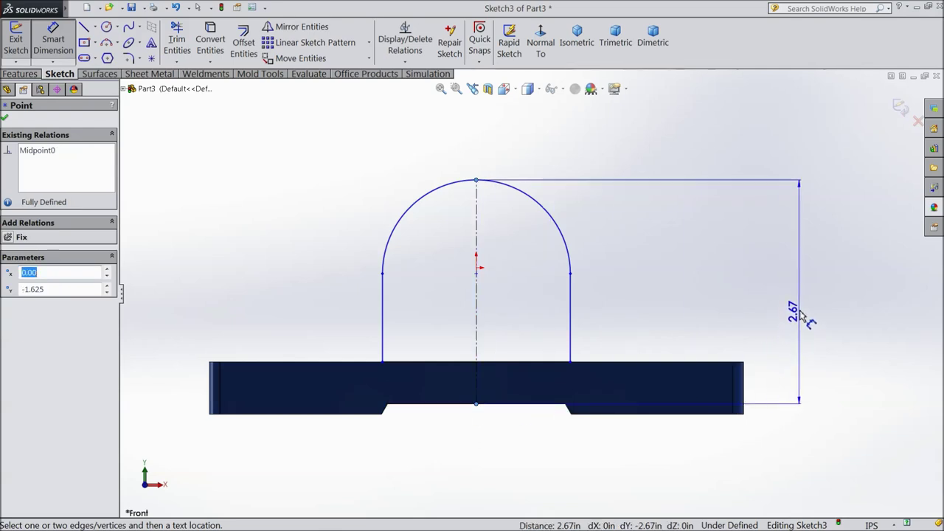
click(800, 314)
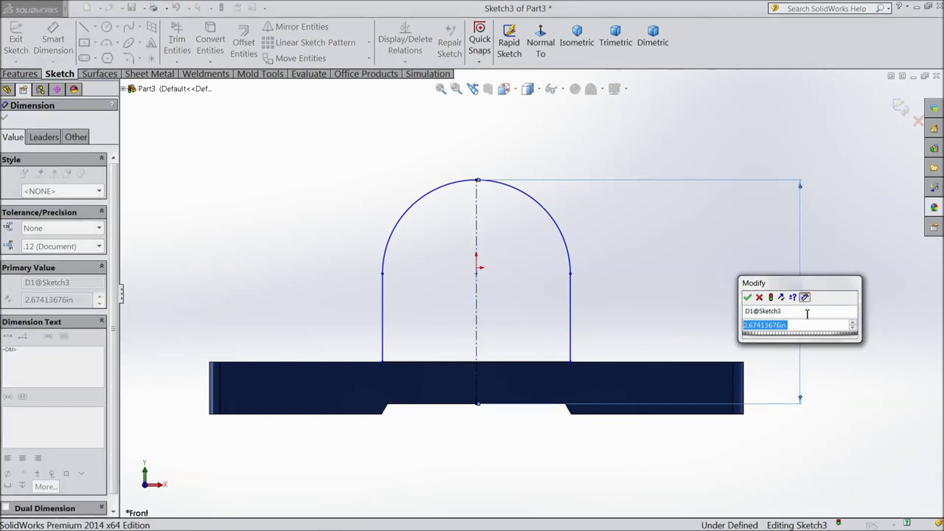
text(3.25)
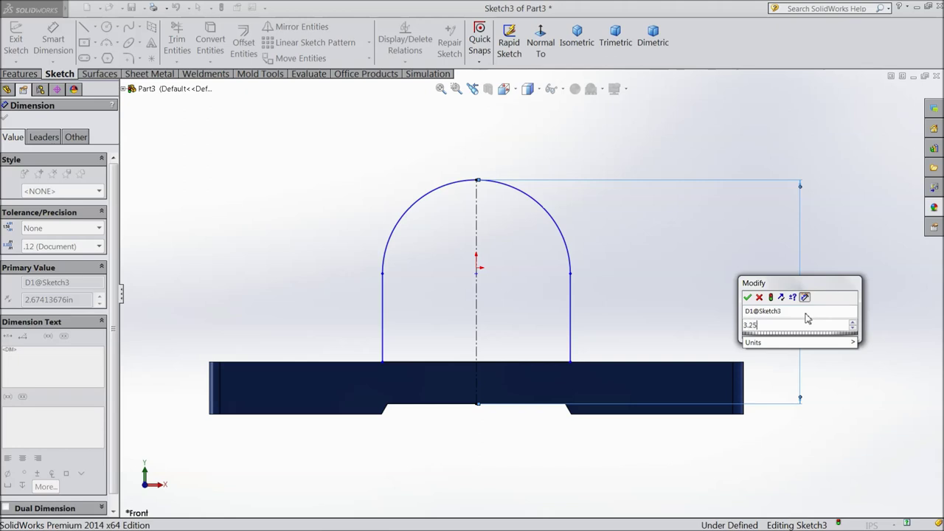
key(Return)
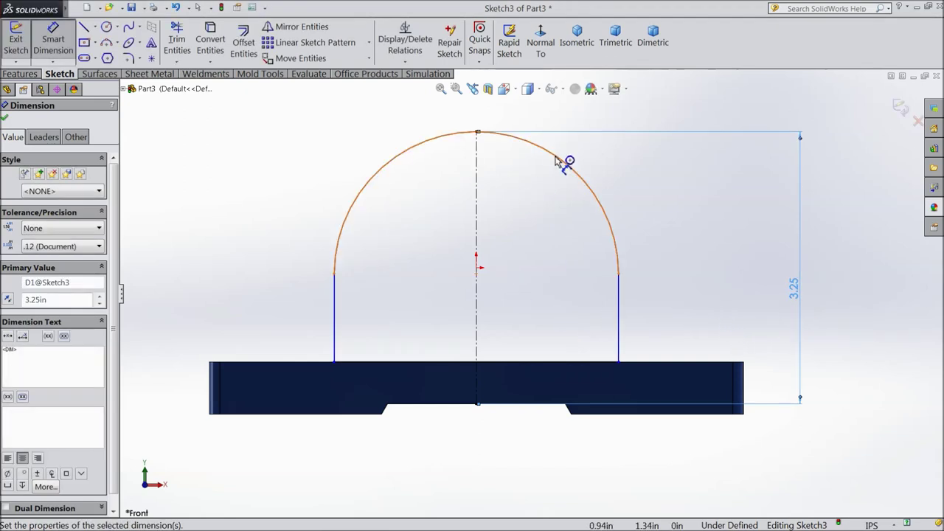
Dimension the arch's radius to 1.625 in.
click(386, 176)
click(342, 155)
text(1.625)
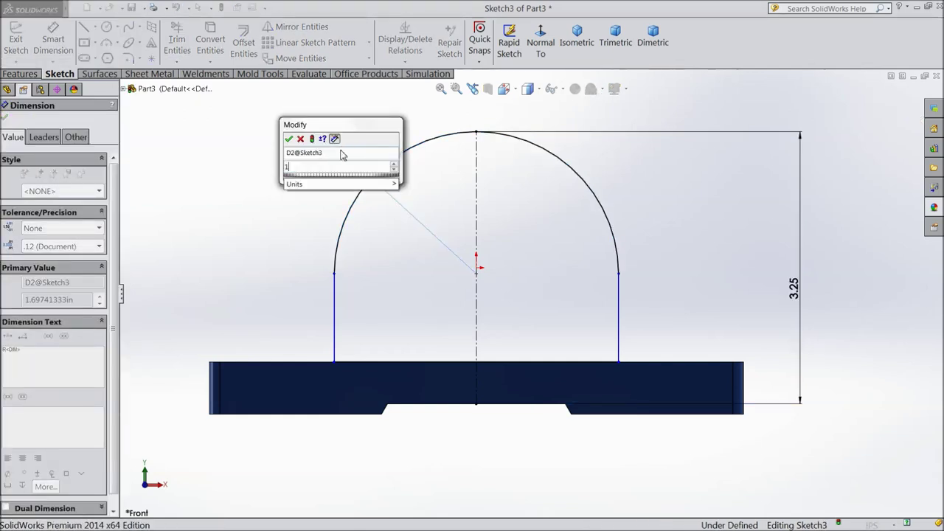
click(289, 139)
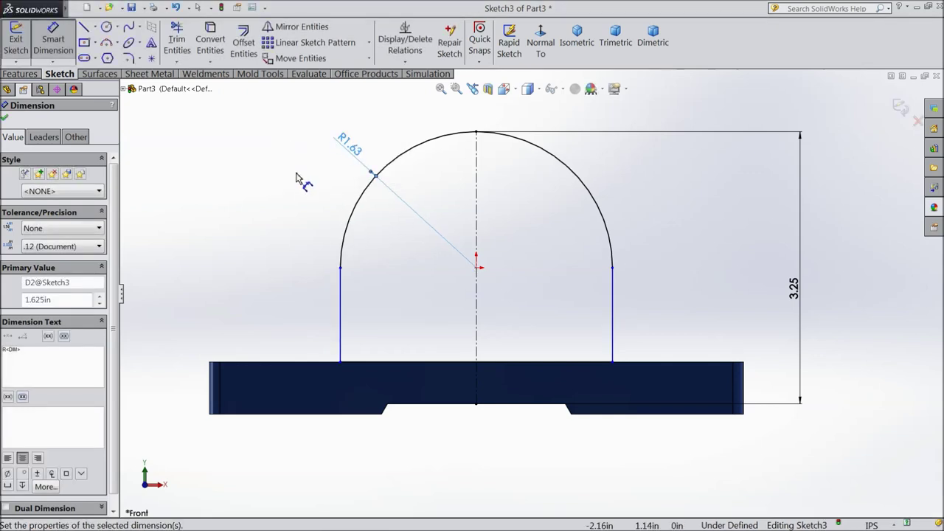
click(5, 118)
Extrude the arch sketch Mid Plane to 1.625 in, merging it into the base as an upright.
click(20, 73)
click(22, 42)
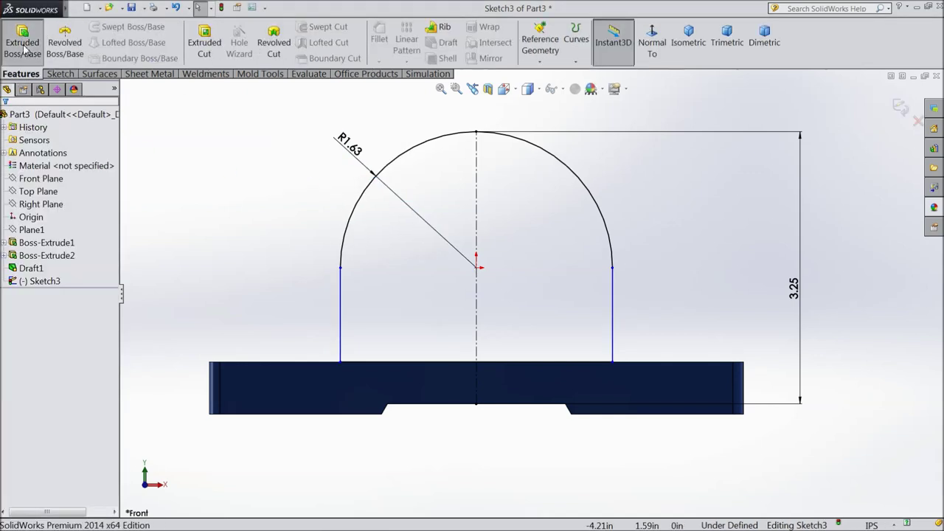
middle_drag(312, 165, 248, 225)
click(52, 188)
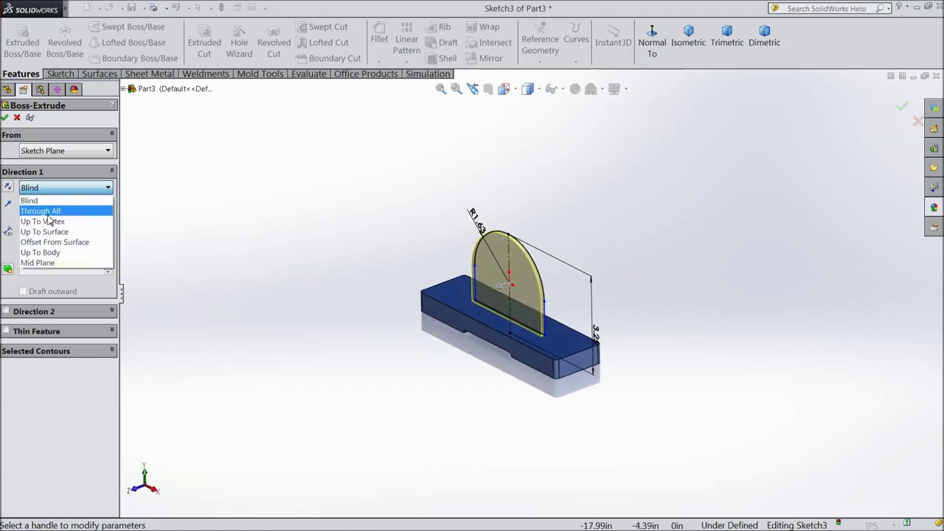
click(45, 263)
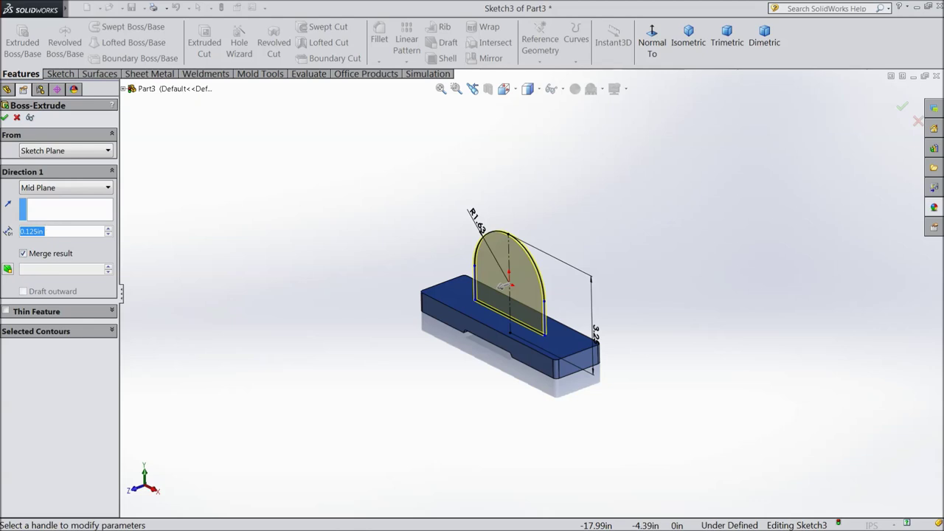
text(1.625)
key(Return)
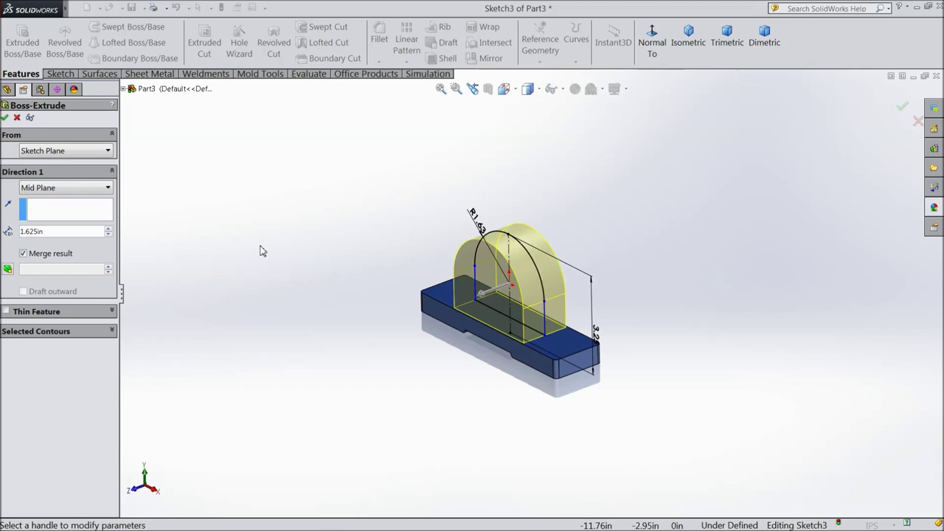
scroll(590, 317, down, 4)
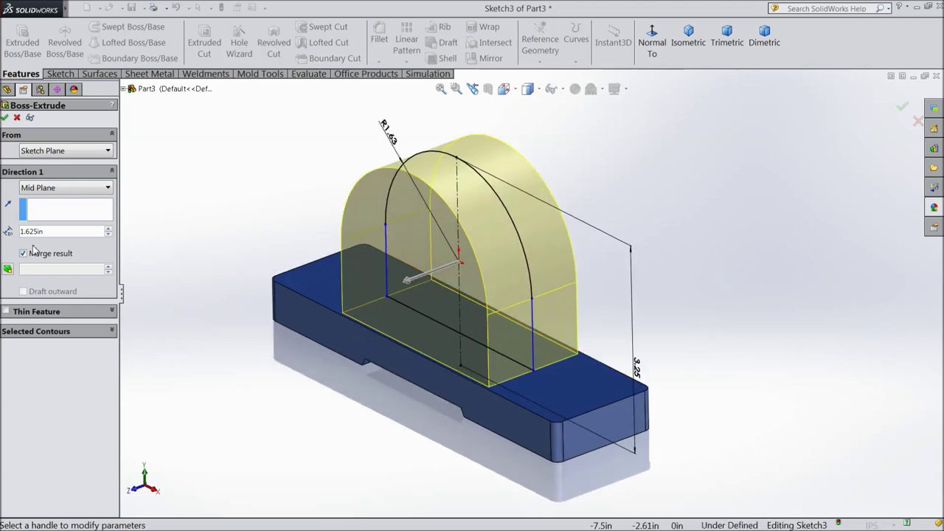
click(6, 117)
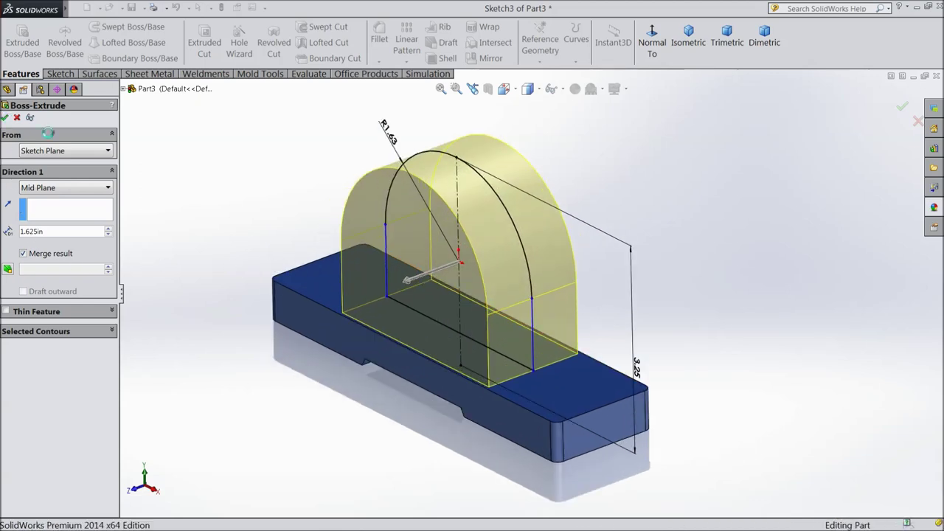
mouse_move(214, 241)
middle_down()
mouse_move(251, 219)
mouse_move(196, 263)
mouse_move(228, 217)
mouse_move(212, 228)
mouse_move(214, 255)
mouse_move(219, 249)
middle_up()
Lighten Part3's appearance to a steel blue by raising green to 119.
click(44, 114)
click(575, 89)
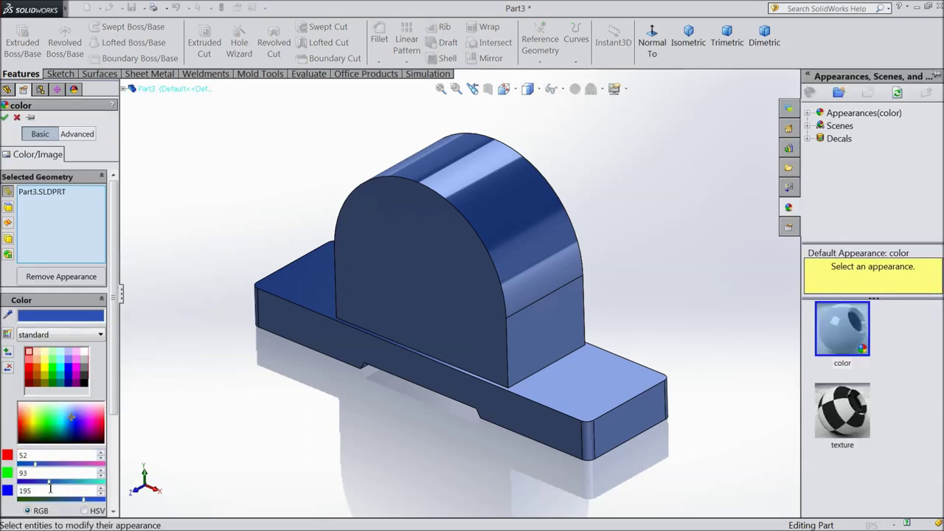
drag(56, 482, 58, 482)
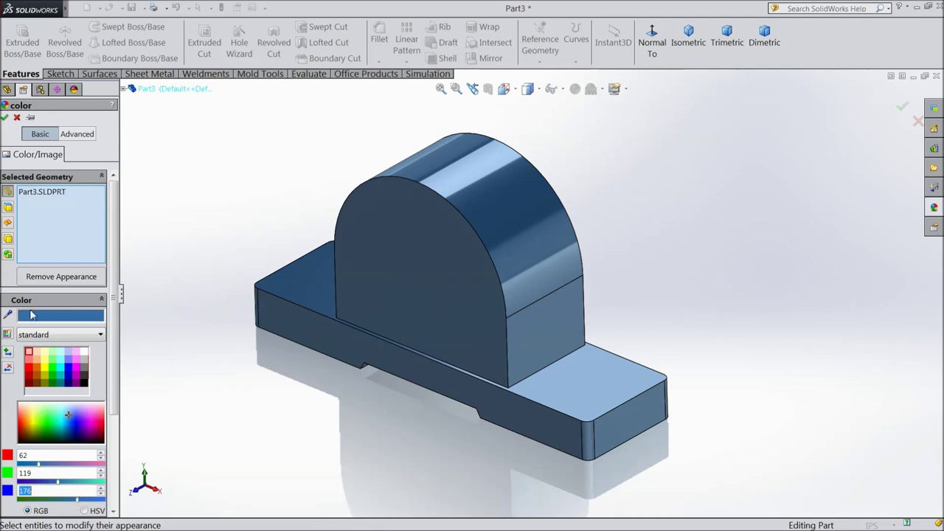
click(6, 118)
scroll(238, 243, up, 3)
mouse_move(238, 243)
middle_down()
mouse_move(150, 251)
mouse_move(278, 224)
mouse_move(236, 255)
middle_up()
scroll(517, 328, down, 5)
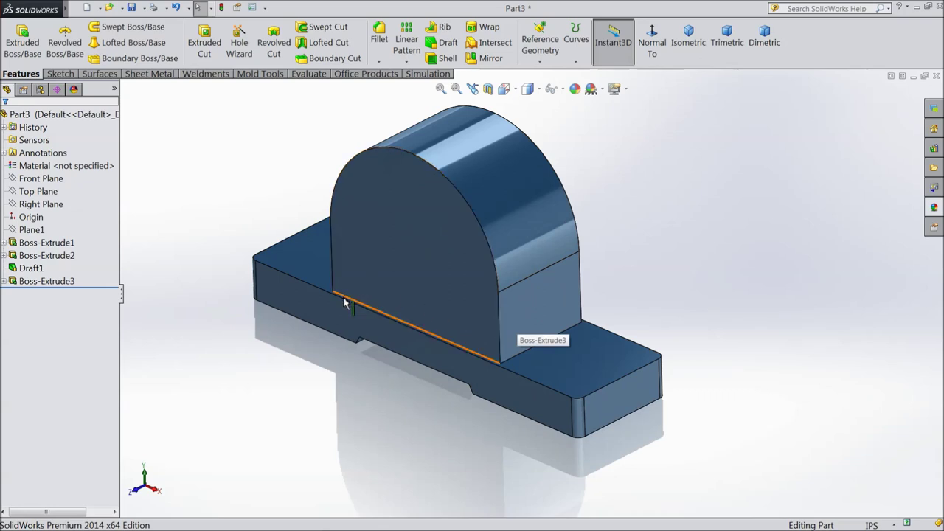
Start a sketch on the base's top face, viewed Normal To.
middle_drag(344, 310, 344, 297)
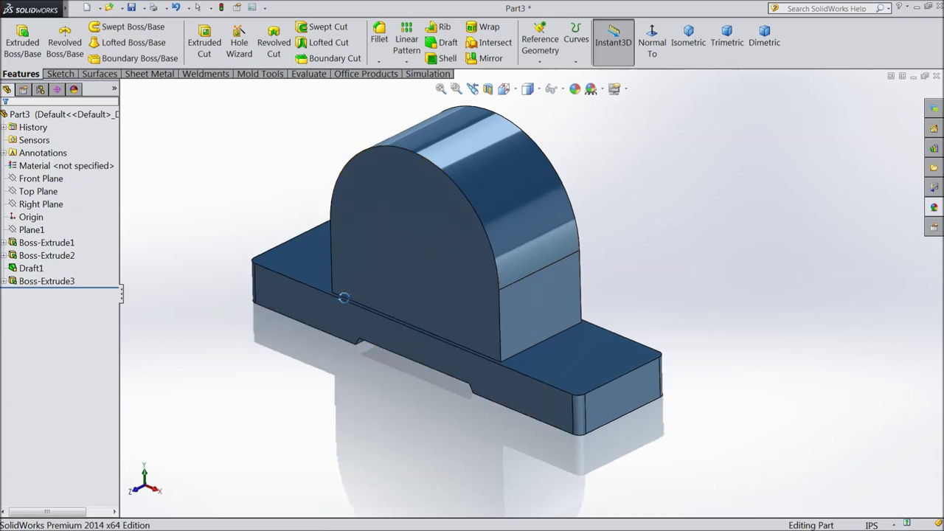
click(602, 405)
click(629, 371)
key(ctrl+8)
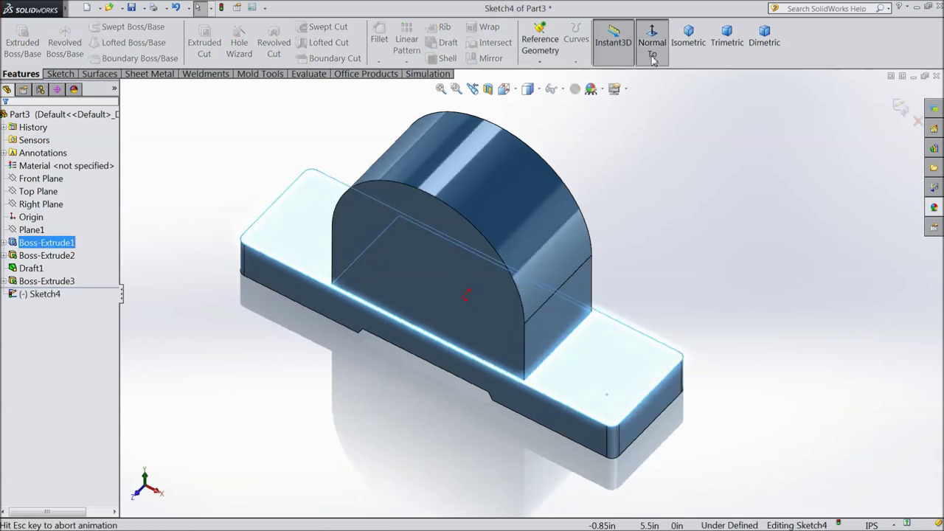
click(69, 77)
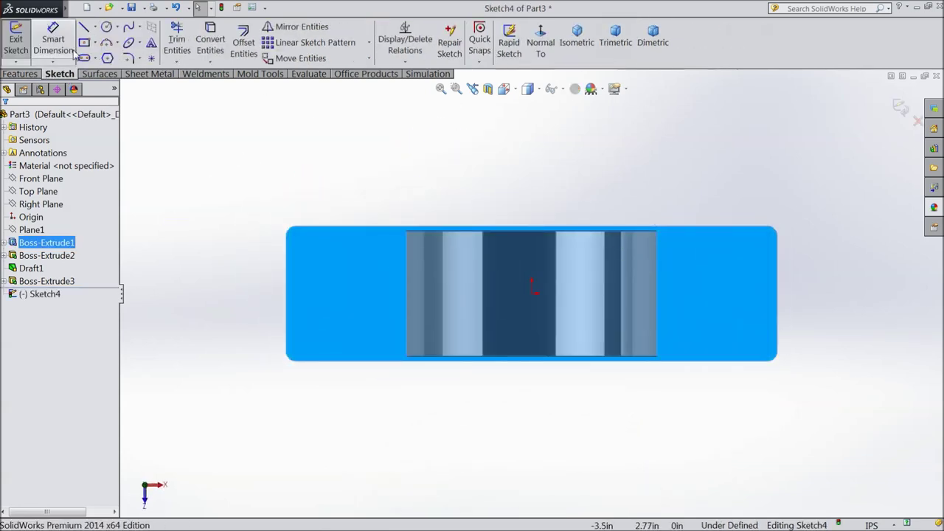
Draw a 3.97 in horizontal construction centerline from the origin.
click(94, 27)
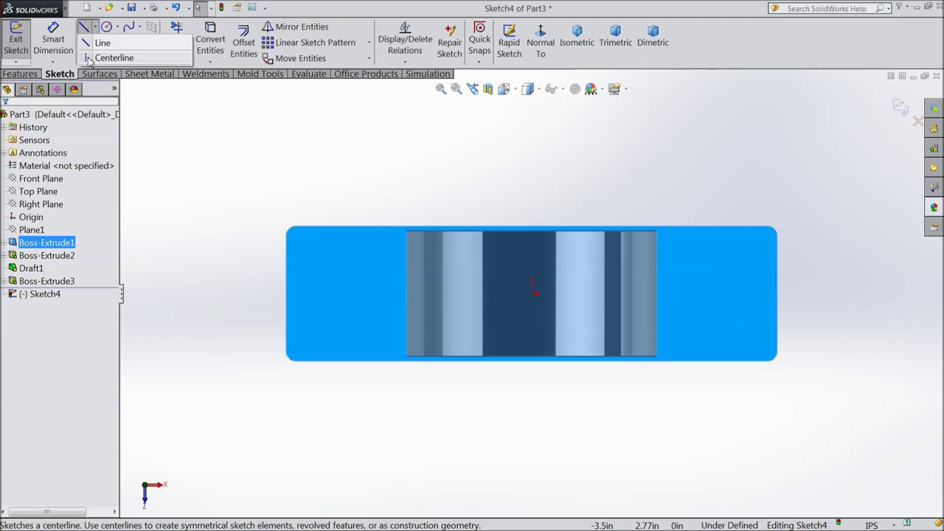
click(111, 58)
click(532, 293)
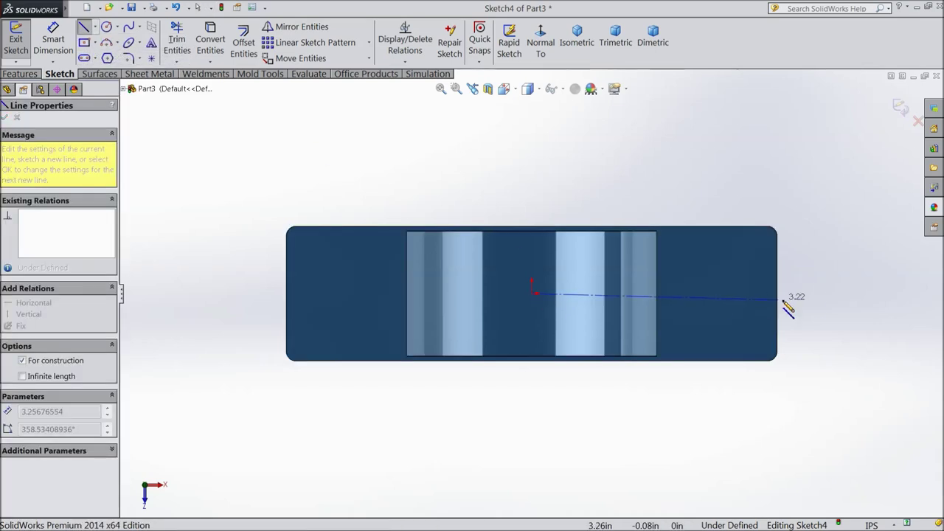
right_click(837, 293)
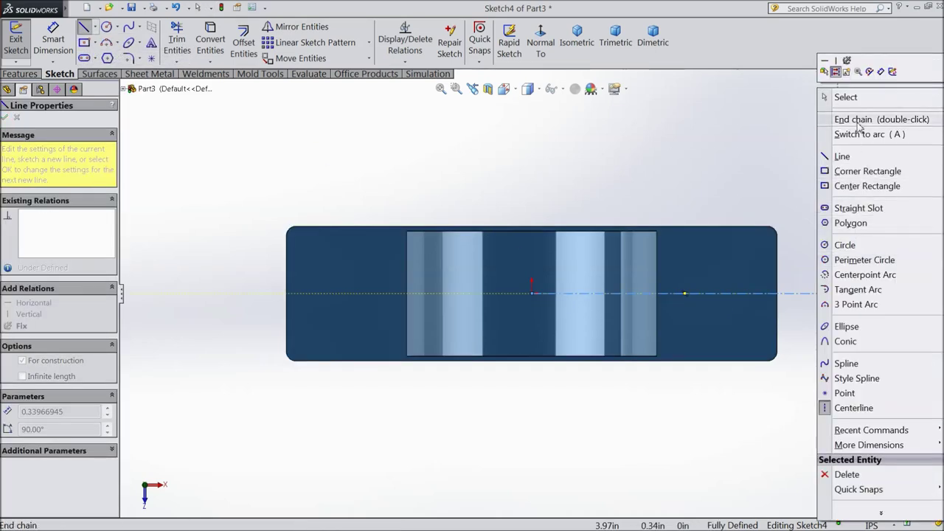
click(841, 118)
key(Escape)
click(723, 293)
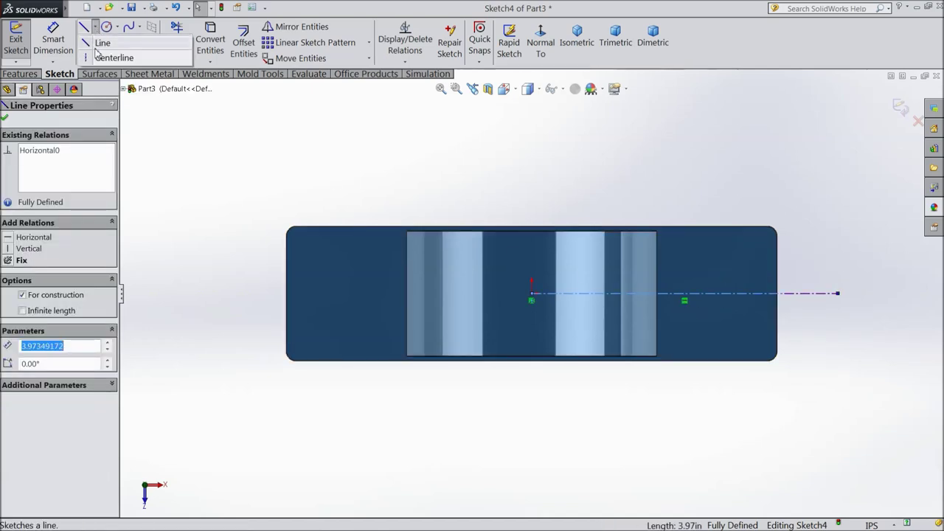
Draw a vertical construction centerline upward from the origin.
click(84, 27)
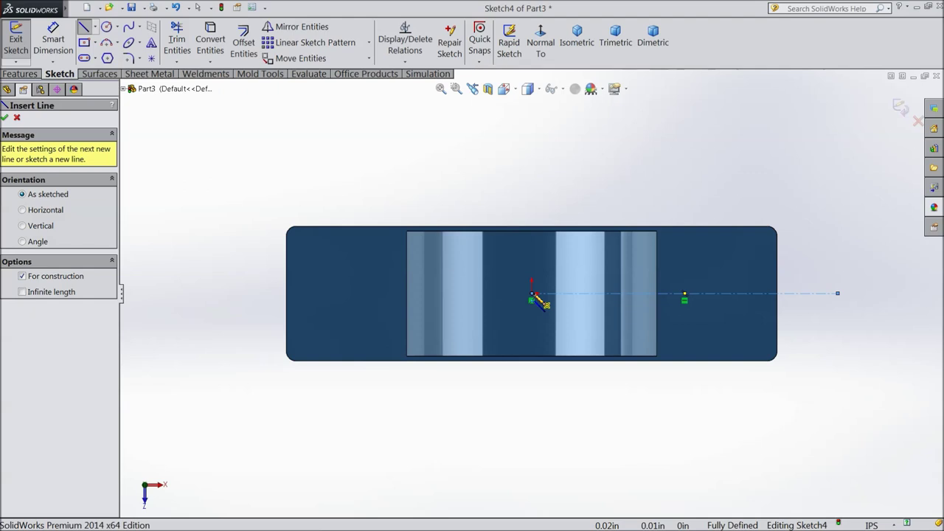
click(532, 294)
right_click(553, 151)
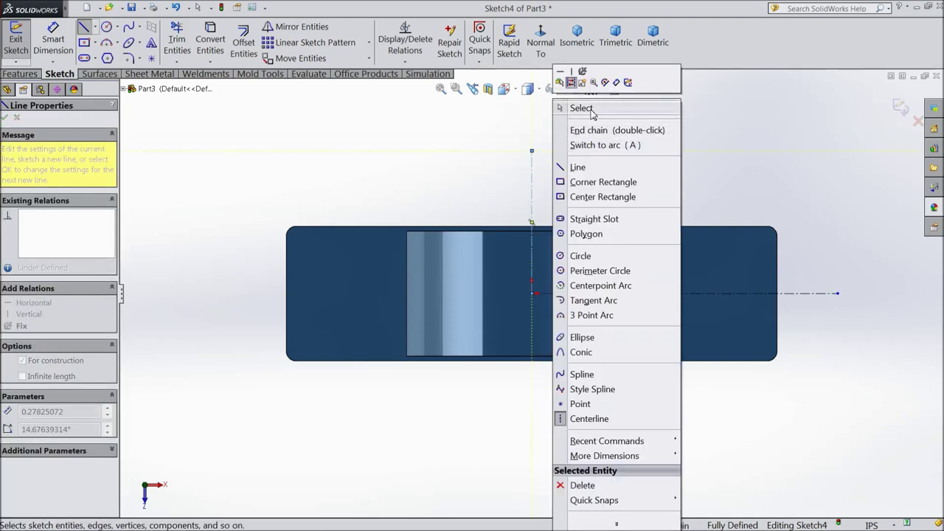
click(577, 108)
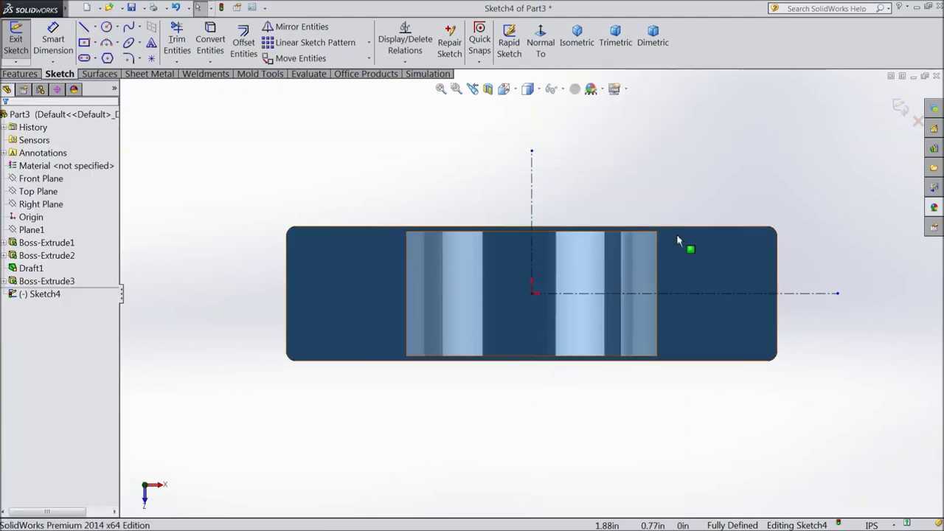
Draw a circle centred on the horizontal centerline near the base's right end.
click(107, 28)
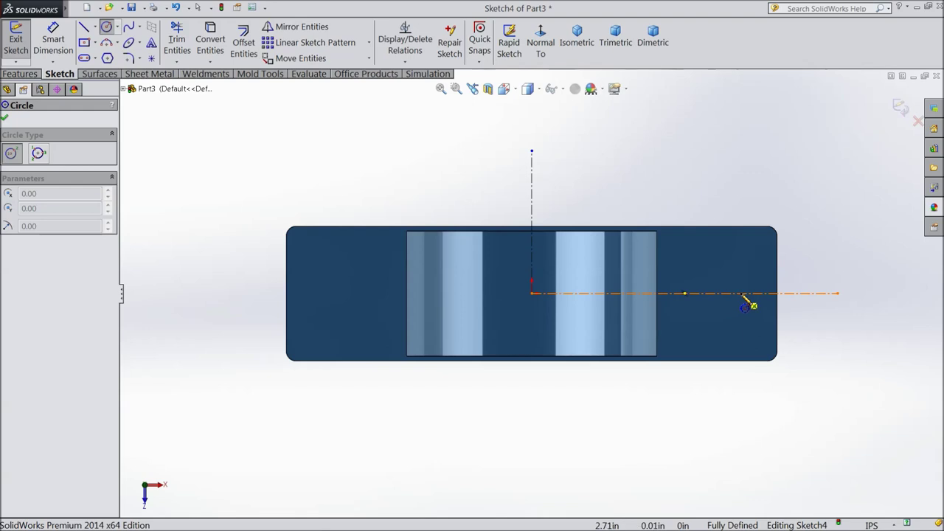
click(742, 294)
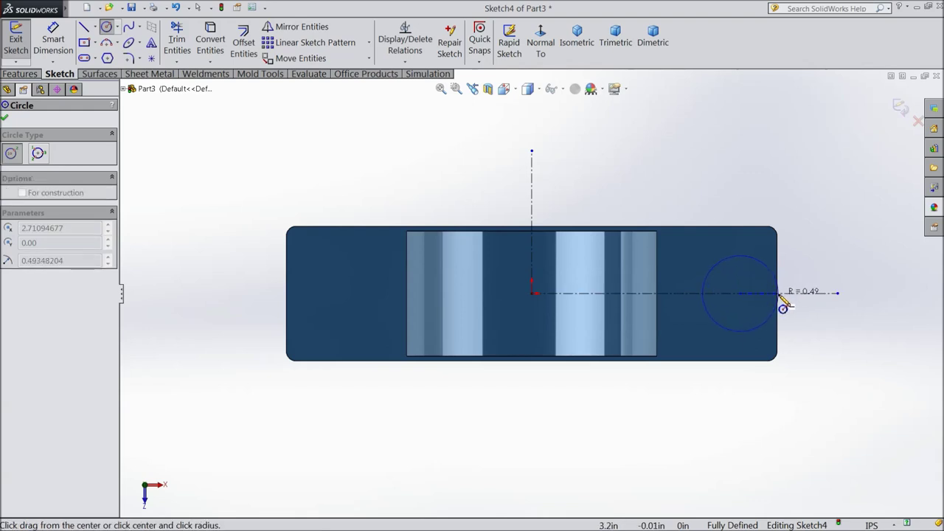
click(791, 286)
right_click(670, 157)
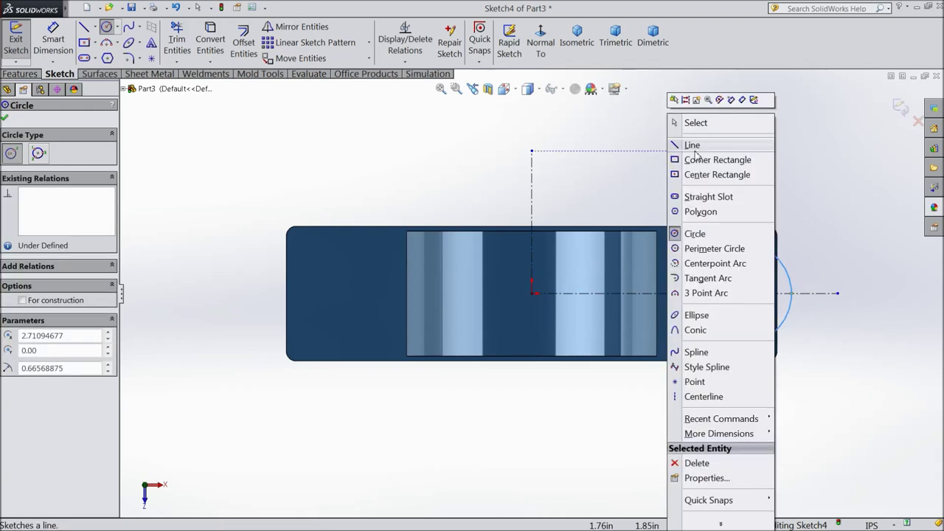
click(693, 122)
Dimension the circle's diameter to 0.625 in.
click(54, 41)
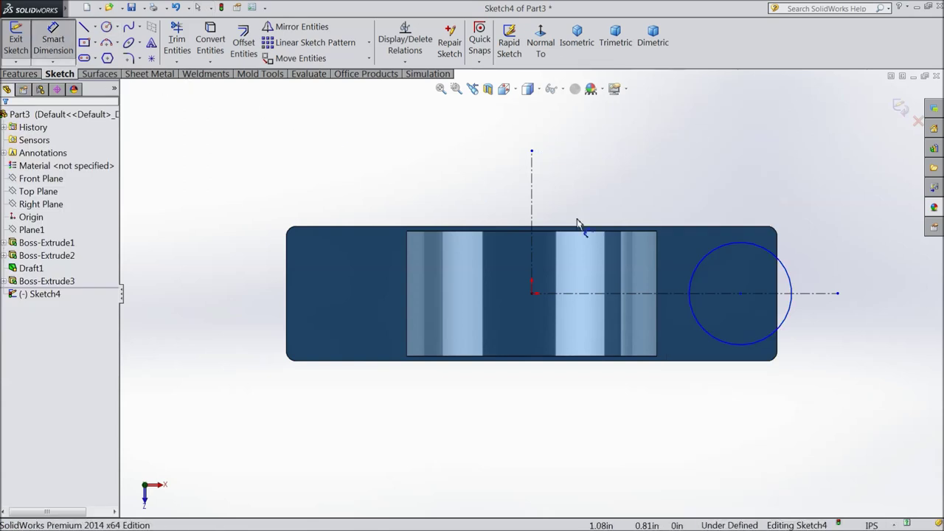
click(792, 291)
click(869, 297)
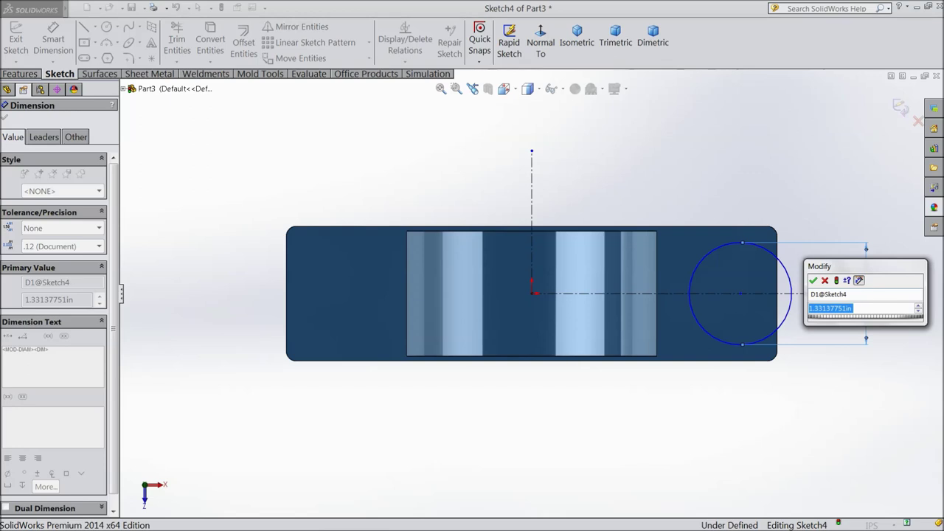
text(0.625)
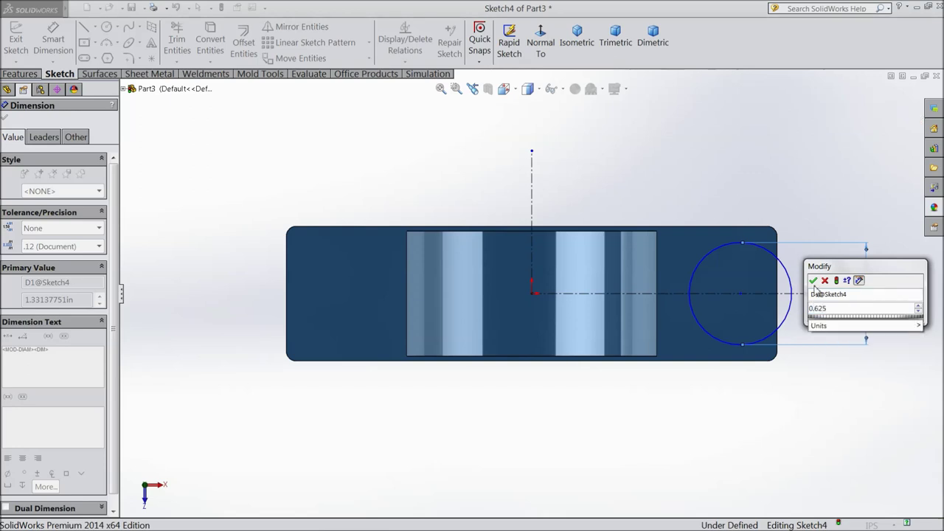
click(813, 281)
scroll(752, 312, down, 2)
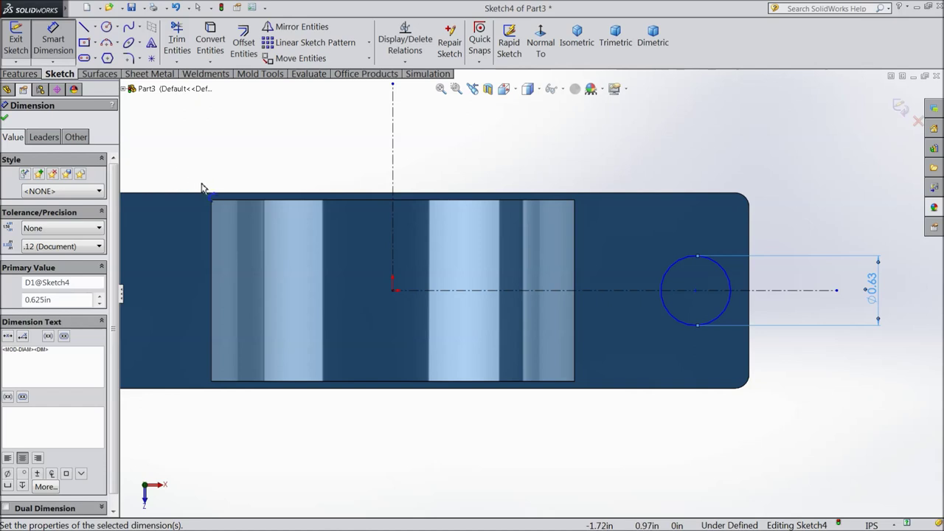
click(5, 120)
Make the circle tangent to the part's right edge.
scroll(740, 311, down, 1)
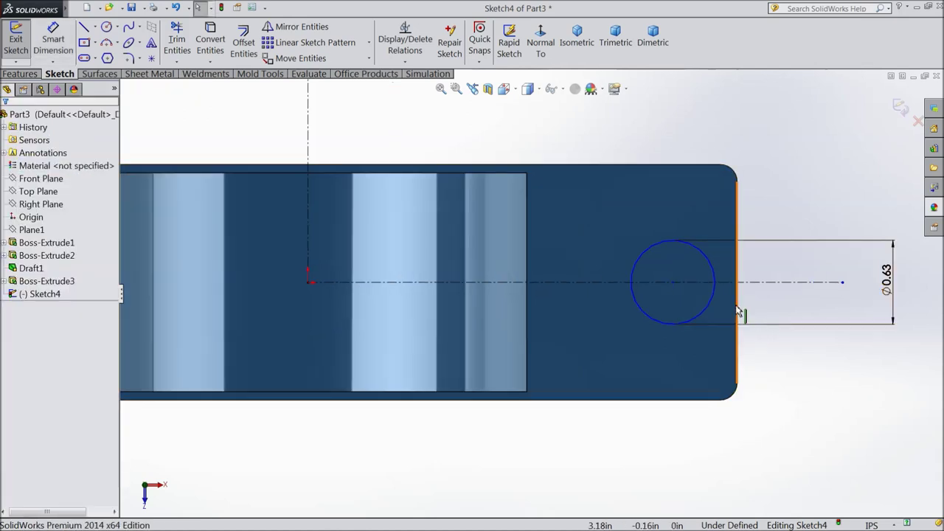
click(738, 310)
ctrl+click(713, 308)
click(739, 260)
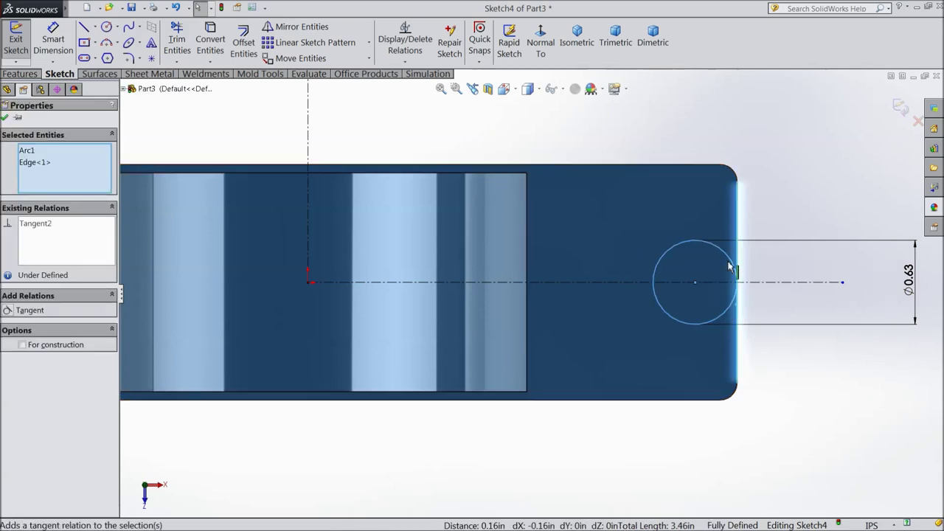
click(4, 117)
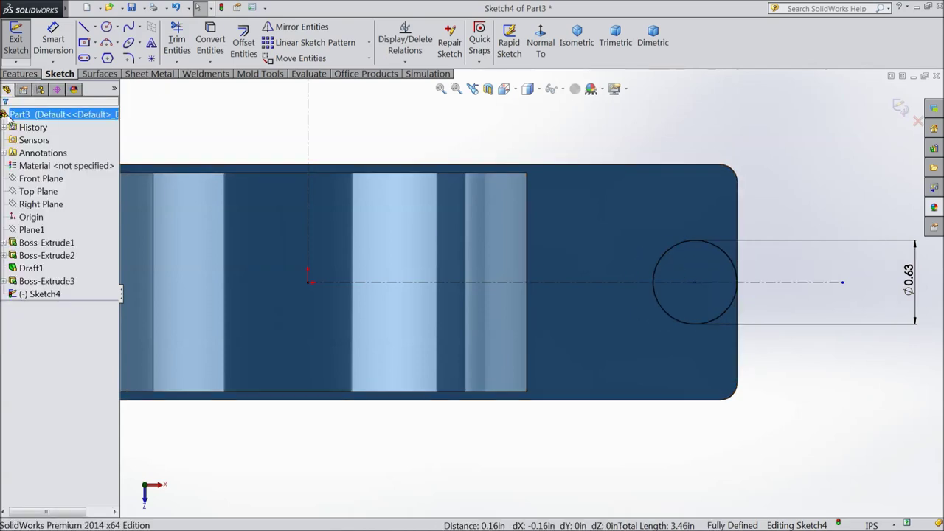
Edit the Ø0.63 dimension to 0.625*2, making the circle 1.25 in across.
click(85, 28)
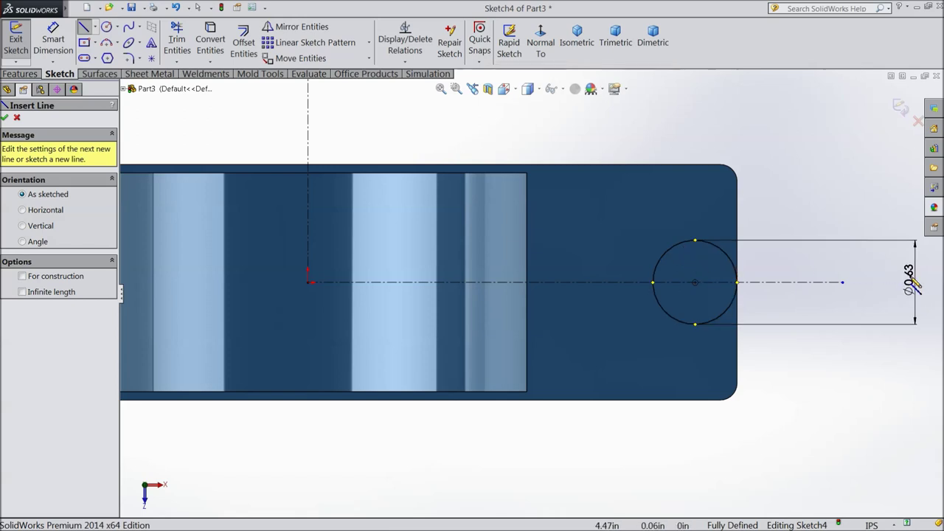
click(5, 119)
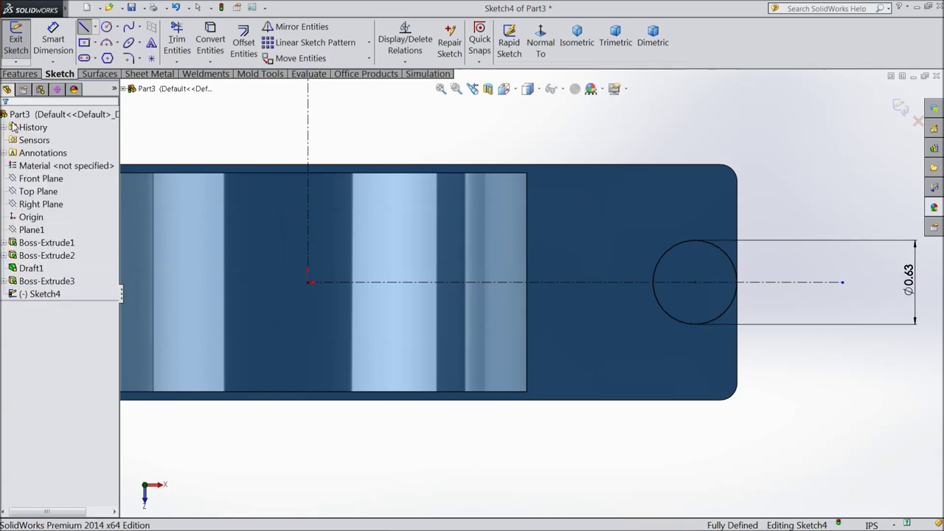
click(911, 281)
double_click(910, 281)
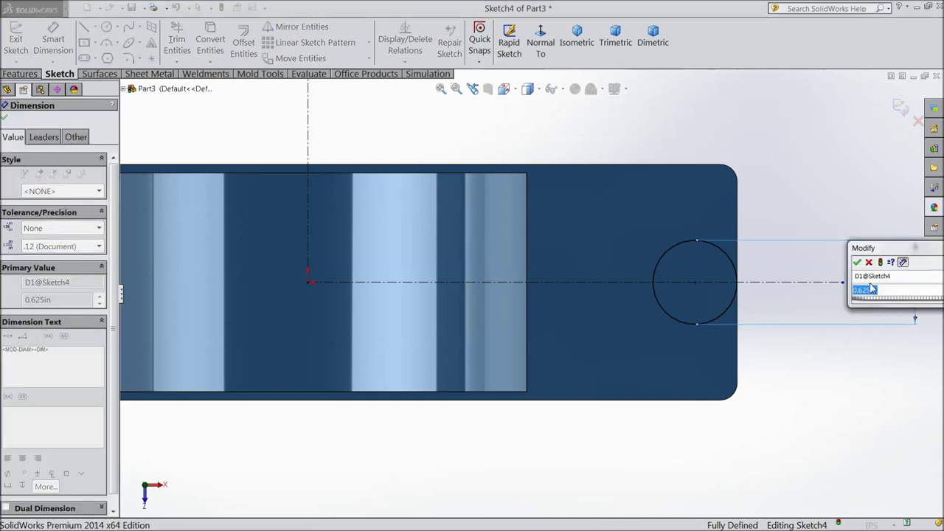
text(*2)
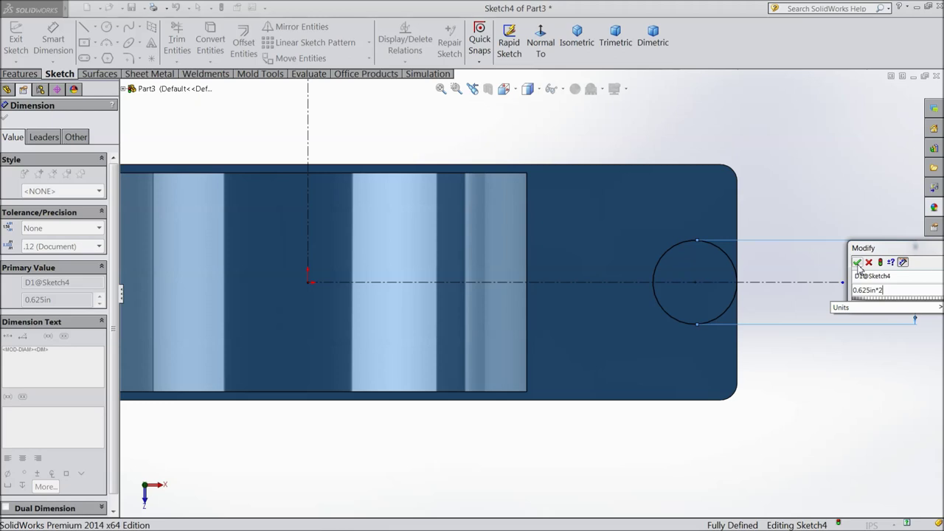
click(857, 264)
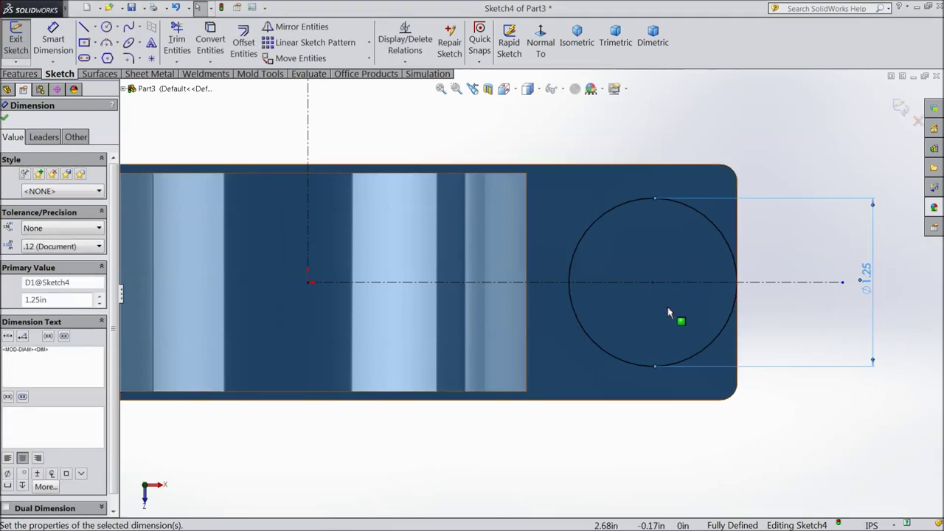
click(83, 28)
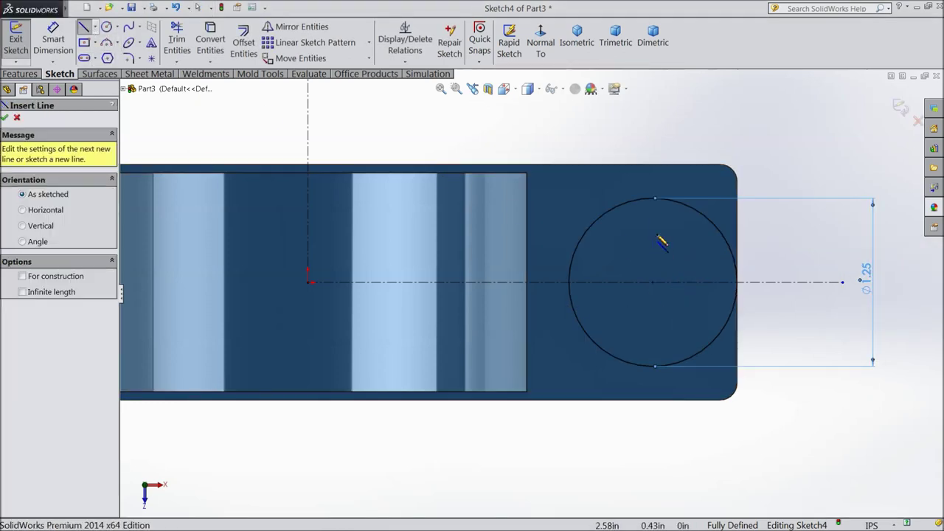
click(653, 199)
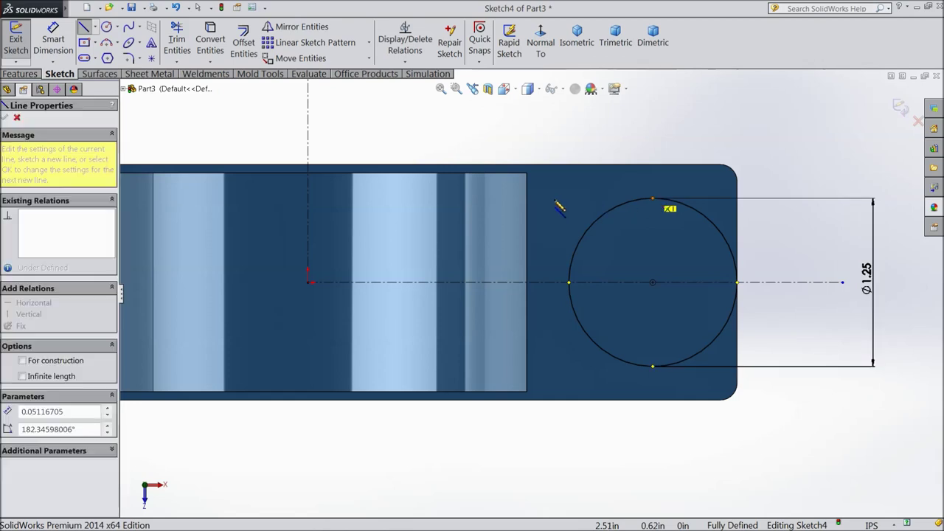
Draw lines from the circle's top to the upright's edge, down it, and back to the circle's bottom.
click(544, 208)
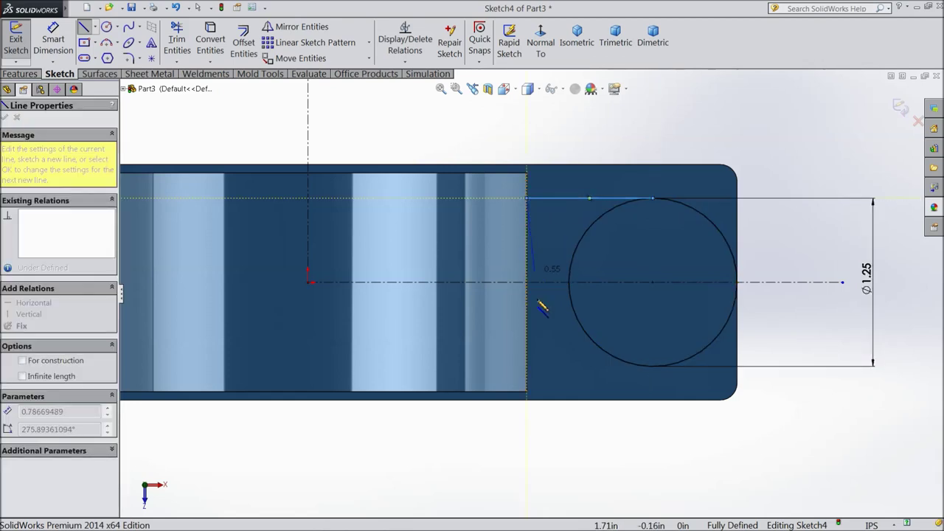
click(526, 366)
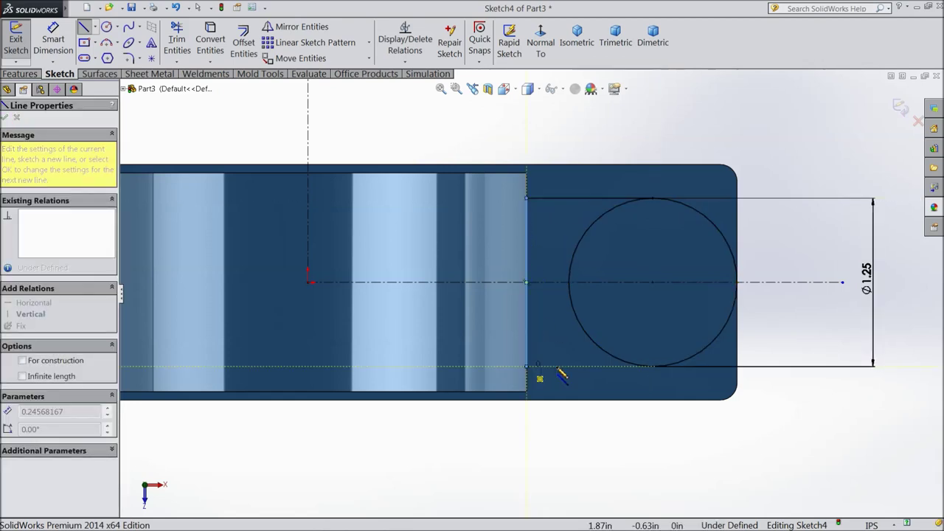
click(652, 367)
right_click(651, 427)
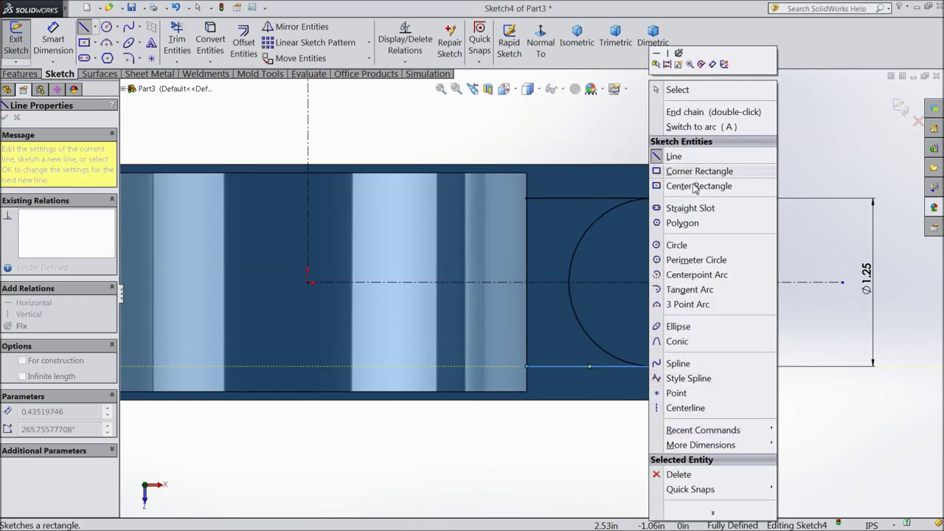
click(671, 91)
Trim away the circle's left half to leave a U-shaped slot outline.
click(184, 50)
click(579, 249)
click(582, 330)
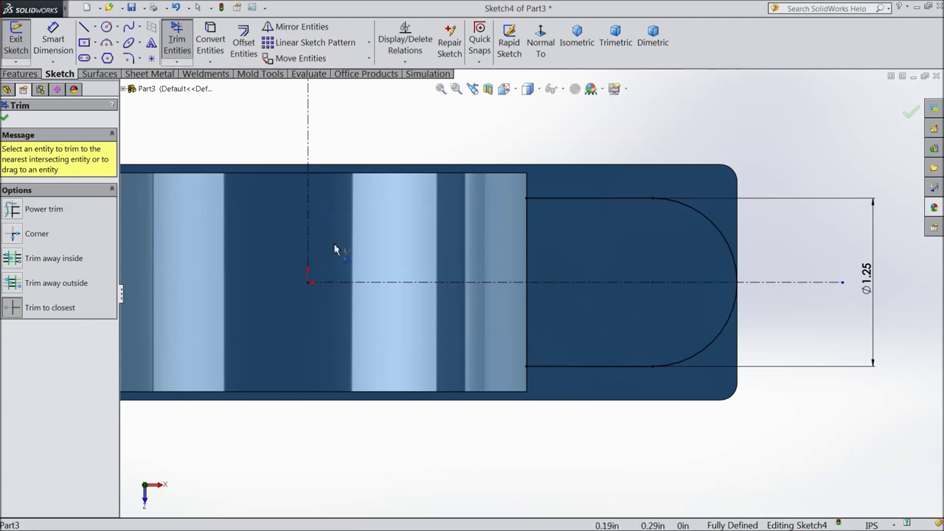
click(5, 118)
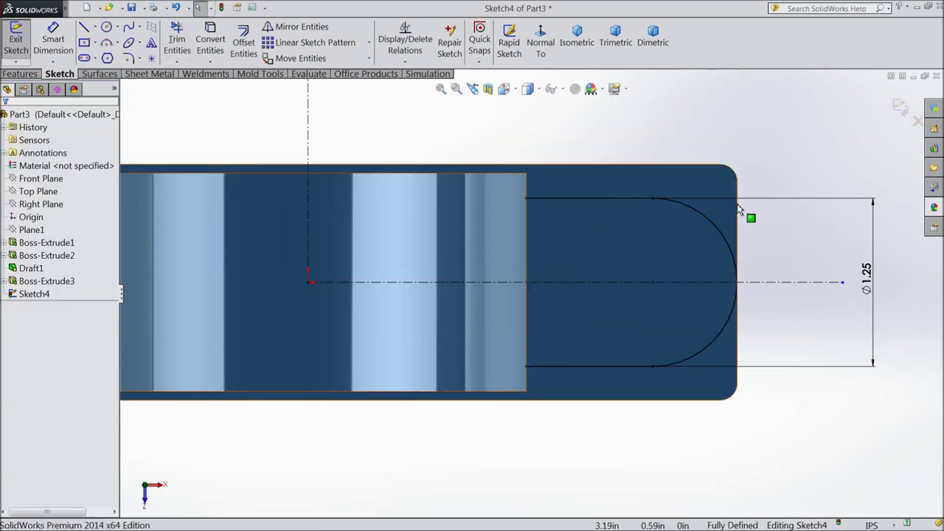
mouse_move(804, 162)
mouse_down()
mouse_move(595, 374)
mouse_move(537, 389)
mouse_move(508, 378)
mouse_up()
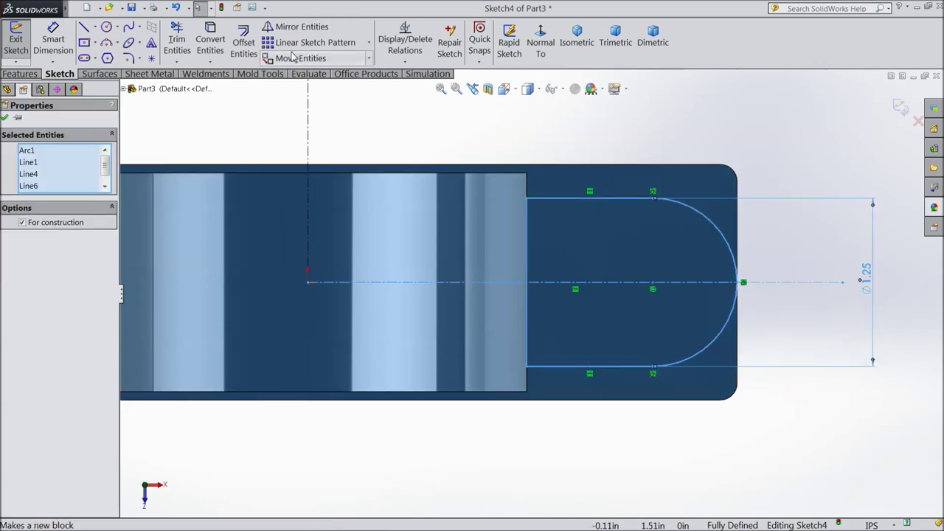
key(Escape)
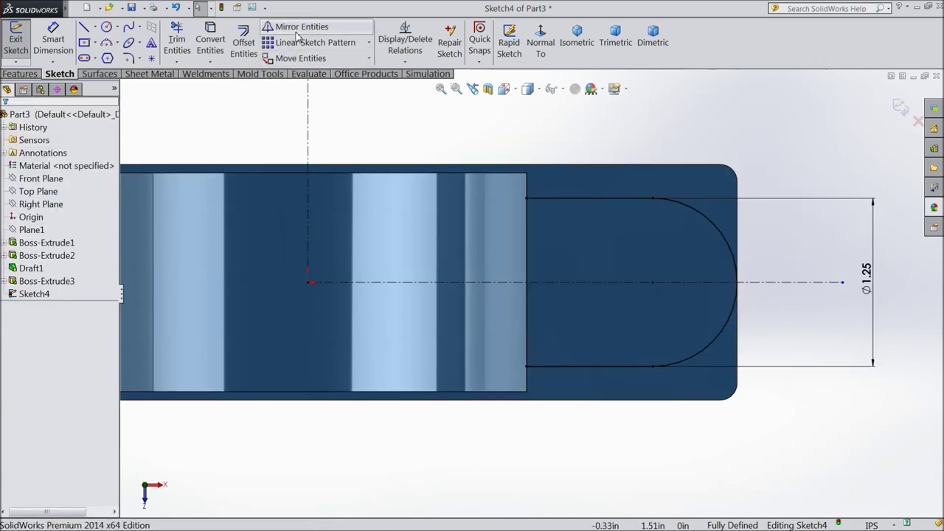
scroll(443, 228, up, 3)
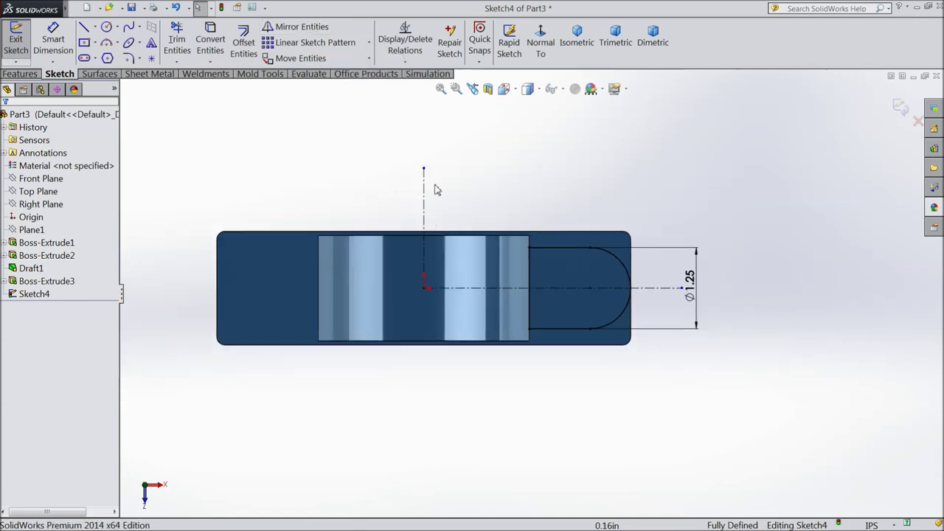
scroll(403, 167, down, 2)
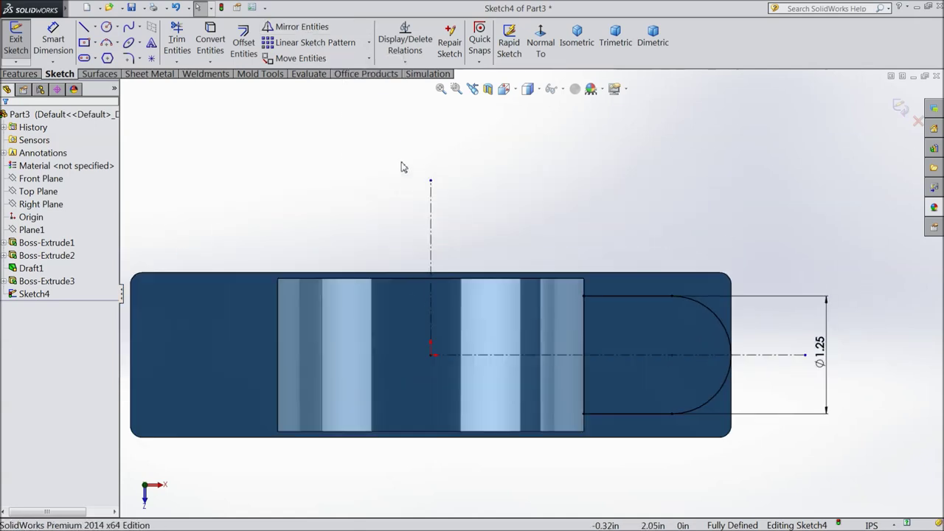
Mirror the right slot's arc and three lines about the vertical centerline onto the left side.
click(317, 26)
click(732, 332)
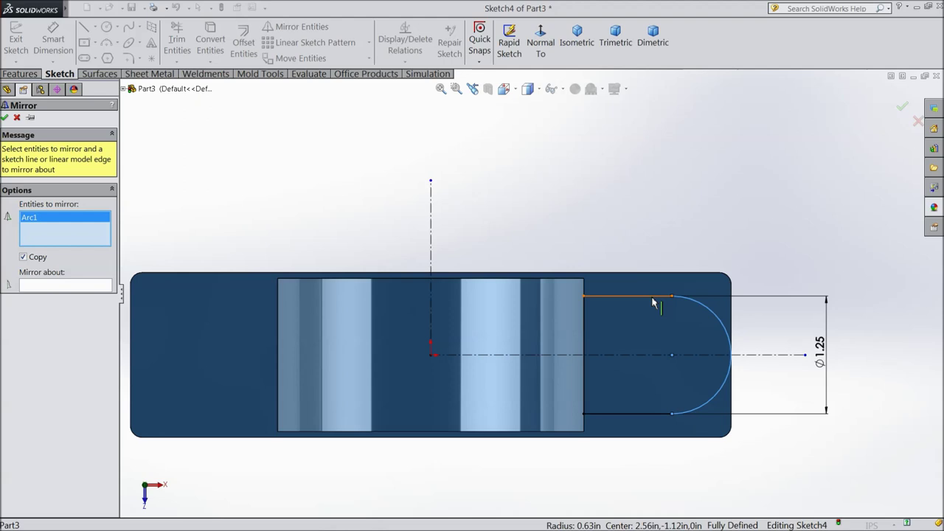
click(653, 297)
click(589, 353)
click(620, 414)
click(74, 286)
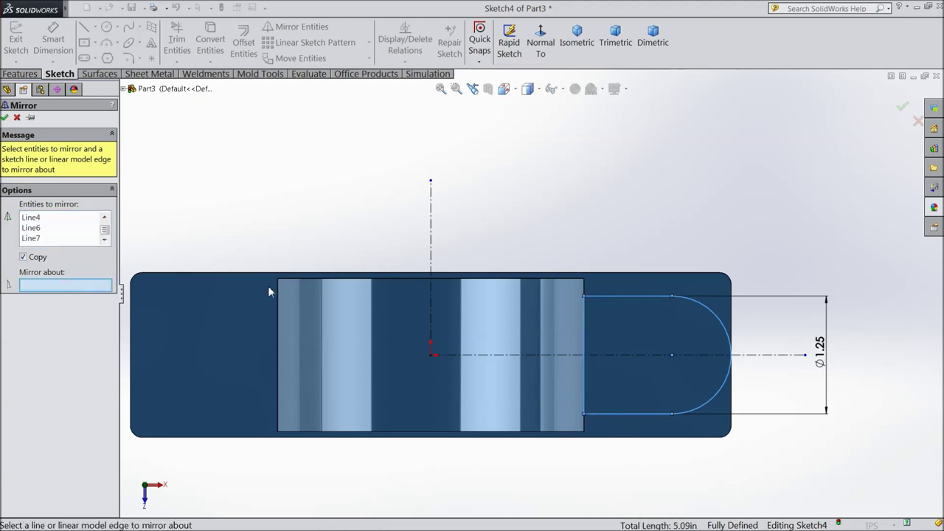
click(431, 297)
scroll(402, 310, up, 2)
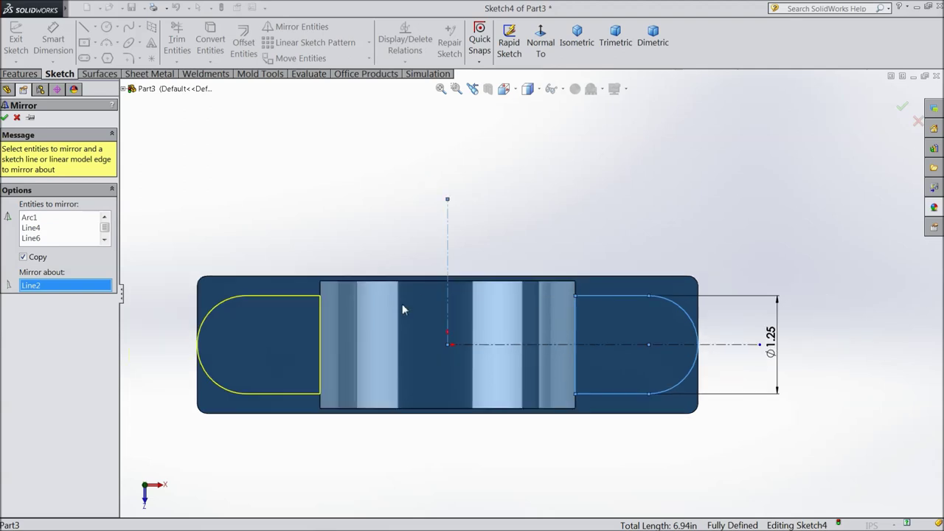
click(5, 117)
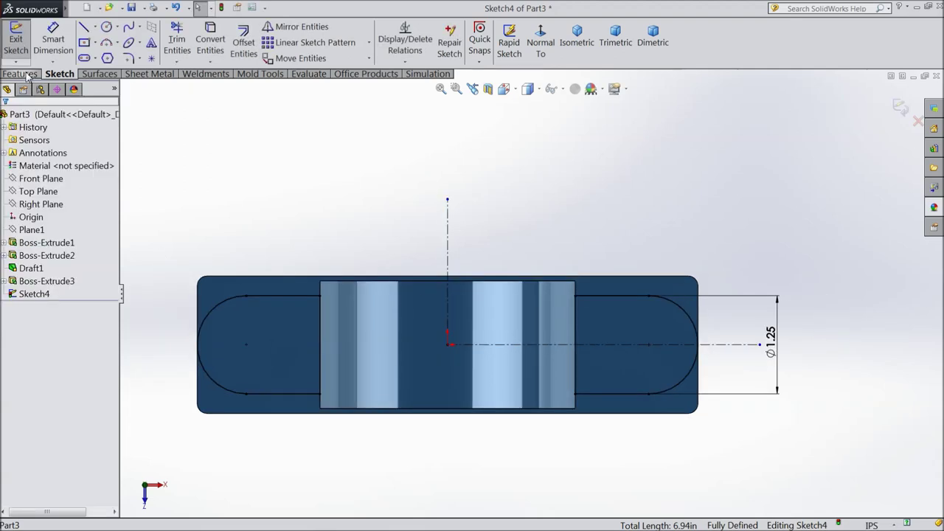
click(21, 74)
click(23, 42)
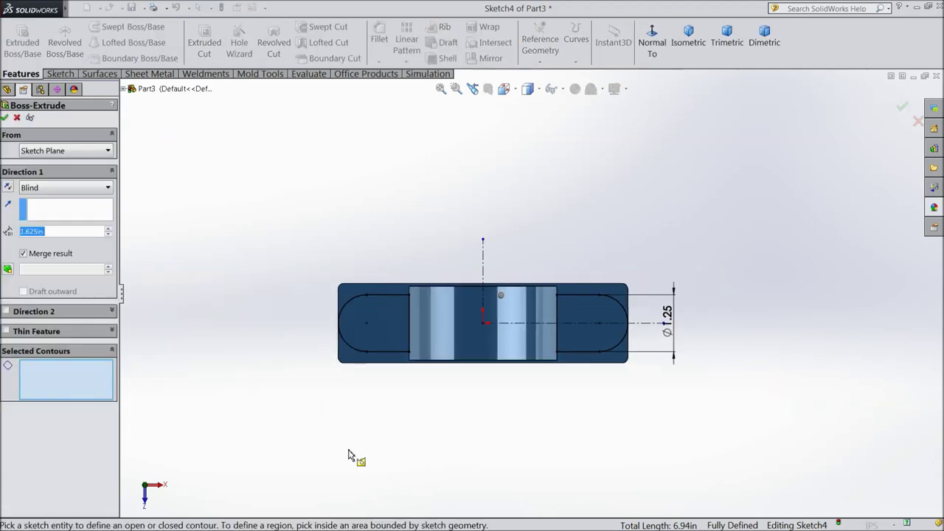
Extrude both slot-shaped regions 0.125 in Blind to form raised pads on the base.
scroll(489, 366, down, 2)
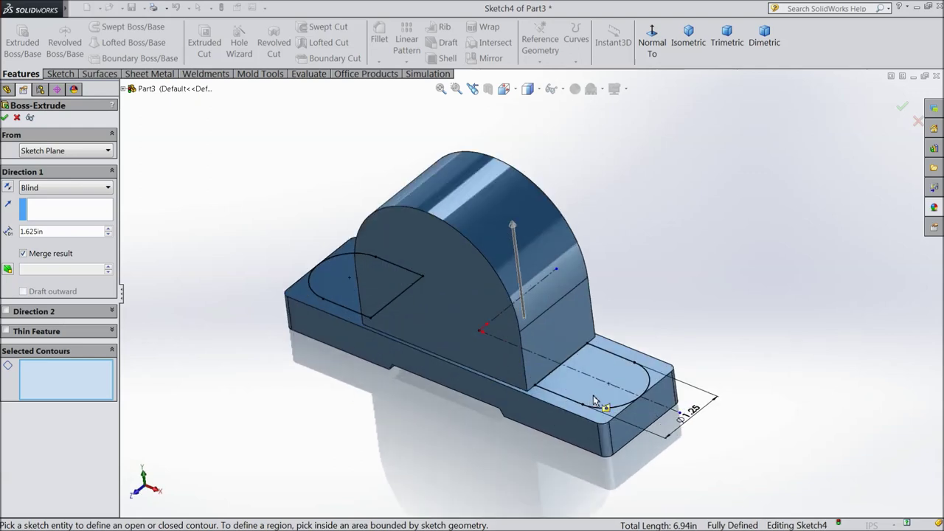
click(602, 396)
click(341, 303)
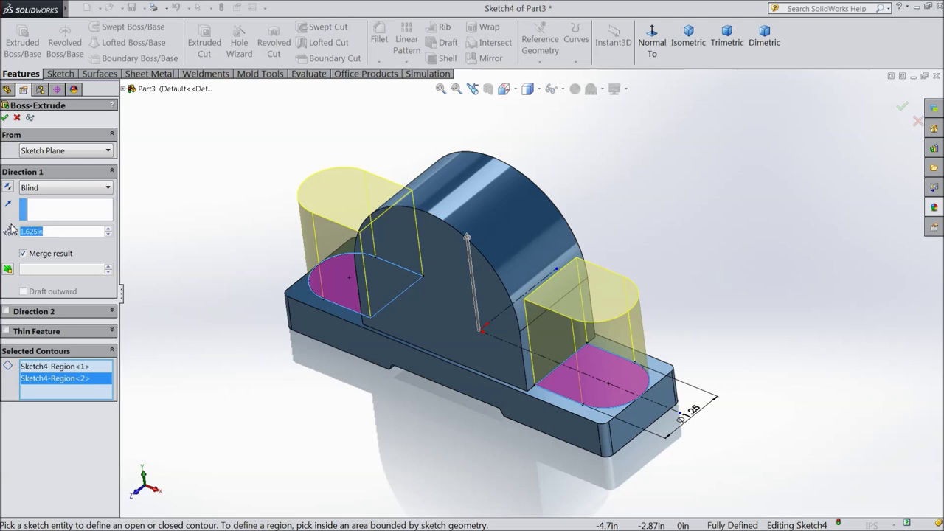
text(0.125)
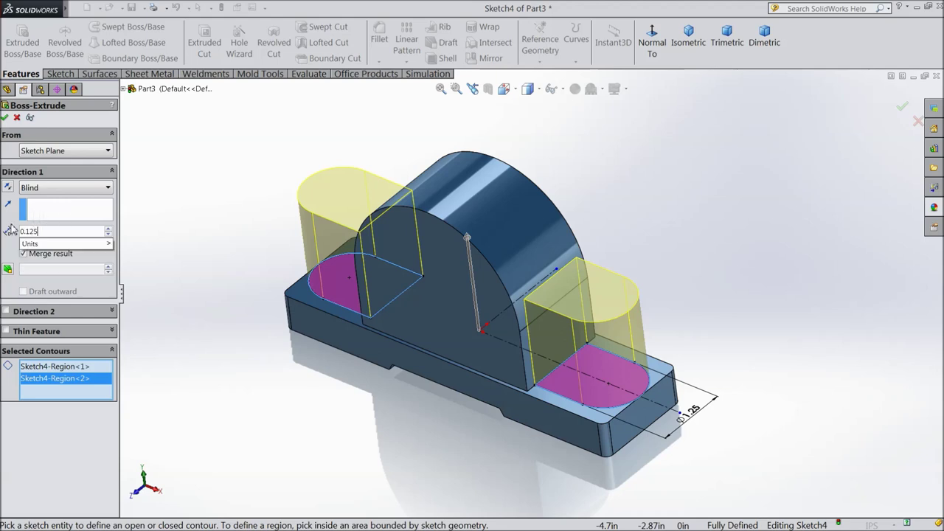
key(Return)
mouse_move(221, 263)
middle_down()
mouse_move(236, 253)
mouse_move(214, 259)
middle_up()
click(6, 118)
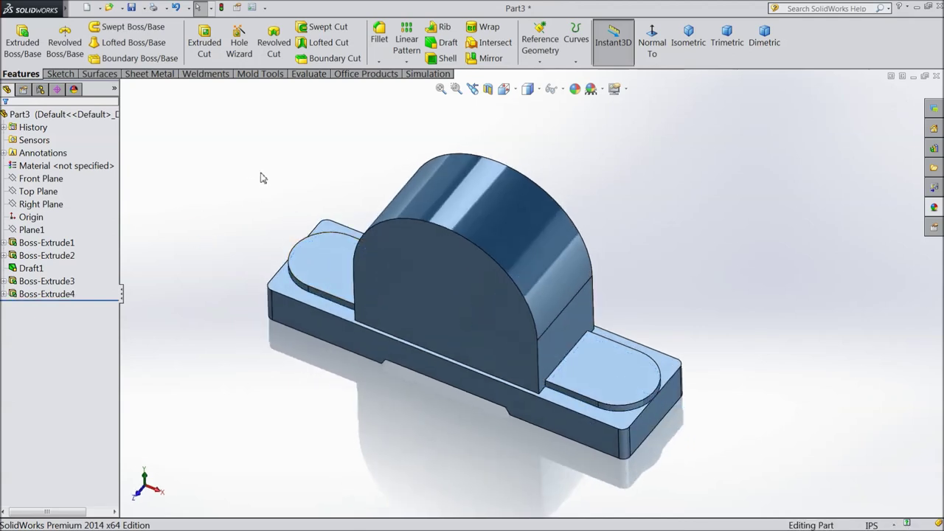
click(618, 391)
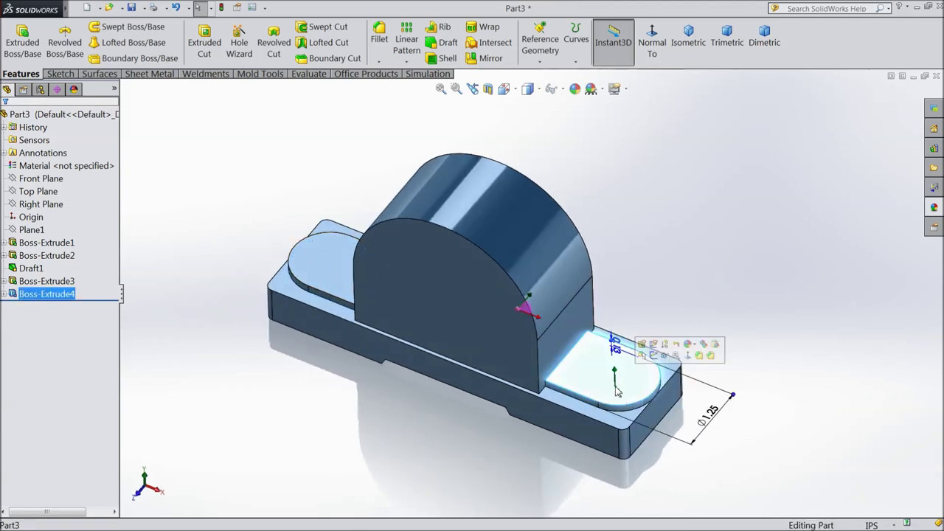
Start a sketch on the right pad's top face, viewed Normal To.
click(654, 356)
click(652, 42)
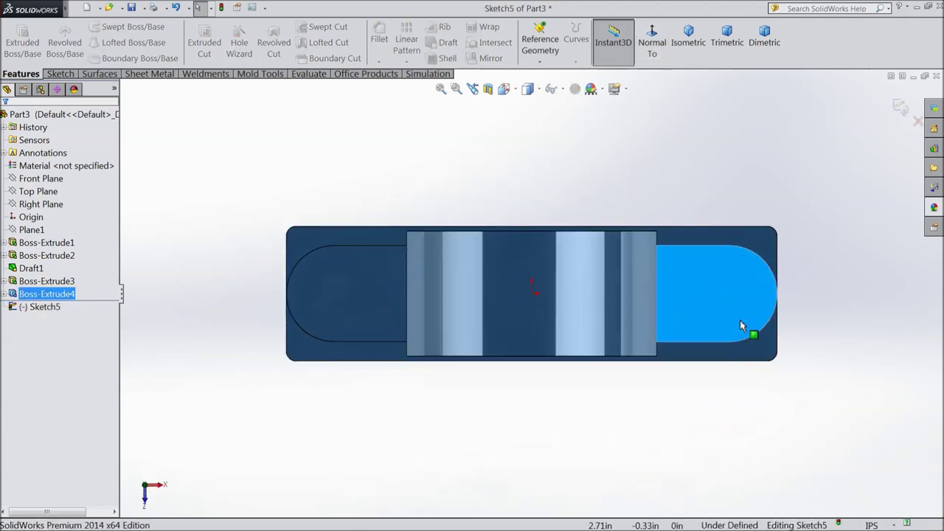
click(55, 74)
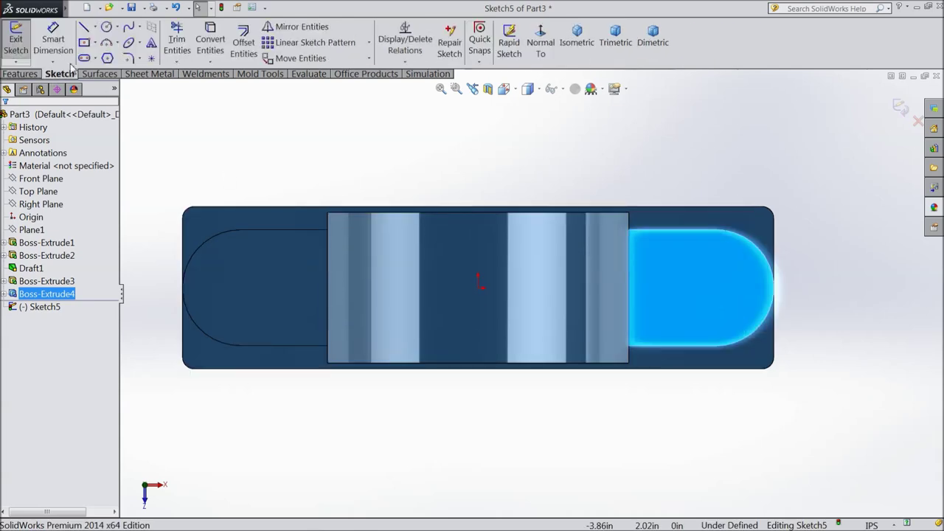
Draw a vertical centerline down to the origin and a horizontal centerline extending right.
click(95, 27)
click(107, 59)
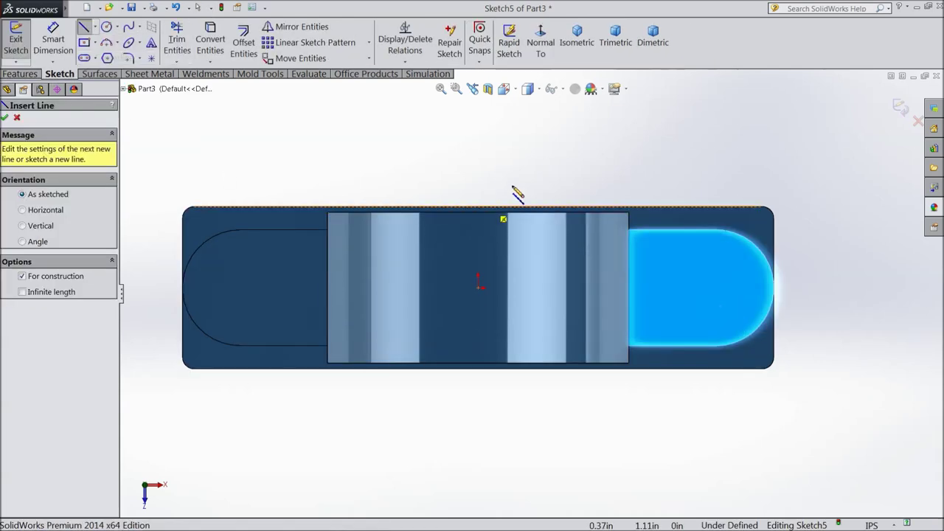
click(478, 147)
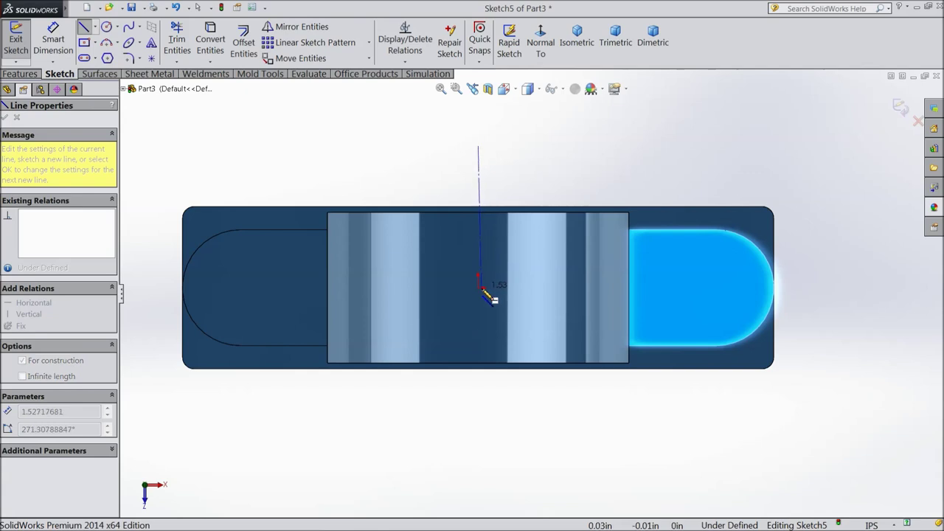
click(478, 286)
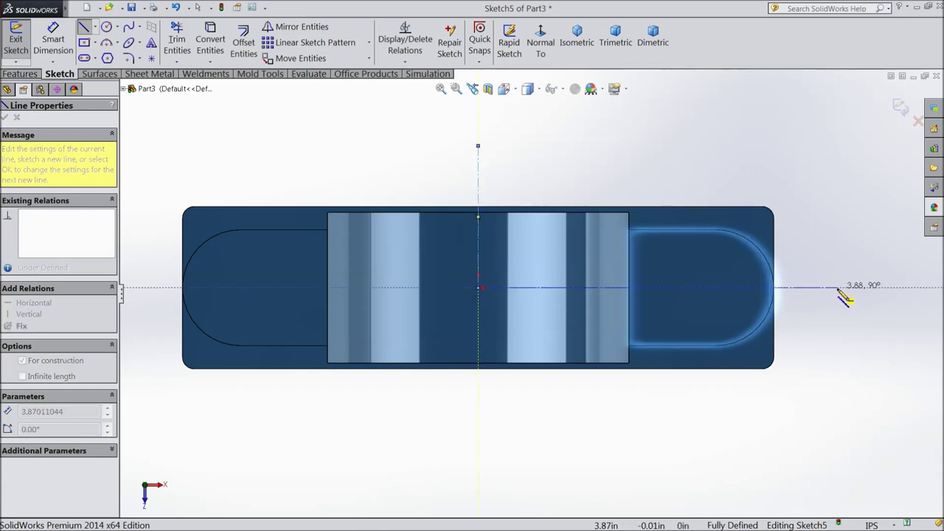
click(843, 288)
right_click(834, 222)
click(843, 97)
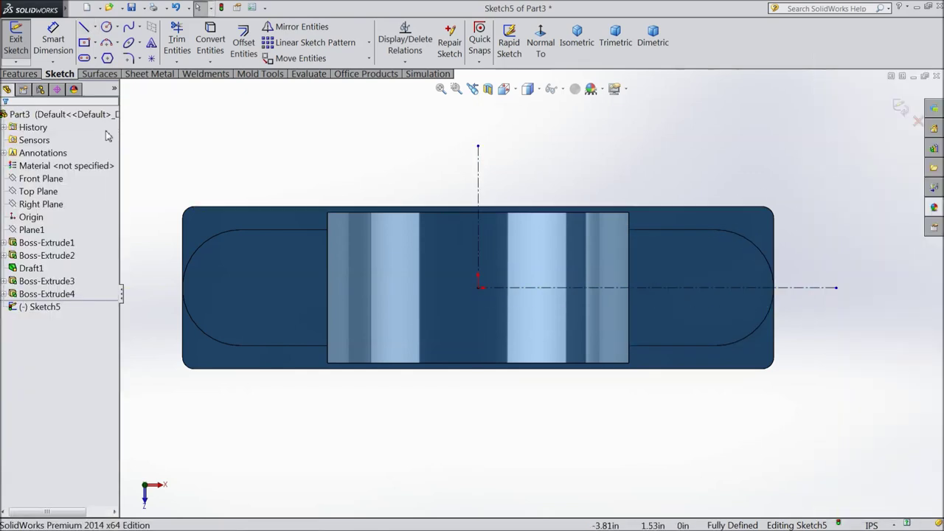
click(95, 59)
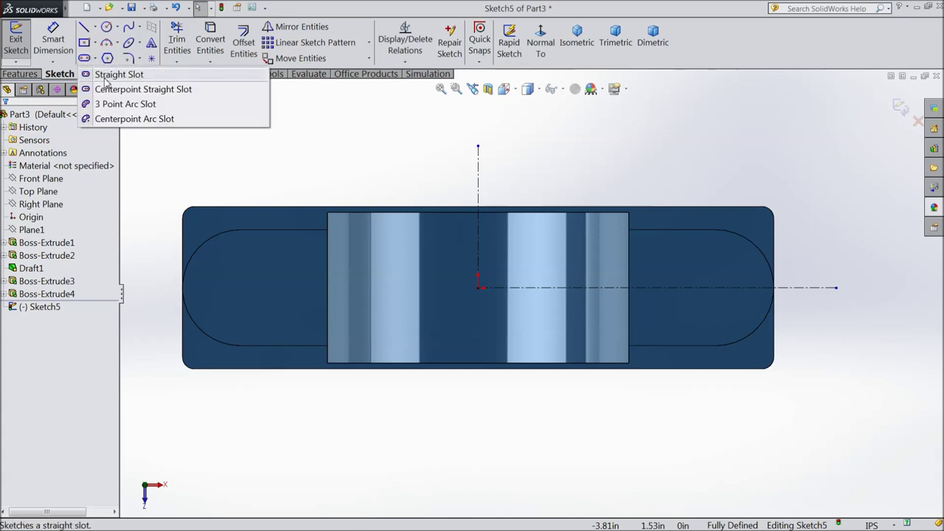
click(106, 76)
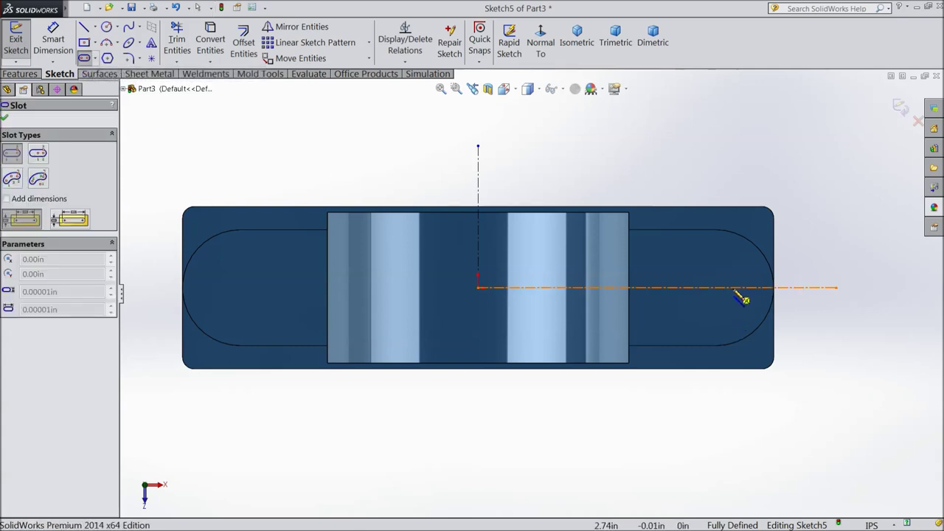
Draw a straight slot on the horizontal centerline over the right pad.
click(686, 287)
click(734, 288)
click(690, 311)
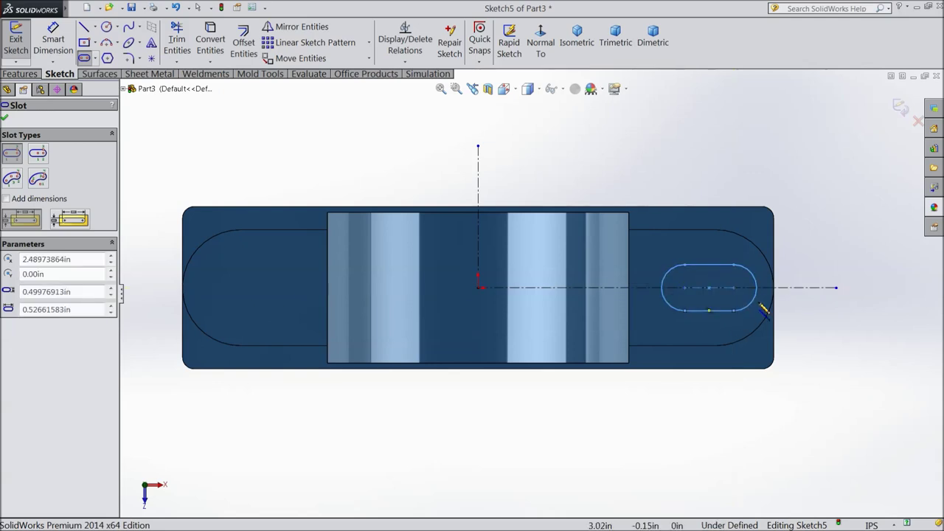
scroll(762, 314, down, 5)
Dimension the slot's centre spacing to 0.25 in and its offset from the pad end to 0.69 in.
click(50, 44)
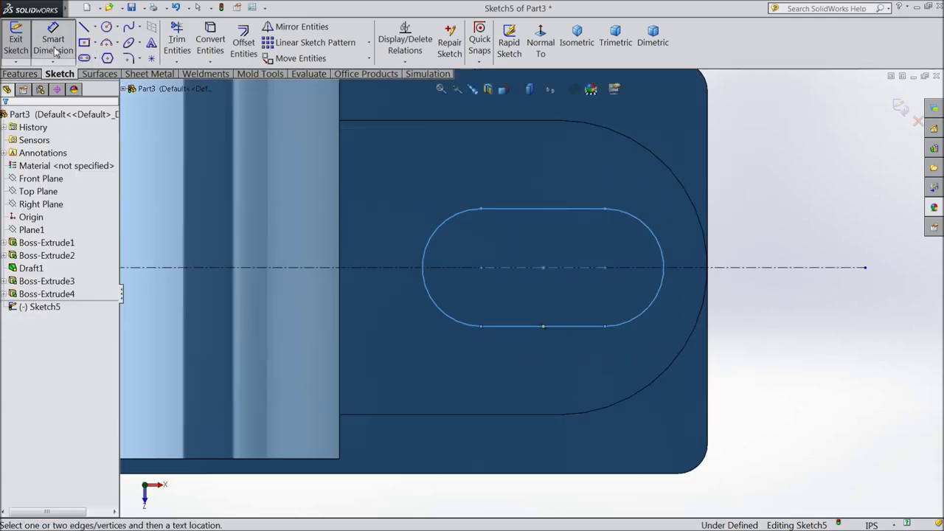
click(606, 269)
click(481, 269)
scroll(531, 398, up, 2)
click(537, 447)
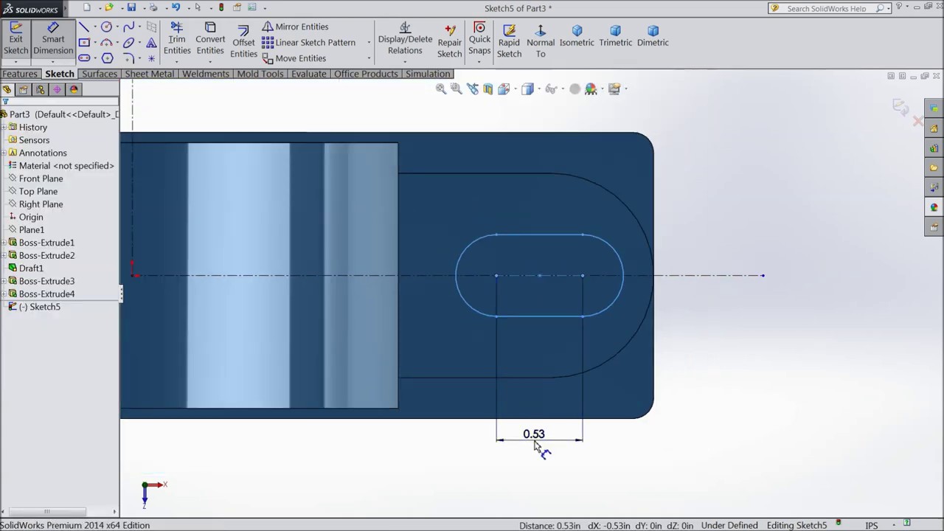
text(0.25)
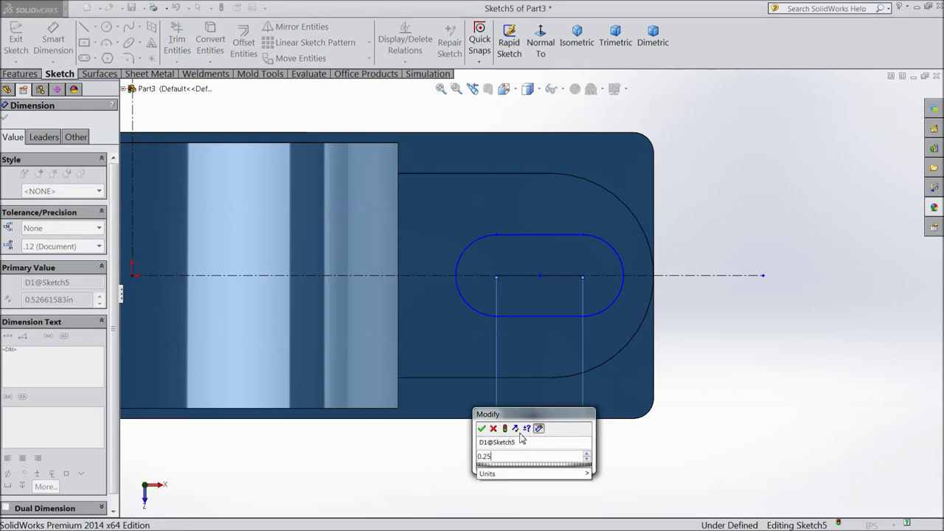
click(481, 429)
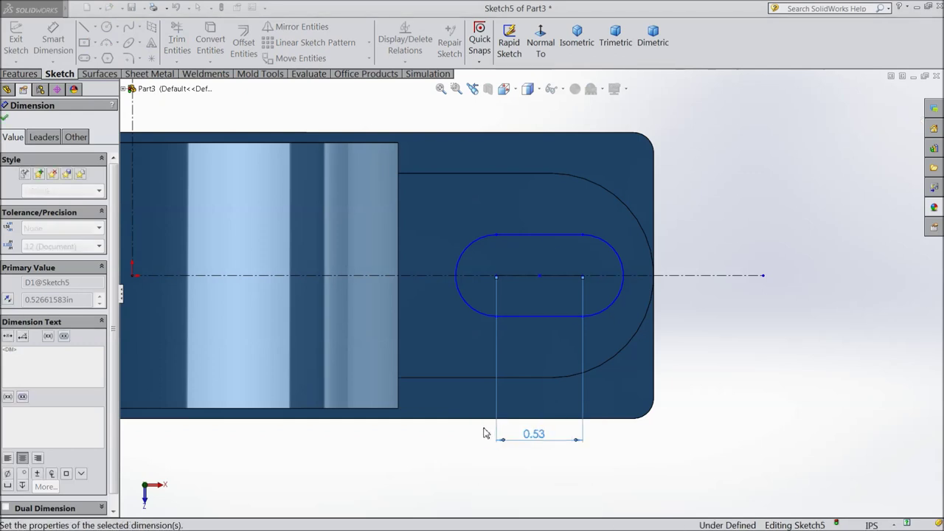
click(545, 277)
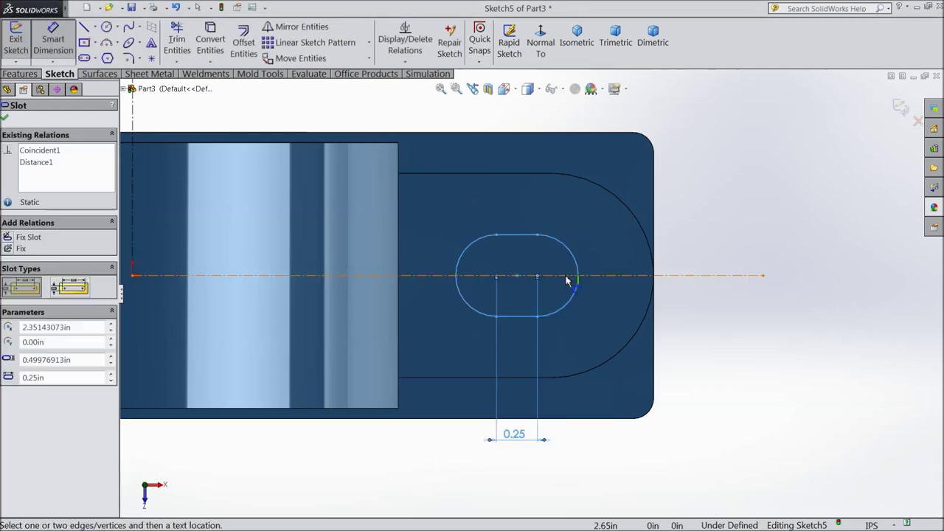
click(658, 320)
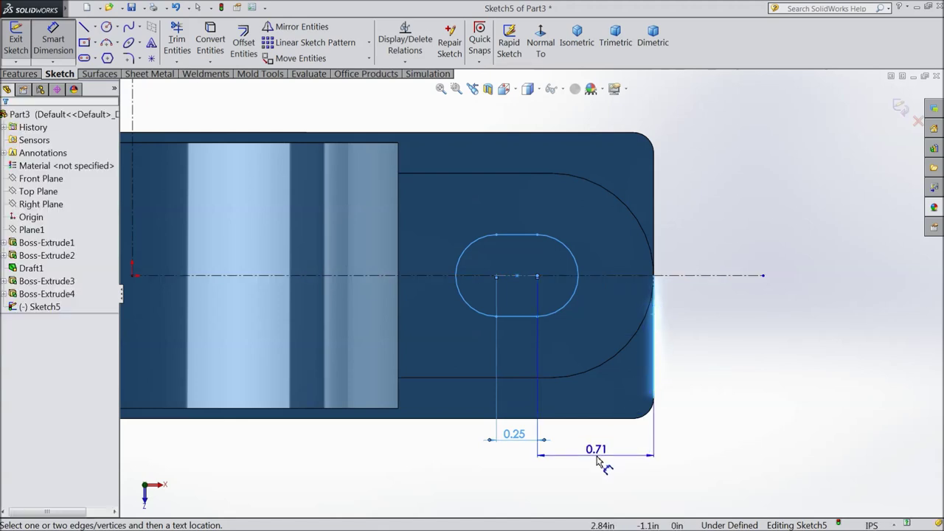
click(599, 461)
text(0.688)
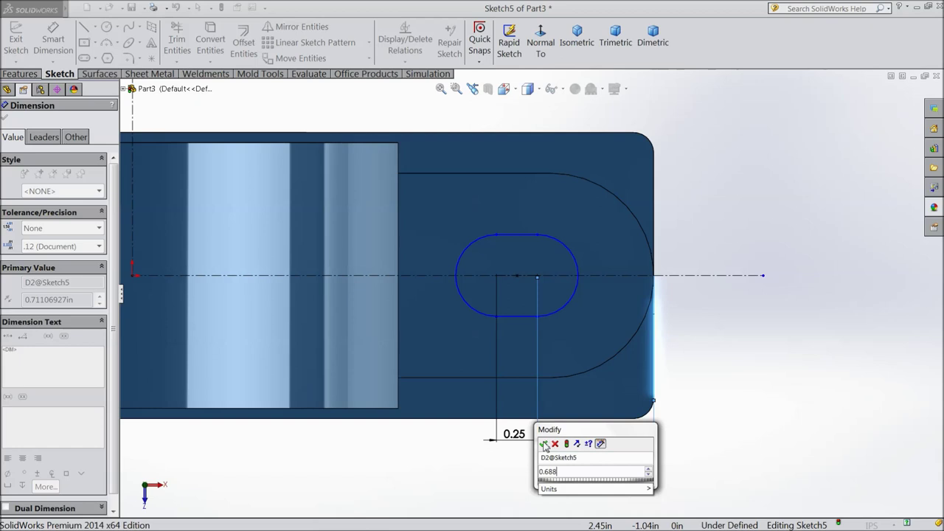
click(544, 444)
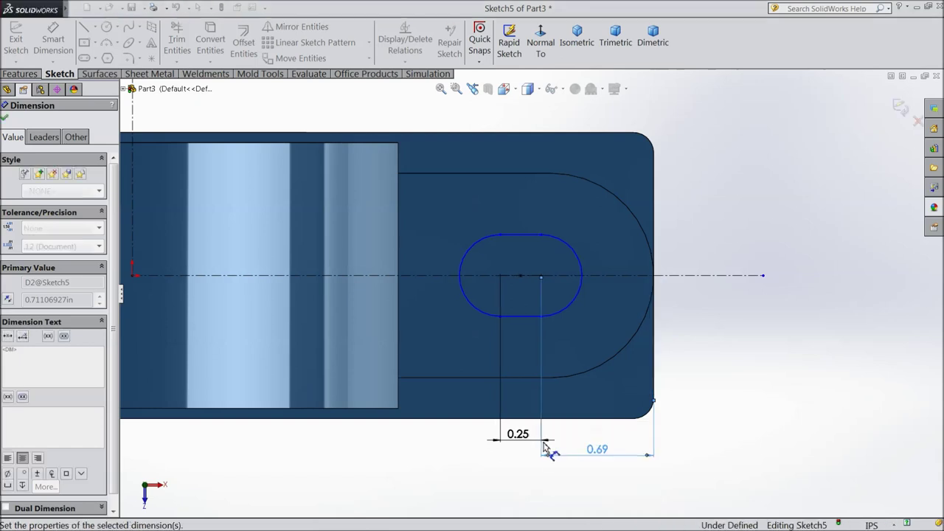
Dimension the slot's arc radius to 0.3125 in and finish dimensioning.
click(571, 252)
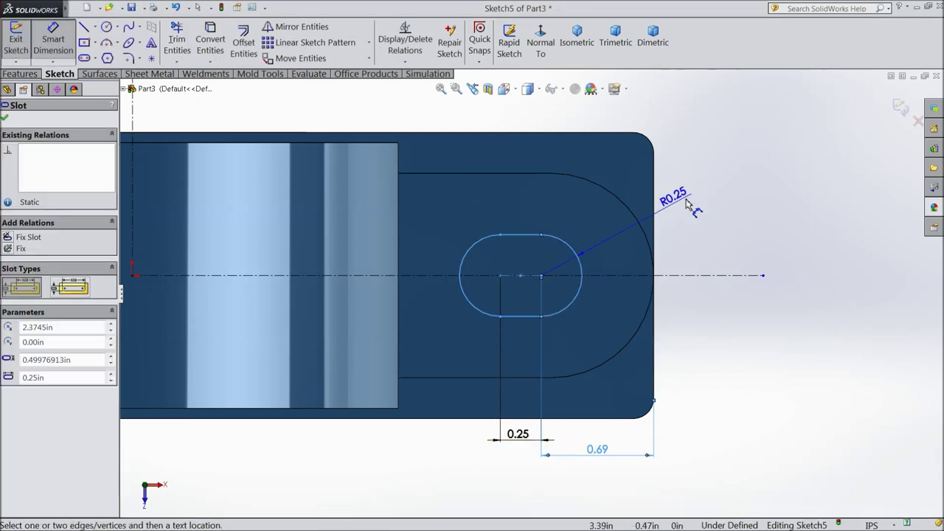
click(702, 187)
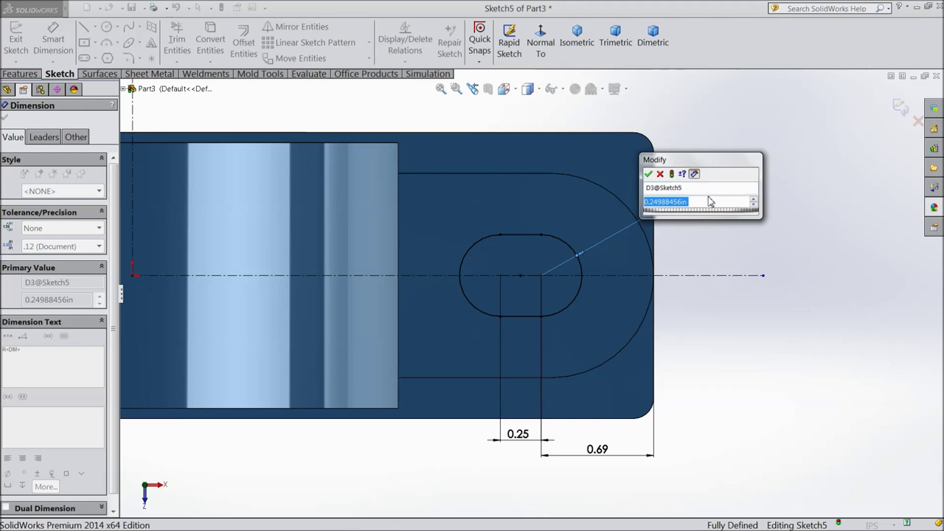
text(0.)
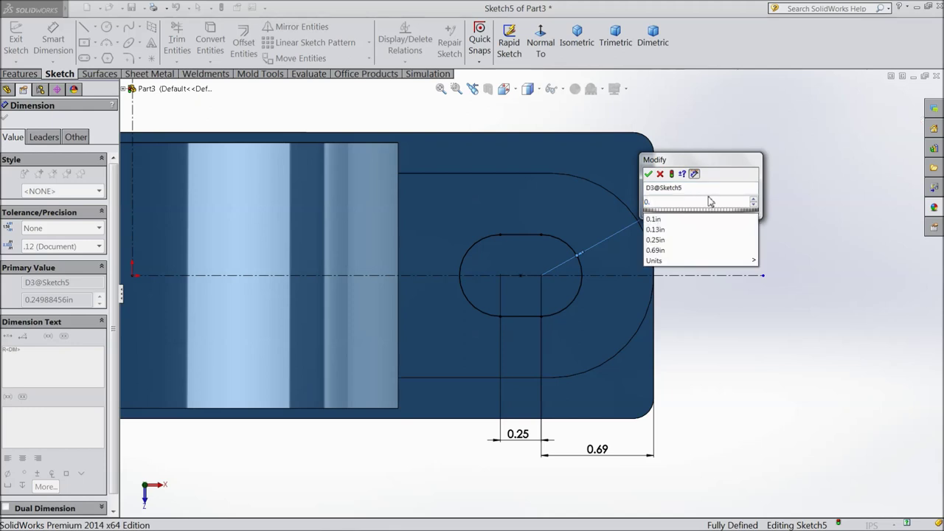
text(3125)
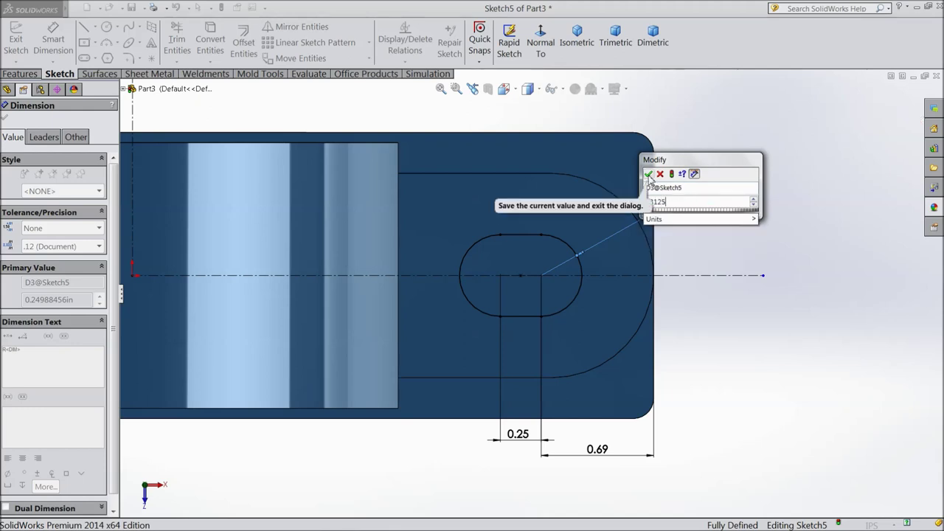
click(648, 175)
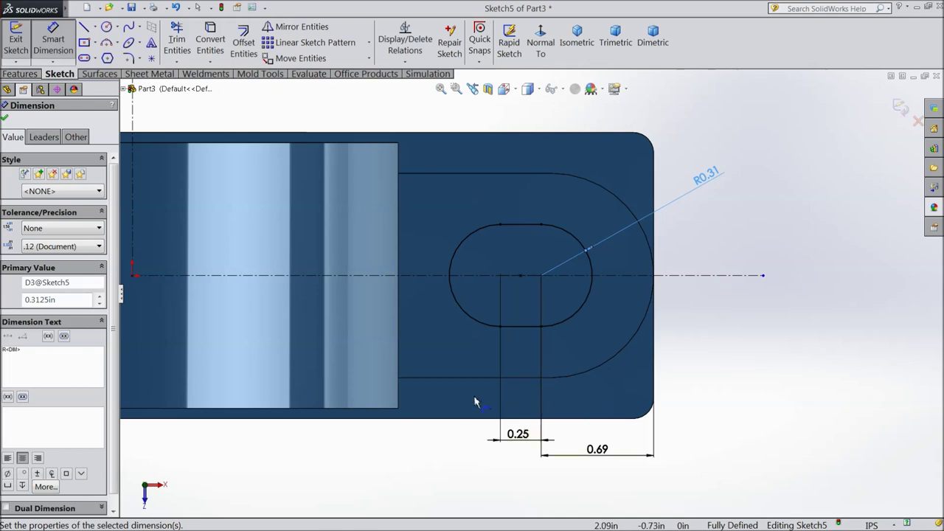
scroll(477, 397, up, 2)
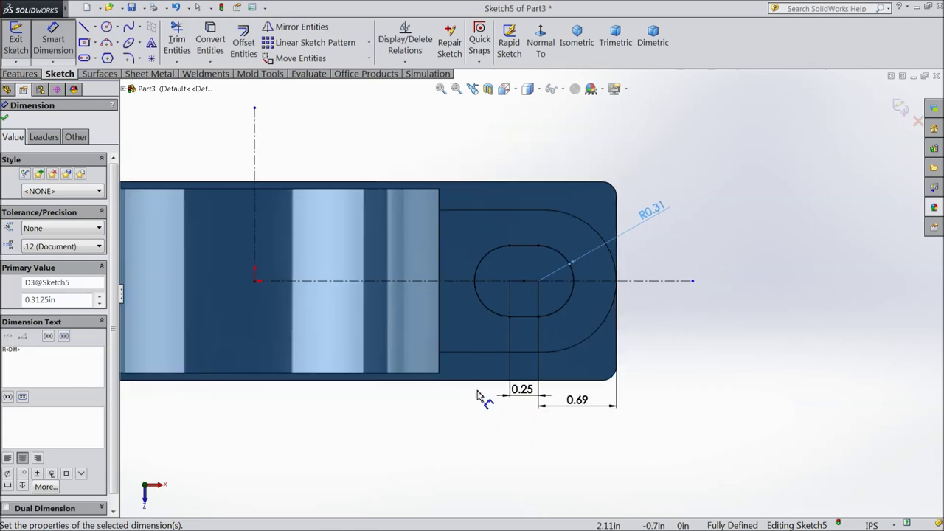
click(5, 117)
scroll(554, 266, down, 3)
drag(600, 235, 531, 320)
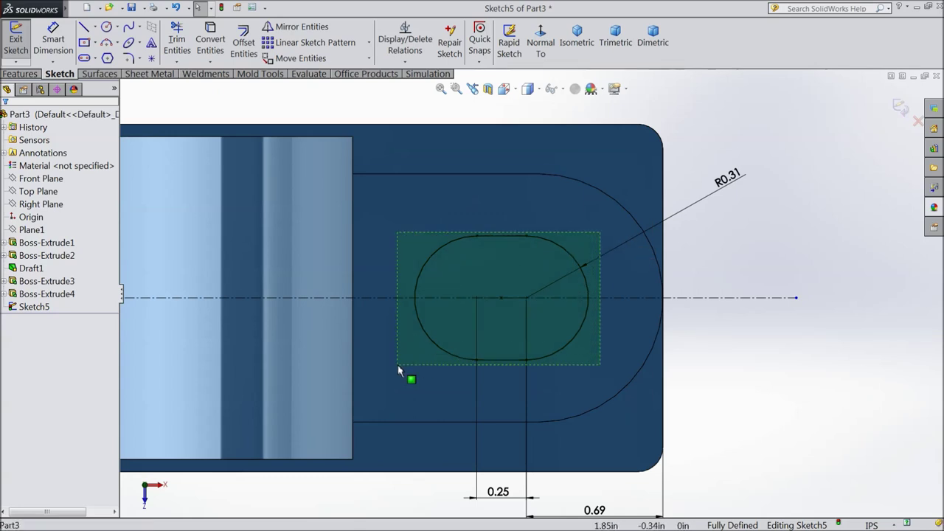
Mirror the slot and its centerline about the vertical centerline onto the left pad.
drag(398, 369, 398, 364)
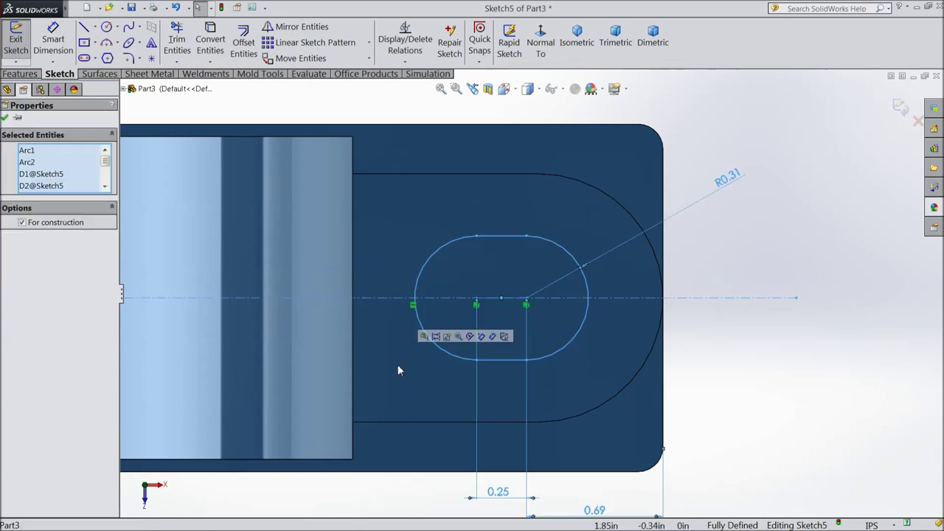
key(Escape)
click(302, 28)
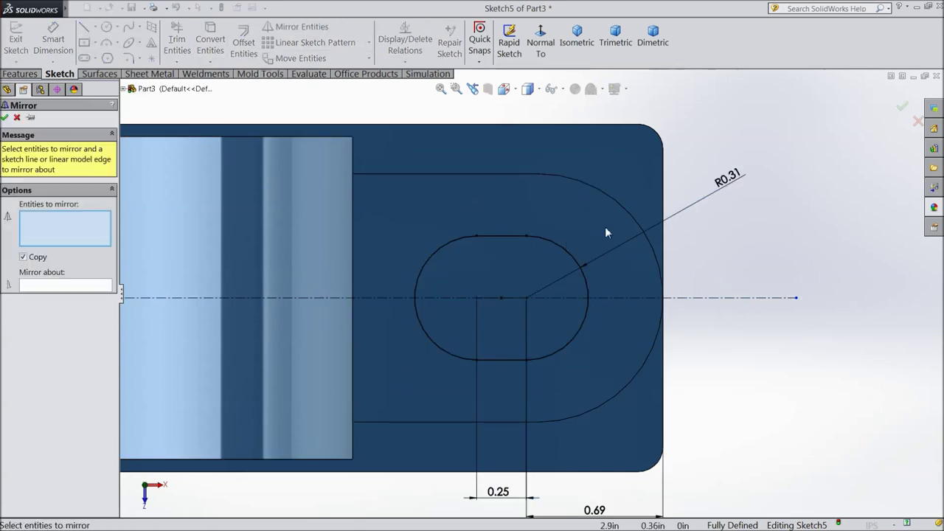
drag(393, 385, 393, 384)
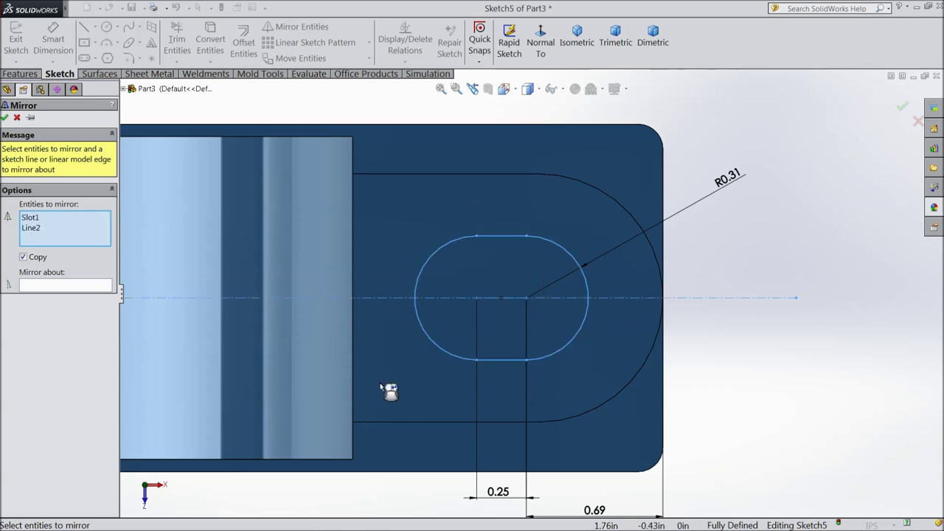
click(73, 286)
scroll(405, 308, up, 3)
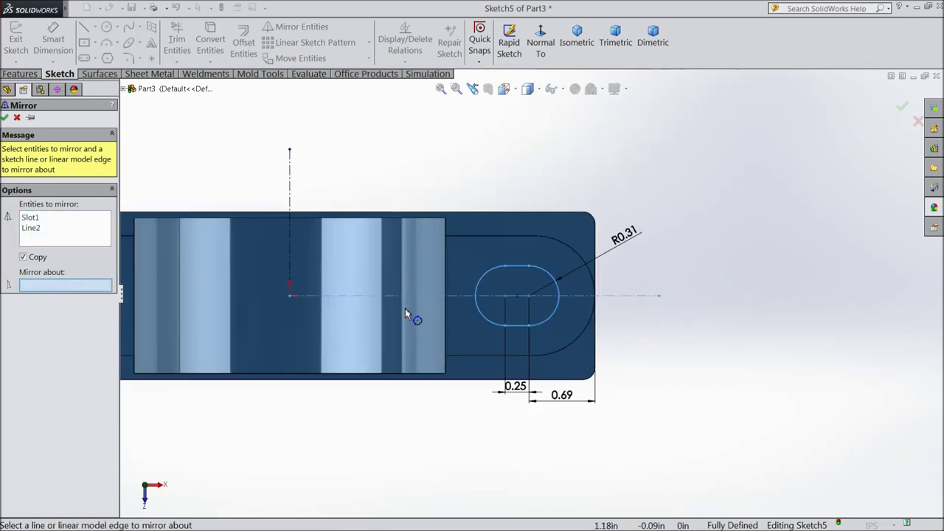
click(290, 191)
scroll(330, 226, up, 2)
scroll(278, 281, down, 1)
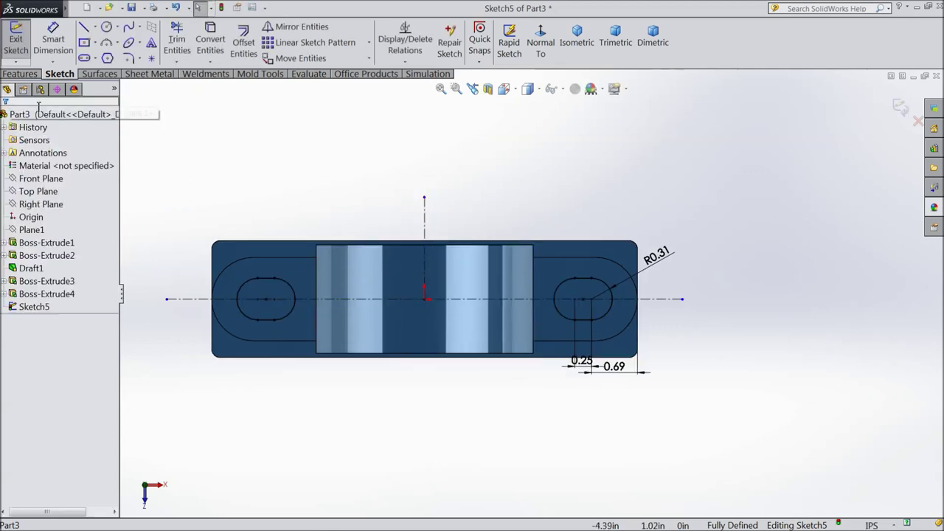
click(33, 74)
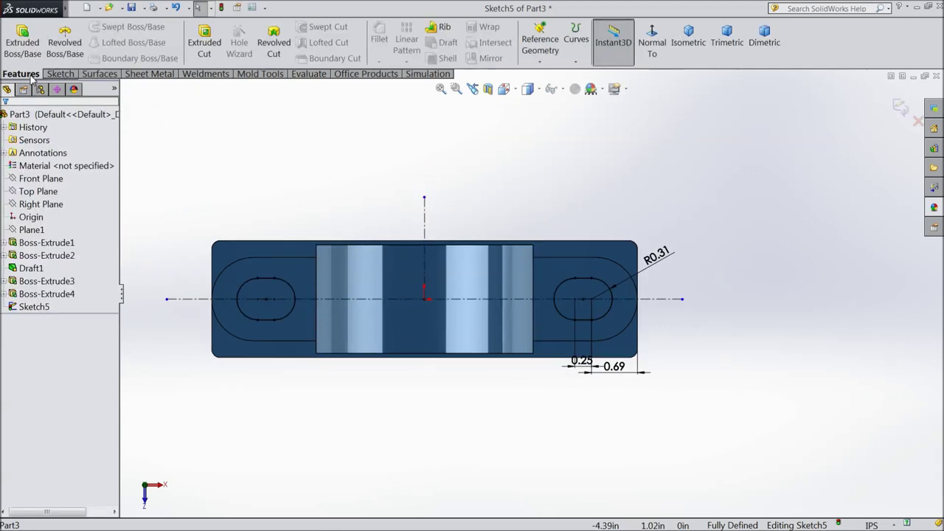
Extruded-cut both slots Through All so they pierce the base pads.
click(204, 46)
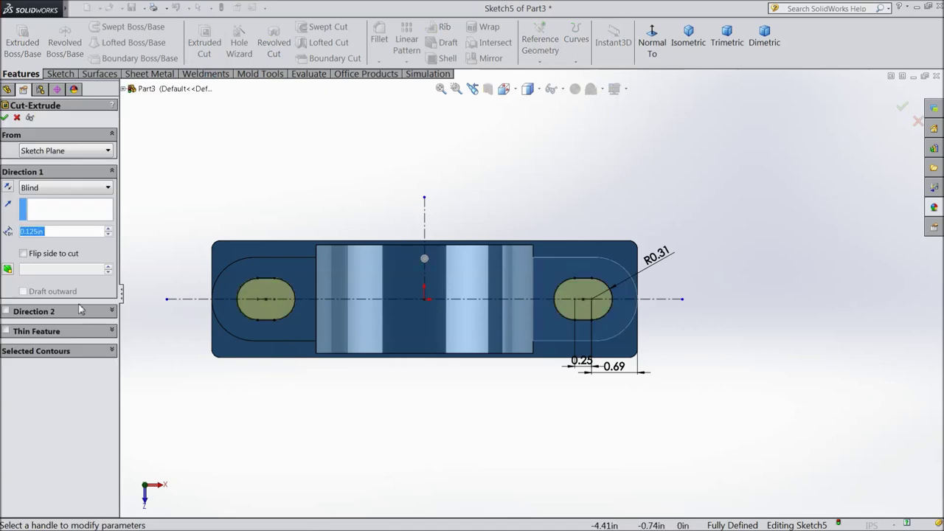
click(47, 187)
click(45, 208)
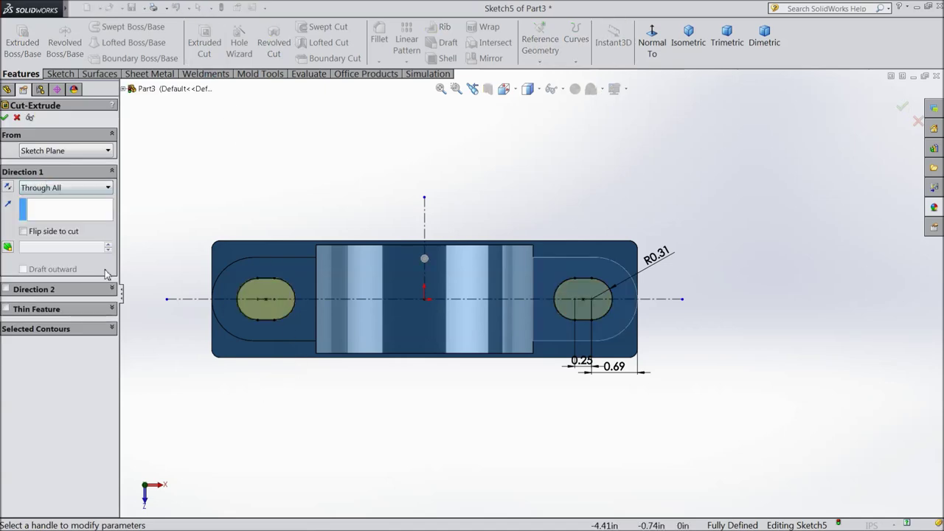
key(ctrl+7)
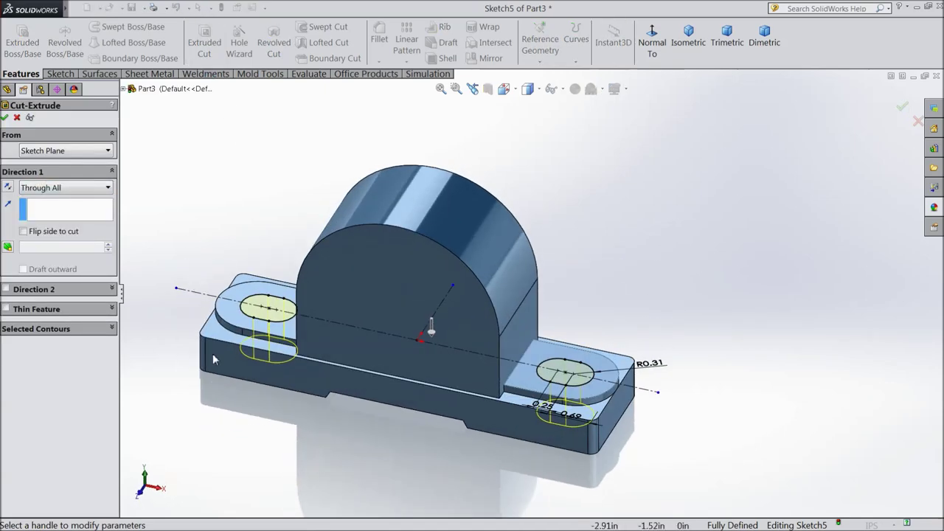
key(f)
click(5, 118)
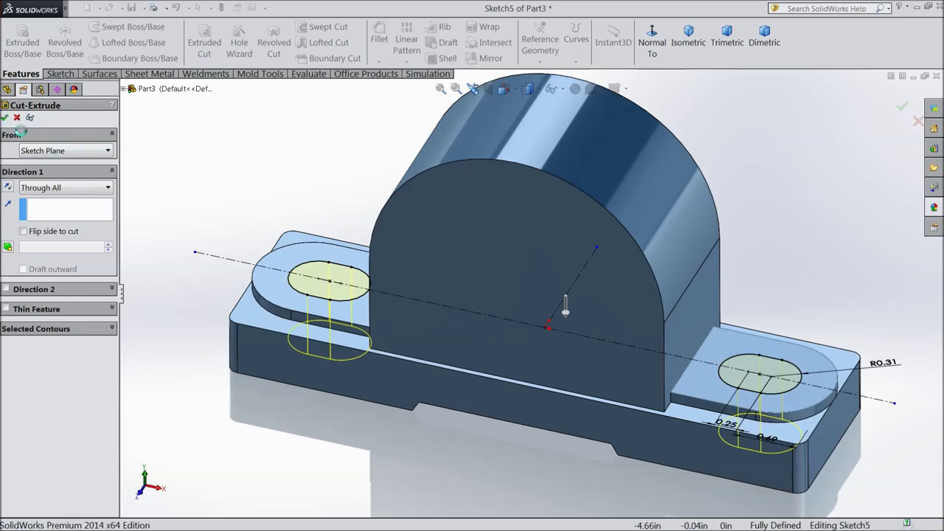
mouse_move(258, 199)
middle_down()
mouse_move(255, 222)
mouse_move(263, 196)
mouse_move(252, 185)
mouse_move(225, 200)
mouse_move(219, 177)
mouse_move(225, 188)
middle_up()
middle_drag(544, 348, 788, 353)
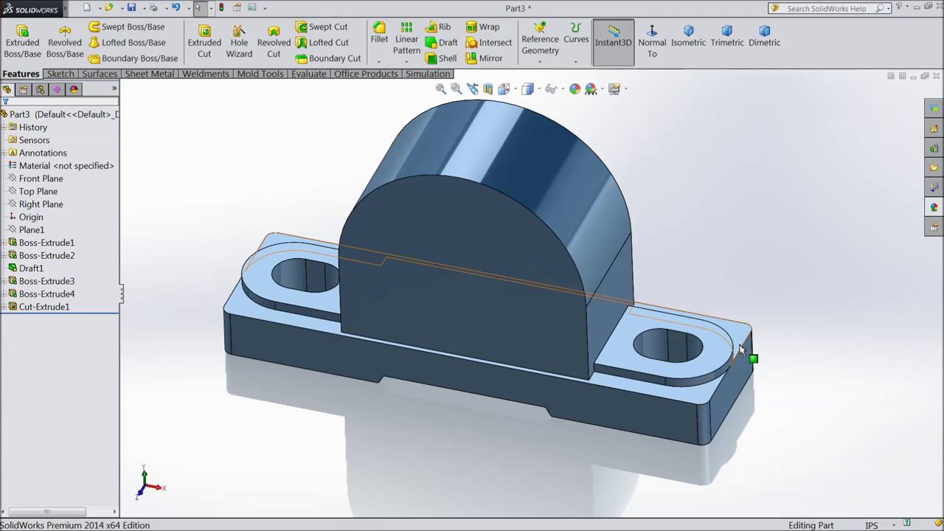
middle_drag(740, 336, 557, 348)
click(557, 347)
Sketch a circle centred on the origin on the upright's front face, viewed Normal To.
click(579, 318)
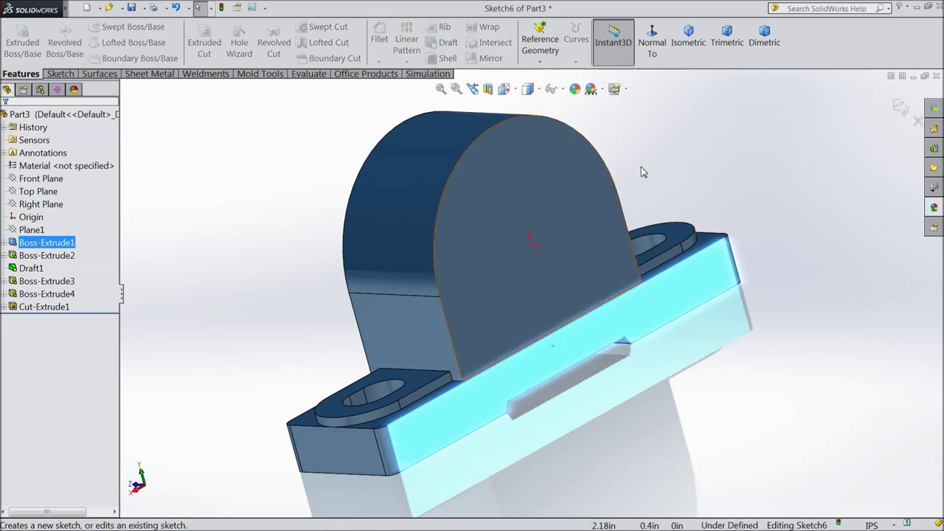
click(650, 46)
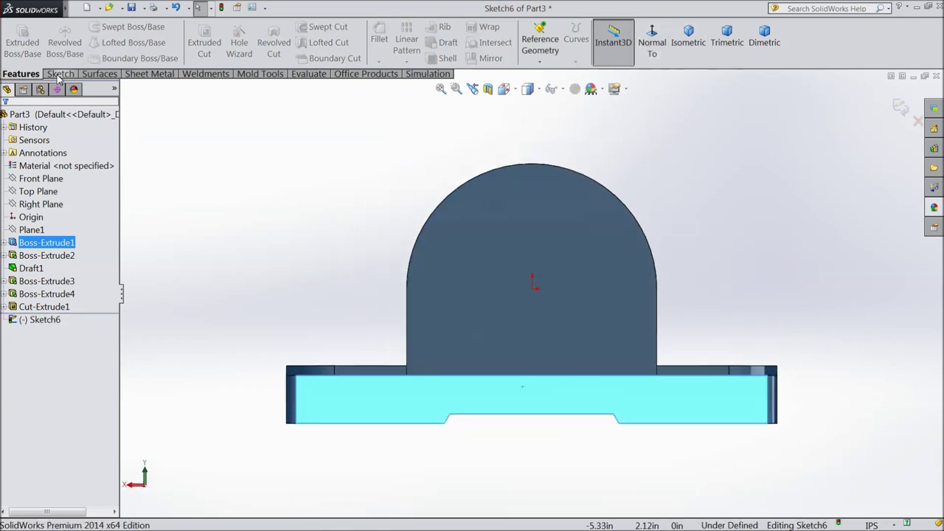
click(59, 73)
click(107, 27)
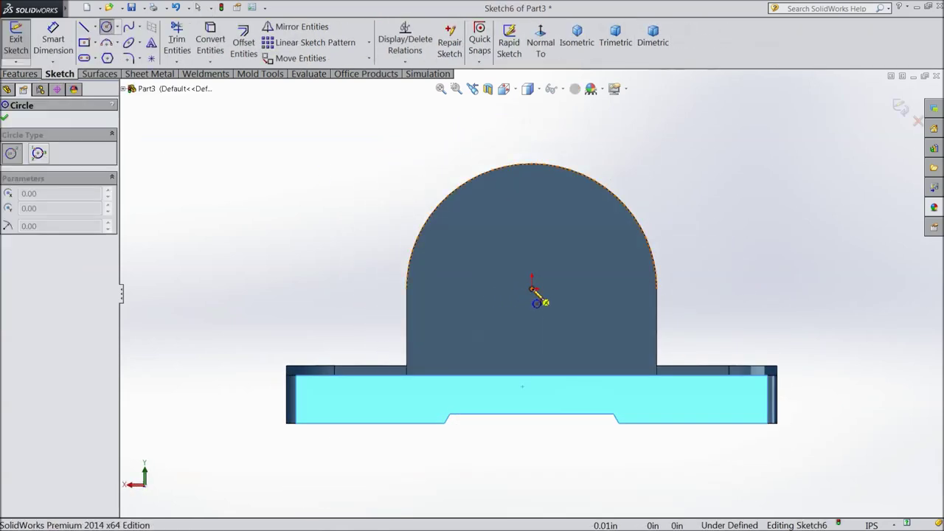
click(532, 288)
click(480, 199)
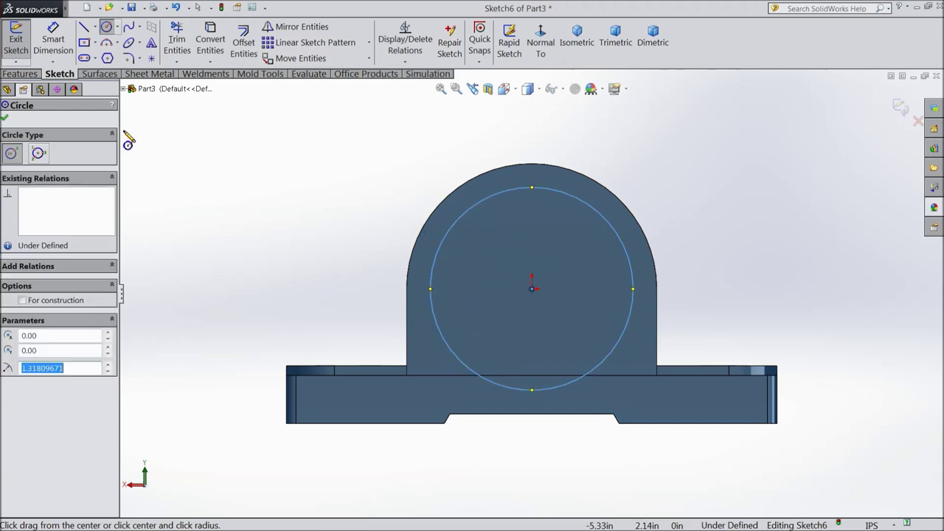
Dimension the circle's diameter to 2.75 in.
click(53, 41)
click(636, 290)
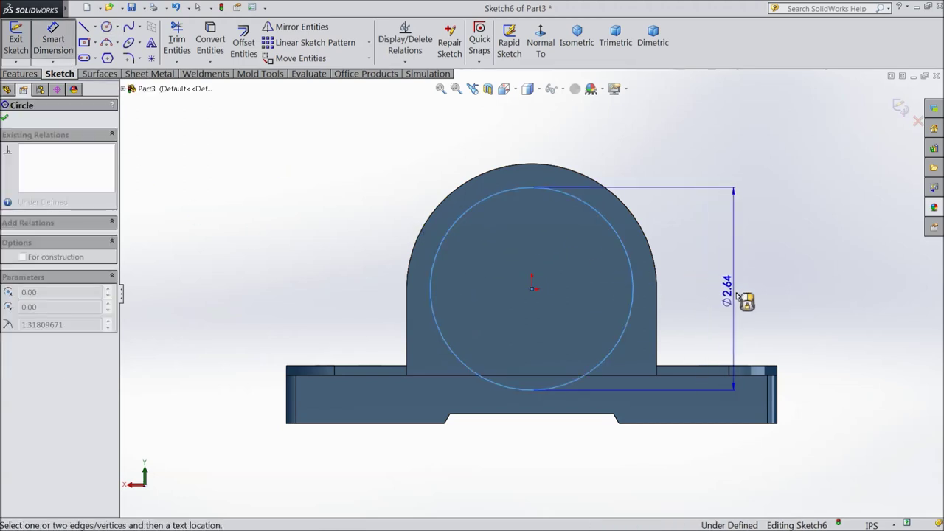
click(738, 300)
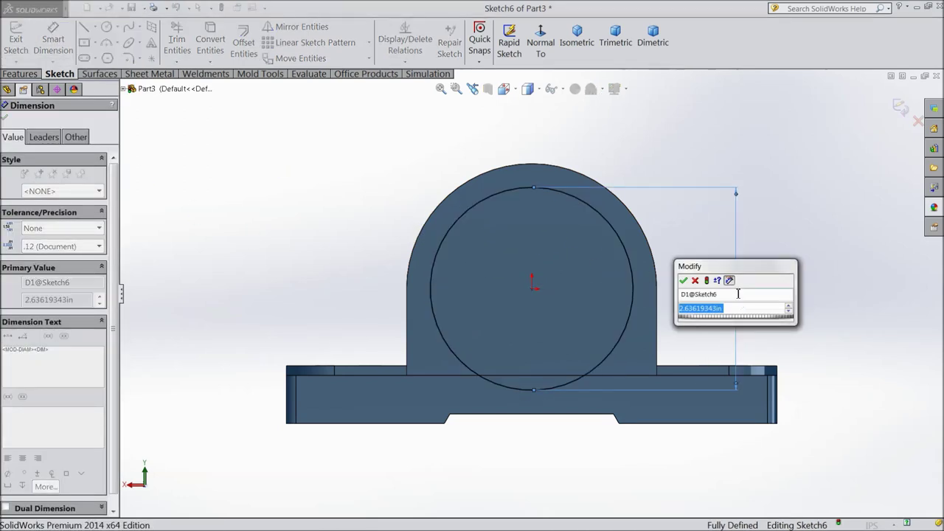
text(2.75)
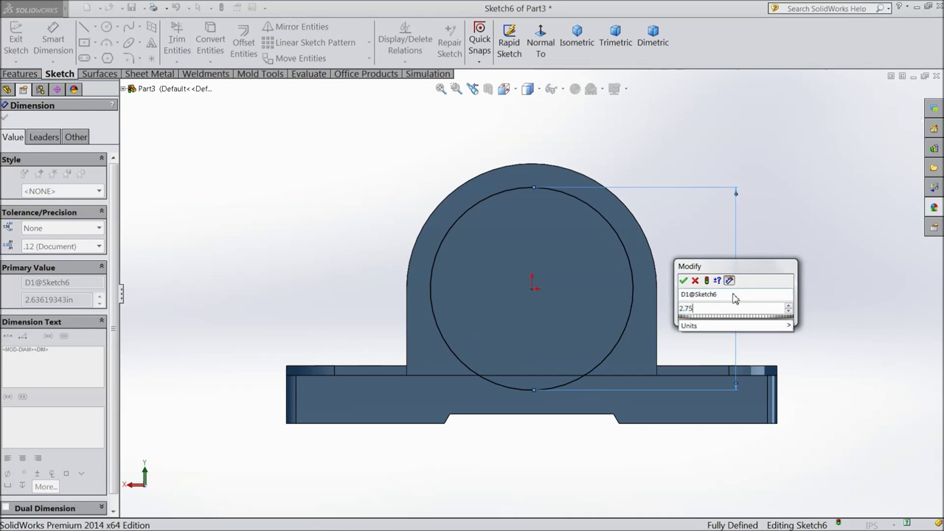
key(Return)
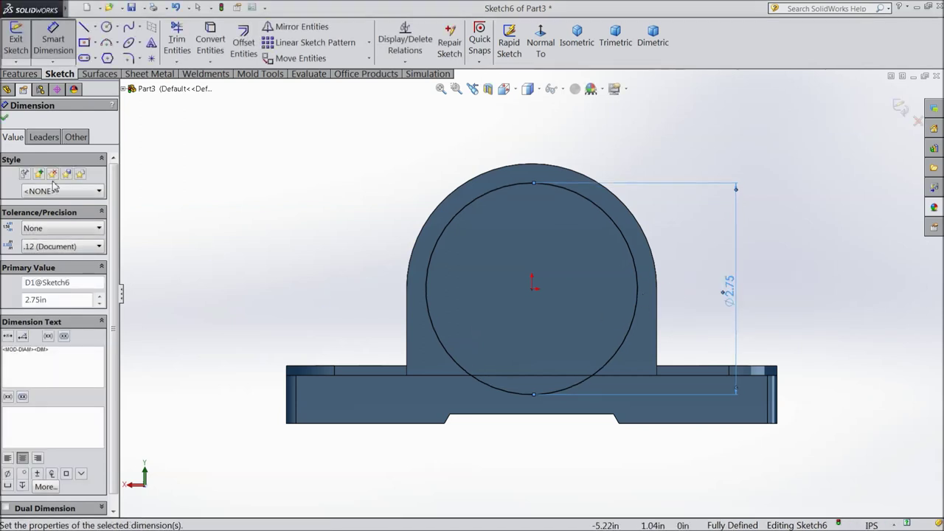
click(5, 119)
click(20, 73)
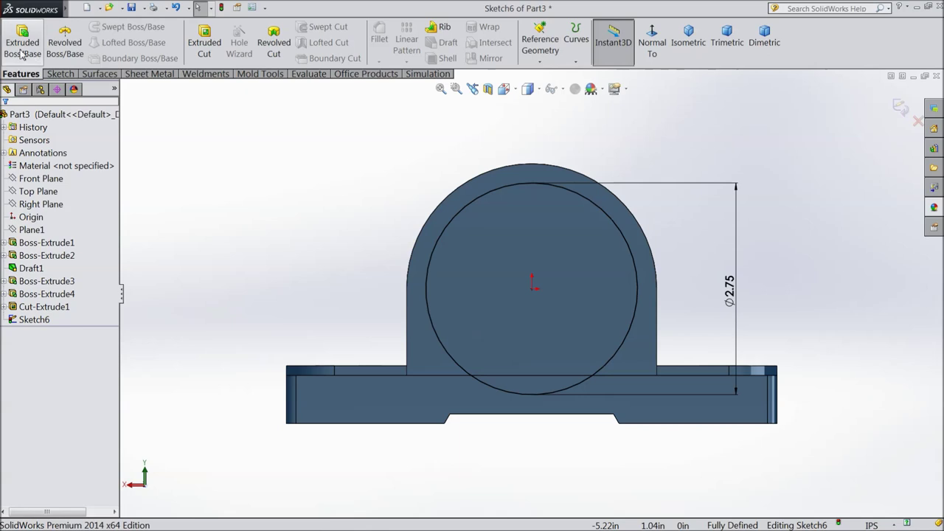
Cut the 2.75 in circle 0.70 in Blind into the upright's front face.
click(22, 43)
click(16, 117)
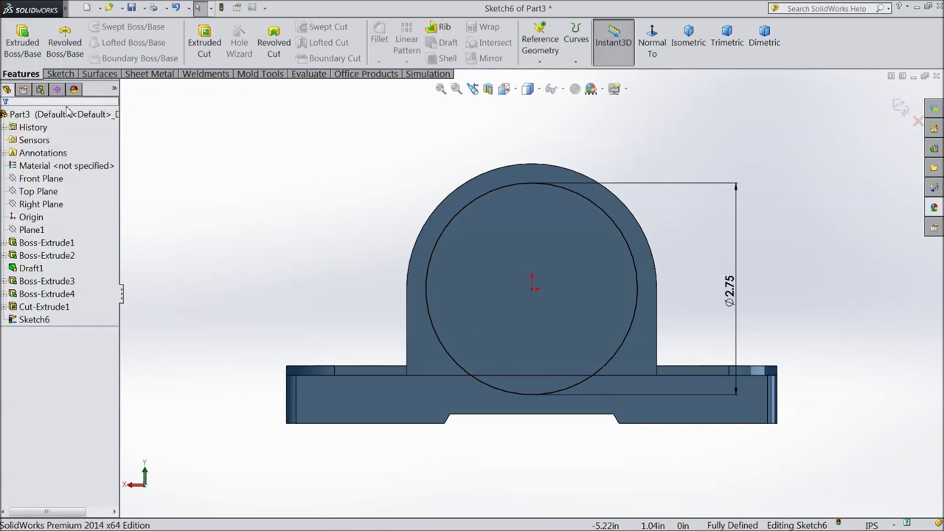
click(204, 44)
middle_drag(206, 176, 219, 240)
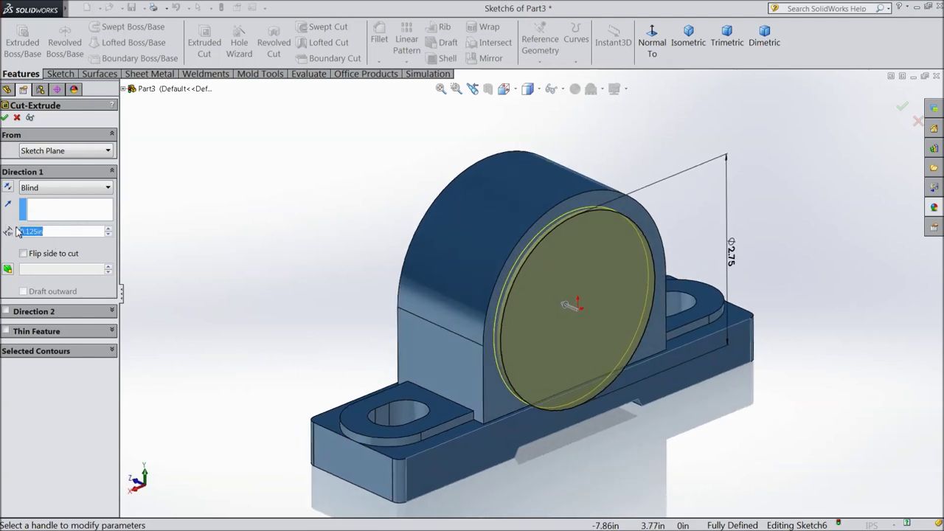
text(0.70)
key(Return)
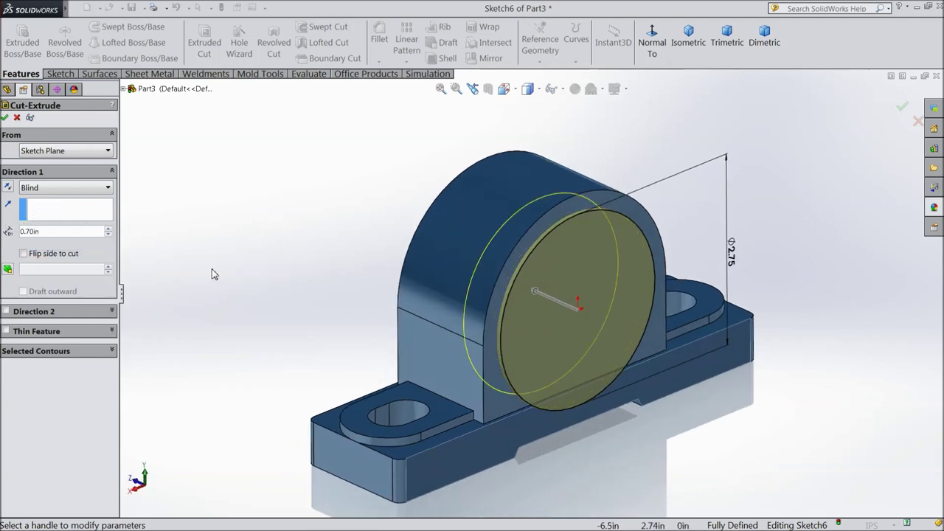
click(5, 118)
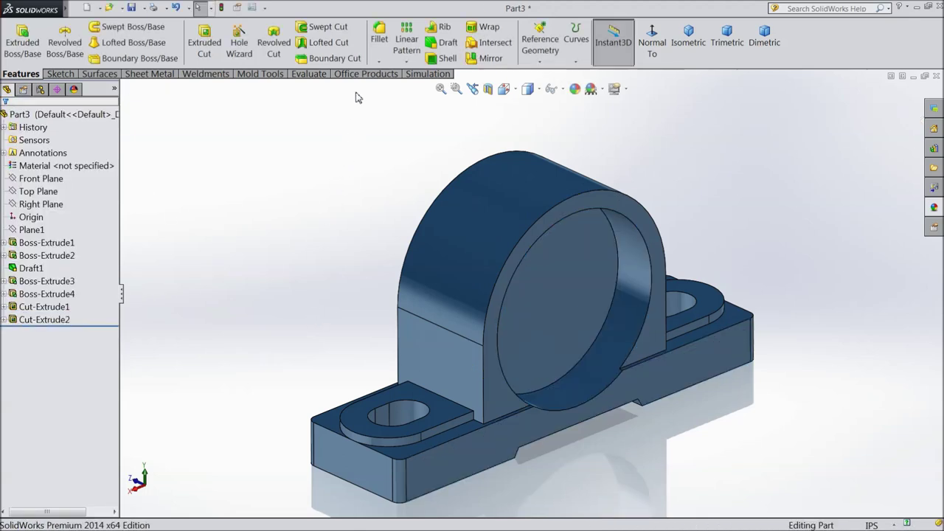
click(444, 42)
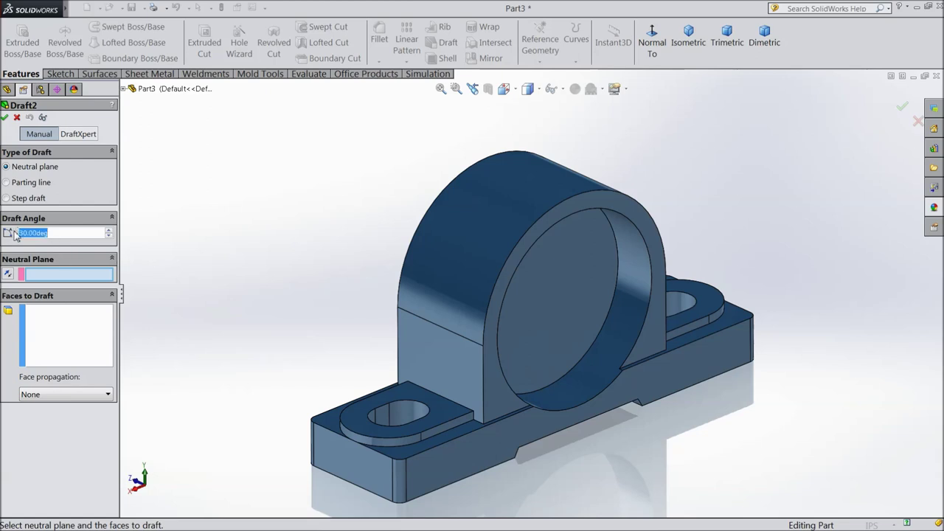
Draft the bore's cylindrical wall at 10° using the front face as neutral plane.
text(10)
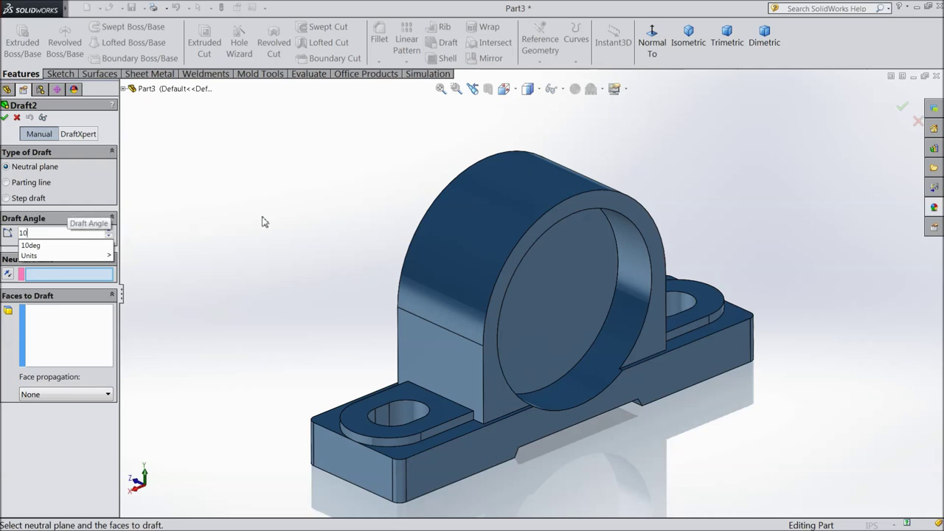
key(Return)
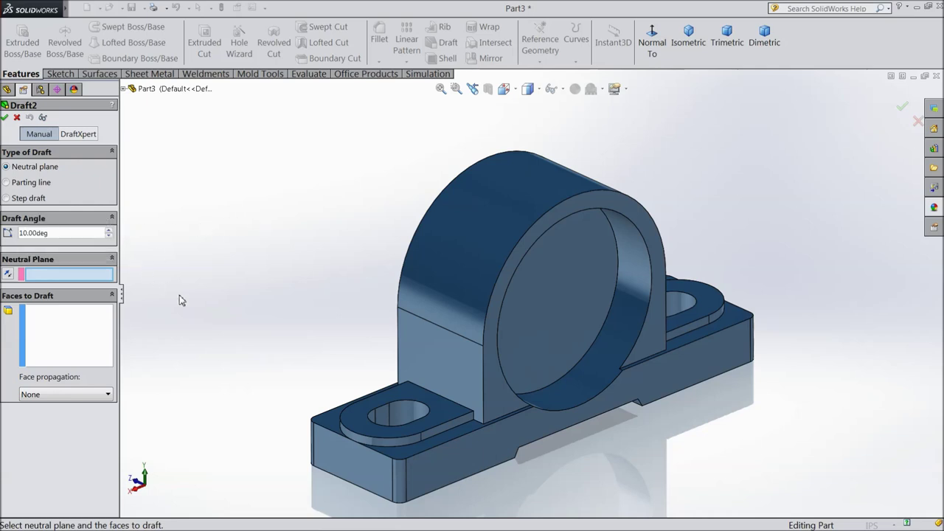
click(529, 429)
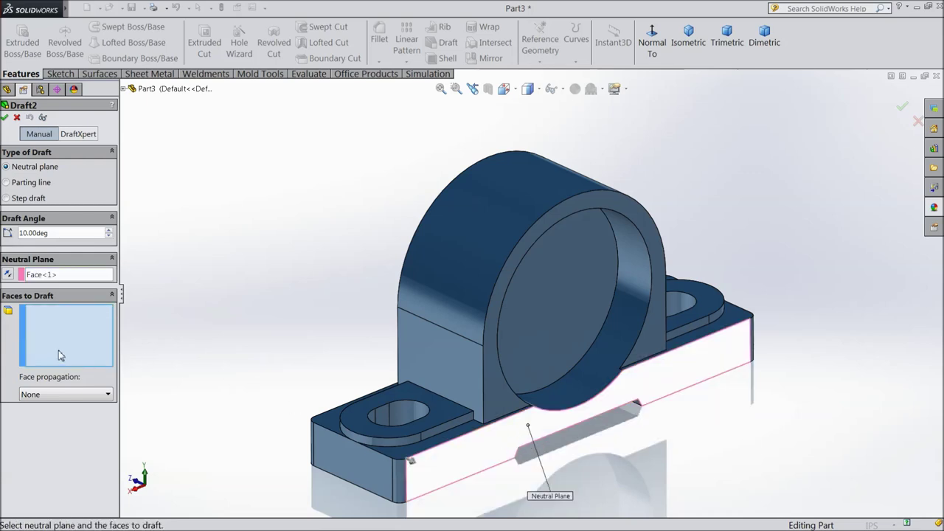
click(596, 392)
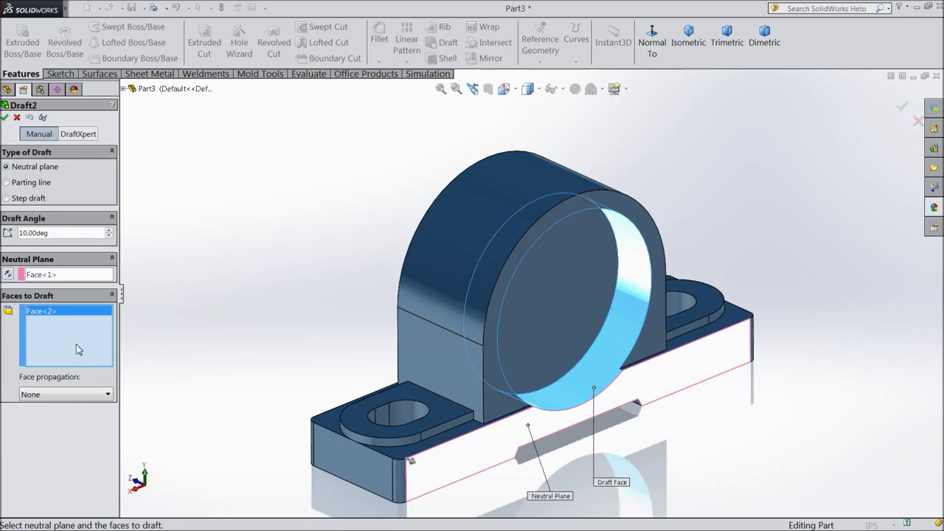
click(4, 118)
mouse_move(320, 274)
middle_down()
mouse_move(270, 205)
mouse_move(316, 243)
mouse_move(308, 274)
middle_up()
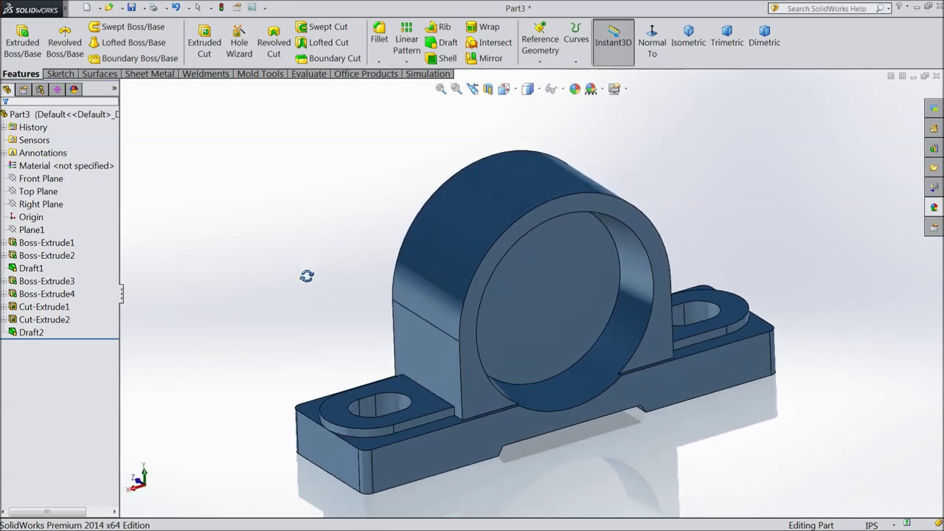
Give the bore's wall face a white appearance.
click(581, 389)
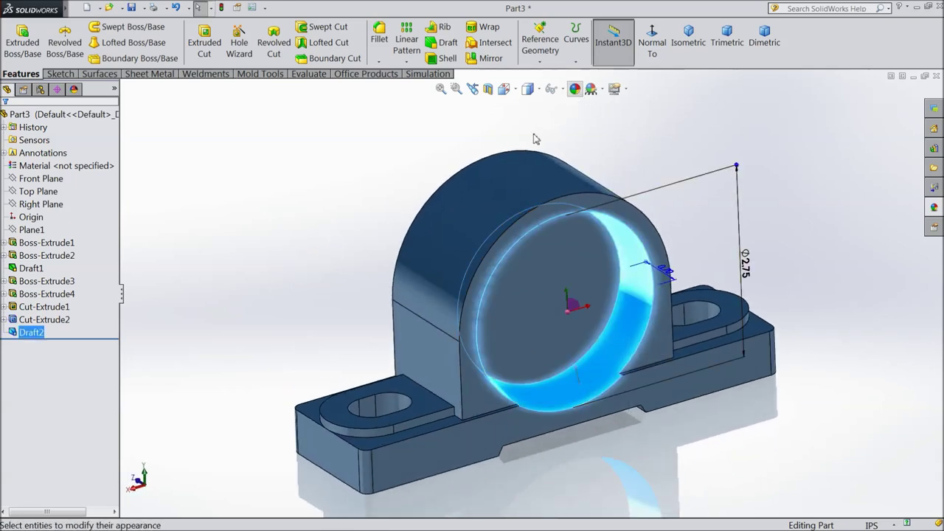
click(575, 89)
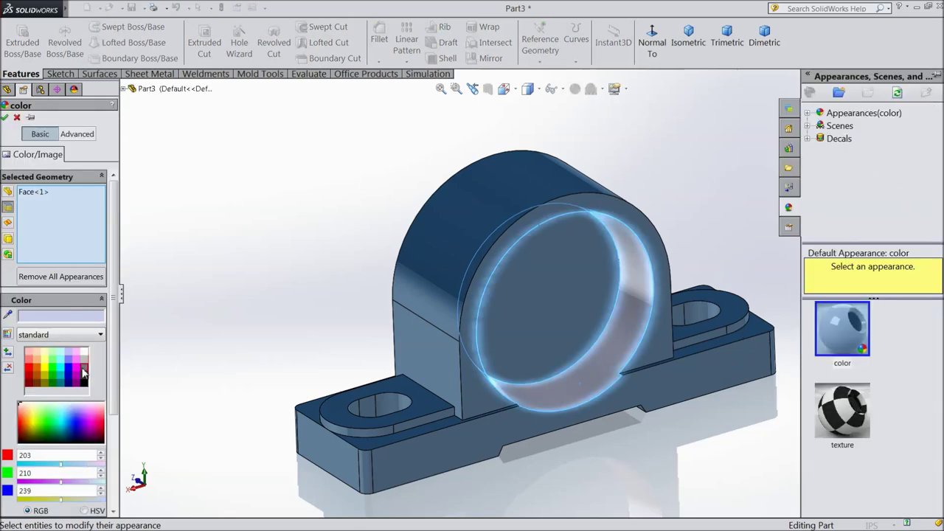
click(89, 364)
click(85, 353)
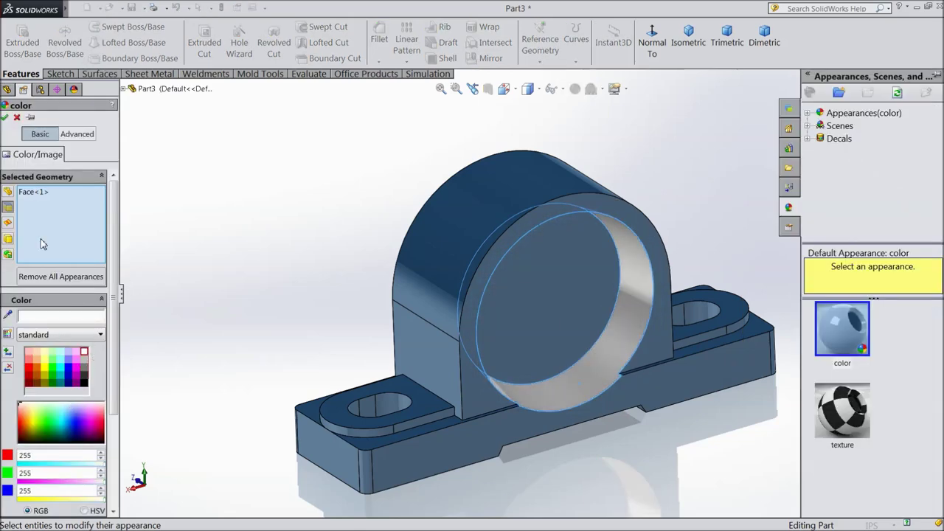
click(5, 117)
middle_drag(287, 206, 247, 270)
Give the Cut-Extrude1 slot walls a white appearance (RGB 255, 255, 255).
click(34, 307)
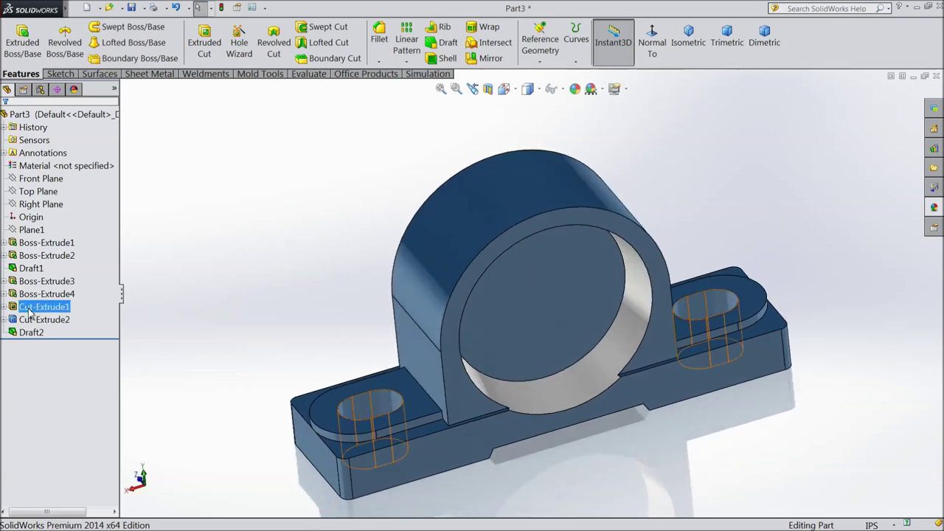
click(573, 90)
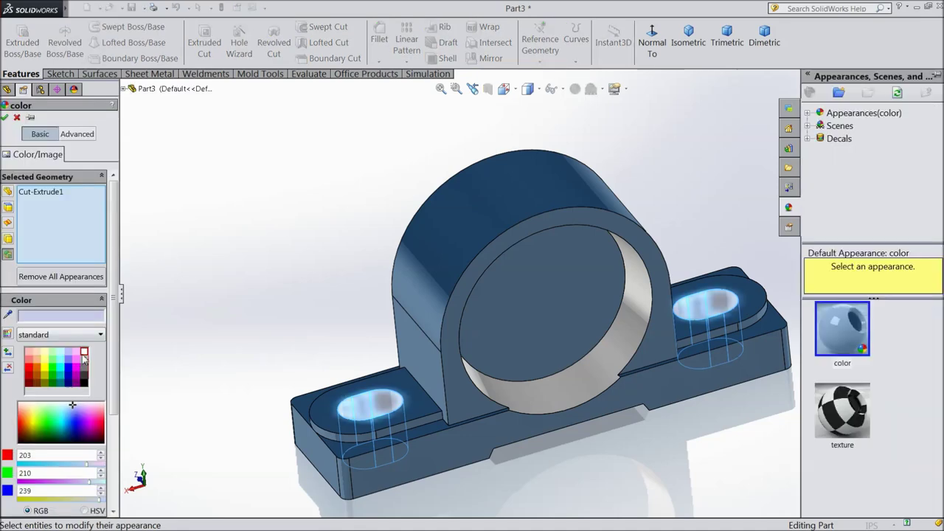
click(84, 353)
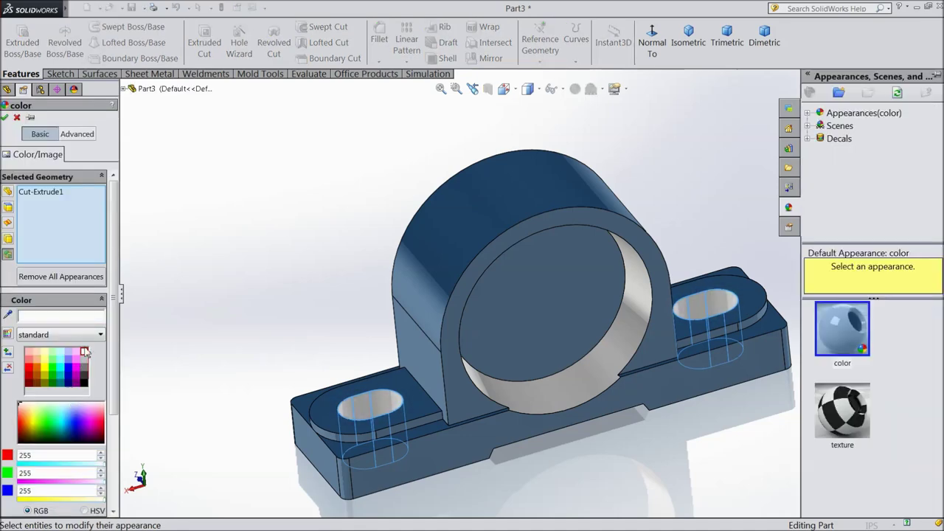
click(6, 118)
middle_drag(257, 219, 321, 272)
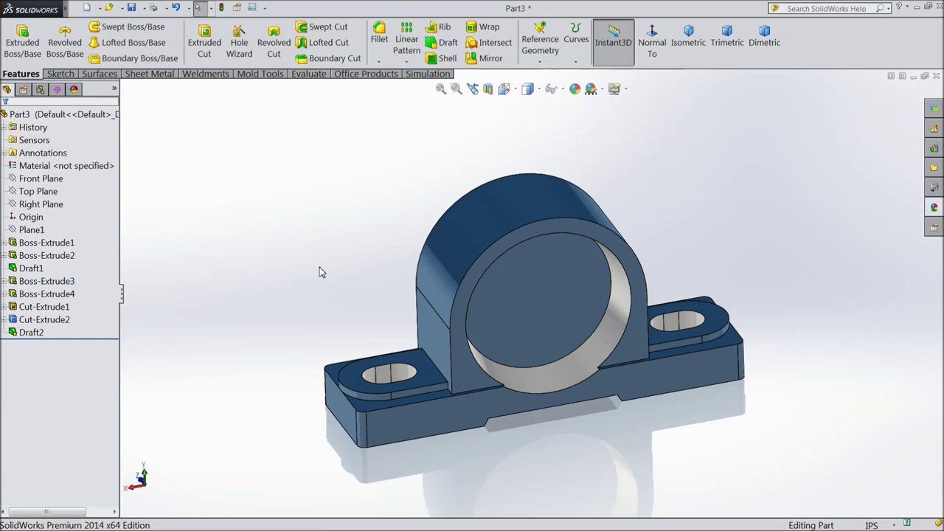
Cancel the unfinished draft feature without applying it.
middle_drag(319, 249, 360, 270)
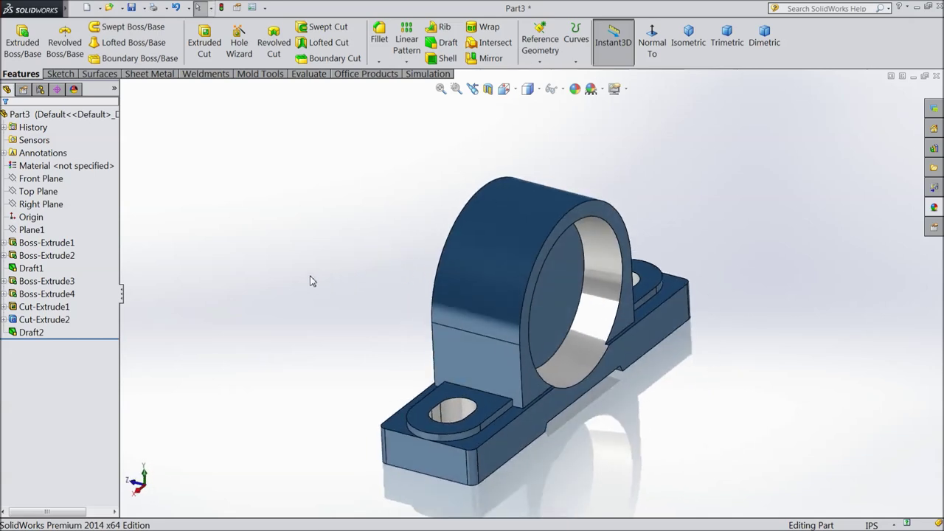
click(448, 44)
scroll(514, 387, down, 3)
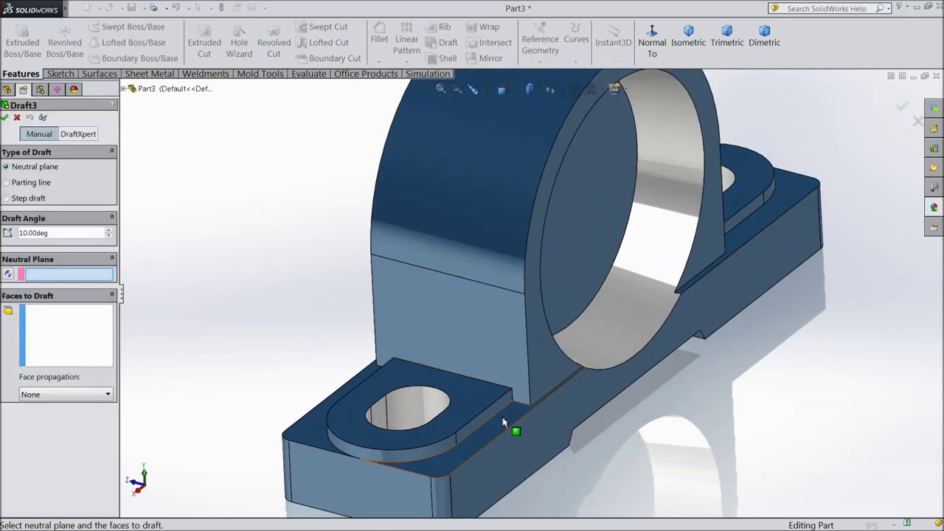
click(501, 425)
middle_drag(501, 425, 384, 362)
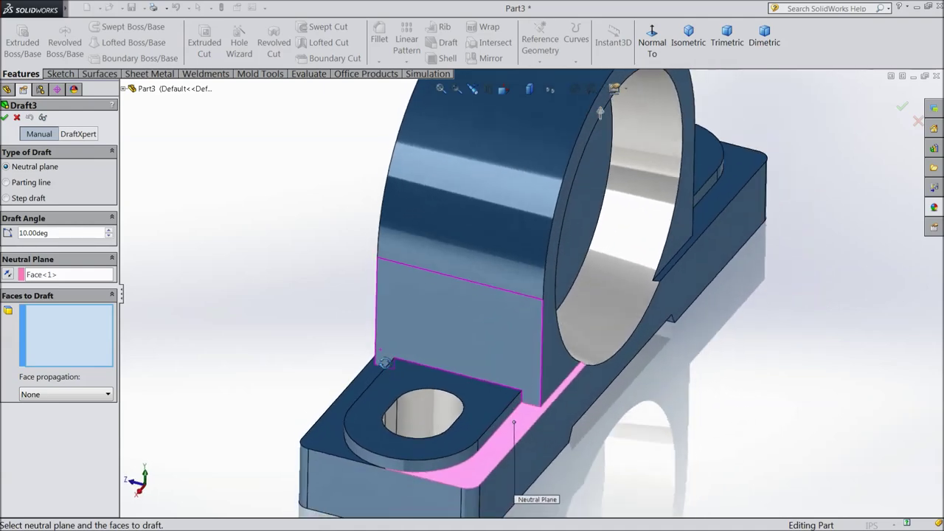
click(17, 118)
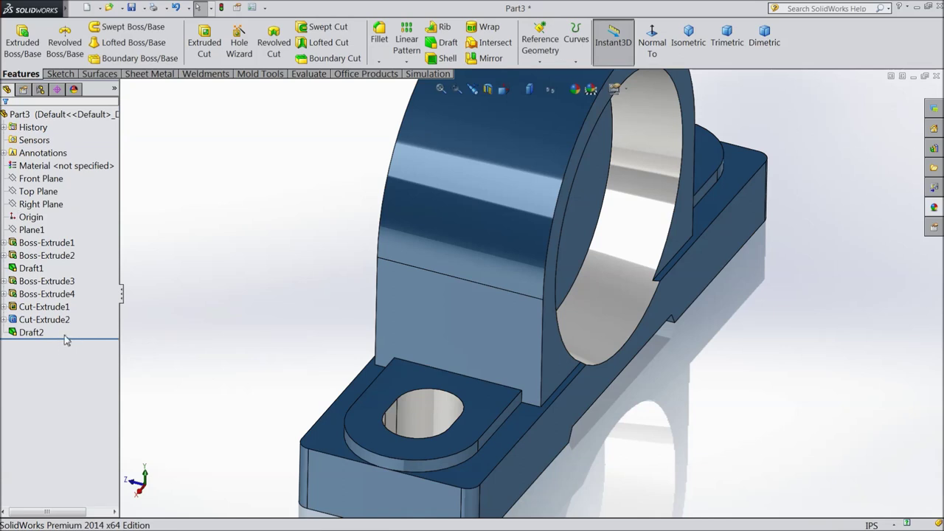
Roll the part back above Cut-Extrude1, just after Boss-Extrude3, hiding bore, holes and pads.
drag(74, 338, 76, 287)
scroll(207, 318, up, 3)
middle_drag(207, 319, 238, 316)
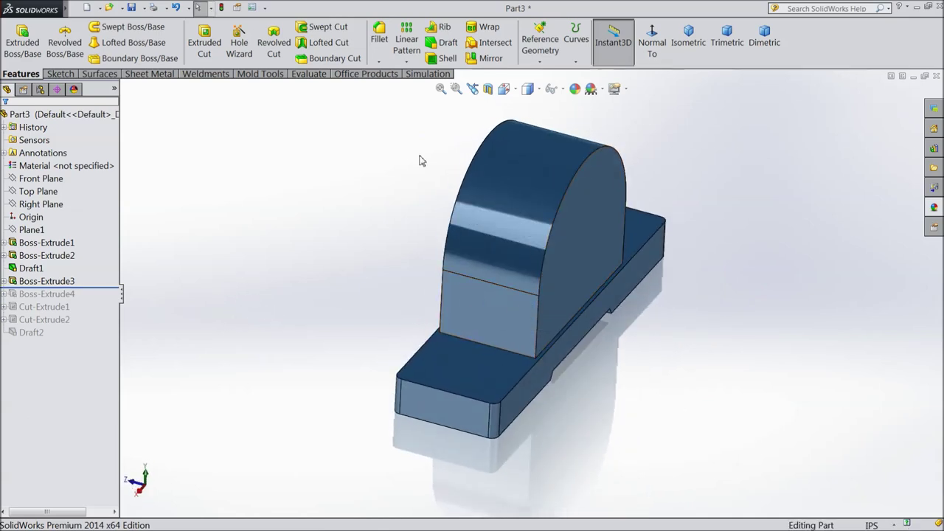
Clear the tree selection and start a draft using the base's top face as neutral plane.
click(65, 318)
click(31, 332)
click(45, 294)
click(327, 235)
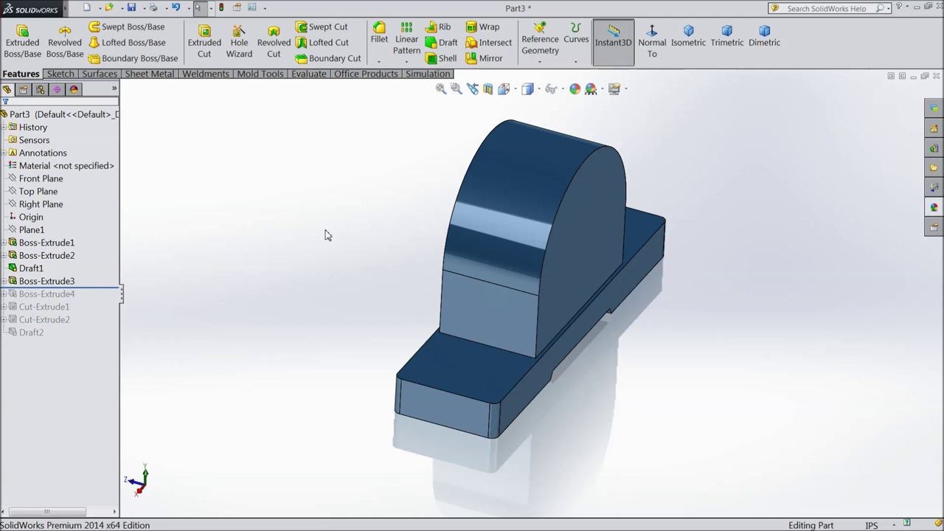
click(447, 42)
click(486, 372)
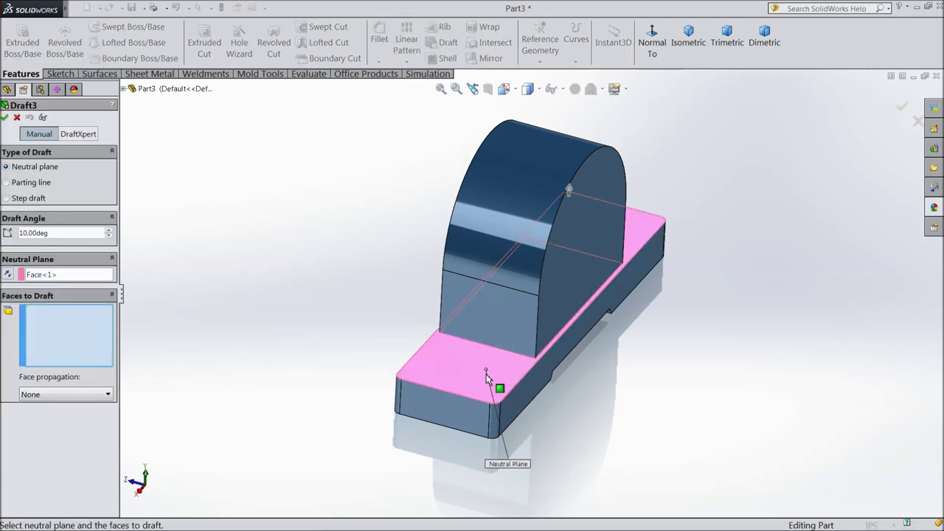
Draft both end faces of the upright at 6 degrees.
click(582, 276)
middle_drag(209, 314, 326, 322)
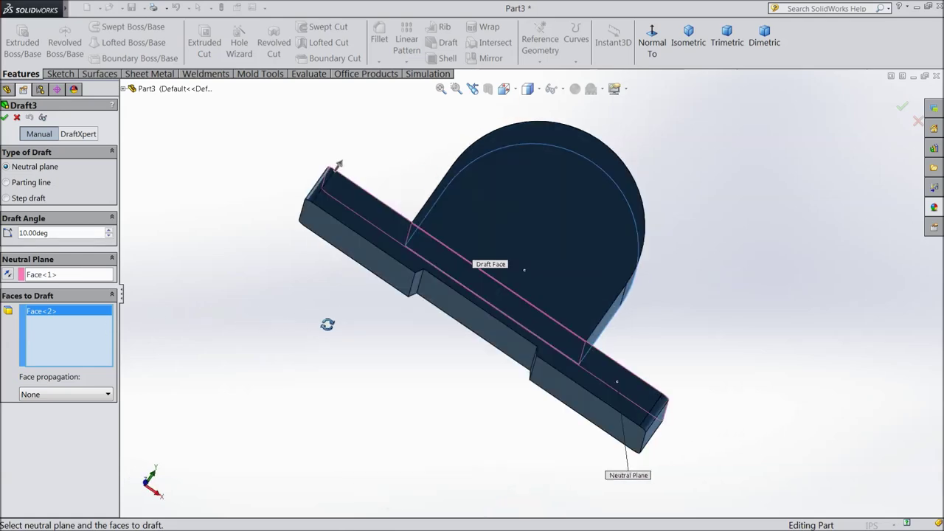
click(619, 267)
middle_drag(698, 358, 685, 315)
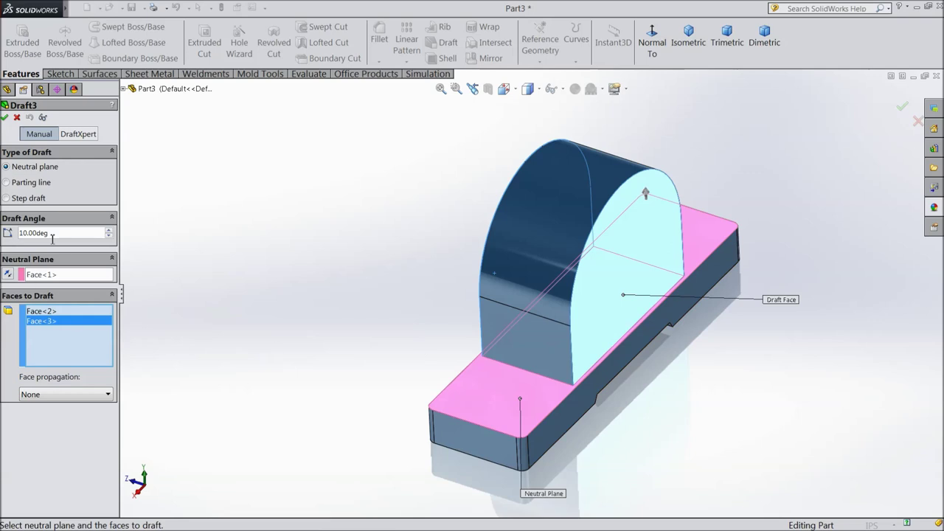
text(6)
key(Return)
middle_drag(300, 305, 312, 280)
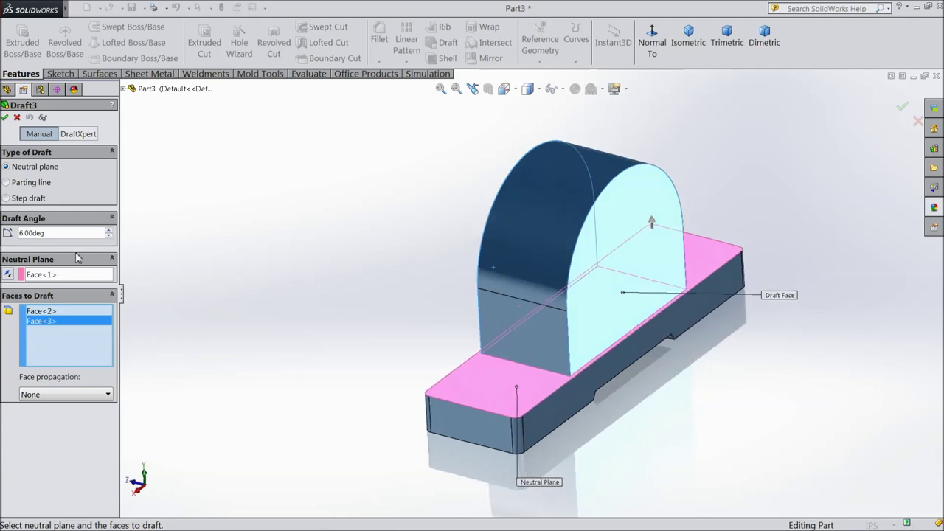
click(6, 117)
mouse_move(369, 310)
middle_down()
mouse_move(390, 298)
mouse_move(365, 293)
middle_up()
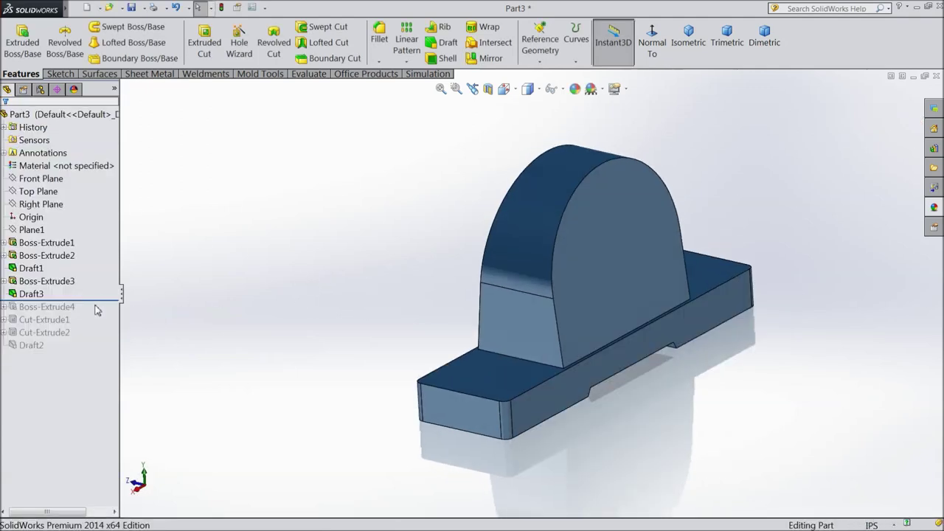
Roll forward below Draft2 and inspect the restored pads, slots and bore in isometric view.
drag(104, 301, 90, 346)
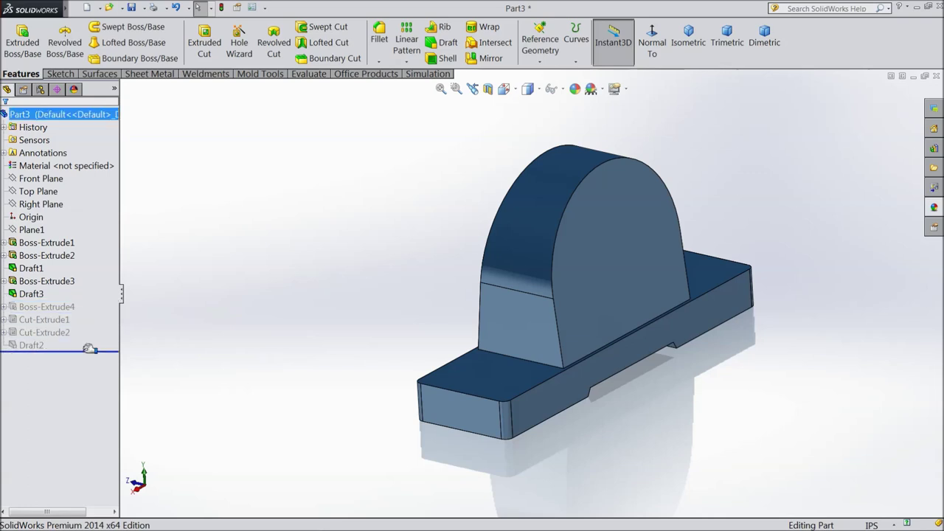
middle_drag(233, 387, 664, 104)
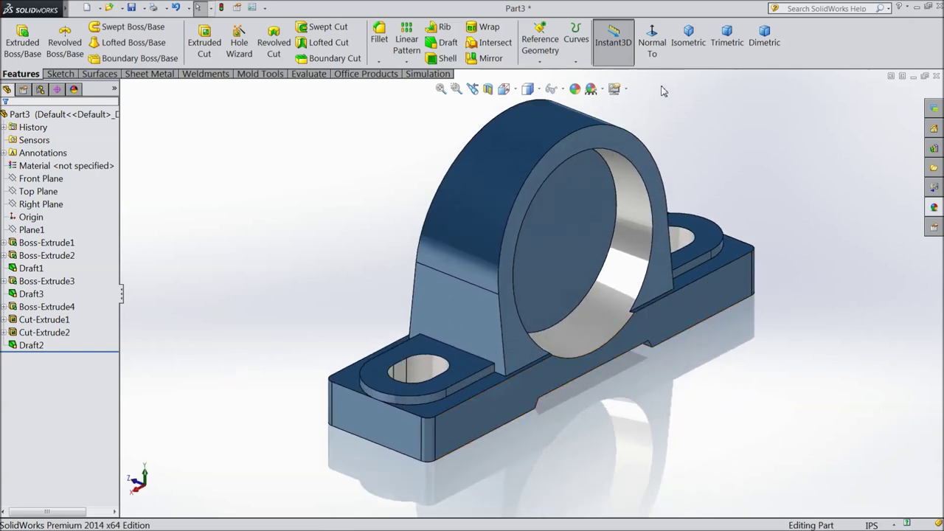
click(688, 38)
middle_drag(711, 261, 581, 381)
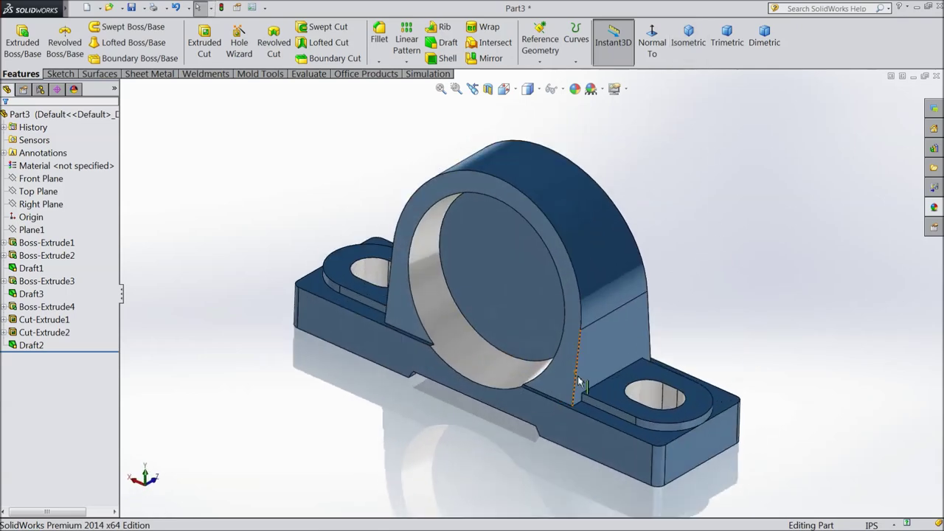
click(636, 354)
mouse_move(662, 312)
middle_down()
mouse_move(632, 312)
mouse_move(647, 313)
middle_up()
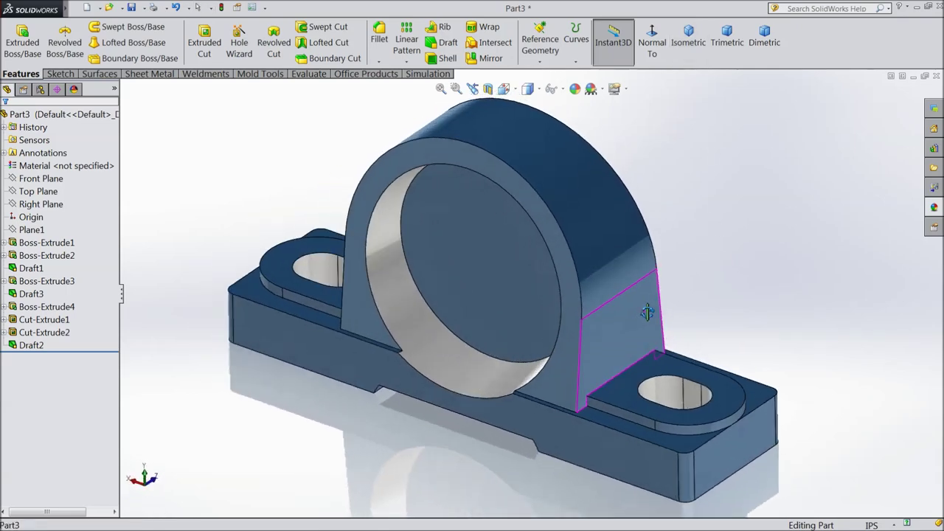
mouse_move(565, 396)
middle_down()
mouse_move(474, 279)
mouse_move(320, 270)
mouse_move(467, 362)
middle_up()
scroll(468, 362, down, 5)
Sketch a circle centred on the origin on the upright's front face, viewed face-on.
click(530, 316)
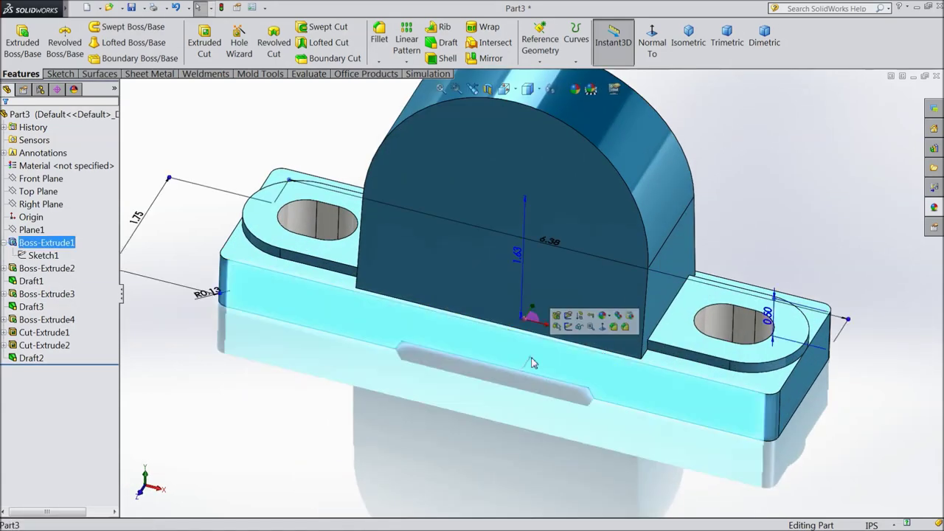
click(569, 326)
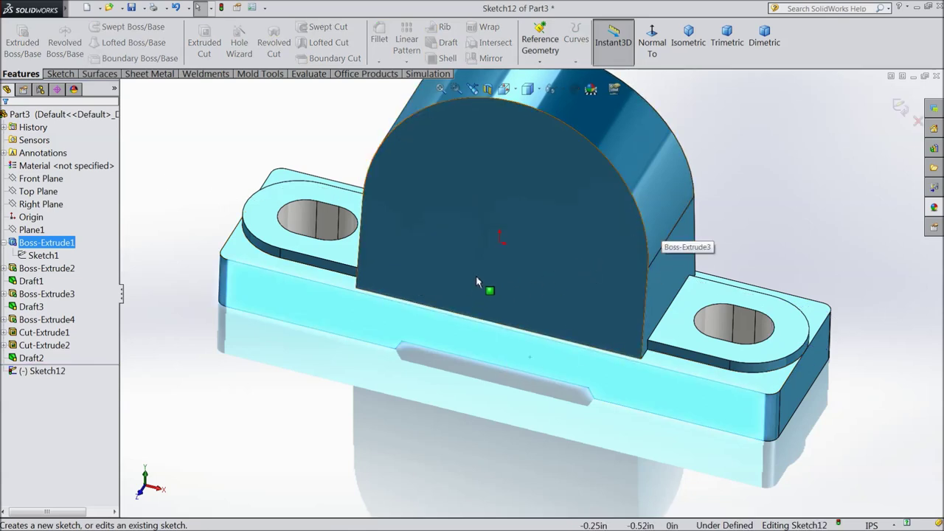
click(60, 73)
click(107, 28)
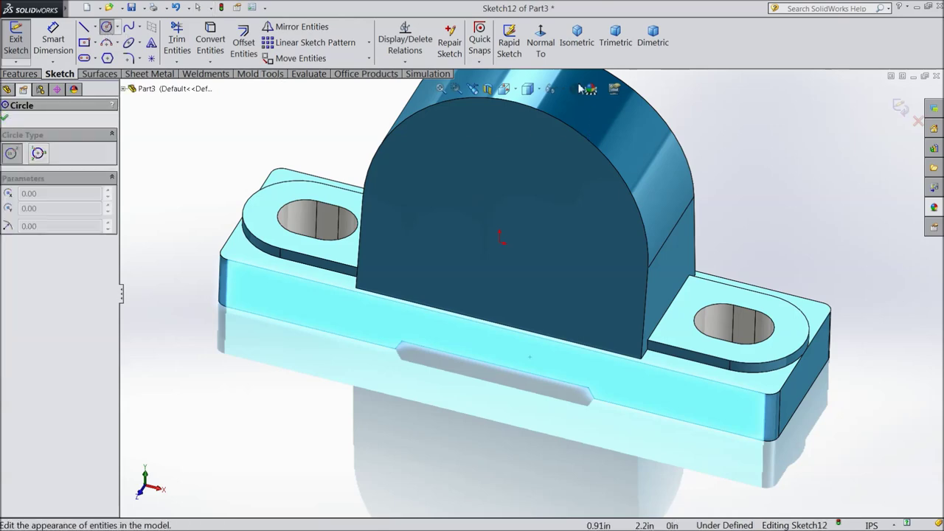
click(540, 44)
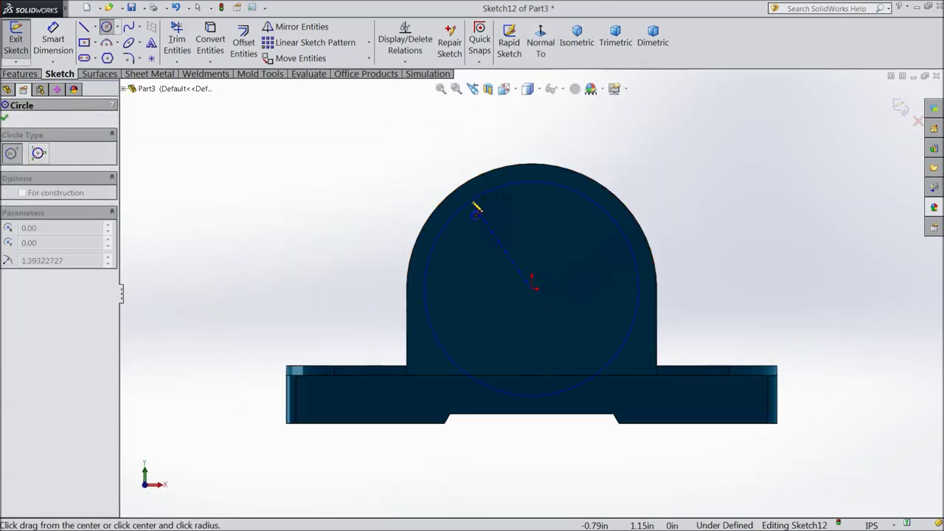
click(476, 210)
Dimension the circle's diameter to 2.75 in.
click(54, 40)
click(638, 308)
click(719, 311)
text(2.75)
click(667, 293)
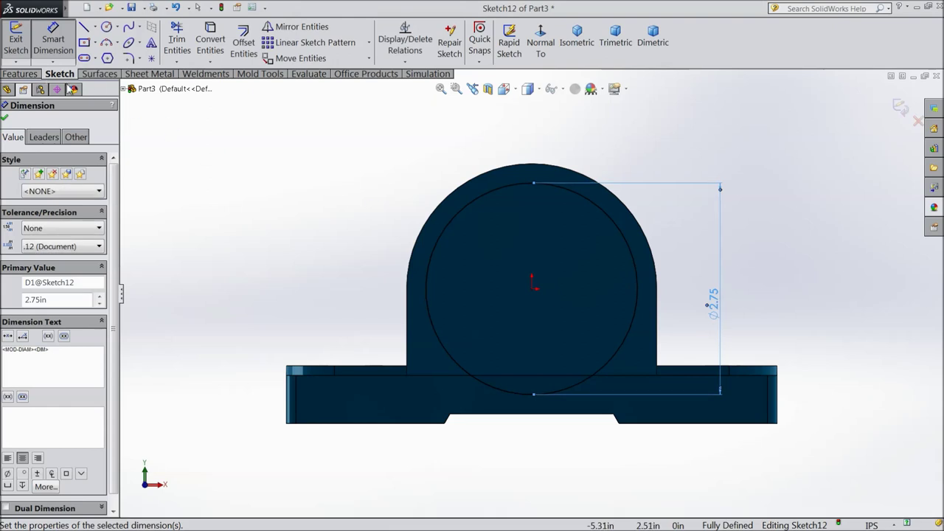
click(21, 74)
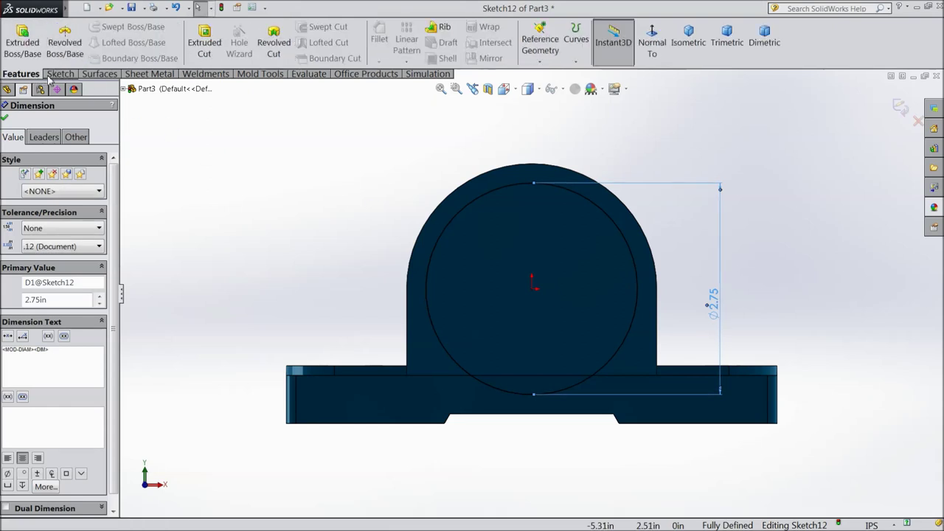
Extrude-cut the 2.75 in circle 0.50 in blind into the upright's face.
click(203, 49)
middle_drag(267, 158, 212, 231)
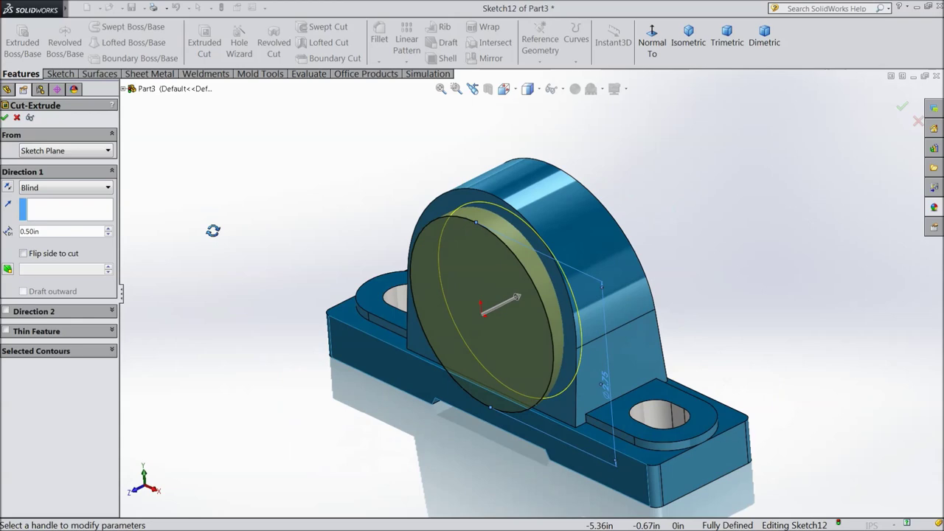
click(6, 117)
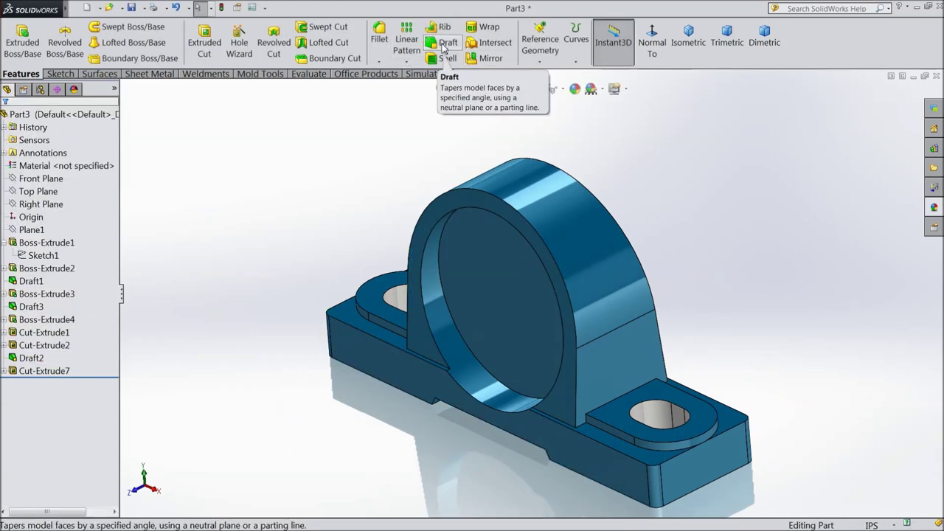
Draft the recess's round wall at 10 degrees from the base's front face.
click(444, 48)
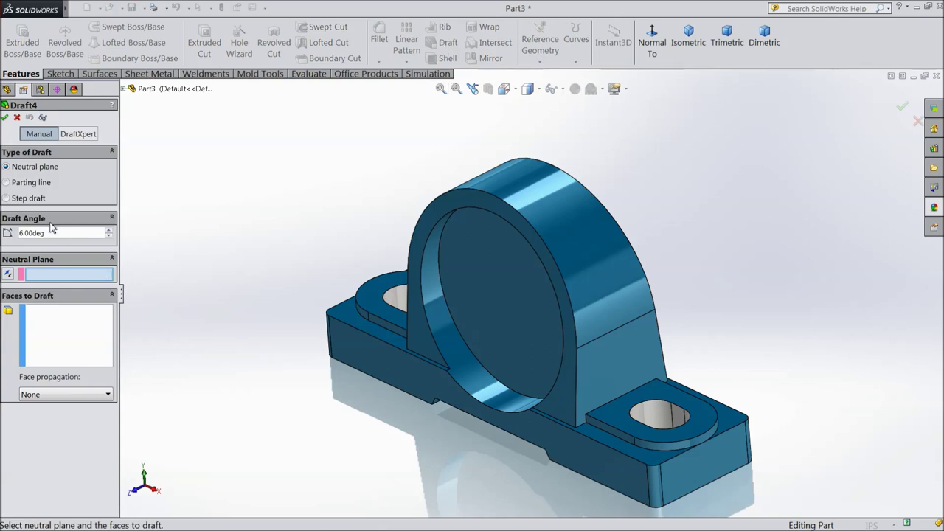
text(10)
key(Return)
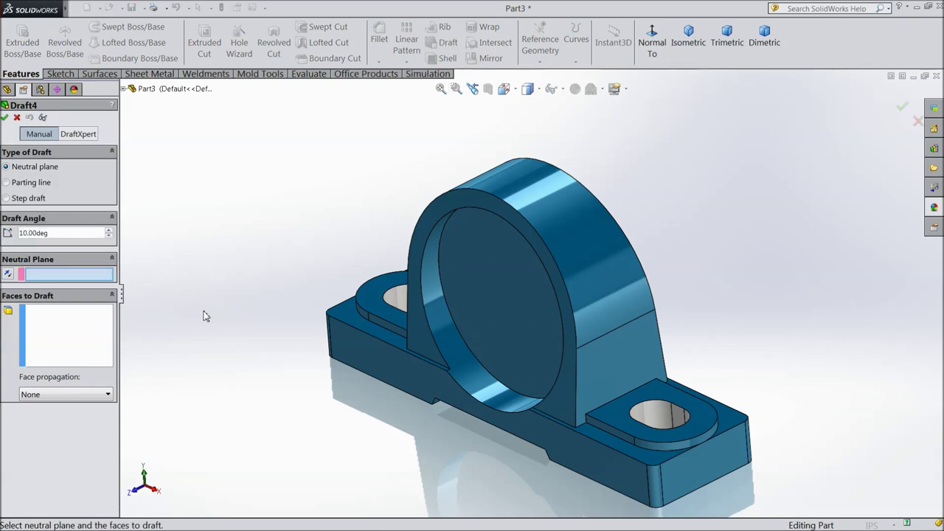
click(432, 388)
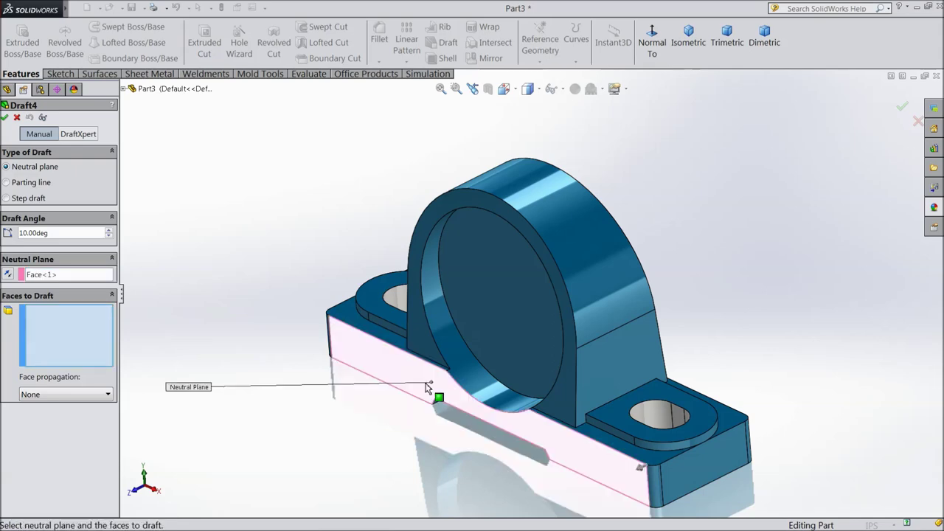
click(467, 367)
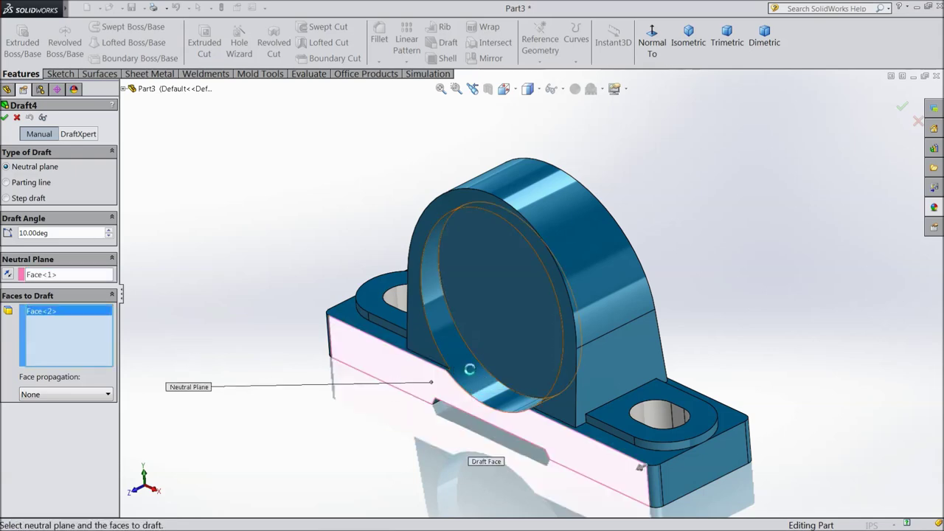
click(5, 118)
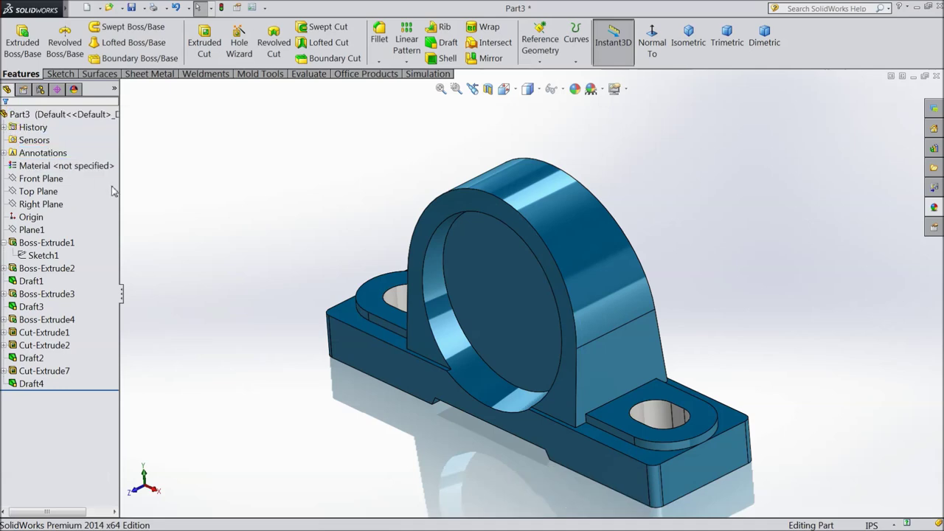
middle_drag(302, 260, 339, 103)
Start a face-on sketch on the base underside with vertical and horizontal centerlines from the origin.
click(495, 402)
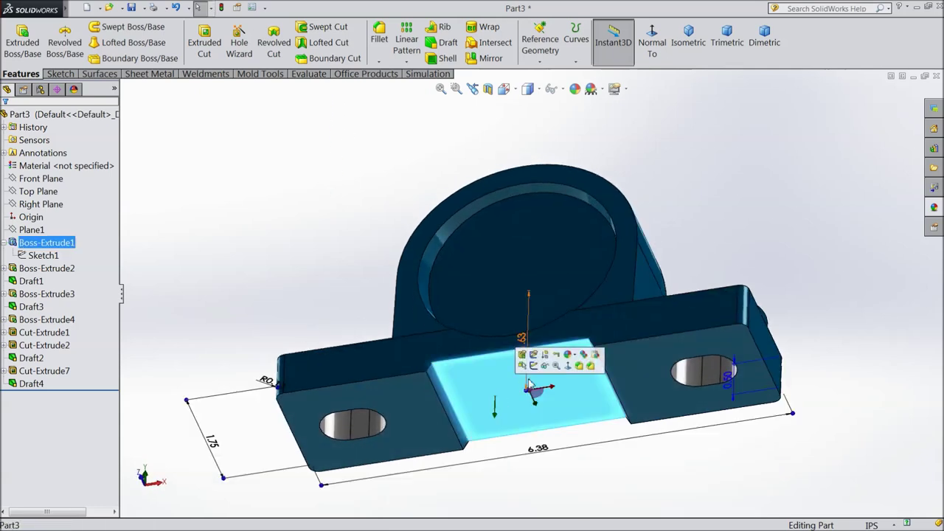
click(545, 360)
click(652, 45)
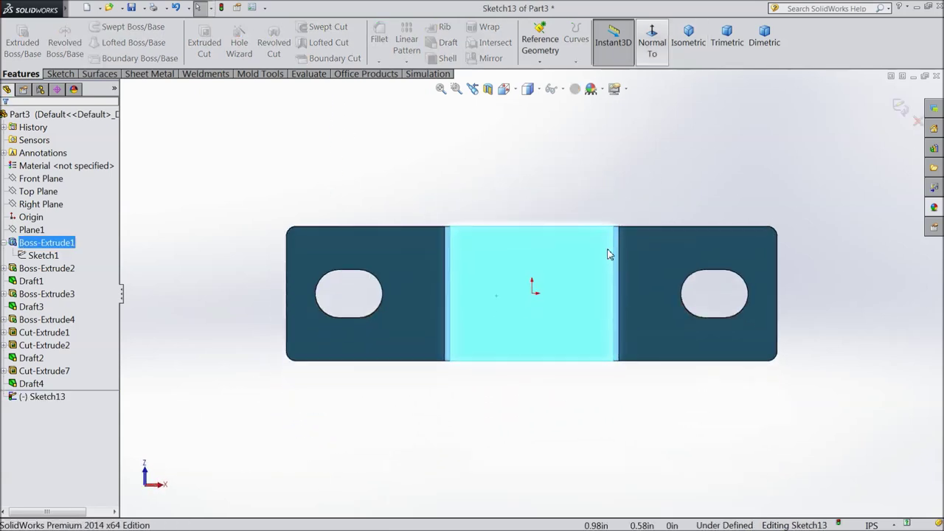
click(59, 74)
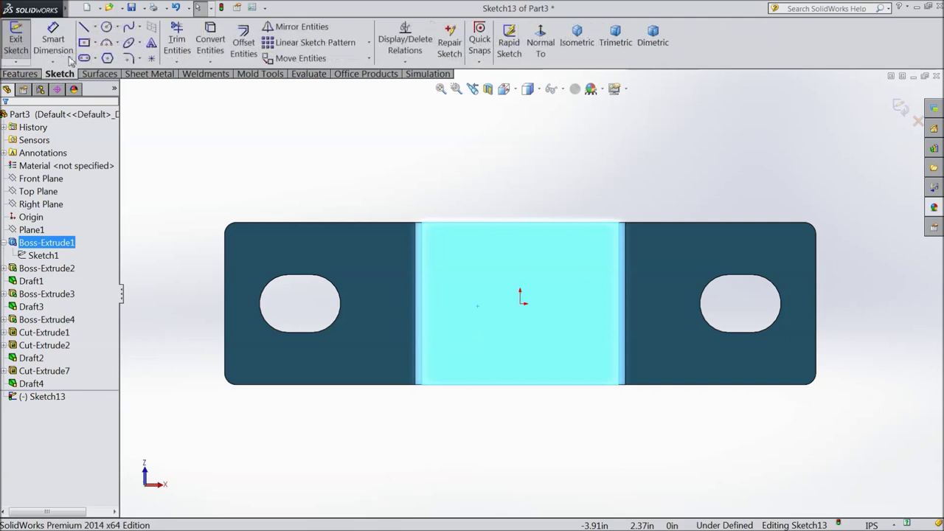
click(95, 27)
click(104, 57)
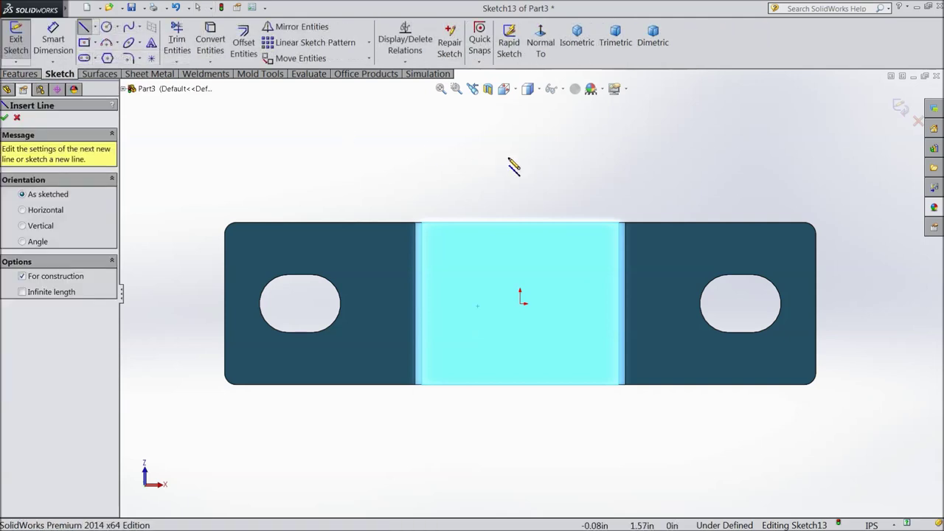
click(520, 131)
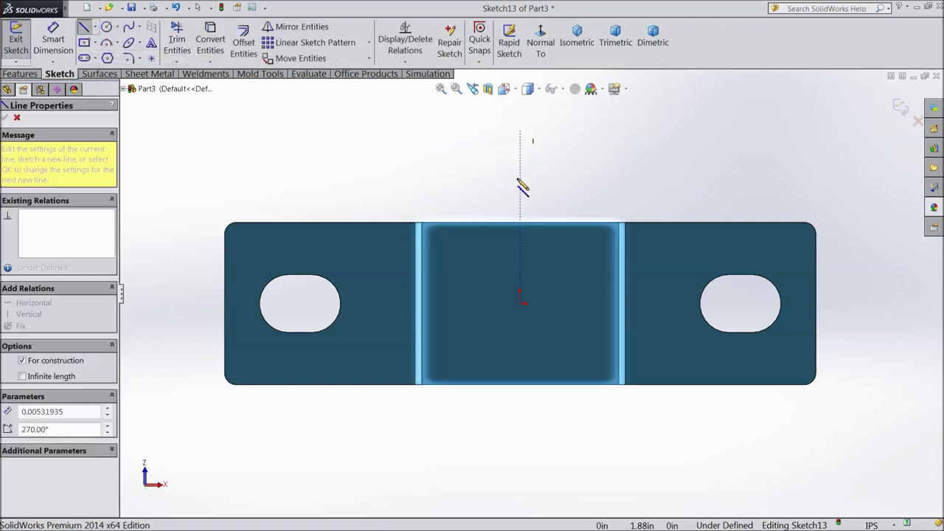
click(521, 302)
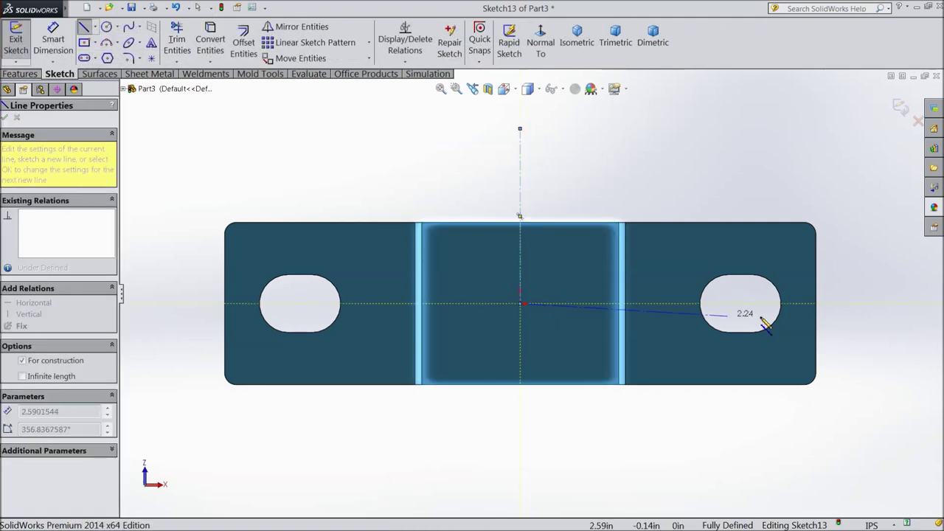
click(885, 303)
right_click(874, 263)
click(848, 97)
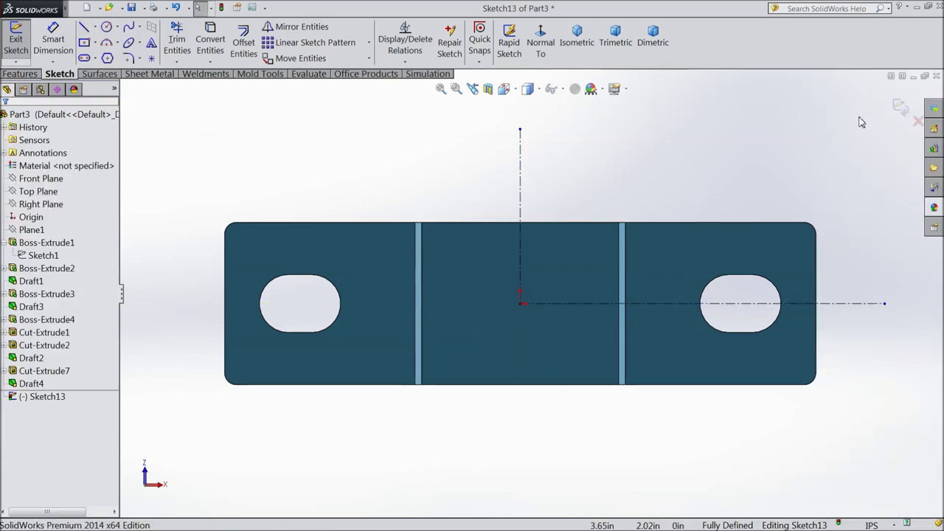
click(685, 304)
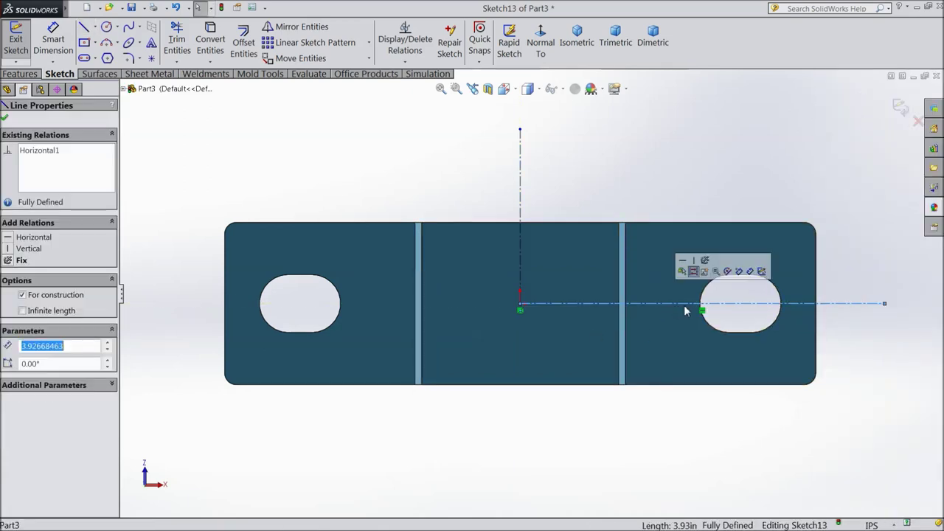
Draw a circle from the centerline top to the slot corner, add a top line, trim the upper arc.
click(107, 27)
click(520, 129)
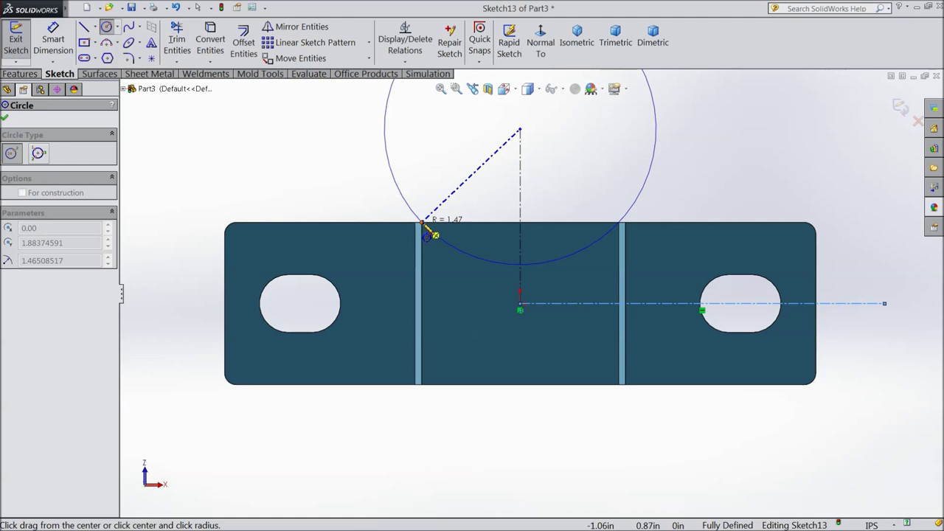
click(424, 233)
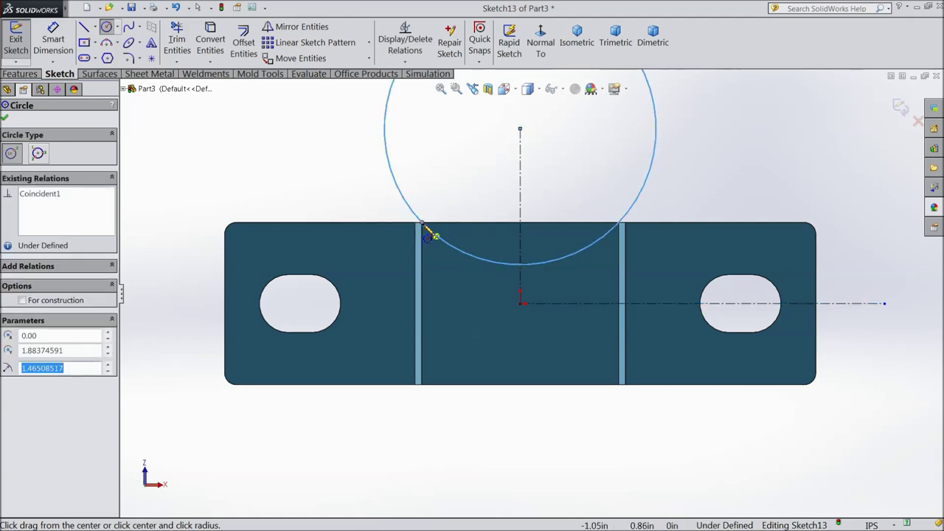
click(83, 28)
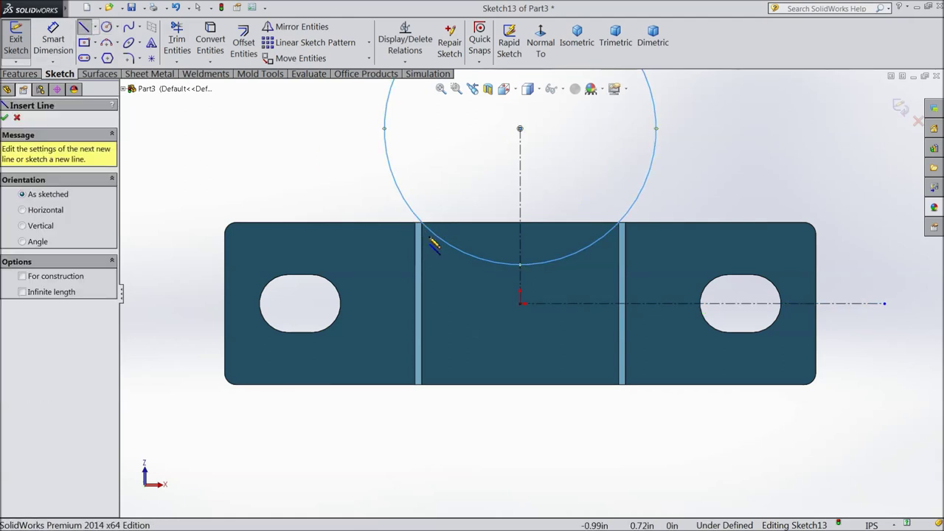
click(423, 224)
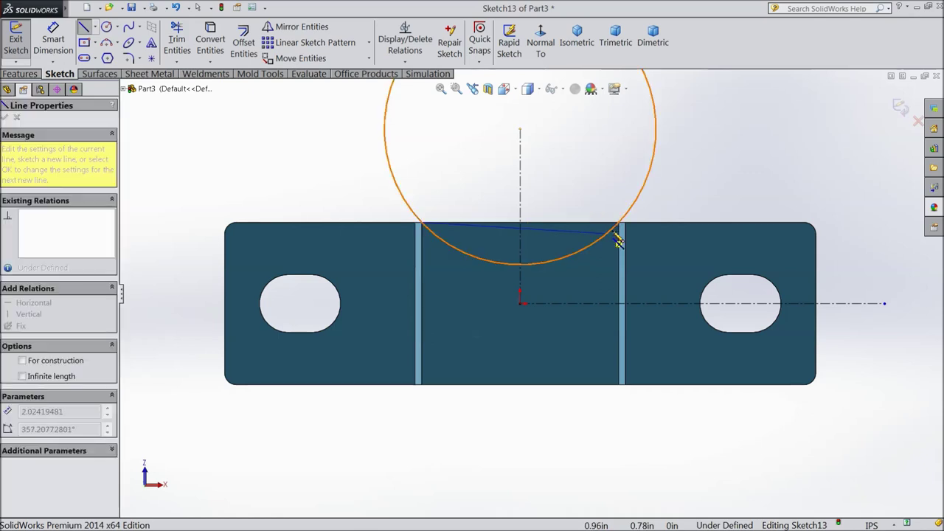
right_click(272, 118)
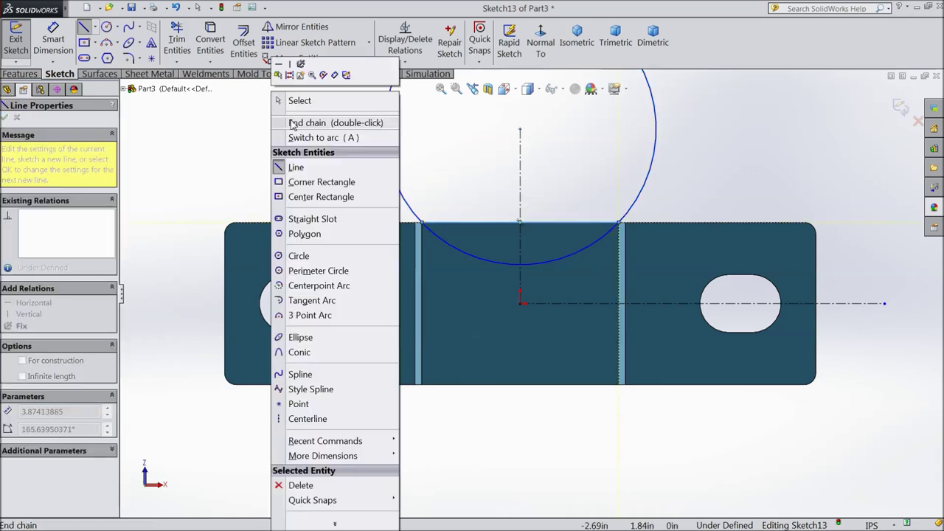
click(301, 102)
click(177, 40)
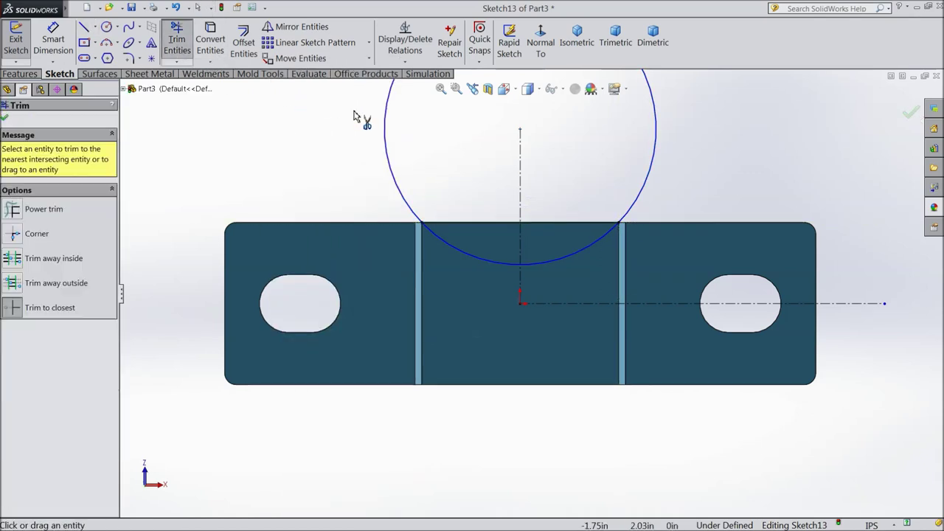
click(386, 156)
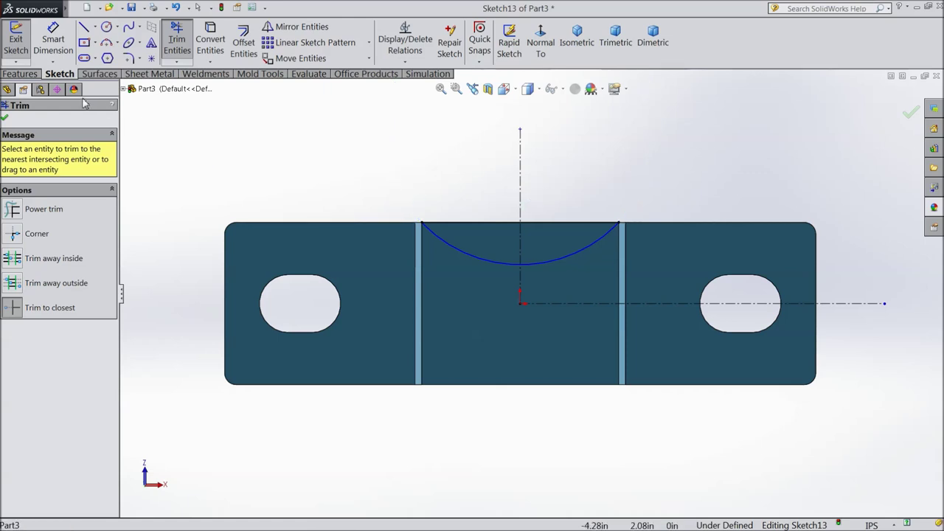
click(53, 40)
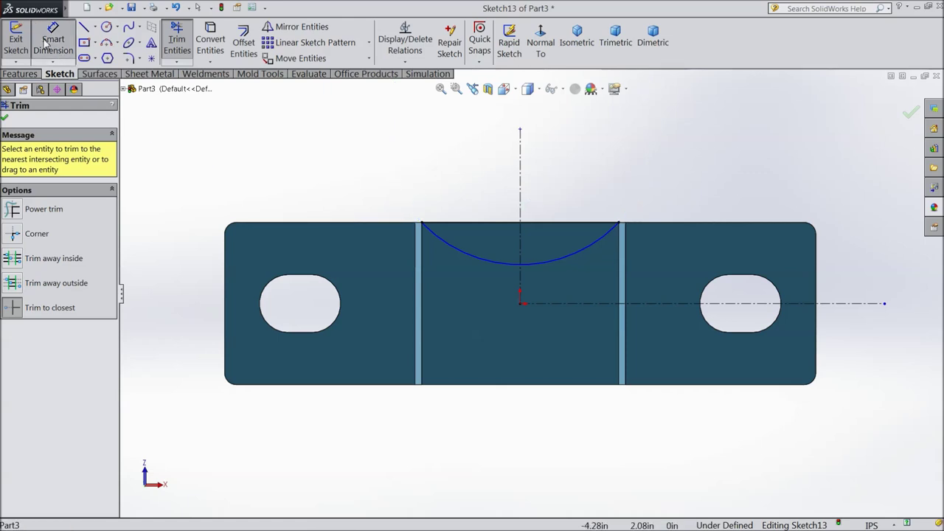
Dimension the arc radius to 3 in.
click(468, 253)
click(572, 165)
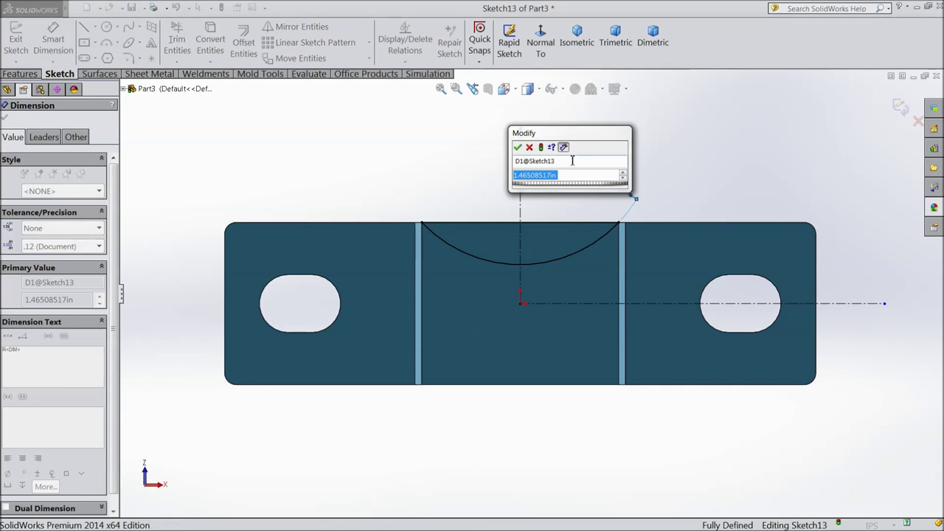
text(3)
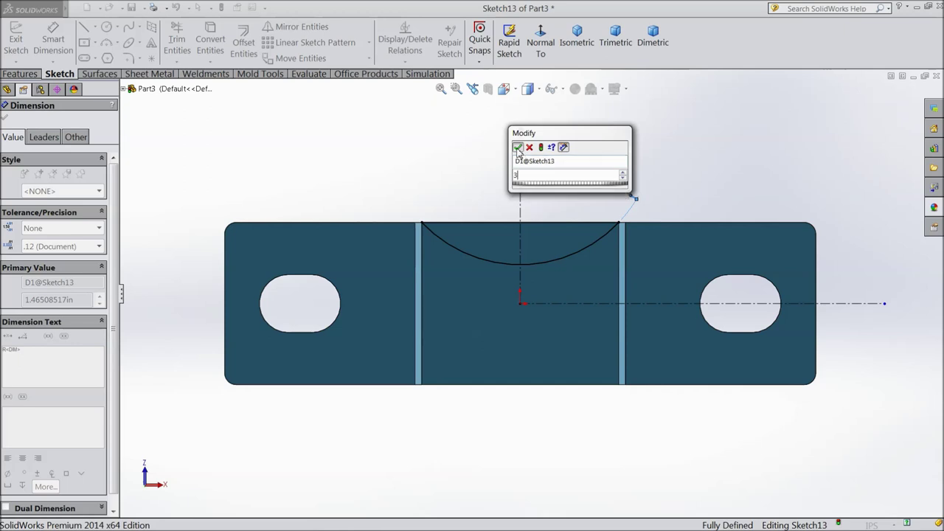
click(517, 147)
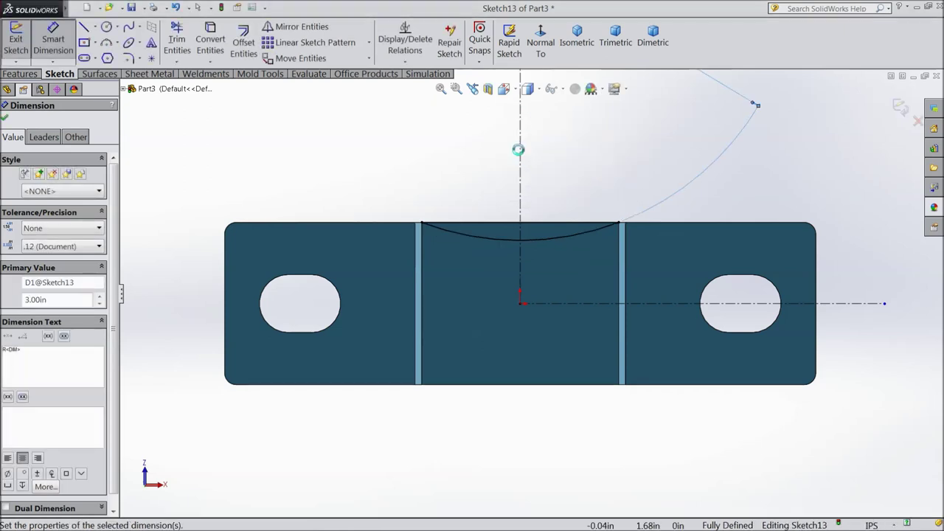
click(4, 116)
Mirror the arc and top line about the horizontal centerline onto the bottom edge.
click(299, 27)
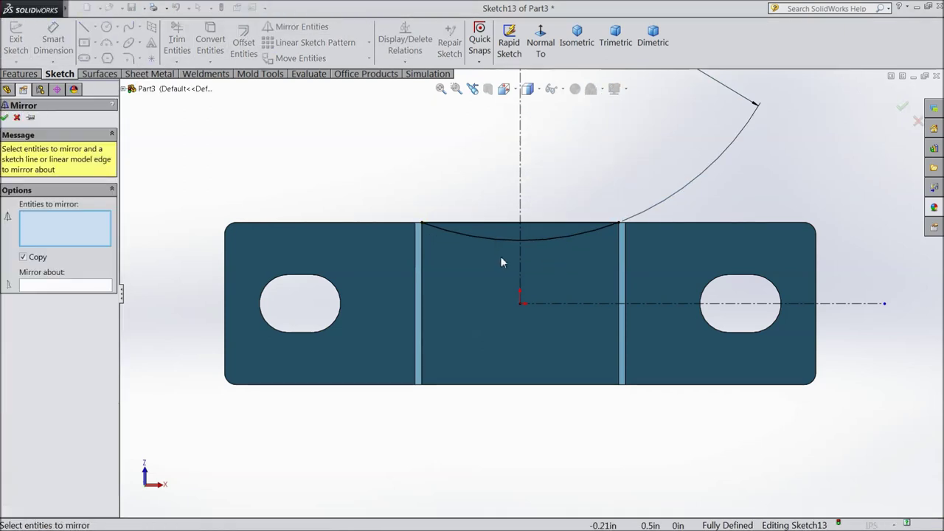
click(499, 239)
click(500, 224)
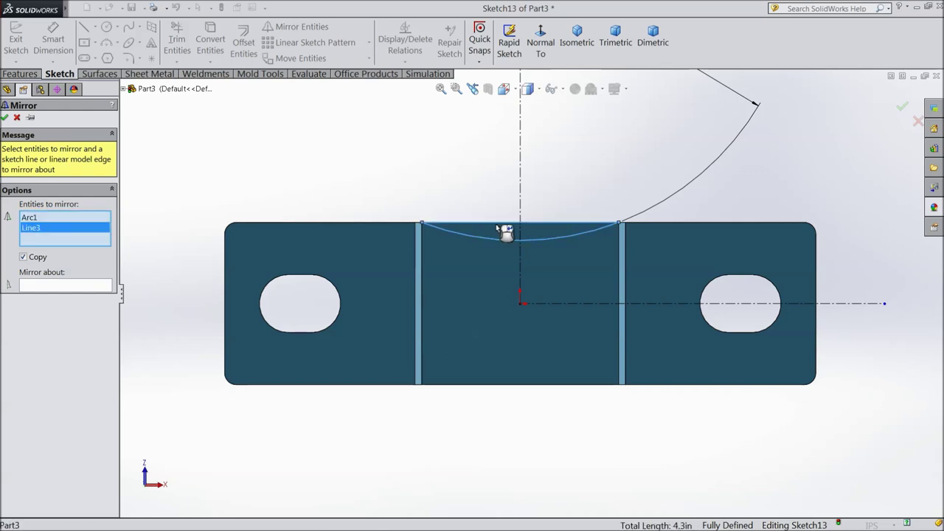
click(104, 285)
click(562, 305)
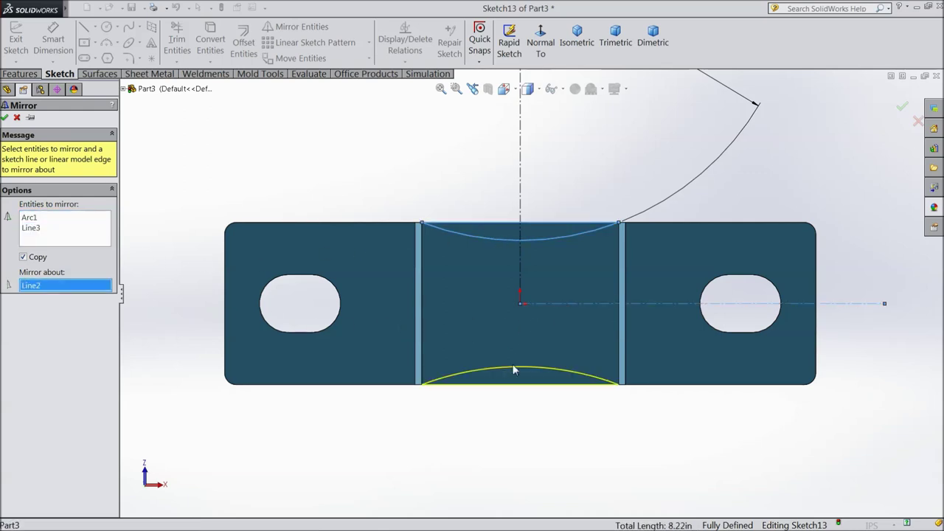
click(5, 118)
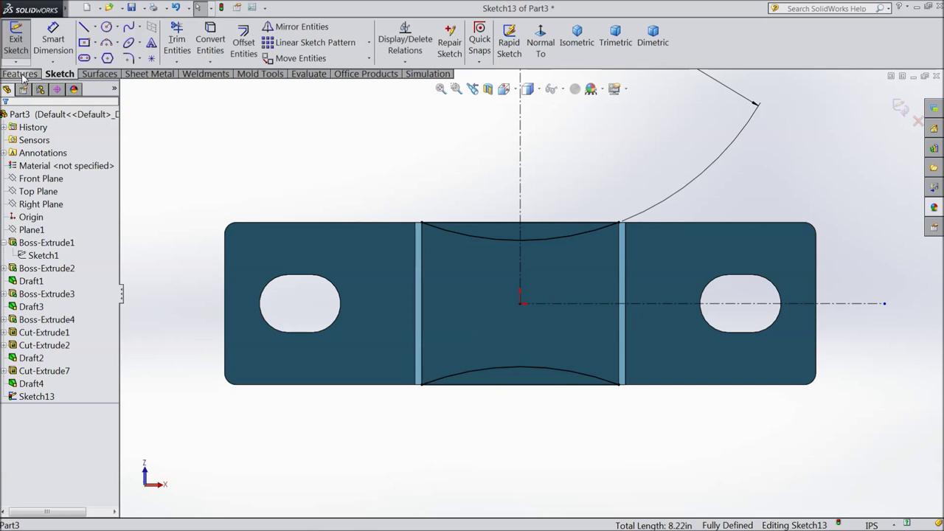
click(20, 74)
Cut Sketch13's two arched regions Through All from the base's underside.
click(204, 45)
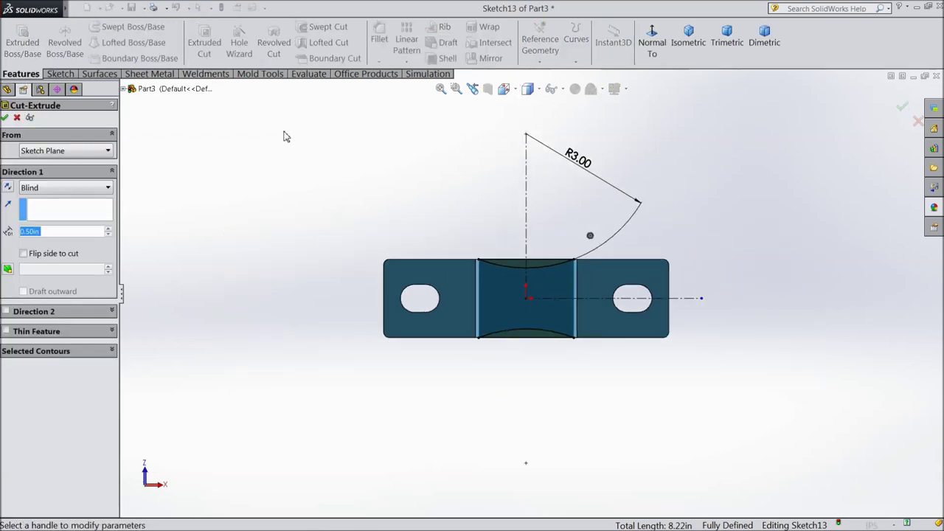
middle_drag(354, 158, 337, 362)
scroll(560, 280, down, 3)
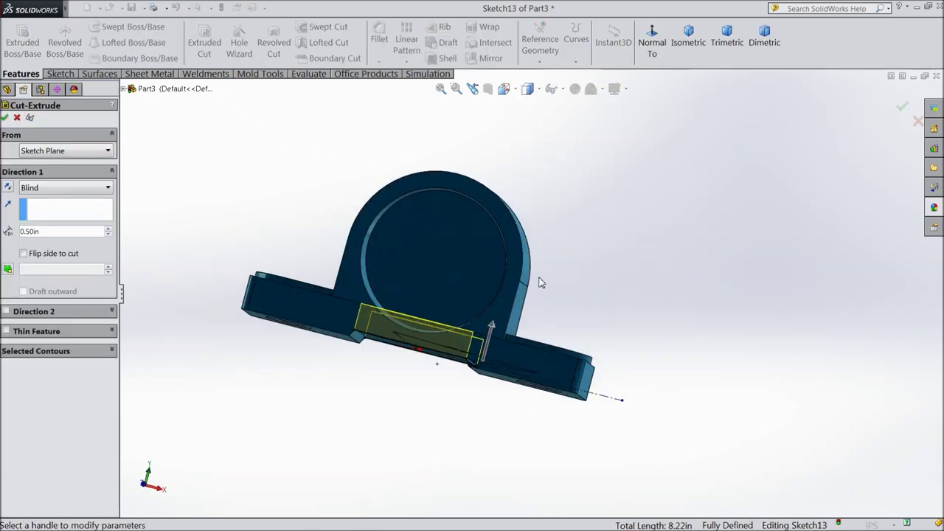
middle_drag(577, 275, 461, 268)
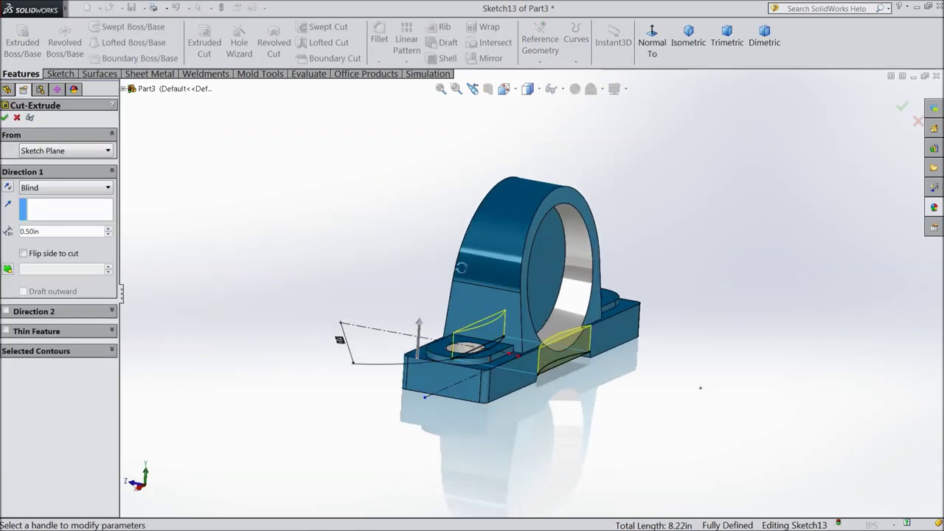
click(79, 188)
click(56, 210)
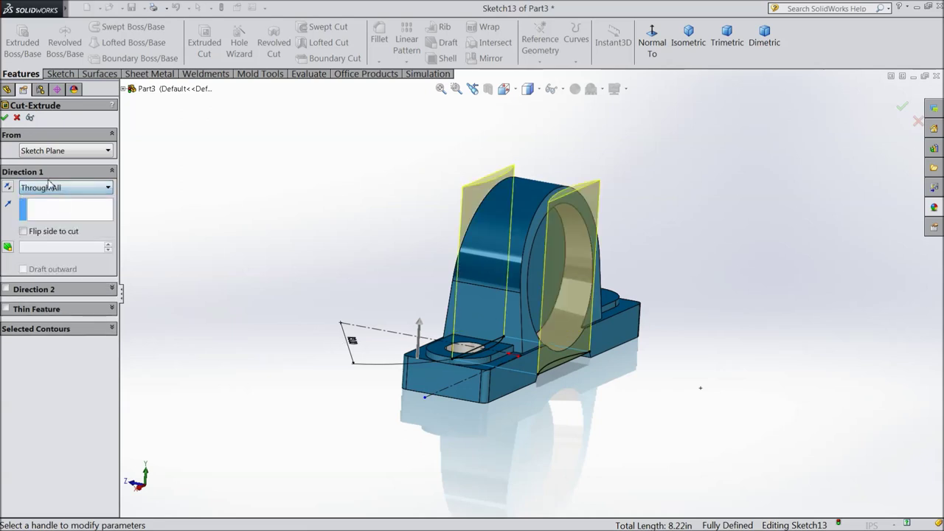
click(6, 118)
middle_drag(327, 295, 516, 310)
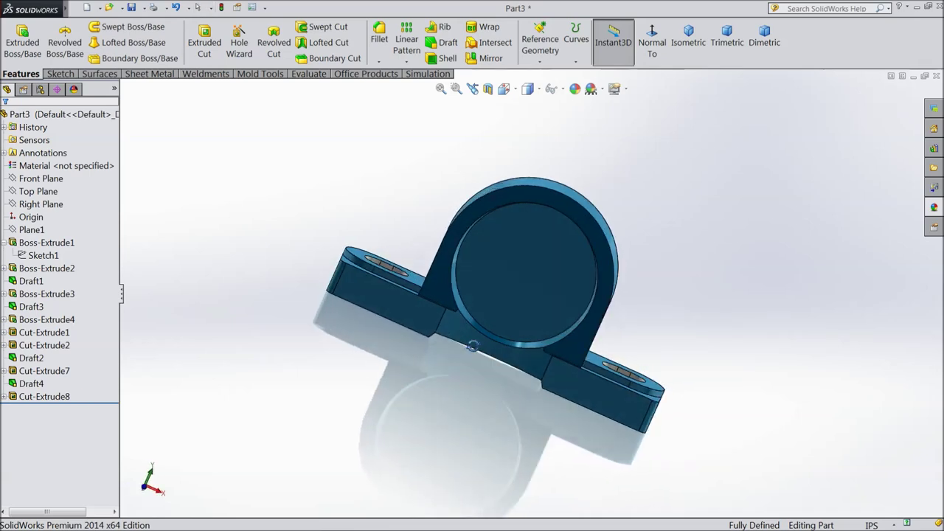
Open a new sketch on the circular floor of the upright's recessed bore.
click(526, 298)
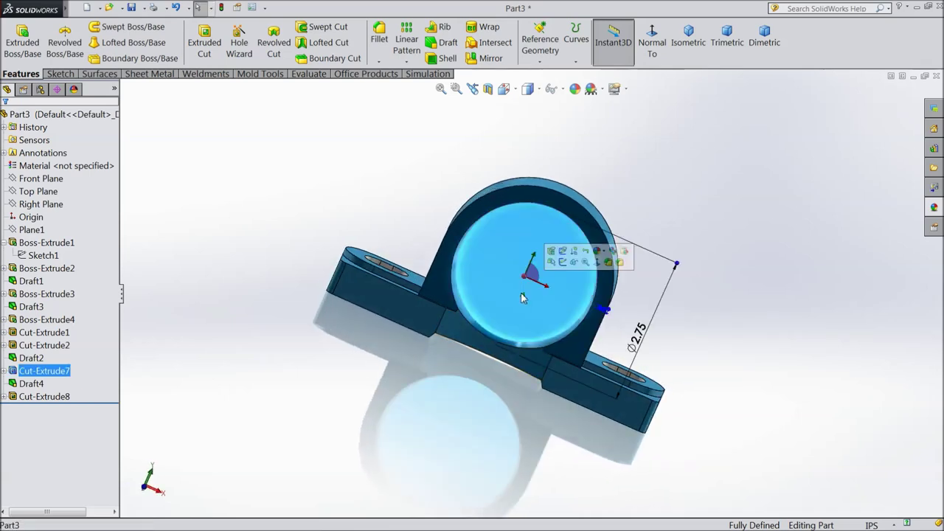
click(563, 263)
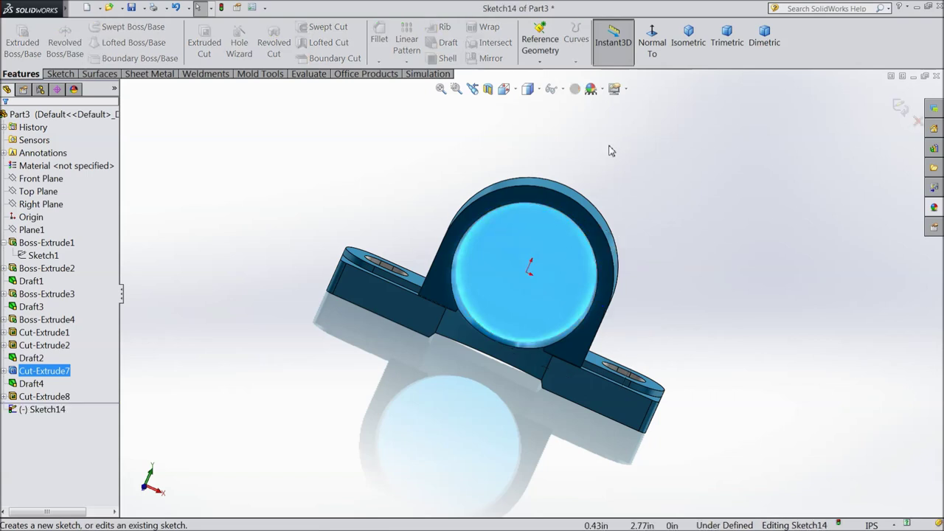
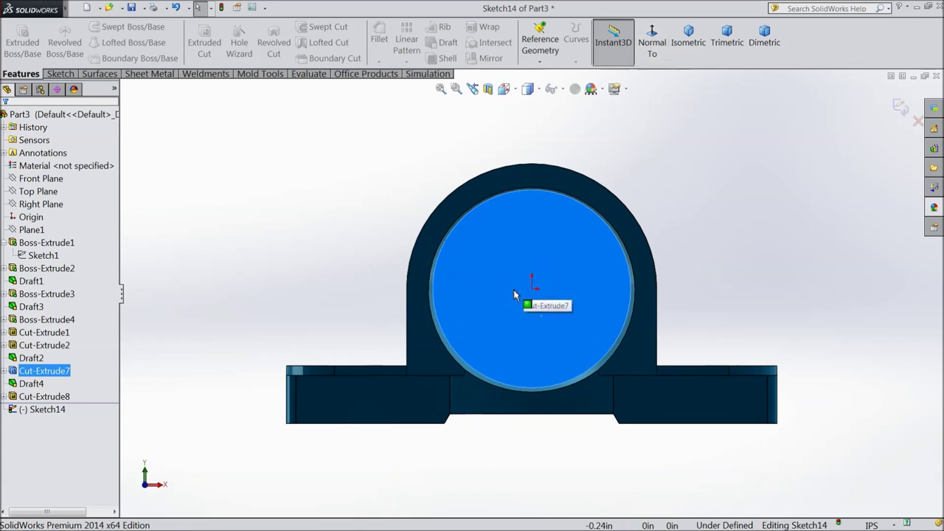
Discard the empty Sketch14, then start and discard Sketch15 on the housing arch face.
click(901, 109)
click(649, 275)
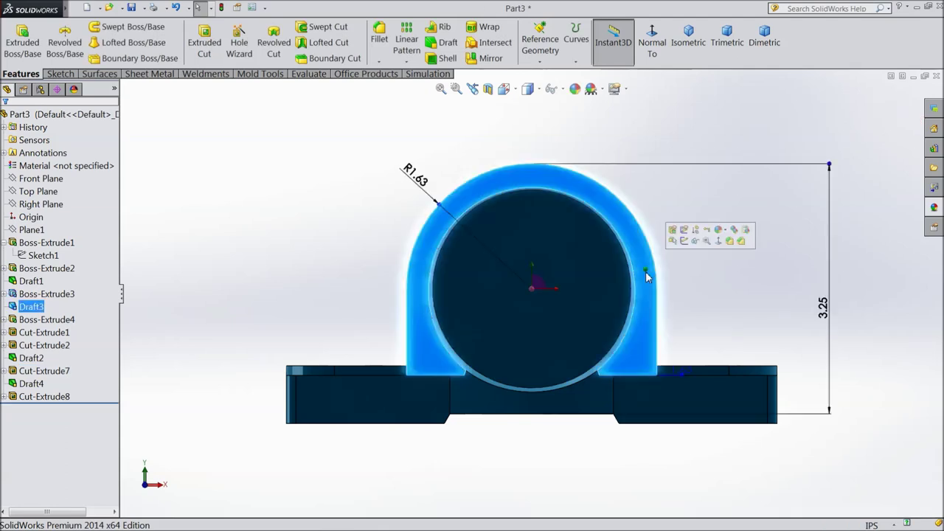
click(684, 241)
click(653, 54)
middle_drag(669, 193, 611, 193)
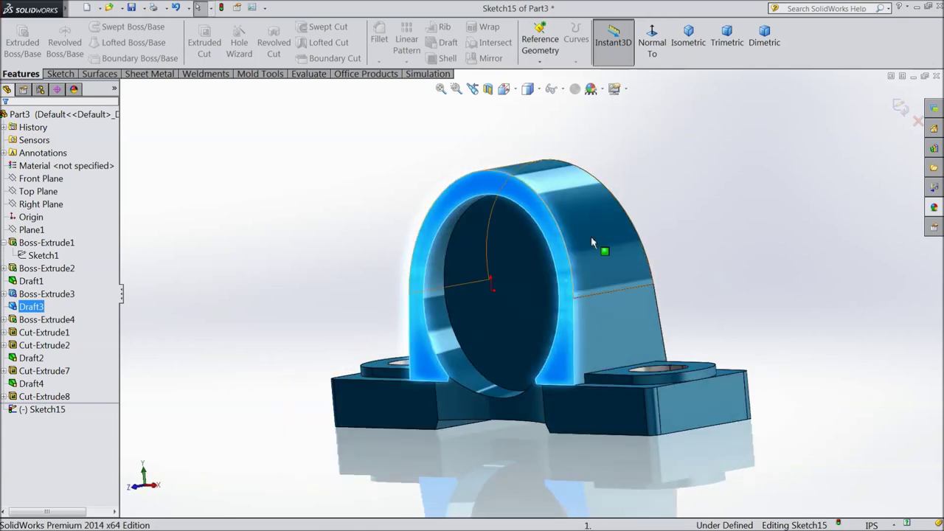
click(903, 109)
Return to the Front view and select the bore face for sketching.
click(468, 299)
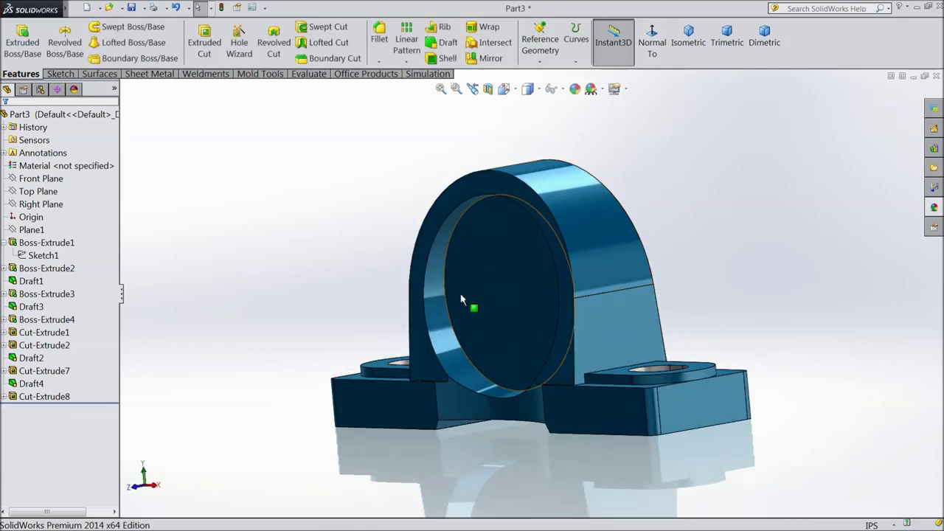
mouse_move(480, 308)
middle_down()
mouse_move(469, 292)
mouse_move(515, 281)
middle_up()
key(ctrl+1)
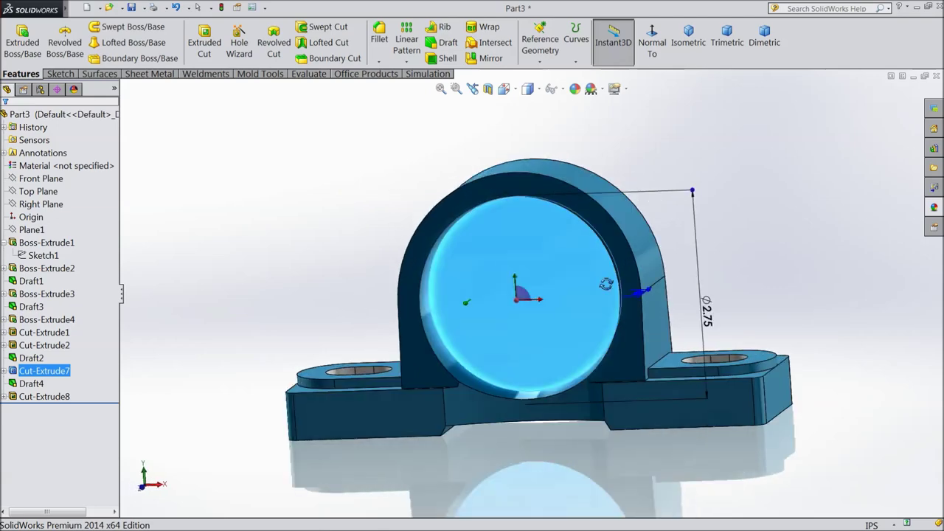
click(59, 74)
click(15, 37)
Sketch a circle centred on the bore origin with a 2.335 diameter.
click(541, 40)
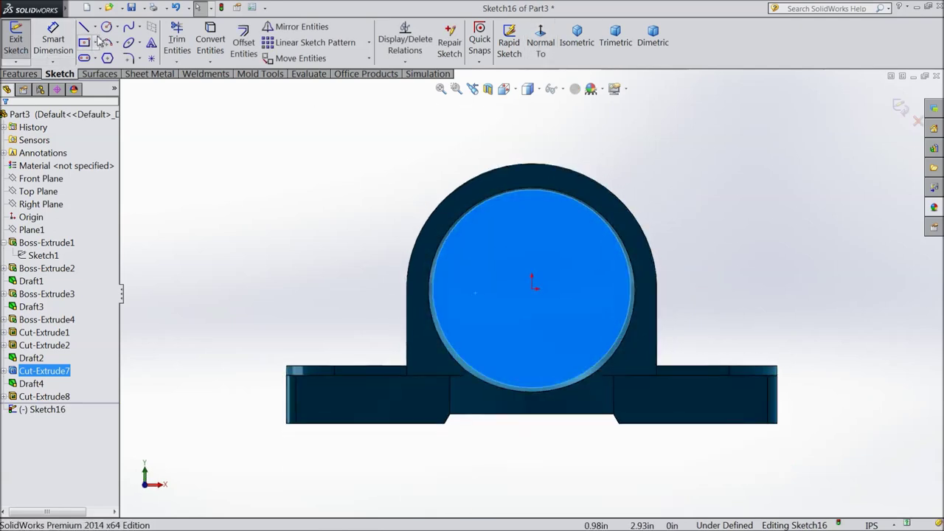
click(107, 27)
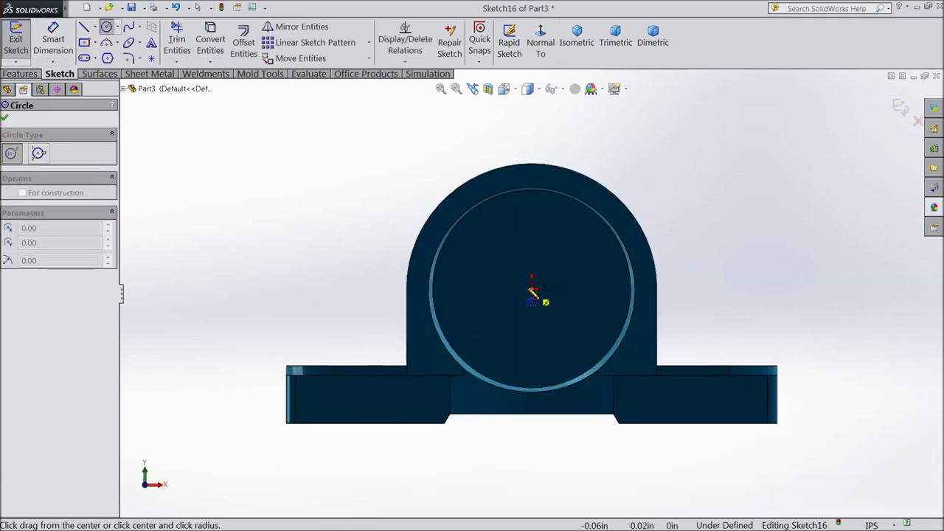
click(480, 245)
click(53, 40)
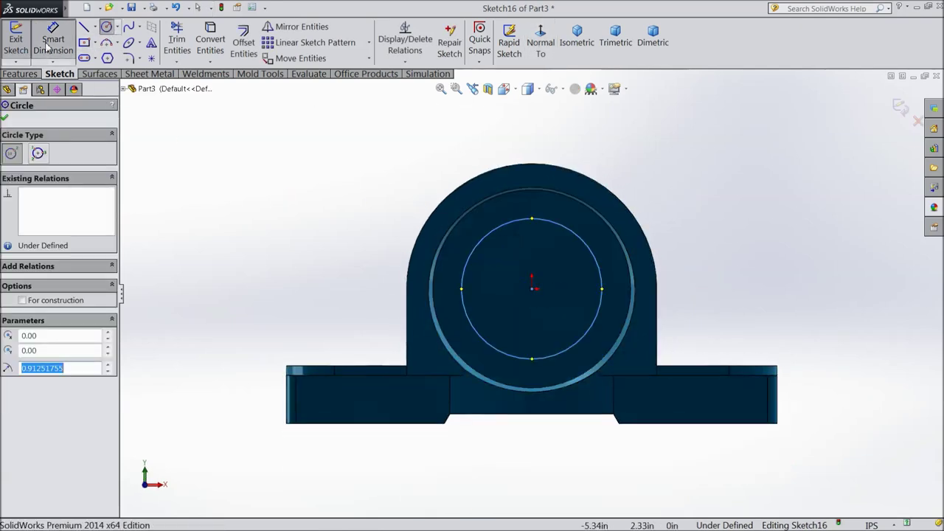
click(604, 306)
click(723, 310)
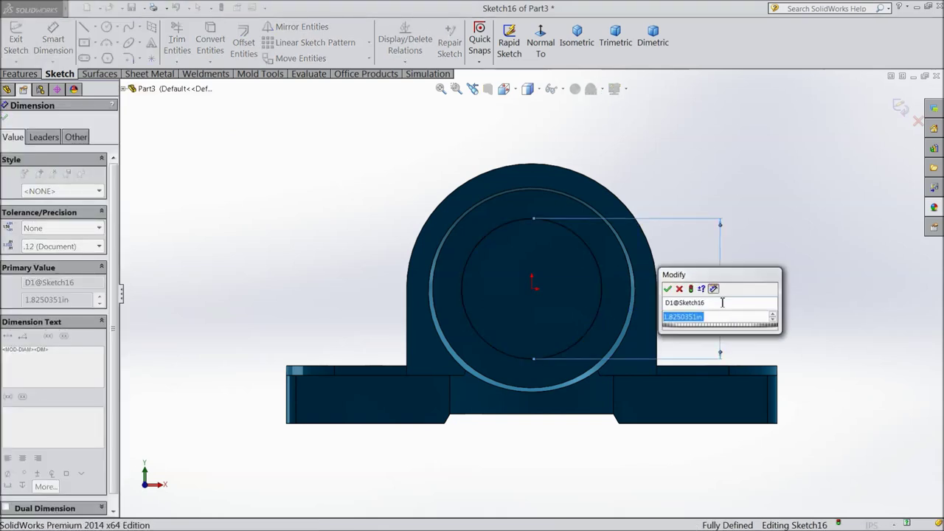
text(2.335)
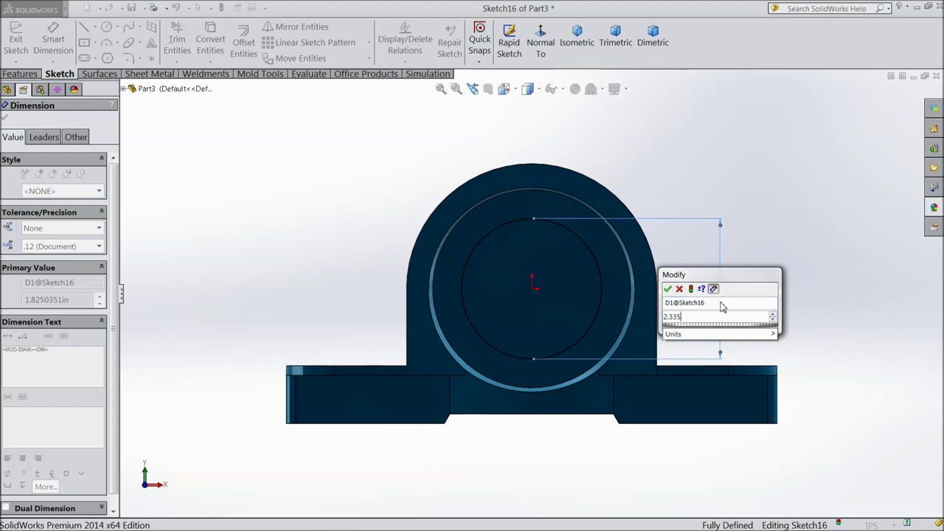
click(667, 288)
click(5, 119)
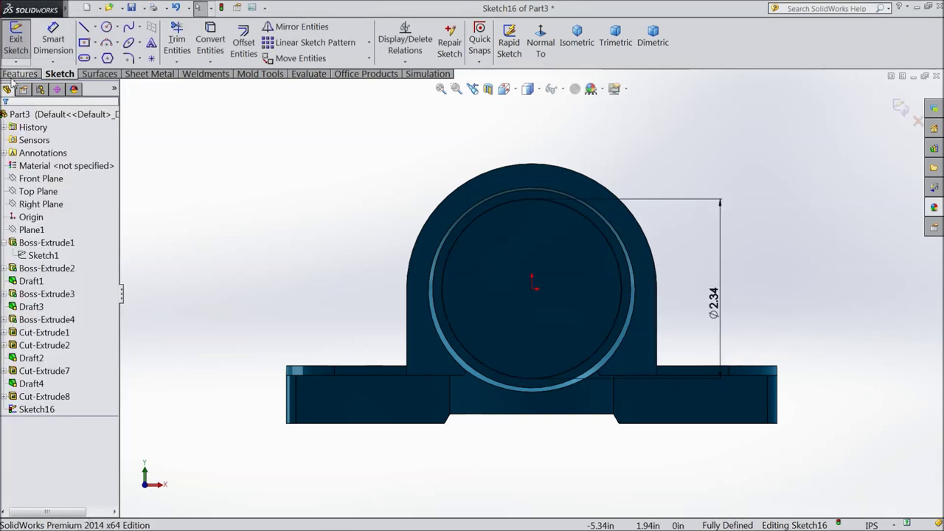
Extrude-cut the 2.335 circle Through All the housing.
click(20, 74)
click(204, 42)
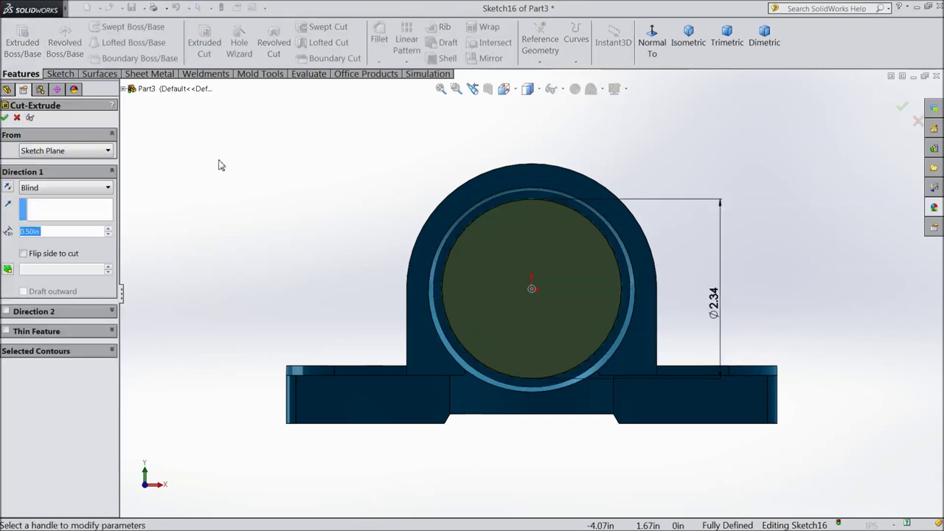
click(55, 187)
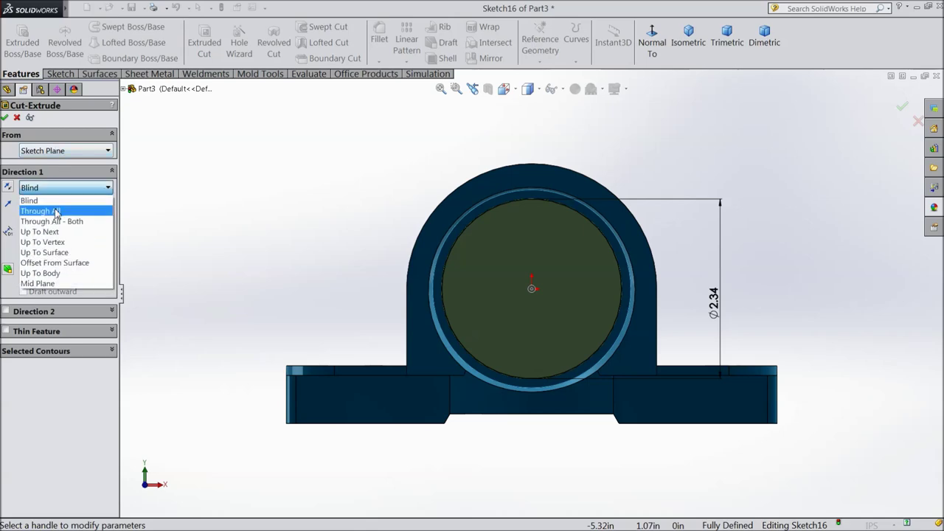
click(53, 208)
click(6, 119)
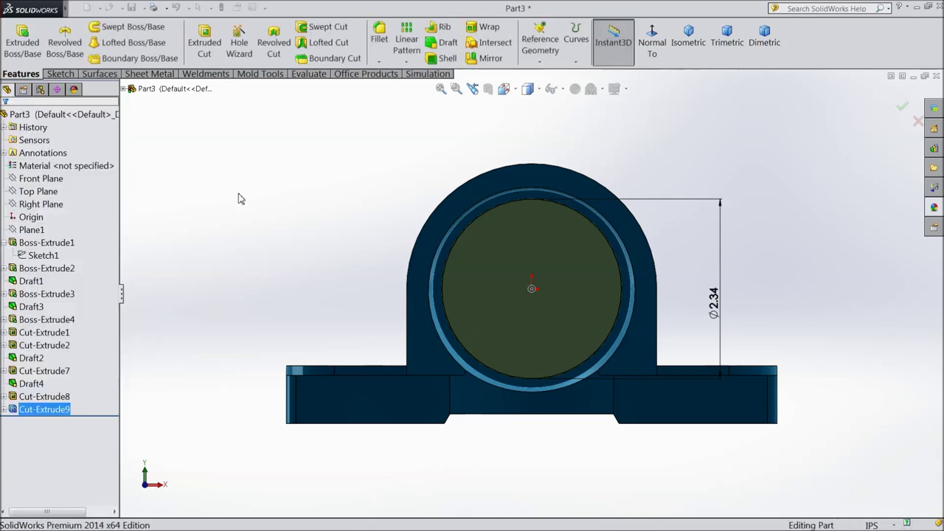
Start a sketch on the Right Plane and switch the display to edge lines only.
middle_drag(252, 287, 273, 283)
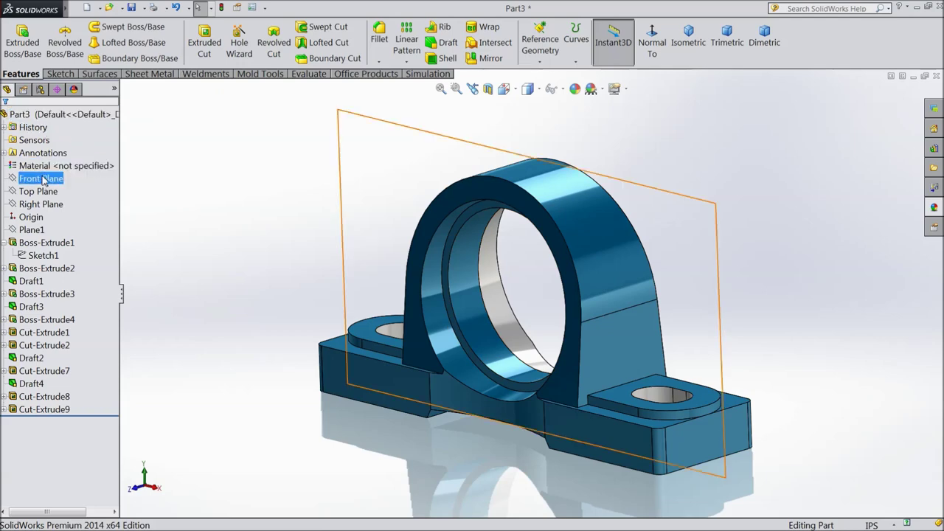
click(40, 205)
click(46, 192)
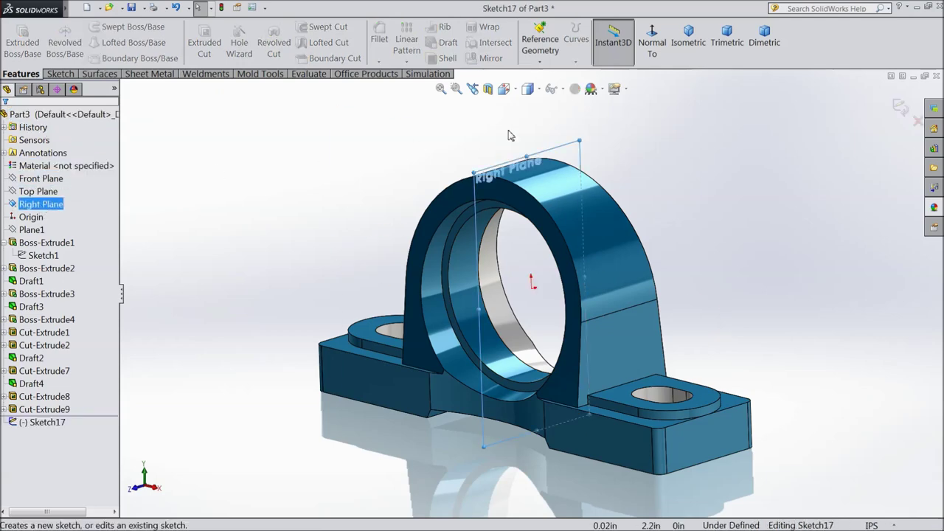
click(541, 90)
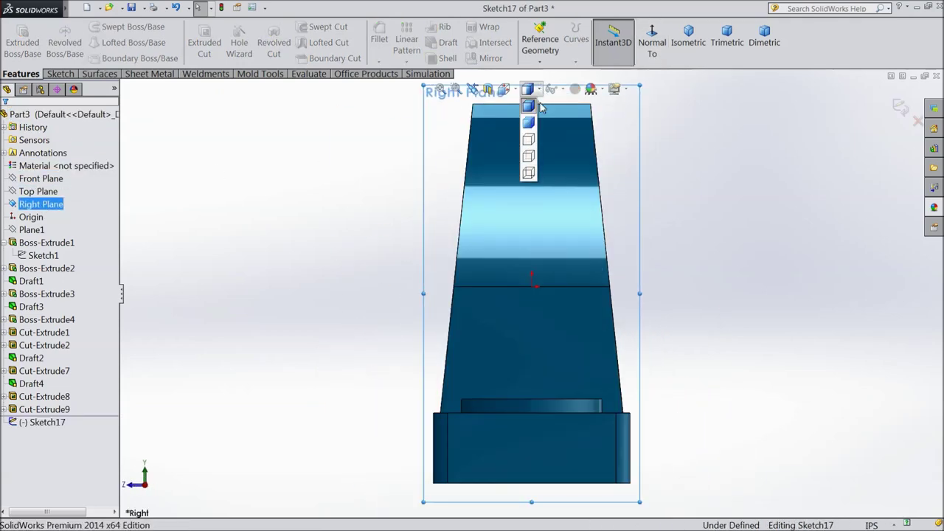
click(528, 166)
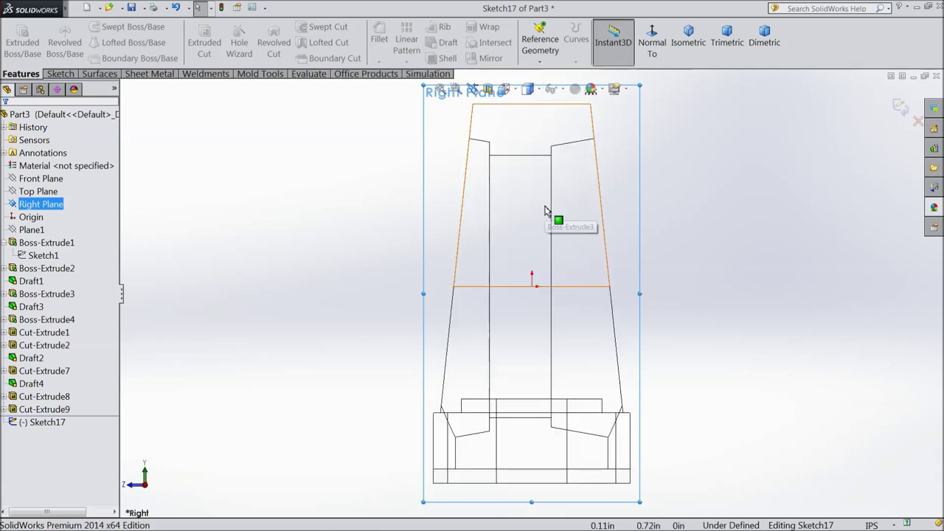
Draw a three-point arc bulging upward across the bore's upper corners.
click(60, 75)
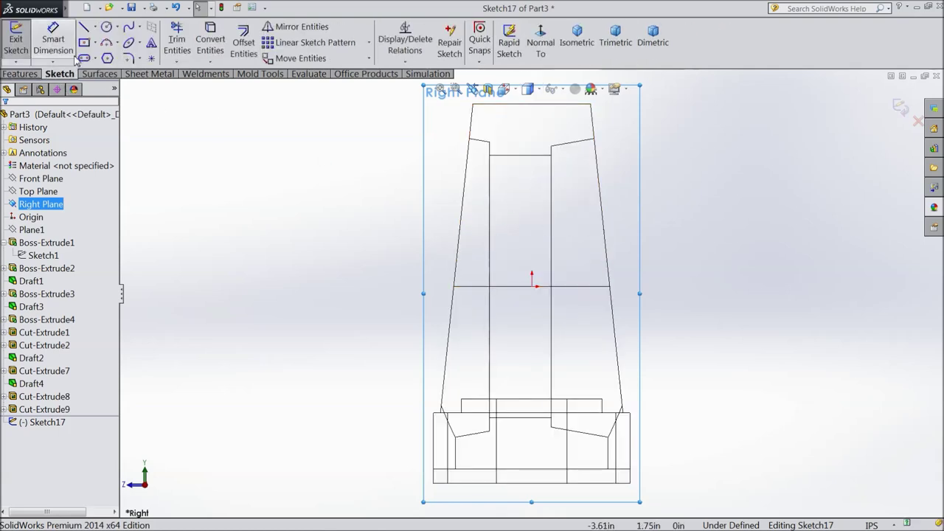
click(117, 45)
click(145, 88)
scroll(558, 205, down, 3)
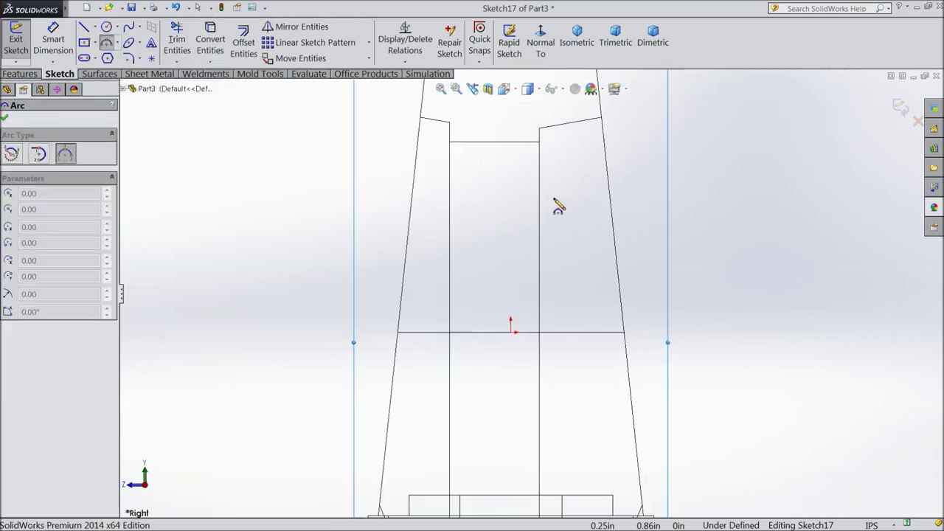
click(428, 137)
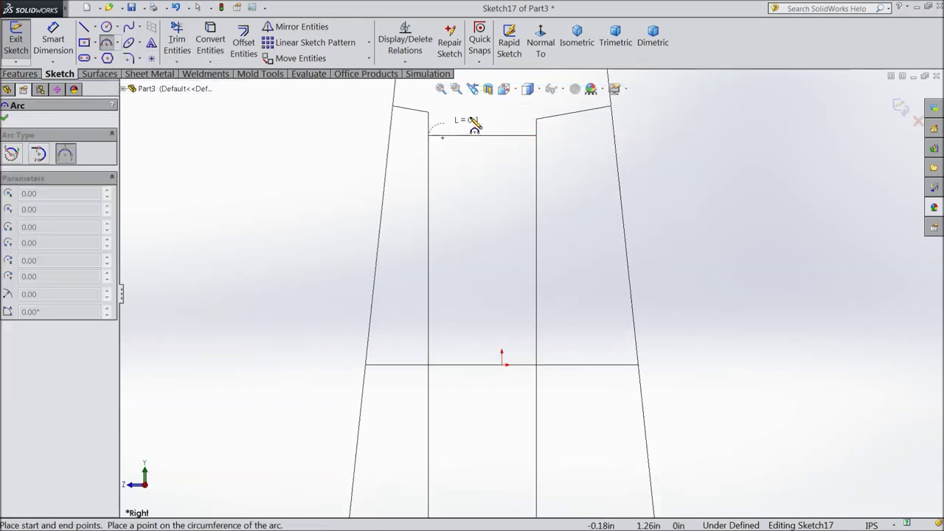
click(536, 135)
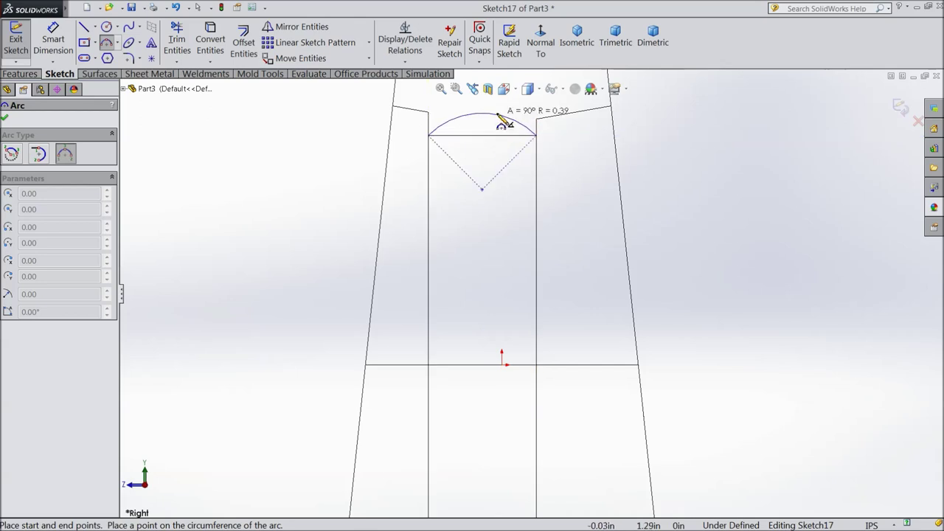
click(500, 122)
right_click(490, 116)
click(509, 122)
Dimension the arc radius to 1.00.
click(53, 42)
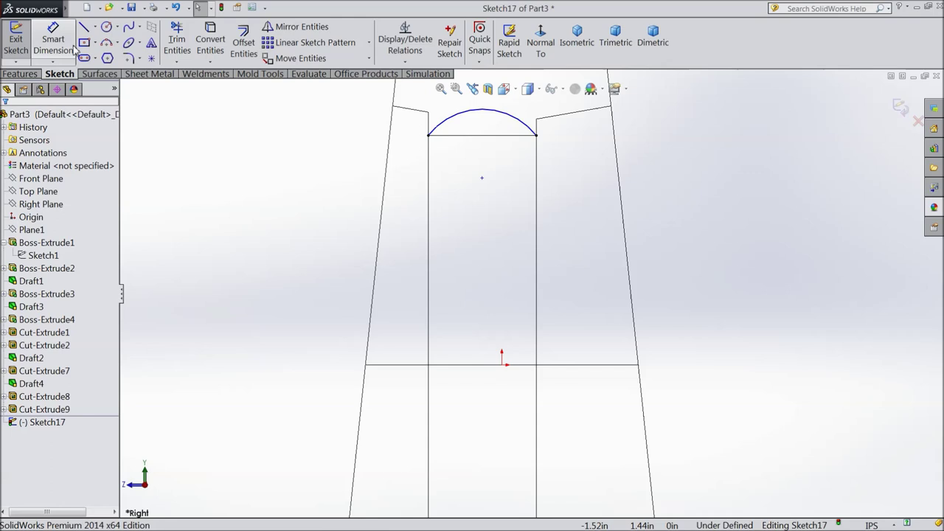
click(500, 118)
click(498, 167)
text(1)
click(447, 140)
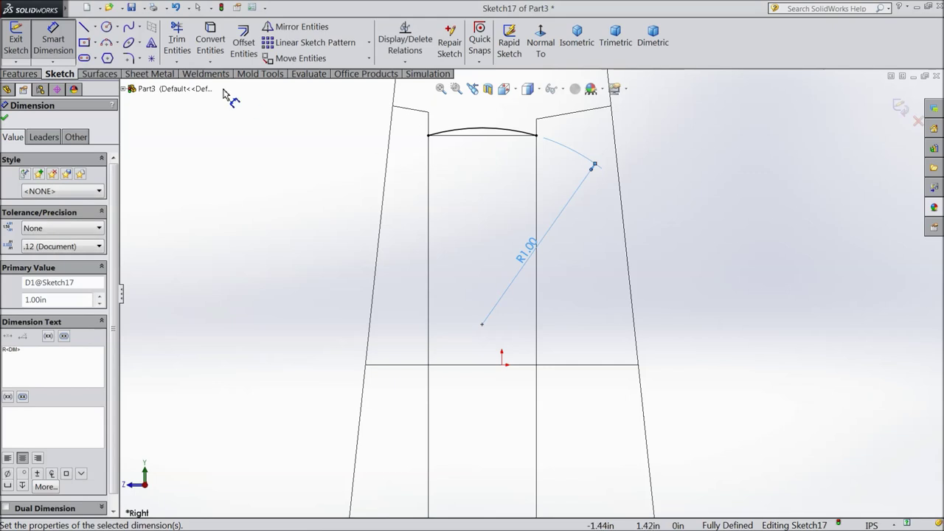
Close the arc with a horizontal line between its ends.
click(84, 28)
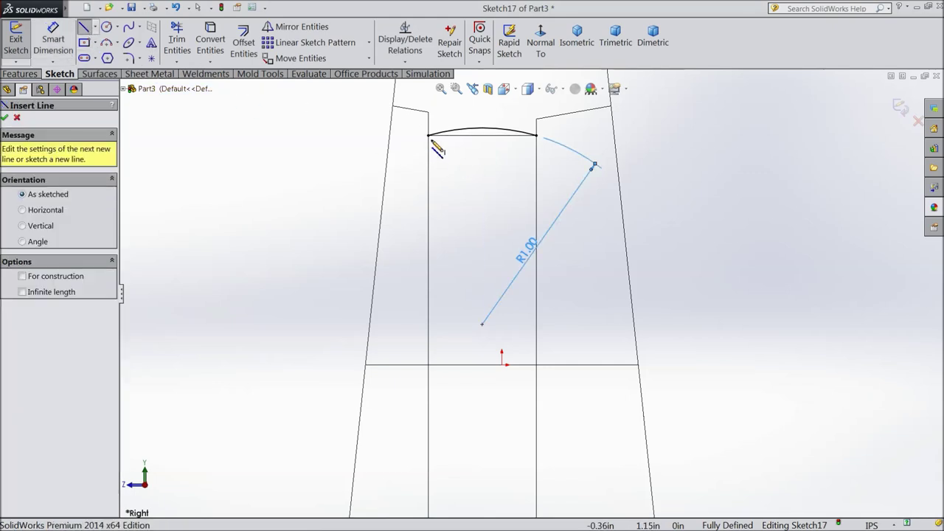
click(428, 135)
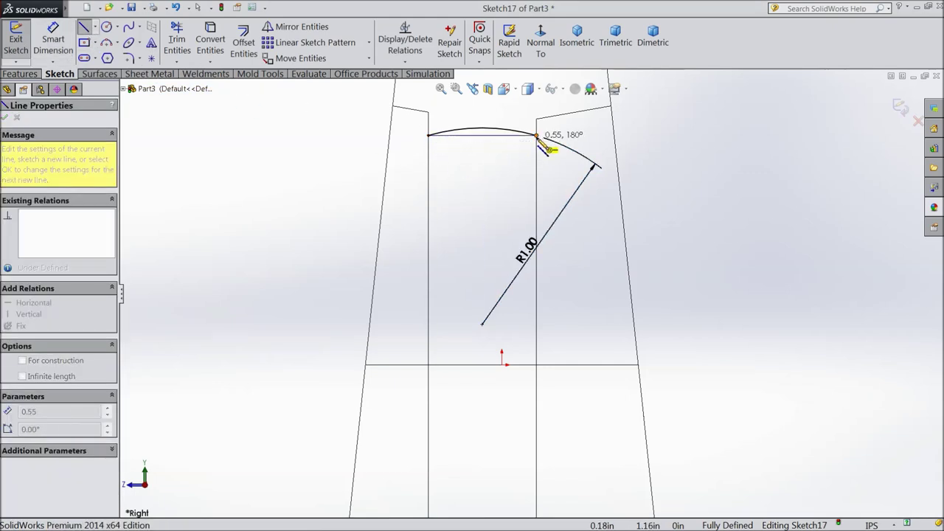
click(538, 136)
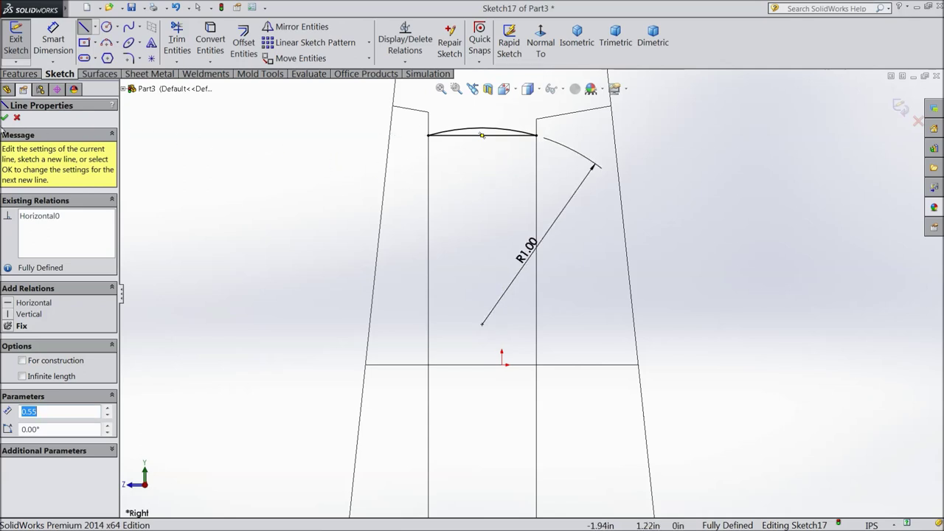
click(4, 119)
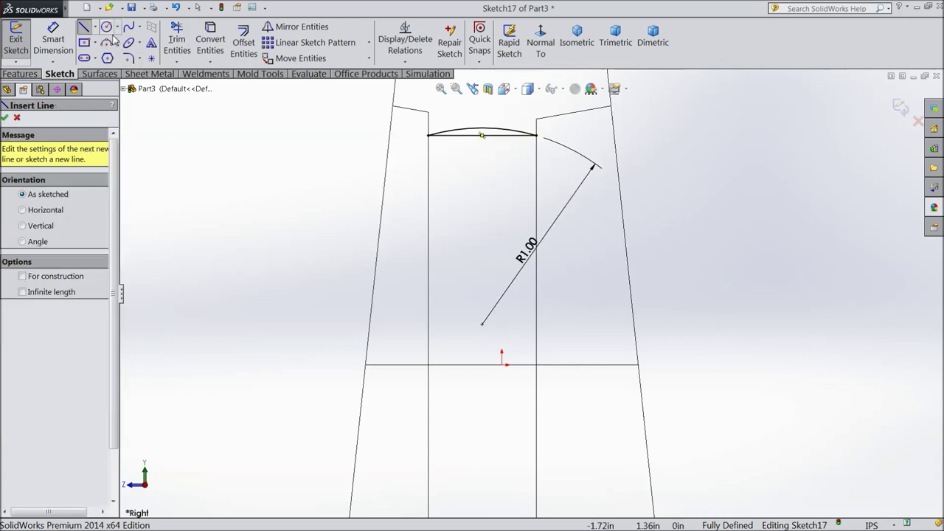
Draw a horizontal centerline from the origin to the right of the part.
click(7, 117)
click(95, 27)
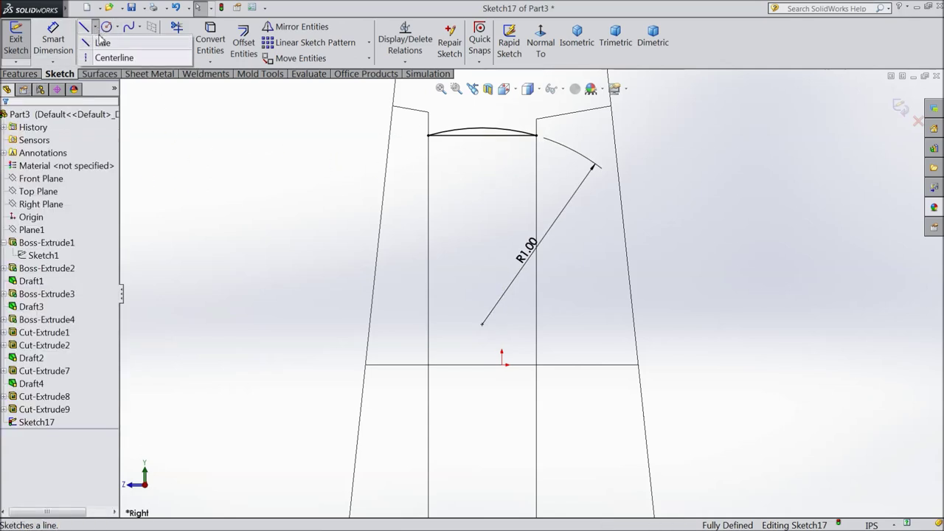
click(103, 57)
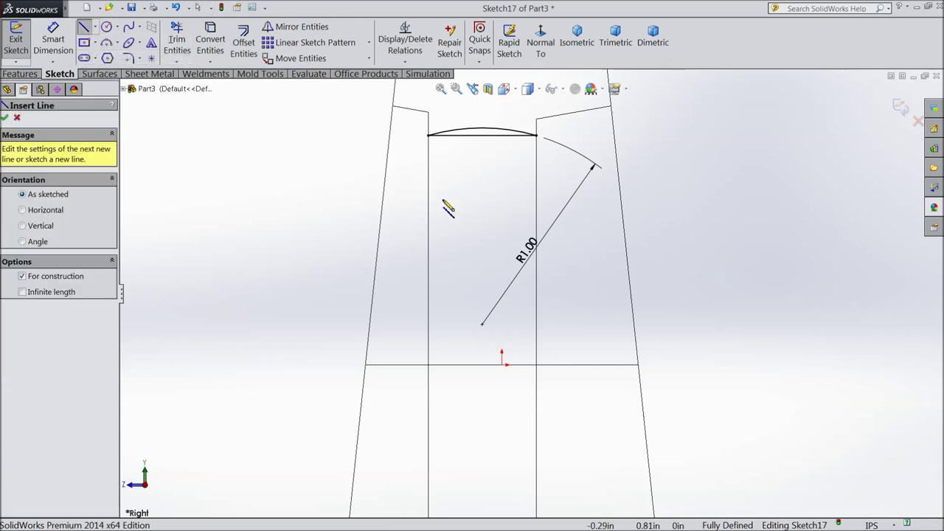
click(507, 364)
click(746, 364)
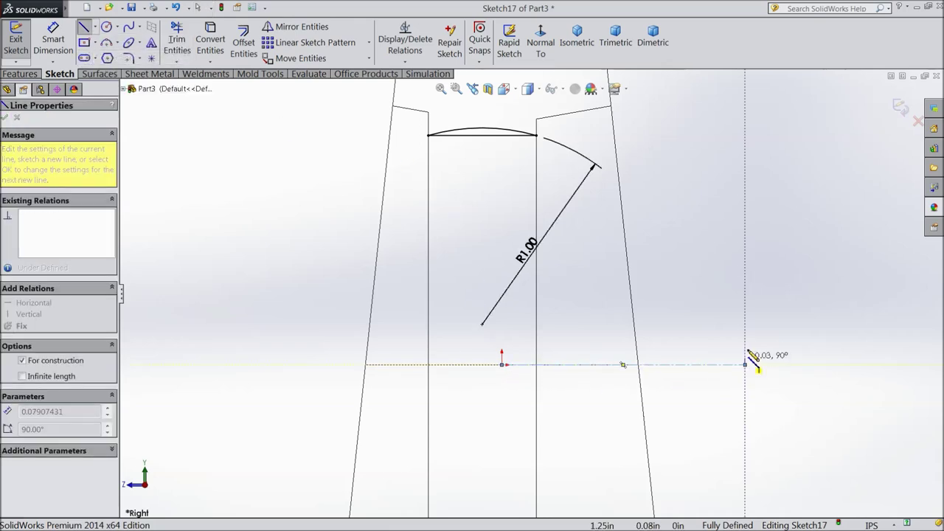
right_click(751, 362)
click(767, 95)
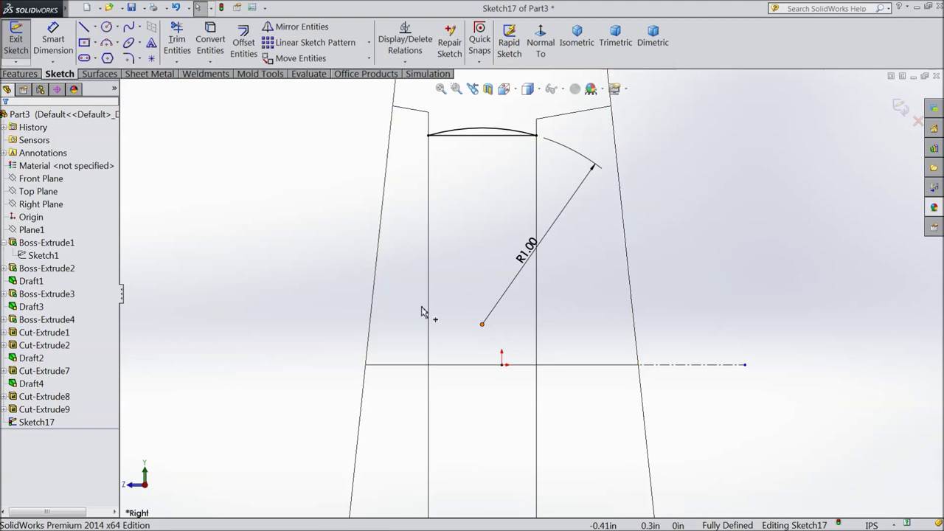
Revolve-cut the profile around the centerline and show the part shaded.
click(20, 74)
click(267, 46)
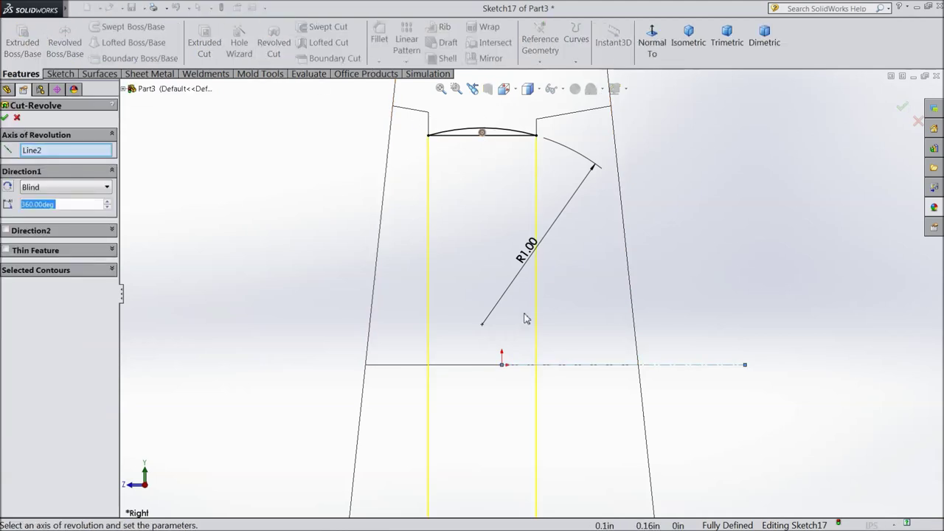
click(5, 118)
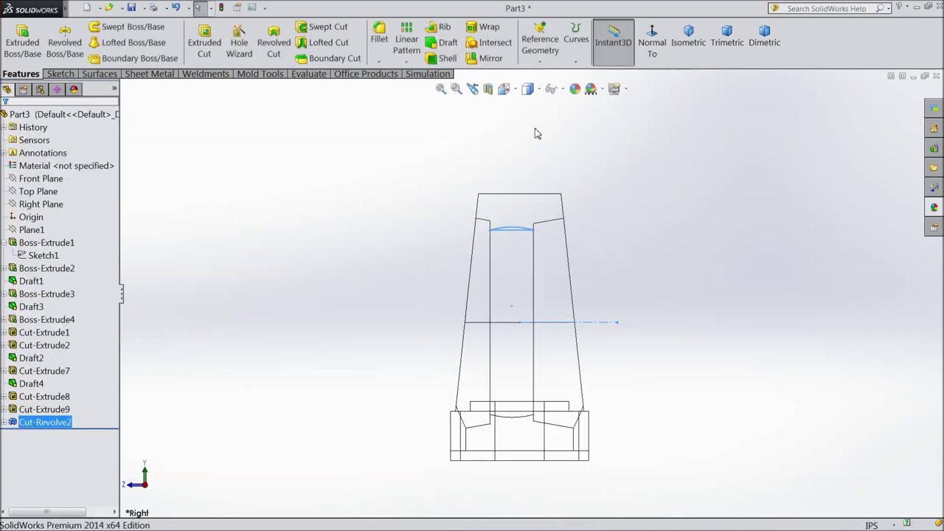
click(550, 88)
click(527, 89)
click(530, 107)
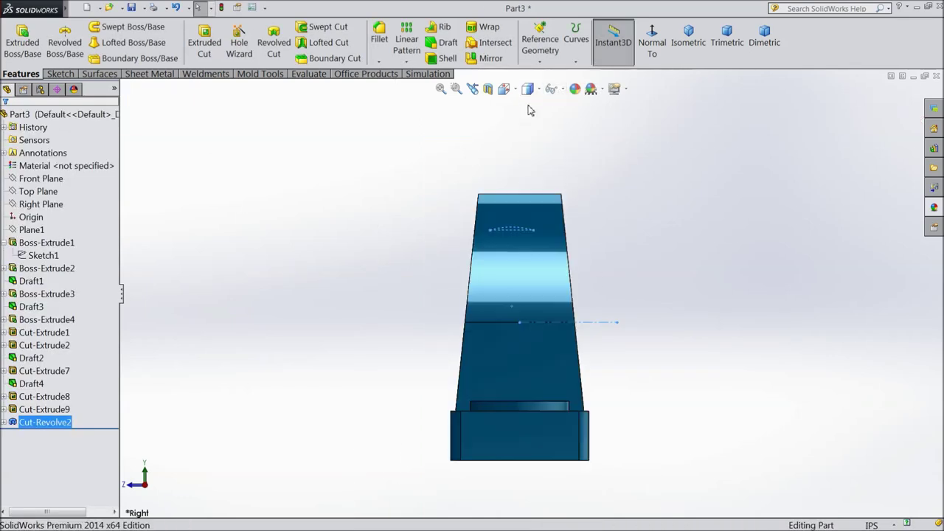
middle_drag(314, 238, 384, 273)
click(295, 257)
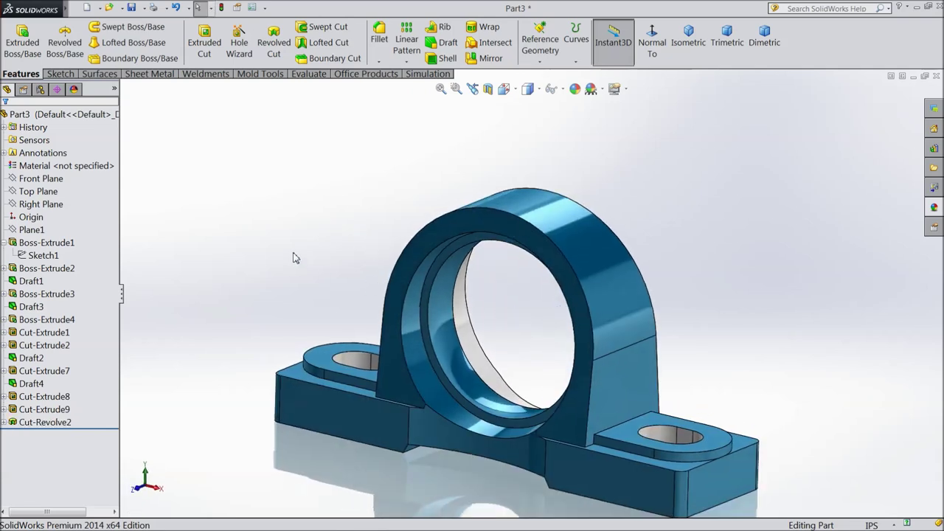
Make the revolved cut's bore face white.
click(440, 331)
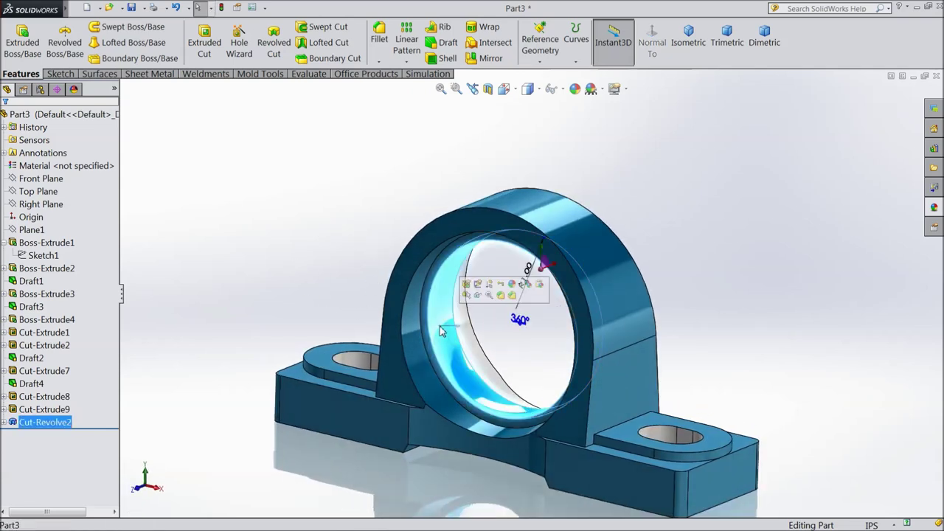
click(574, 89)
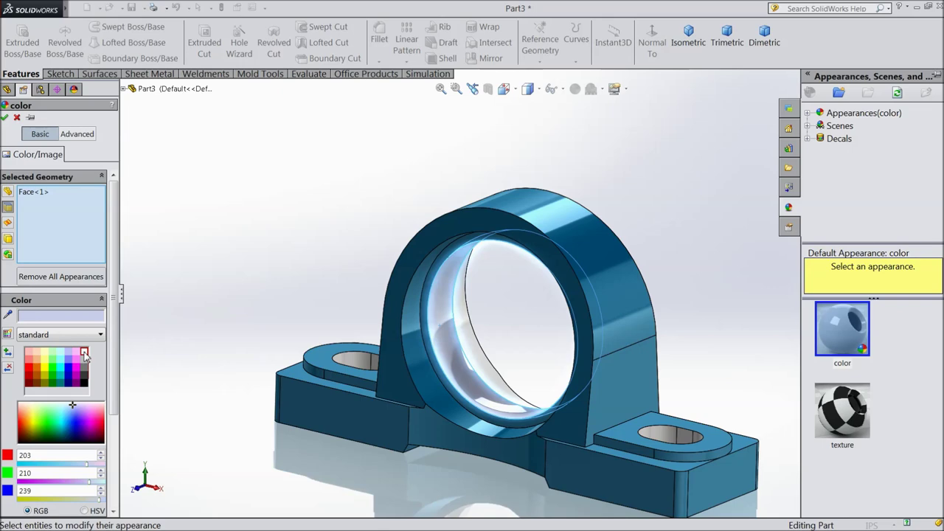
click(84, 354)
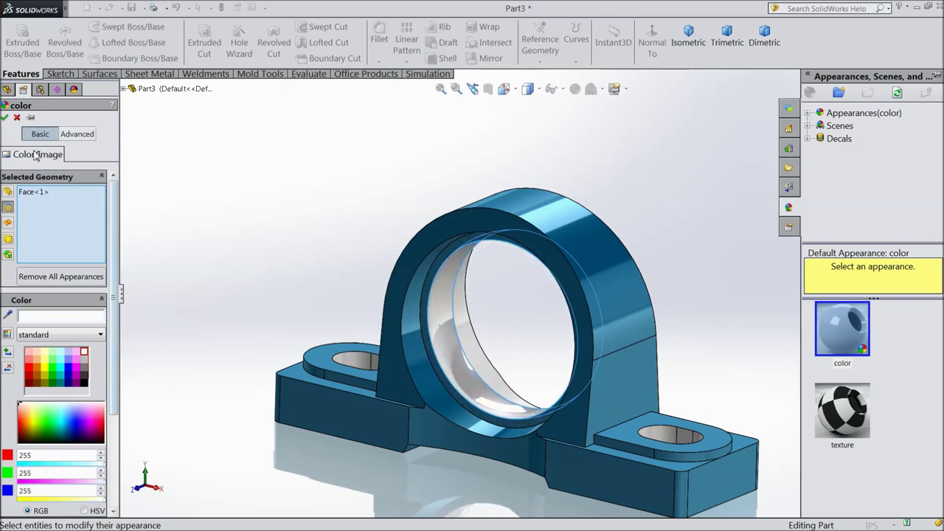
click(6, 118)
Colour the inner bore ring face blue with RGB 0, 128, 192.
middle_drag(241, 283, 204, 327)
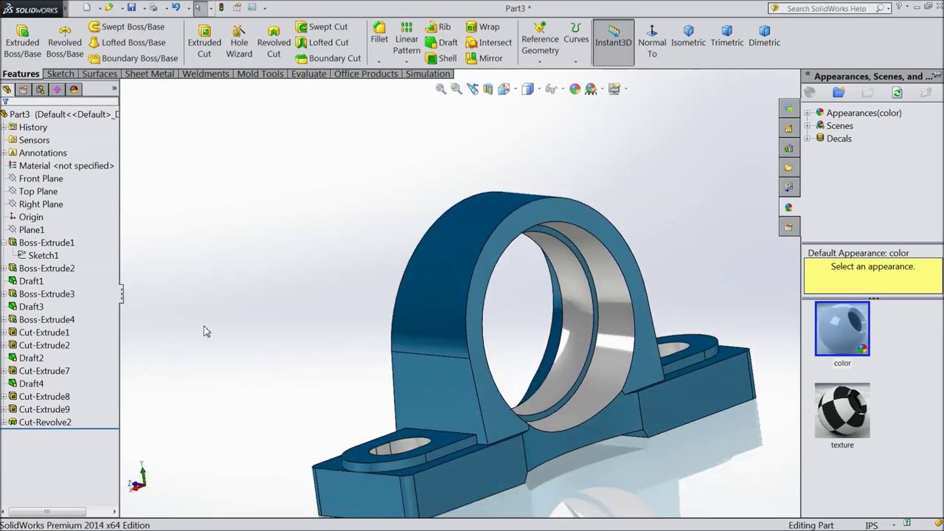
click(616, 390)
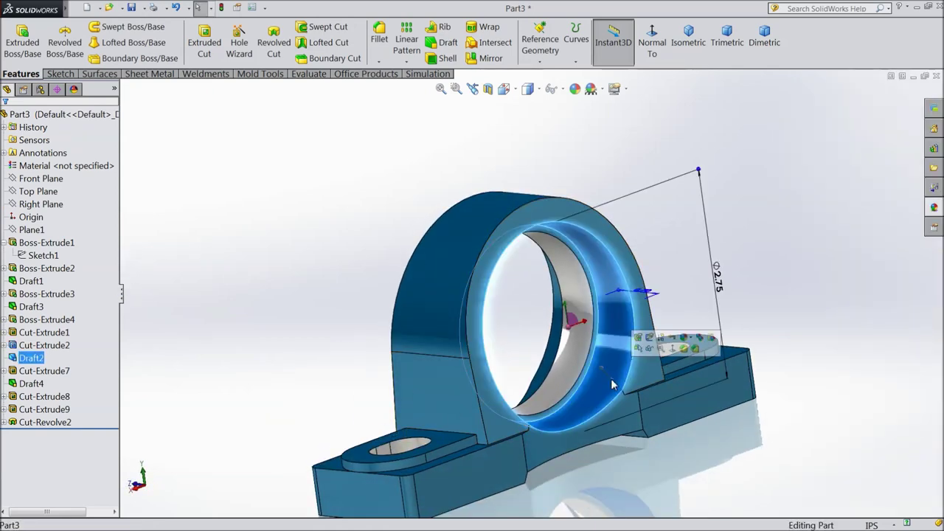
click(575, 89)
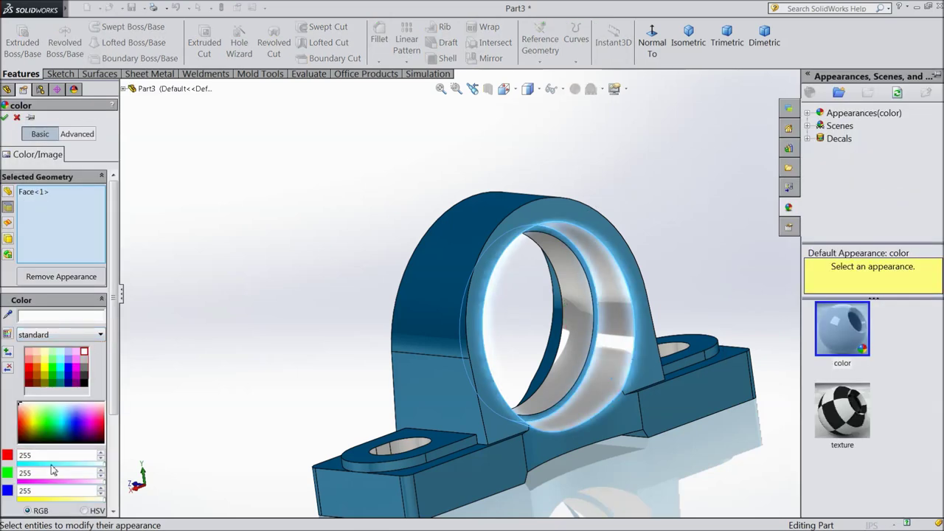
double_click(42, 455)
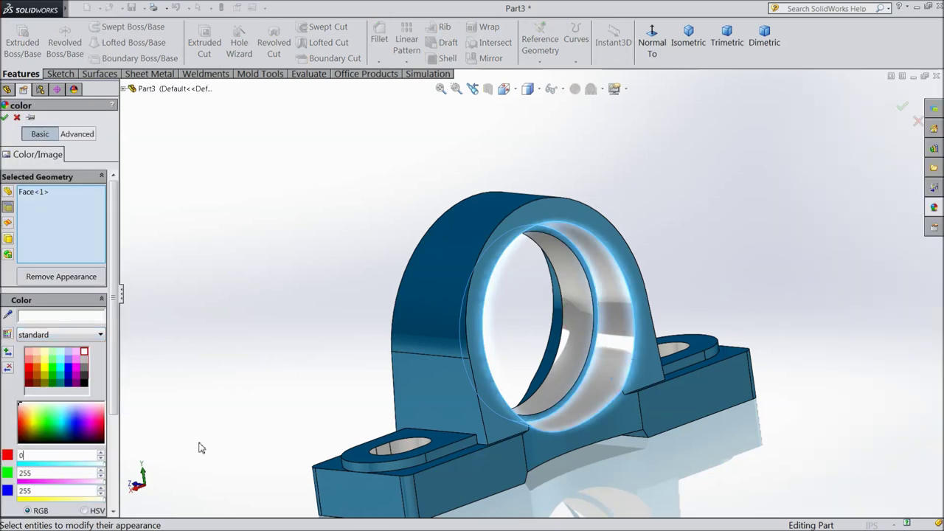
key(Return)
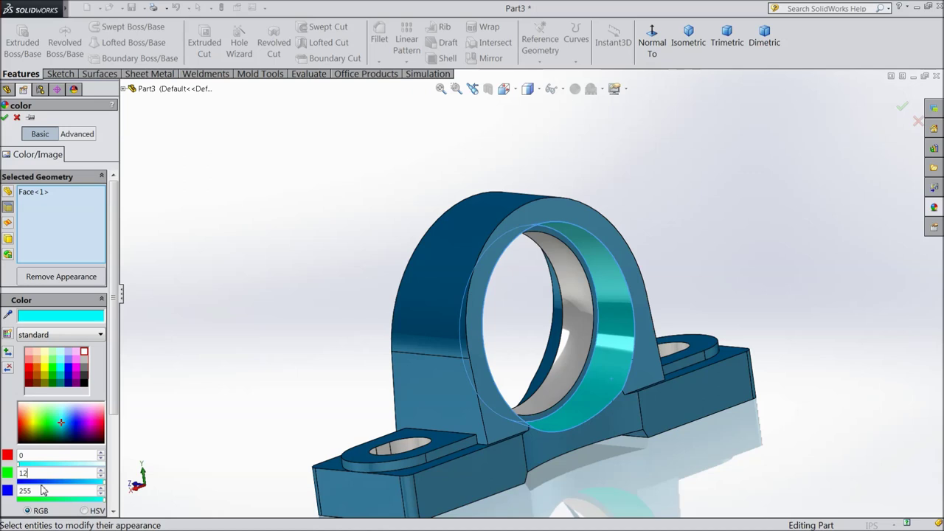
key(Return)
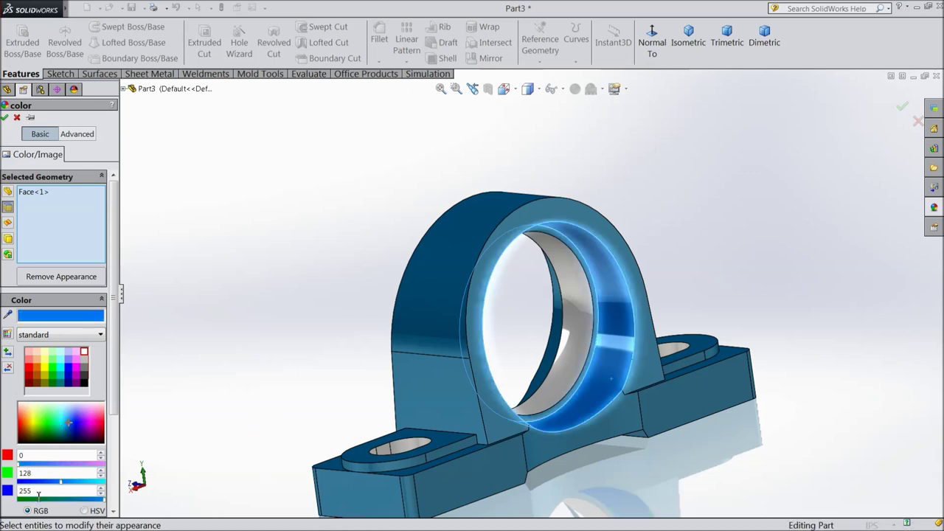
key(Return)
middle_drag(271, 402, 402, 467)
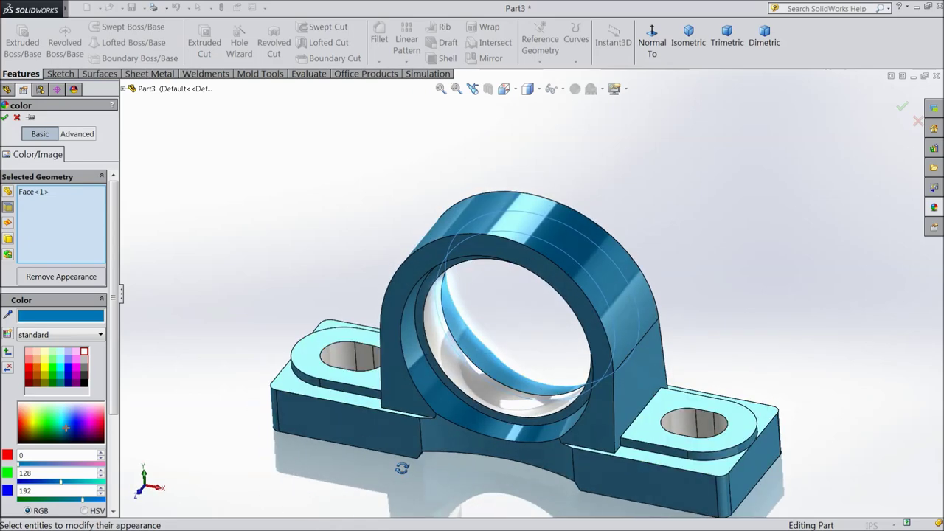
click(5, 118)
middle_drag(311, 328, 317, 296)
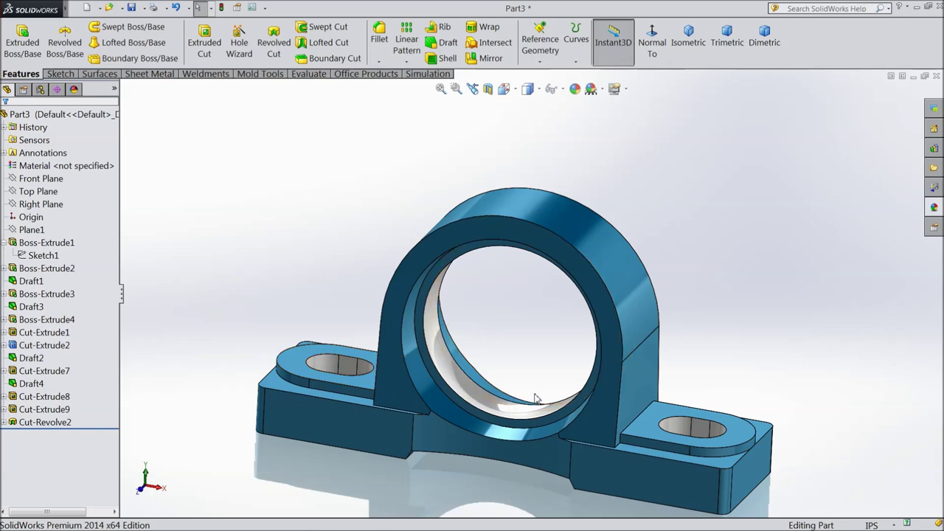
Start a new sketch on the bore face, viewed normal to it.
scroll(536, 398, down, 3)
click(471, 398)
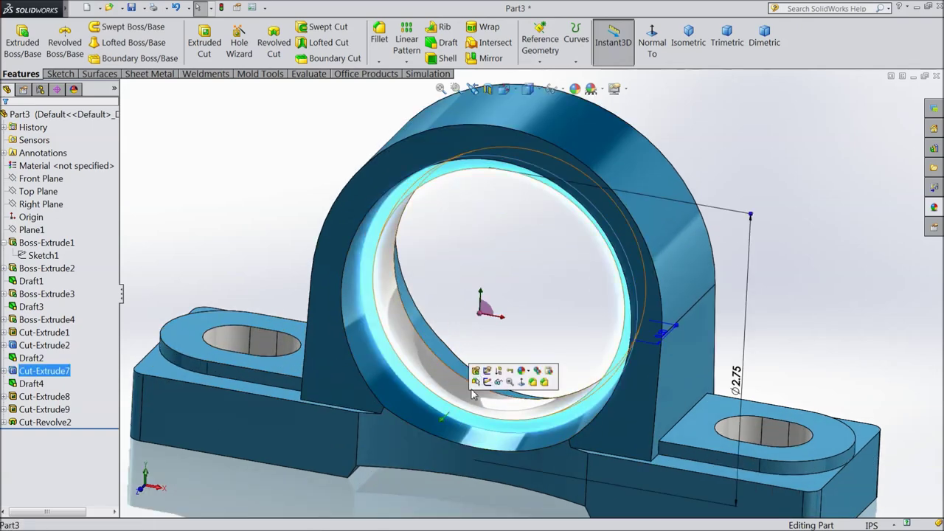
click(487, 381)
click(652, 44)
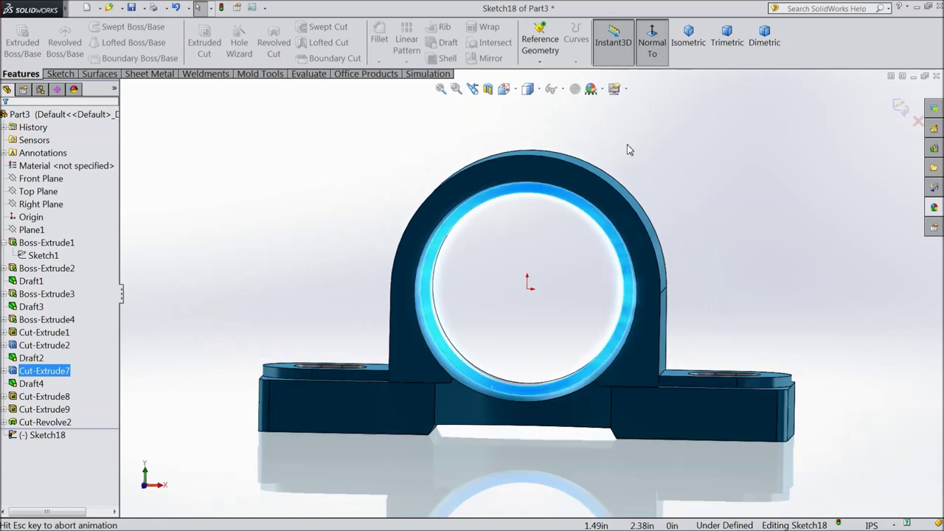
Draw vertical and horizontal centerlines meeting at the origin.
click(62, 74)
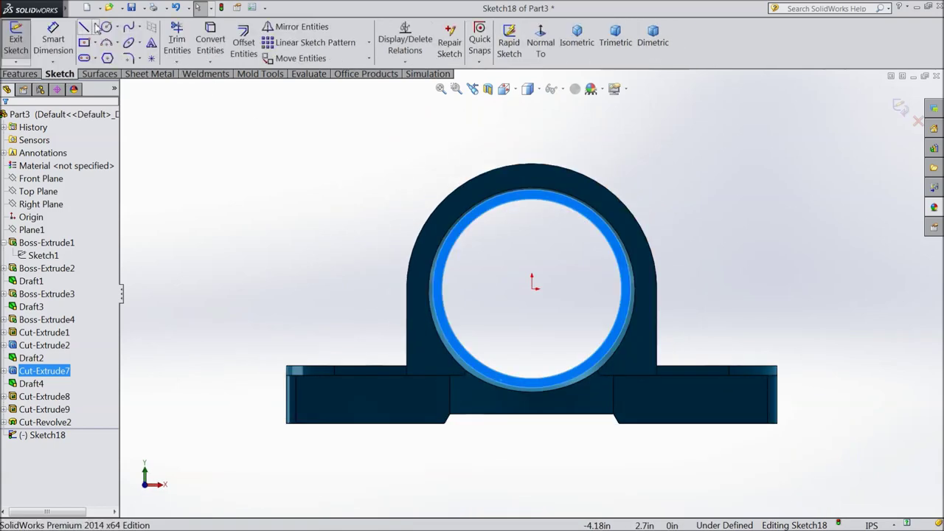
click(95, 27)
click(107, 57)
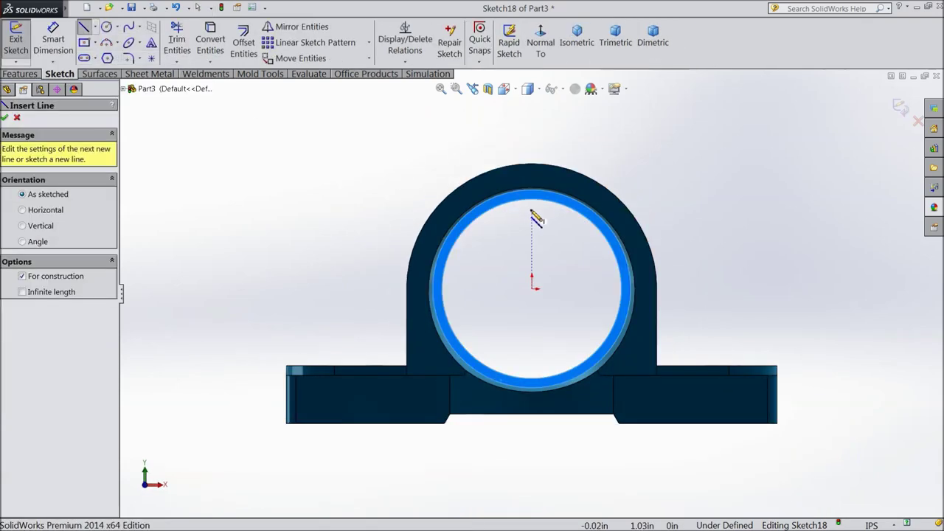
click(531, 209)
click(531, 288)
click(750, 288)
right_click(749, 289)
click(783, 97)
Convert the outer and inner bore edges into sketch geometry.
scroll(600, 271, down, 3)
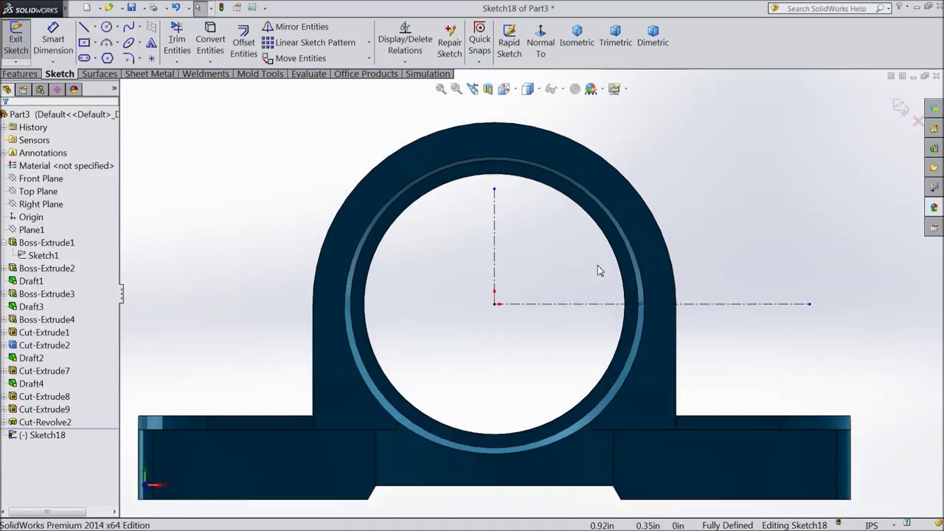
scroll(598, 274, down, 3)
scroll(682, 316, down, 1)
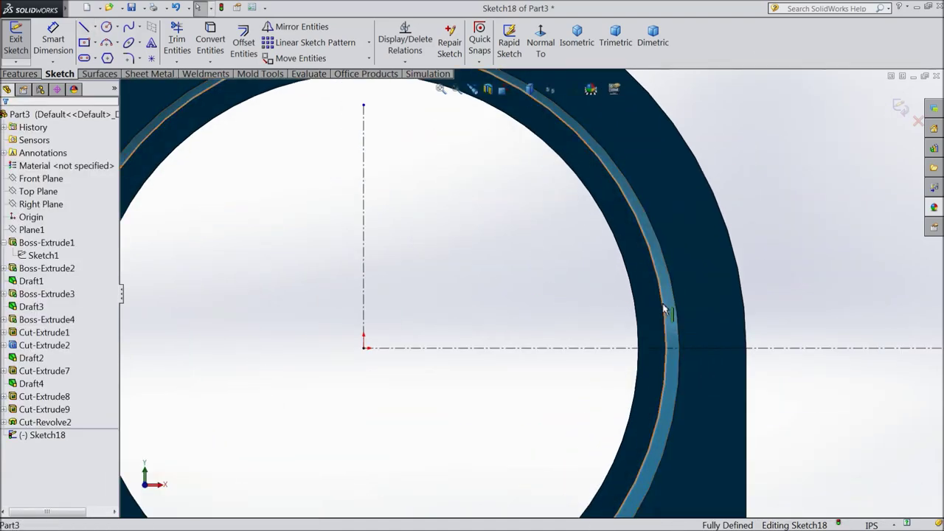
click(663, 310)
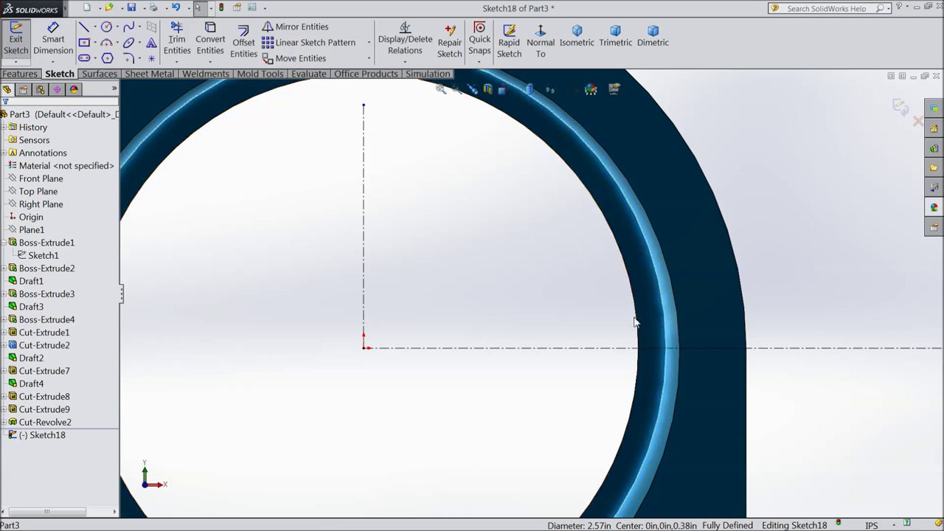
ctrl+click(638, 322)
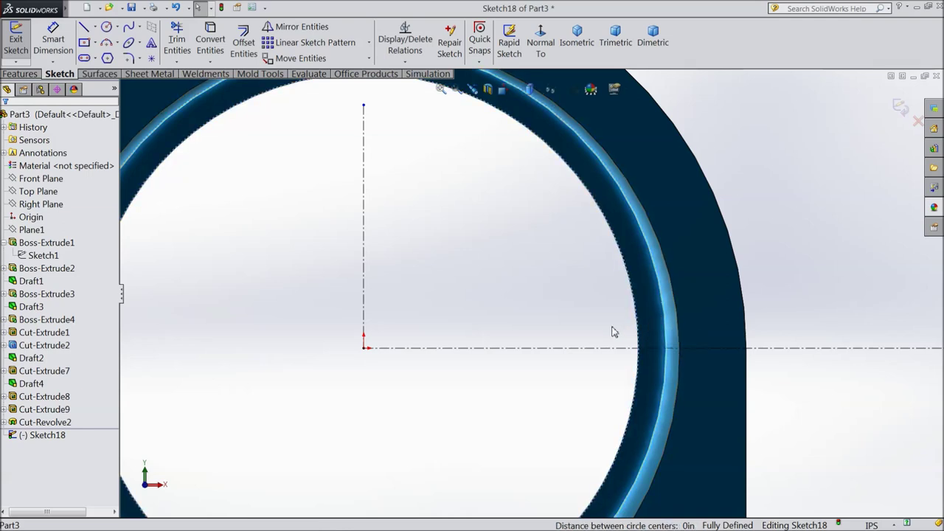
click(210, 48)
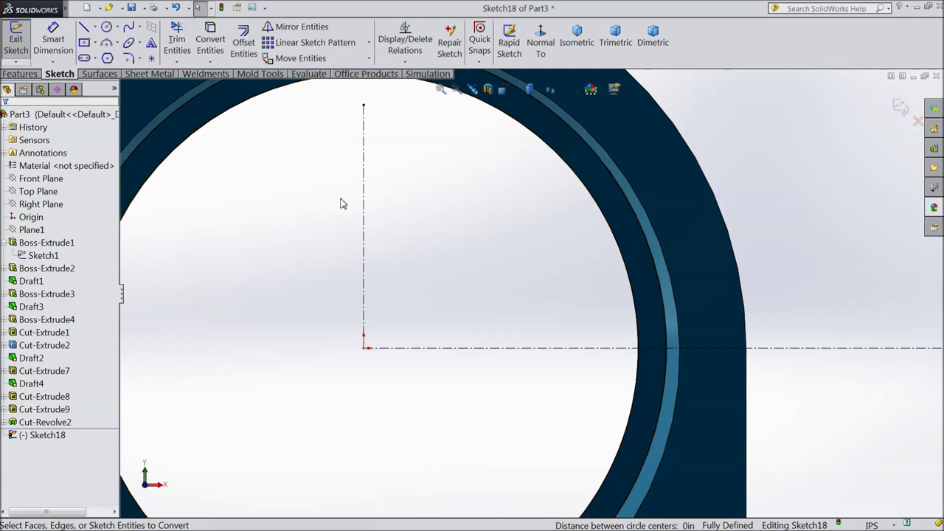
click(85, 28)
mouse_move(525, 325)
middle_down()
mouse_move(495, 332)
mouse_move(509, 354)
mouse_move(545, 332)
mouse_move(543, 293)
mouse_move(482, 337)
mouse_move(489, 312)
mouse_move(542, 349)
mouse_move(550, 343)
mouse_move(534, 352)
middle_up()
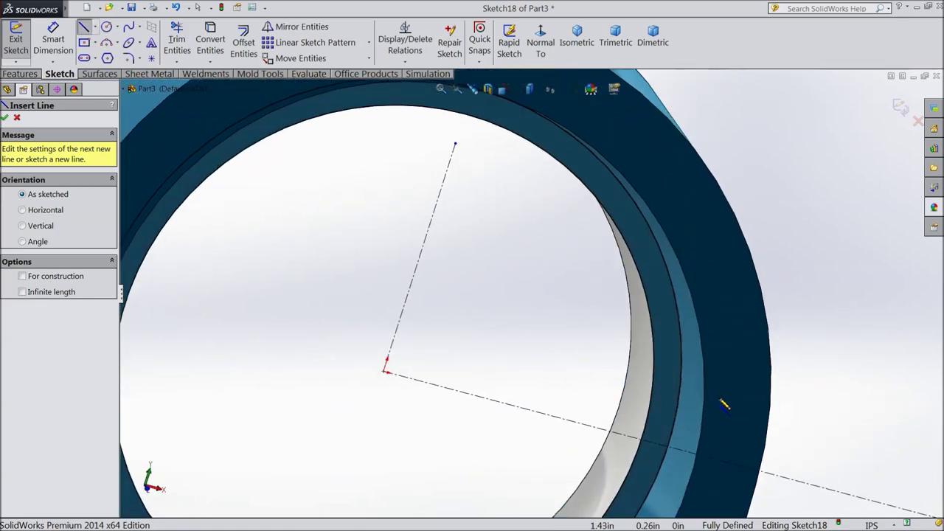
Draw a short horizontal line across the bore ring from the outer arc.
middle_drag(724, 404, 674, 401)
click(543, 44)
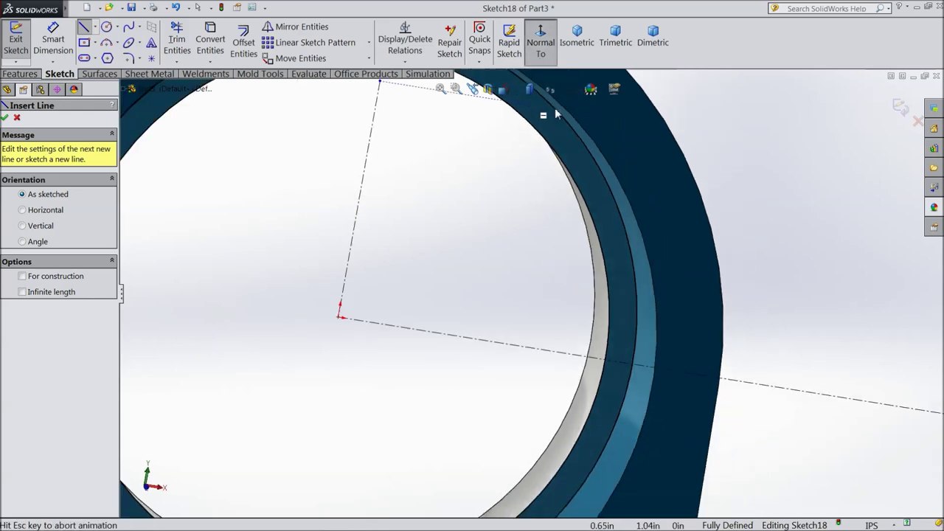
scroll(617, 295, down, 8)
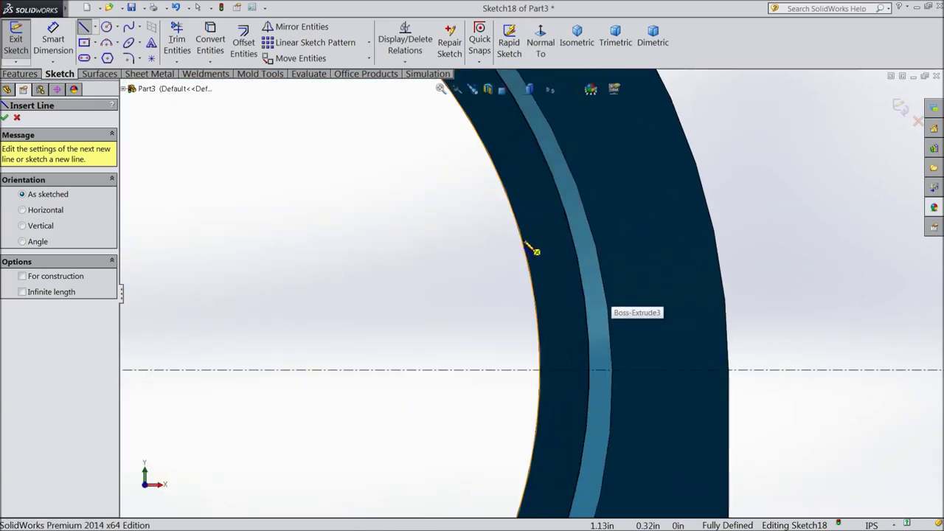
click(525, 242)
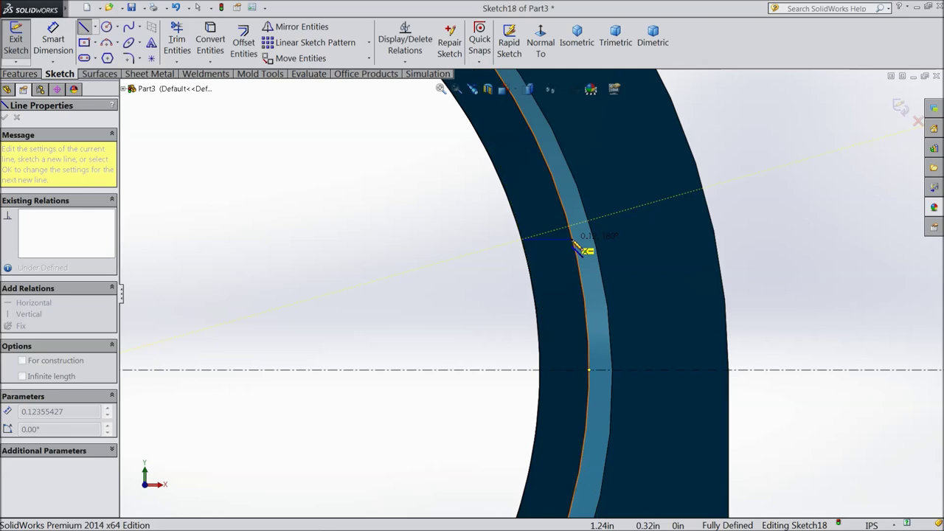
click(575, 240)
right_click(422, 221)
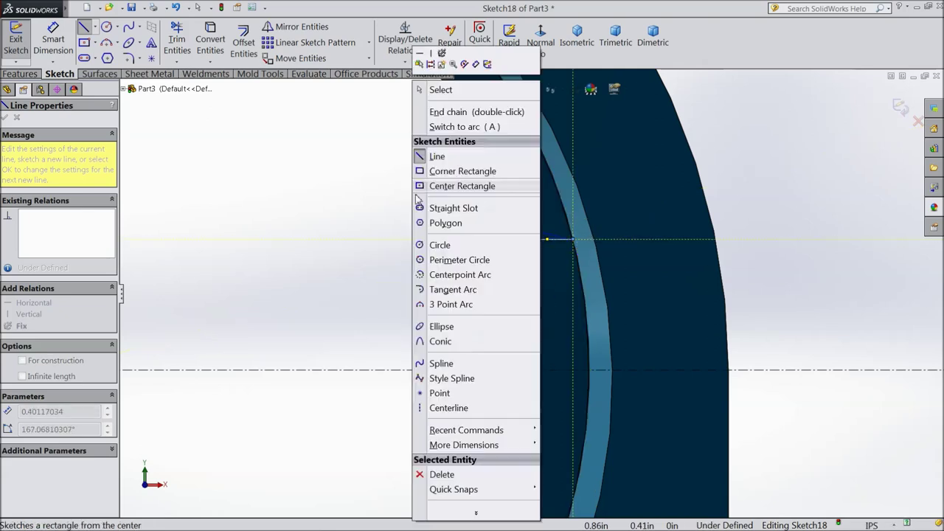
click(442, 90)
Dimension the line 0.5 from the horizontal centerline.
click(59, 40)
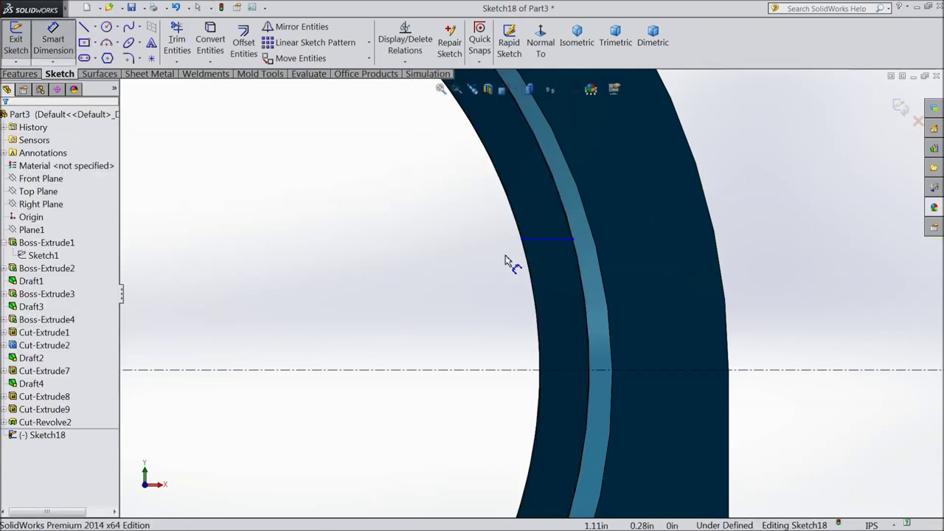
click(557, 245)
click(504, 371)
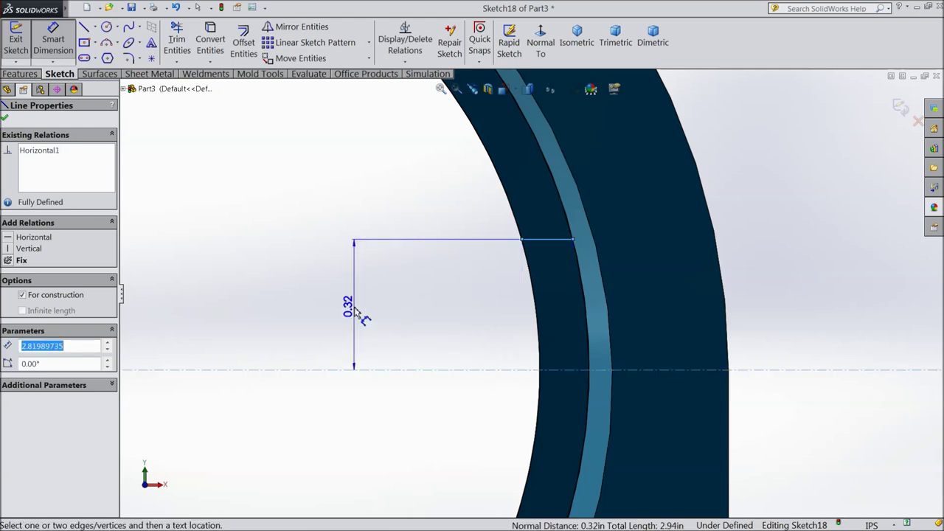
click(356, 312)
text(0.5)
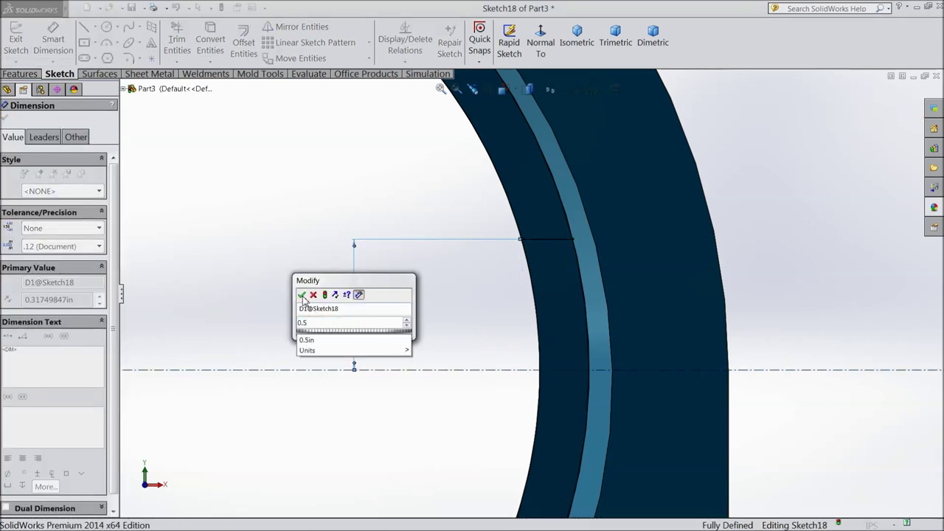
click(301, 295)
Mirror the short top line about the horizontal centerline.
click(295, 26)
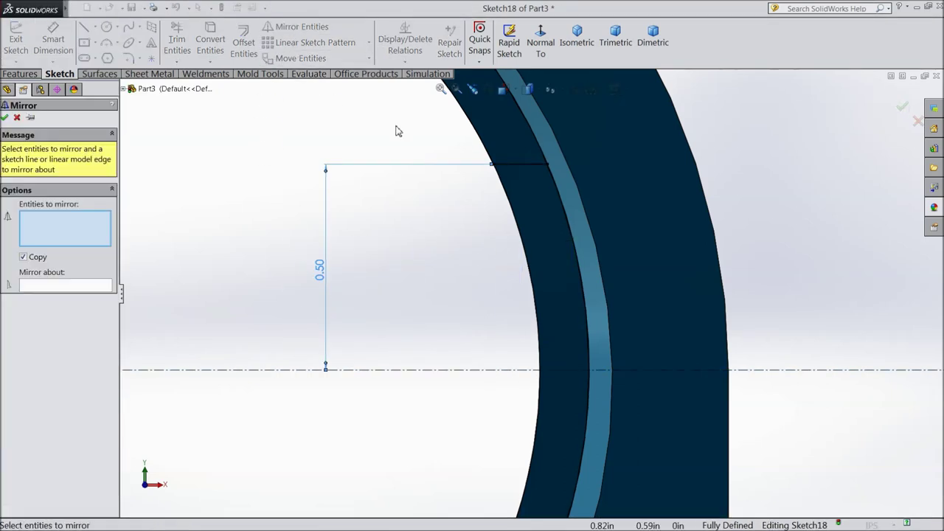
click(517, 165)
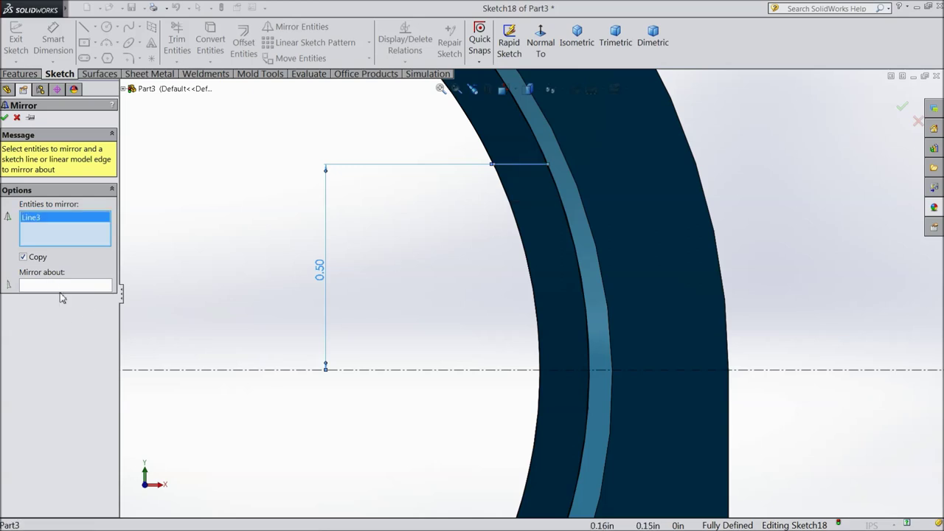
click(83, 289)
click(258, 372)
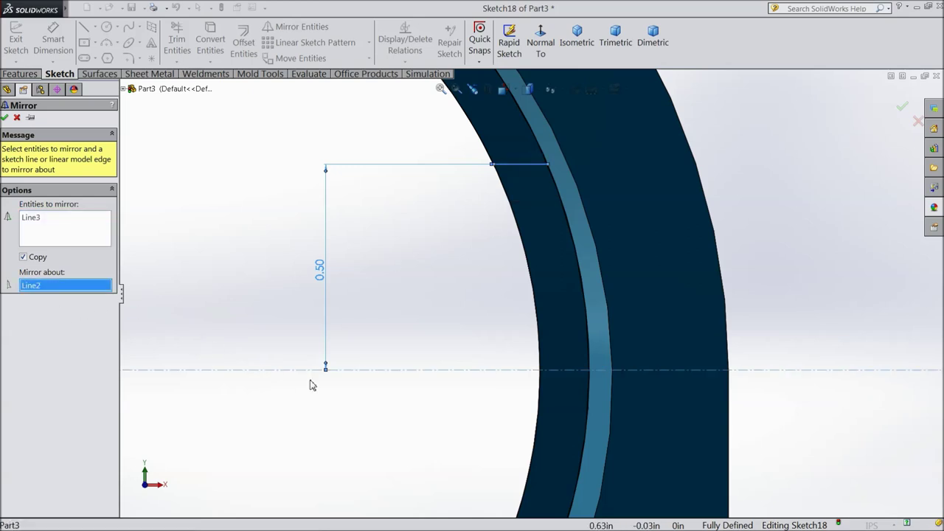
scroll(389, 422, up, 4)
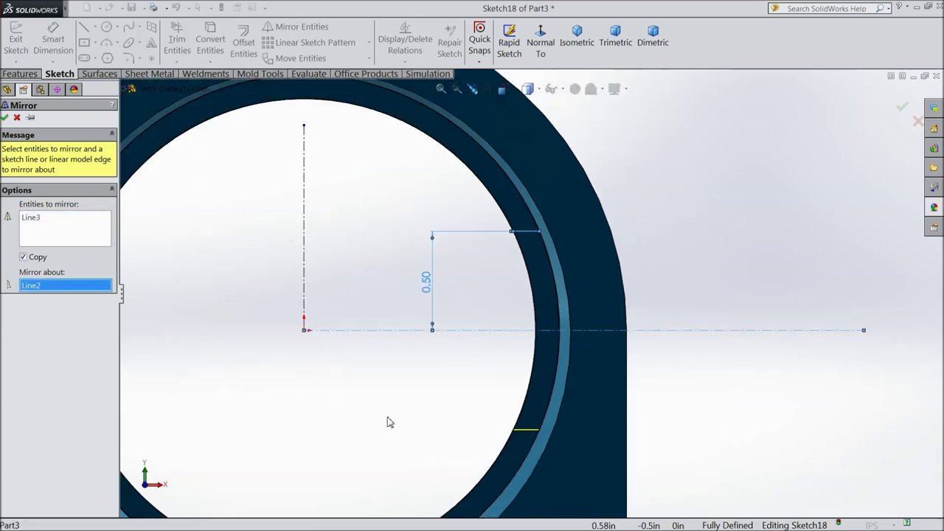
click(4, 117)
click(177, 41)
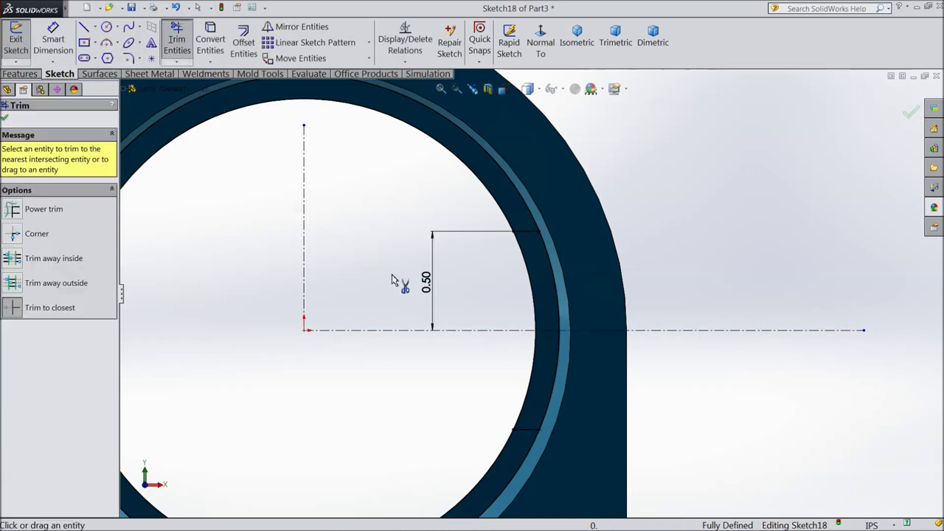
Trim away the unneeded sketch arc.
click(519, 478)
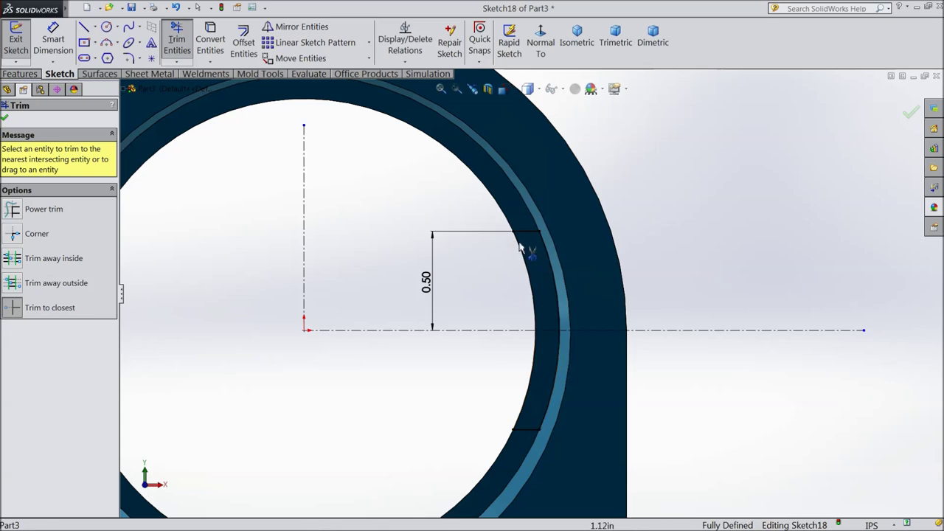
click(4, 117)
scroll(403, 304, up, 5)
middle_drag(404, 304, 415, 346)
scroll(560, 358, down, 4)
click(513, 357)
Mirror Arc3, Line3 and Arc4 about the vertical centerline.
click(290, 28)
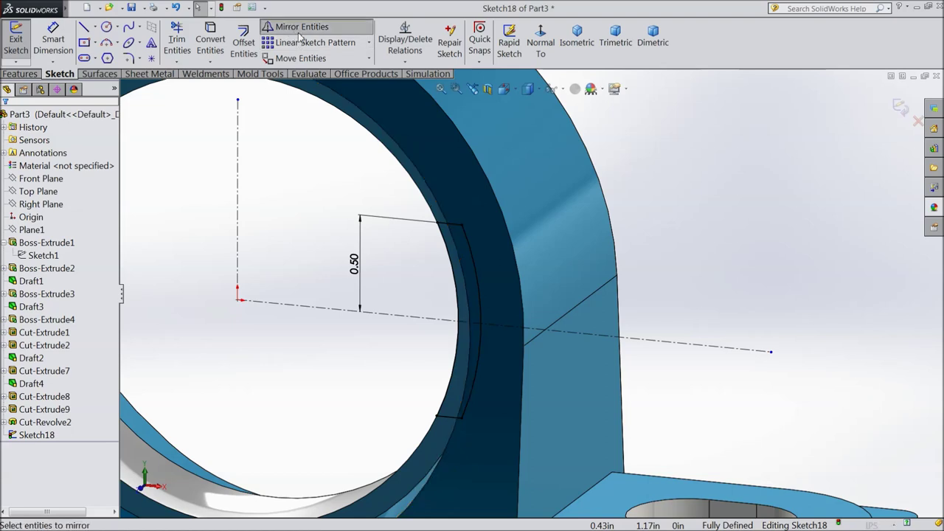
click(478, 305)
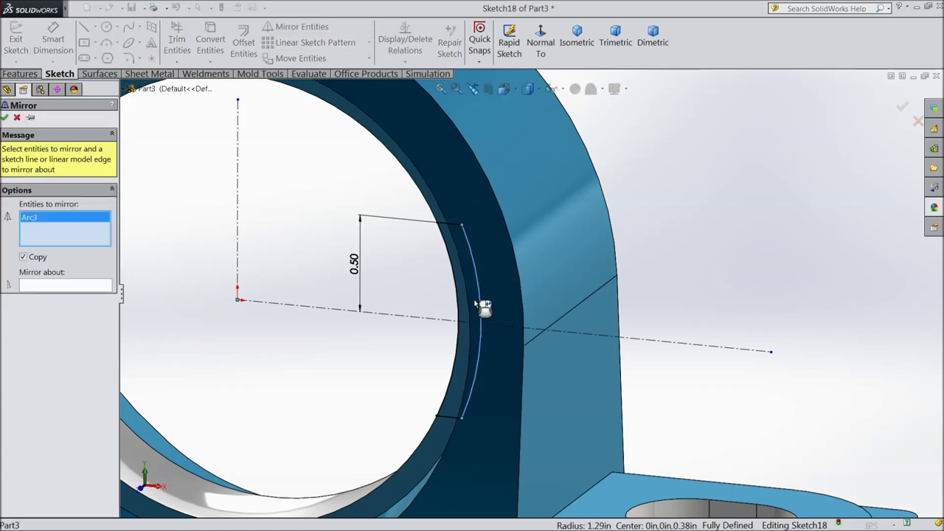
click(457, 228)
click(450, 260)
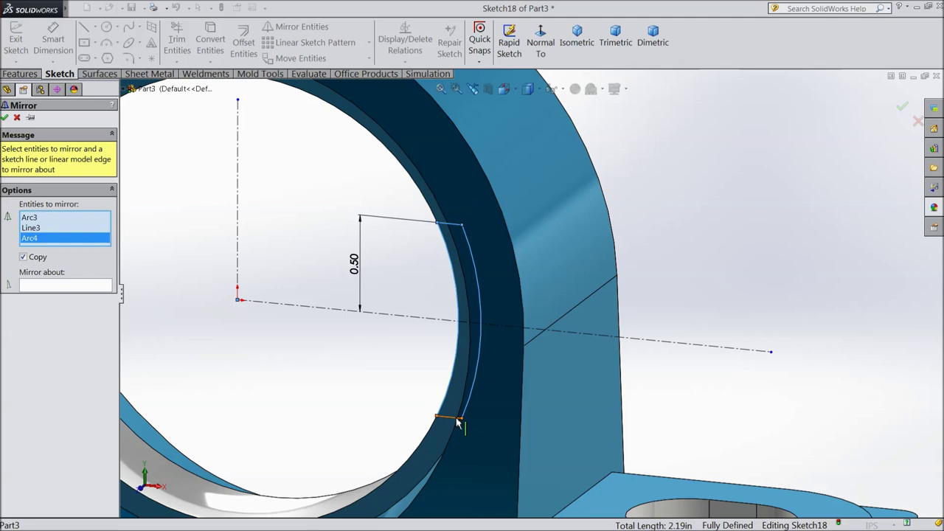
key(z)
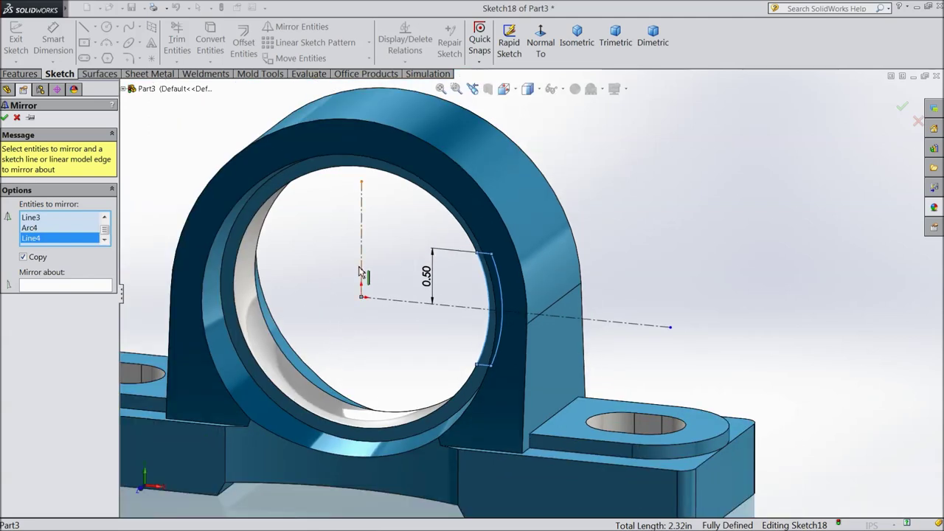
click(83, 294)
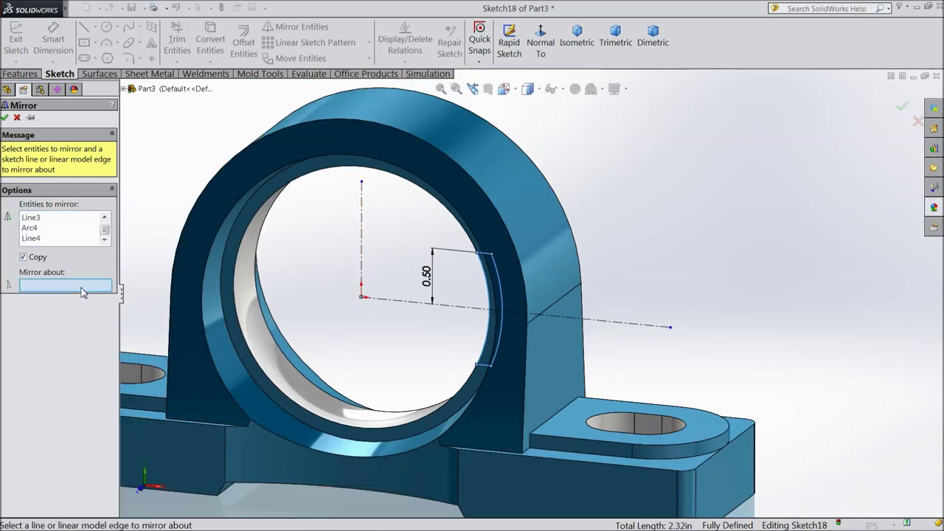
click(362, 266)
click(6, 118)
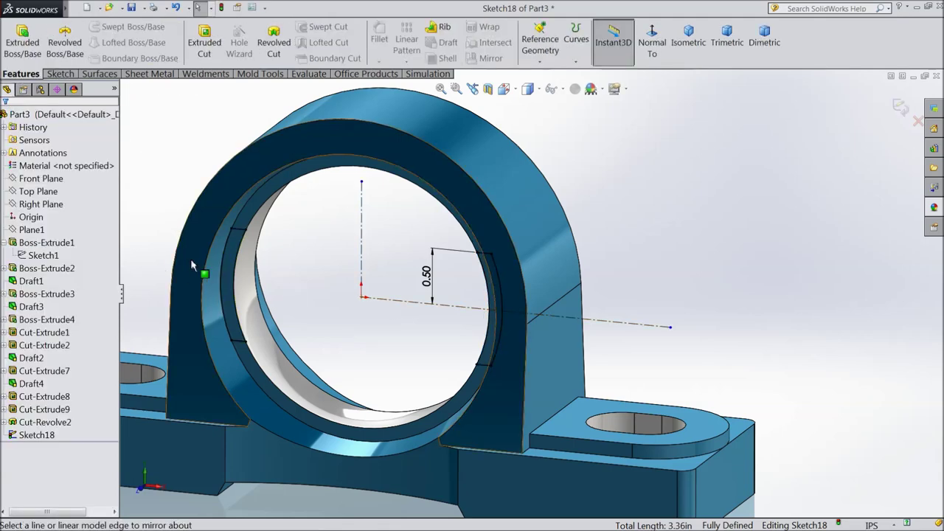
click(204, 42)
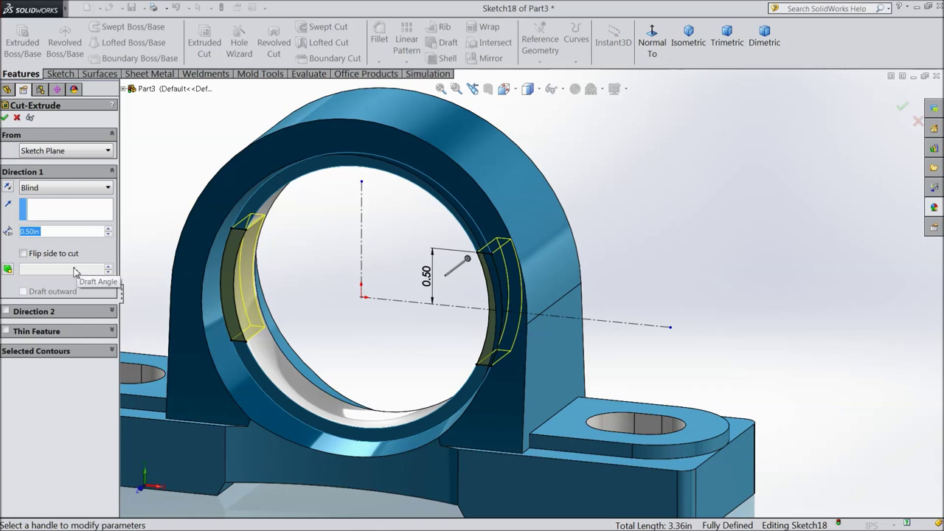
Cut both slot profiles to a blind depth of 0.375 in, creating Cut-Extrude10.
text(0.375)
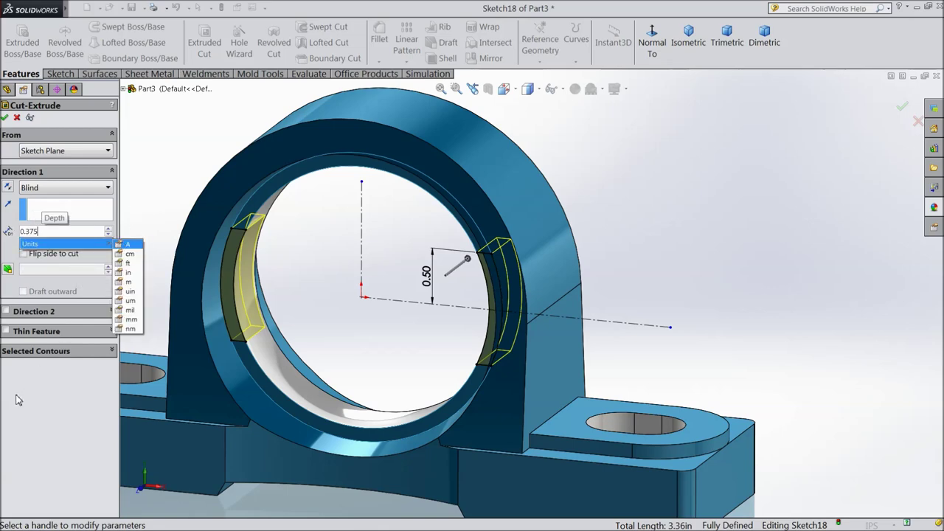
key(Return)
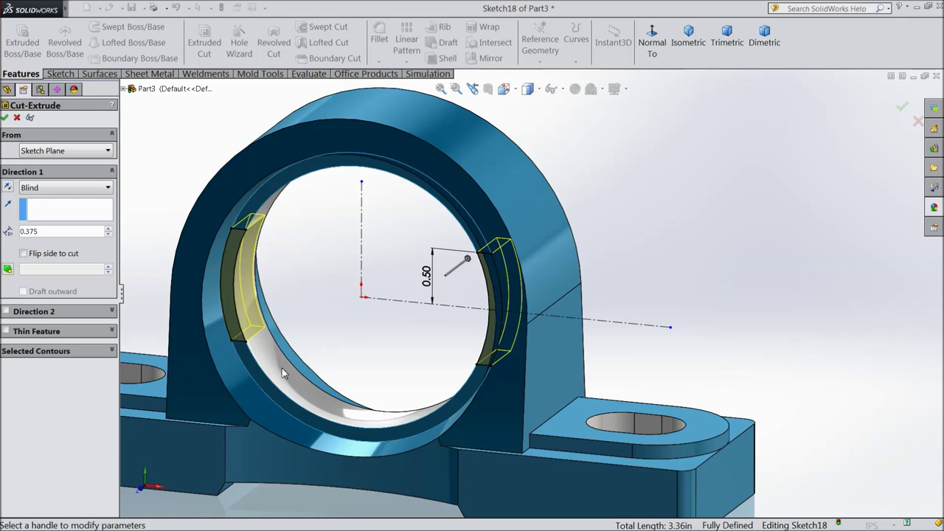
click(6, 118)
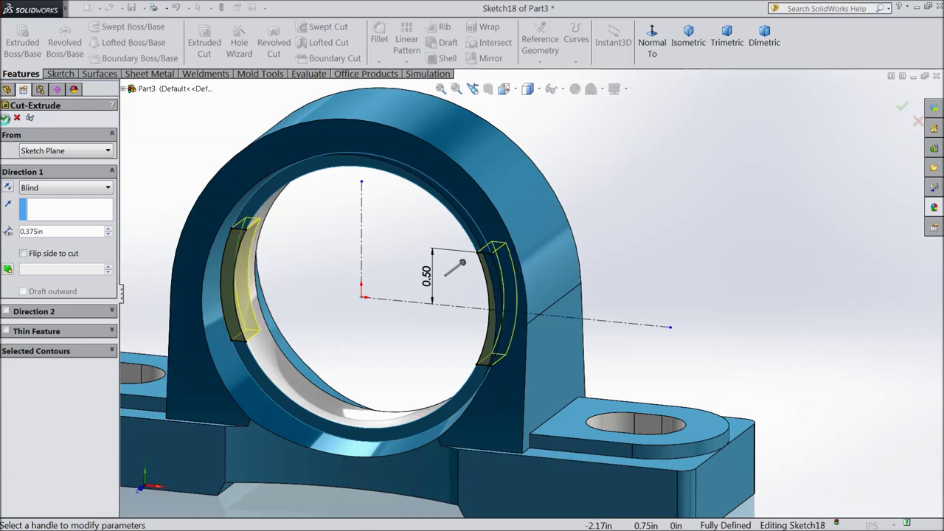
mouse_move(337, 318)
middle_down()
mouse_move(347, 302)
mouse_move(354, 320)
mouse_move(305, 301)
mouse_move(341, 318)
mouse_move(339, 332)
middle_up()
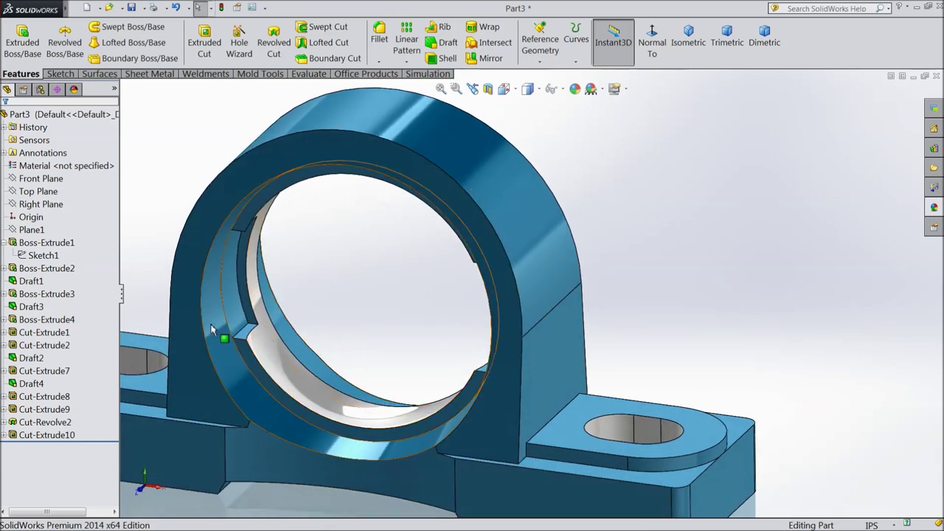
click(443, 44)
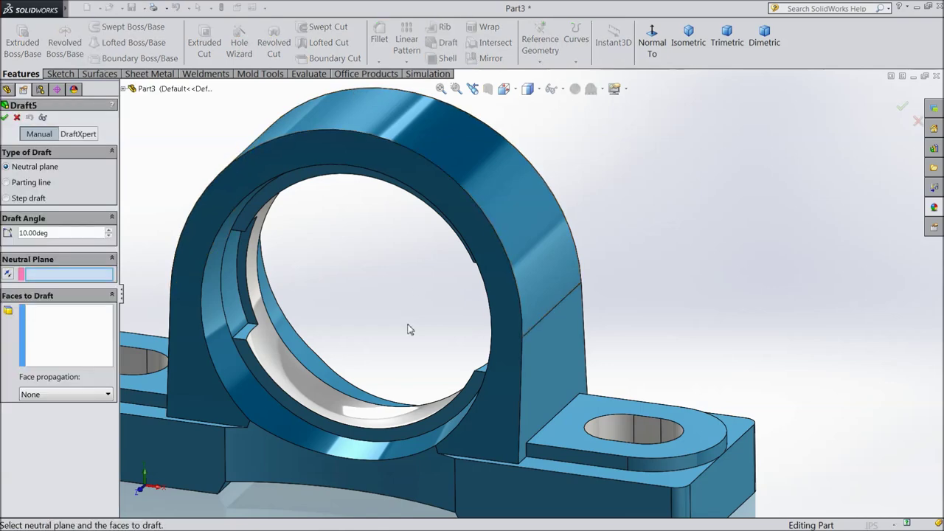
Draft the two slot faces at 6° using the lower ring face as the neutral plane.
scroll(355, 369, down, 3)
click(256, 384)
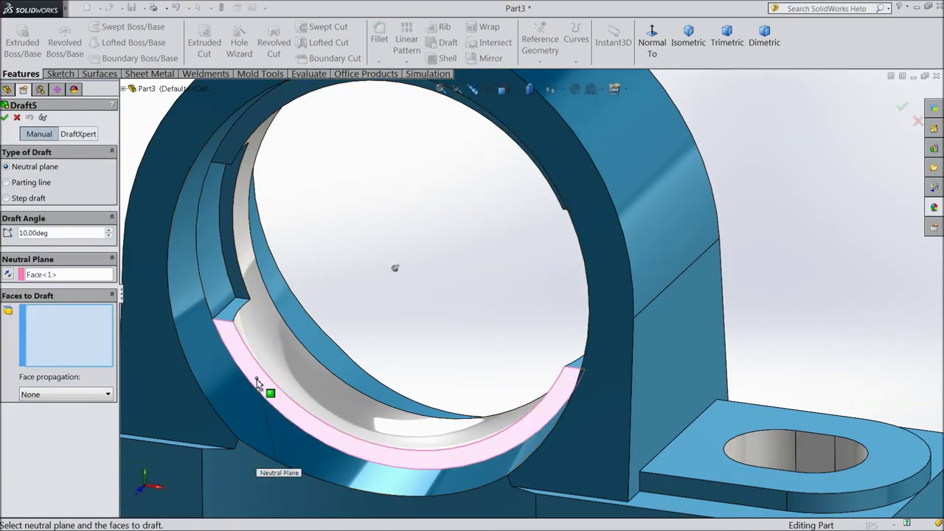
click(209, 254)
middle_drag(211, 258, 516, 292)
click(542, 297)
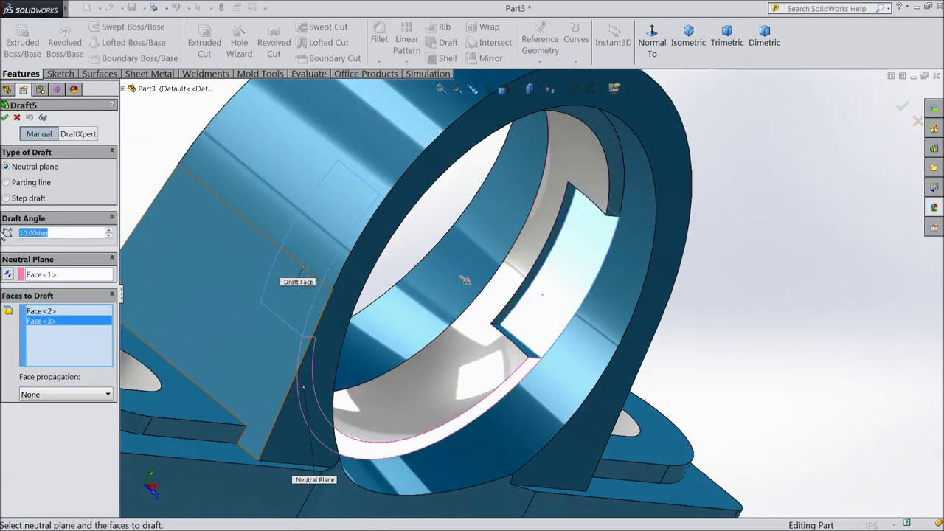
text(6)
key(Return)
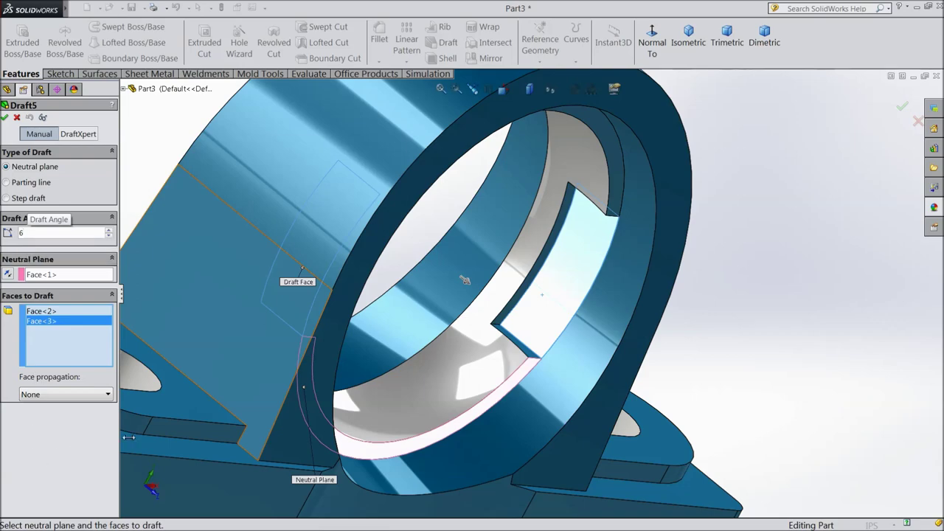
middle_drag(802, 337, 186, 202)
click(5, 117)
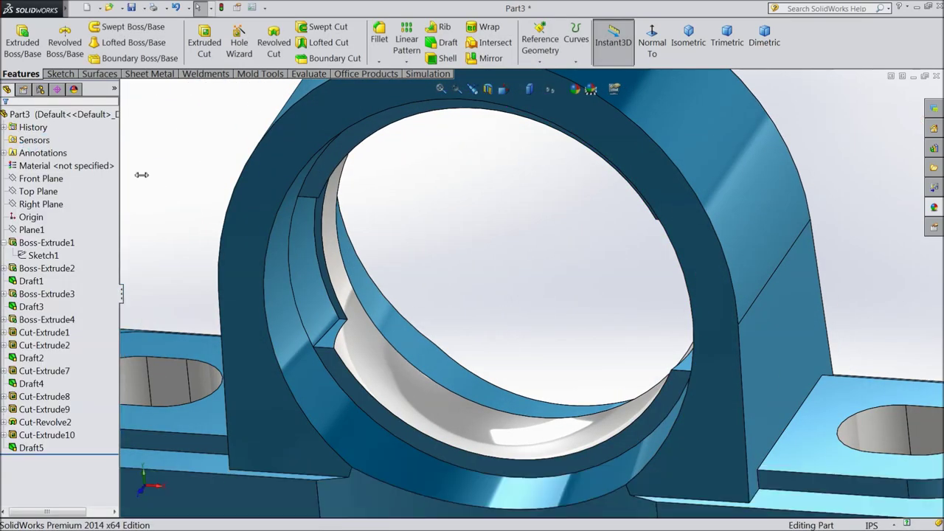
middle_drag(295, 272, 321, 308)
key(f)
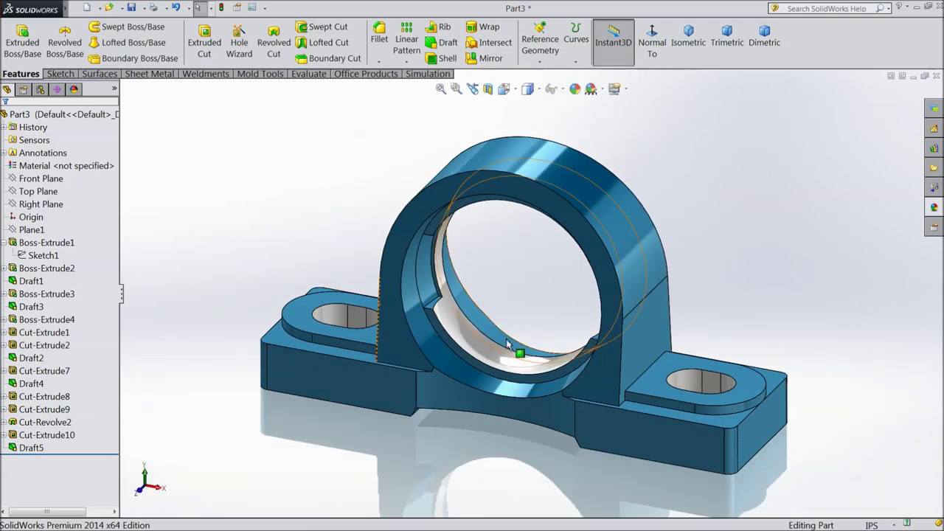
Start a fillet on the base's curved edge, correcting the radius from 0.625 to 0.0625in.
click(381, 43)
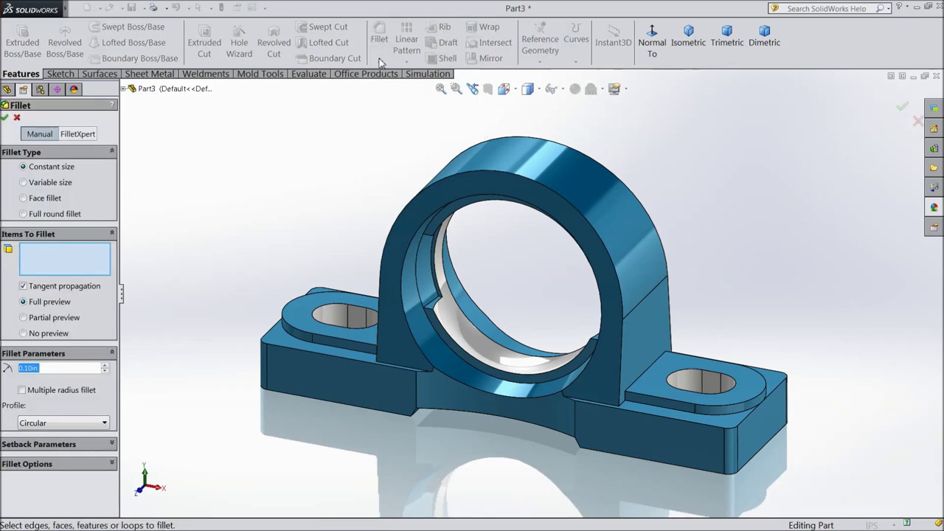
text(0.625)
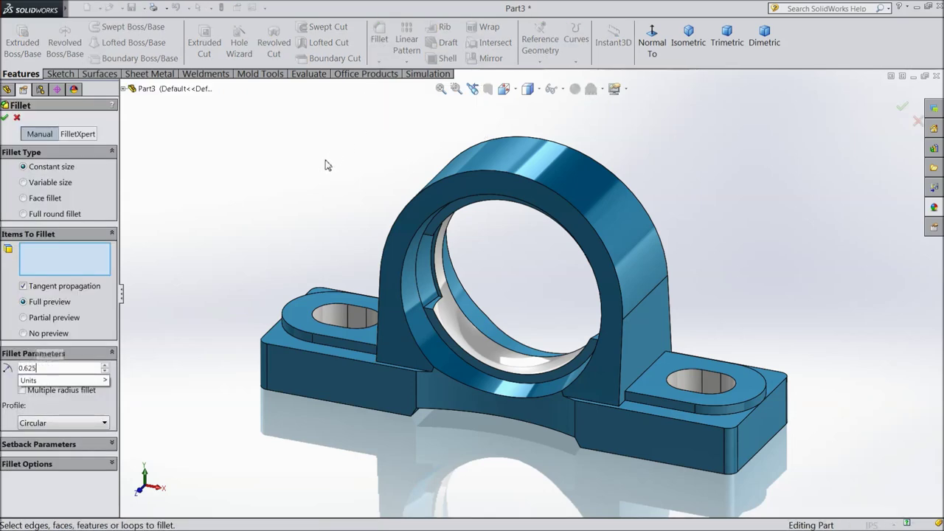
key(Return)
scroll(483, 343, down, 3)
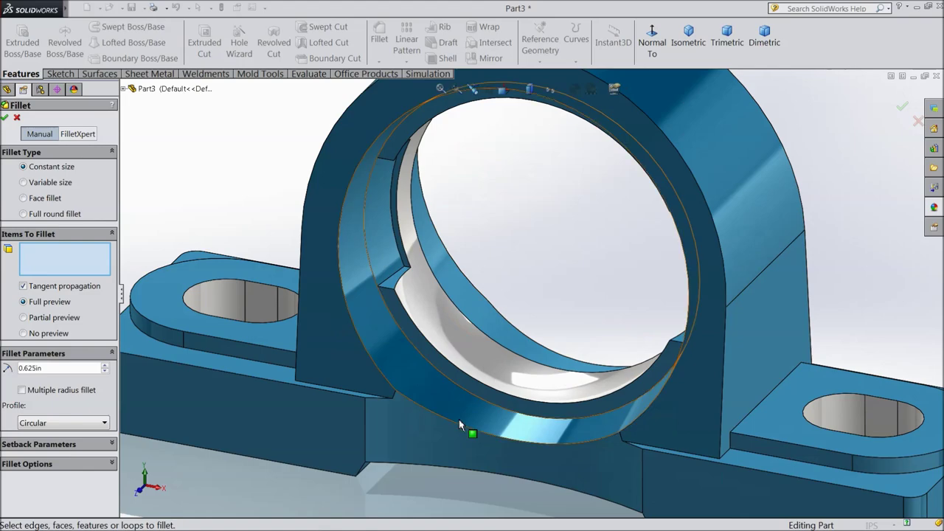
click(445, 472)
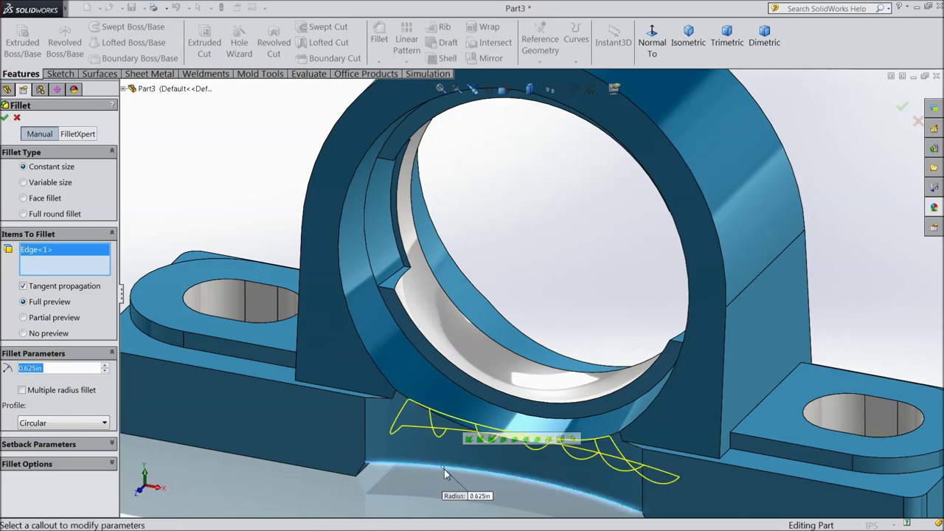
middle_drag(418, 488, 419, 466)
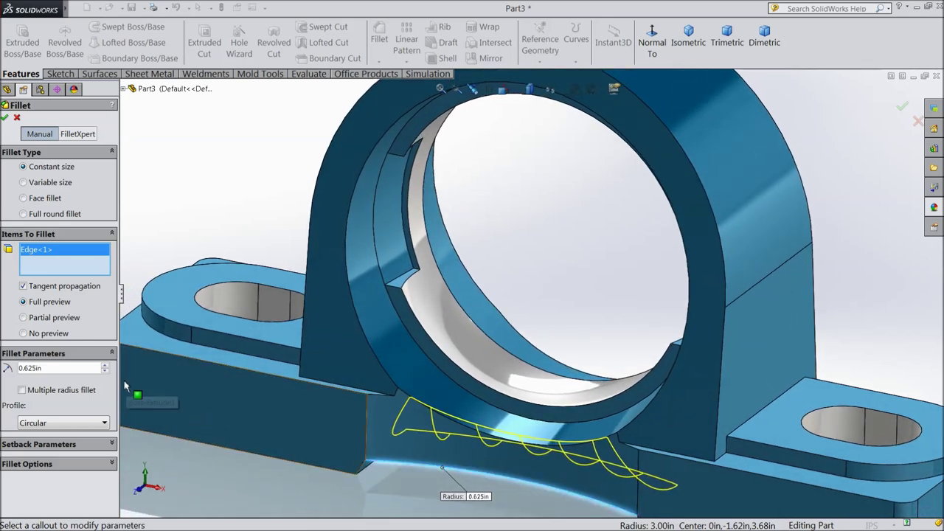
click(25, 368)
text(0)
middle_drag(347, 435, 363, 446)
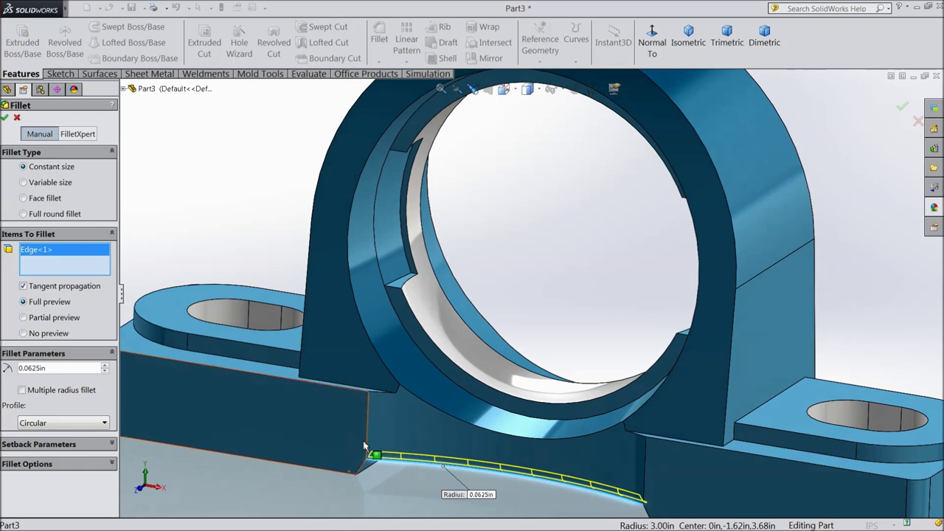
Add the bearing ring's circular, outer front and inner edges to the fillet.
click(425, 402)
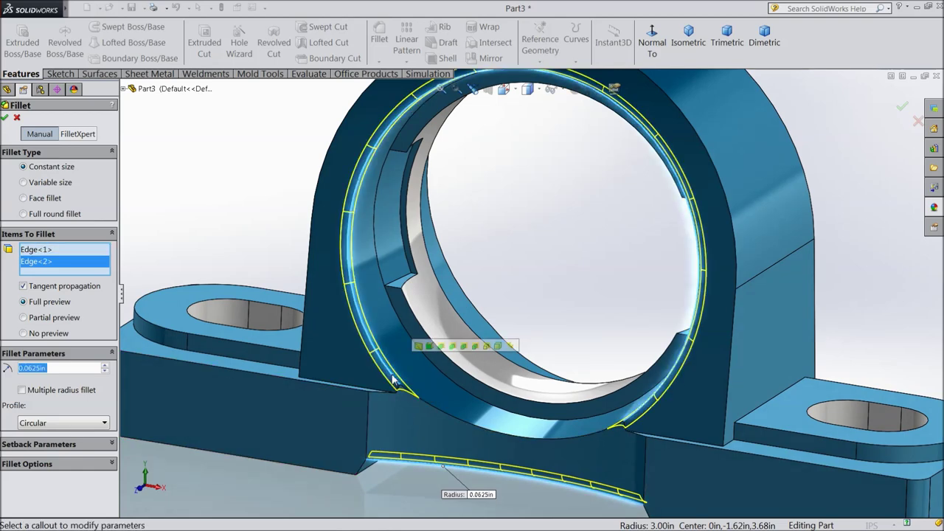
click(434, 403)
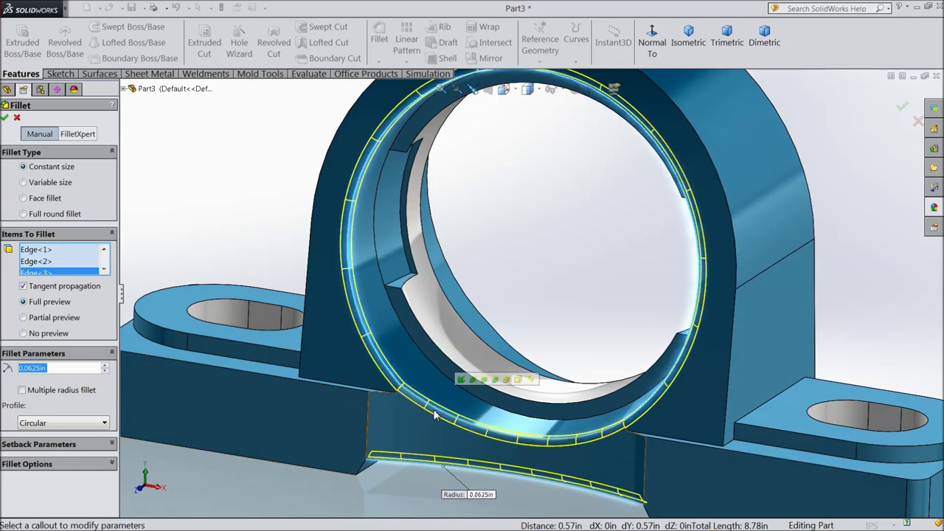
click(433, 369)
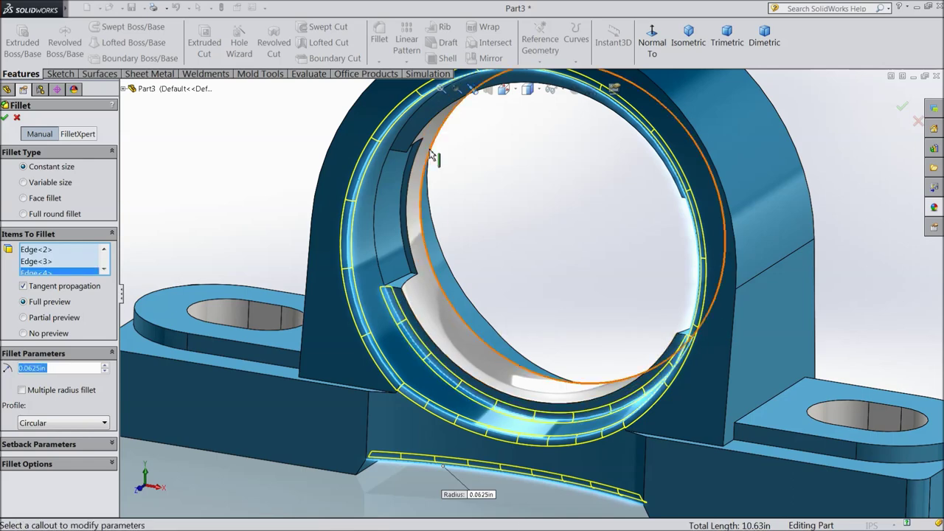
click(410, 125)
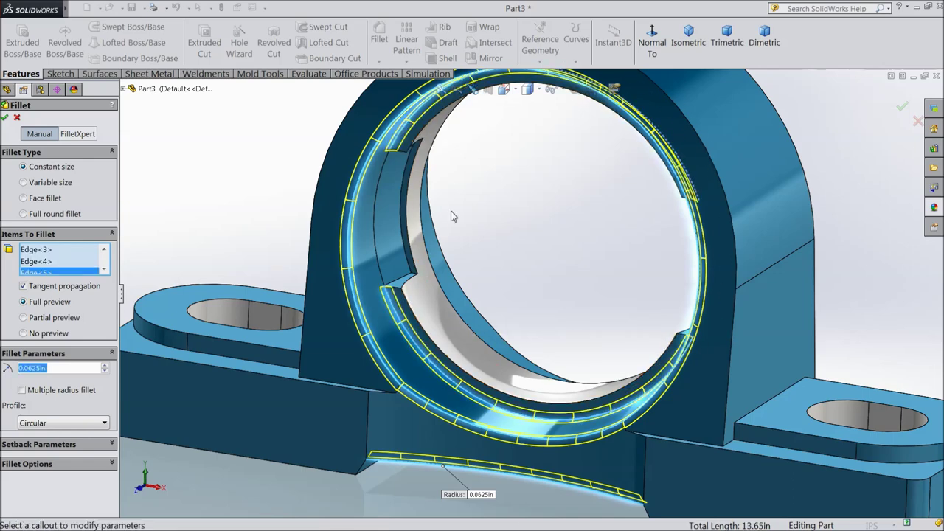
key(f)
Add the base cutout, outer ring and bore edges, then apply the 0.0625in fillets.
middle_drag(521, 267, 383, 313)
scroll(610, 362, down, 3)
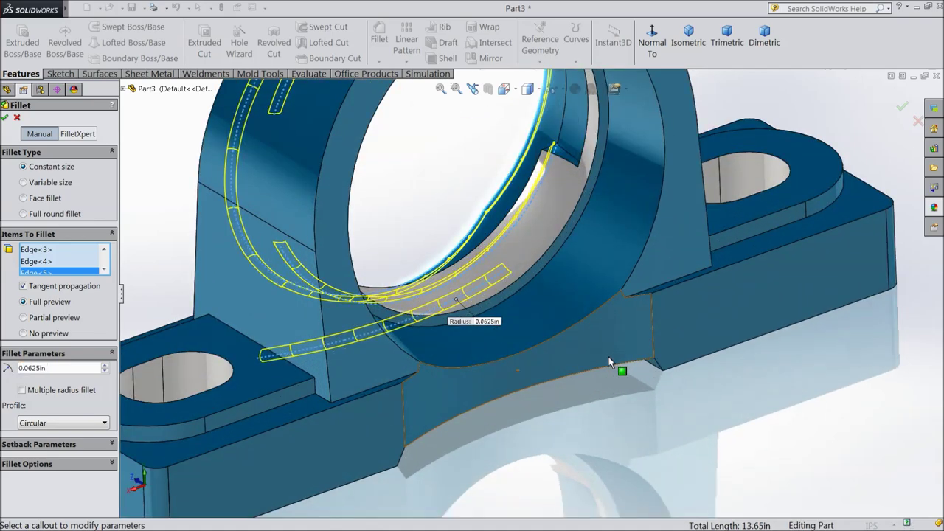
click(564, 382)
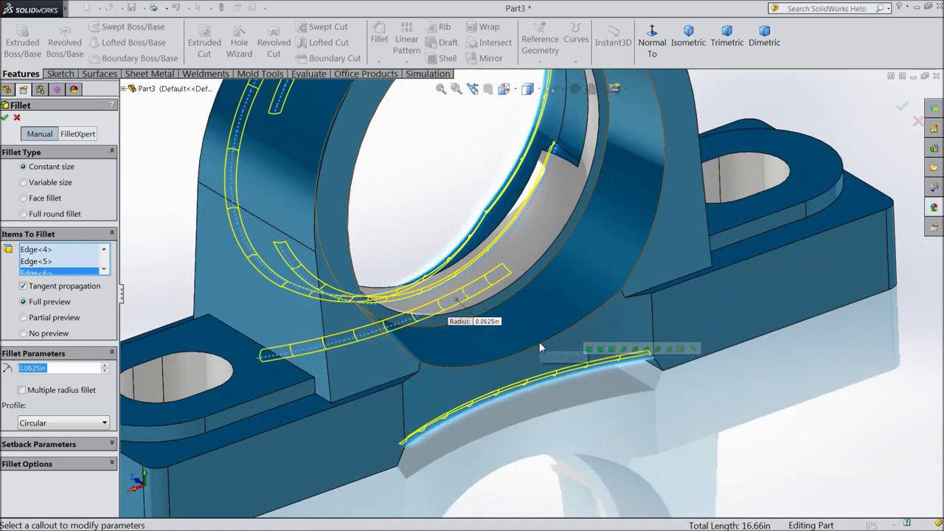
click(542, 347)
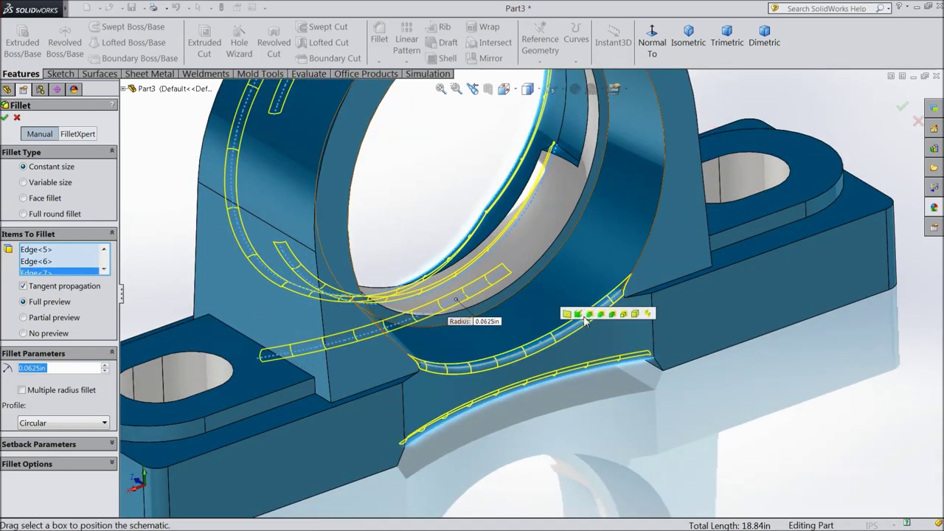
click(652, 238)
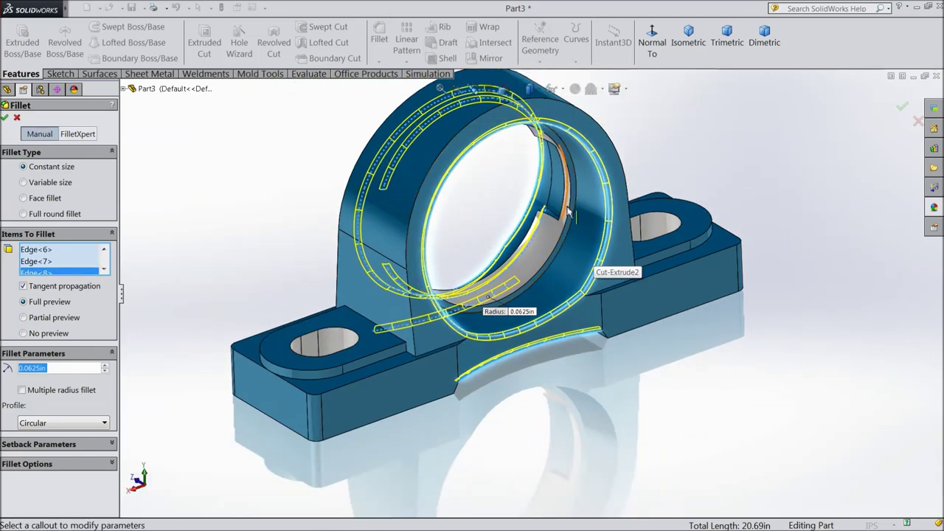
middle_drag(595, 256, 576, 246)
scroll(543, 279, down, 3)
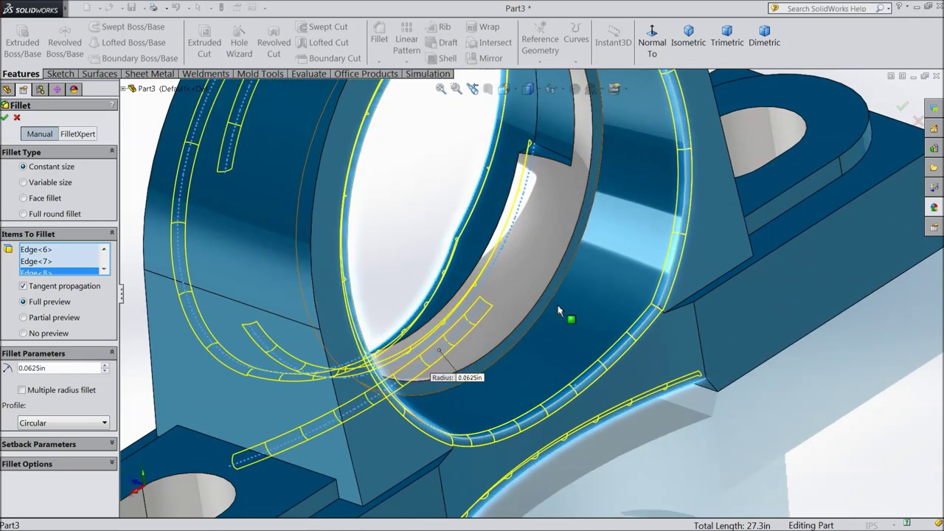
click(552, 310)
scroll(553, 316, up, 5)
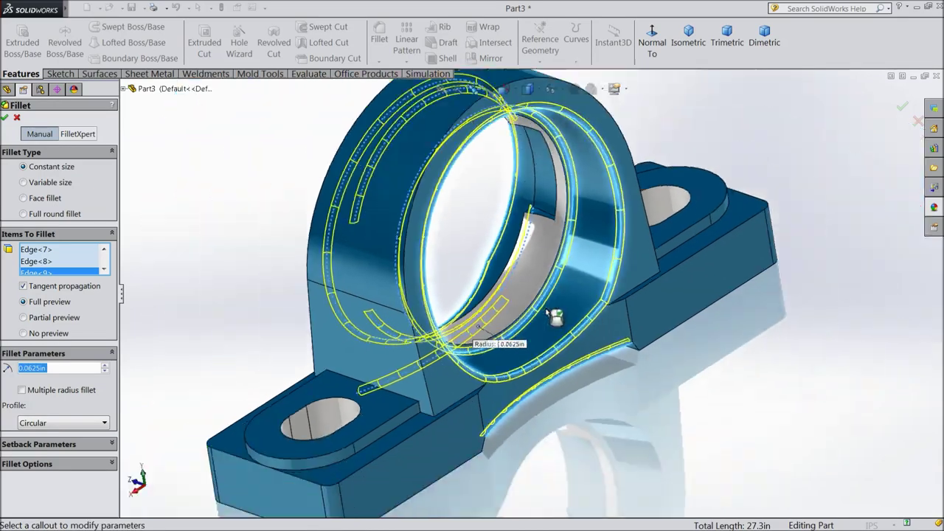
middle_drag(441, 304, 133, 207)
click(5, 119)
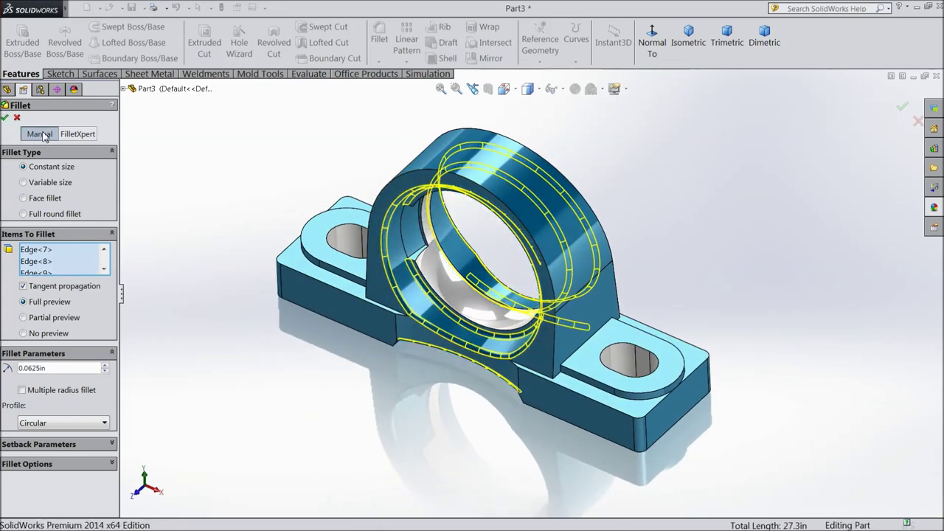
Fillet the four vertical base step edges with a 0.0125in radius.
click(380, 42)
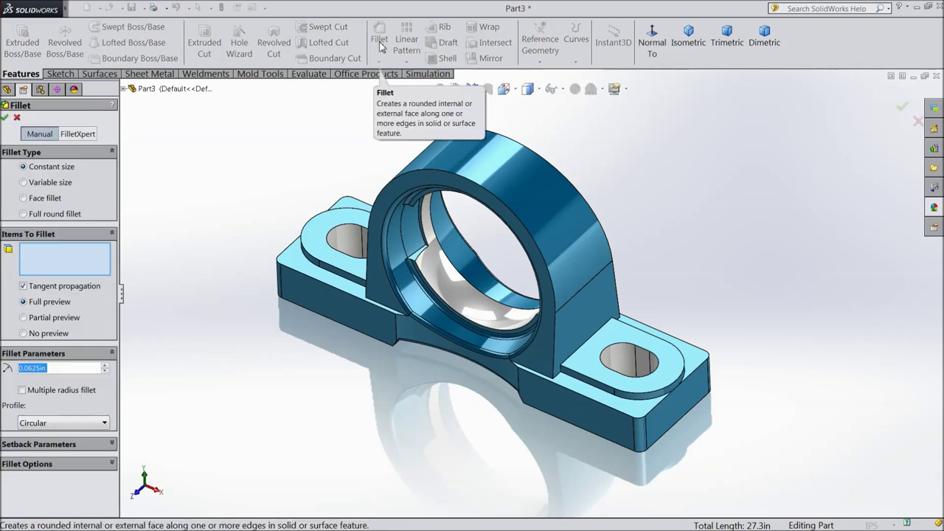
text(0)
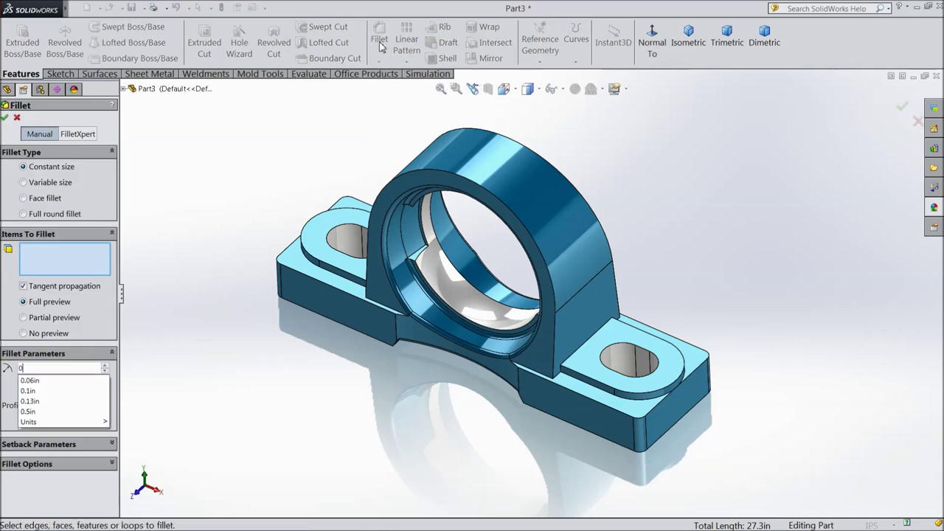
text(.0125)
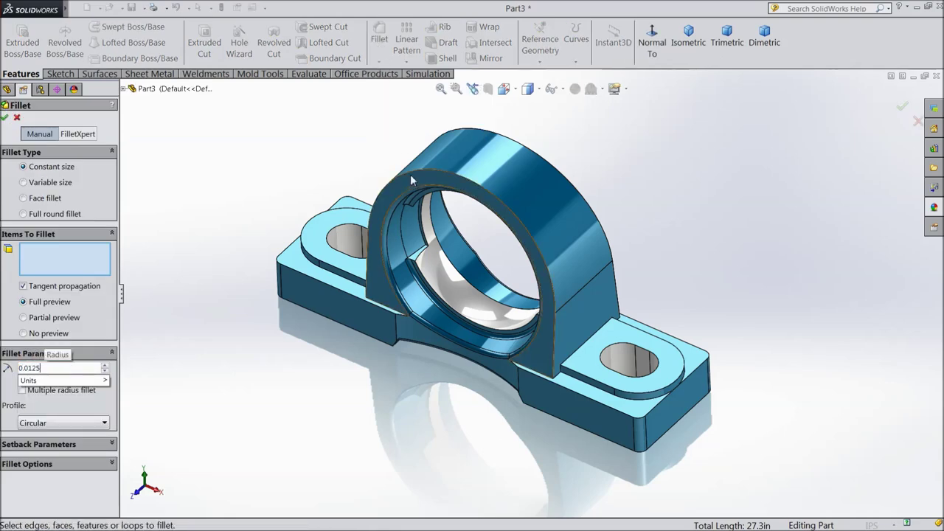
key(Return)
scroll(441, 367, down, 3)
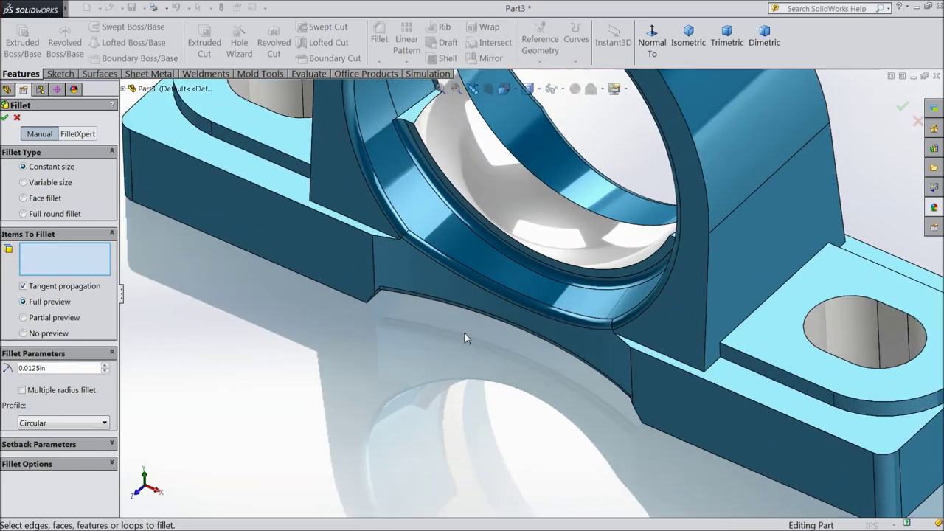
click(374, 270)
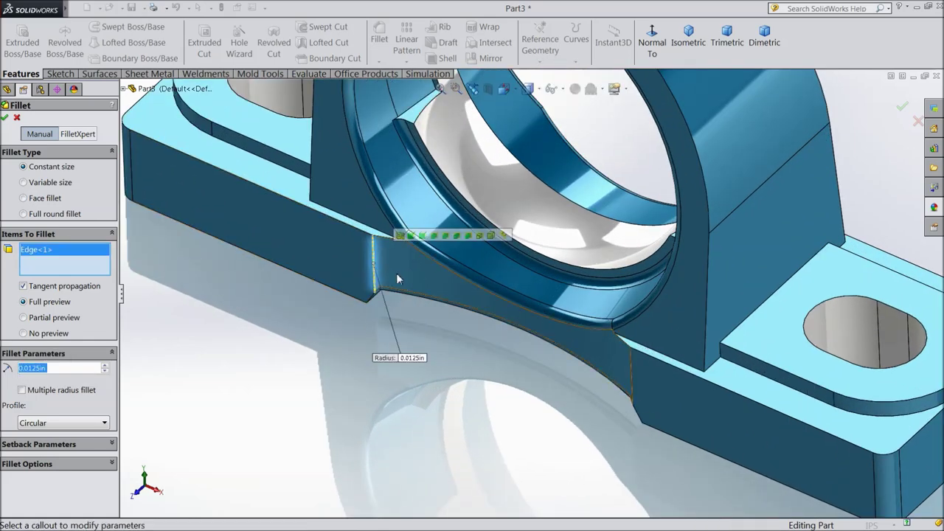
scroll(652, 381, down, 3)
click(611, 366)
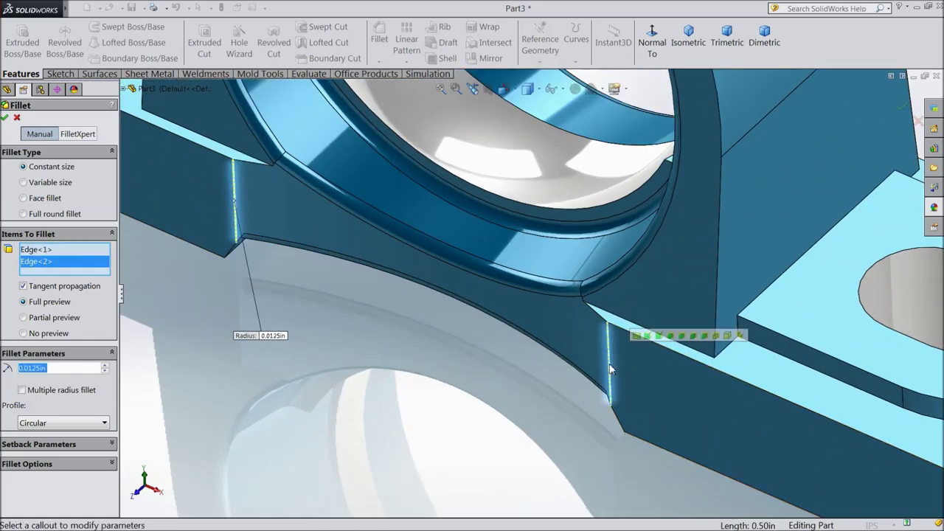
scroll(498, 376, up, 4)
middle_drag(499, 378, 331, 435)
scroll(454, 334, down, 5)
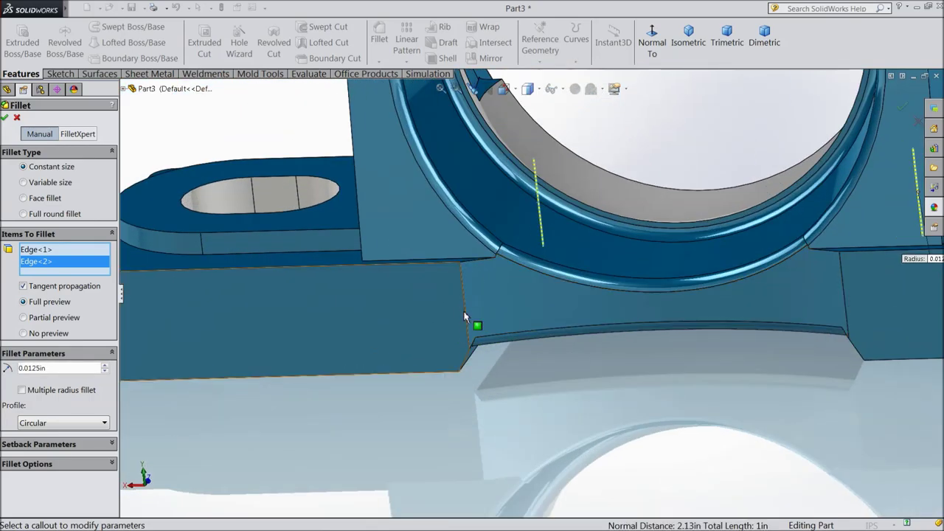
click(466, 316)
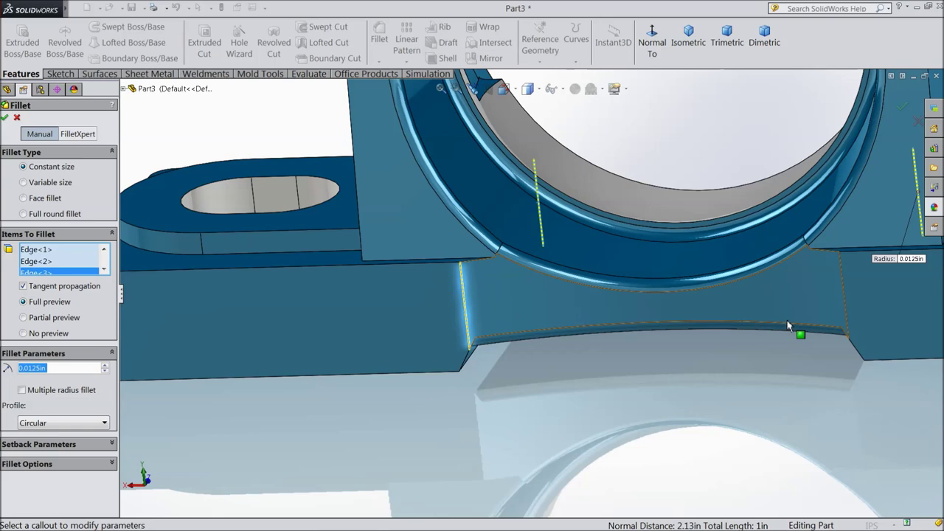
click(842, 308)
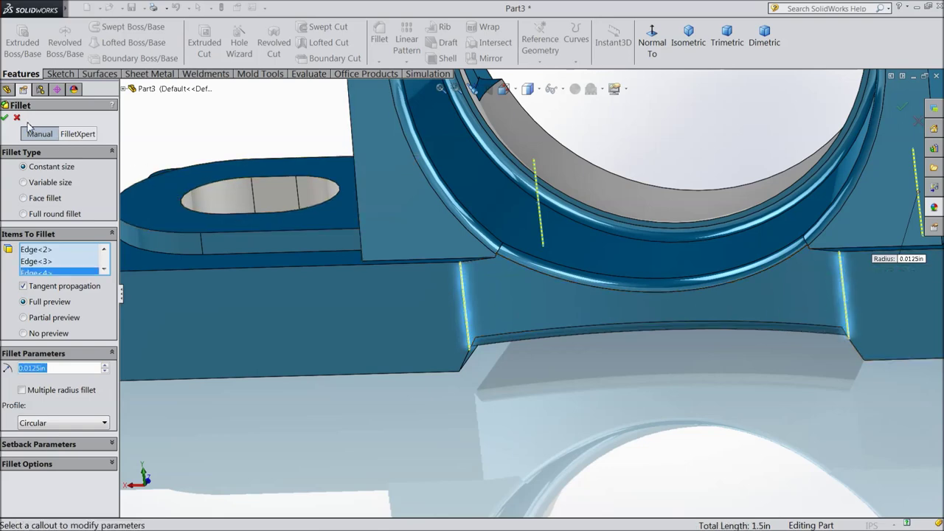
click(5, 118)
Orbit around the whole part and begin a new 0.0625in fillet.
scroll(344, 280, up, 5)
middle_drag(344, 280, 489, 362)
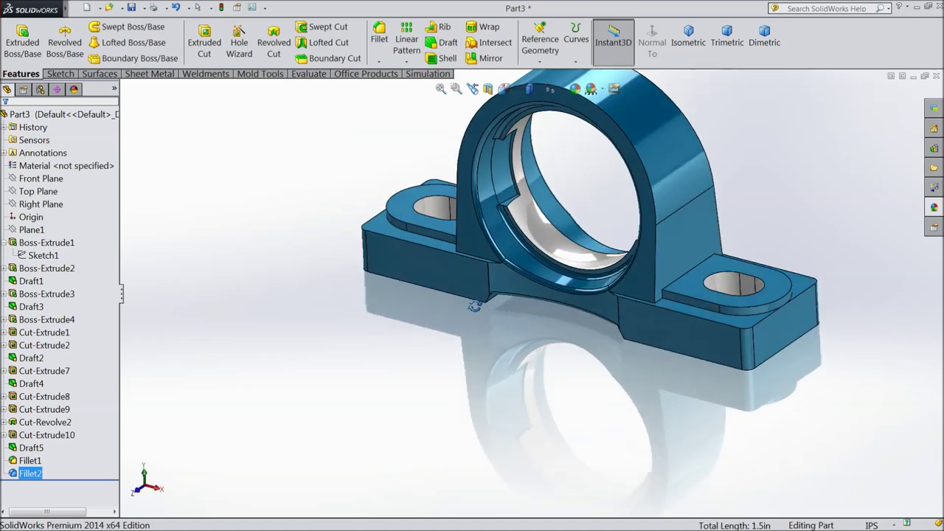
scroll(474, 320, up, 3)
scroll(538, 312, down, 3)
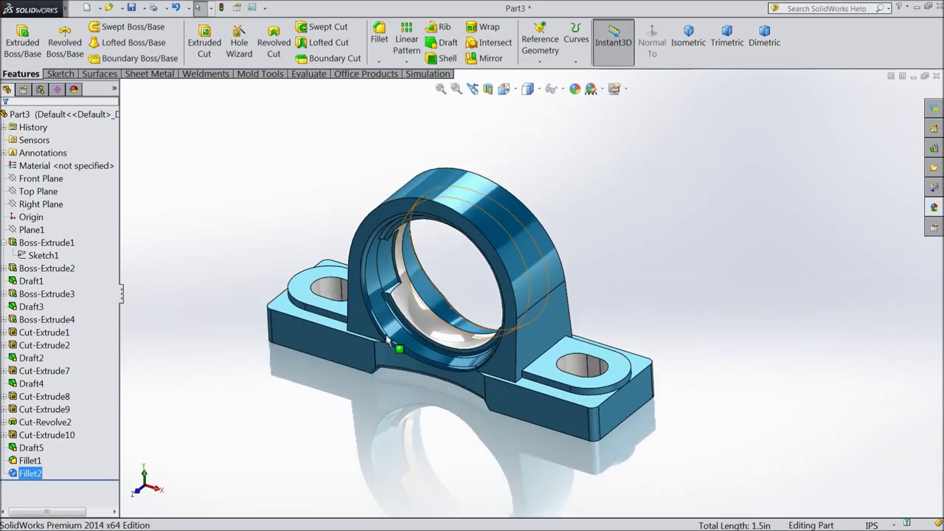
middle_drag(499, 253, 497, 285)
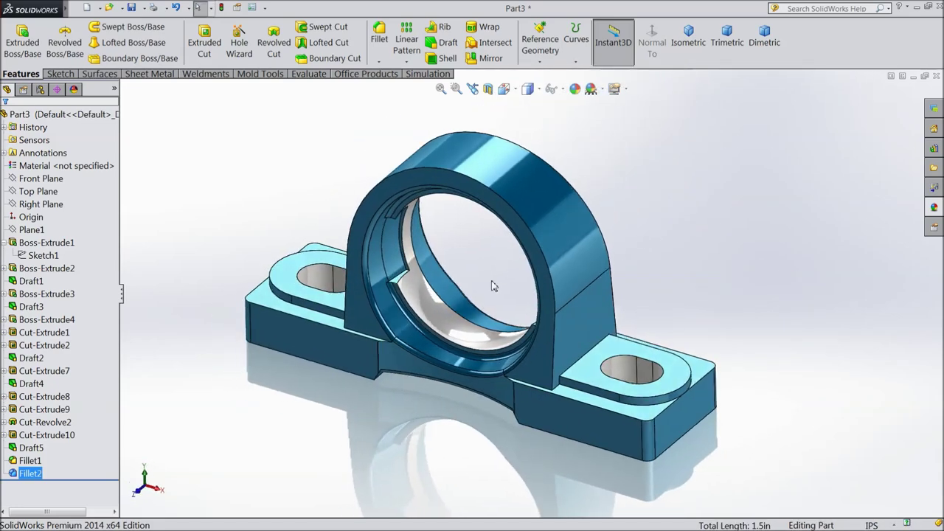
scroll(487, 295, down, 2)
scroll(579, 326, down, 2)
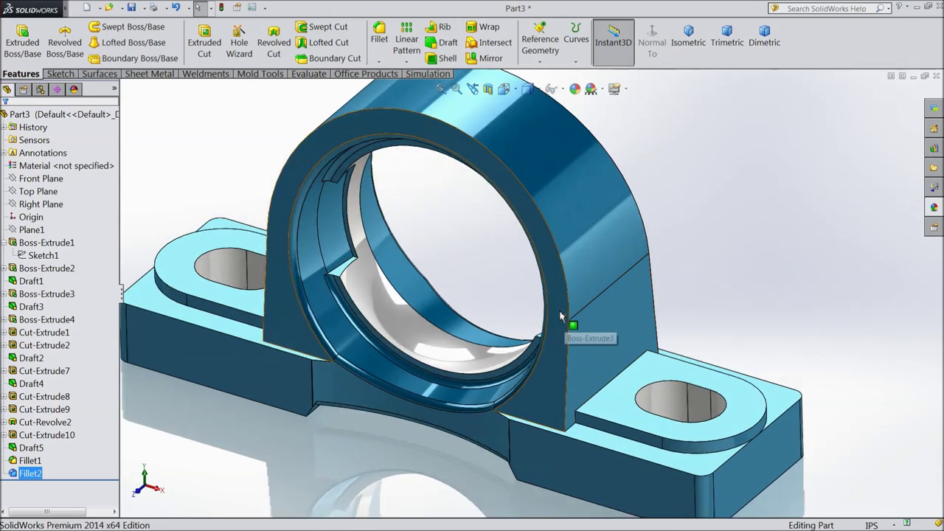
click(380, 45)
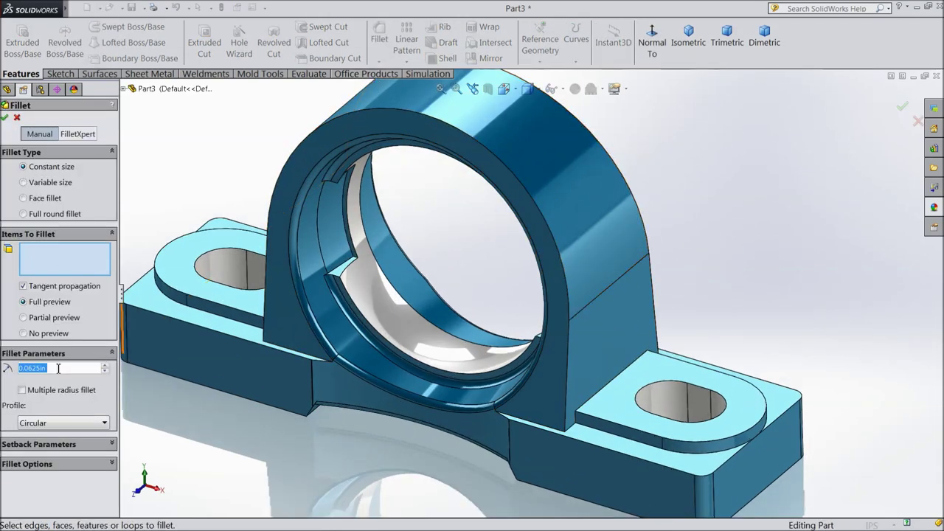
Fillet both lugs' top and lower edges and the pillar's side and back edges at 0.0625in.
click(700, 443)
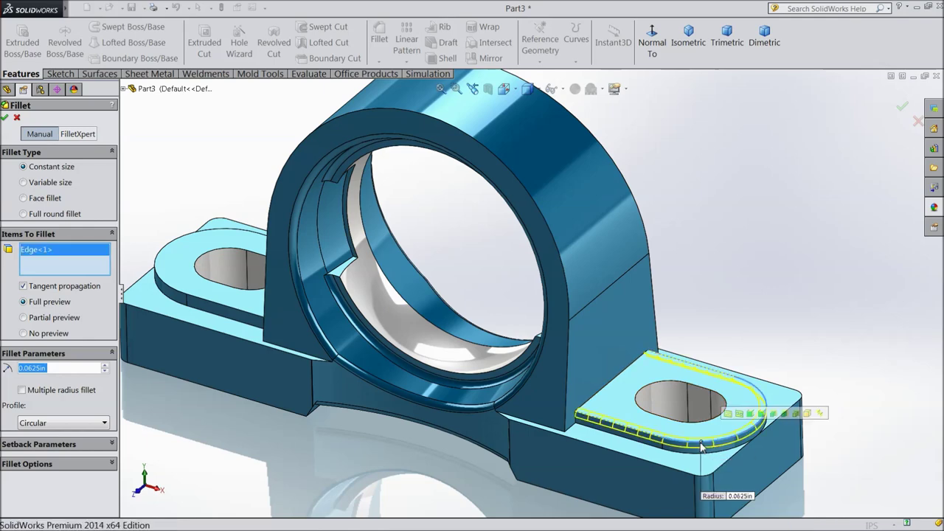
click(260, 321)
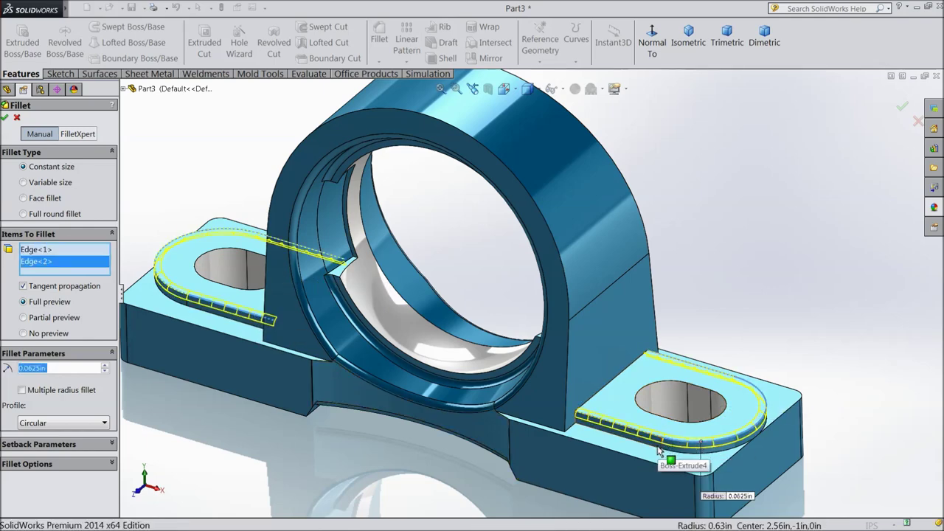
click(659, 451)
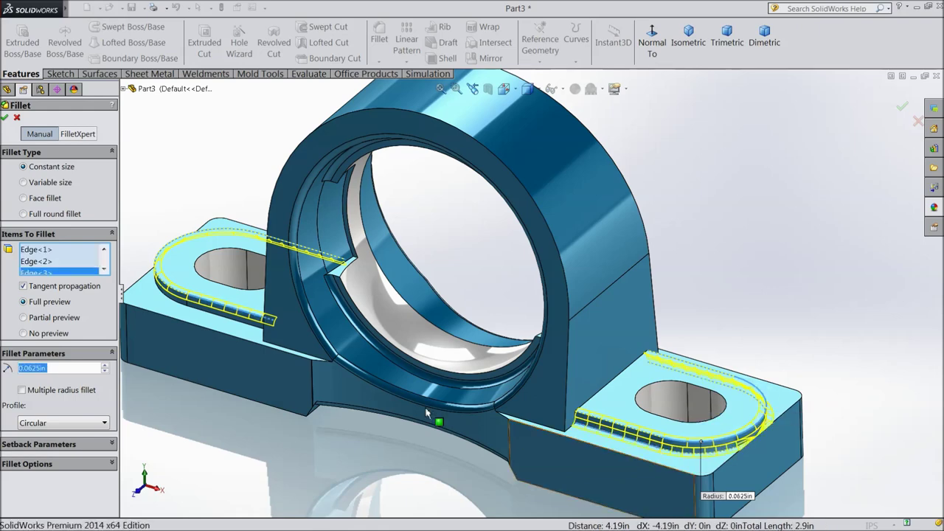
click(255, 331)
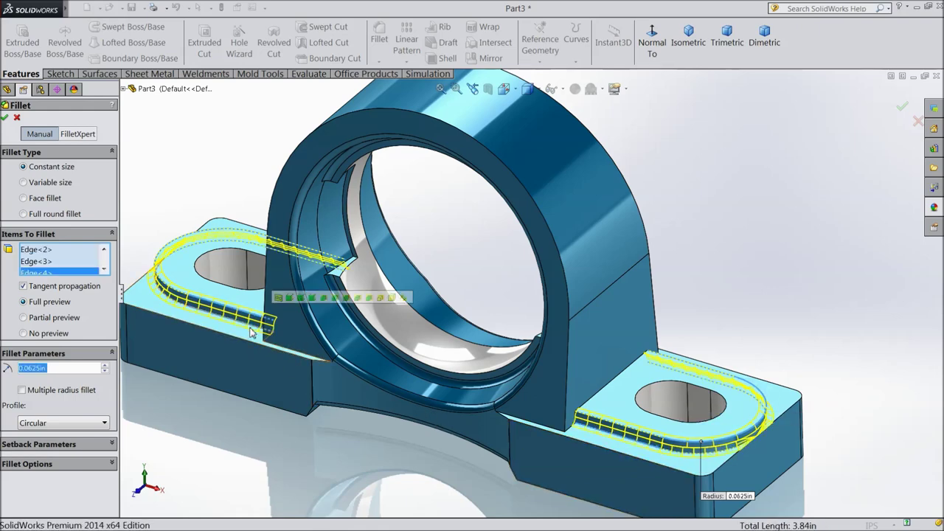
click(566, 292)
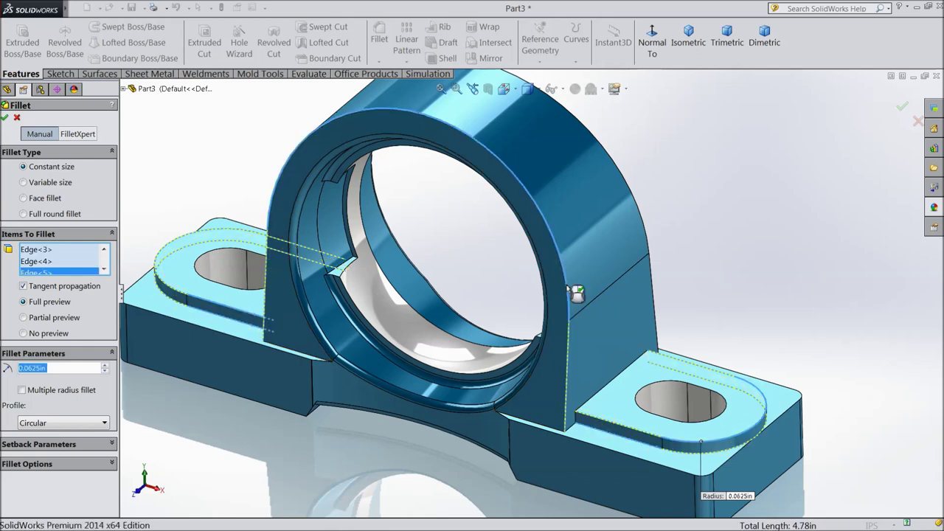
click(644, 230)
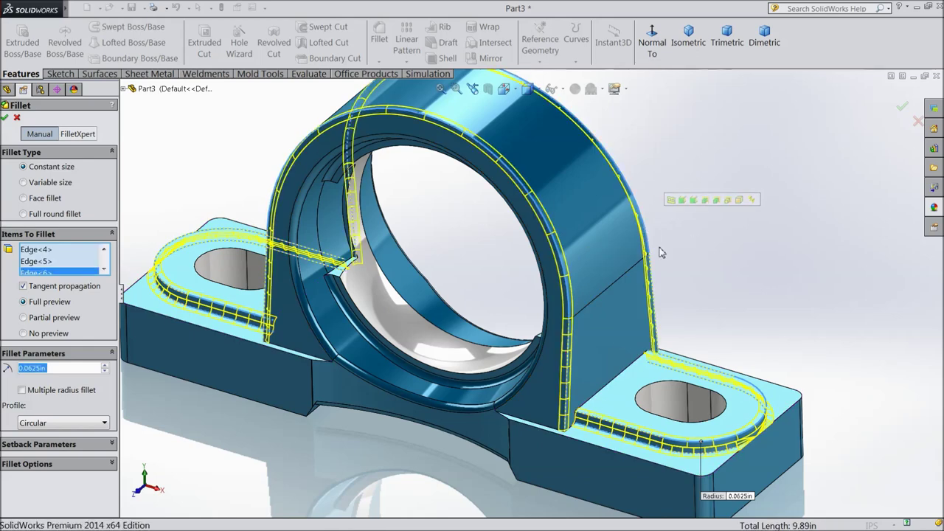
click(5, 118)
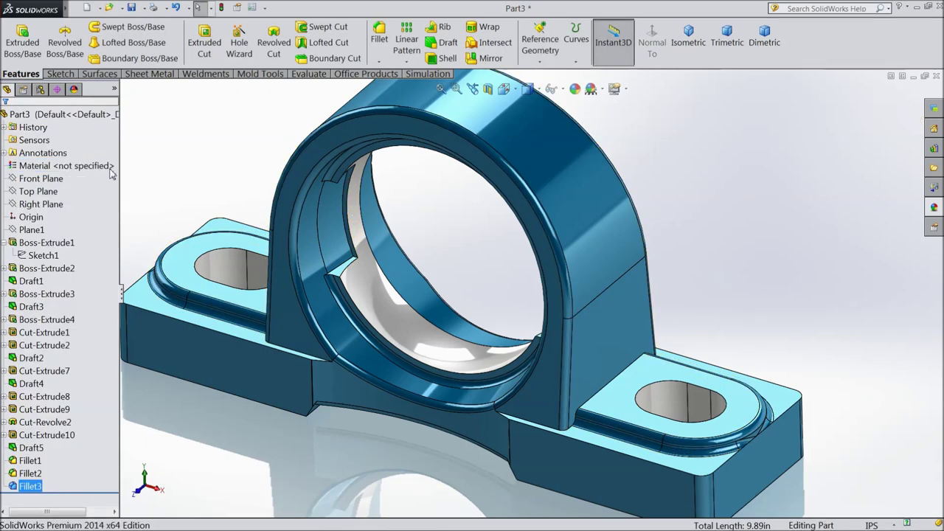
Orbit the part to a new angle and bring up the Reference Geometry list.
scroll(325, 241, up, 2)
middle_drag(324, 241, 354, 218)
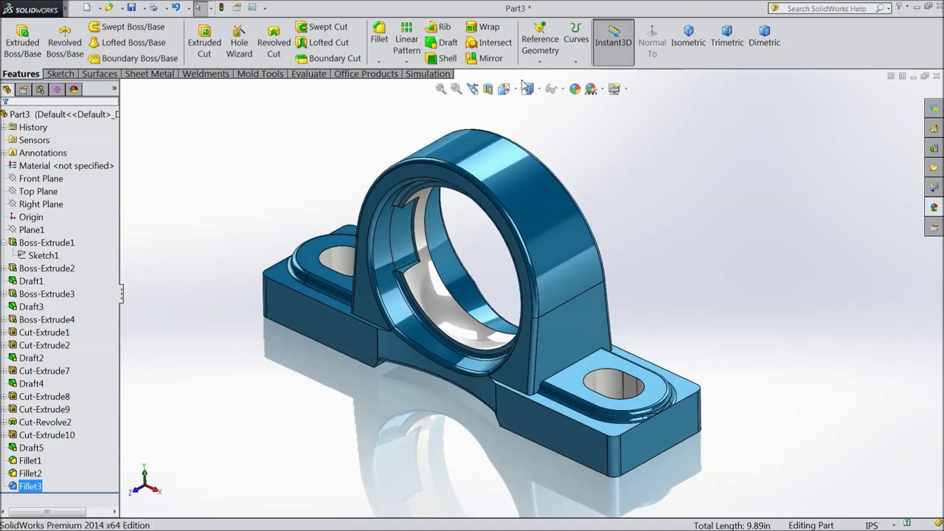
click(541, 60)
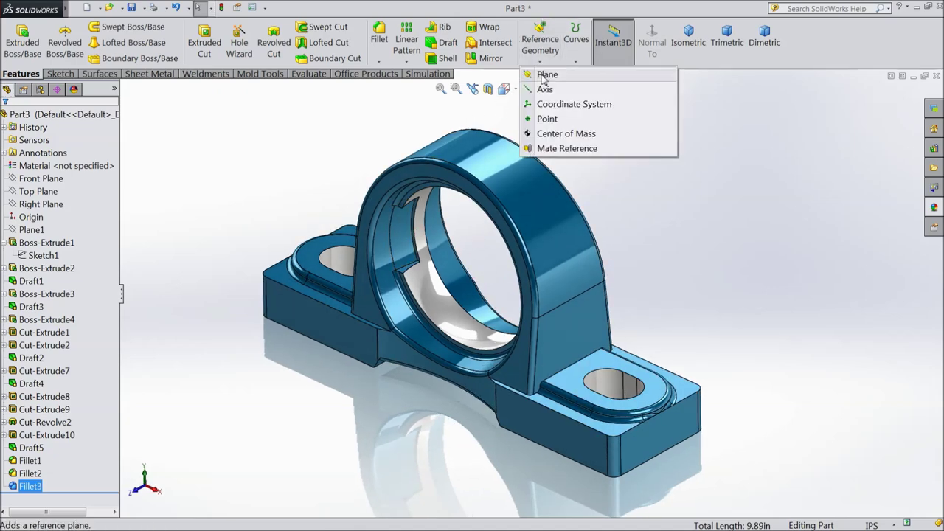
Create reference axis Axis1 from the housing's cylindrical face, through the bore centre.
click(545, 90)
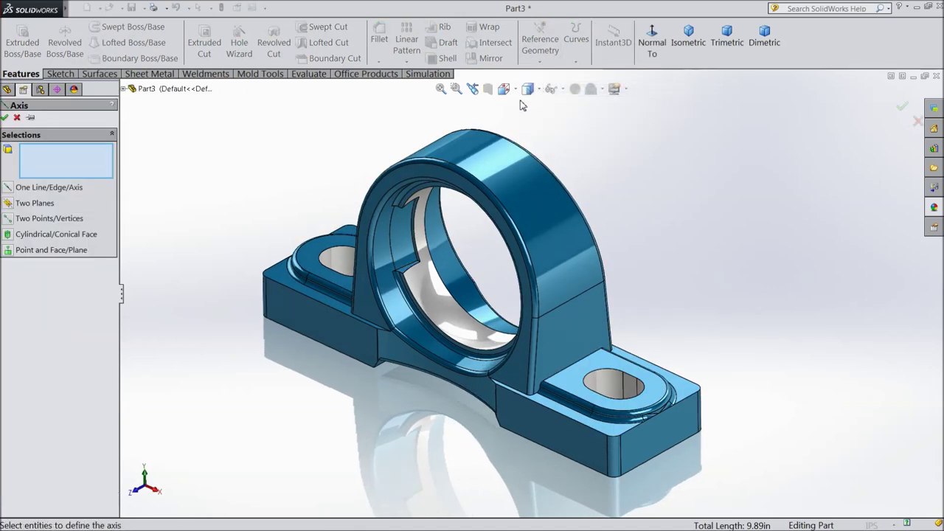
click(518, 206)
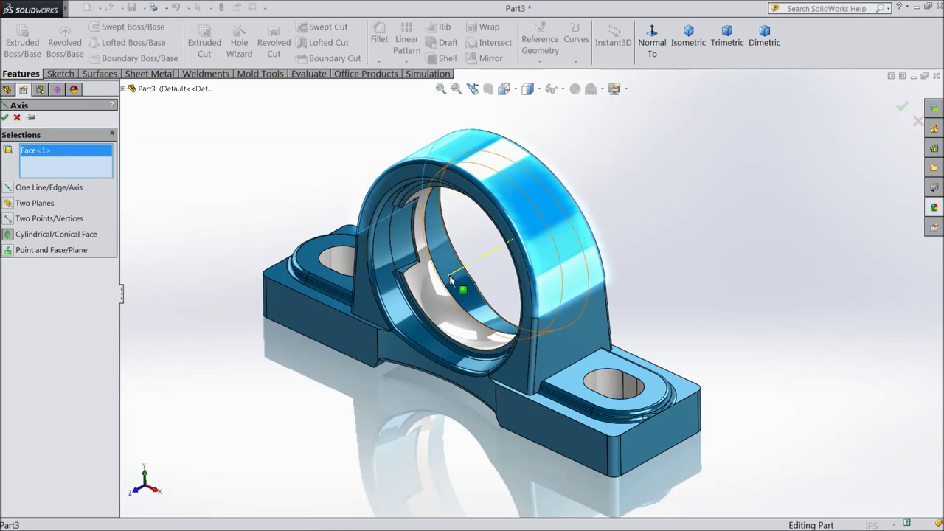
click(5, 119)
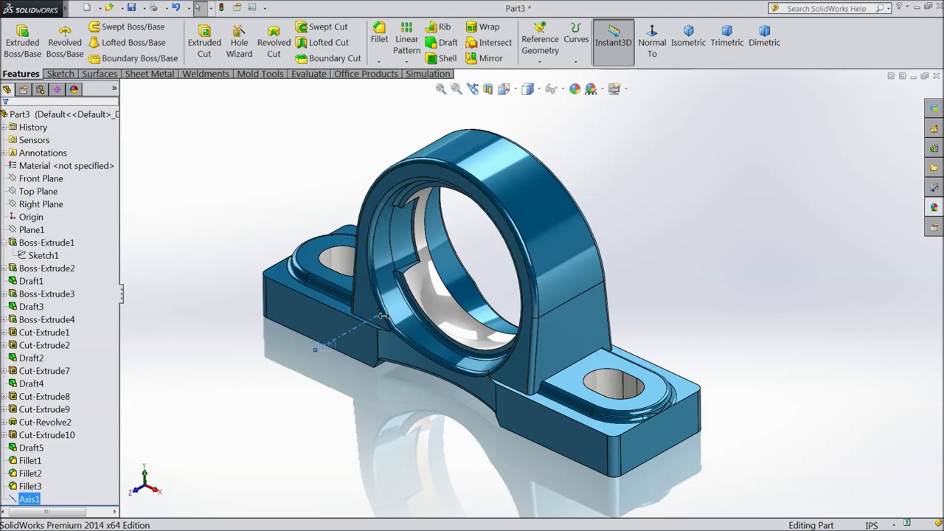
scroll(612, 253, down, 3)
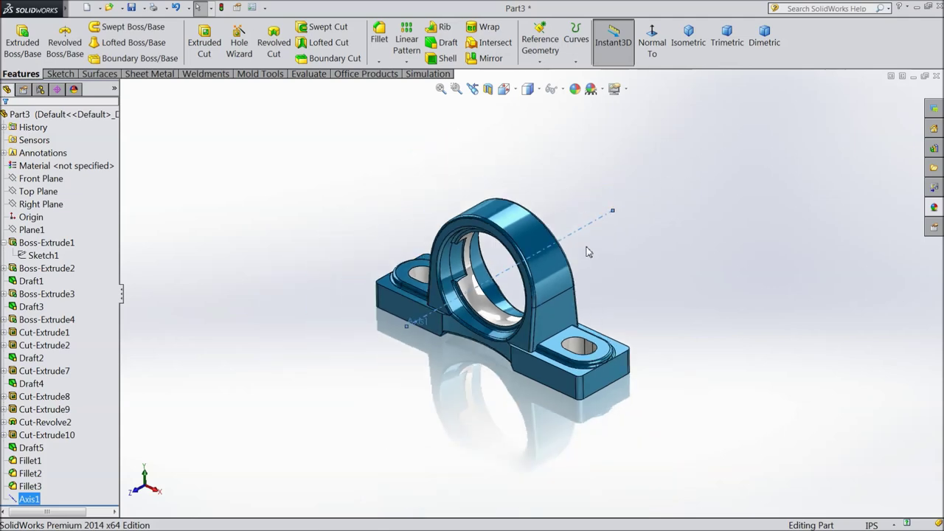
Create Axis2 at the intersection of the Front Plane and Right Plane.
click(40, 178)
ctrl+click(47, 204)
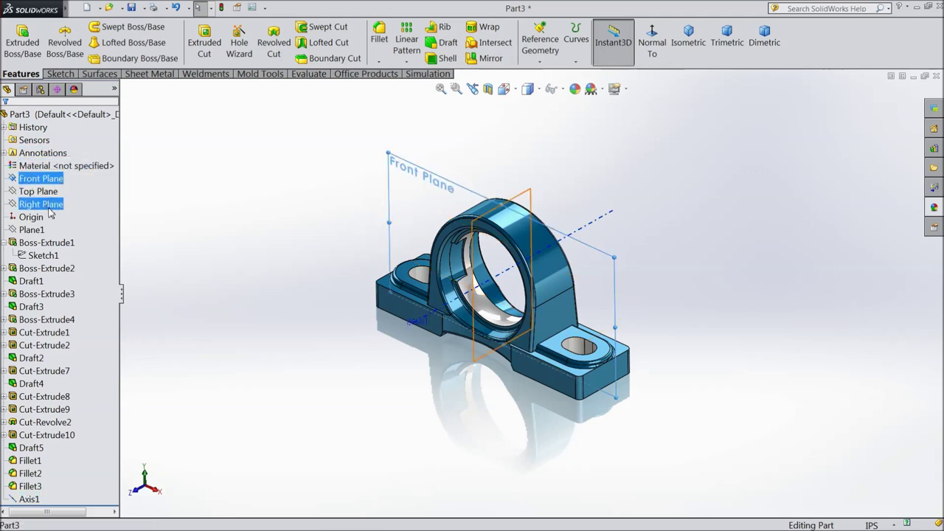
ctrl+click(46, 204)
ctrl+click(38, 191)
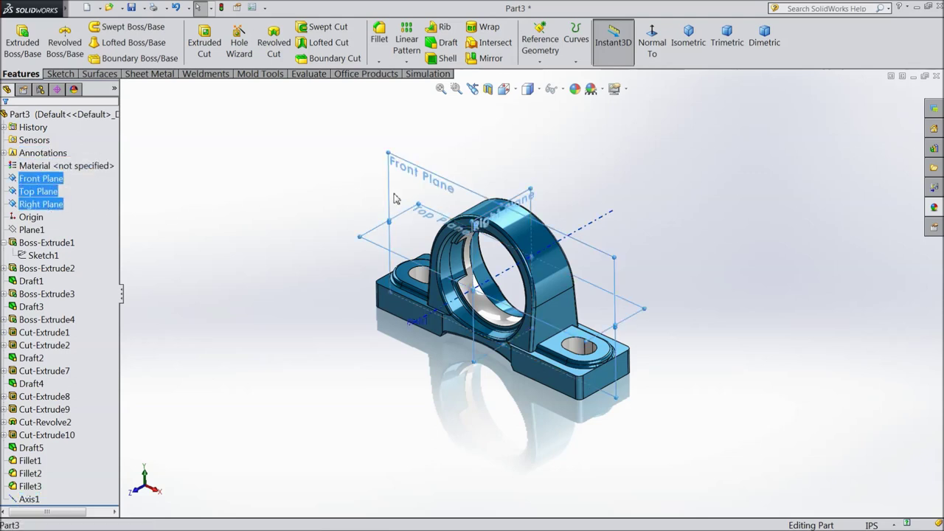
click(251, 179)
click(40, 179)
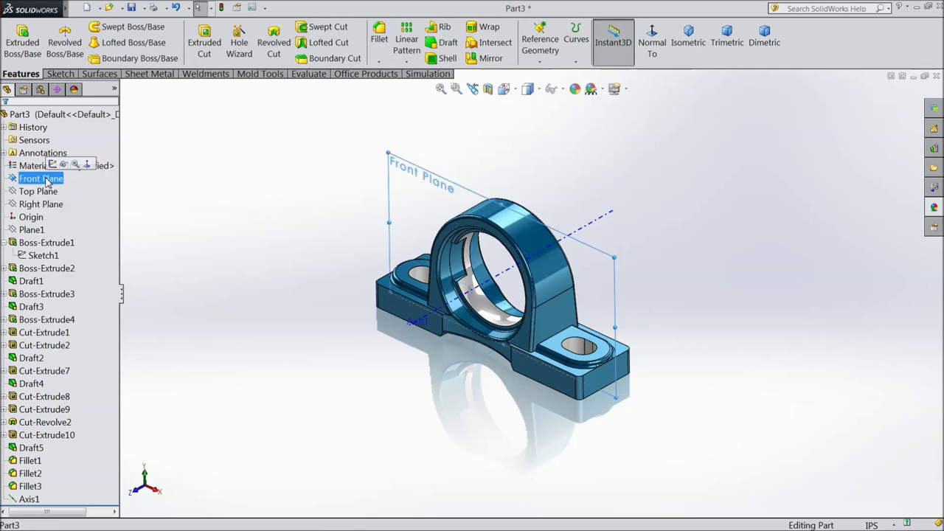
ctrl+click(49, 205)
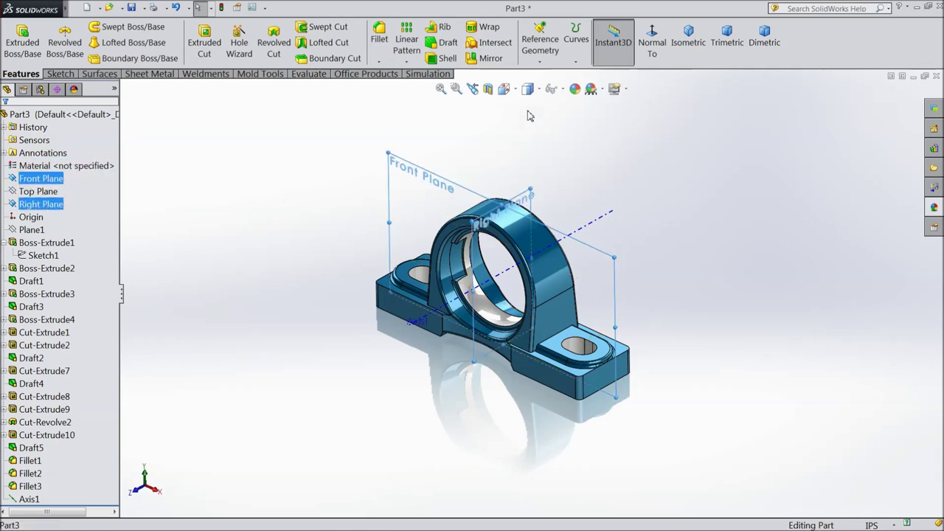
click(540, 43)
click(554, 89)
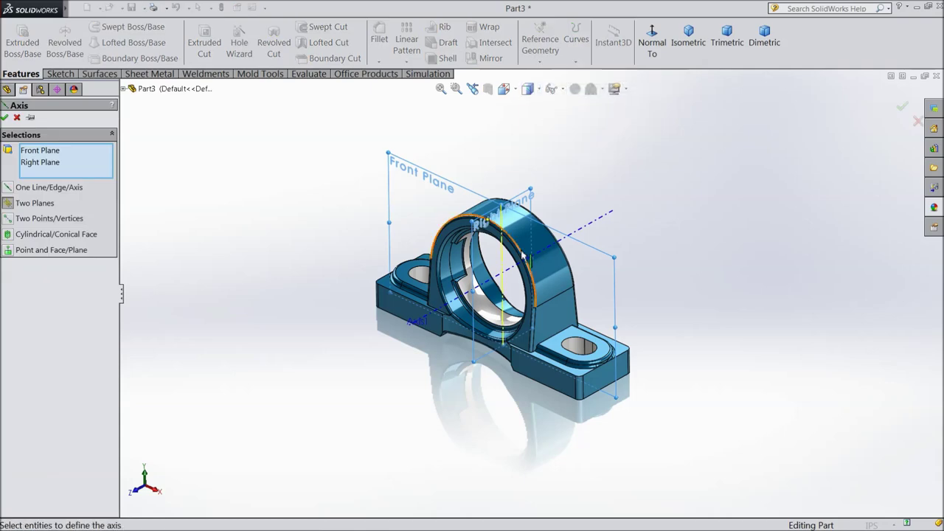
scroll(523, 255, down, 2)
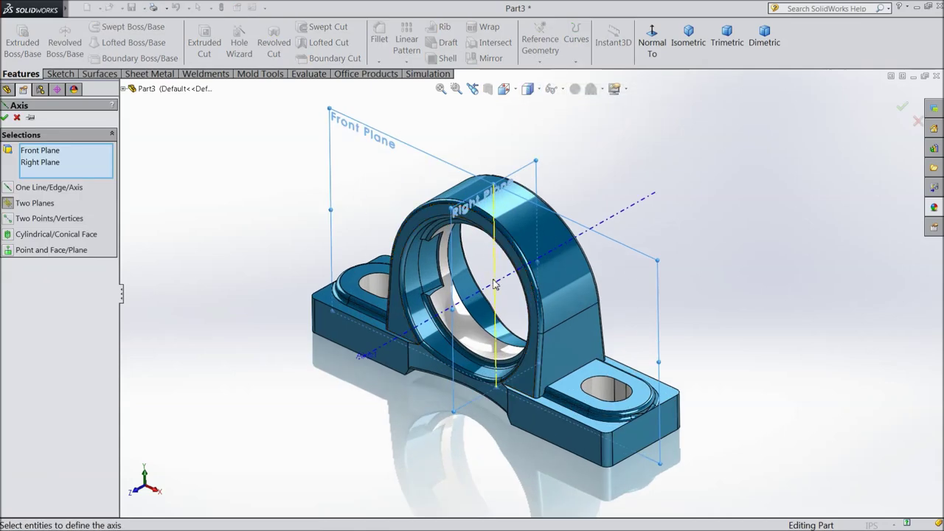
click(5, 118)
middle_drag(244, 256, 259, 253)
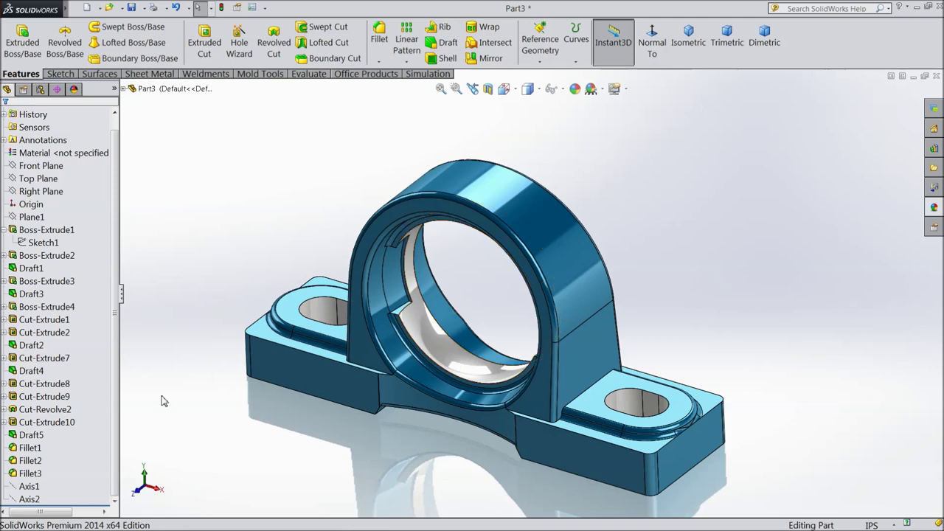
Start a new reference plane from the Top Plane and Axis1.
click(114, 113)
click(38, 205)
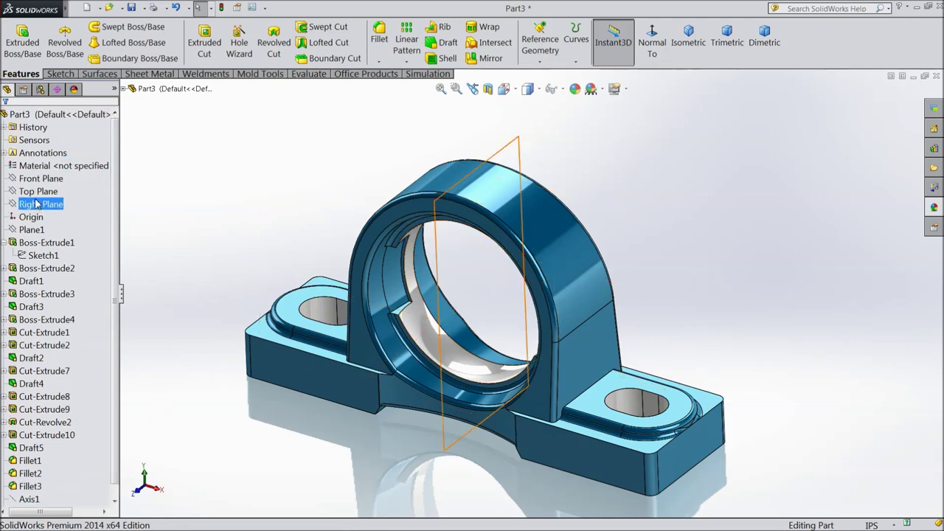
click(37, 192)
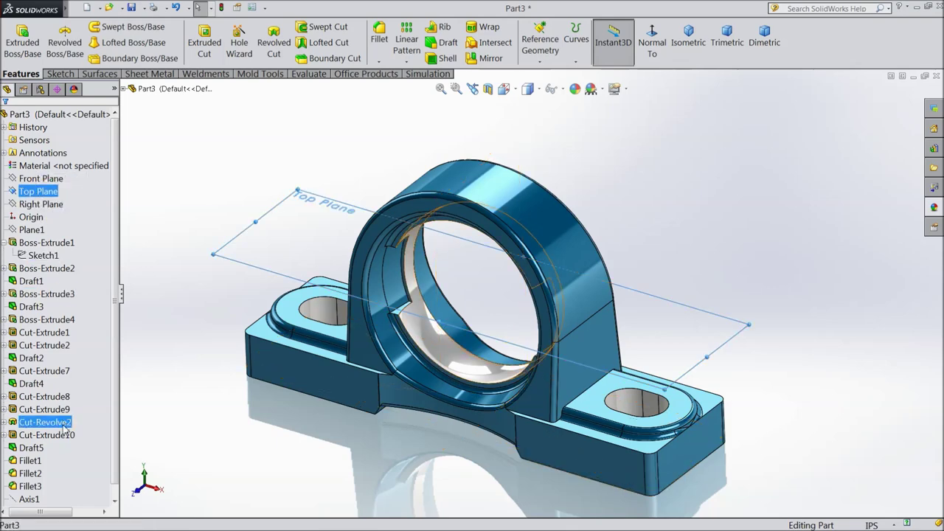
ctrl+click(30, 500)
click(539, 64)
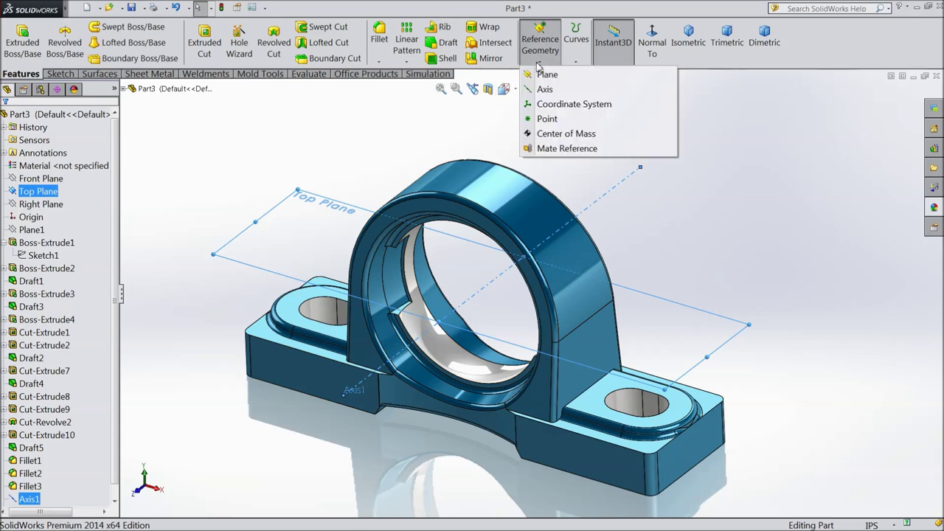
click(547, 74)
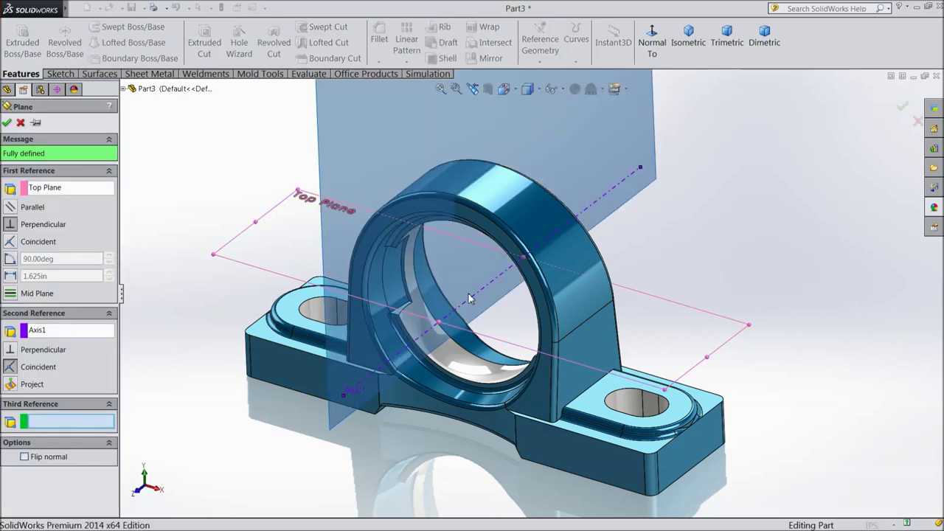
scroll(443, 287, up, 3)
middle_drag(384, 265, 358, 216)
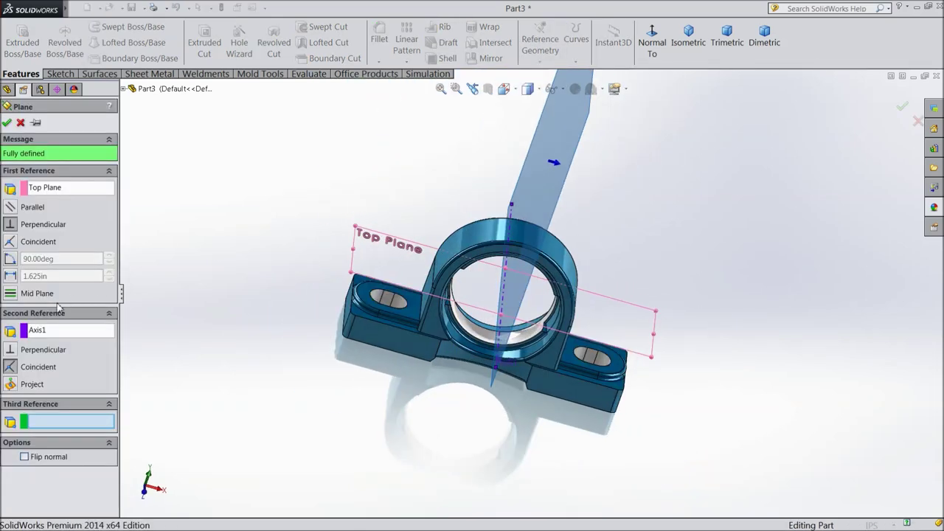
Set the plane at 45° to the Top Plane, flipped, and create Plane2.
click(12, 259)
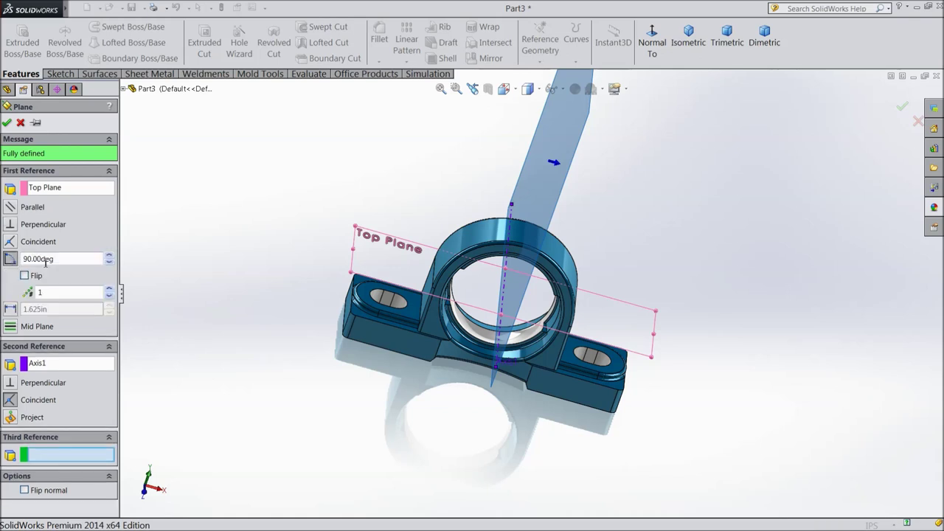
click(14, 262)
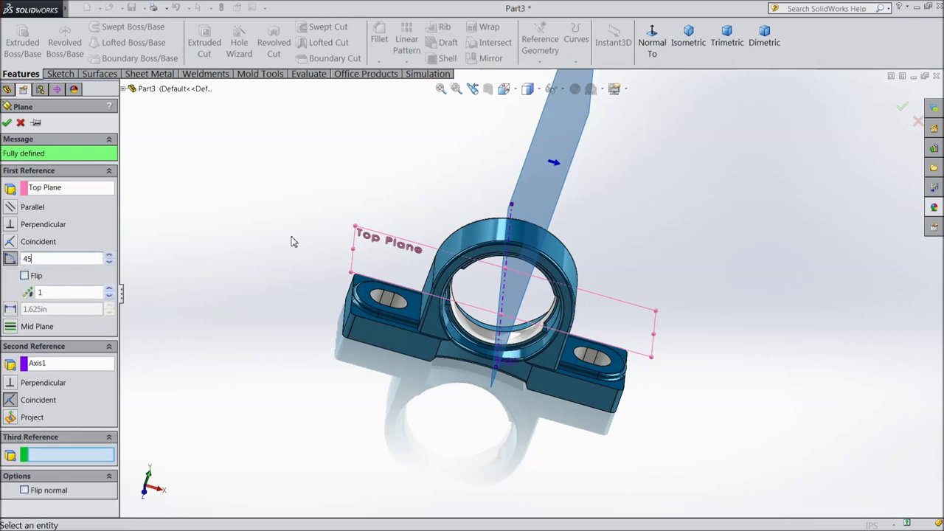
text(45)
key(Return)
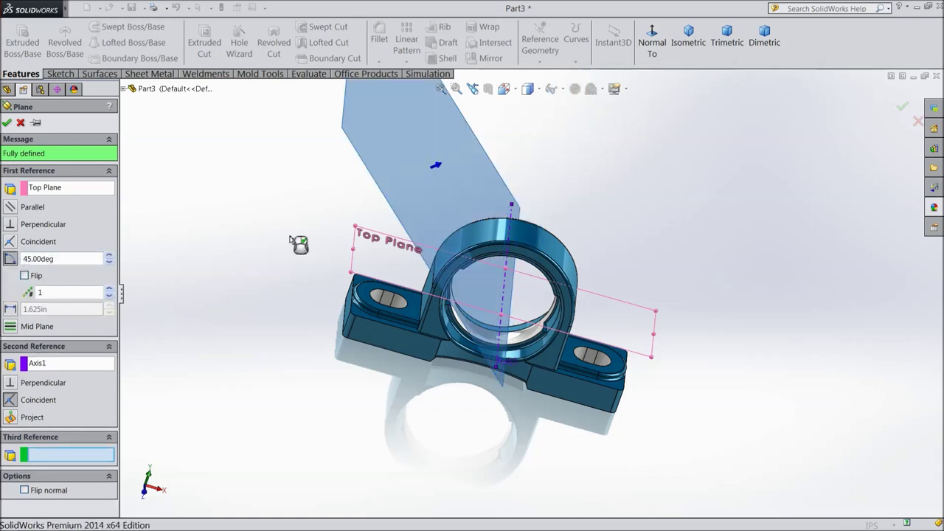
click(25, 276)
middle_drag(169, 268, 170, 194)
click(9, 124)
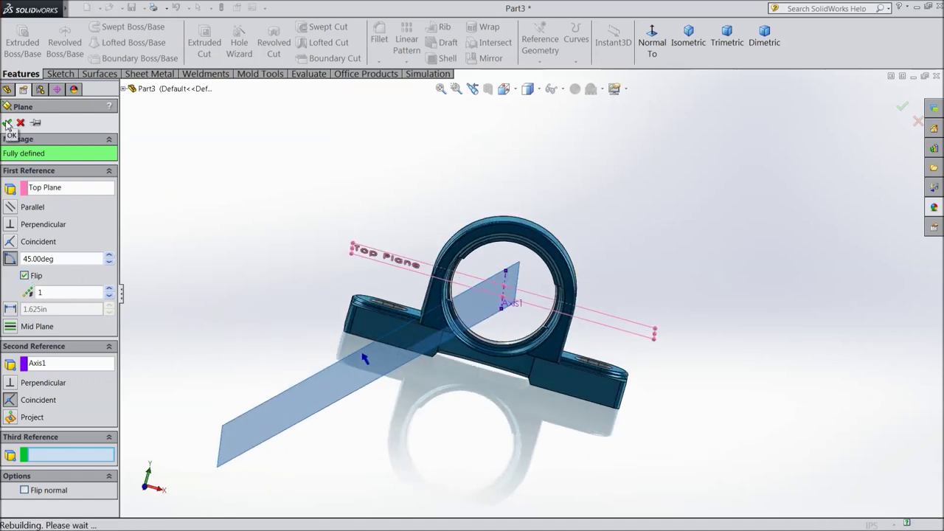
drag(520, 282, 576, 284)
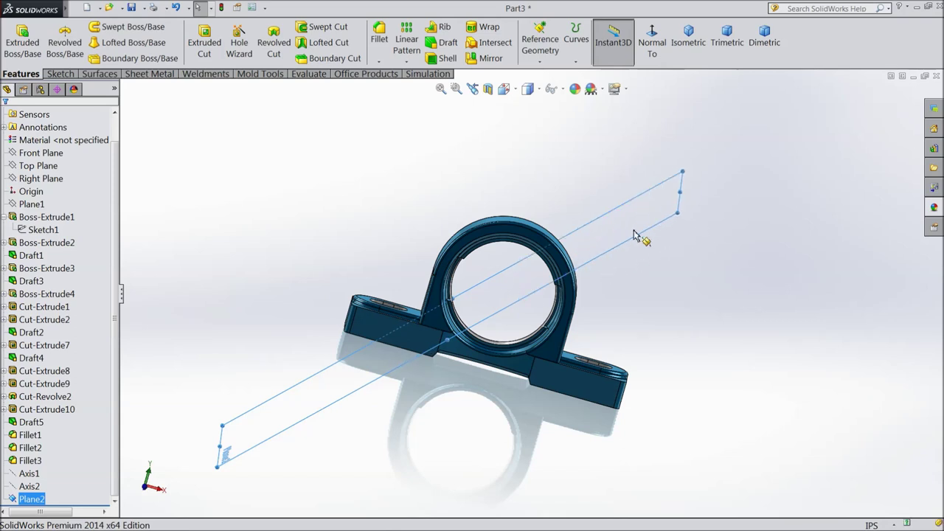
click(627, 233)
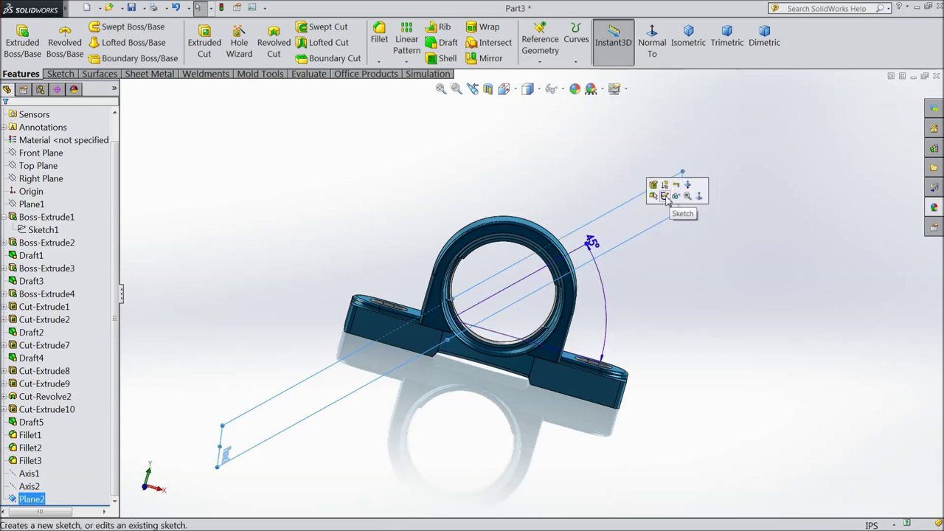
Begin a sketch on Plane2, viewed normal to it, with the Centerline tool.
click(666, 197)
click(653, 48)
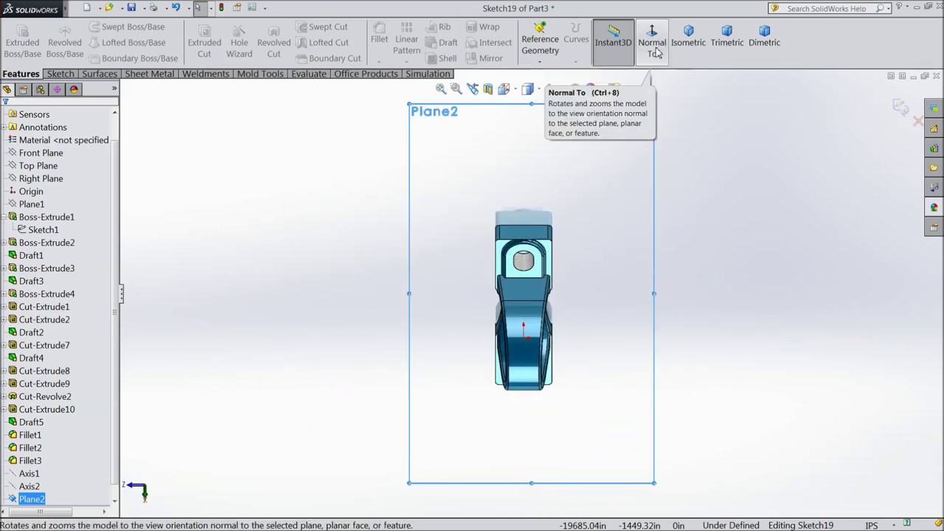
scroll(542, 418, down, 5)
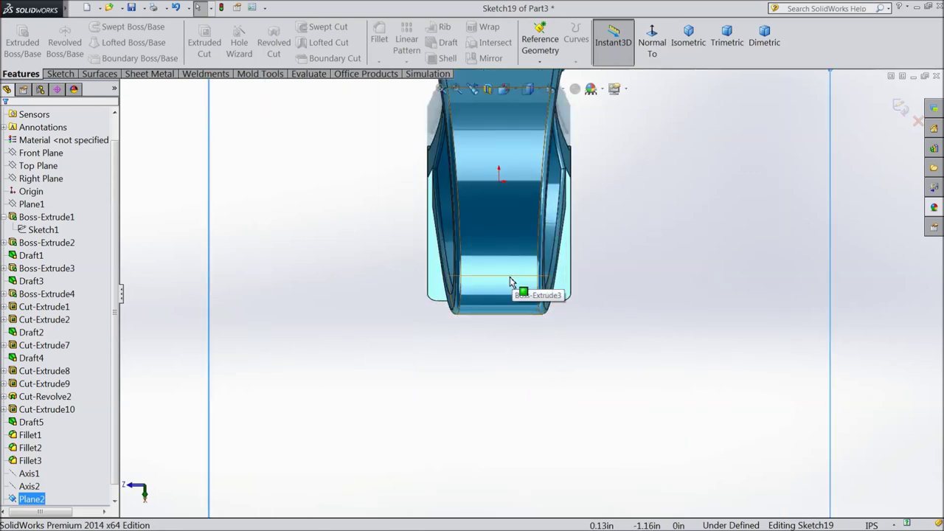
click(62, 74)
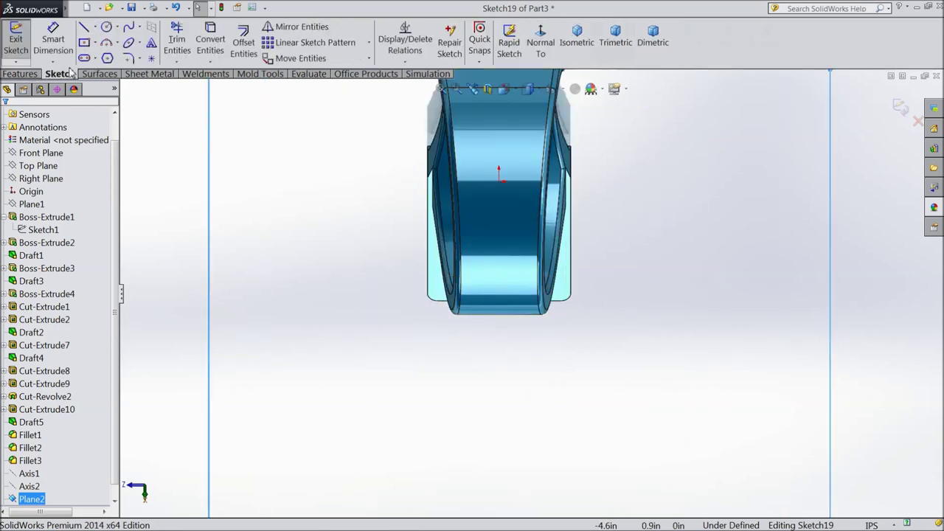
click(95, 27)
click(104, 58)
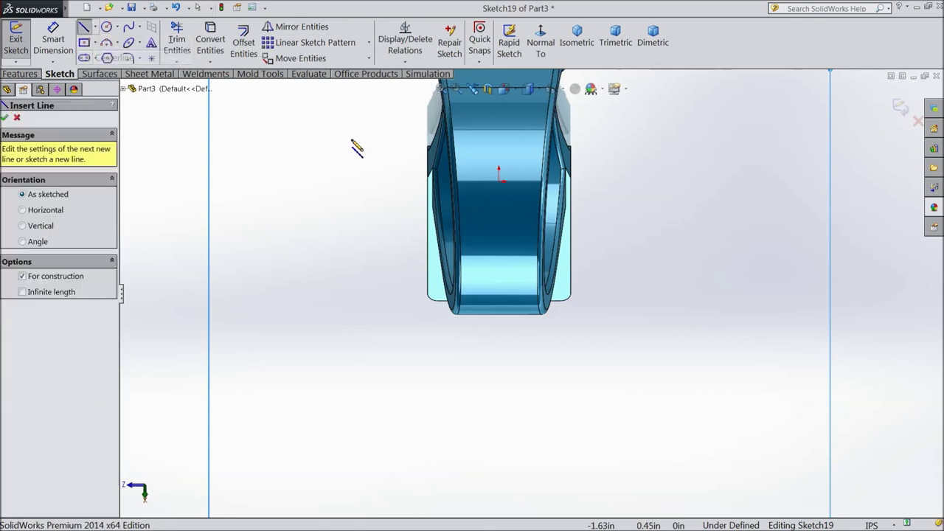
Draw a horizontal centerline to the origin and a vertical one running down below it.
click(416, 181)
click(499, 181)
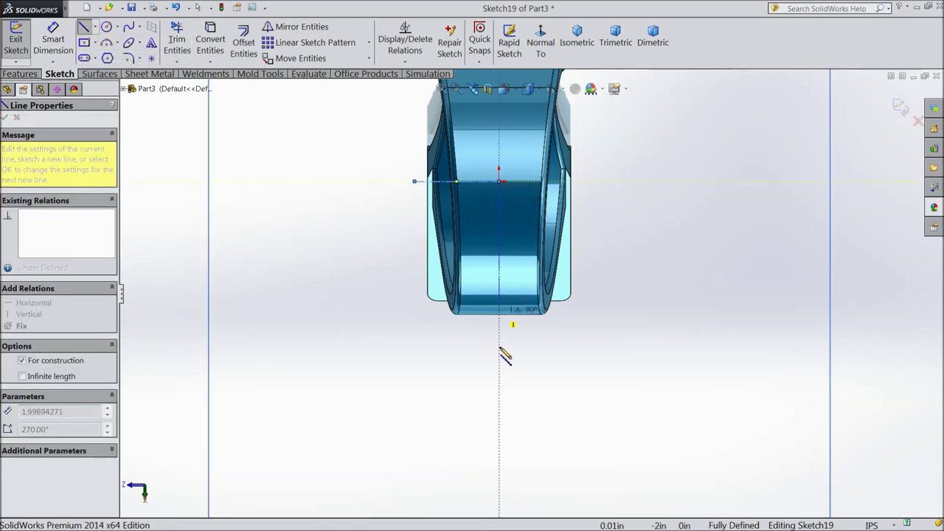
click(499, 460)
right_click(557, 88)
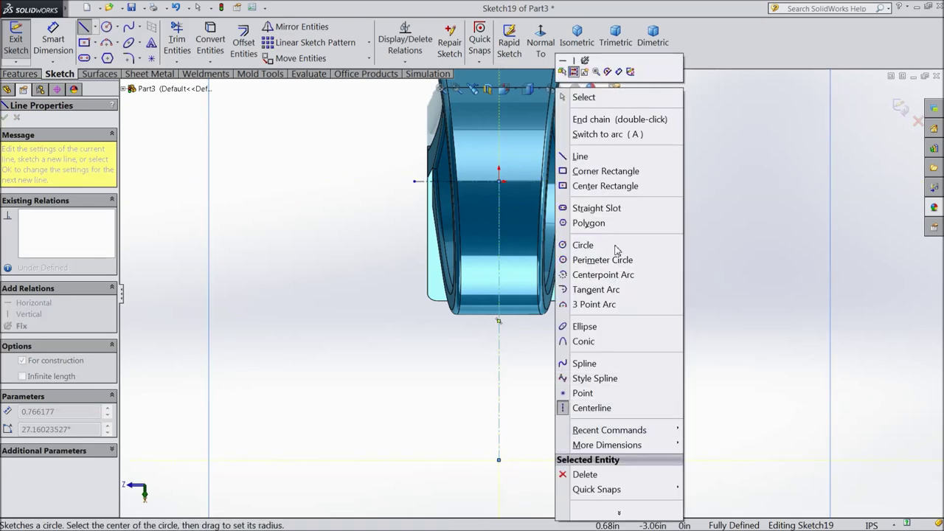
click(584, 97)
middle_drag(354, 331, 357, 284)
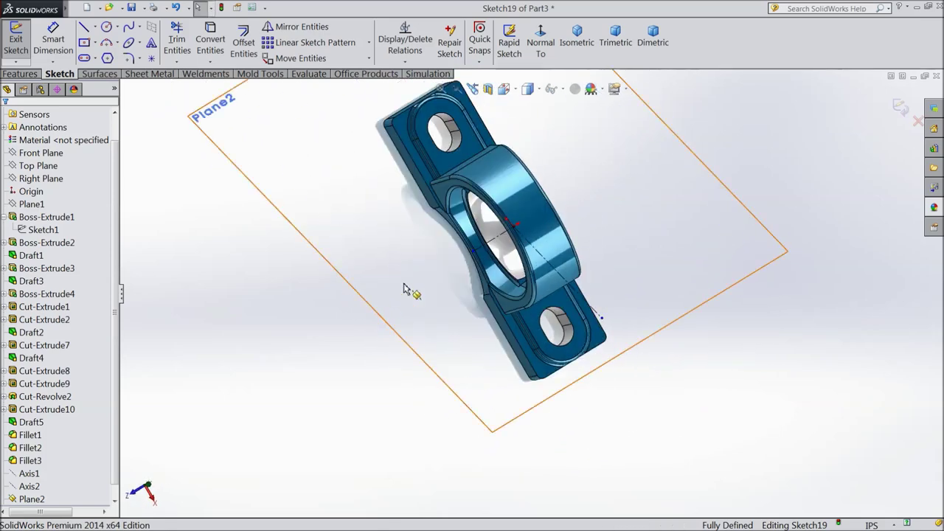
click(533, 60)
scroll(541, 430, down, 4)
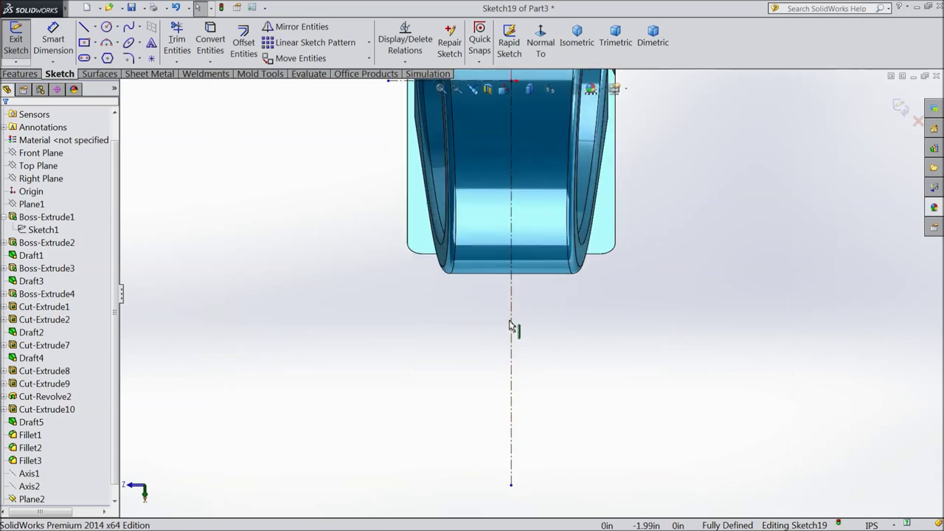
scroll(514, 266, up, 1)
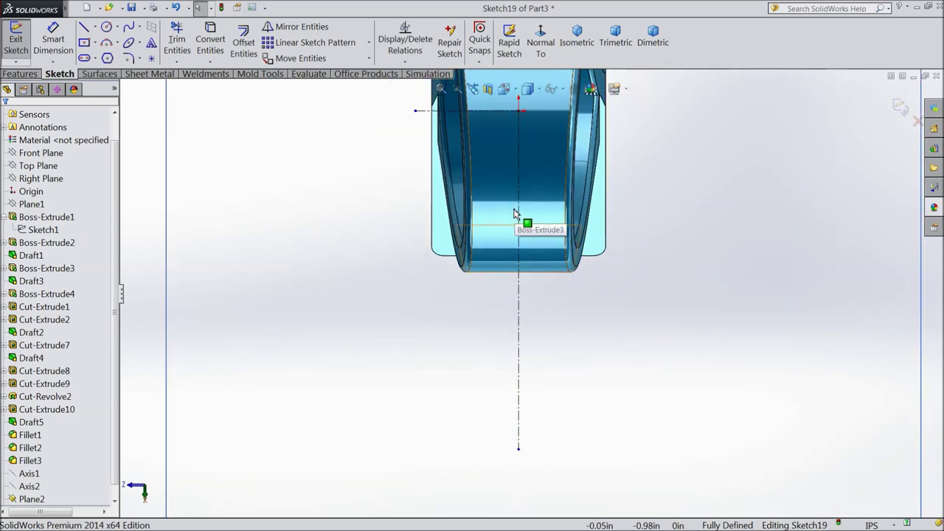
click(85, 28)
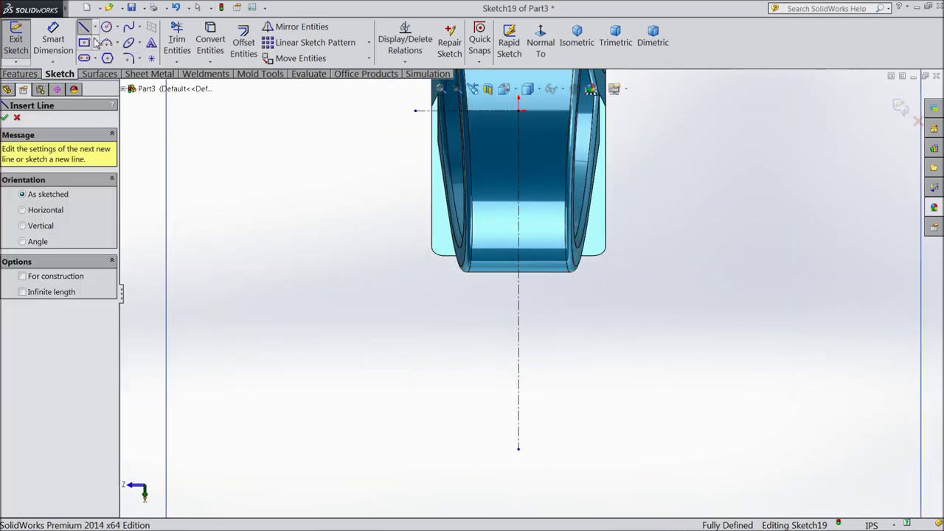
Draw the profile's top edge, long vertical side, small step and bottom edge to the centerline.
scroll(504, 273, down, 1)
scroll(523, 275, down, 1)
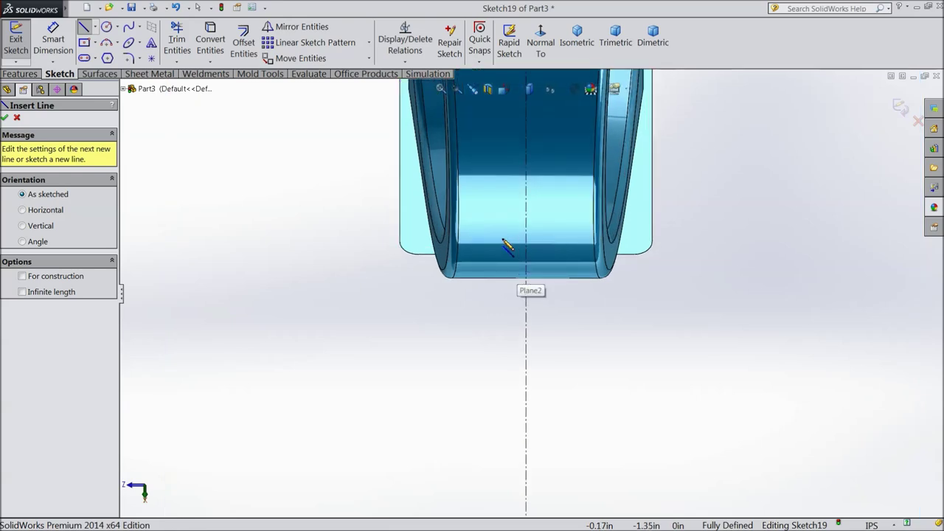
click(526, 242)
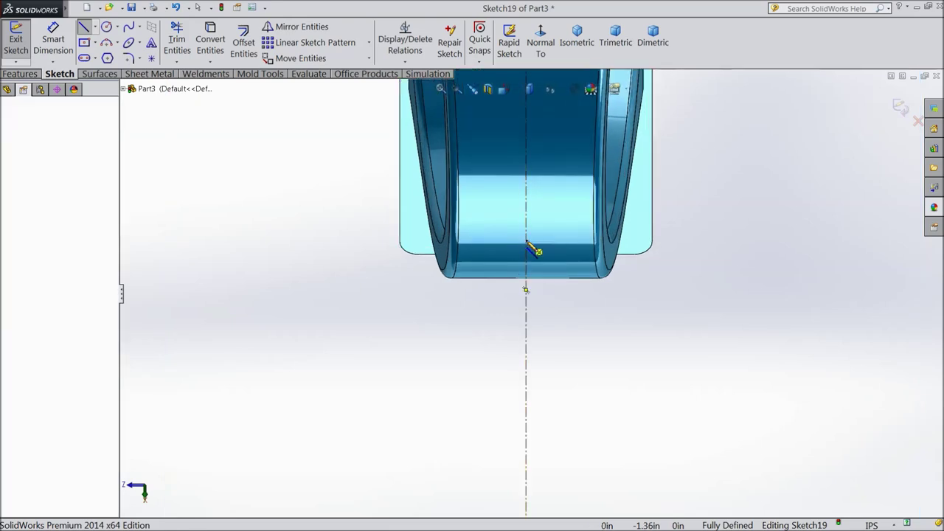
click(502, 240)
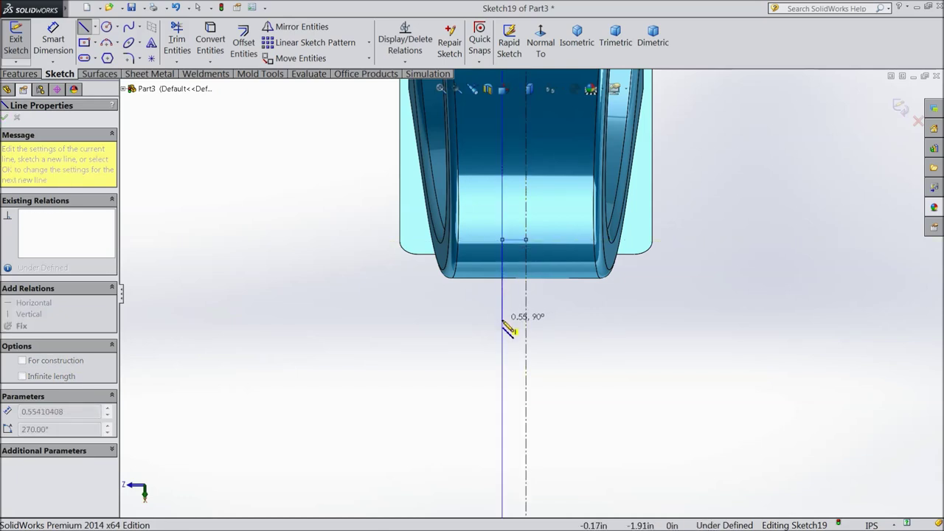
click(502, 335)
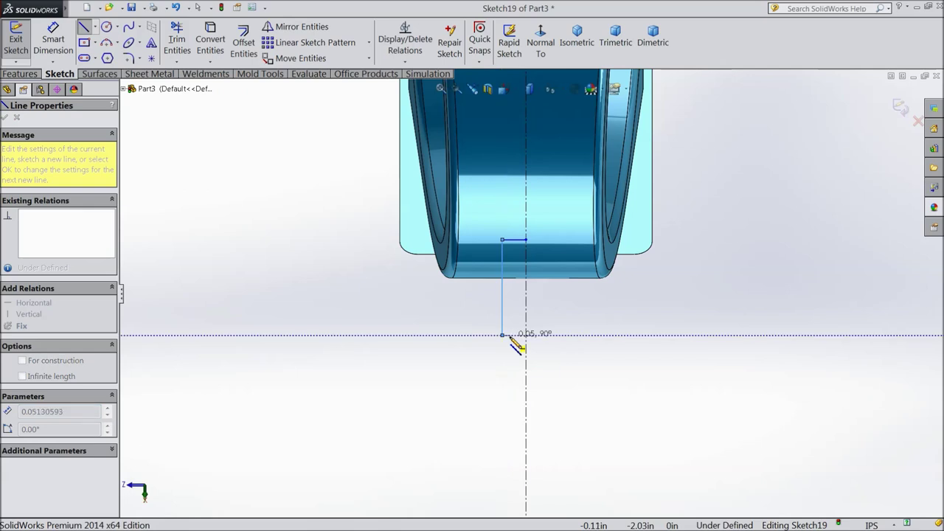
click(514, 336)
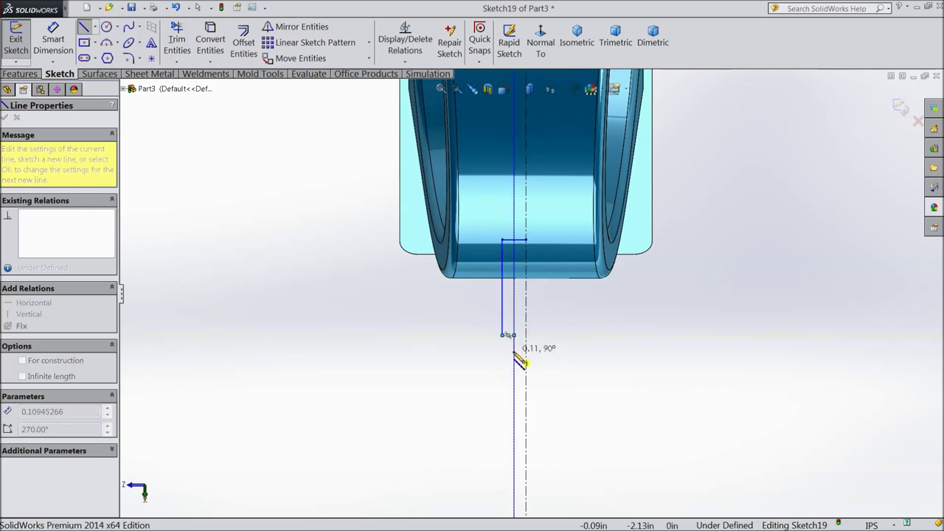
click(514, 347)
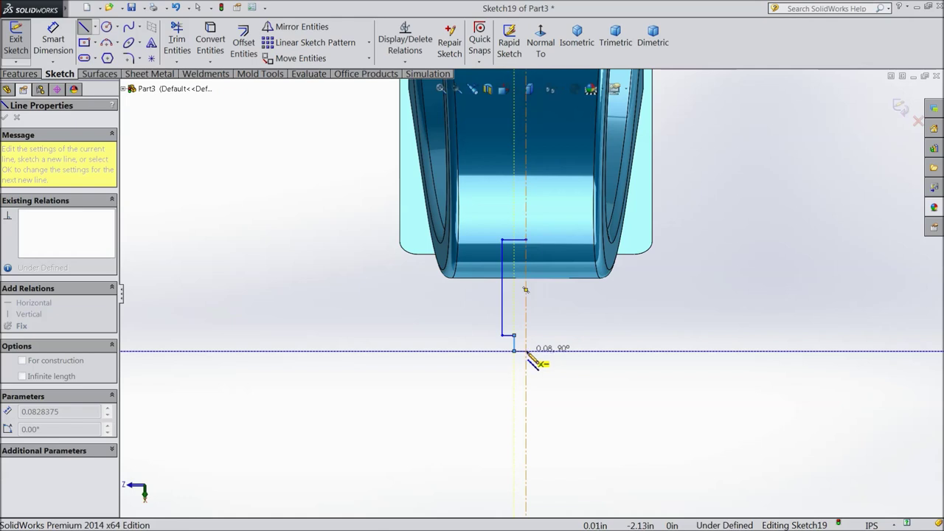
click(529, 351)
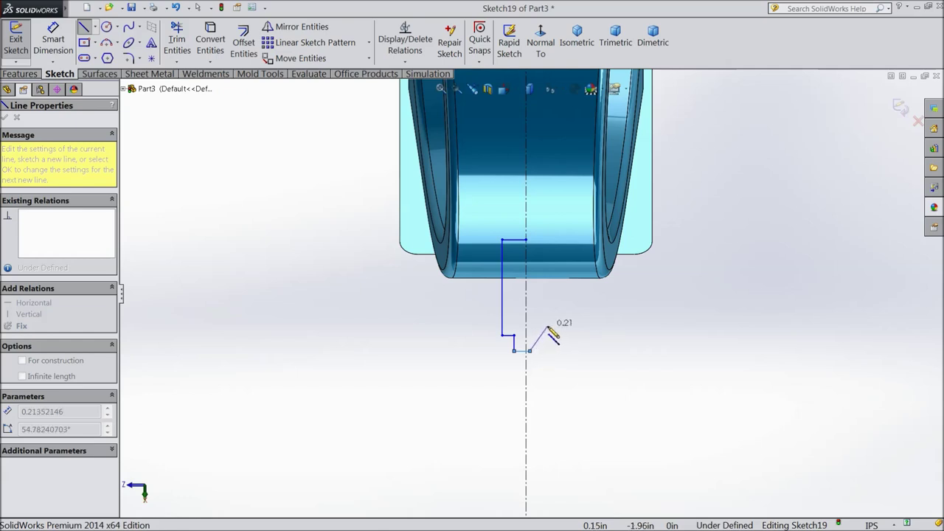
Add the slanted notch and horizontal ledge, close the profile, and fit the sketch in view.
click(547, 325)
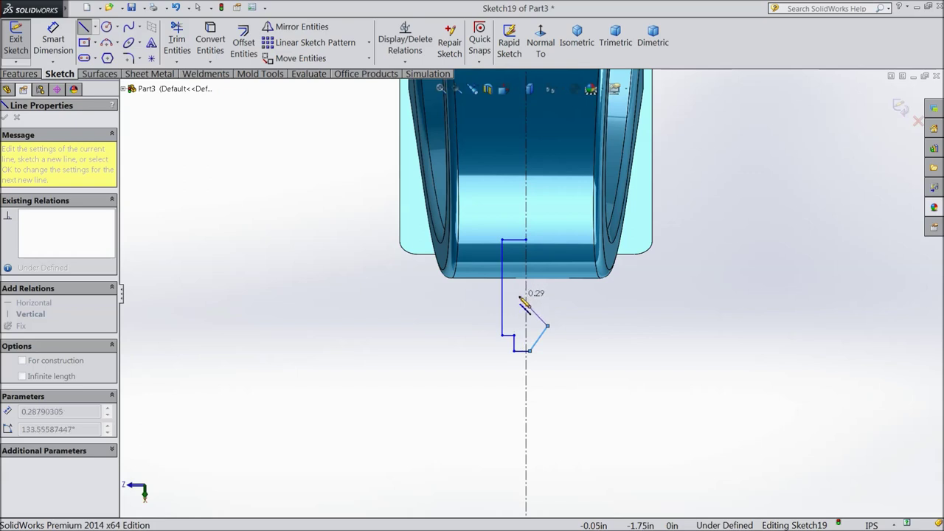
click(519, 296)
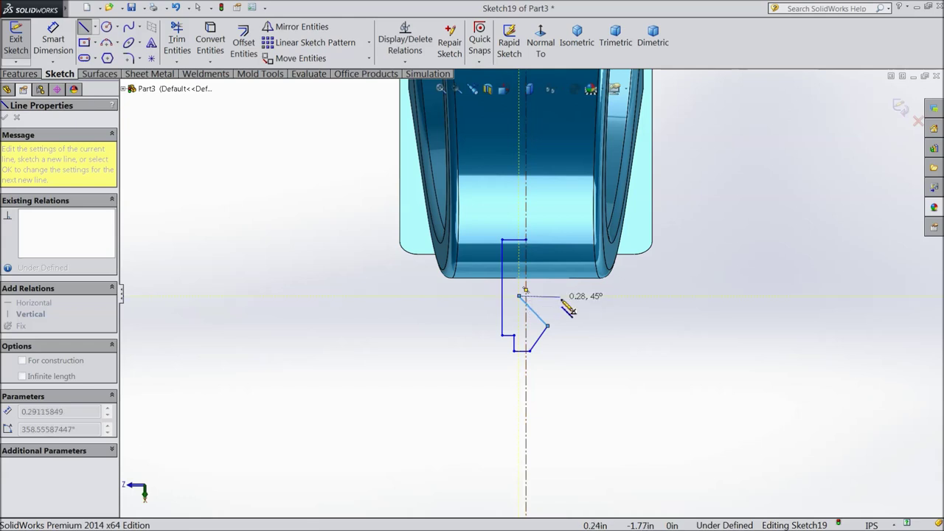
click(561, 295)
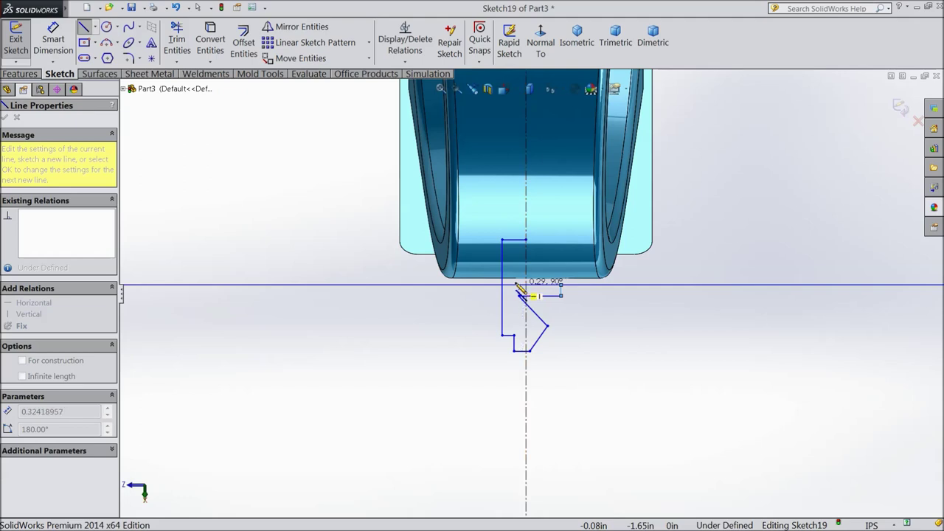
scroll(528, 278, down, 4)
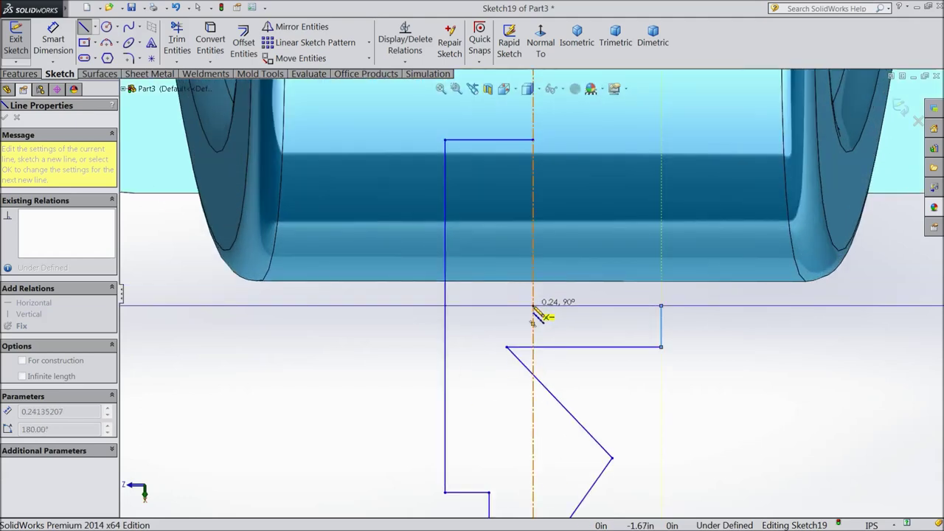
click(533, 306)
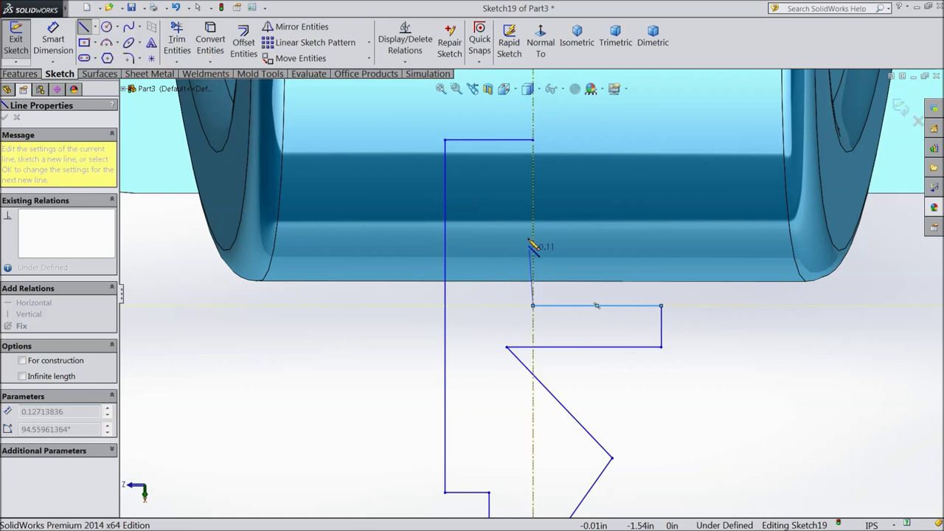
click(533, 141)
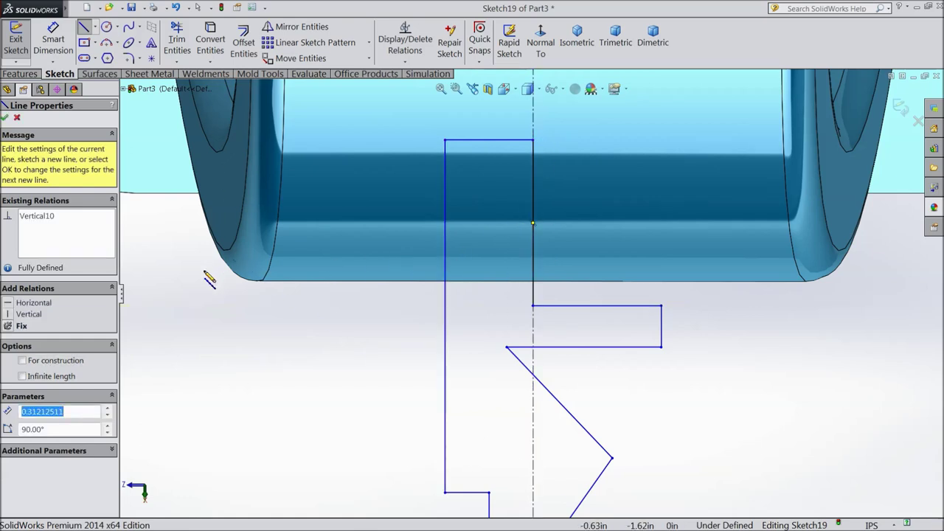
right_click(191, 291)
click(210, 141)
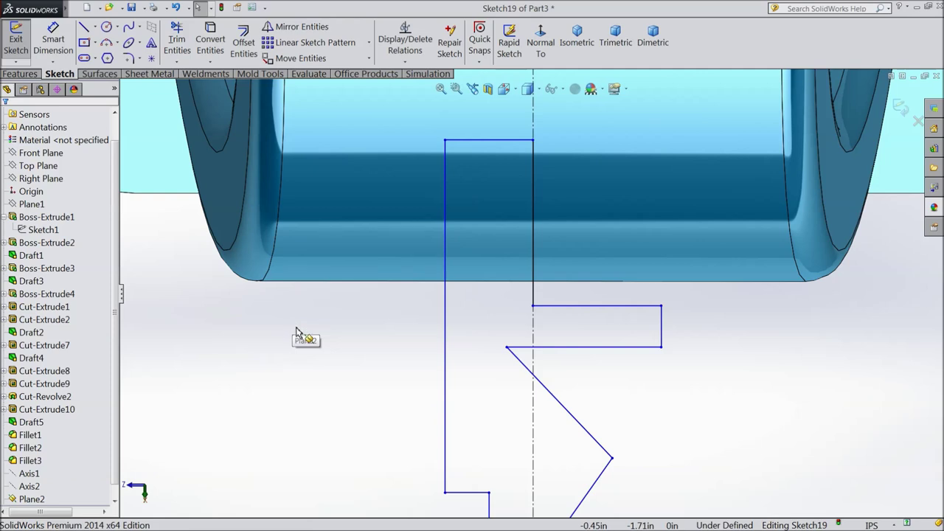
key(ctrl+8)
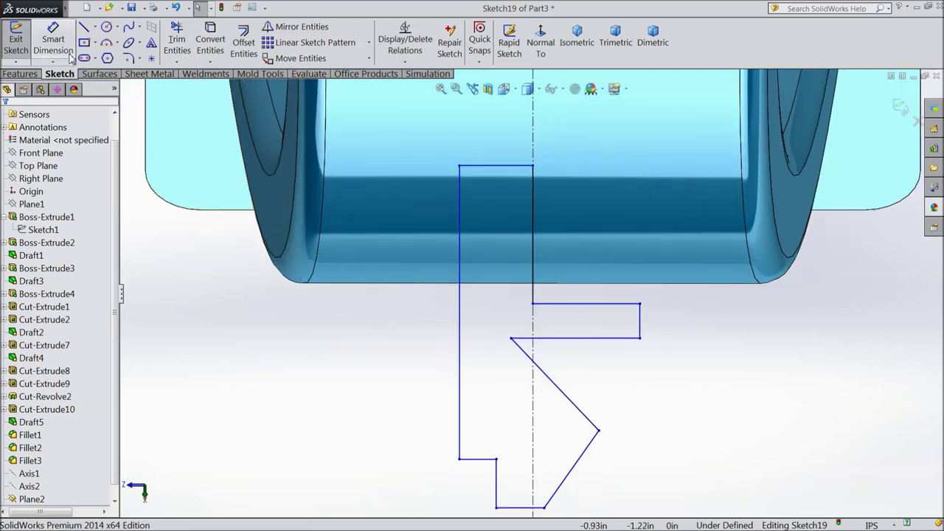
Dimension the vertical distance from the centerline to the profile's top edge as 1.53 in.
click(53, 41)
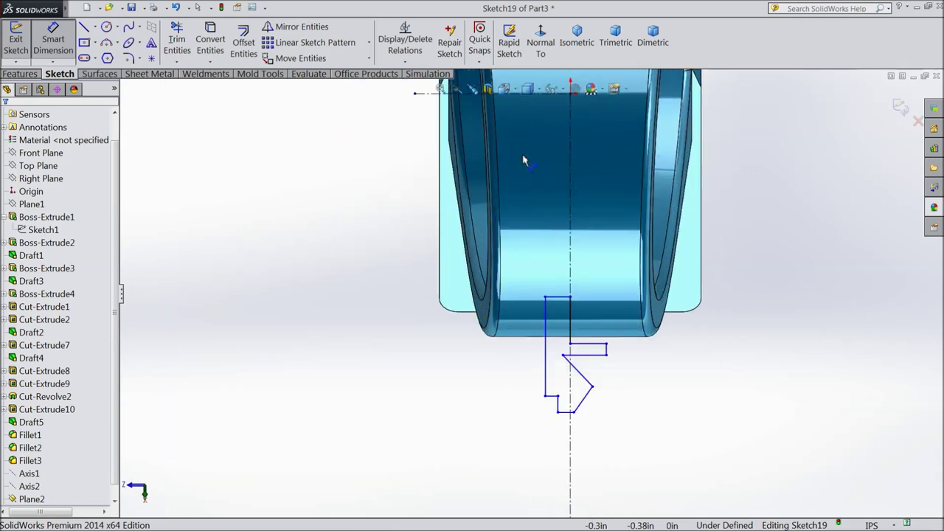
click(541, 91)
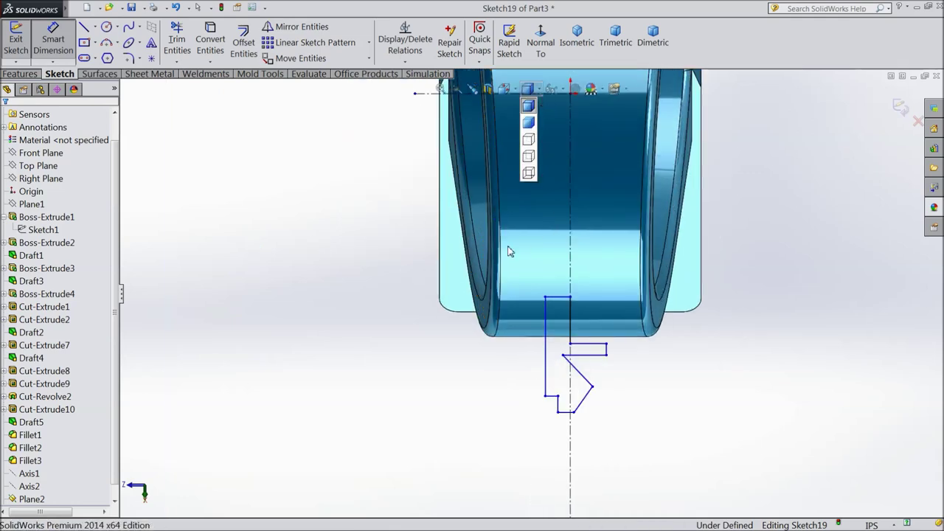
key(z)
key(z)
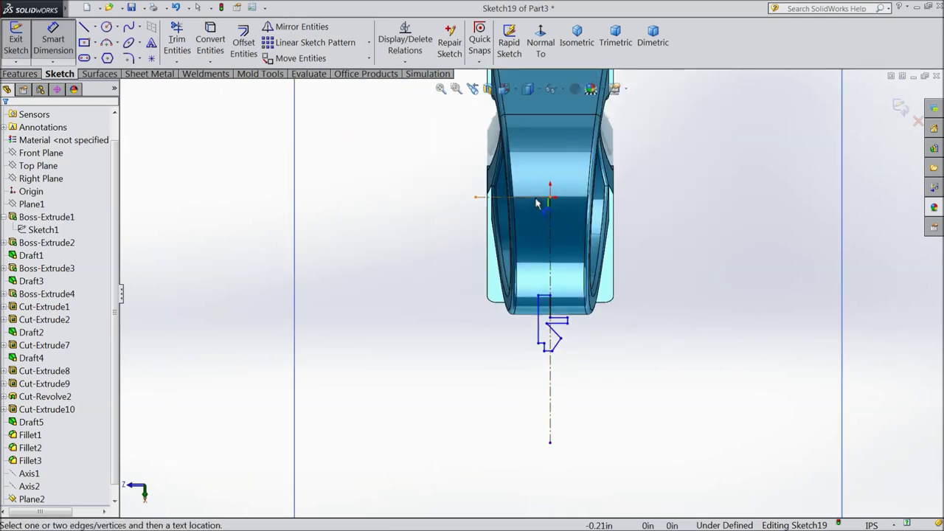
click(536, 197)
scroll(561, 284, down, 2)
click(550, 295)
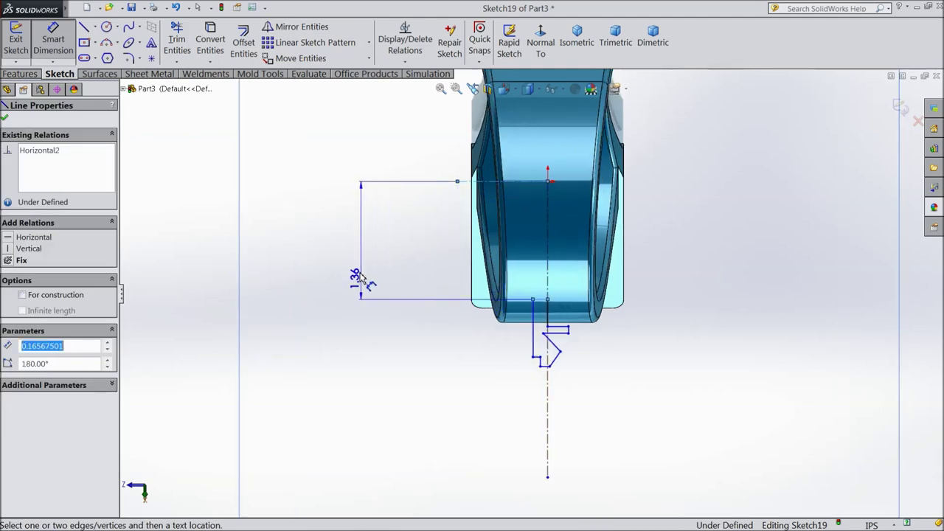
click(366, 270)
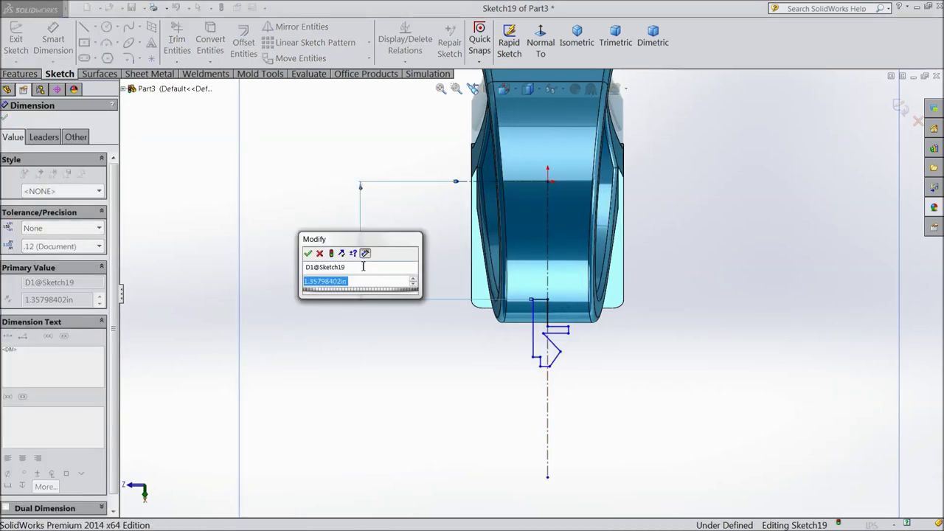
text(1.53)
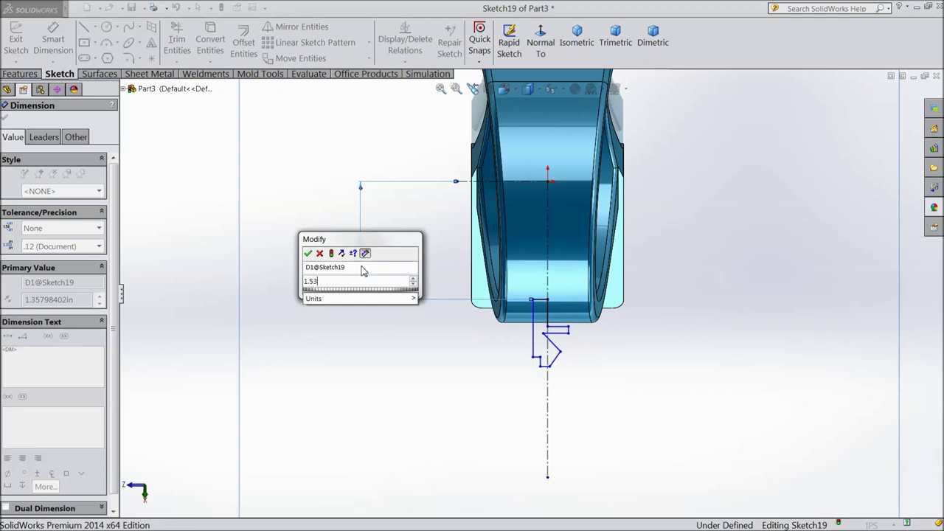
click(307, 253)
scroll(487, 318, down, 5)
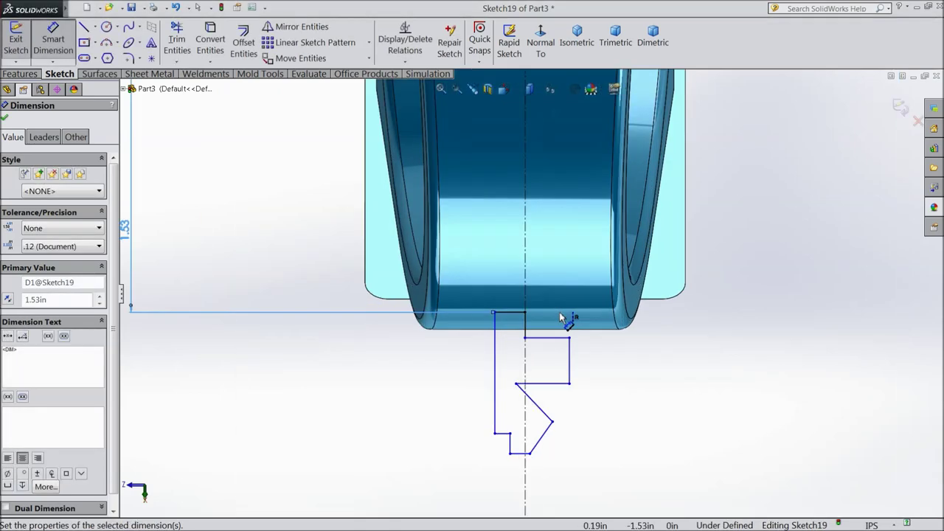
click(485, 307)
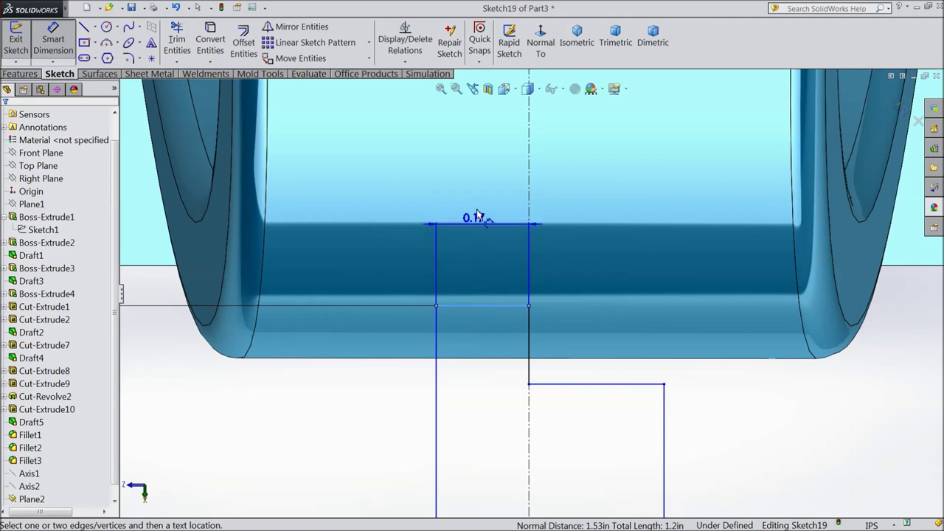
Set the profile's top edge width to 0.125 in and the step height to 0.1 in.
click(477, 200)
text(0.)
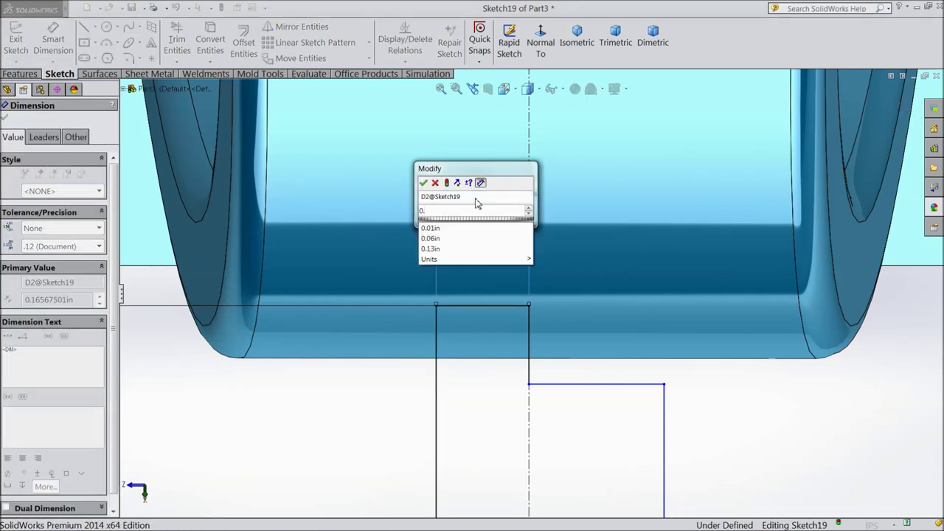
text(125)
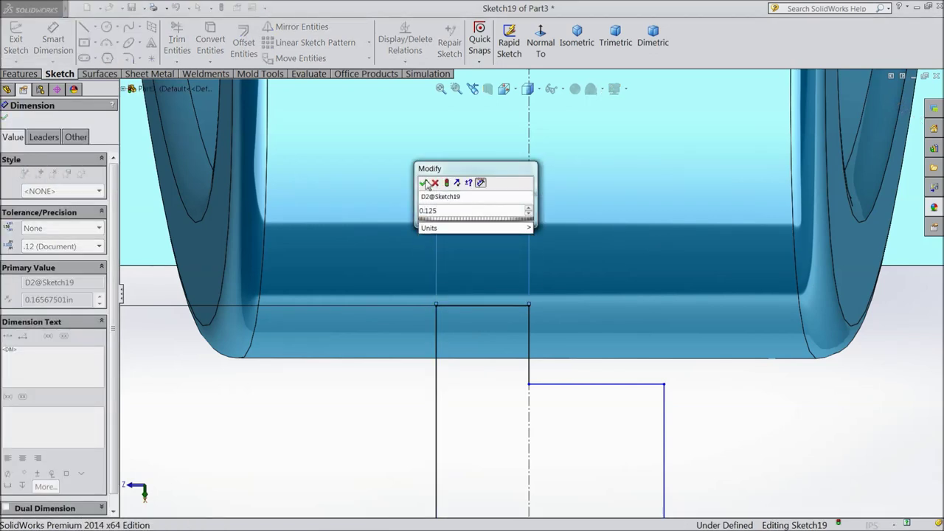
click(425, 183)
key(z)
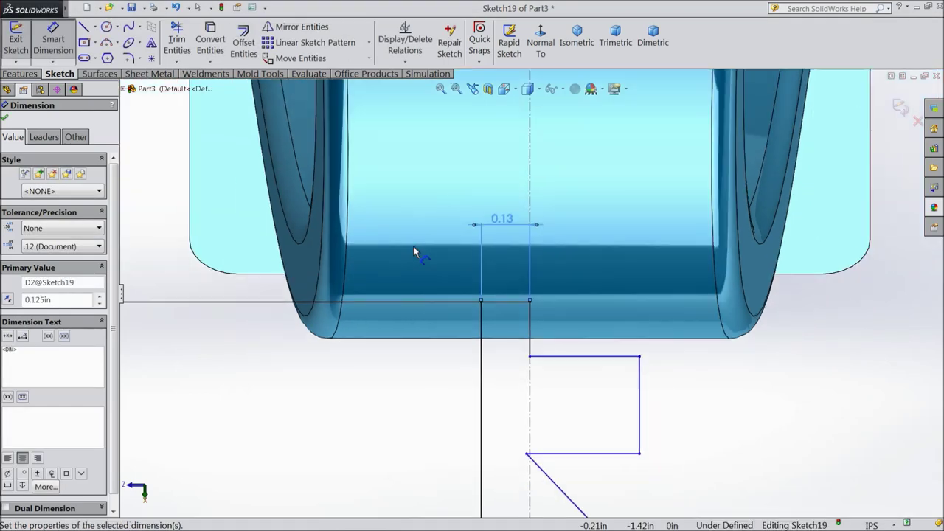
scroll(501, 234, up, 3)
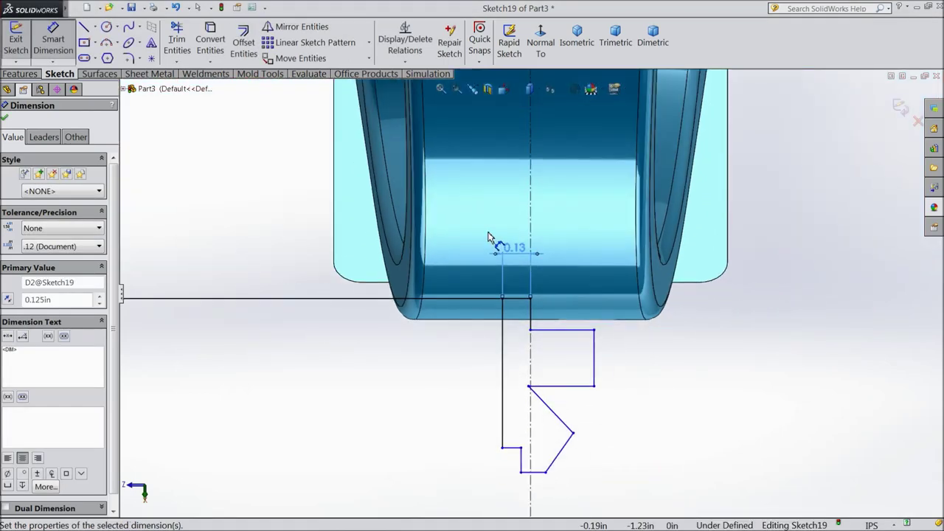
scroll(605, 369, down, 3)
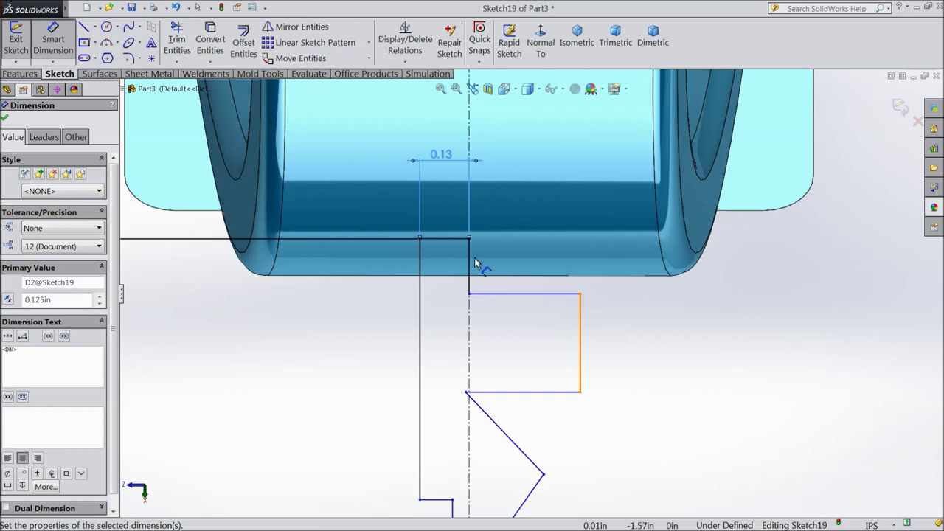
scroll(466, 254, down, 3)
click(460, 237)
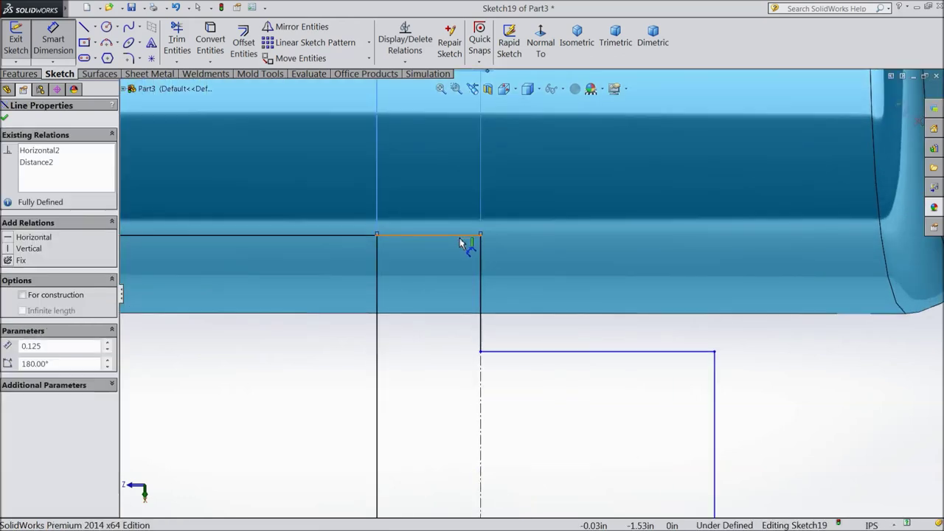
click(547, 352)
click(557, 280)
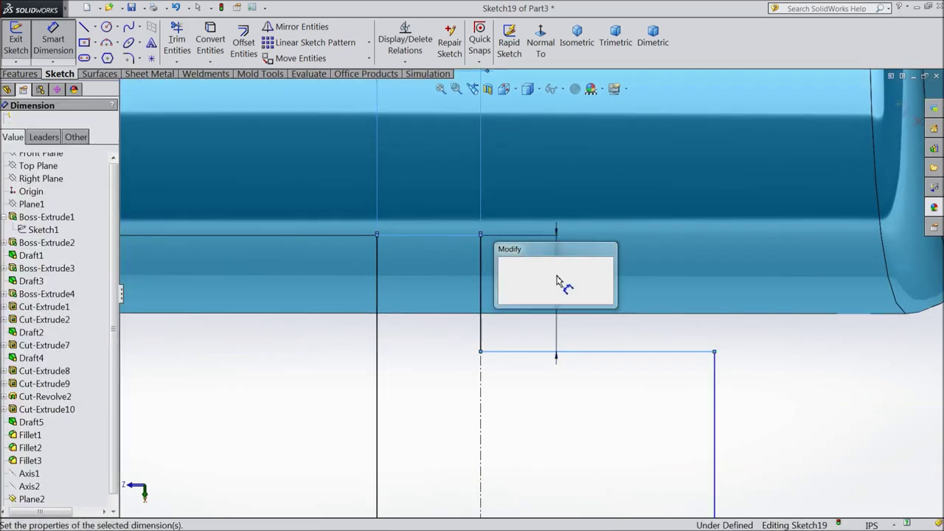
text(0.1)
click(504, 263)
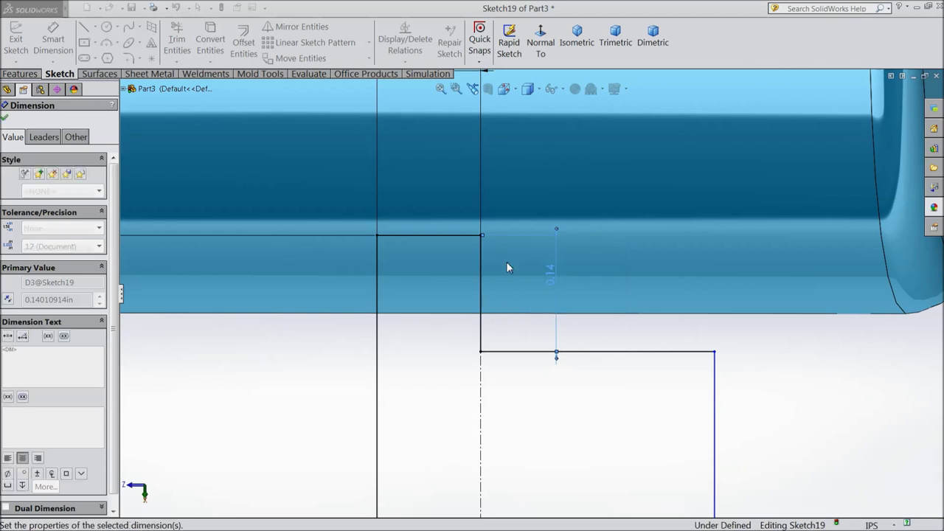
Give the short vertical step 0.05 in and the gap between lower vertical lines 0.18 in.
scroll(509, 303, up, 3)
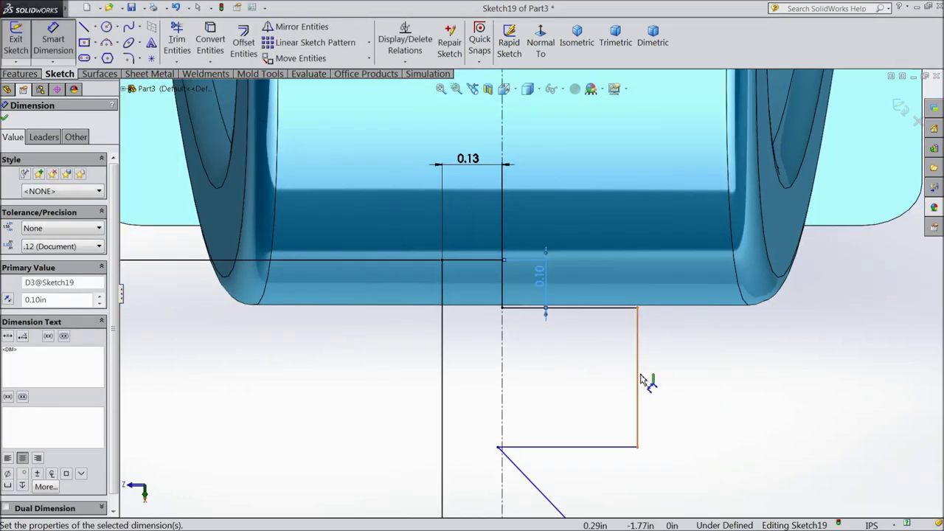
click(640, 380)
click(717, 379)
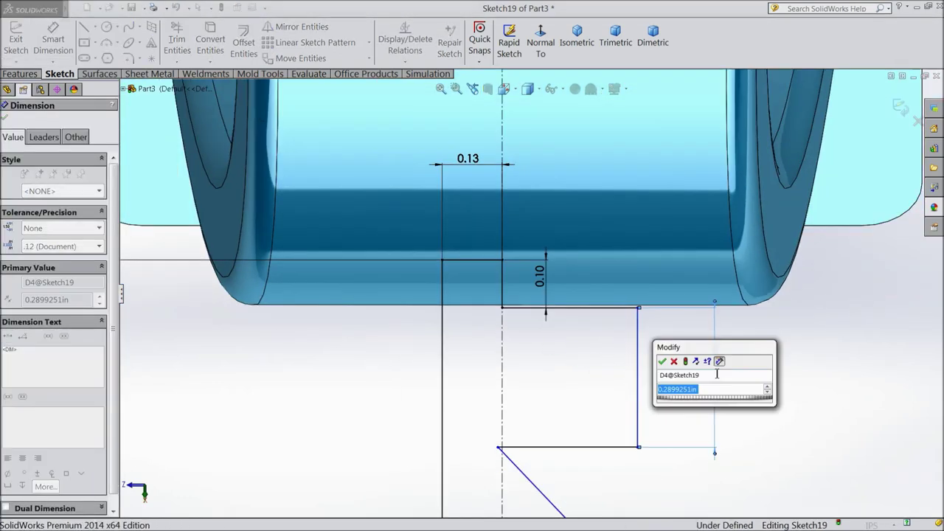
text(0.05)
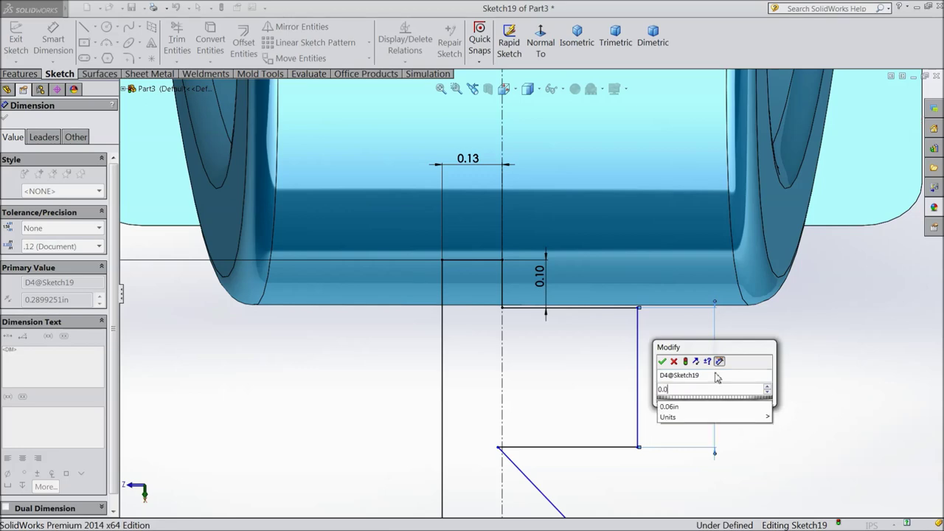
click(662, 362)
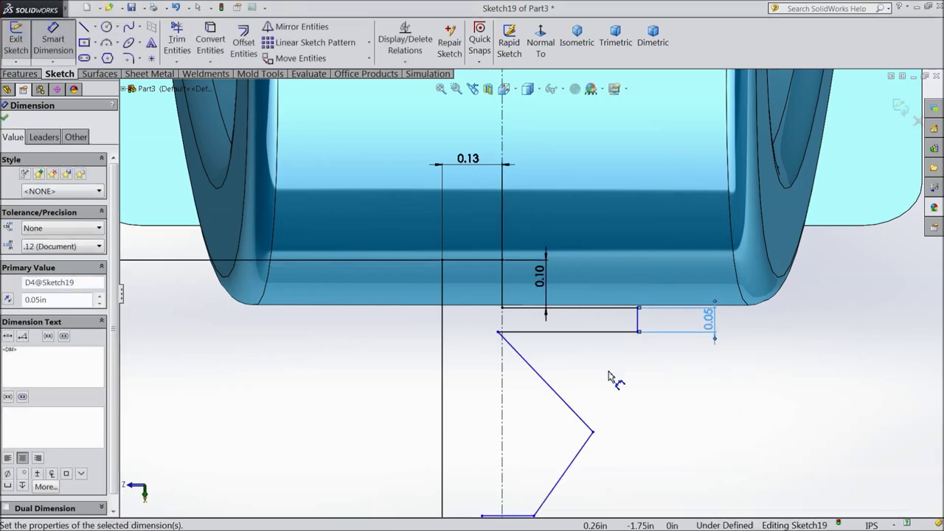
scroll(580, 335, down, 1)
scroll(581, 334, up, 2)
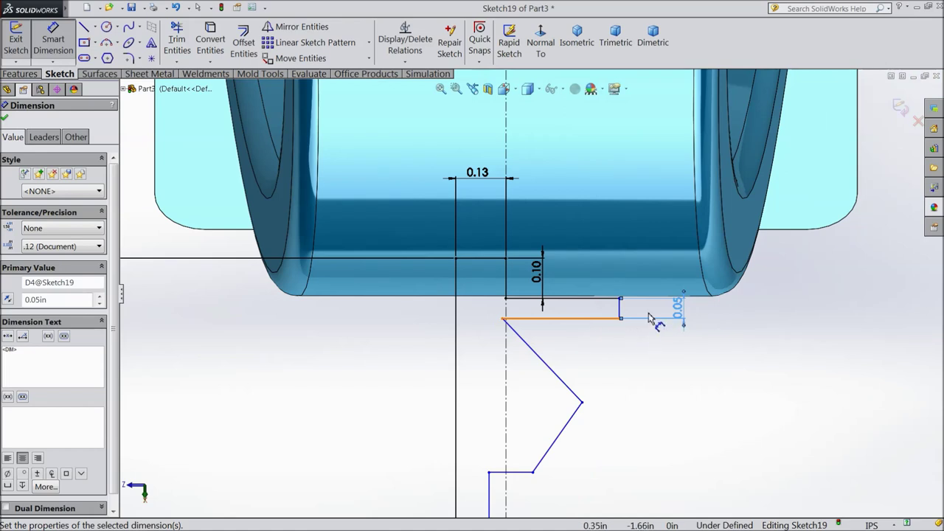
scroll(619, 313, down, 1)
click(618, 309)
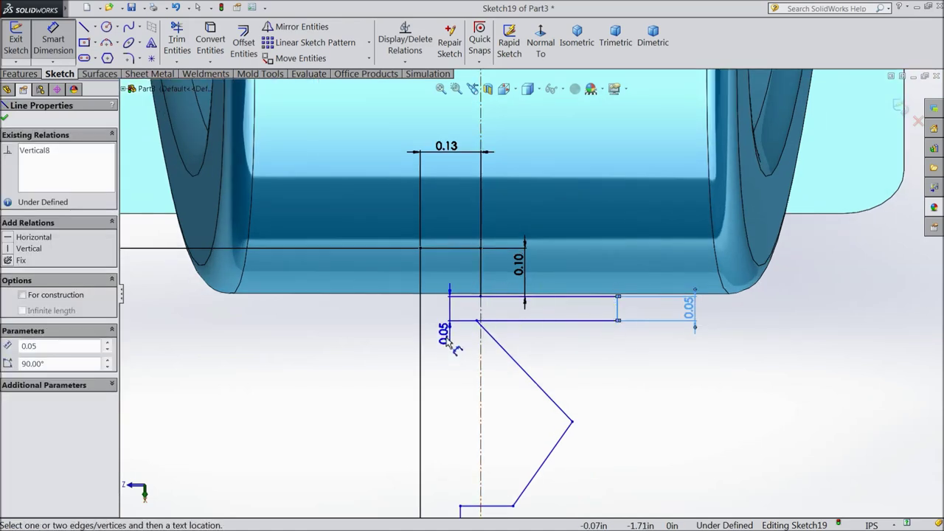
click(421, 357)
scroll(443, 377, up, 3)
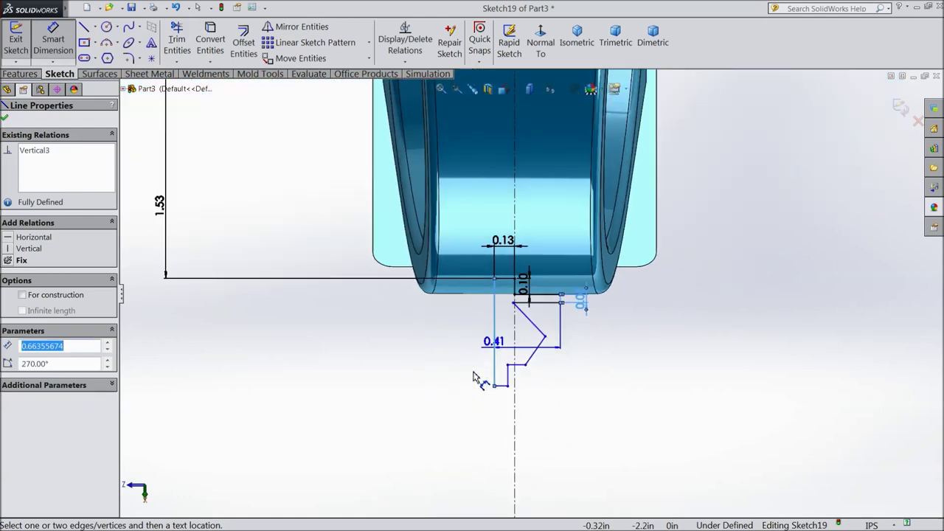
click(539, 476)
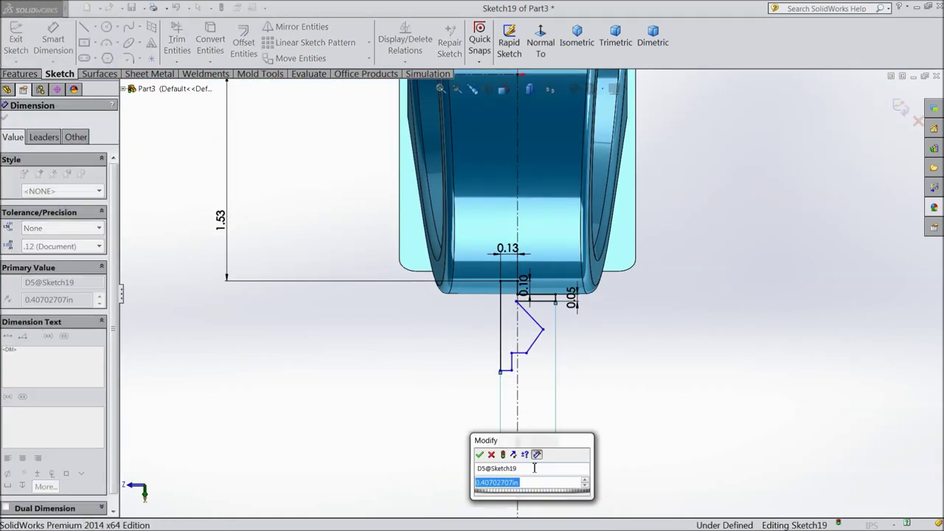
text(0.)
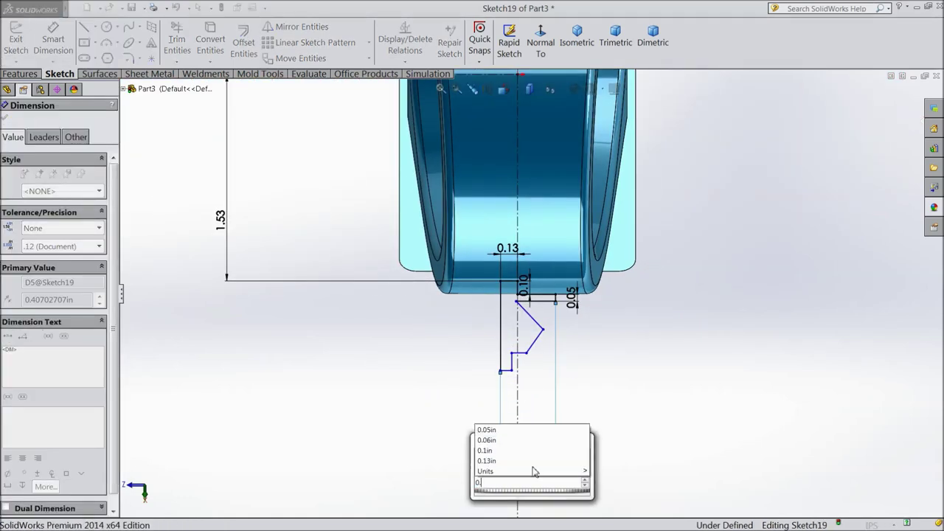
text(18)
click(479, 454)
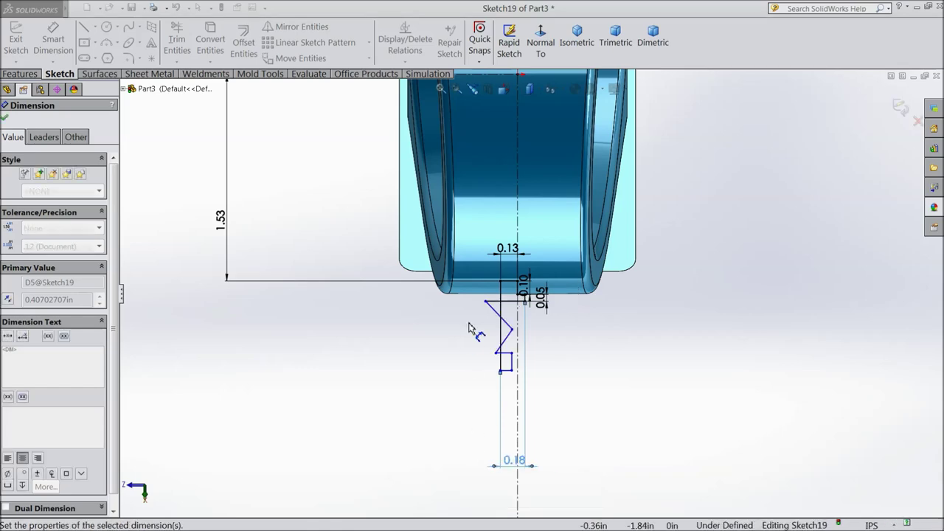
scroll(495, 318, up, 5)
click(4, 117)
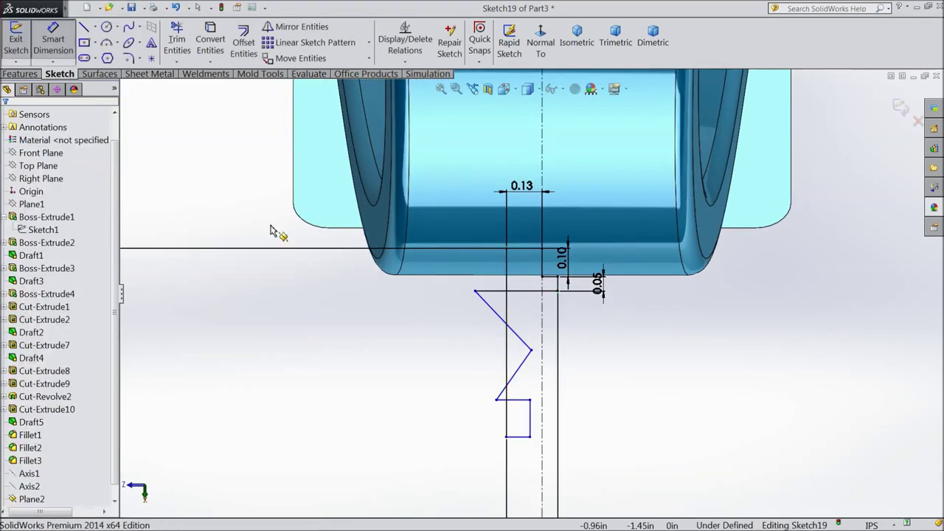
Drag the zigzag's endpoint and vertices rightward so the lower step sits under the slanted notch.
scroll(413, 281, up, 2)
mouse_move(499, 299)
mouse_down()
mouse_move(569, 315)
mouse_move(579, 315)
mouse_move(577, 299)
mouse_up()
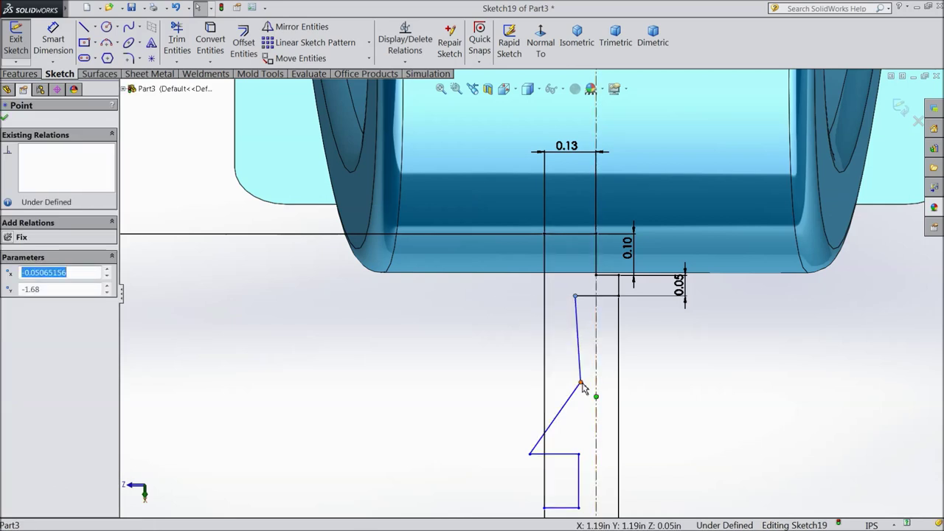
drag(581, 382, 629, 382)
drag(530, 453, 614, 451)
scroll(601, 454, up, 3)
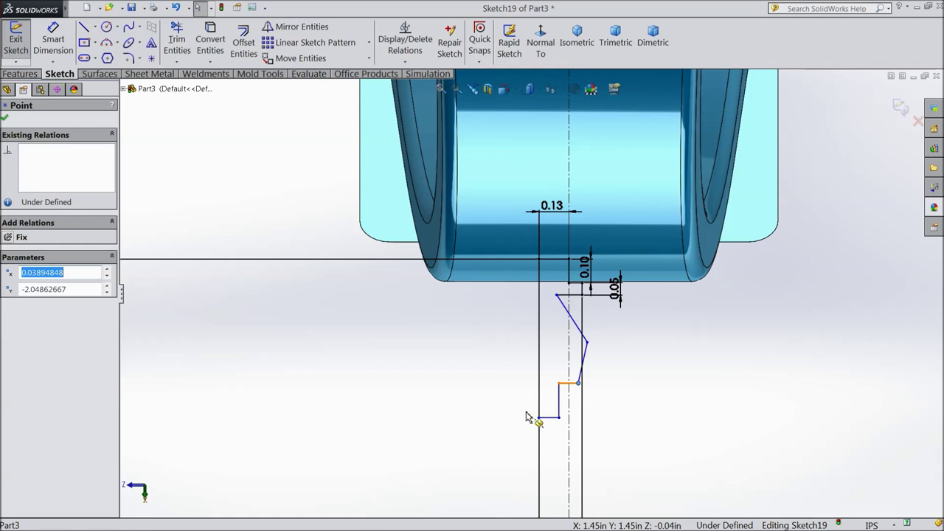
click(53, 37)
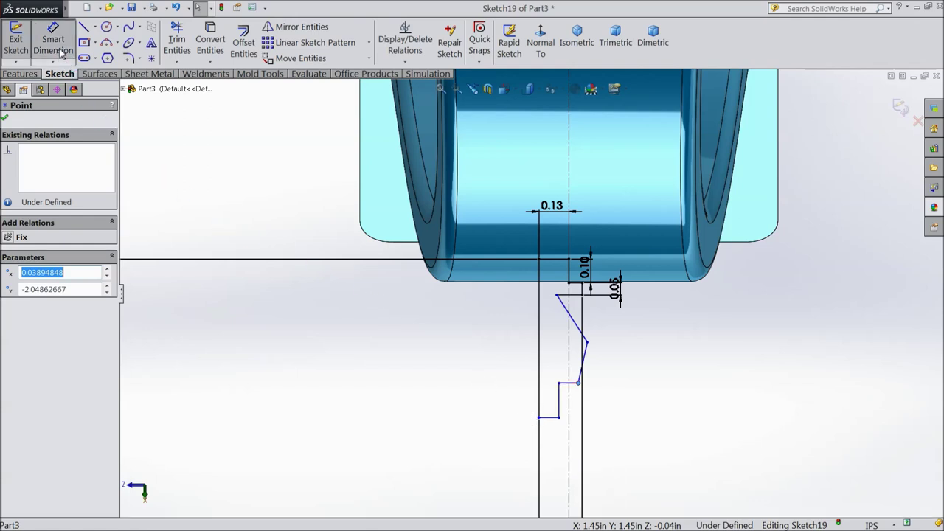
Dimension the vertical distance from the top sketch point to the angled vertex as 0.125 in.
scroll(597, 356, down, 3)
click(524, 246)
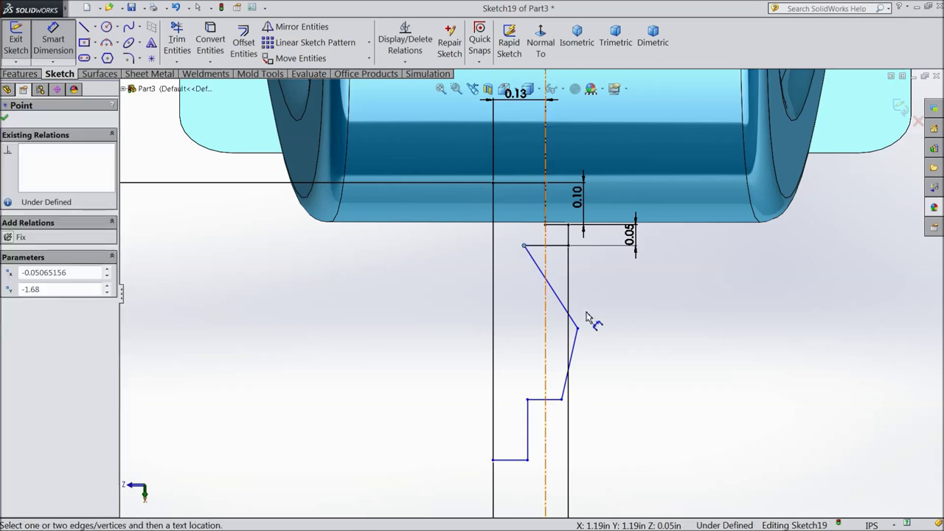
click(578, 328)
click(673, 291)
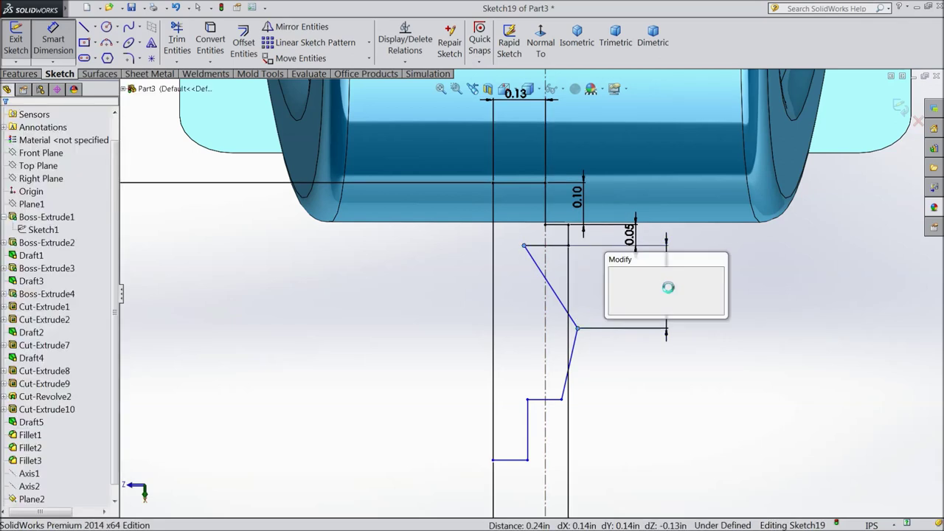
text(0.25)
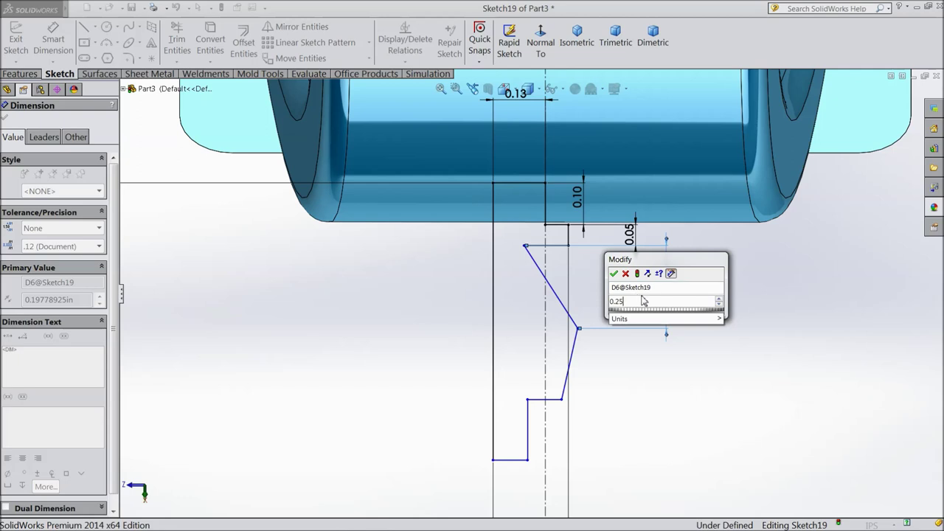
click(617, 302)
text(1)
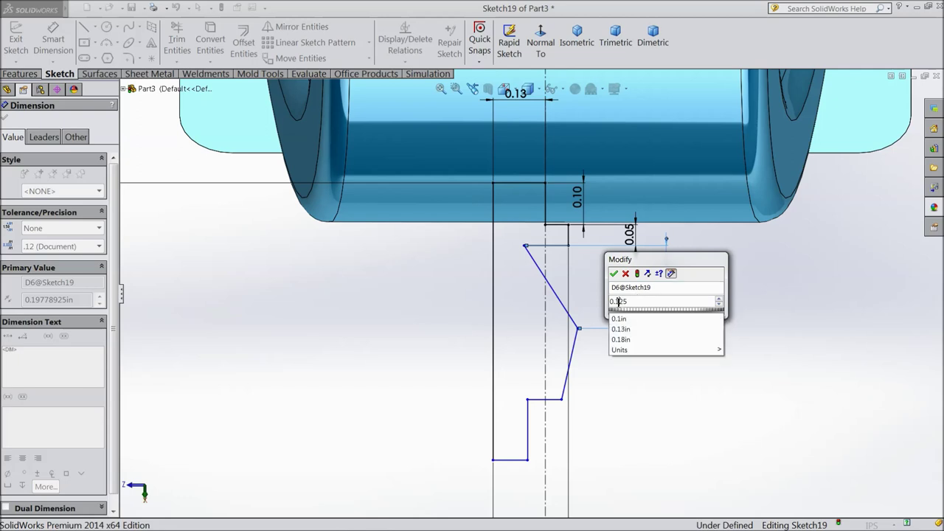
click(614, 274)
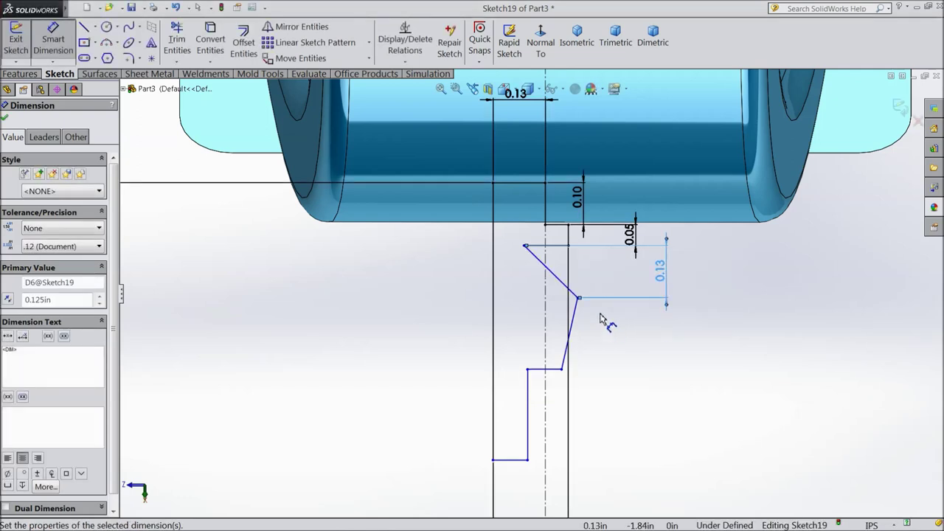
Add the next vertical distance at the angled vertex, correcting 0.8 to 0.08 in.
click(579, 299)
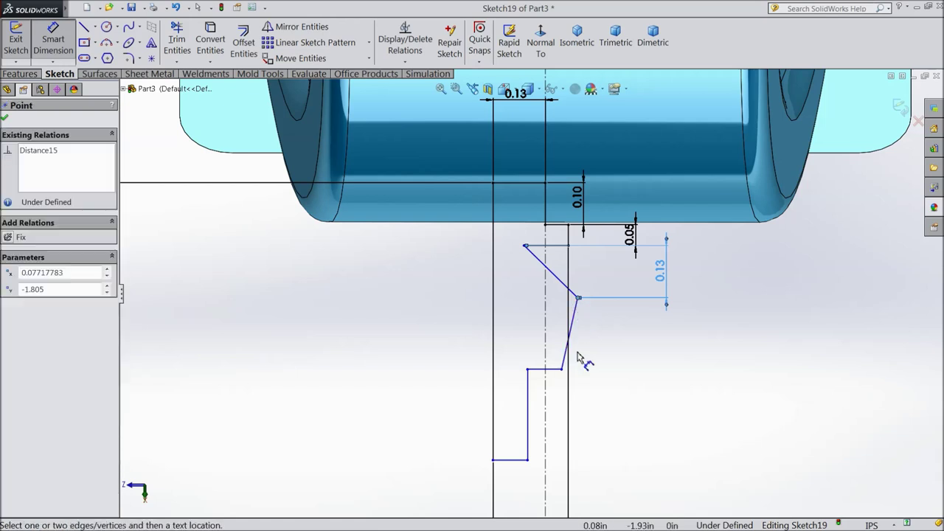
click(703, 336)
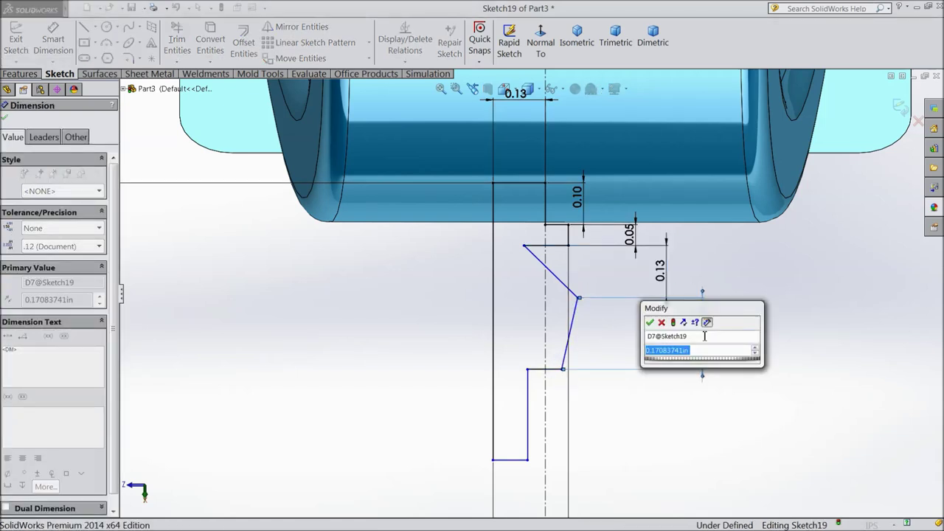
text(0.8)
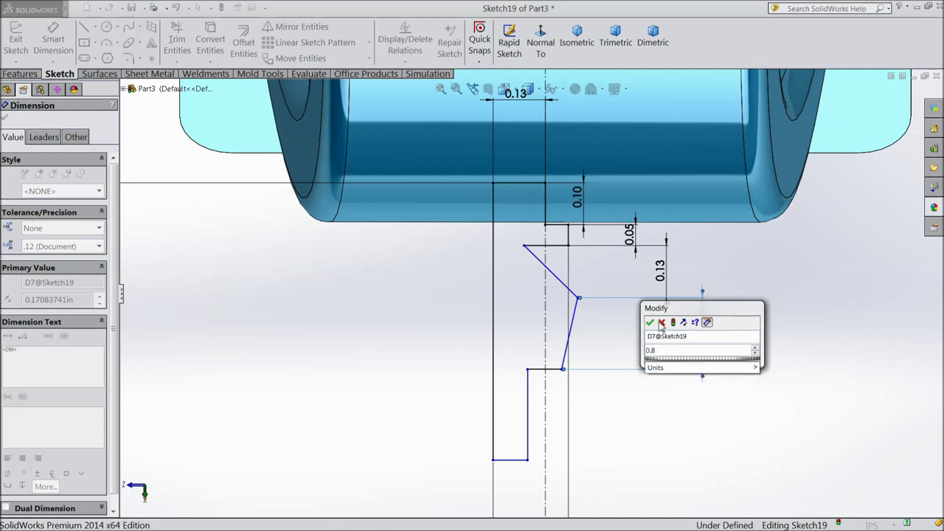
click(651, 323)
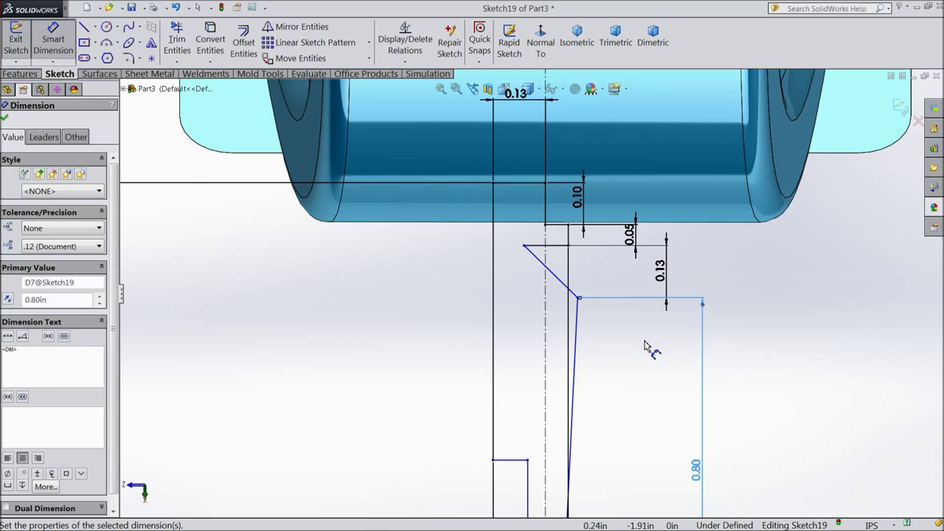
double_click(696, 472)
text(0.08)
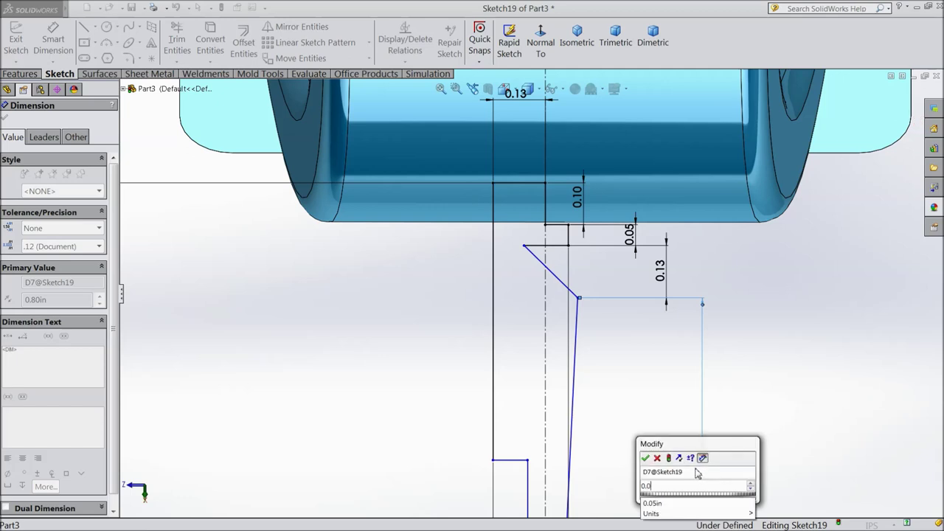
click(646, 458)
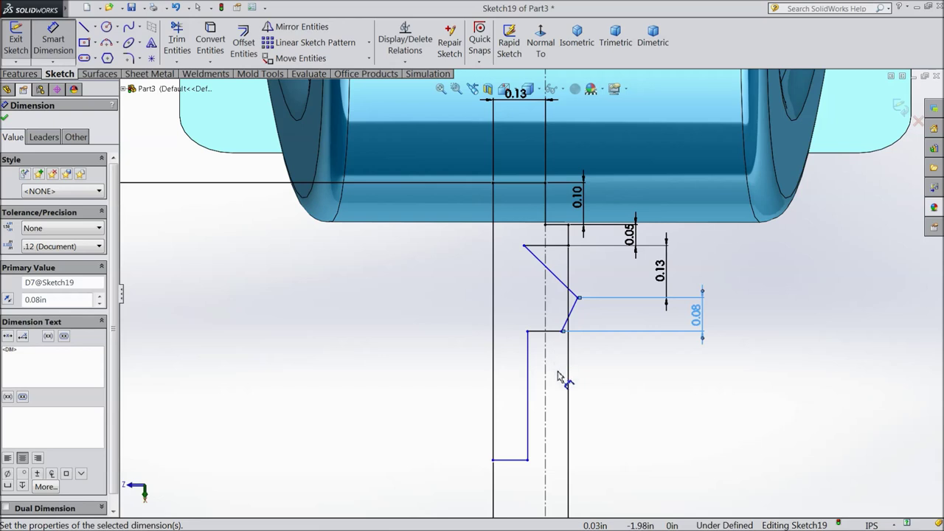
scroll(559, 377, up, 1)
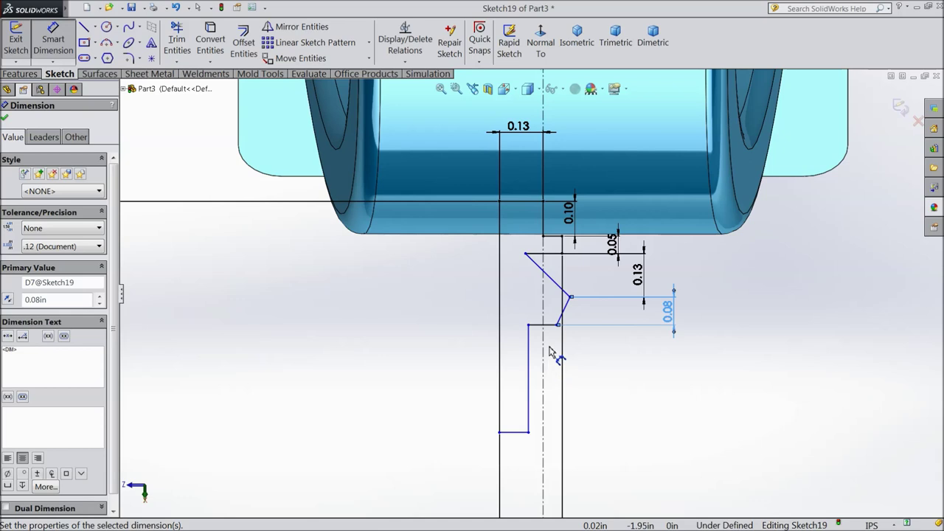
scroll(550, 351, down, 1)
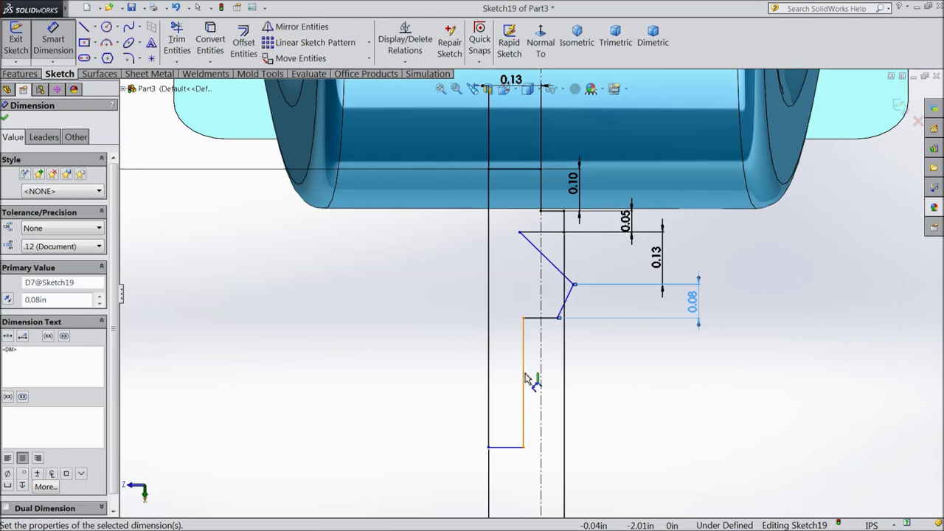
Drag the profile's bottom-left vertex up to shorten the step.
click(488, 447)
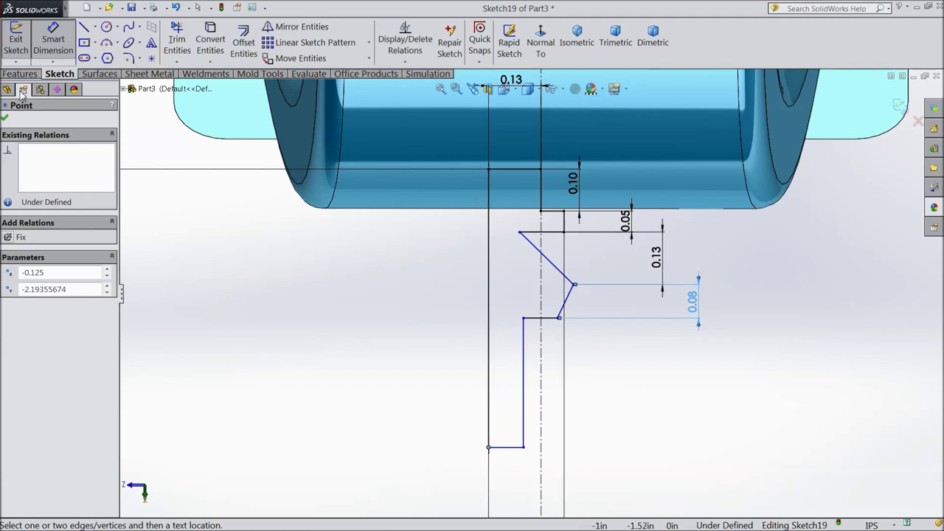
key(Escape)
drag(489, 448, 497, 293)
Dimension the narrow step's top line at 0.025 in.
click(53, 40)
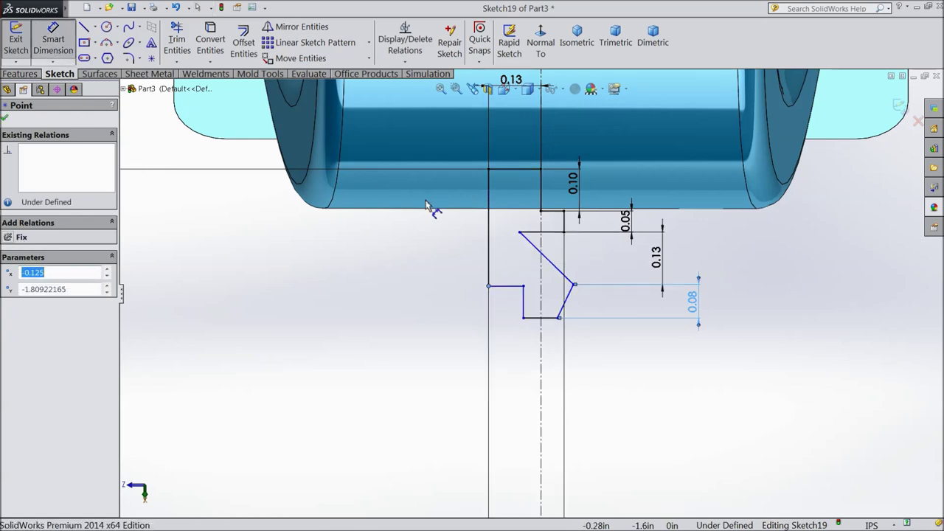
scroll(502, 280, down, 2)
click(534, 305)
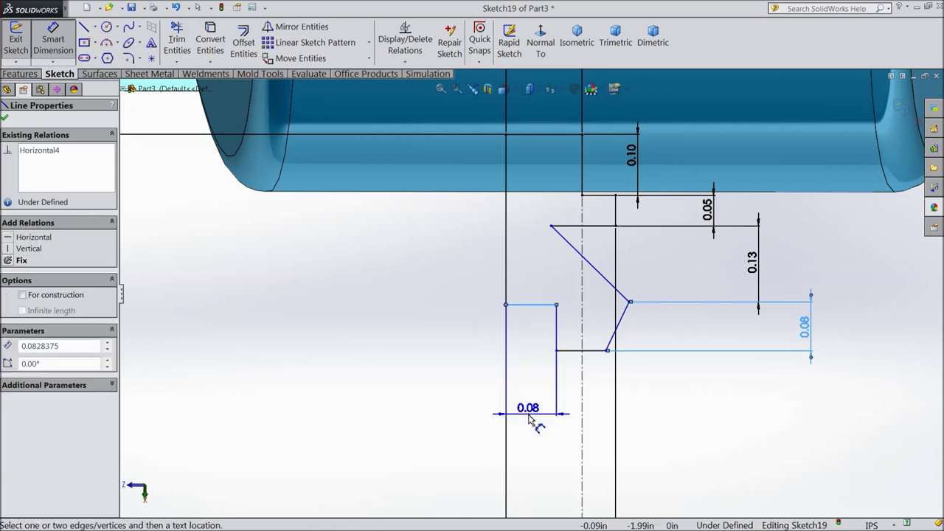
click(528, 419)
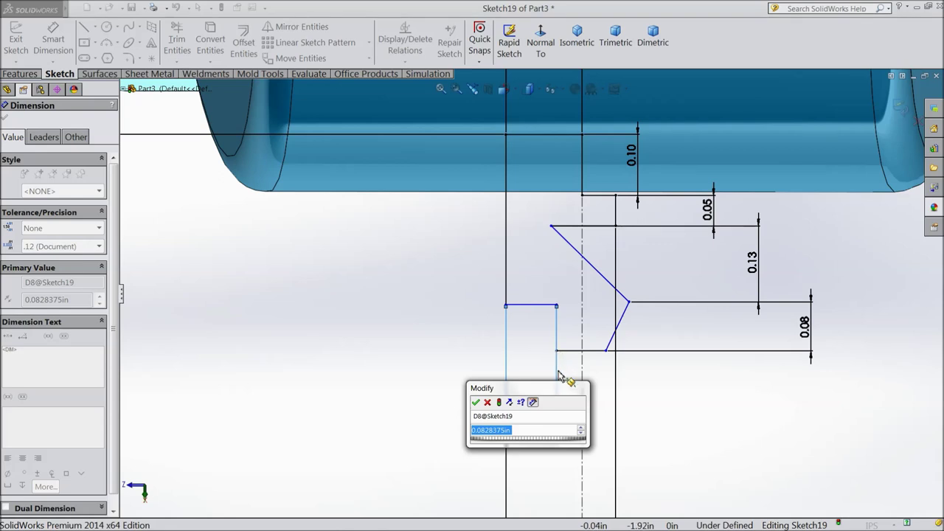
text(0)
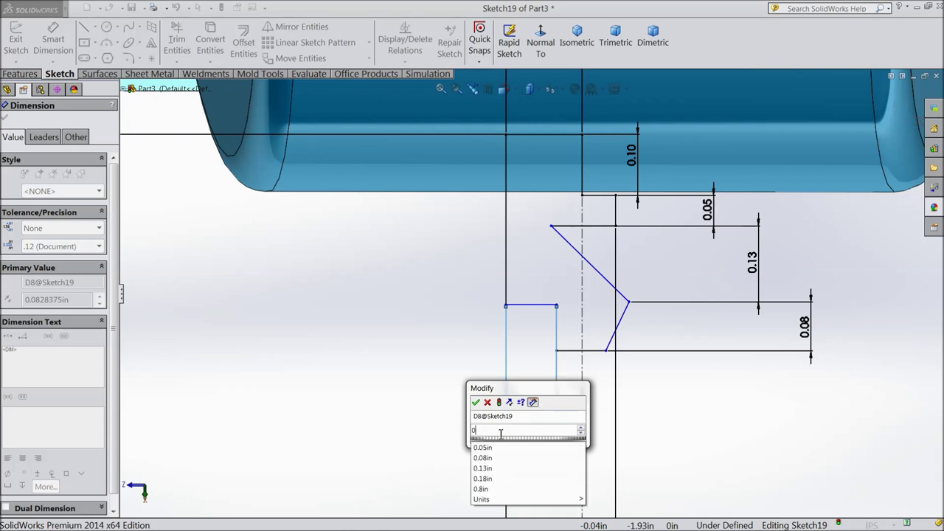
text(.025)
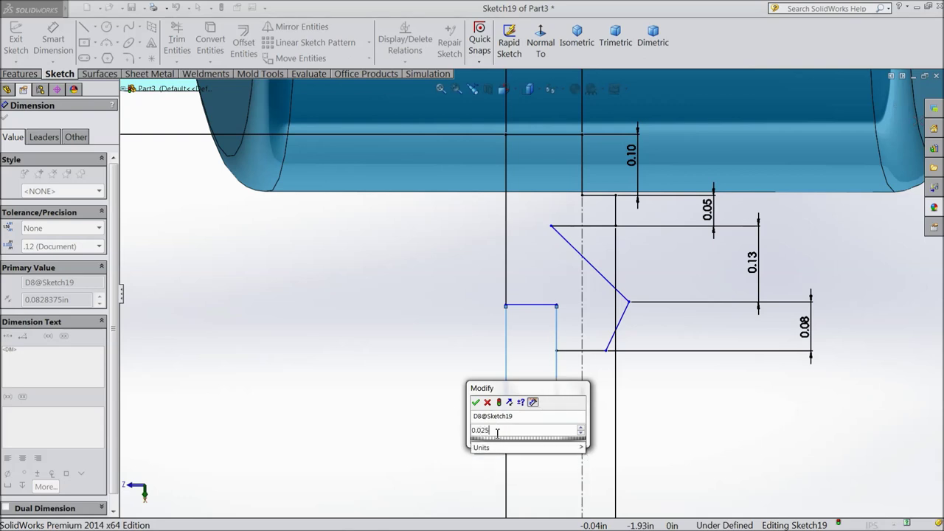
key(Return)
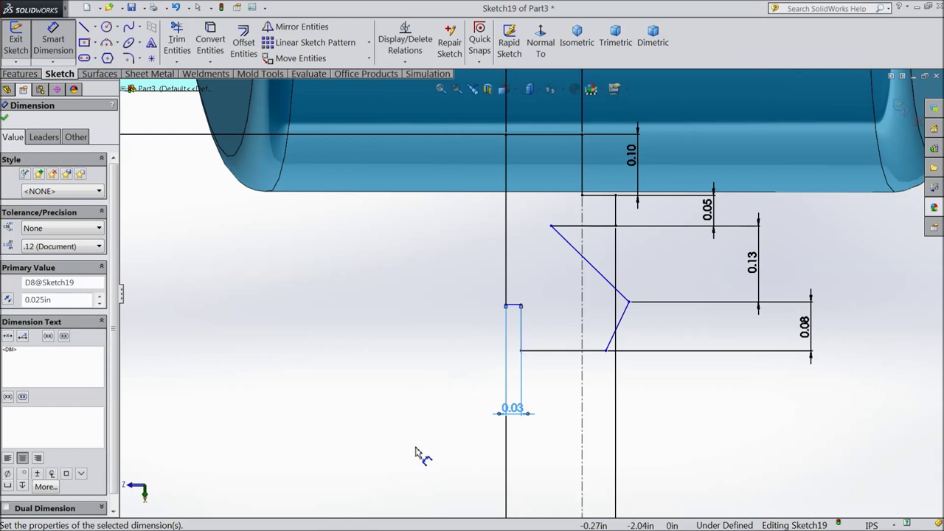
Set the step's horizontal width beside the centerline to 0.0375 in, shown as 0.04.
scroll(579, 344, down, 2)
mouse_move(580, 344)
mouse_down()
mouse_move(499, 375)
mouse_move(466, 346)
mouse_up()
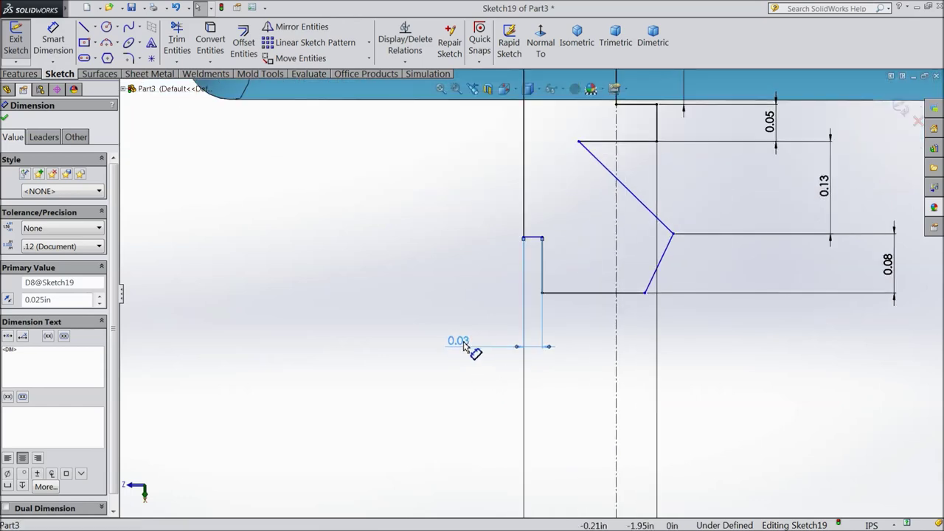
click(469, 346)
text(0)
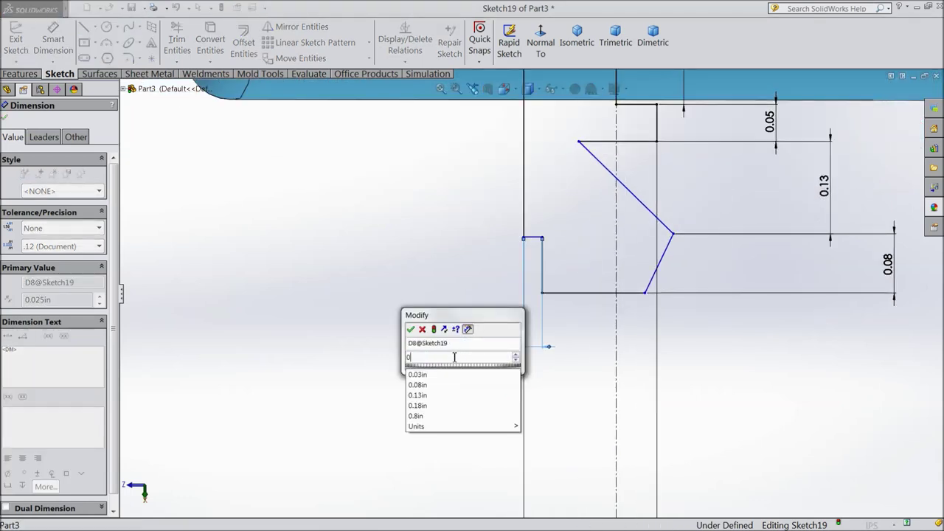
text(.0375)
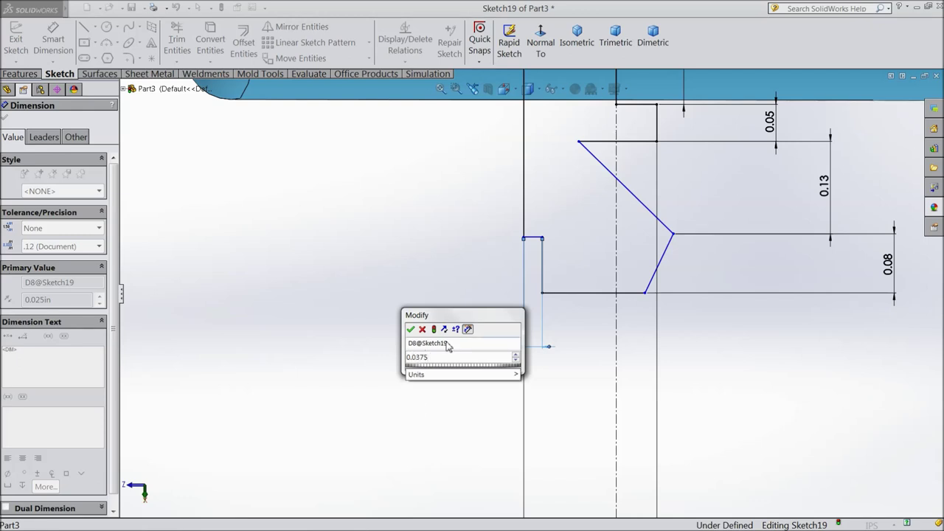
click(411, 330)
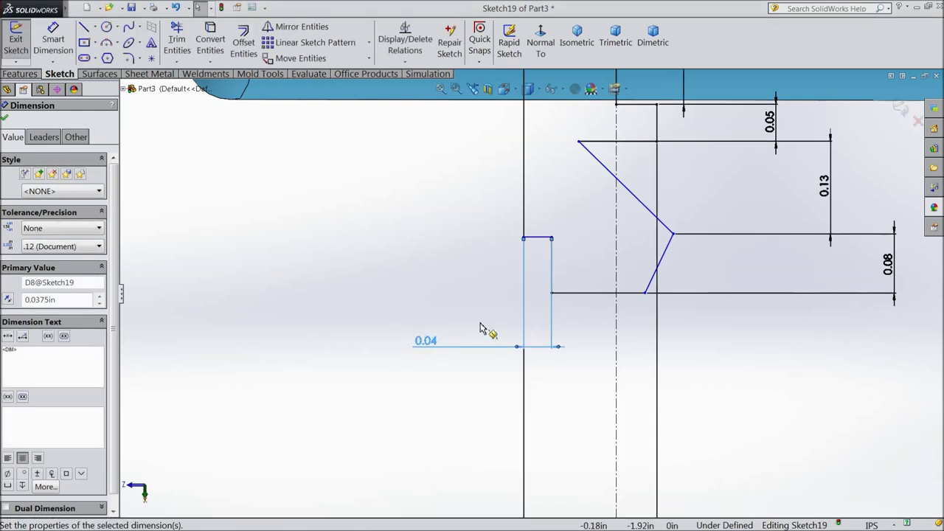
click(552, 270)
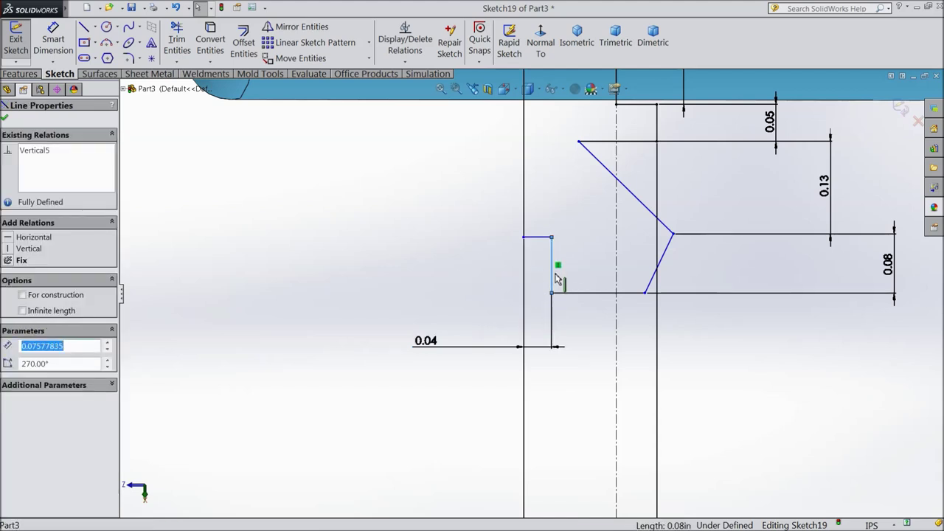
Dimension the short vertical step line to 0.025 in, placed to its left.
click(53, 40)
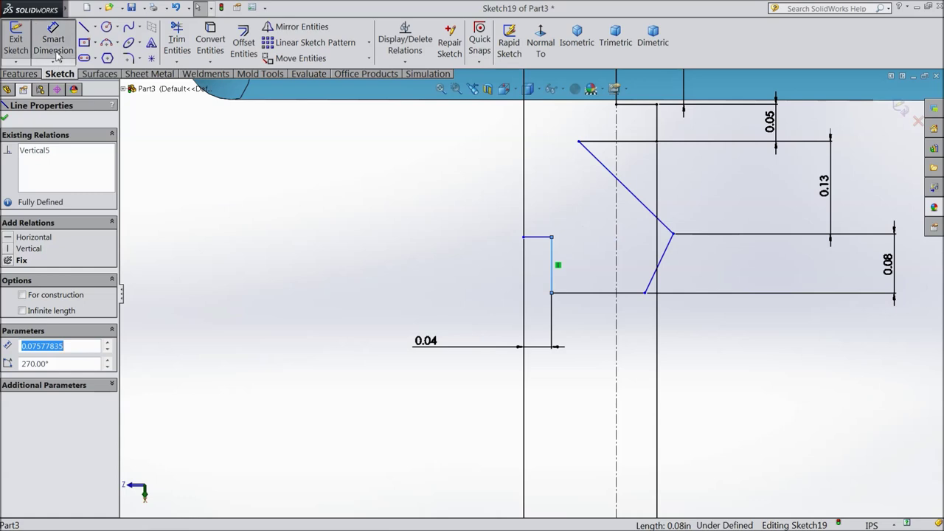
click(553, 273)
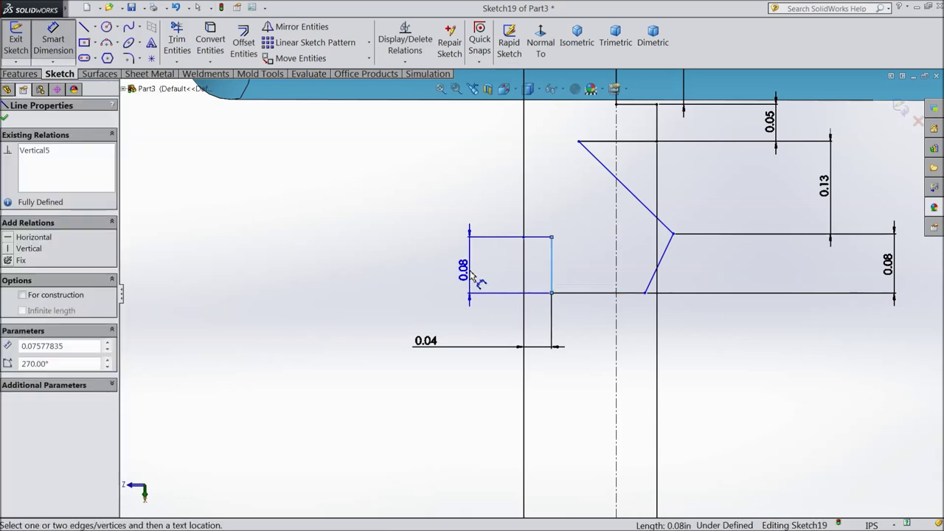
click(476, 277)
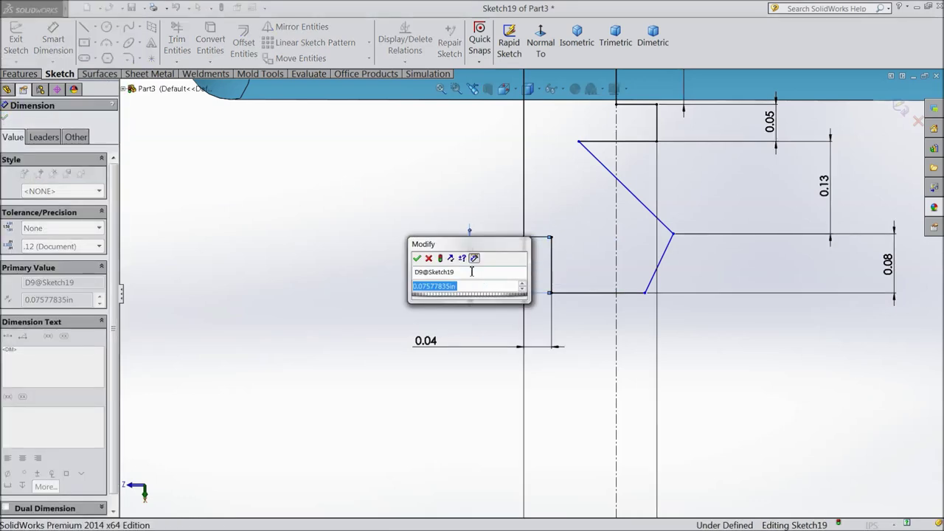
text(0.025)
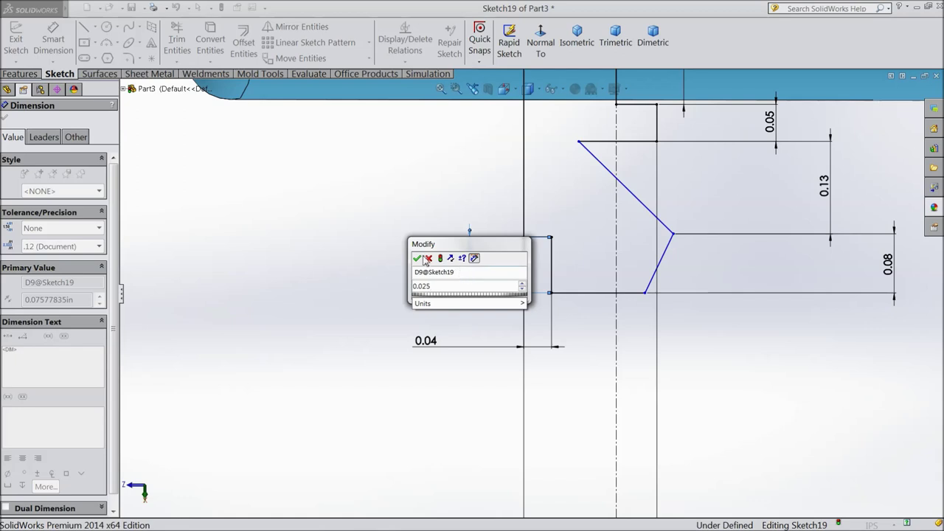
click(417, 258)
key(z)
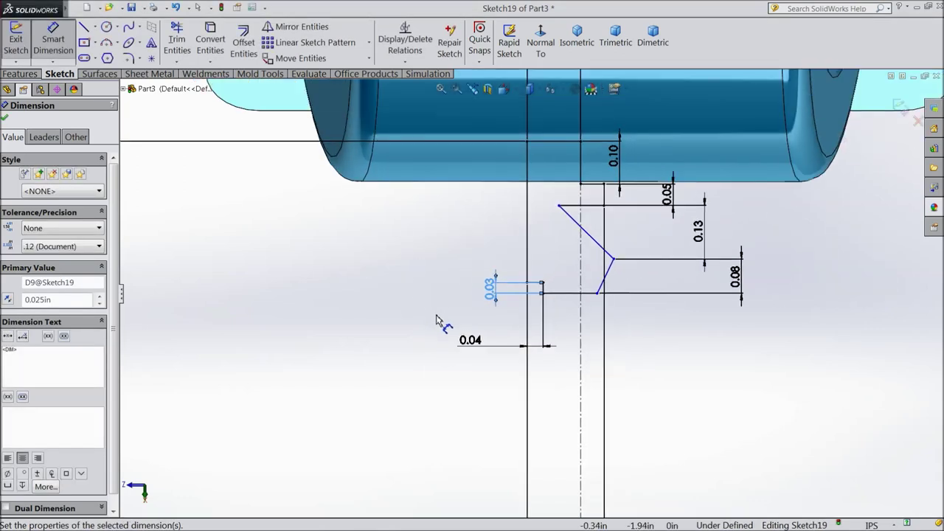
scroll(553, 326, down, 2)
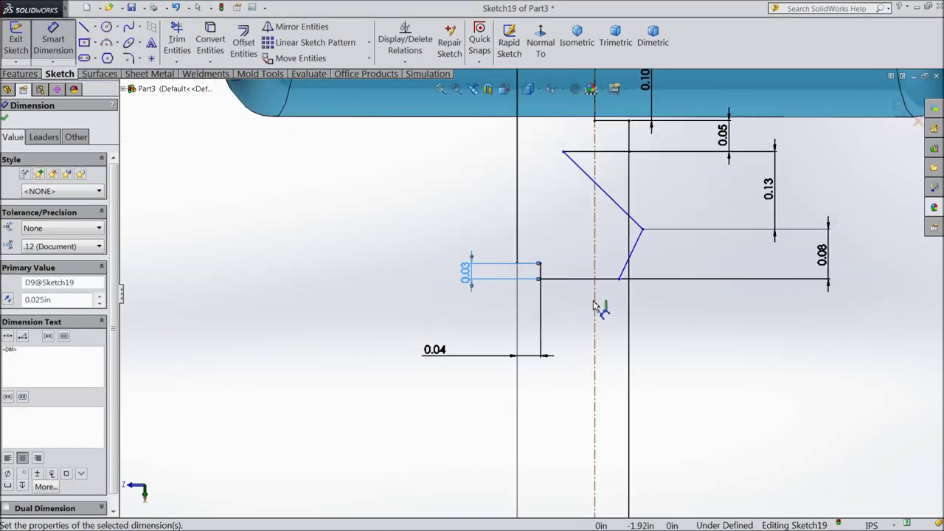
scroll(558, 296, down, 1)
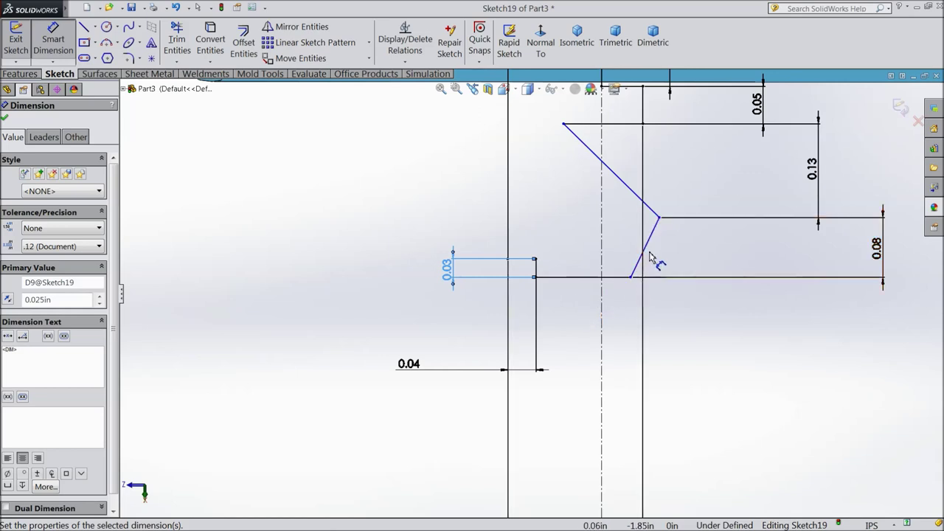
scroll(639, 248, up, 2)
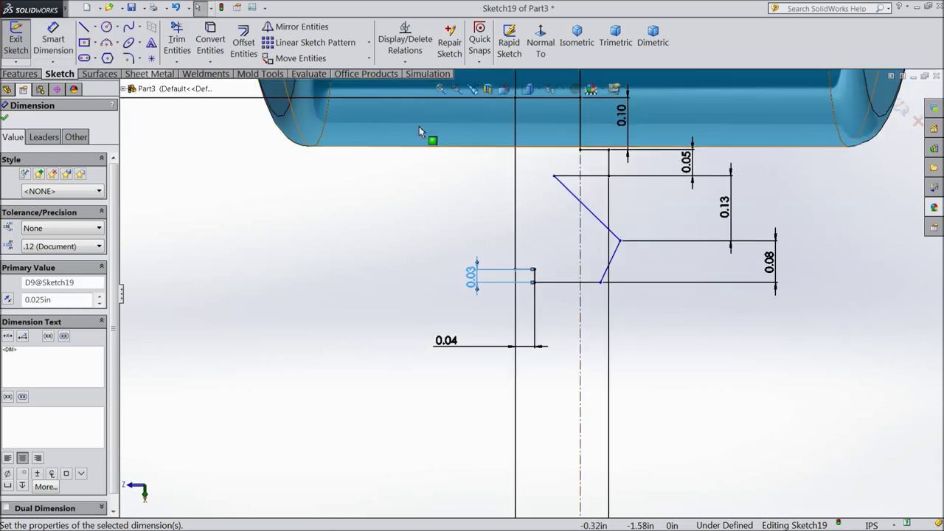
scroll(590, 174, down, 2)
Make the slanted line's top endpoint vertical with the corner point above it.
click(586, 166)
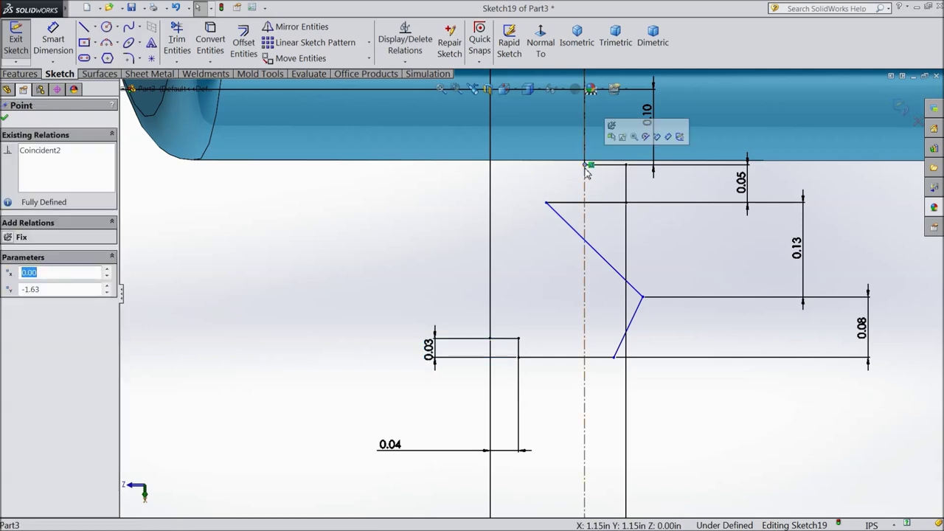
ctrl+click(547, 204)
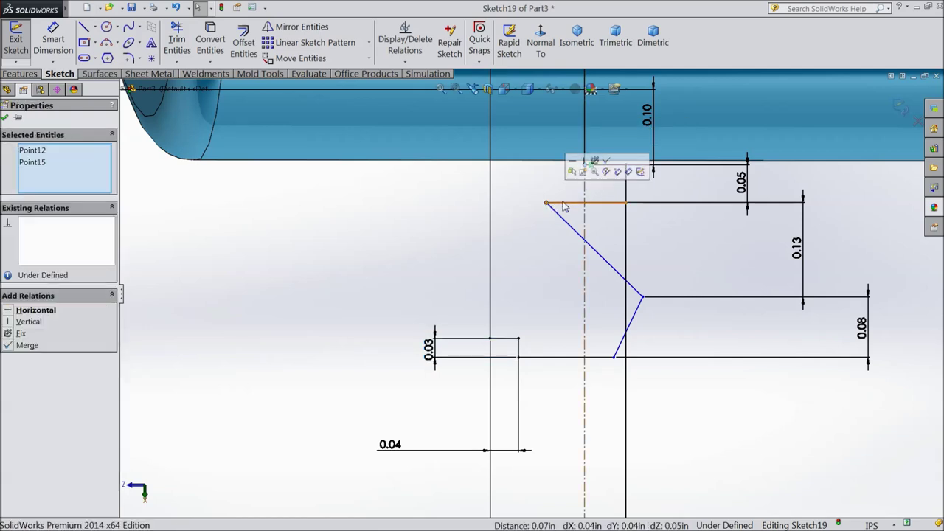
click(588, 163)
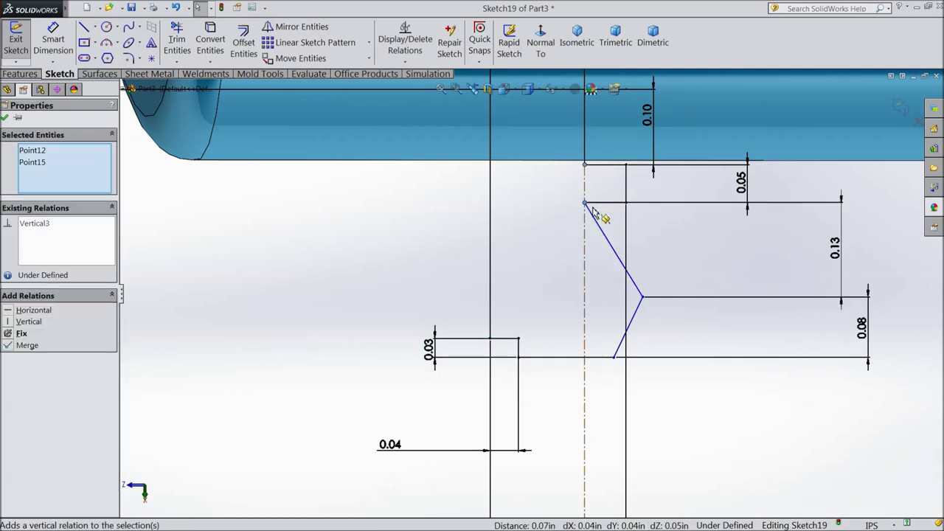
Set the horizontal distance from the slanted line's top vertex to 0.05 in.
key(d)
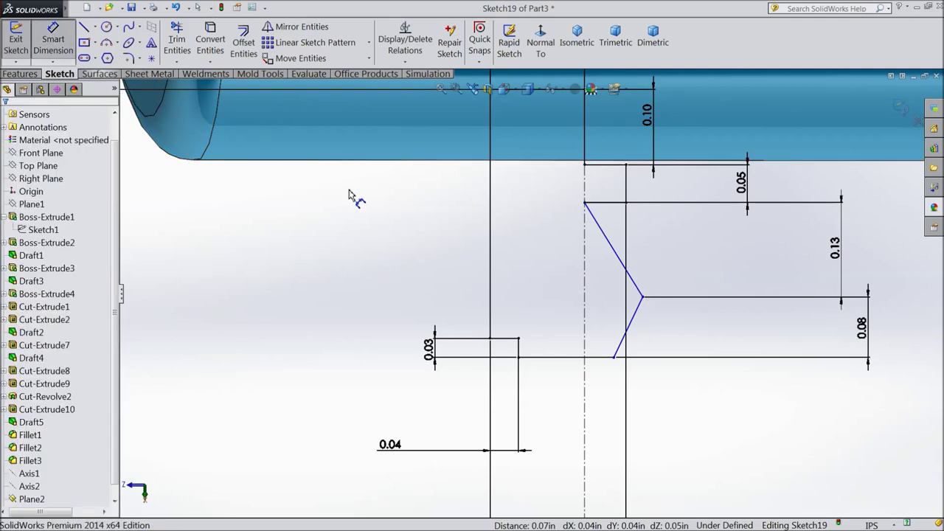
click(643, 298)
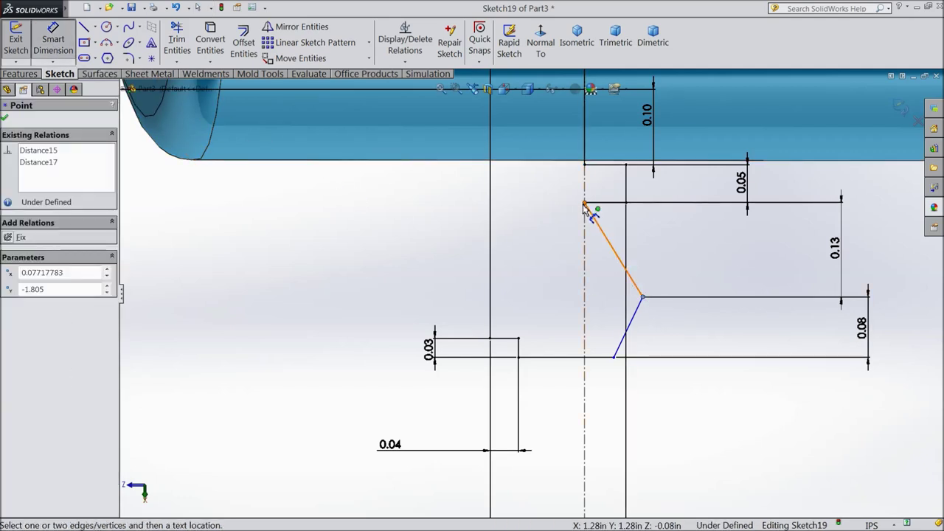
click(584, 204)
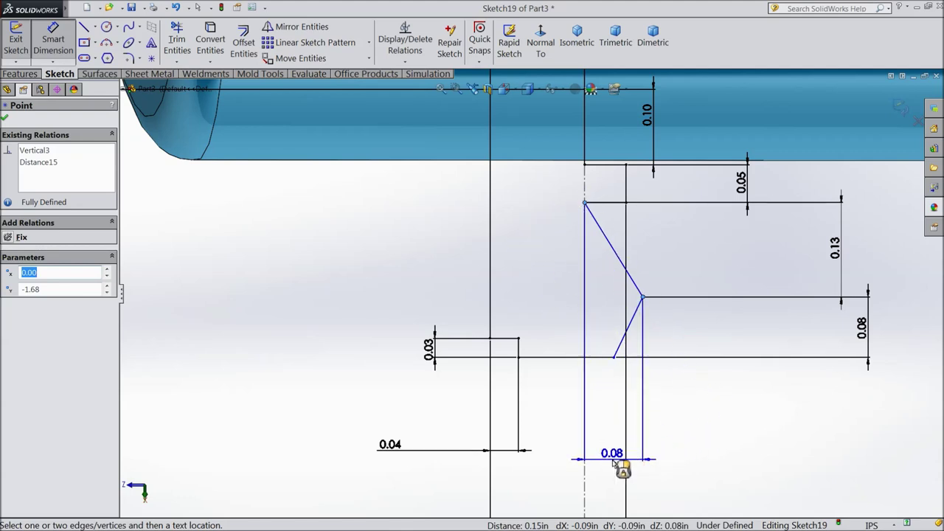
click(613, 462)
text(0.05)
key(Return)
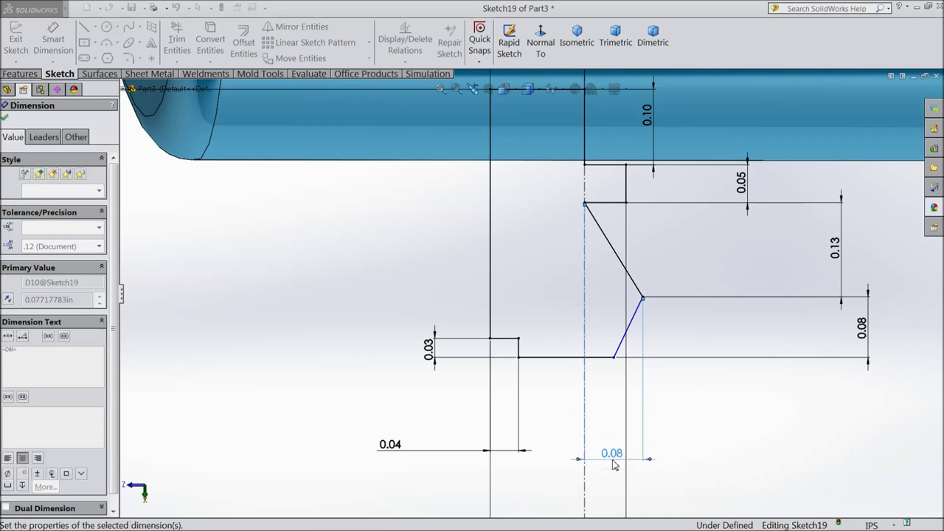
Dimension the slanted line's lower end to the left vertical line at 0.08 in.
scroll(597, 384, up, 2)
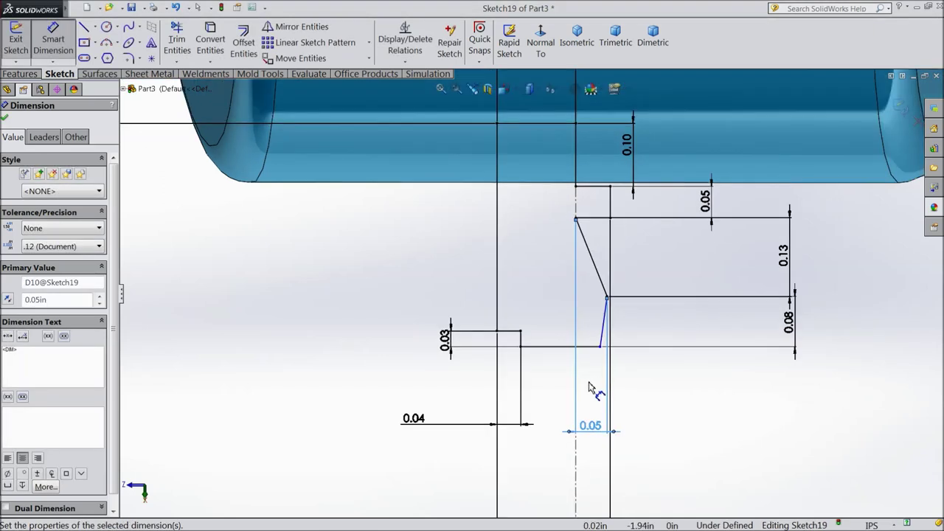
click(601, 346)
click(497, 306)
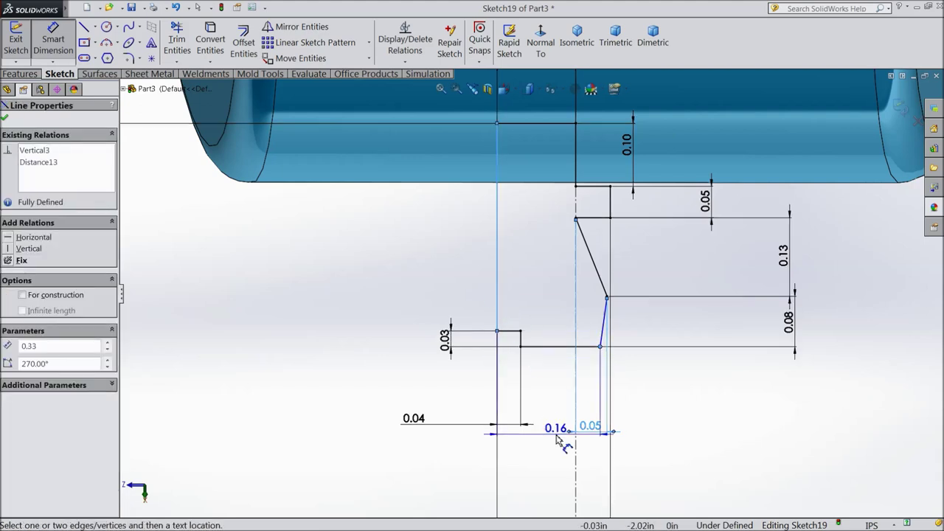
scroll(534, 292, up, 2)
click(544, 455)
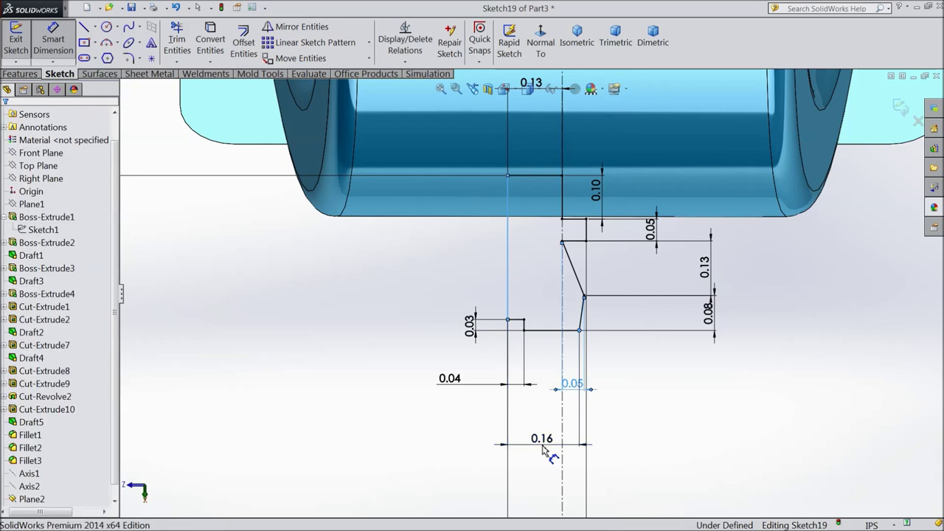
text(0.08)
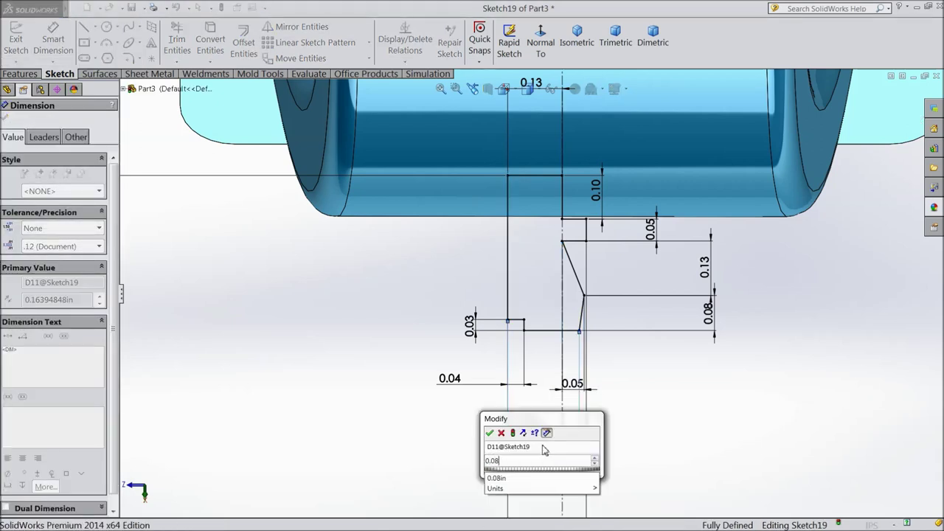
click(489, 433)
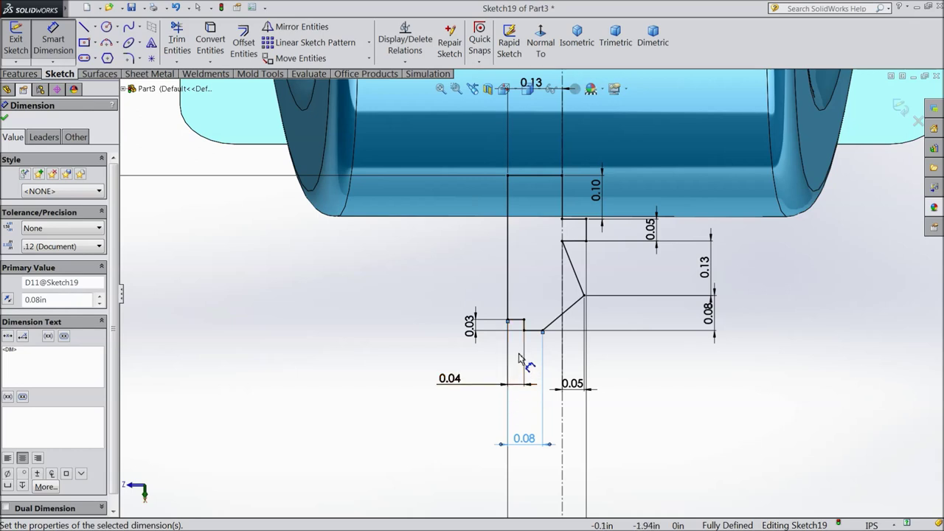
scroll(531, 357, up, 1)
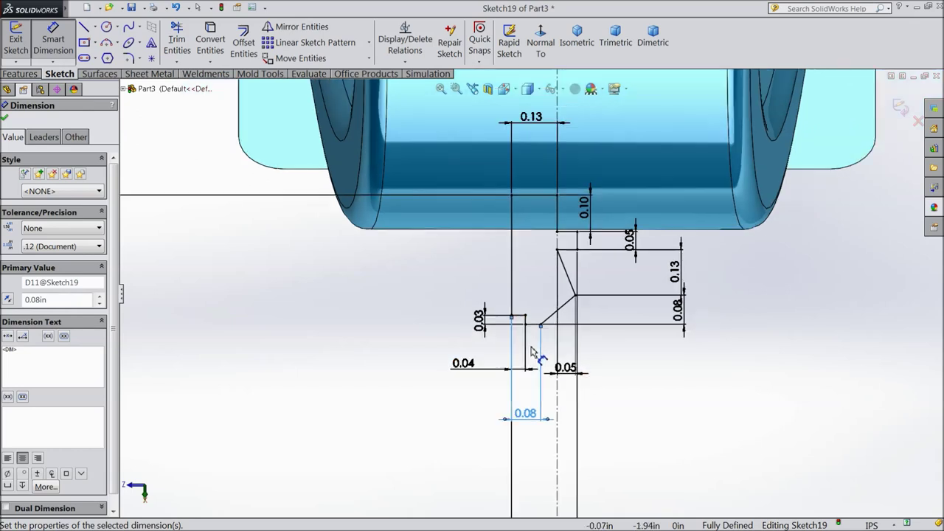
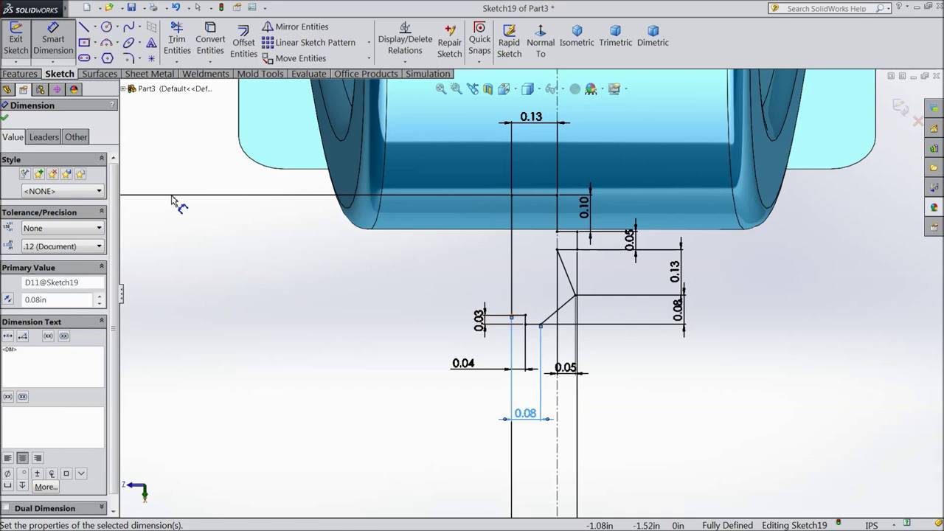
Revolve the grease nipple profile about vertical Line4 into the solid Revolve1.
click(4, 119)
click(21, 75)
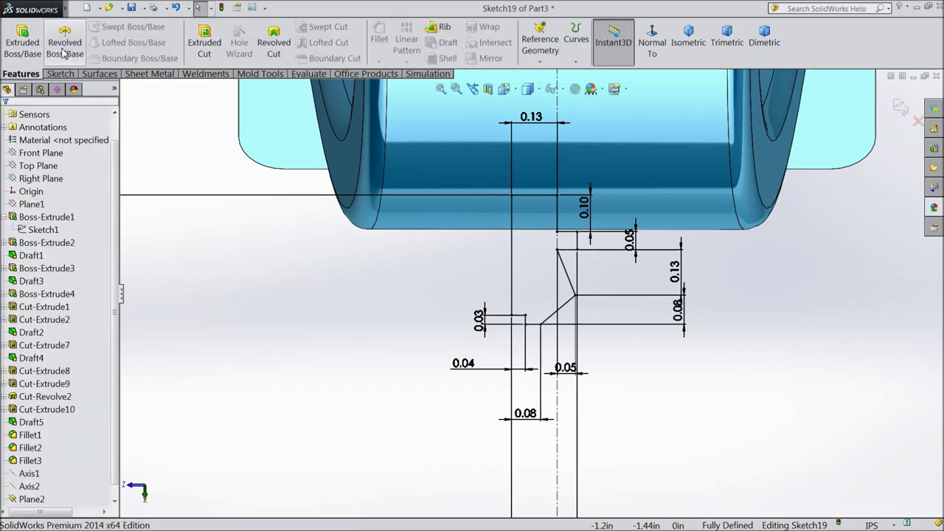
click(64, 50)
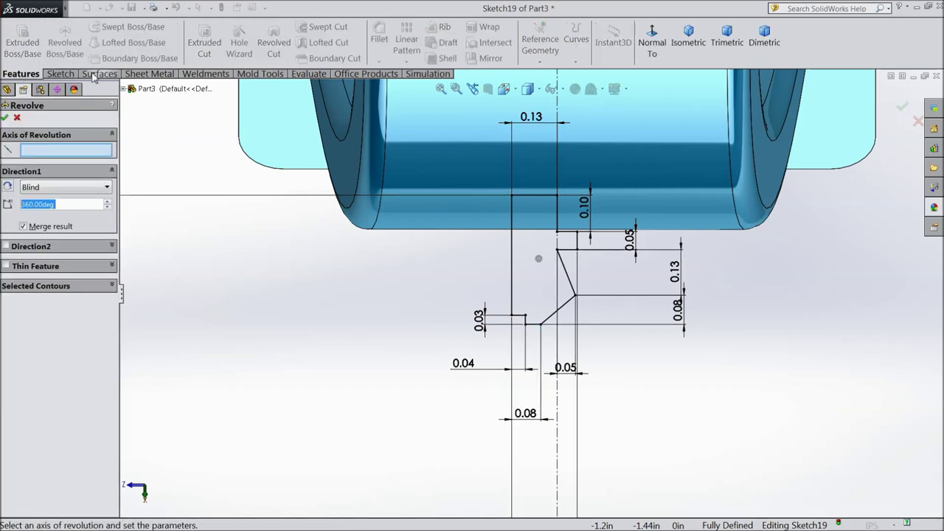
click(514, 291)
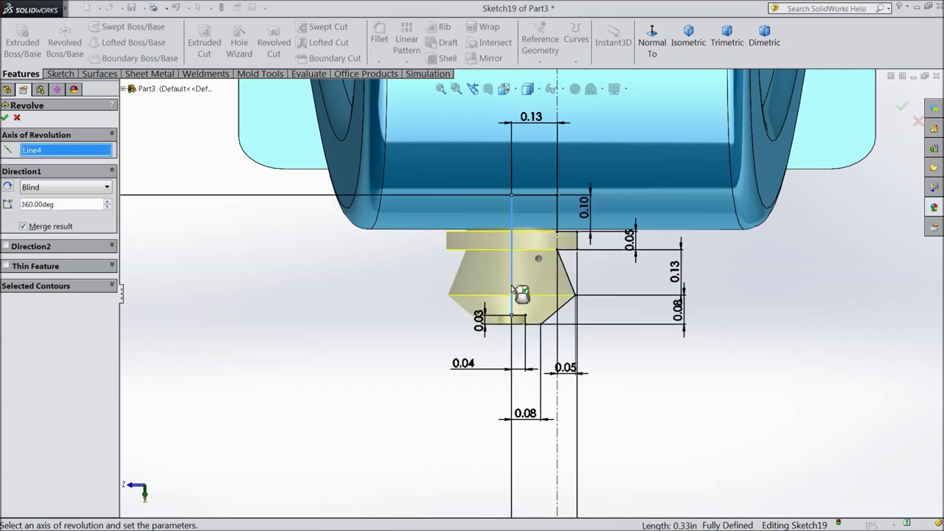
click(6, 118)
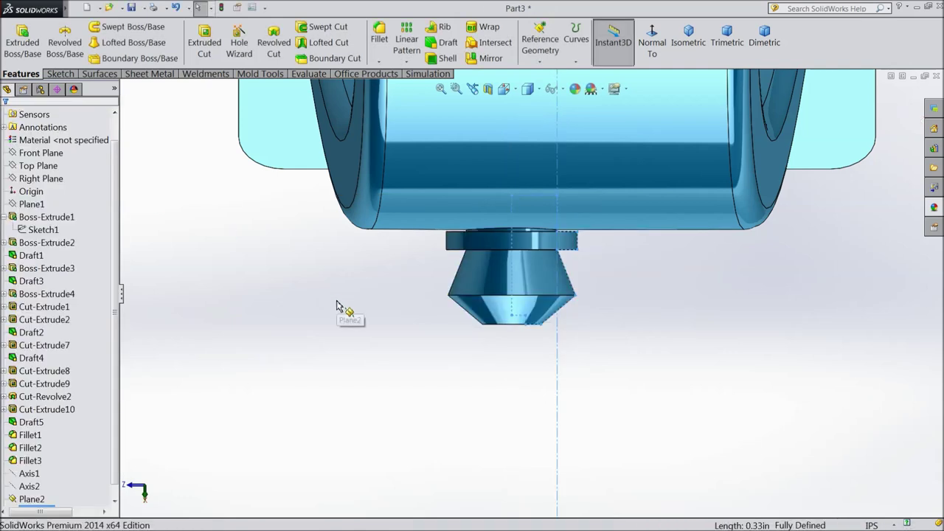
Give Revolve1 a yellow appearance.
click(39, 506)
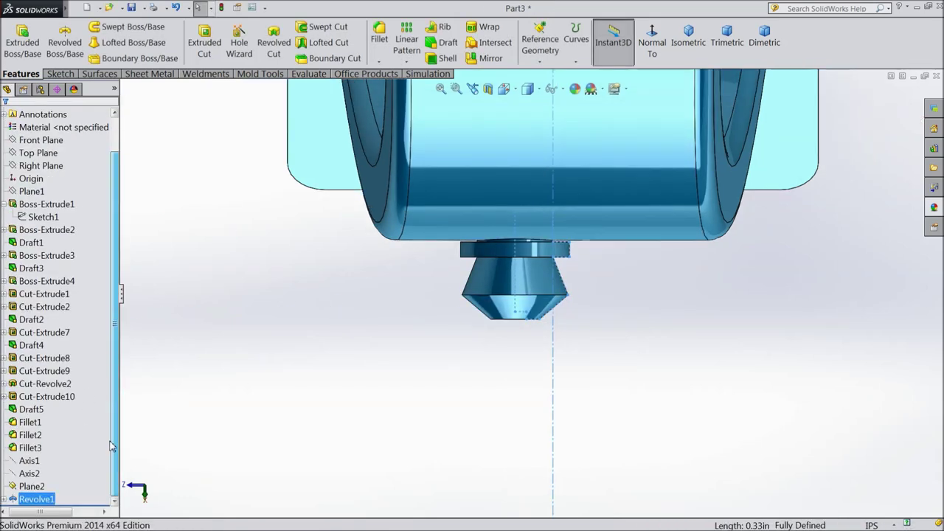
click(575, 89)
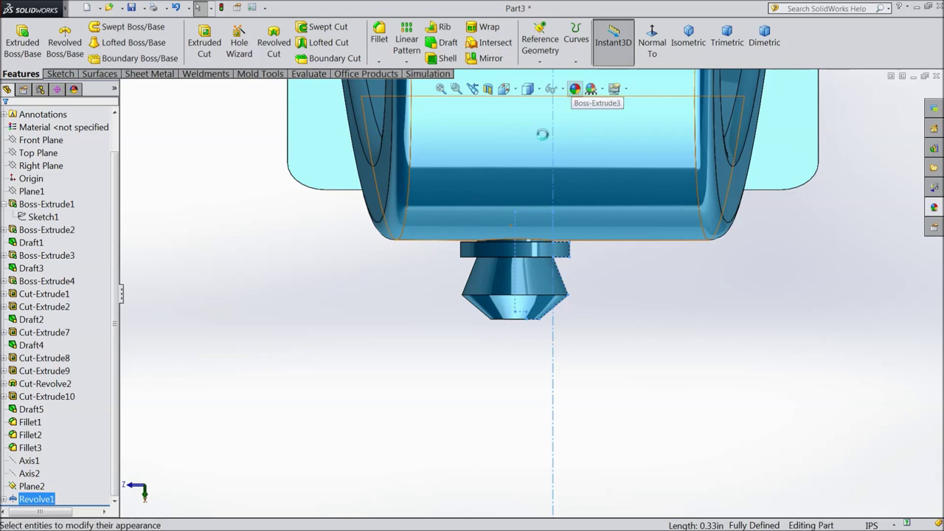
click(46, 373)
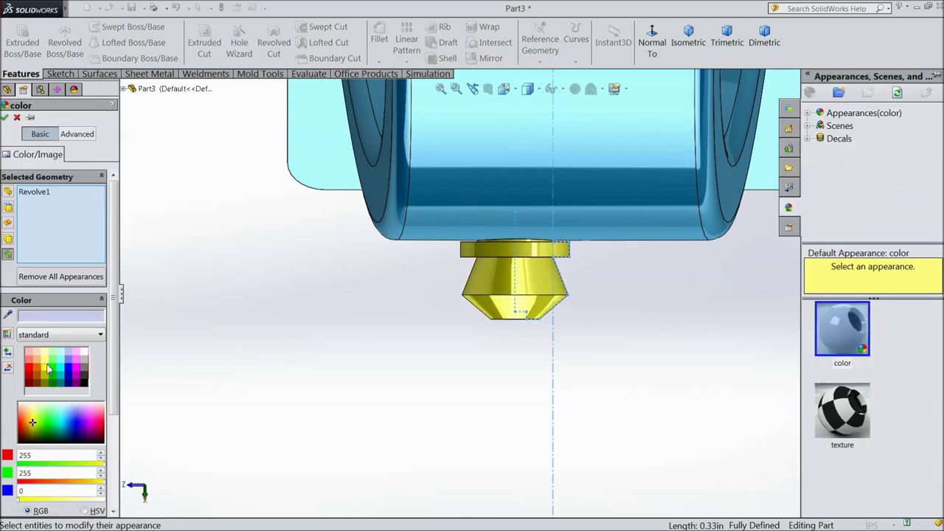
click(4, 117)
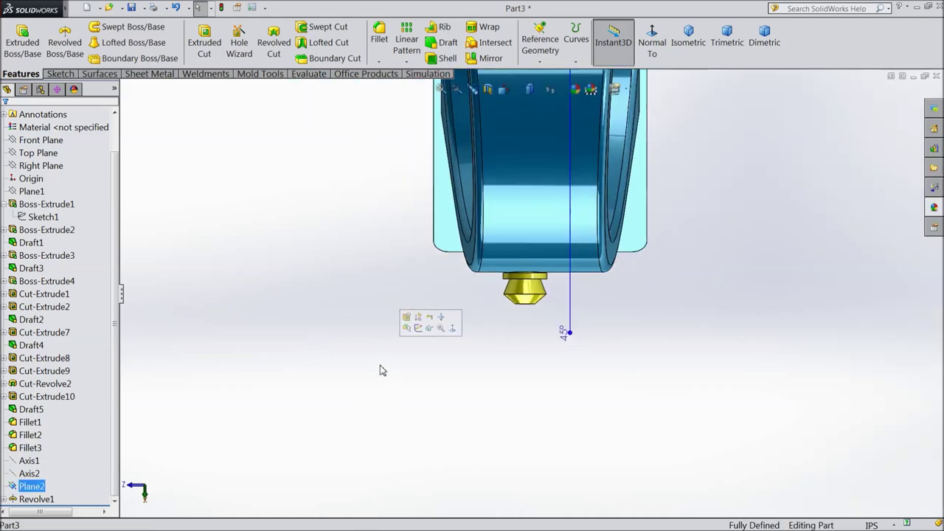
Hide Plane2.
middle_drag(391, 256, 405, 338)
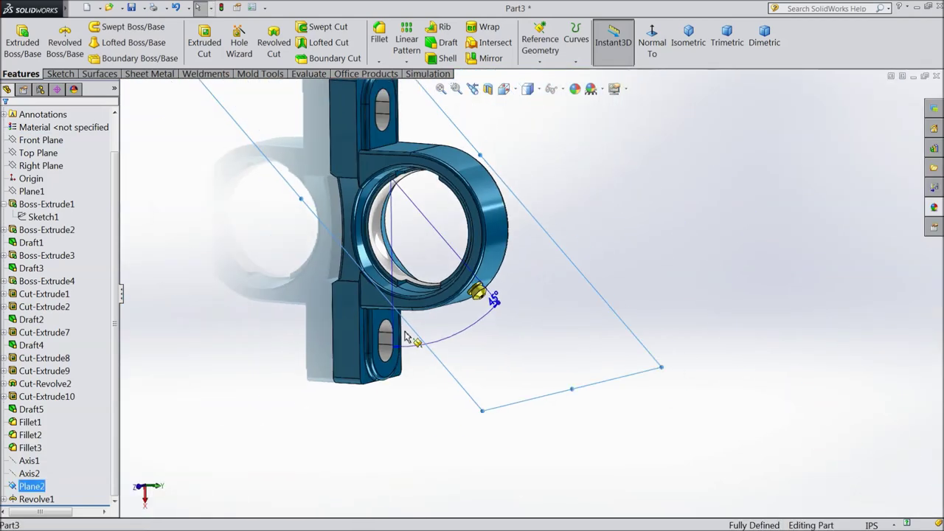
middle_drag(285, 355, 553, 254)
click(569, 211)
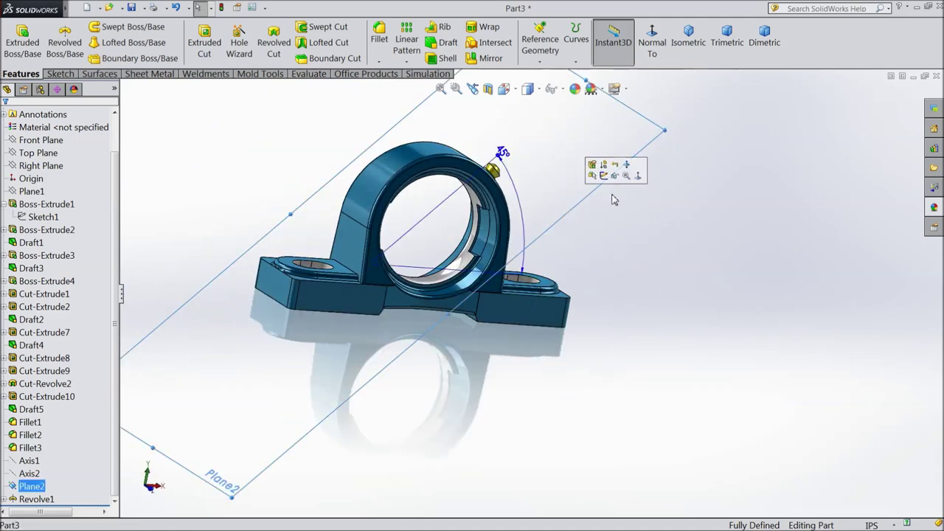
click(616, 177)
Start a sketch on the grease nipple's base face, viewed normal to it.
middle_drag(615, 190, 577, 274)
scroll(485, 203, down, 5)
scroll(485, 202, up, 4)
middle_drag(485, 203, 451, 265)
scroll(475, 243, down, 5)
scroll(476, 244, down, 2)
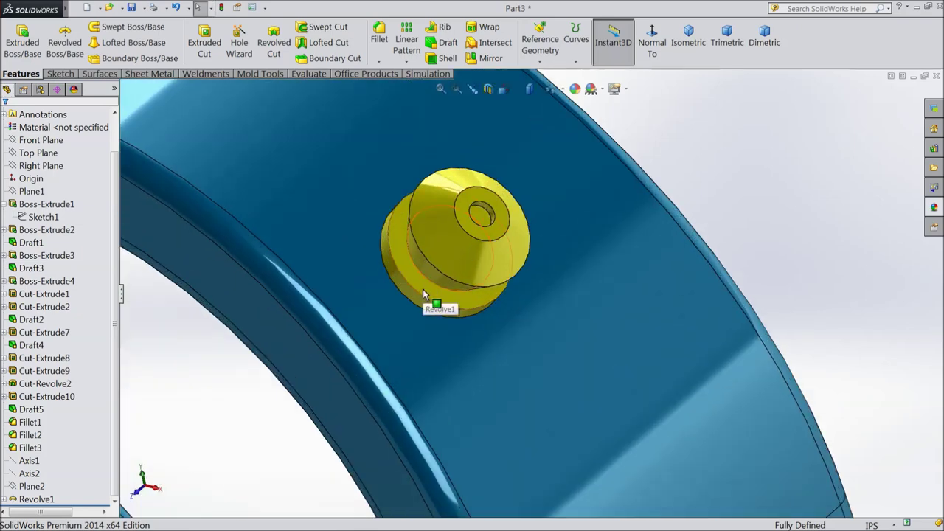
click(454, 271)
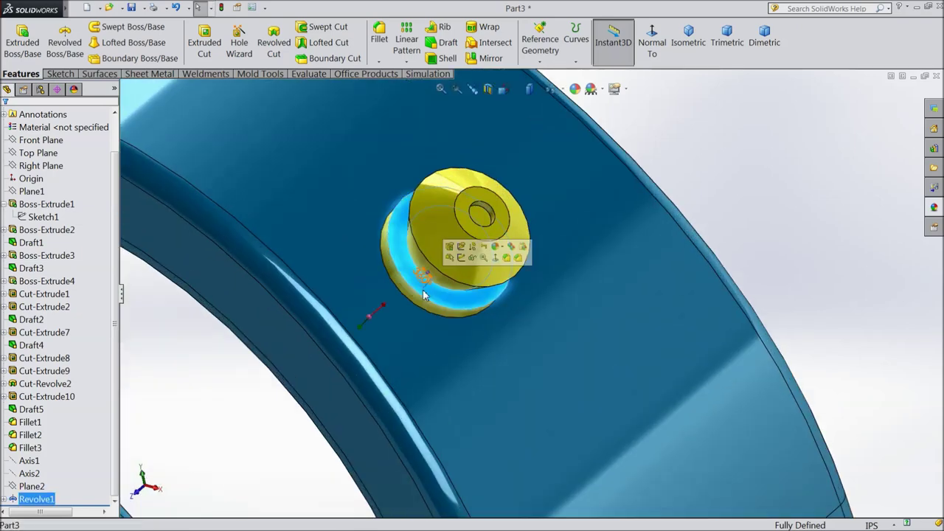
click(464, 258)
click(652, 42)
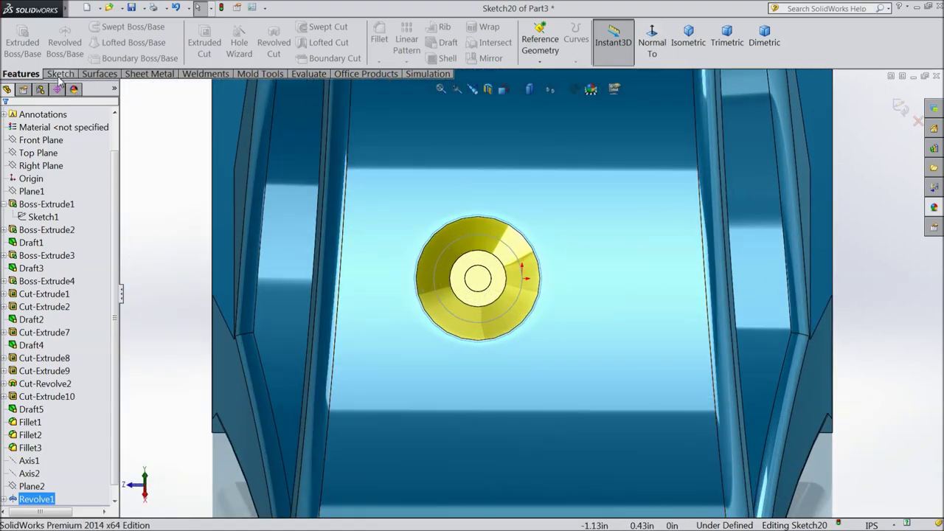
Draw a six-sided polygon centred on the circle, enlarged around the circular face.
click(60, 74)
click(107, 58)
scroll(475, 243, down, 3)
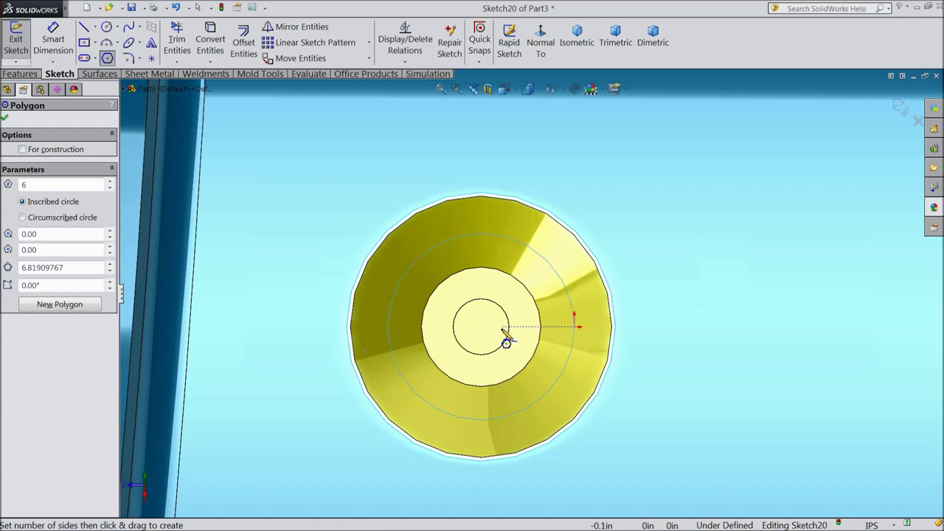
drag(481, 326, 468, 299)
mouse_move(468, 299)
middle_down()
mouse_move(449, 263)
mouse_move(486, 263)
mouse_move(477, 291)
middle_up()
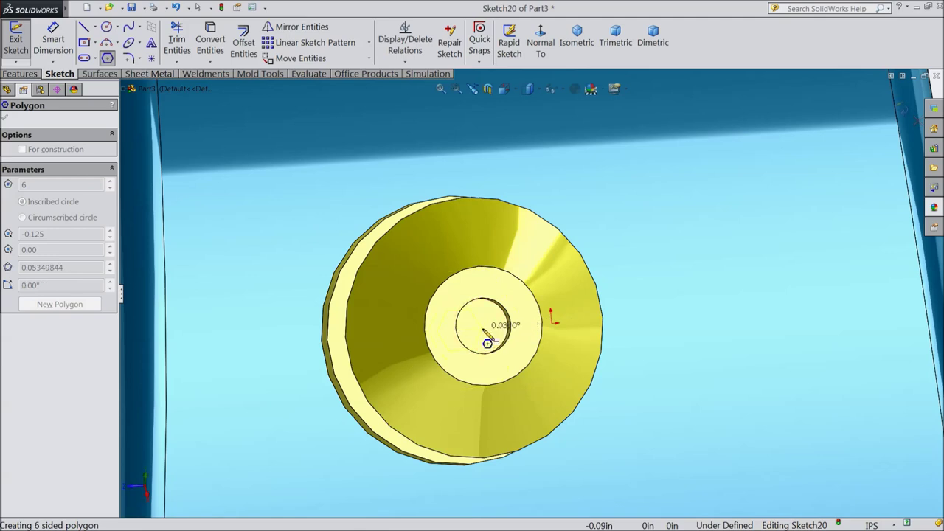
drag(464, 343, 369, 254)
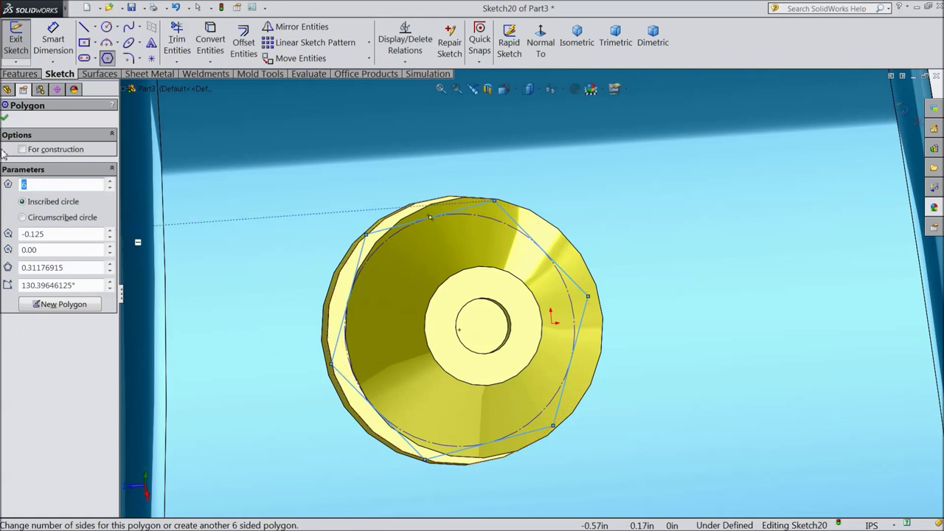
click(4, 120)
click(20, 74)
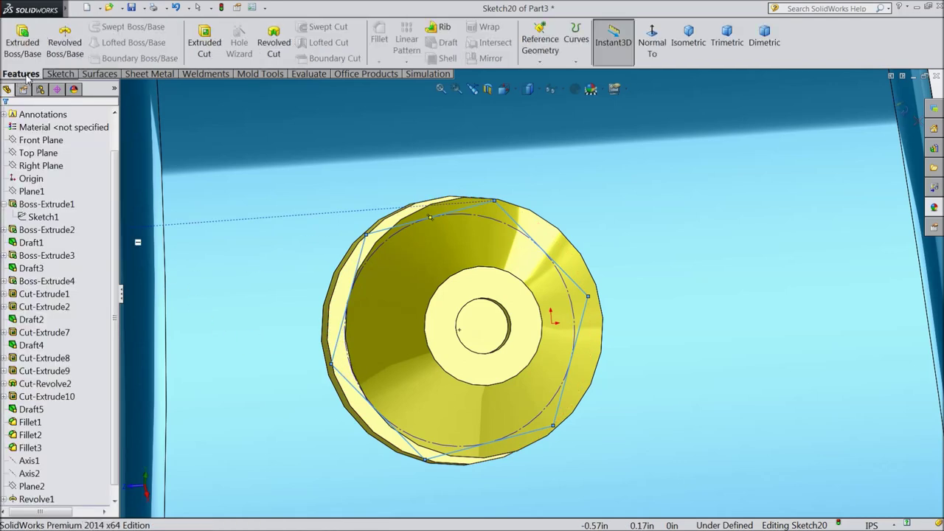
Start an extruded cut from the hexagon with Flip side to cut enabled.
click(204, 45)
click(23, 254)
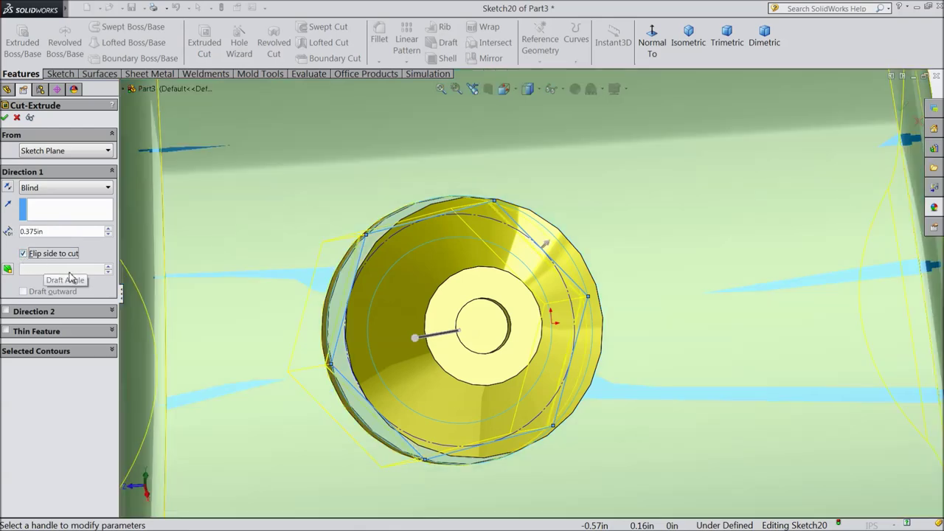
scroll(275, 318, up, 5)
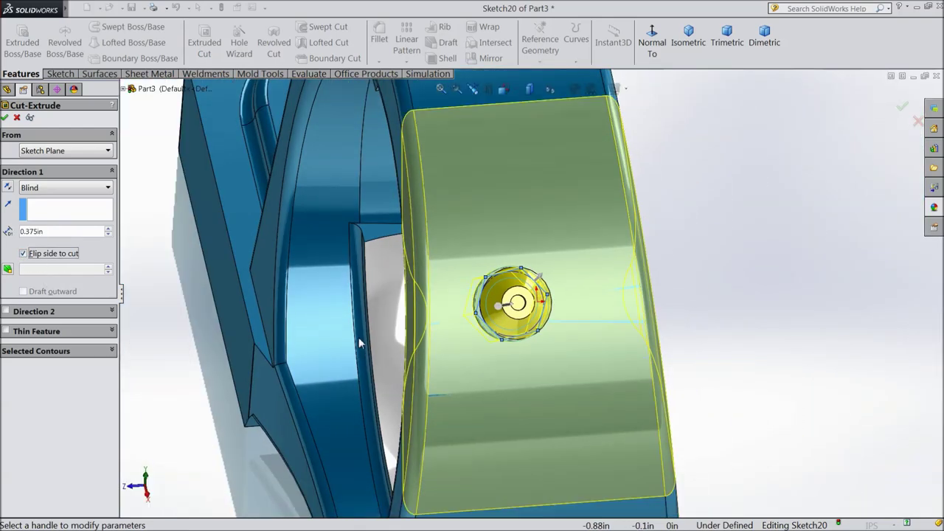
middle_drag(154, 346, 359, 379)
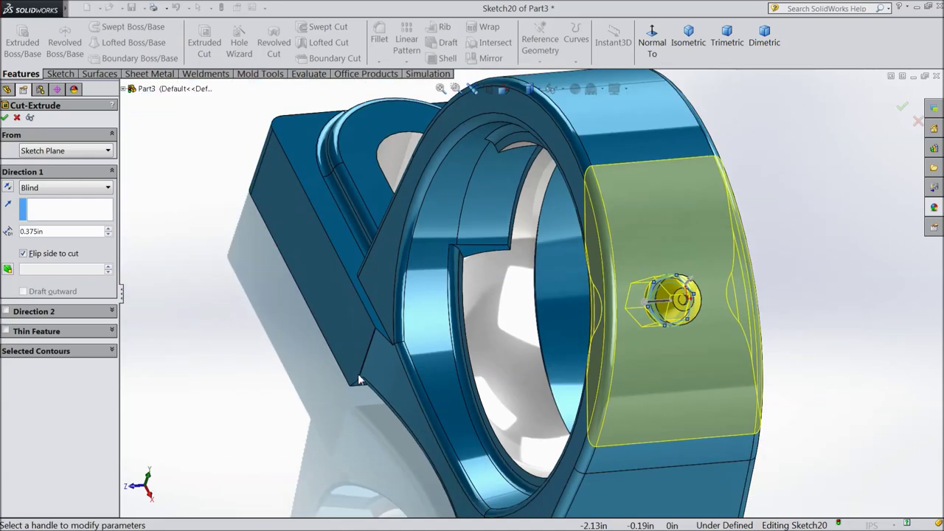
scroll(360, 379, up, 2)
middle_drag(604, 317, 693, 341)
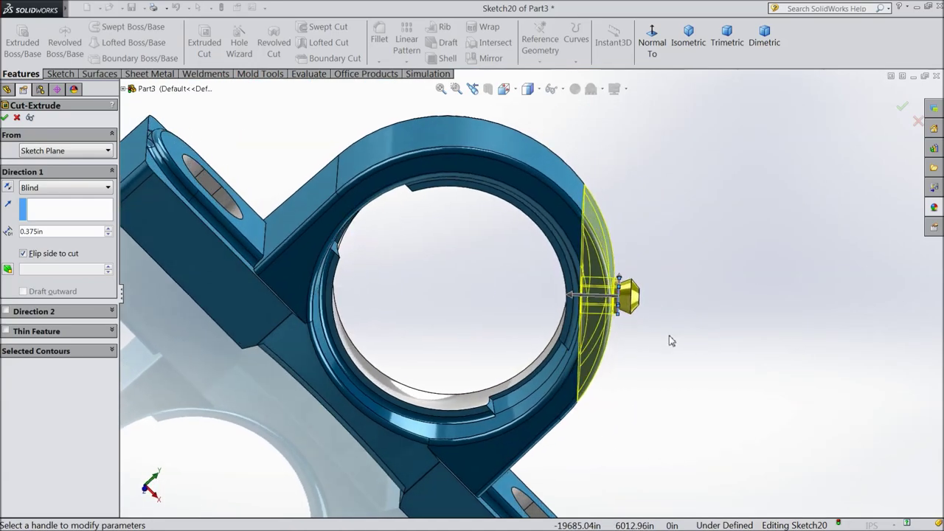
scroll(598, 302, down, 8)
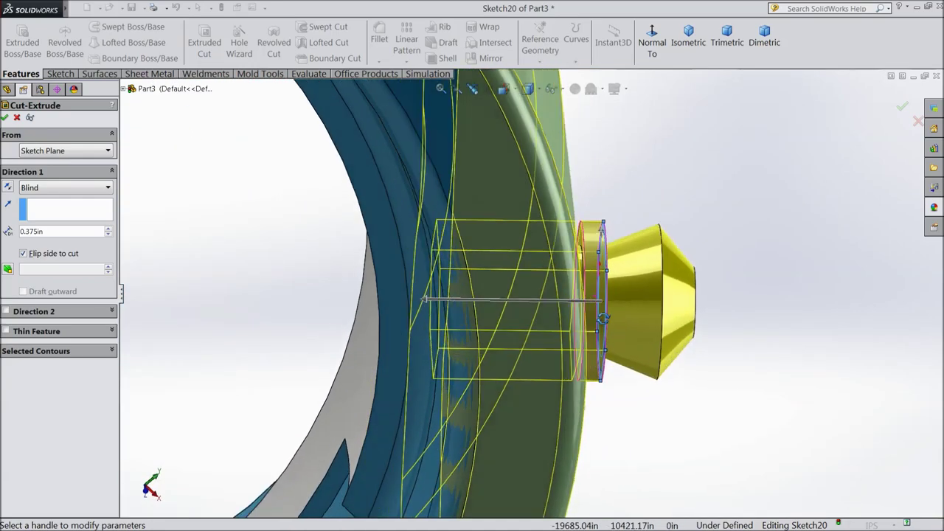
scroll(588, 249, down, 6)
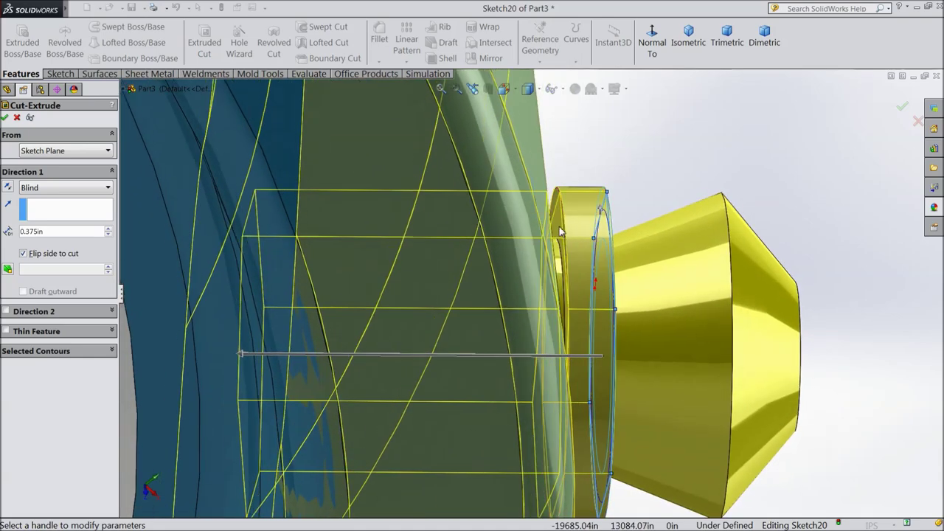
scroll(559, 238, down, 2)
End the cut Up To Surface at the housing face and accept it.
click(32, 188)
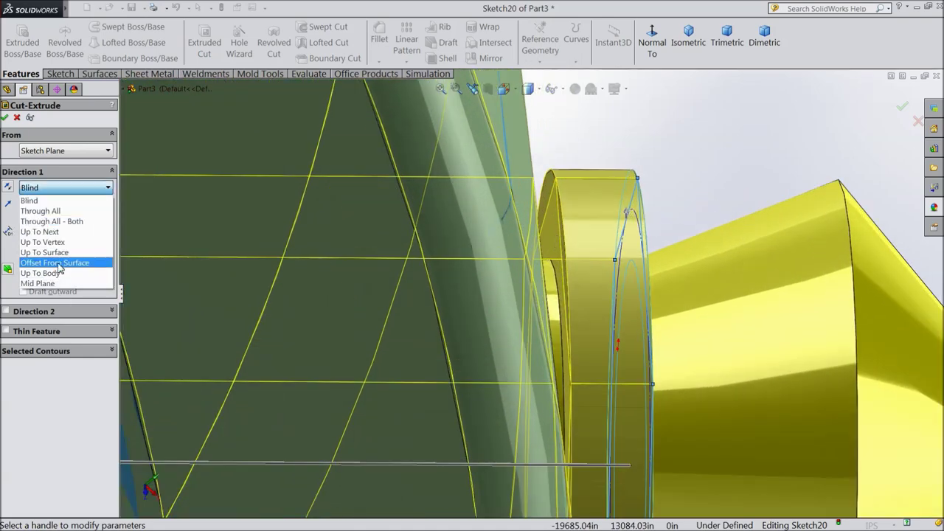
click(59, 253)
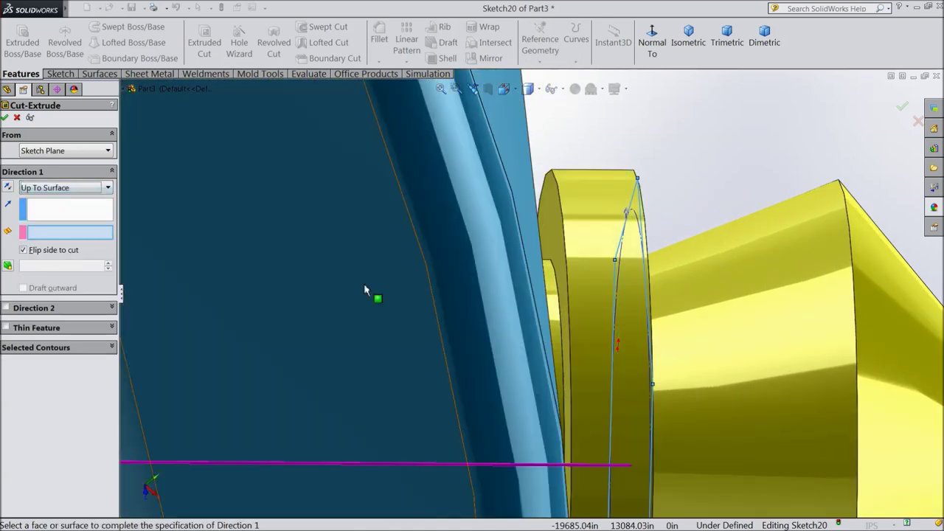
click(565, 254)
scroll(568, 257, up, 5)
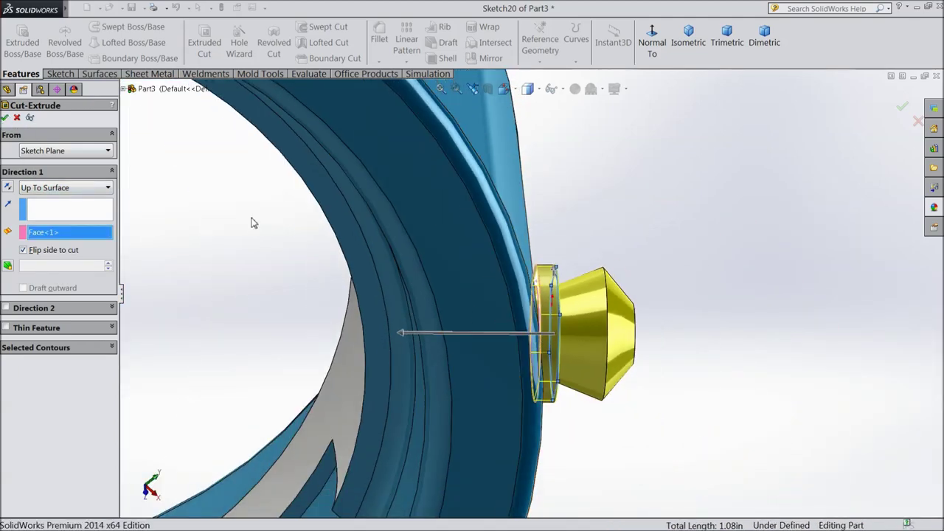
key(Return)
Colour the hexagonal cut yellow and return to the isometric view.
middle_drag(636, 371, 569, 363)
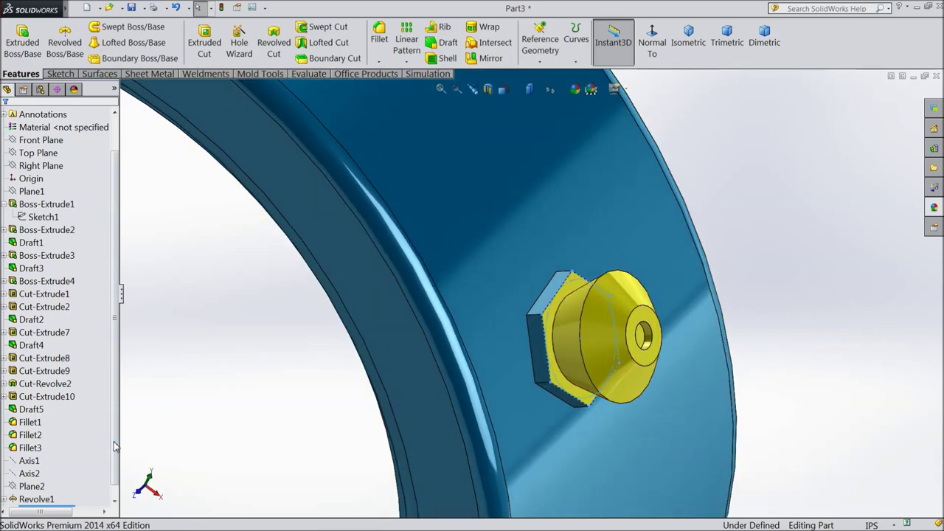
scroll(114, 446, down, 1)
click(576, 92)
click(49, 373)
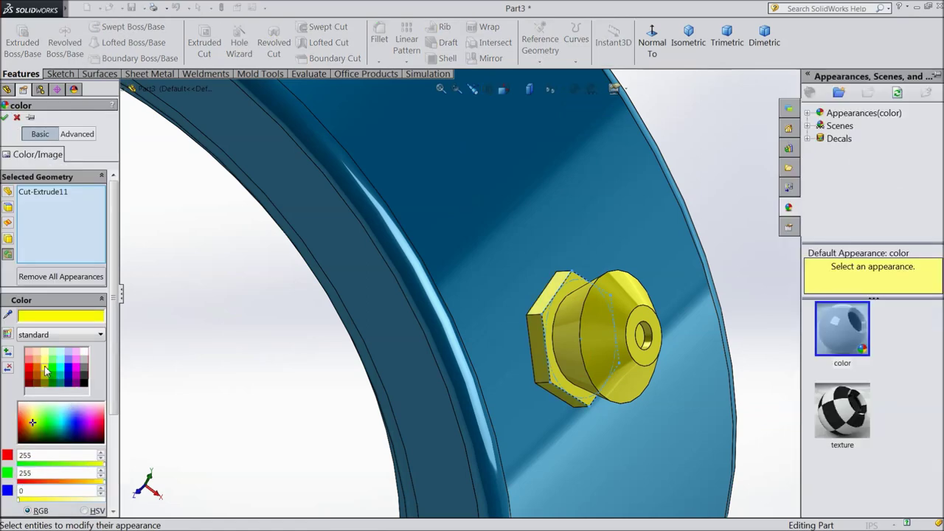
click(6, 119)
middle_drag(257, 320, 345, 348)
key(ctrl+7)
scroll(448, 302, up, 3)
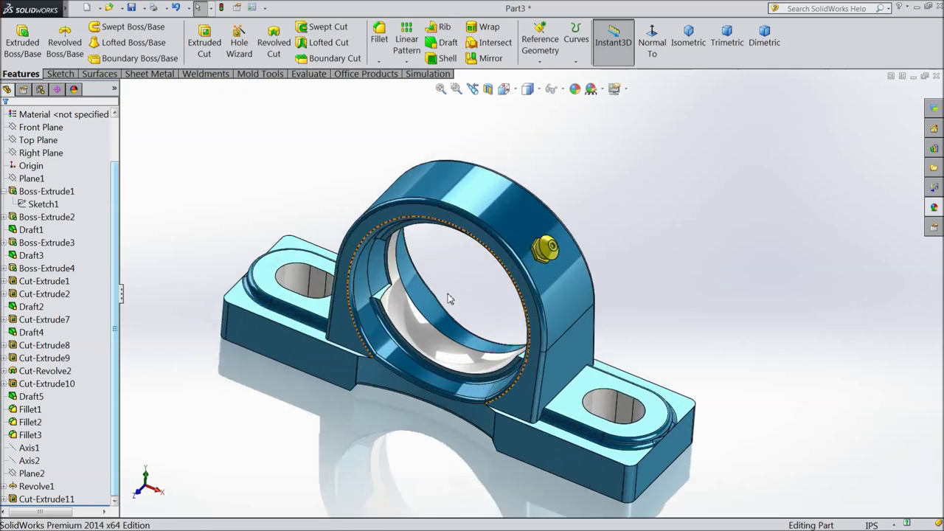
Zoom out to the whole pillow block and select Plane2 in the feature tree.
middle_drag(448, 302, 177, 313)
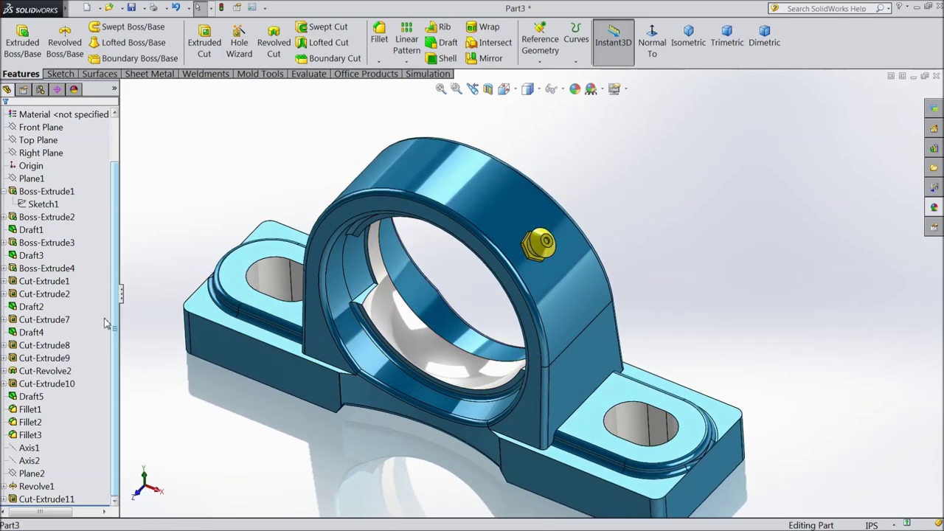
scroll(536, 248, up, 8)
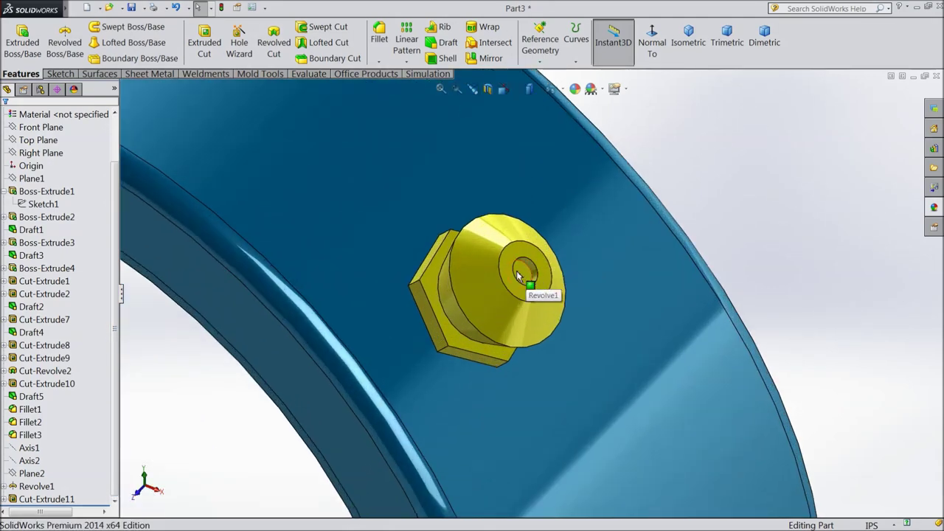
scroll(526, 284, down, 8)
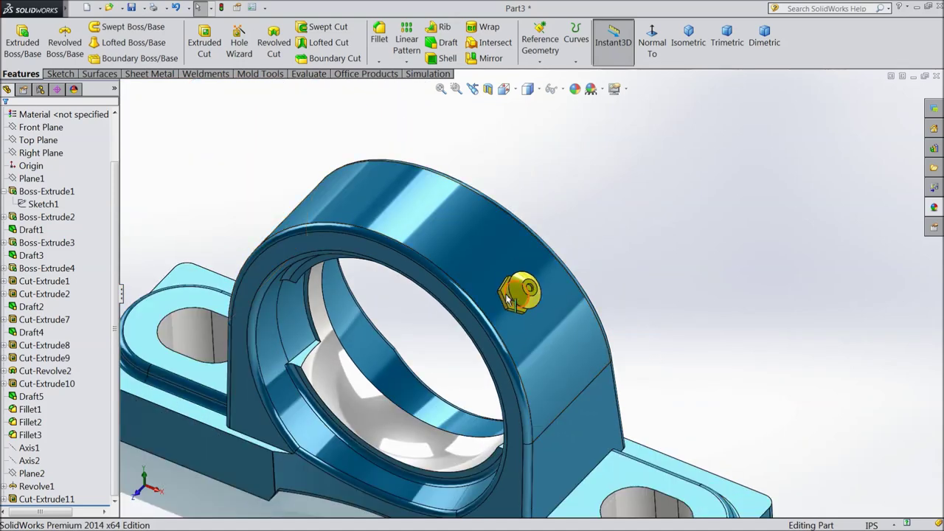
click(32, 475)
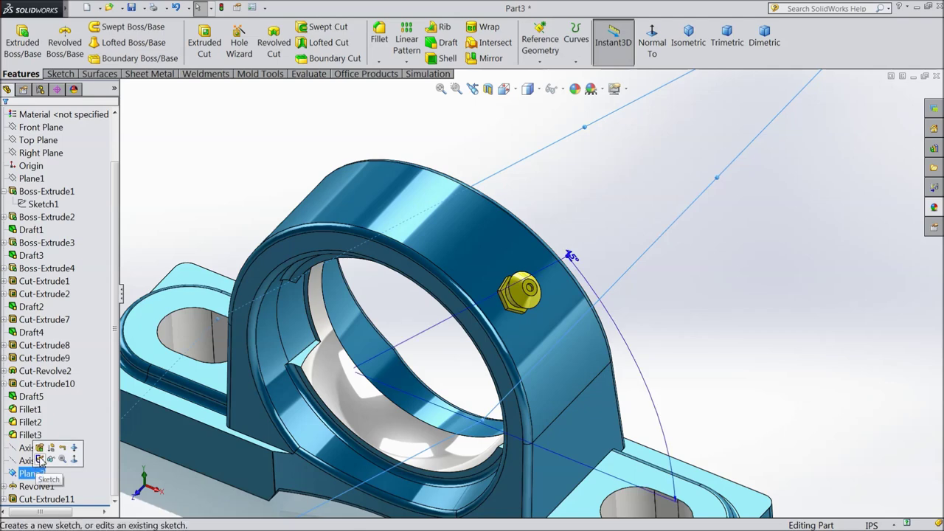
Sketch on Plane2 facing it, drawing a vertical centerline through the fitting.
click(41, 460)
click(649, 53)
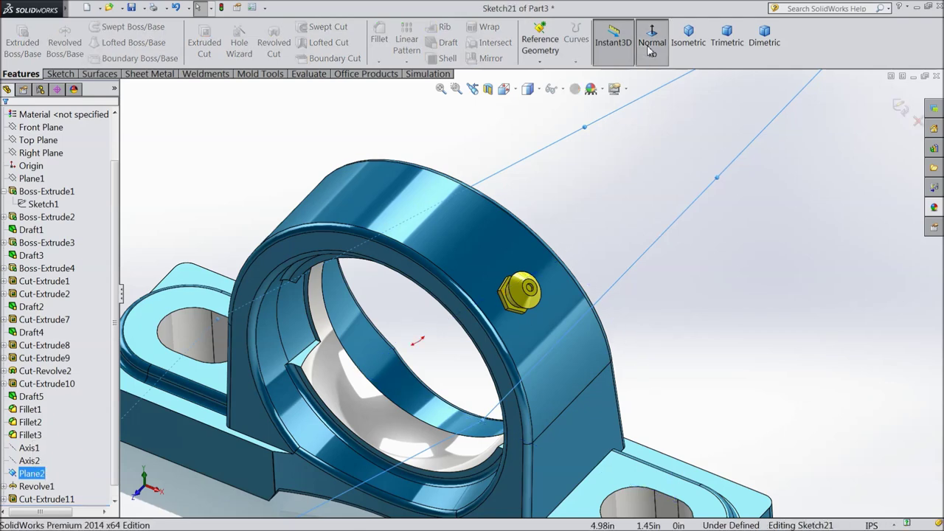
scroll(531, 393, down, 10)
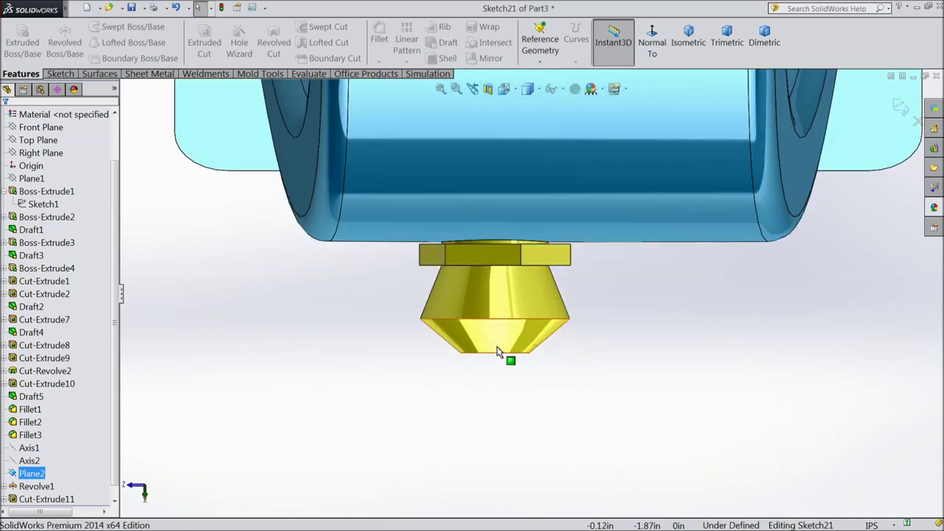
click(56, 74)
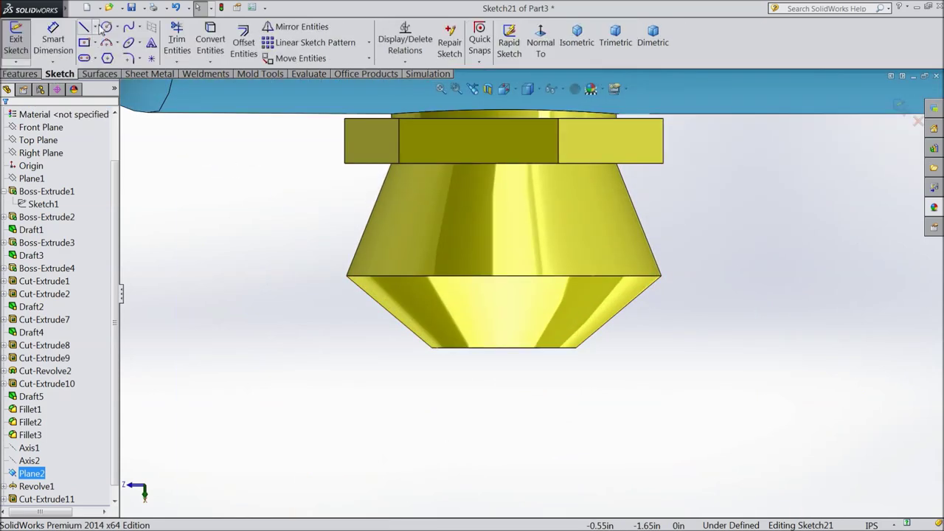
click(92, 27)
click(110, 57)
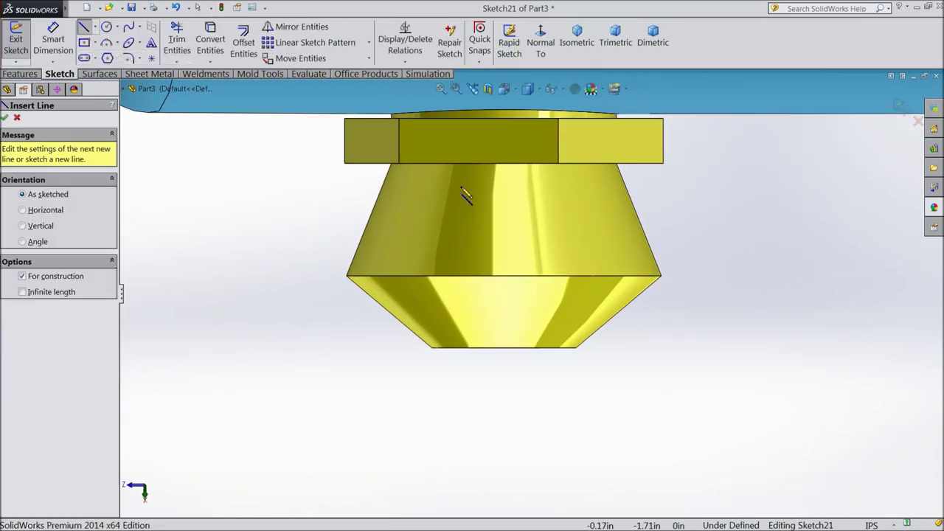
click(504, 163)
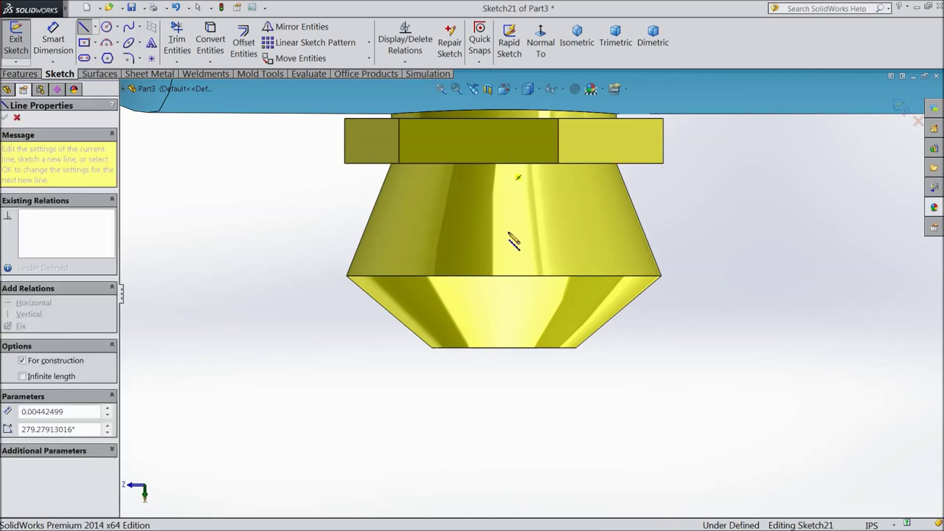
click(503, 392)
right_click(545, 392)
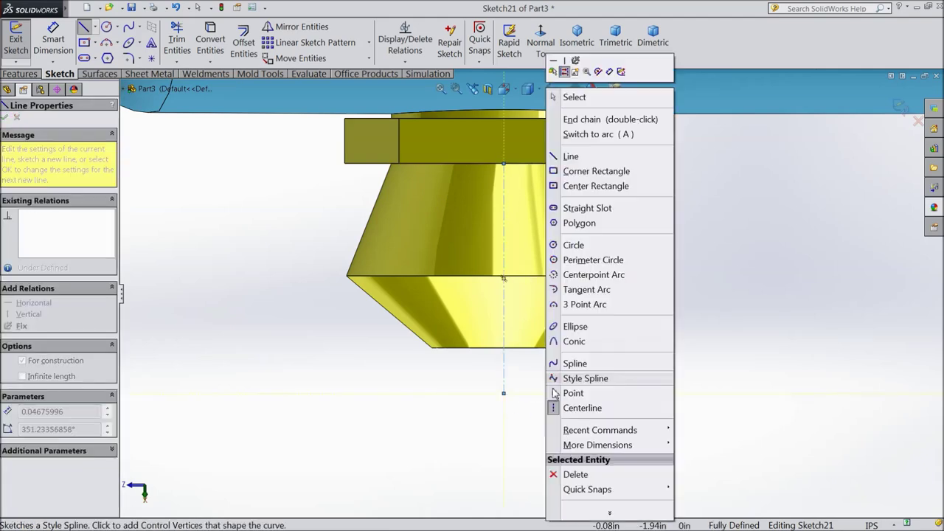
click(581, 101)
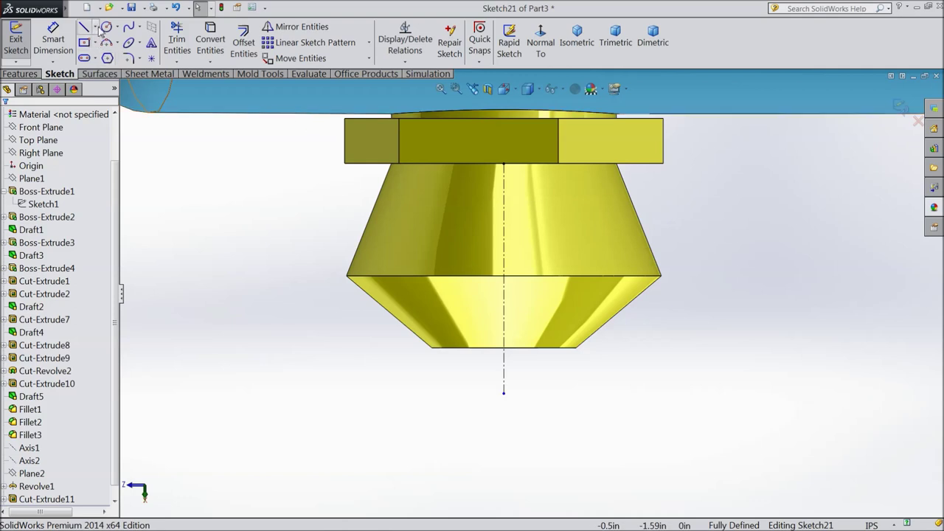
Draw a horizontal centerline across the cone.
click(94, 26)
click(107, 56)
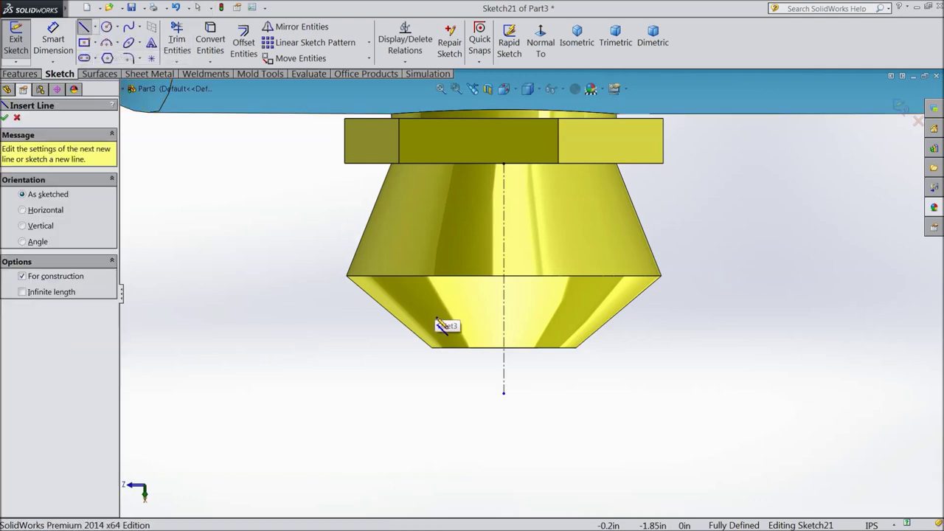
click(448, 316)
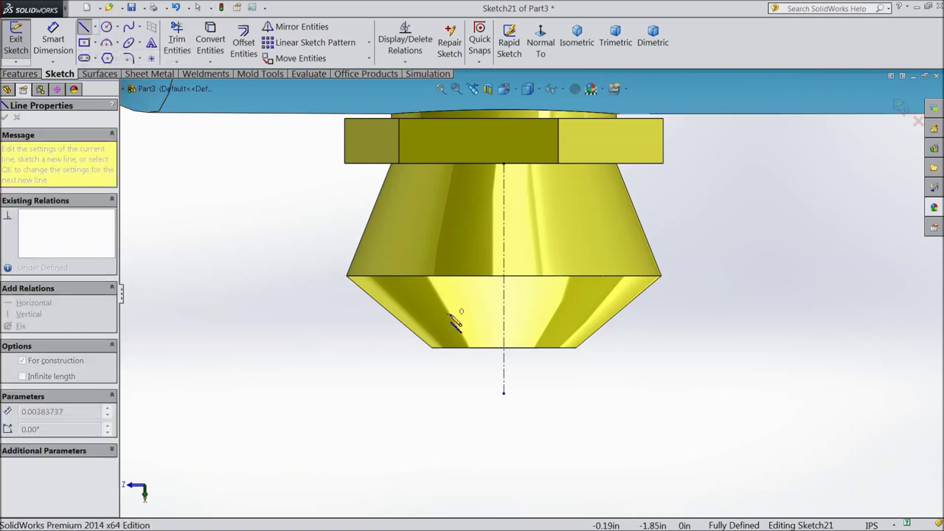
click(554, 314)
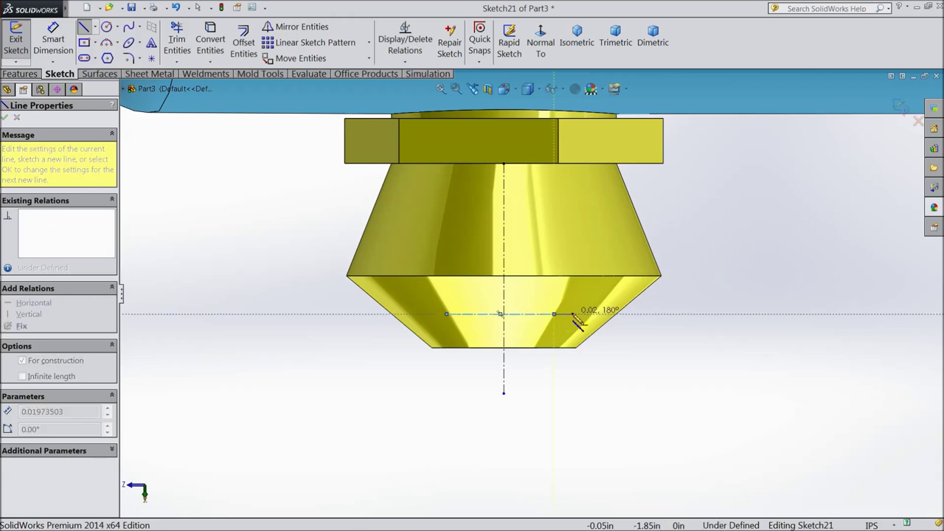
right_click(573, 323)
click(600, 97)
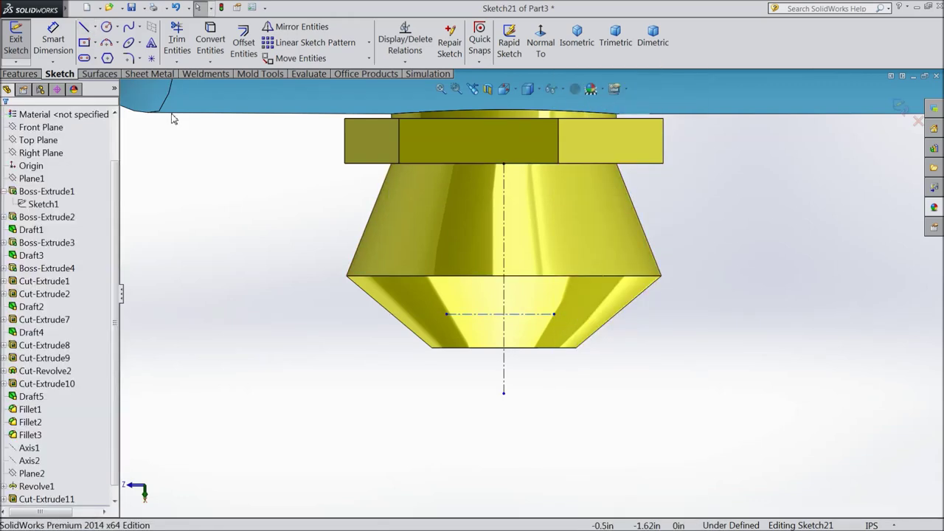
Dimension the horizontal centerline 0.025 in above the fitting's bottom edge.
click(52, 45)
click(538, 316)
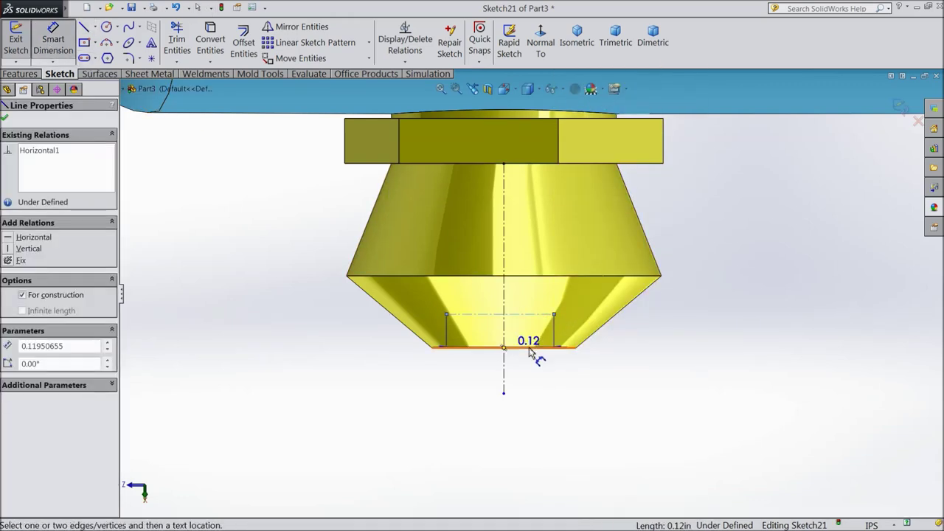
click(539, 346)
click(716, 339)
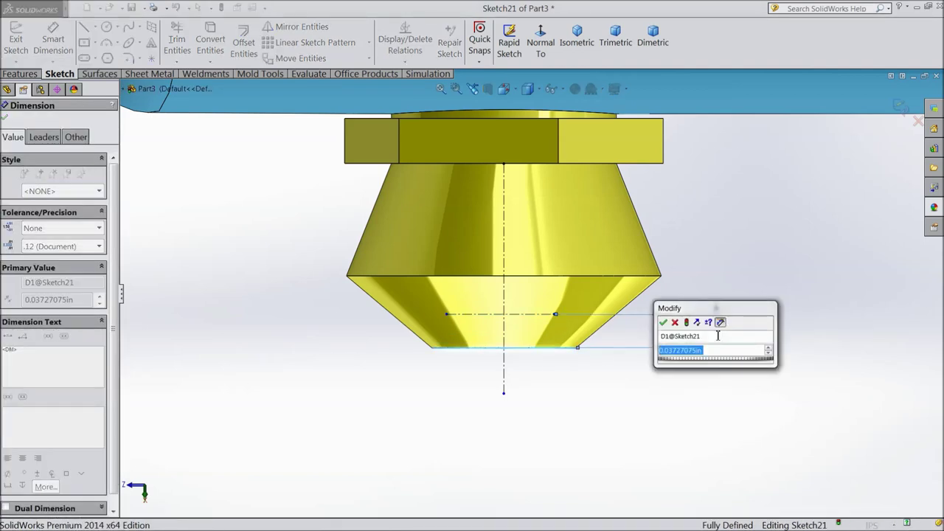
text(0.025)
key(Return)
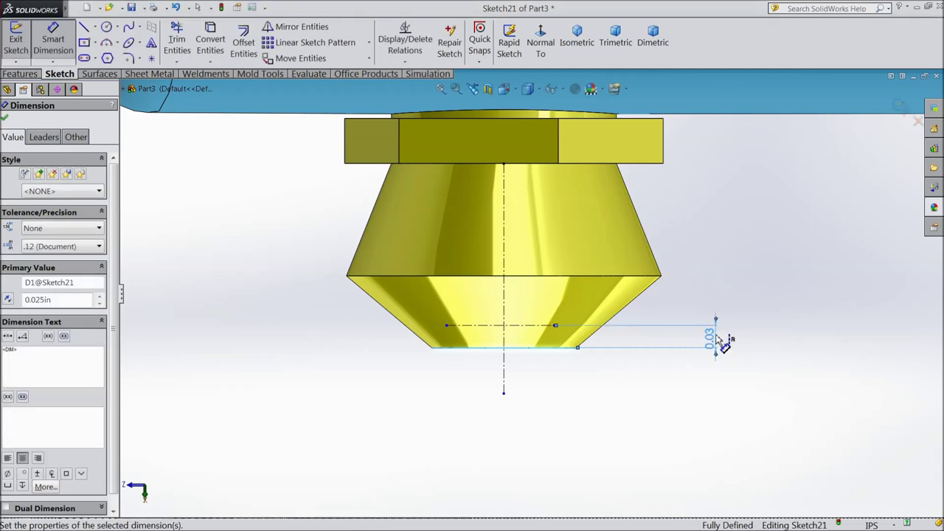
scroll(518, 347, down, 1)
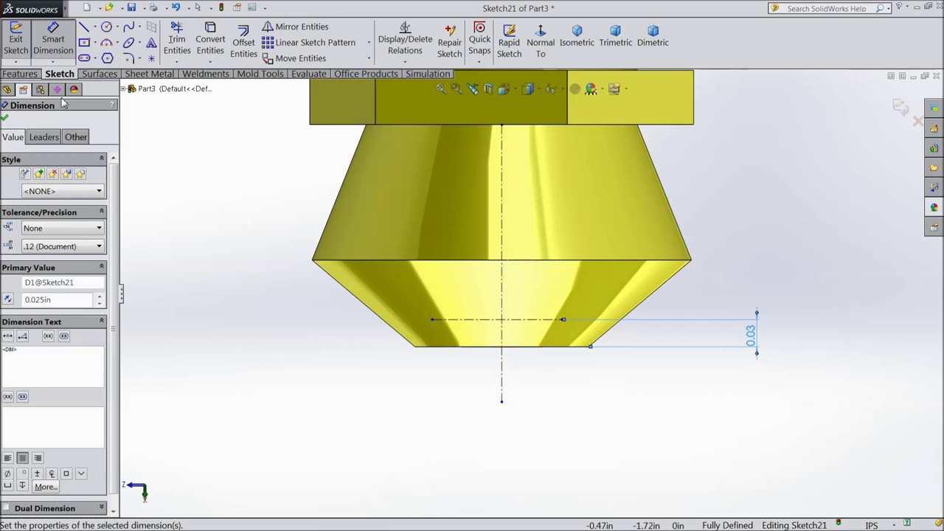
click(107, 28)
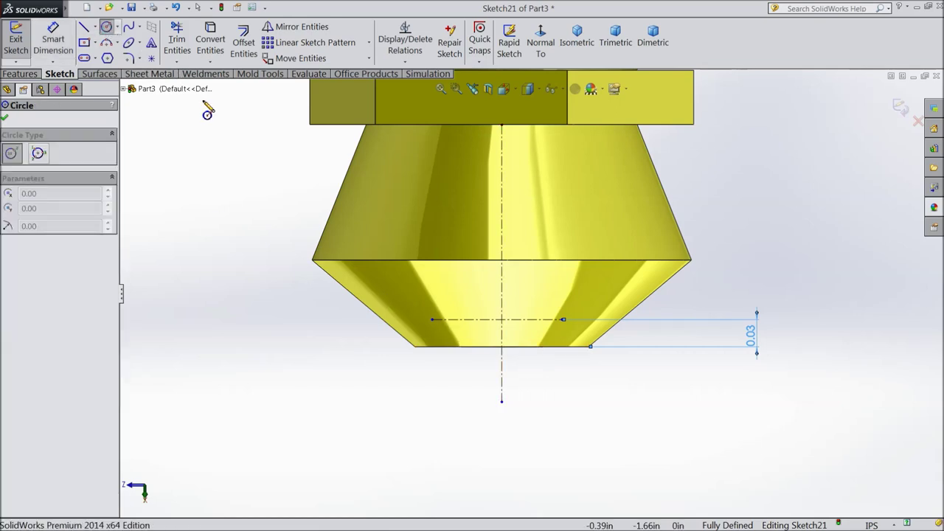
Draw a circle at the centerline intersection and dimension its diameter 0.075 in.
click(502, 319)
click(502, 384)
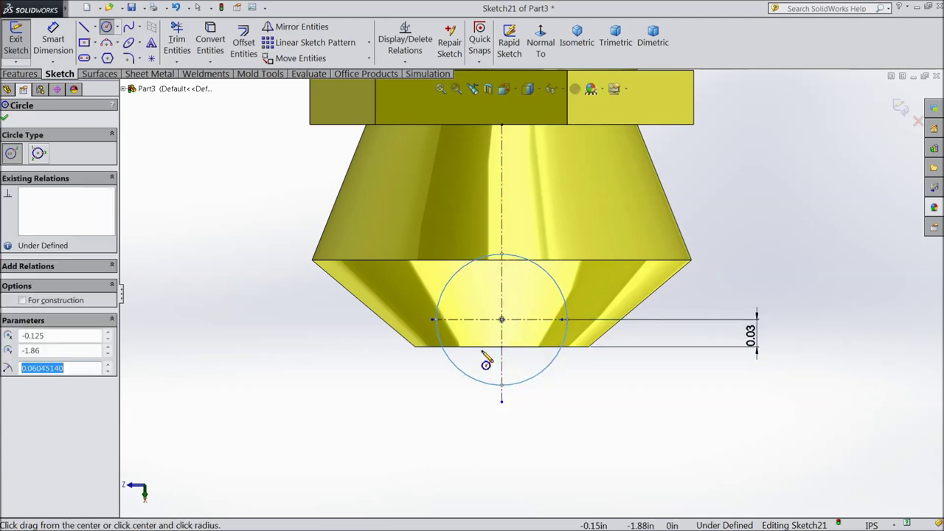
click(62, 49)
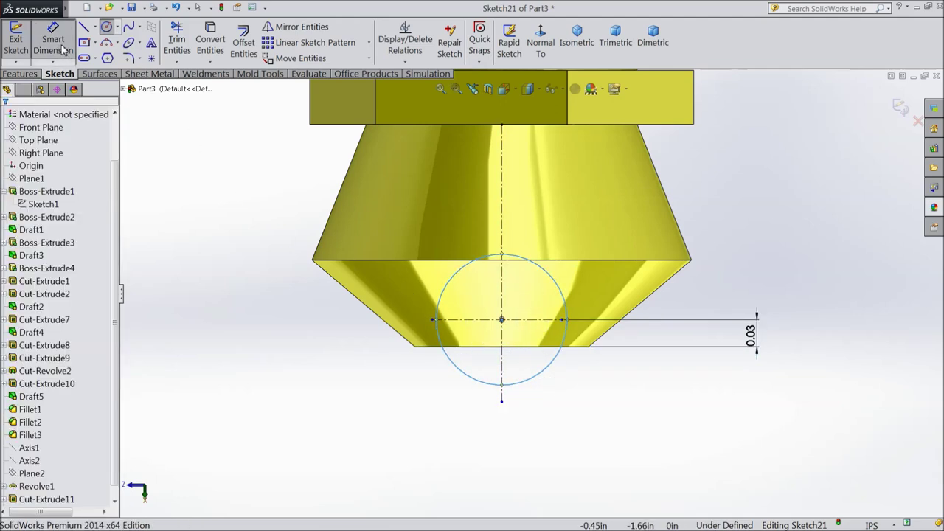
click(558, 374)
click(603, 427)
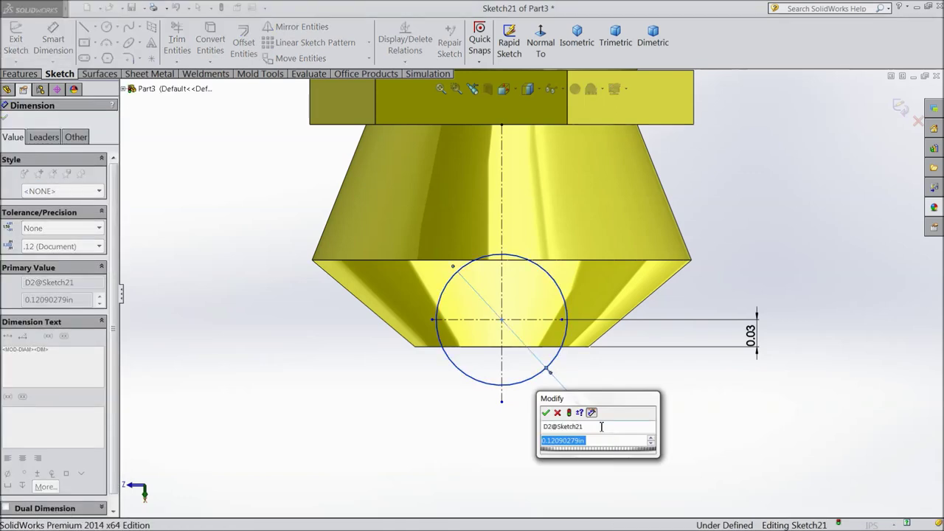
text(0.075)
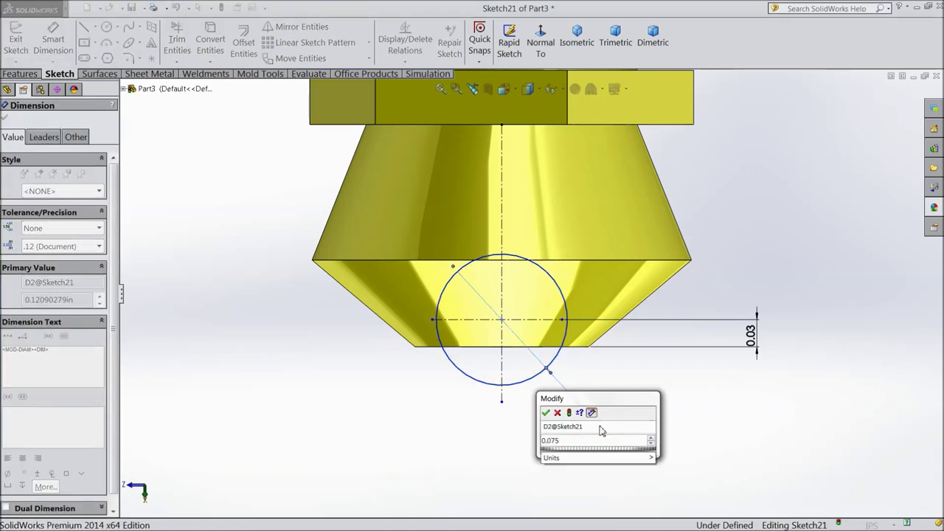
click(546, 413)
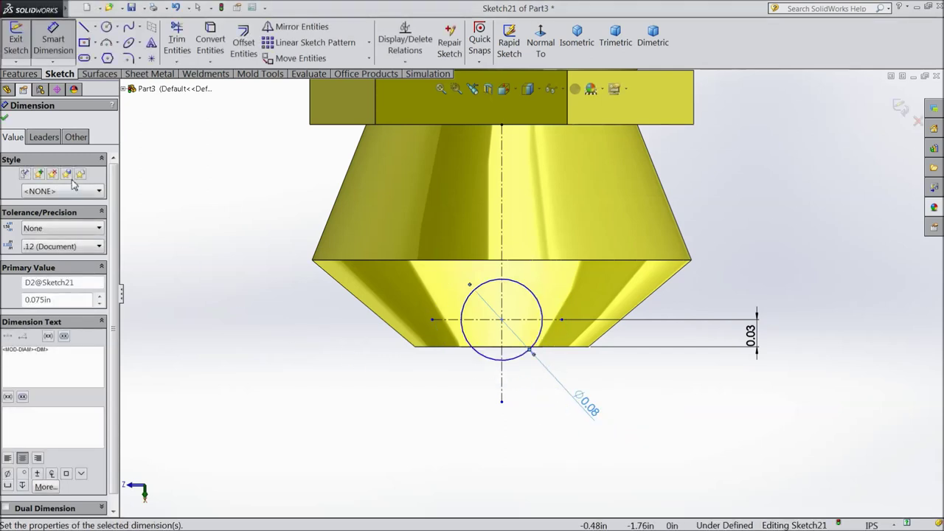
click(5, 119)
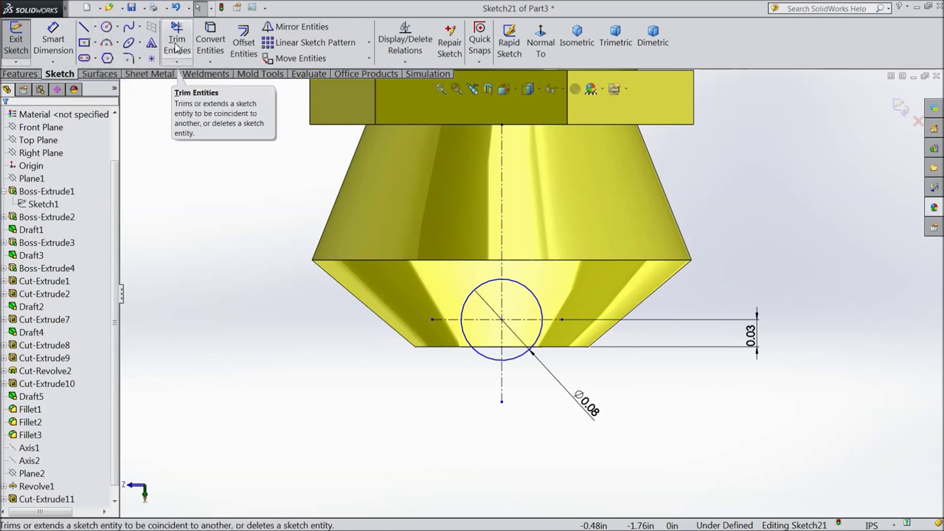
Trim away the circle's left half and close it with a vertical line on the axis.
click(177, 39)
mouse_move(481, 287)
mouse_down()
mouse_move(466, 333)
mouse_move(486, 363)
mouse_up()
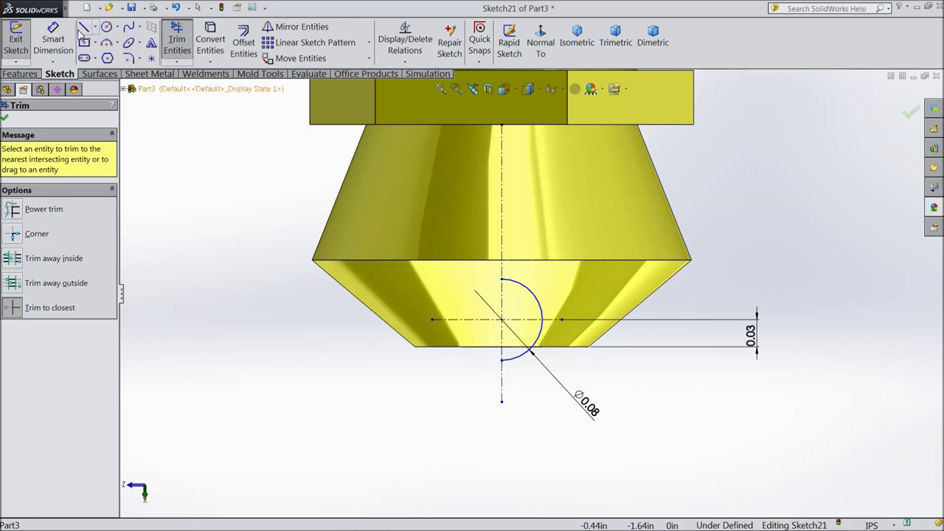
click(83, 28)
click(502, 281)
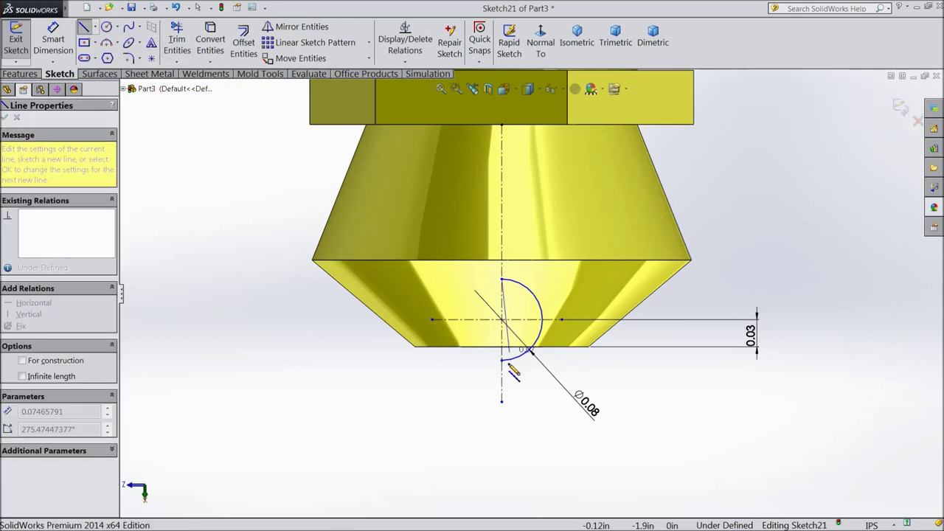
click(502, 360)
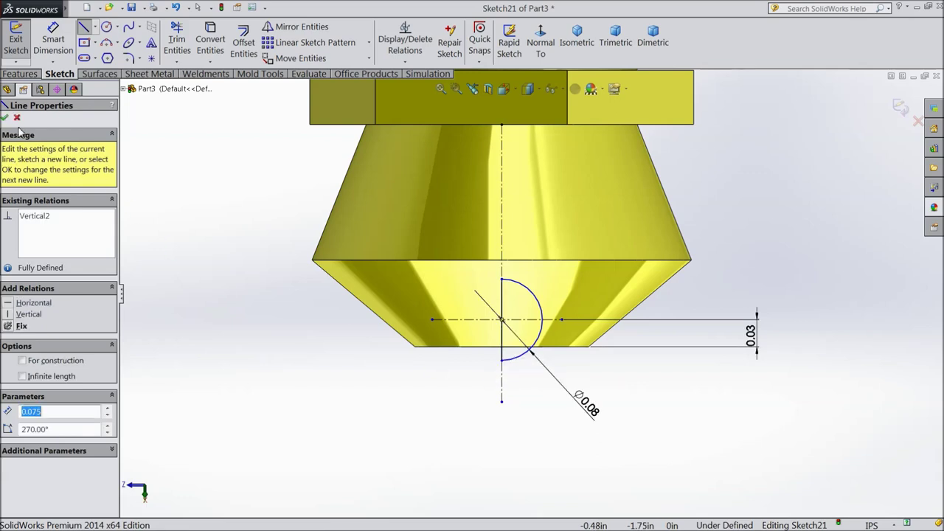
click(4, 118)
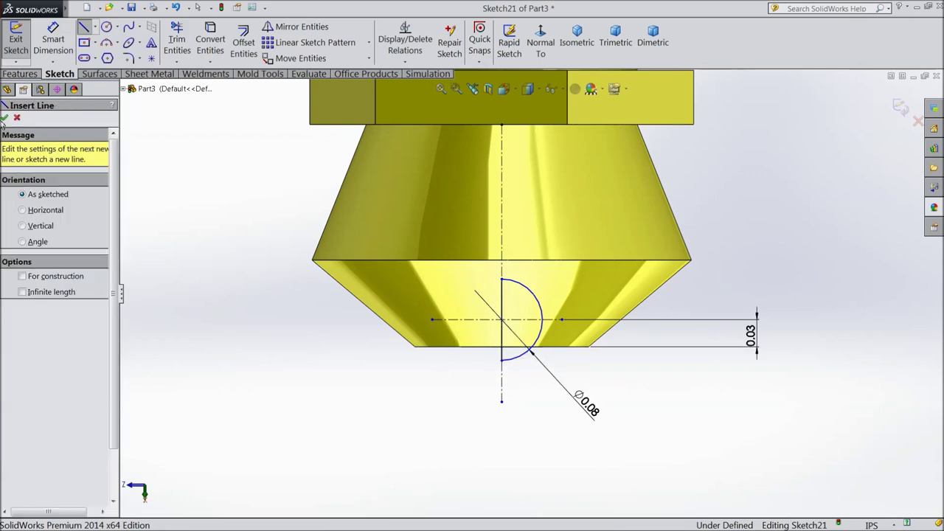
click(5, 118)
click(21, 74)
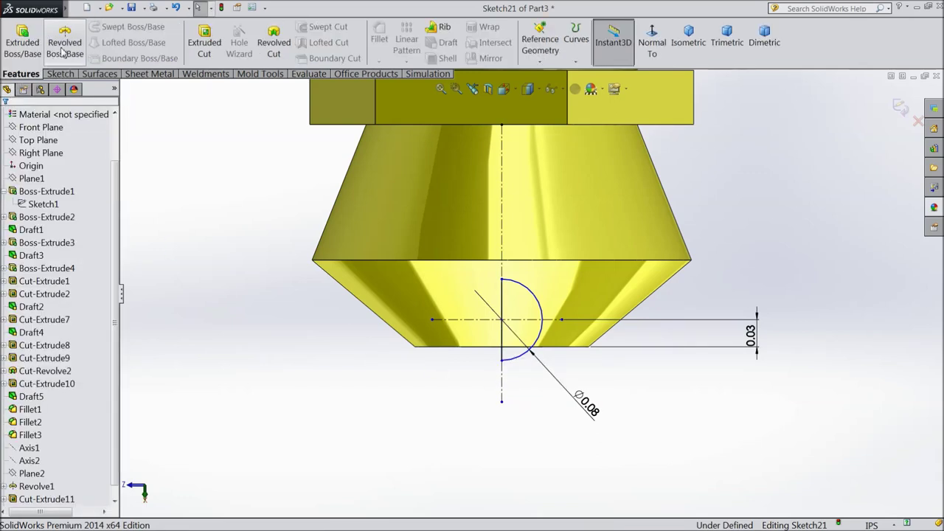
Revolve the half-circle 360° about Line5 to form the ball in the nozzle tip.
click(65, 44)
scroll(460, 394, up, 3)
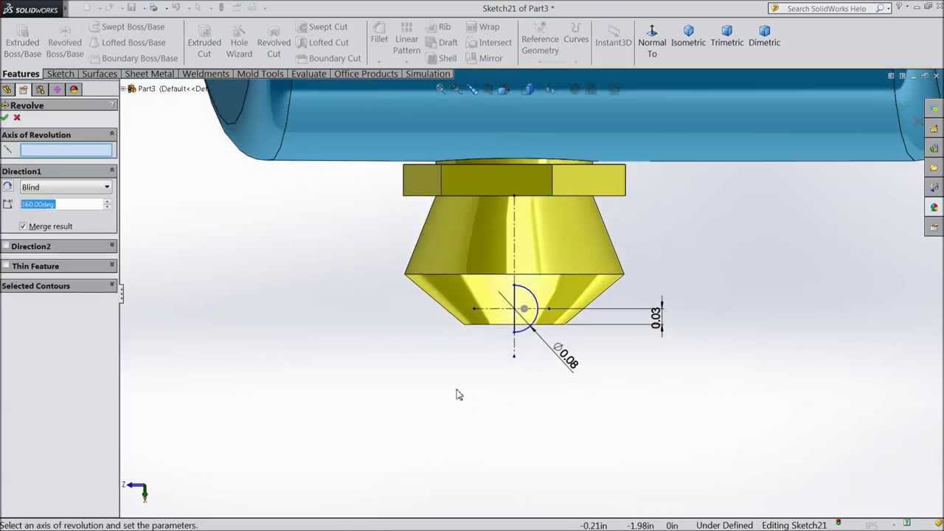
scroll(491, 353, down, 5)
click(525, 329)
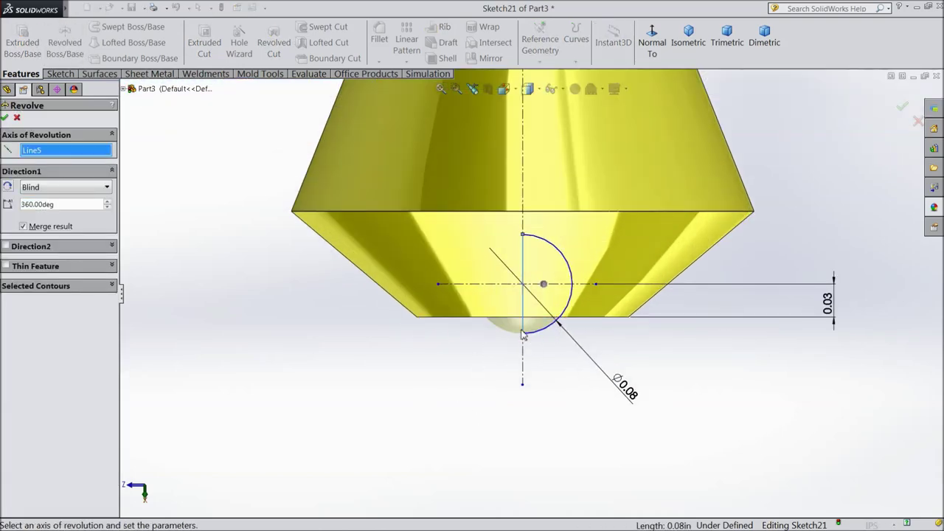
scroll(461, 399, up, 4)
mouse_move(460, 406)
middle_down()
mouse_move(465, 351)
mouse_move(516, 325)
middle_up()
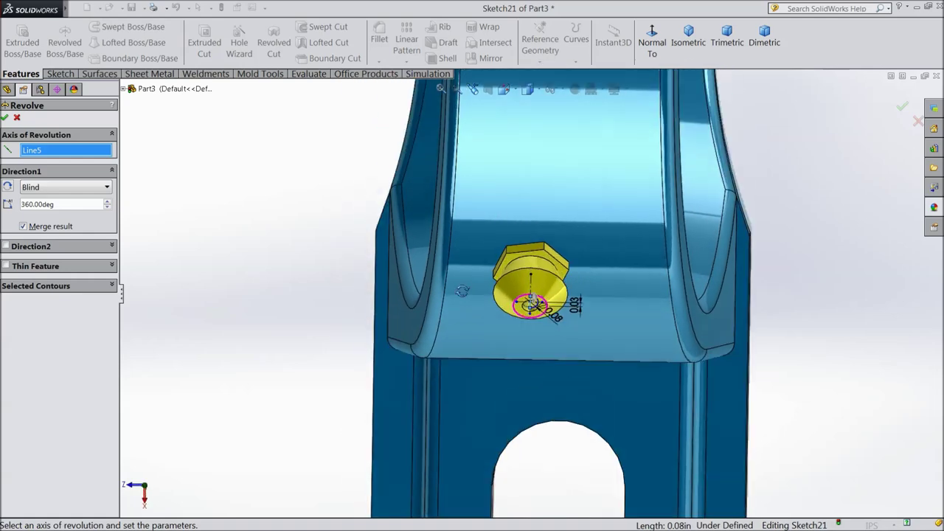
scroll(558, 318, down, 8)
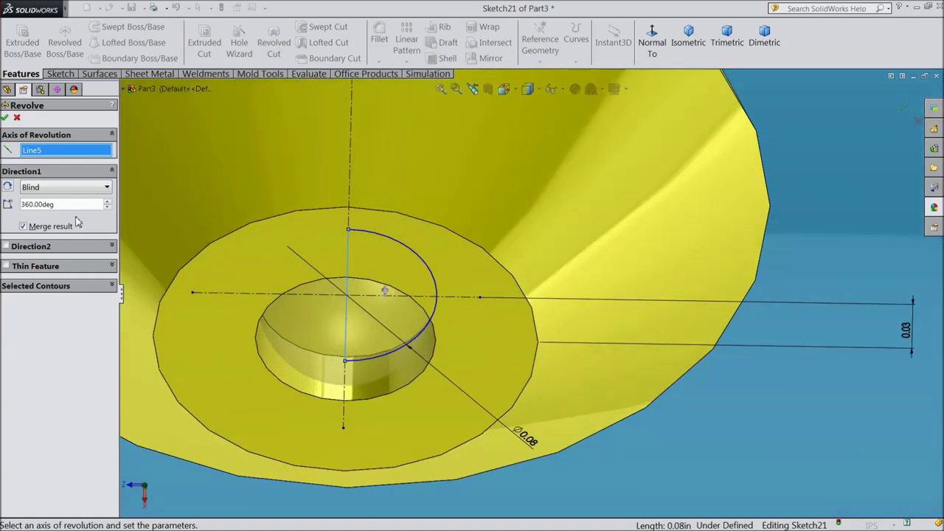
click(6, 118)
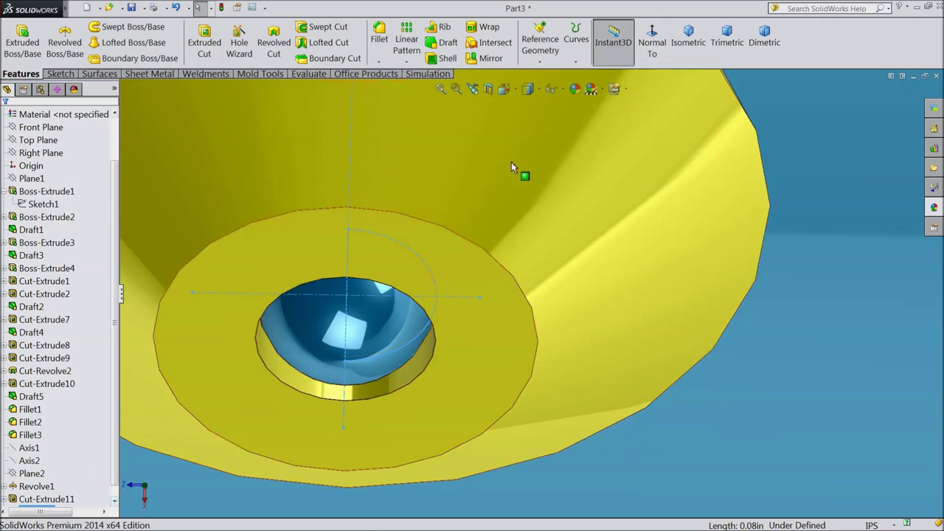
Give the Revolve2 ball a light grey appearance and orbit to review the pillow block.
click(576, 88)
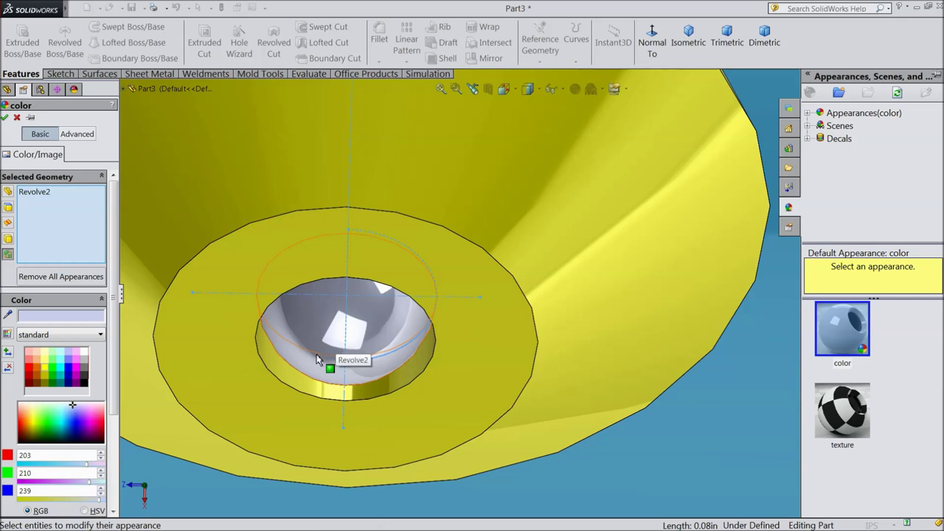
click(5, 118)
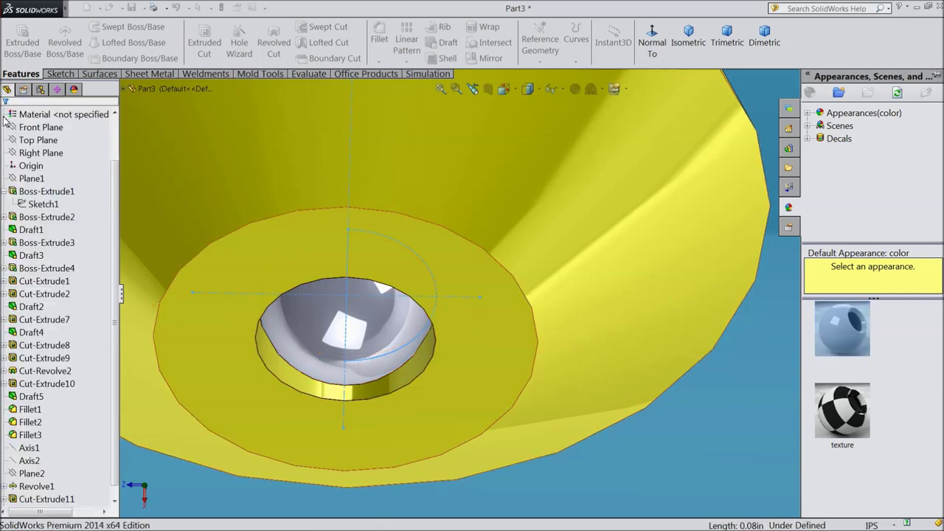
scroll(376, 365, up, 6)
scroll(410, 372, up, 5)
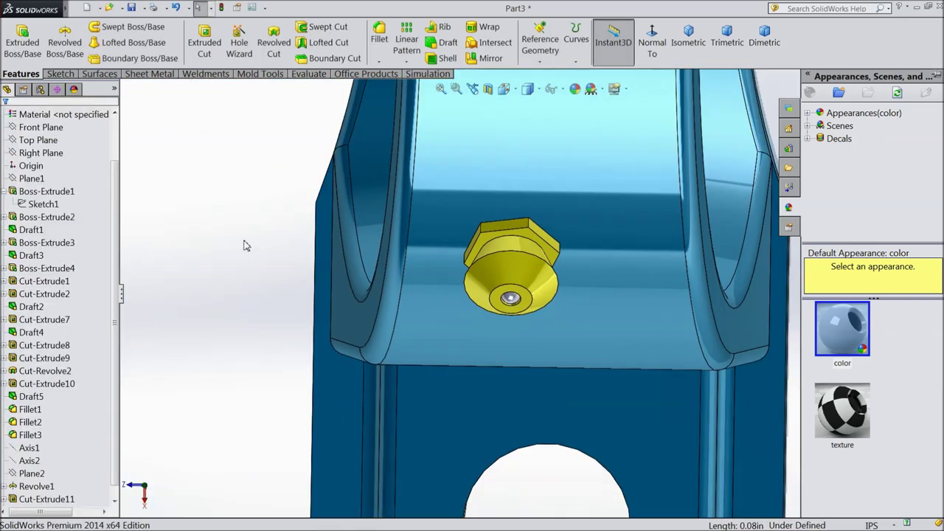
middle_drag(281, 317, 312, 323)
scroll(351, 181, down, 5)
middle_drag(483, 270, 520, 401)
scroll(495, 263, up, 6)
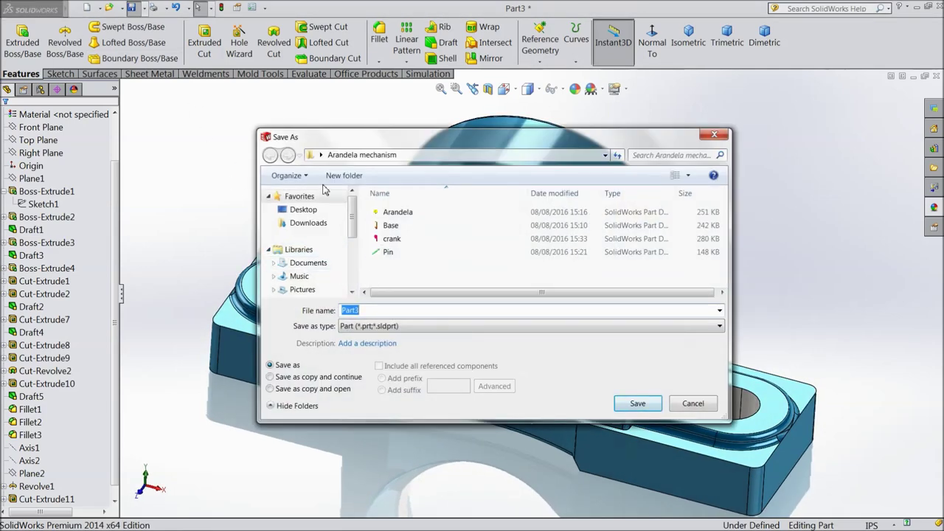
Create a Pillow Block Bearing folder on the Desktop and save the part there as Block.
click(299, 196)
click(302, 209)
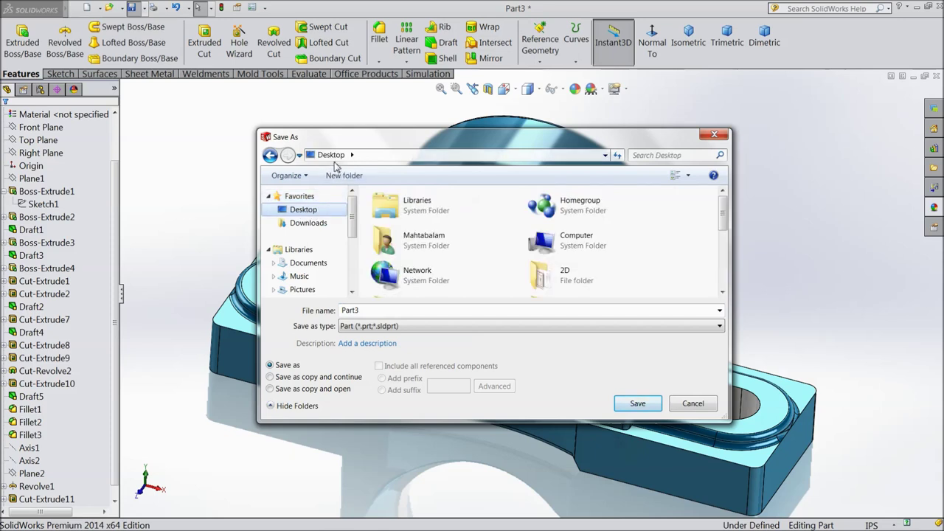
click(351, 180)
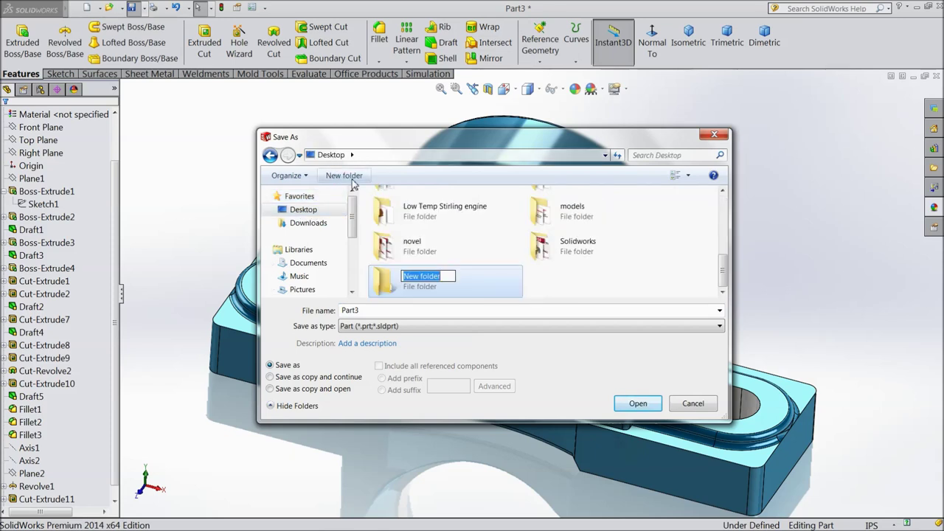
text(Pillo)
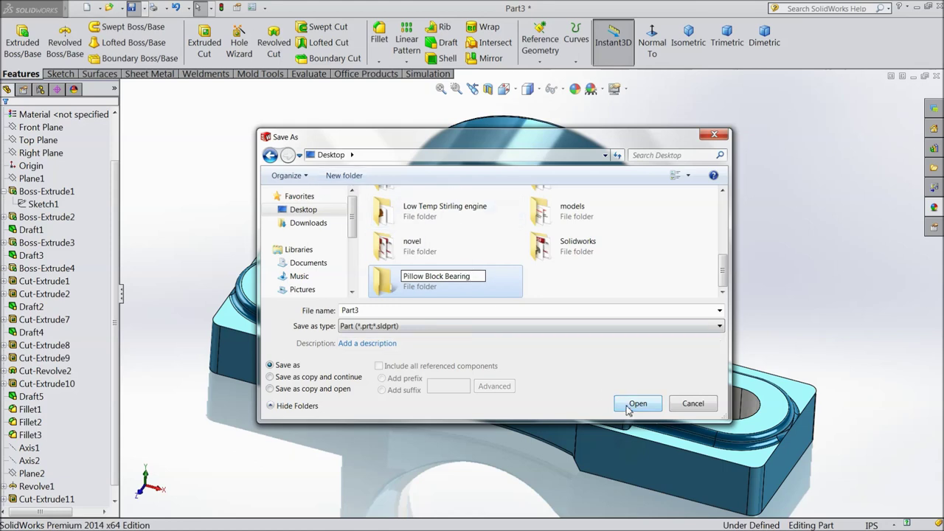
key(Return)
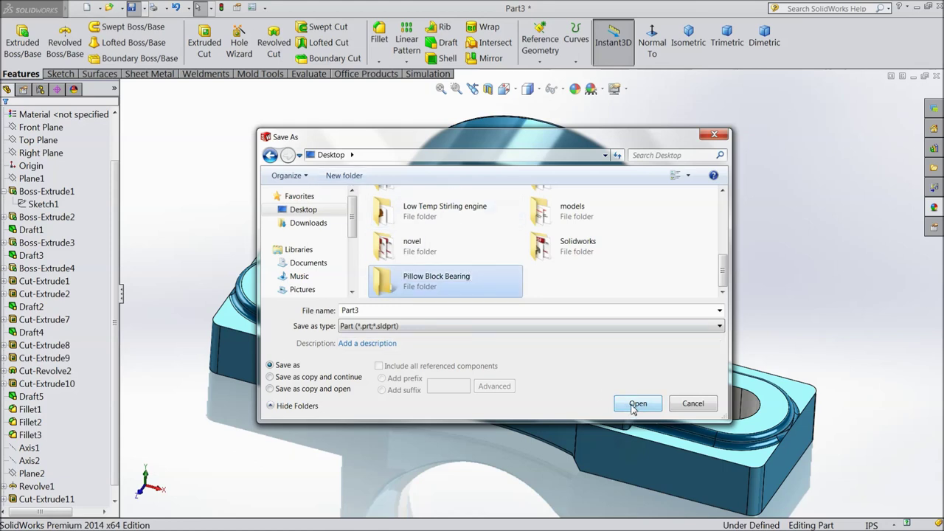
click(635, 405)
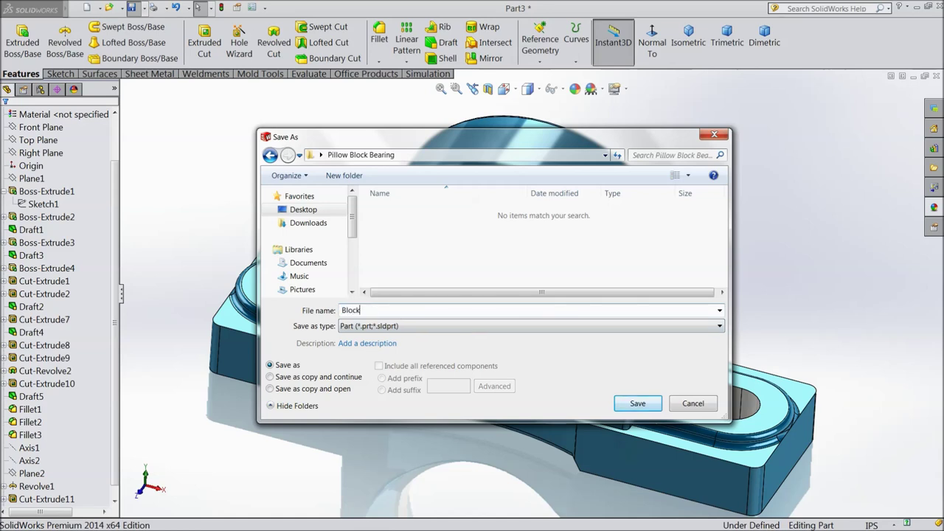
click(637, 404)
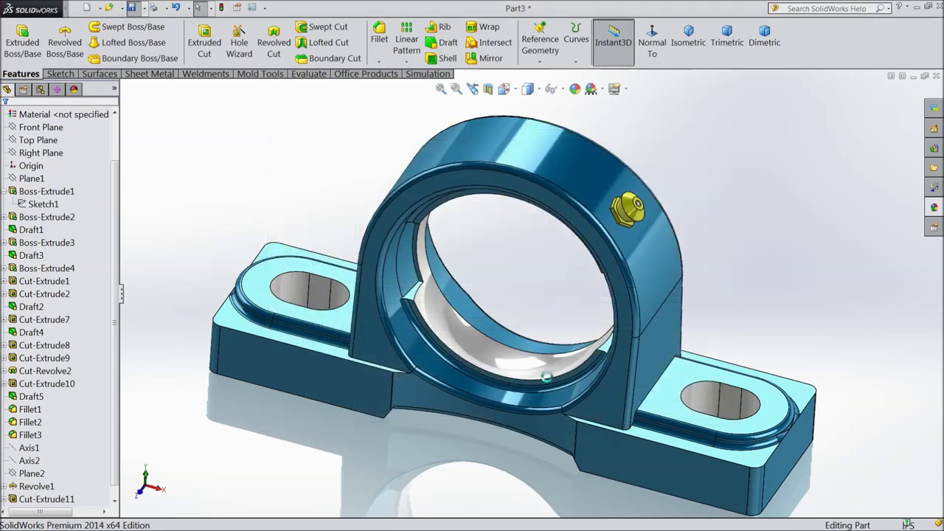
Orbit the finished pillow block to review it.
middle_drag(506, 316, 398, 287)
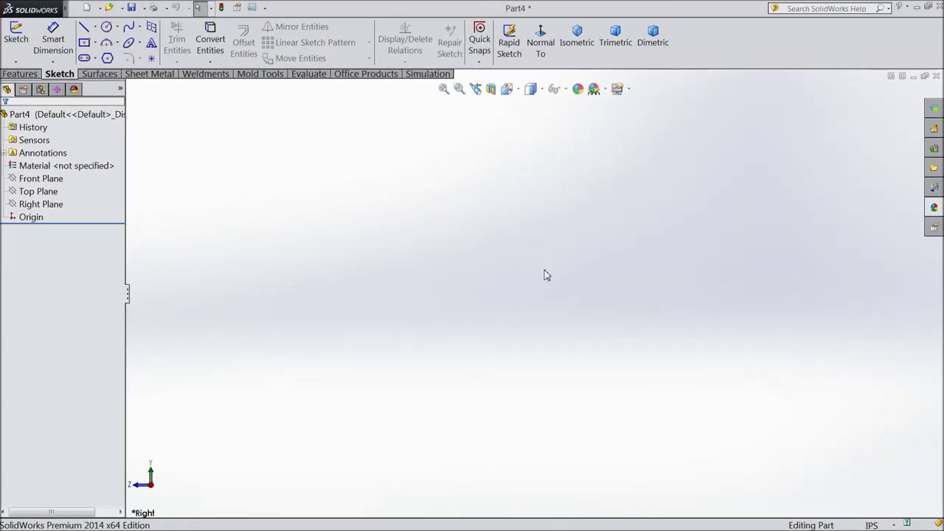
Start a sketch on the Right Plane and draw horizontal and vertical centerlines from the origin.
click(44, 205)
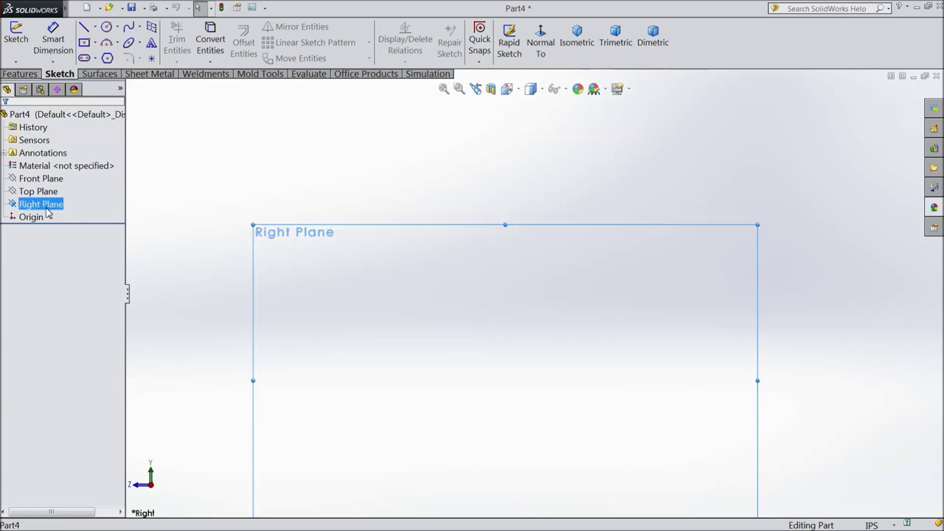
click(68, 192)
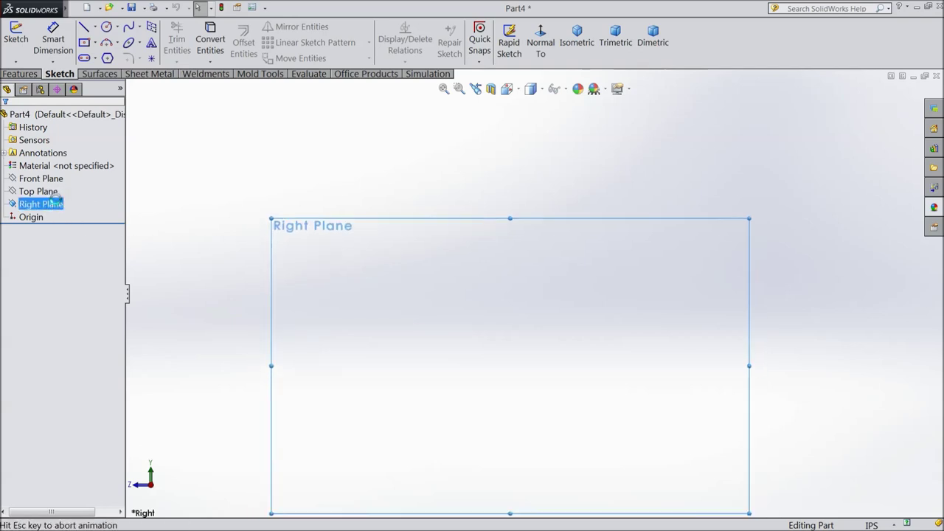
click(94, 26)
click(111, 57)
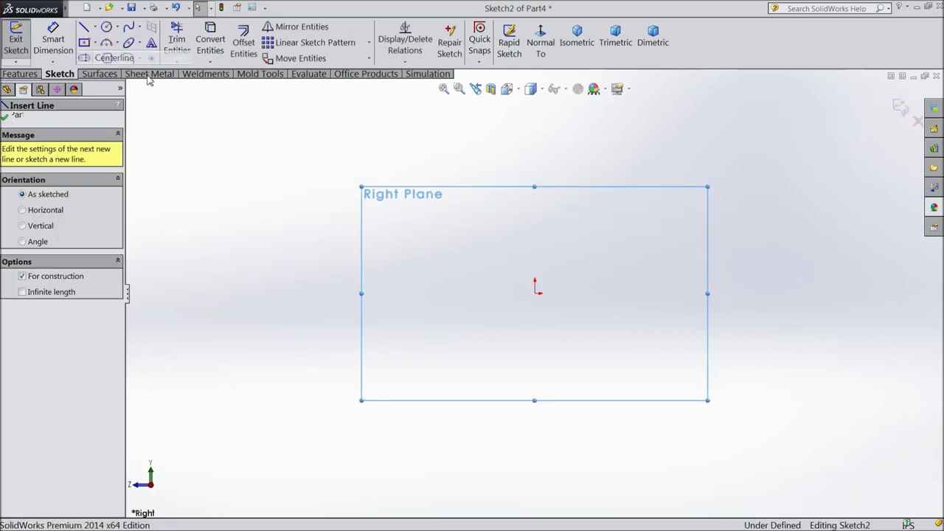
click(654, 293)
click(535, 293)
right_click(542, 132)
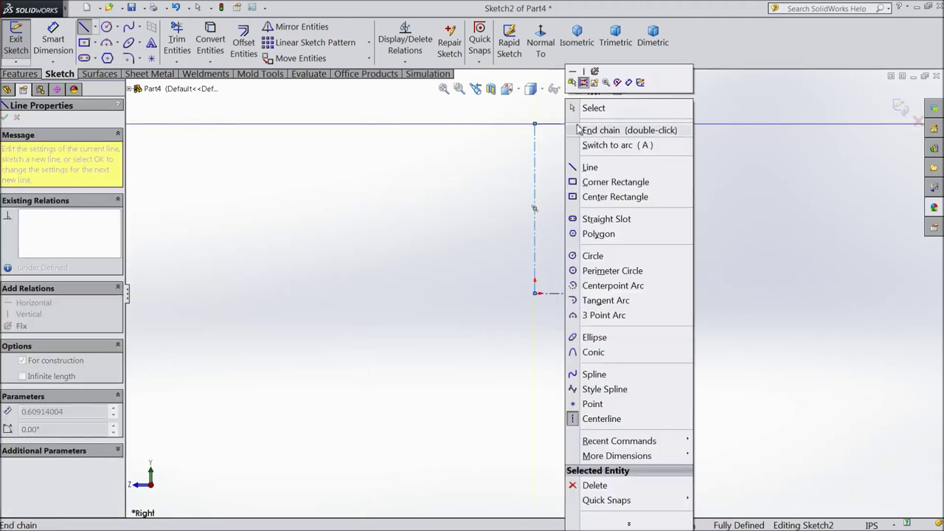
click(590, 105)
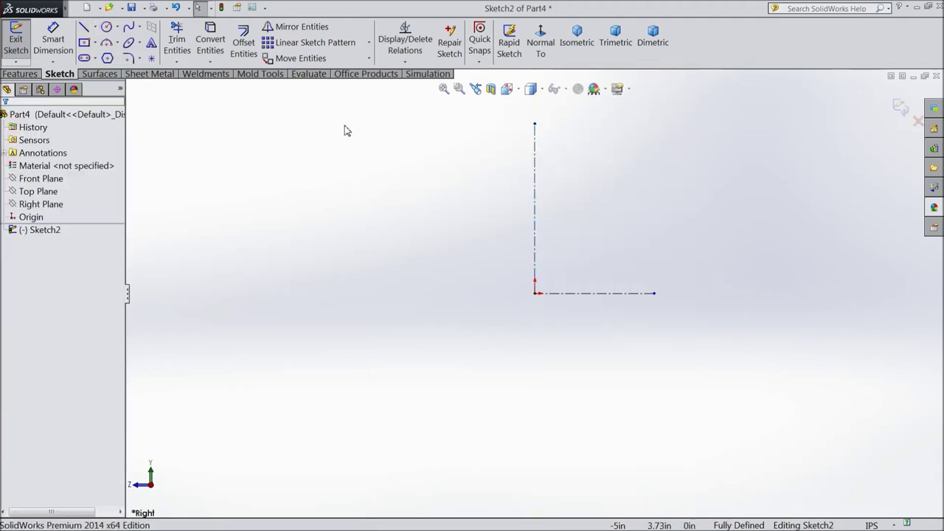
click(95, 42)
click(122, 74)
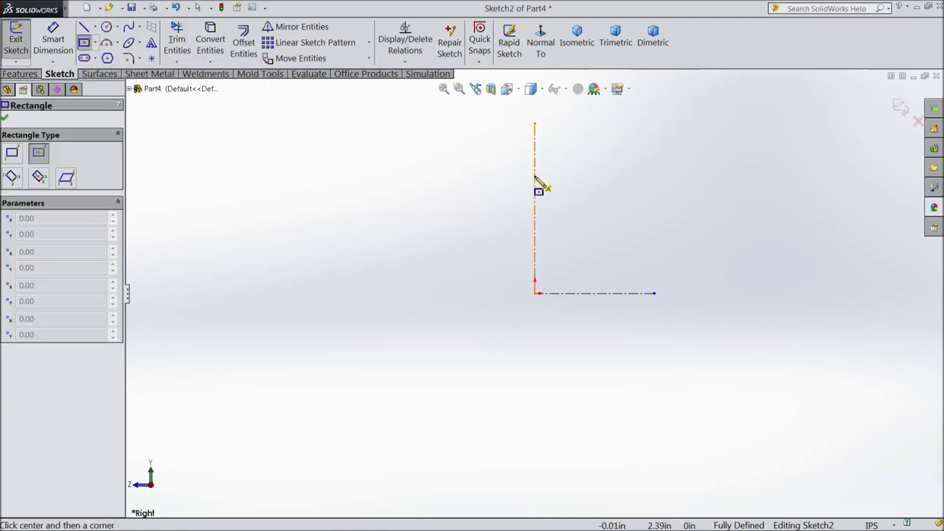
Draw a centre rectangle on the vertical centerline and dimension its height to 0.075 in.
click(535, 175)
click(443, 162)
scroll(664, 158, down, 3)
click(53, 40)
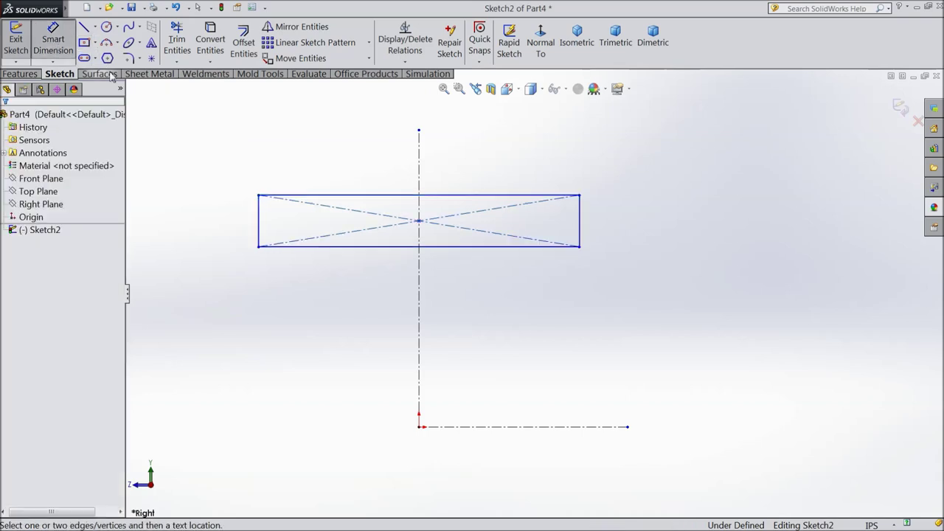
click(580, 225)
click(655, 226)
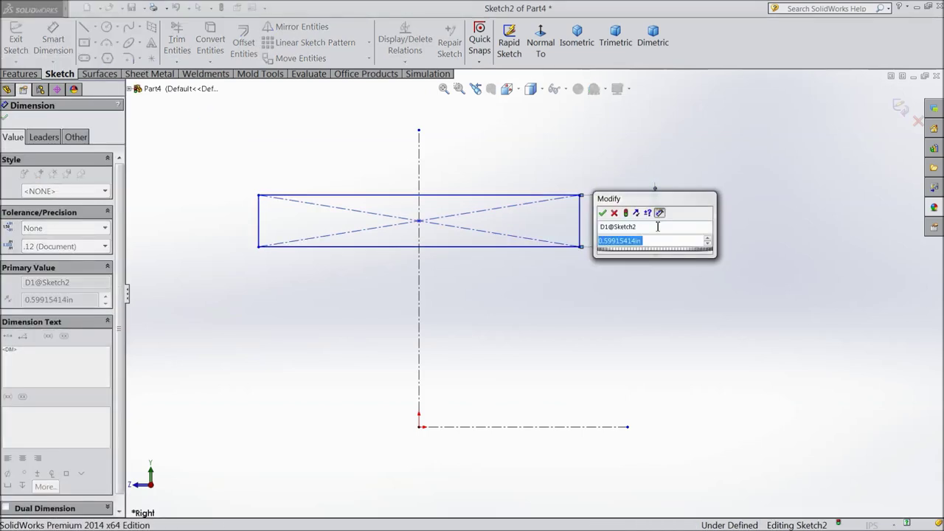
text(0.075)
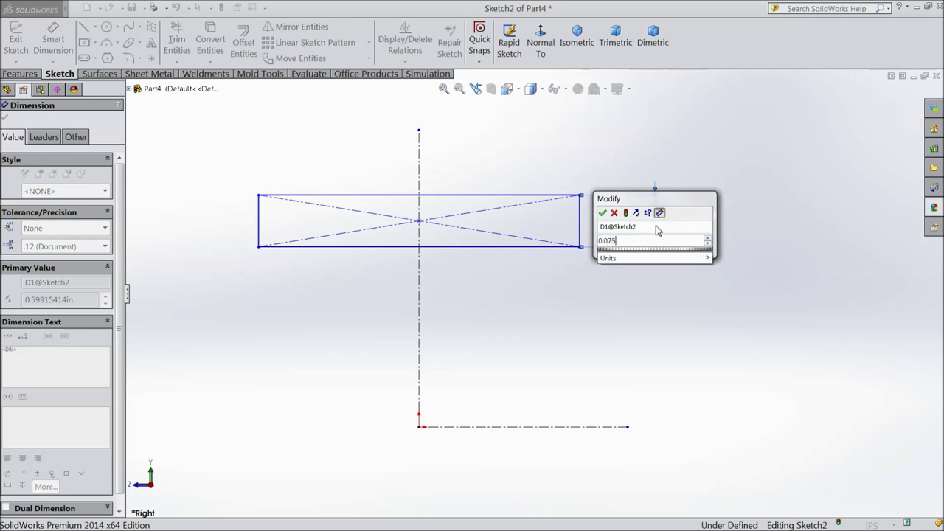
click(603, 213)
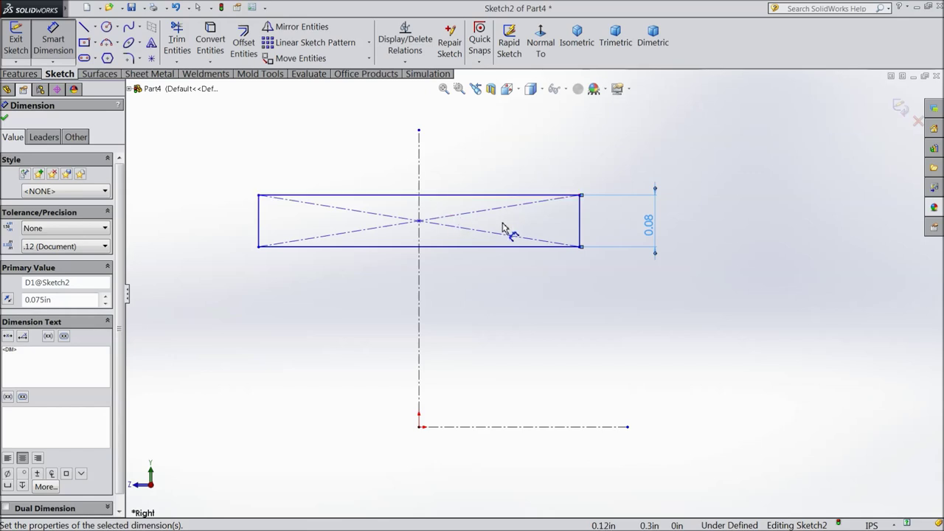
Dimension the rectangle's right edge 0.375 in from the vertical centerline.
click(581, 233)
click(418, 271)
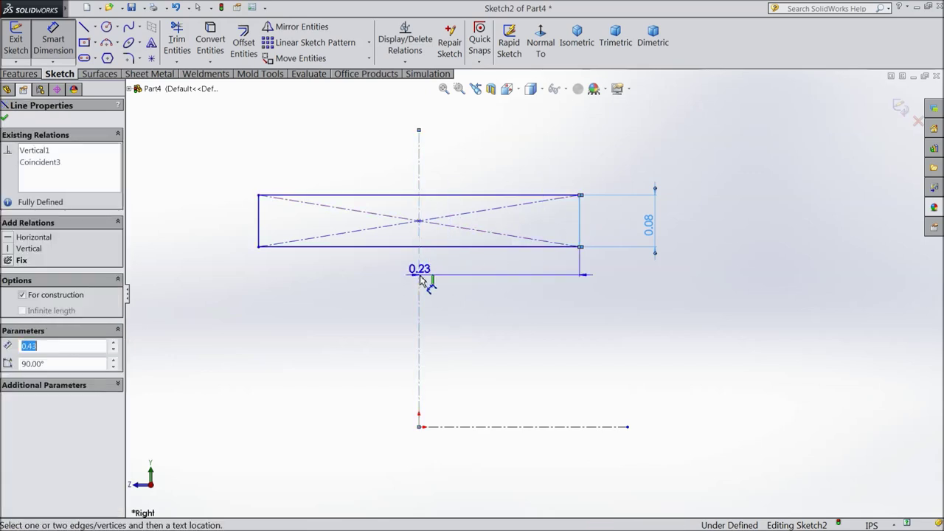
click(487, 304)
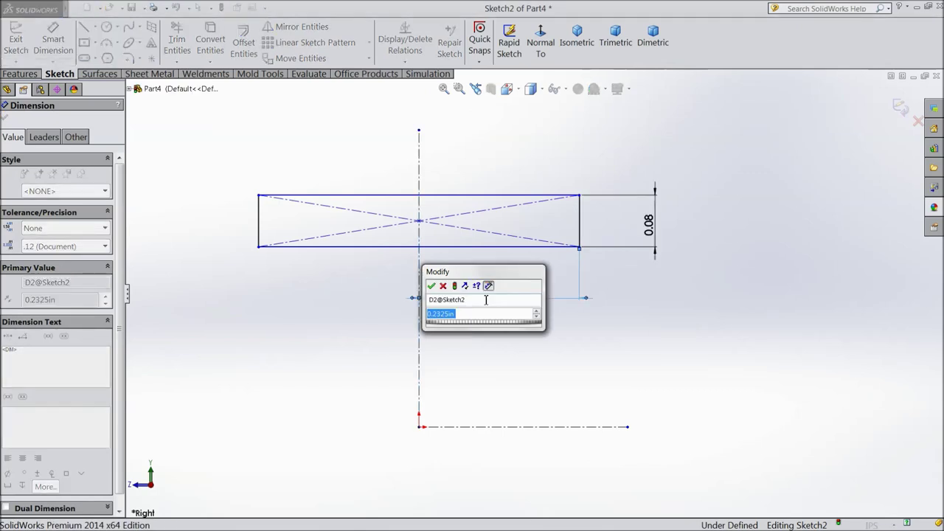
text(0.375)
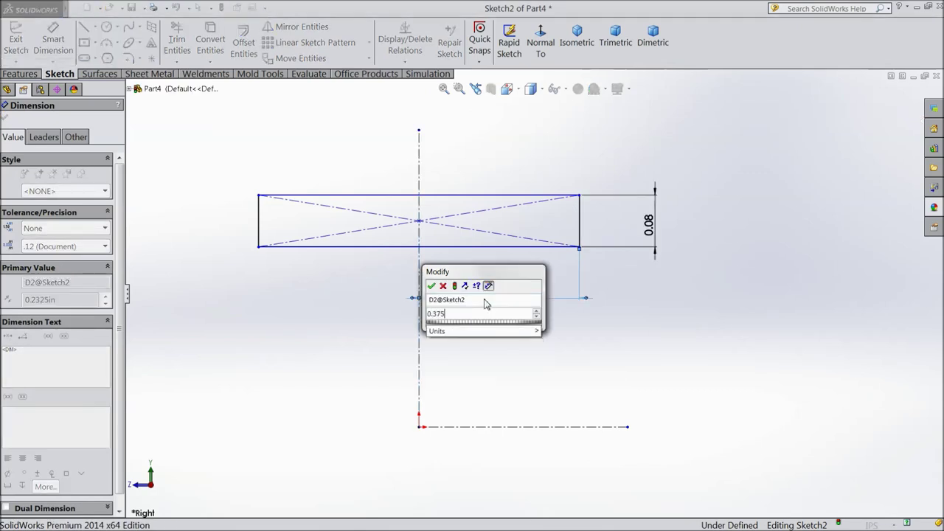
click(432, 285)
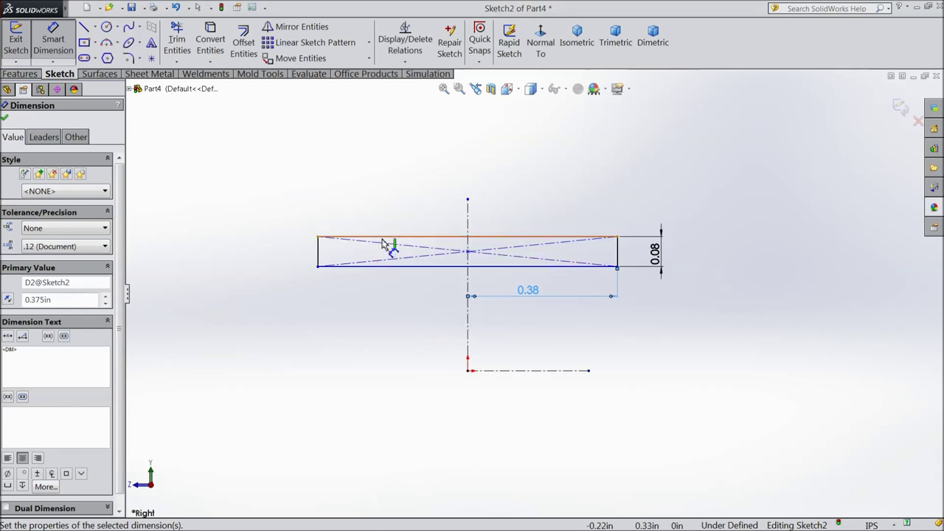
click(384, 239)
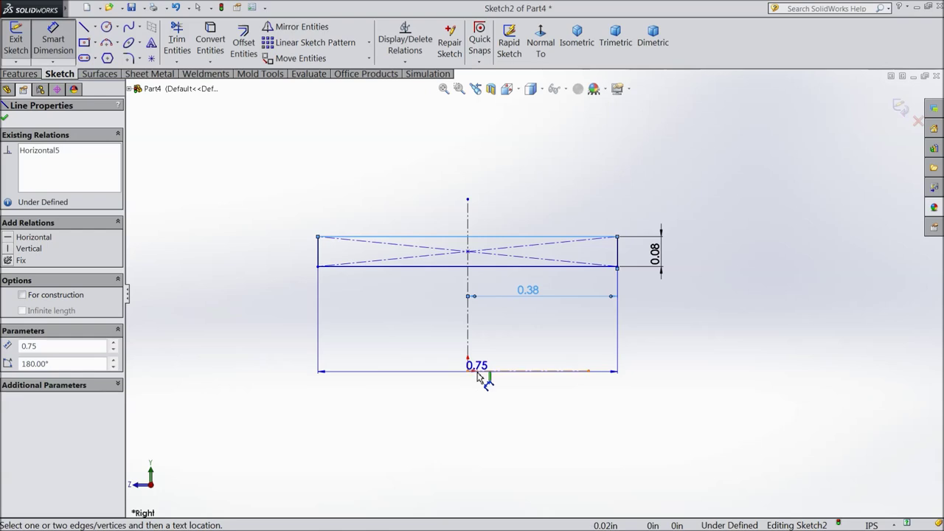
Dimension the rectangle's top edge 1.12 in above the horizontal centerline.
click(483, 371)
click(264, 318)
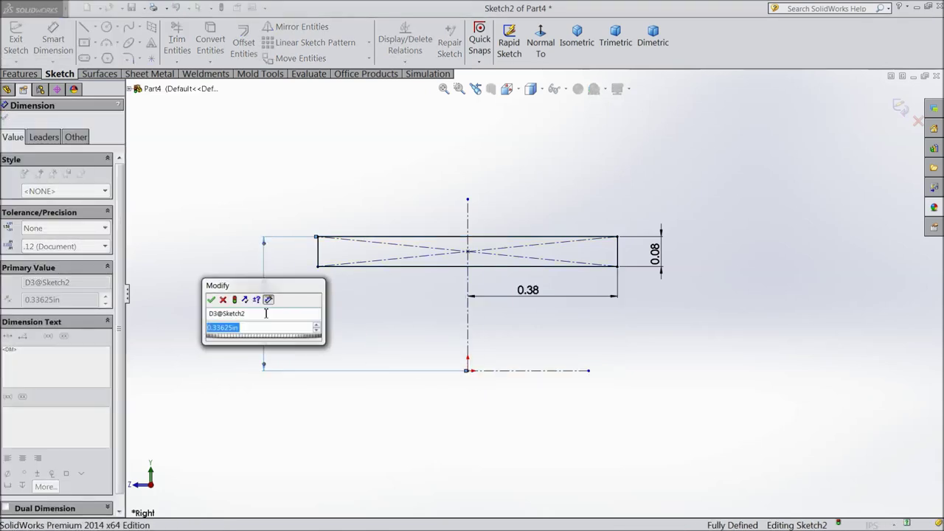
text(0)
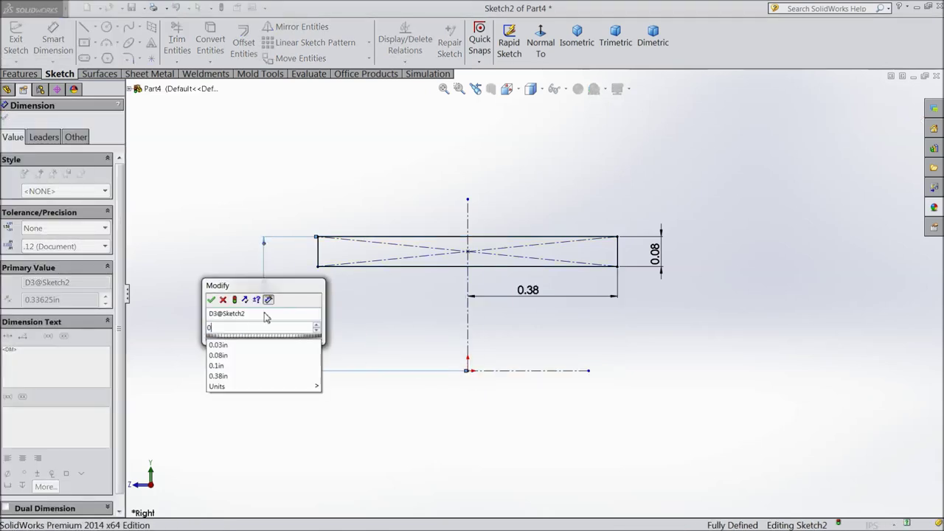
text(.11951905)
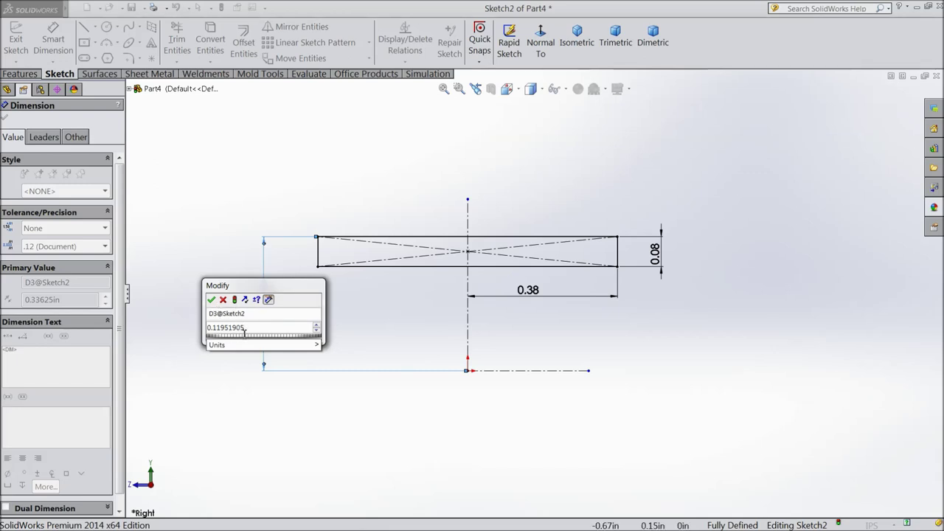
click(212, 300)
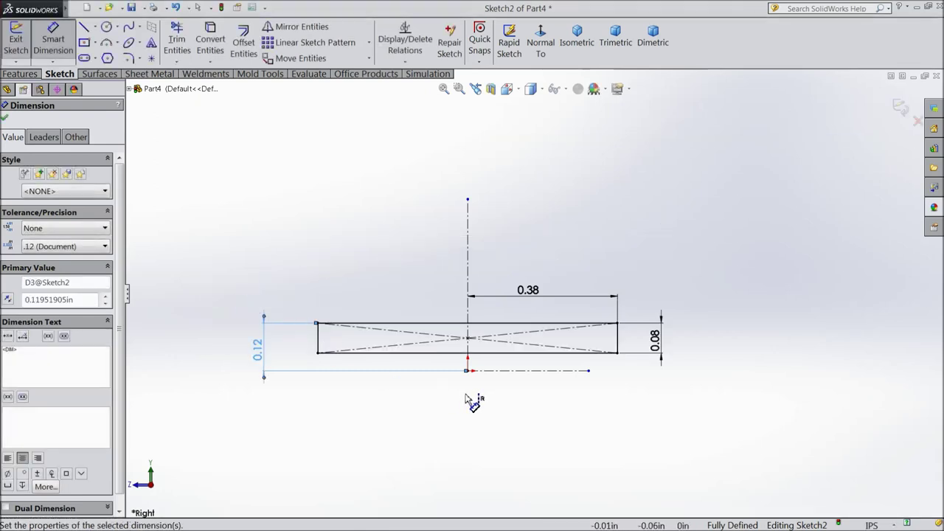
double_click(259, 350)
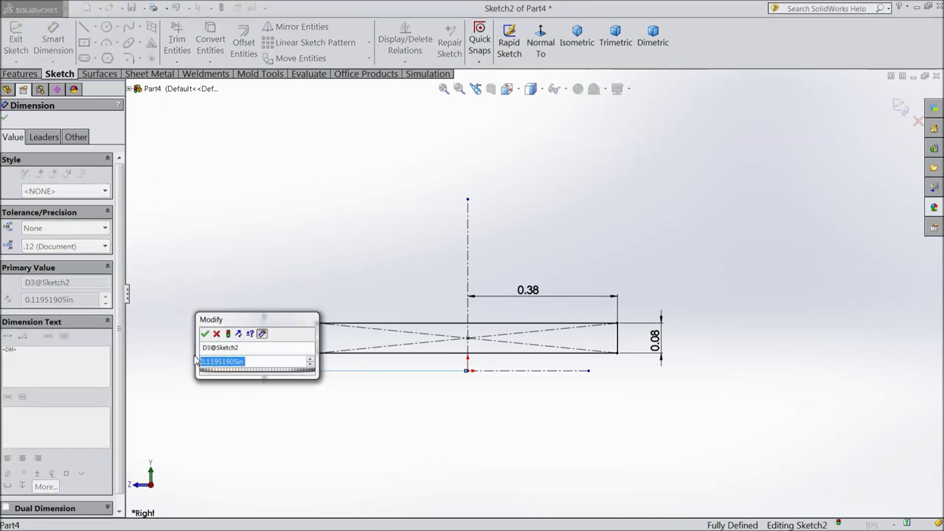
click(208, 361)
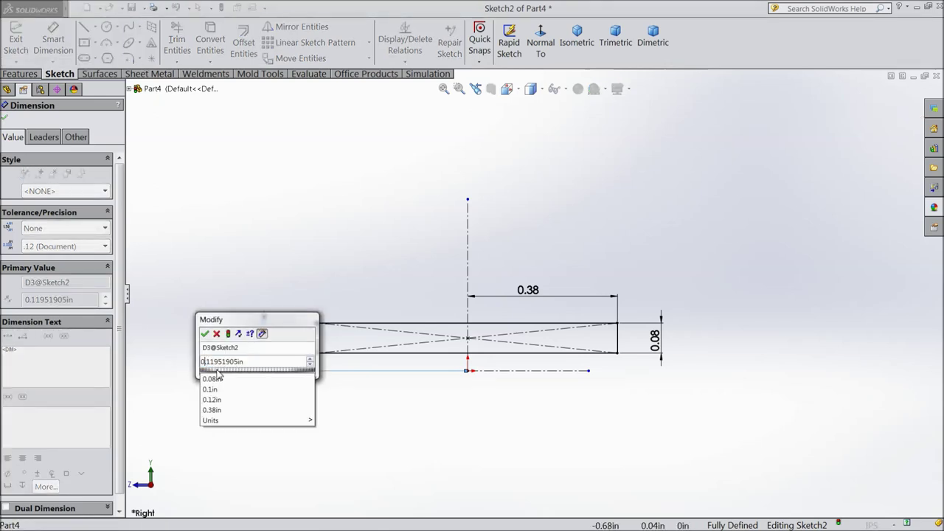
key(BackSpace)
key(BackSpace)
text(1)
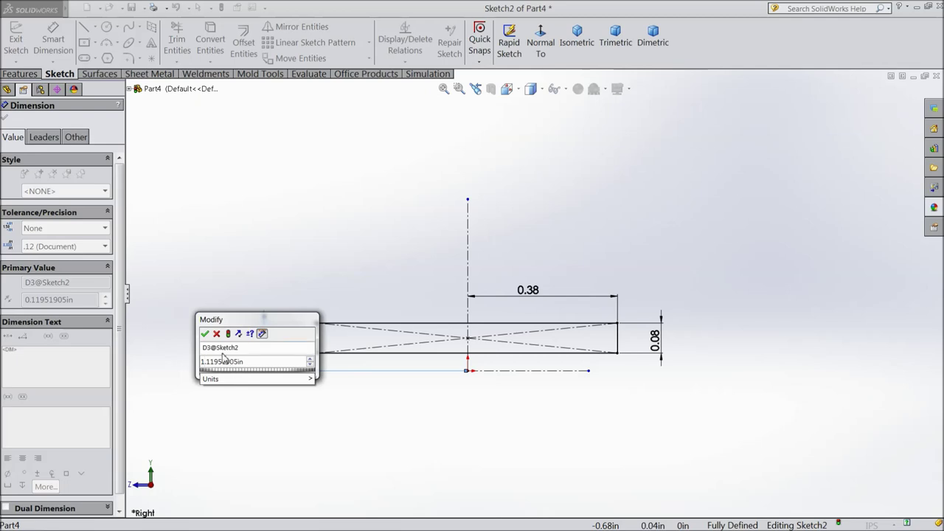
click(205, 333)
Extend the vertical centreline upward past the rectangle.
scroll(517, 295, up, 4)
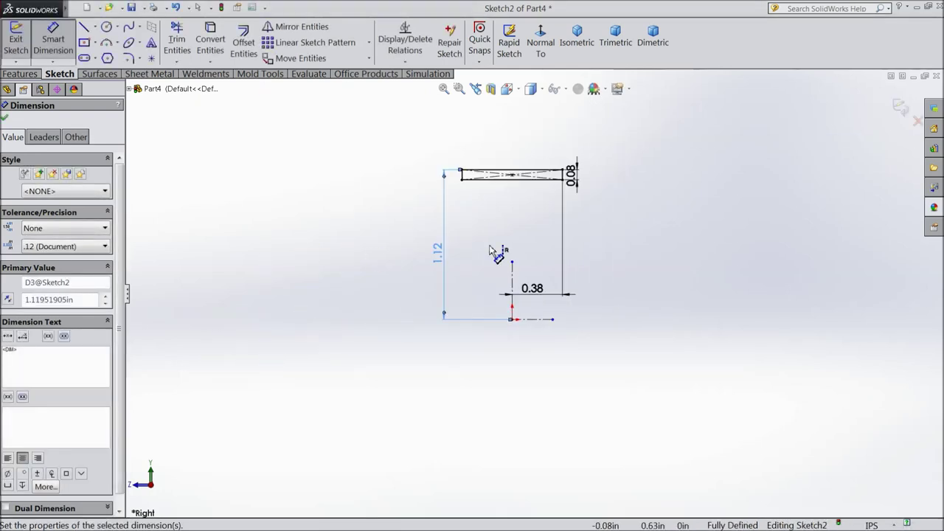
scroll(568, 181, down, 1)
click(493, 315)
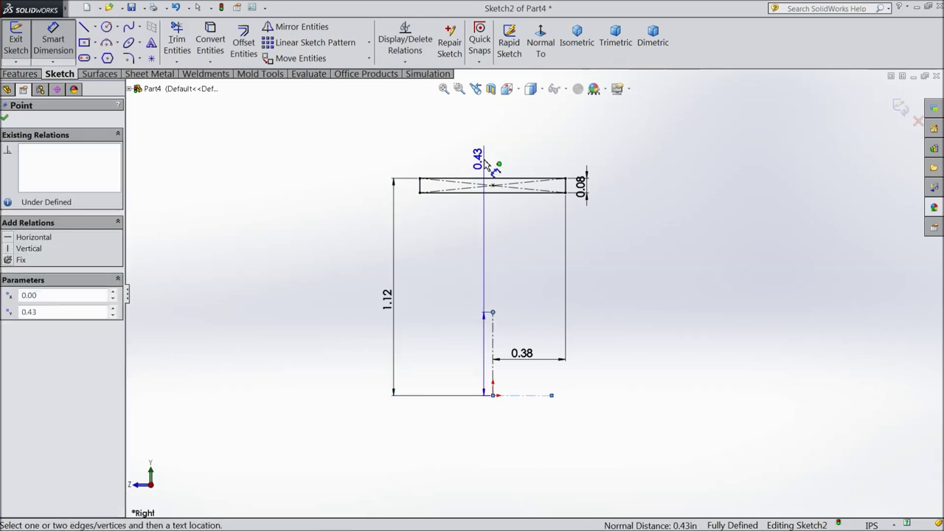
key(Escape)
scroll(514, 219, down, 2)
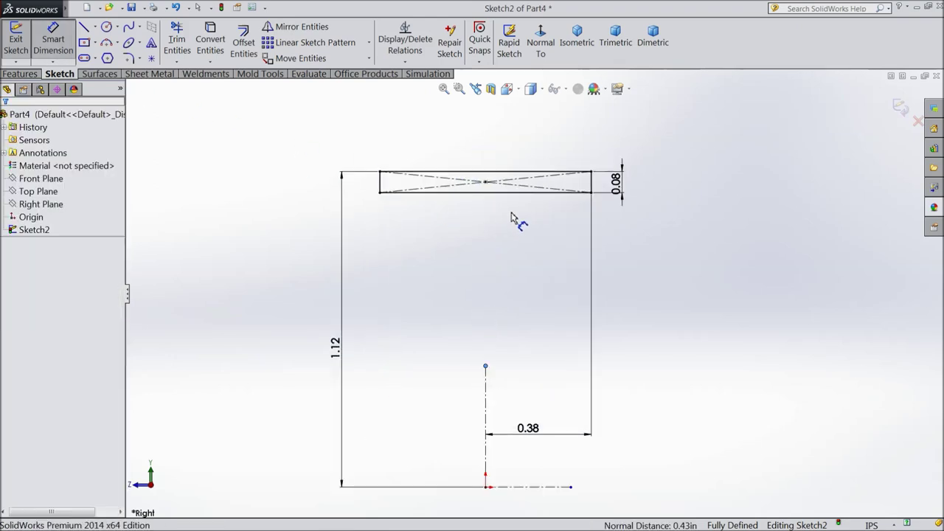
key(Escape)
drag(486, 367, 486, 118)
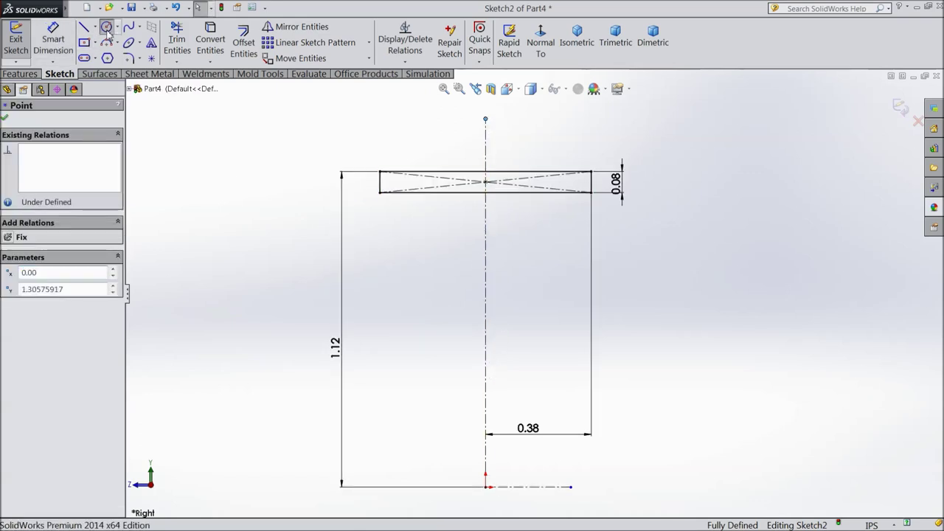
click(106, 26)
scroll(516, 184, down, 5)
Draw a circle on the vertical centreline, its centre dimensioned 0.051 in below the rectangle's bottom edge.
click(461, 289)
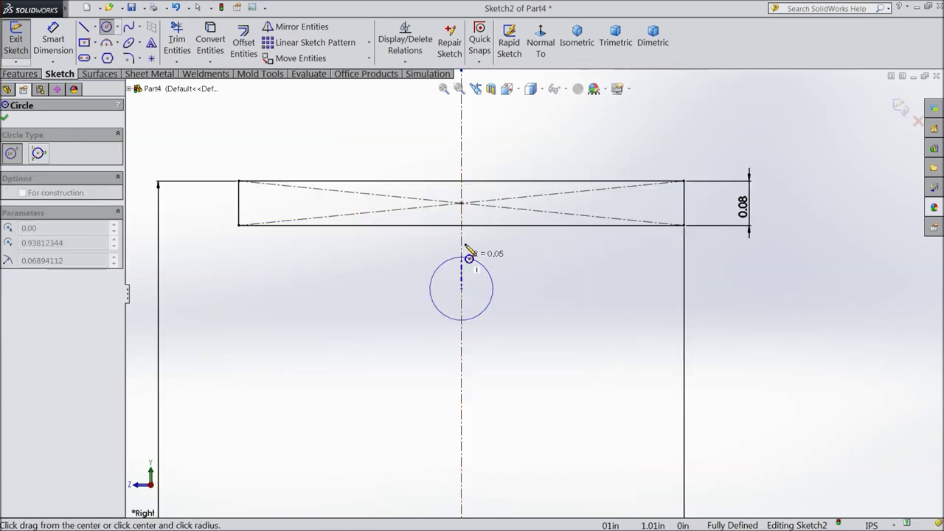
click(464, 219)
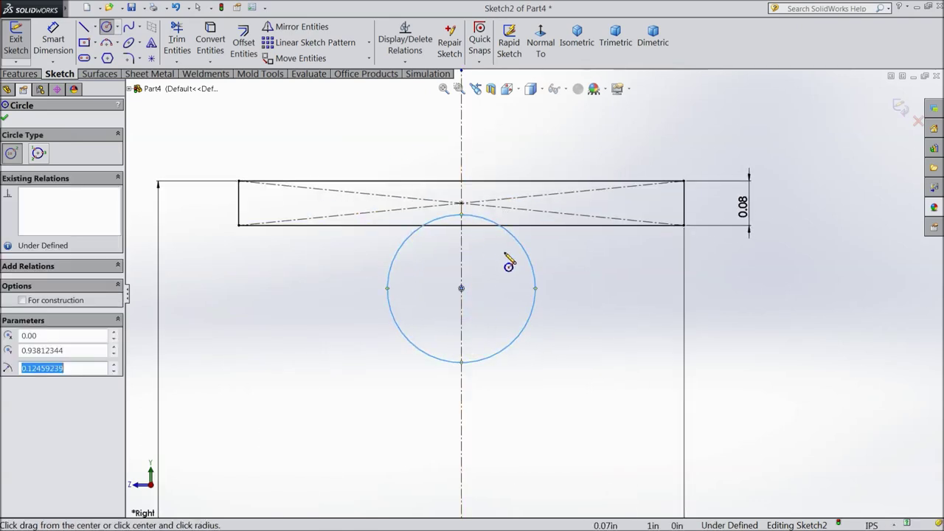
click(50, 49)
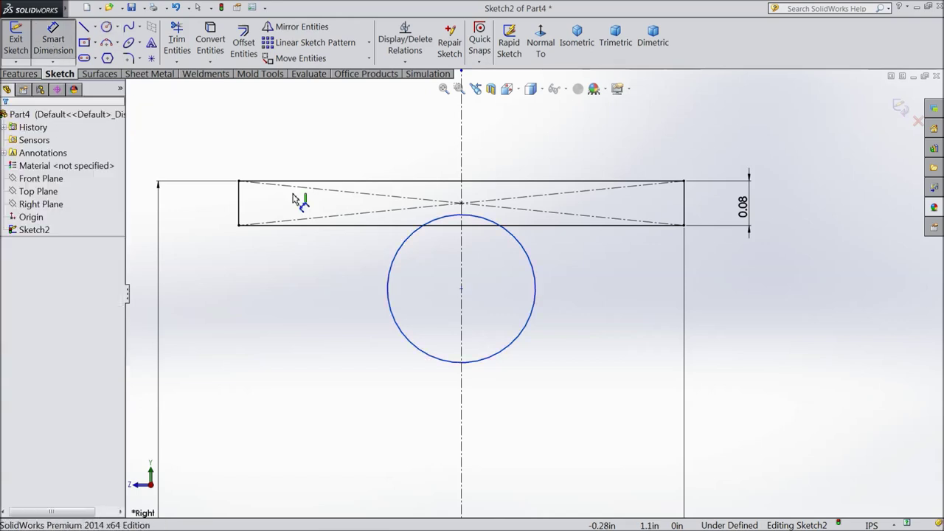
click(461, 290)
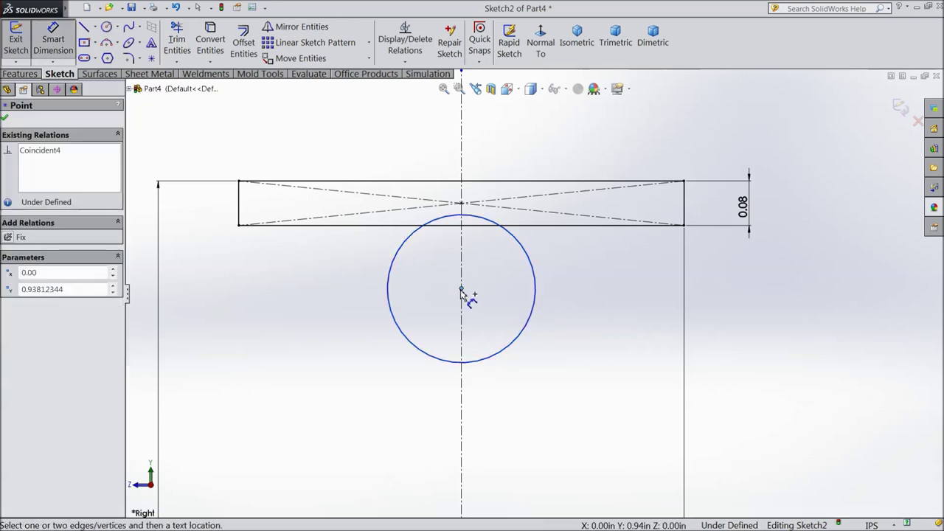
click(653, 226)
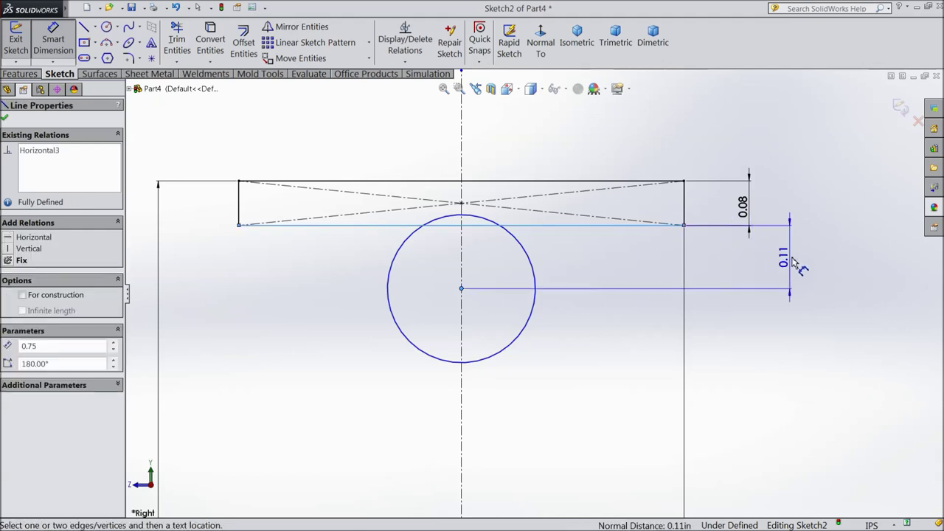
click(795, 264)
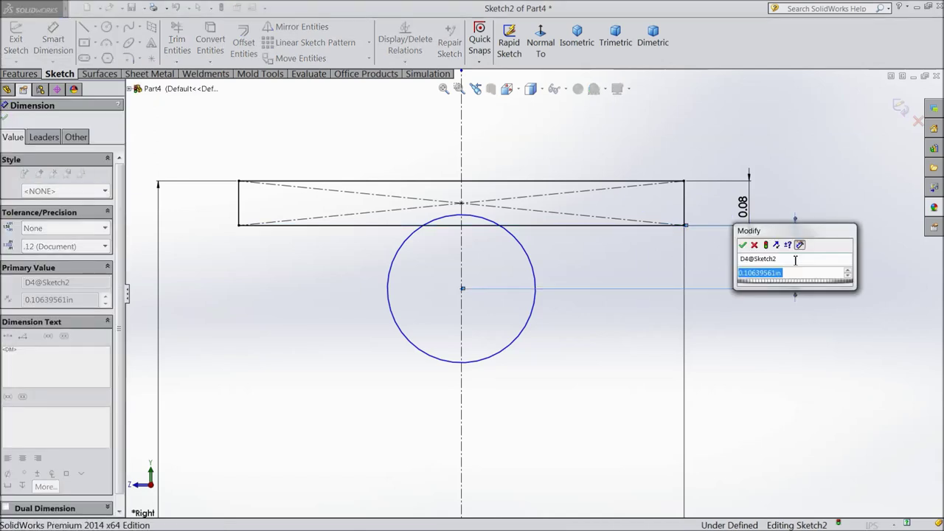
text(0.051)
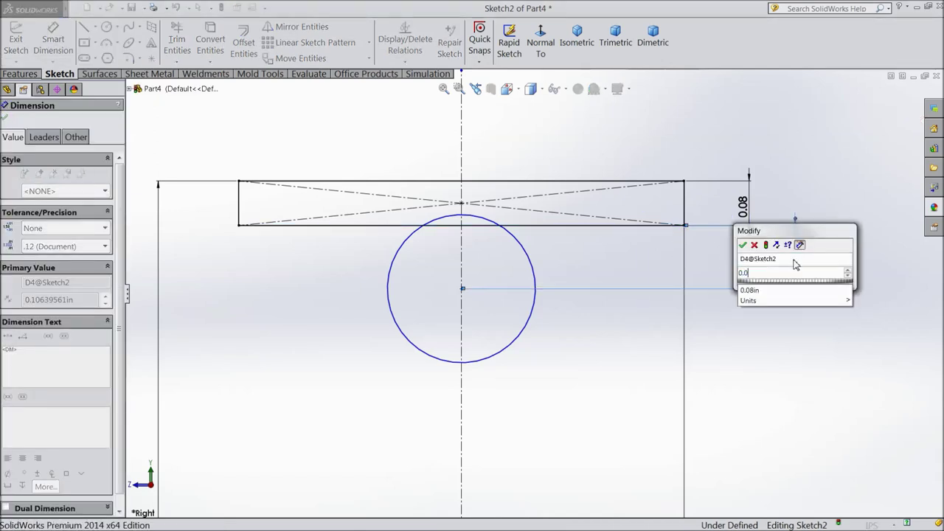
click(742, 246)
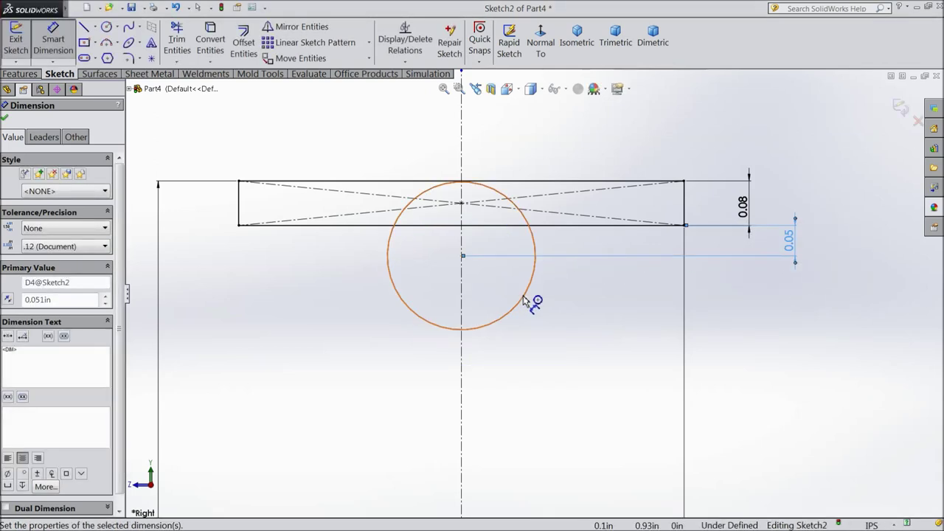
click(525, 299)
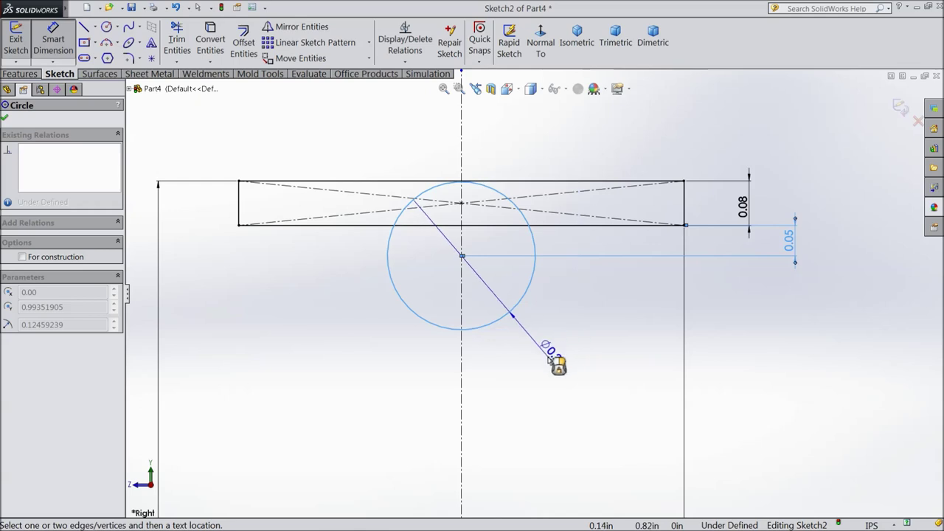
Dimension the circle's diameter as 0.015*2, then correct it to 0.30 in.
click(546, 361)
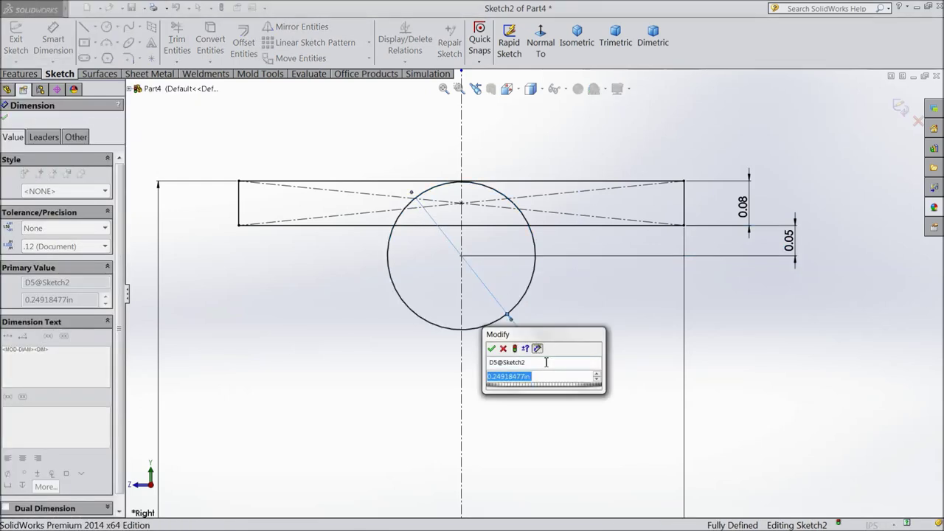
text(0)
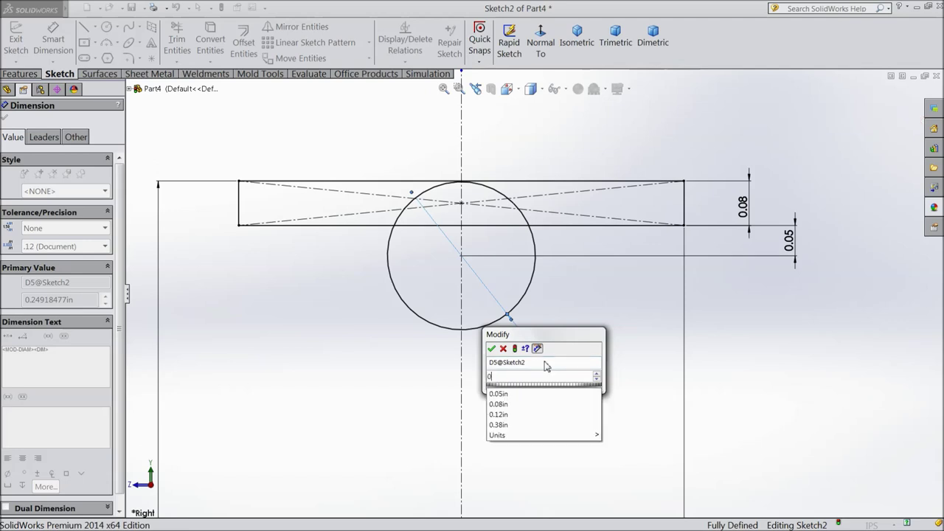
text(.015"*2)
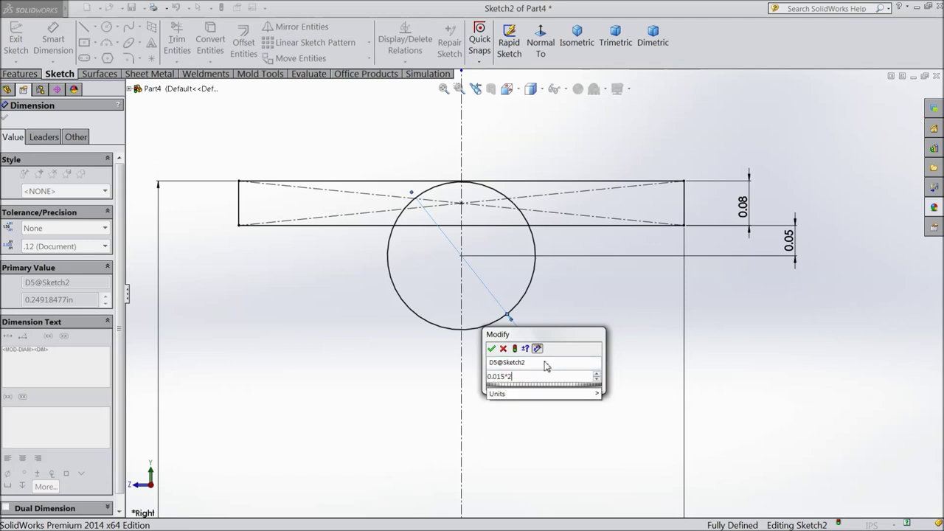
click(491, 348)
scroll(478, 286, down, 3)
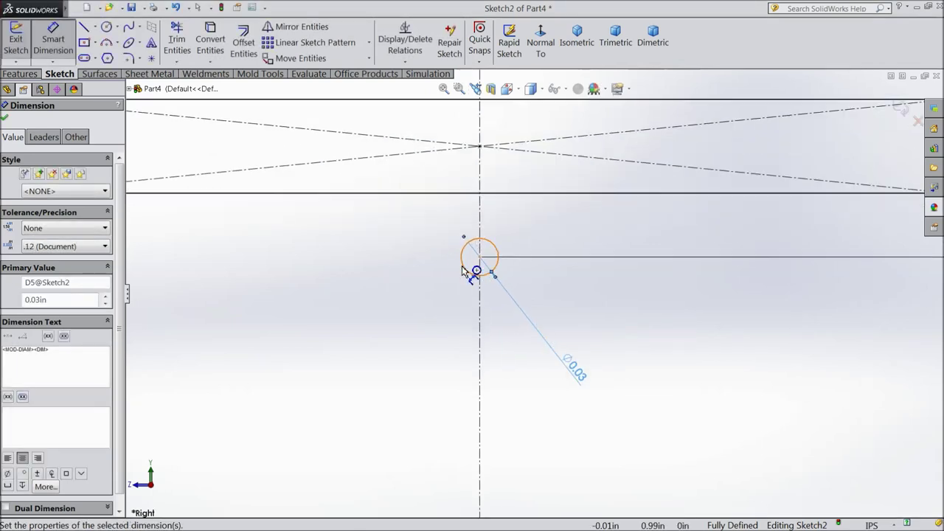
double_click(581, 378)
click(538, 392)
key(BackSpace)
click(528, 363)
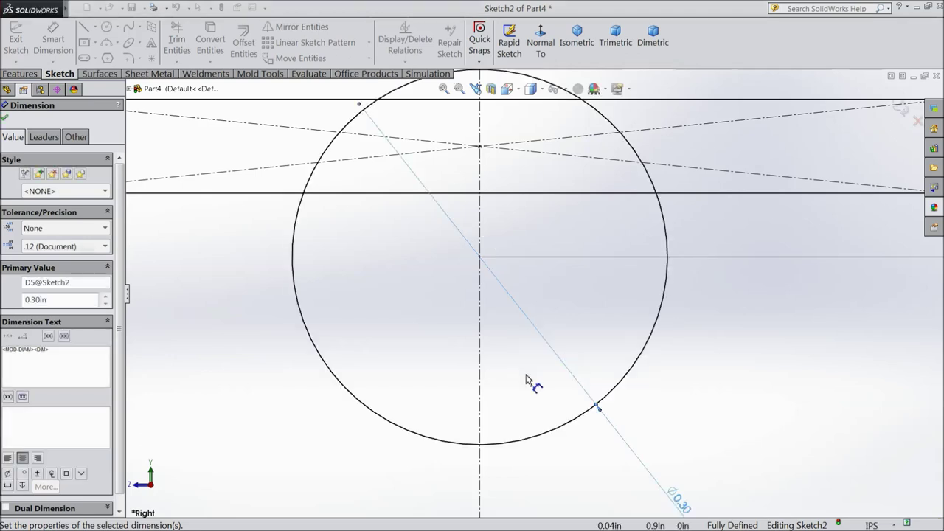
scroll(594, 379, up, 5)
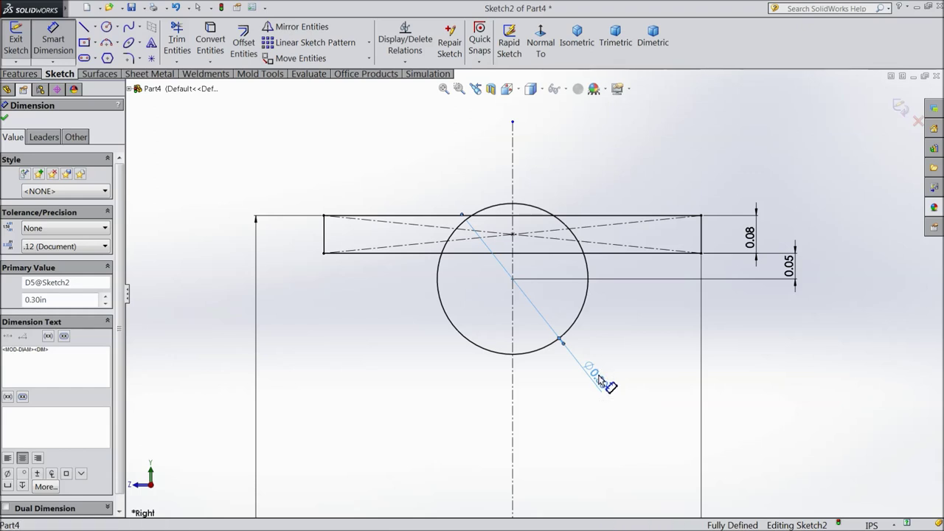
Re-edit the circle diameter to 0.15 in, then restore it to 0.30 in.
double_click(599, 379)
text(0.15)
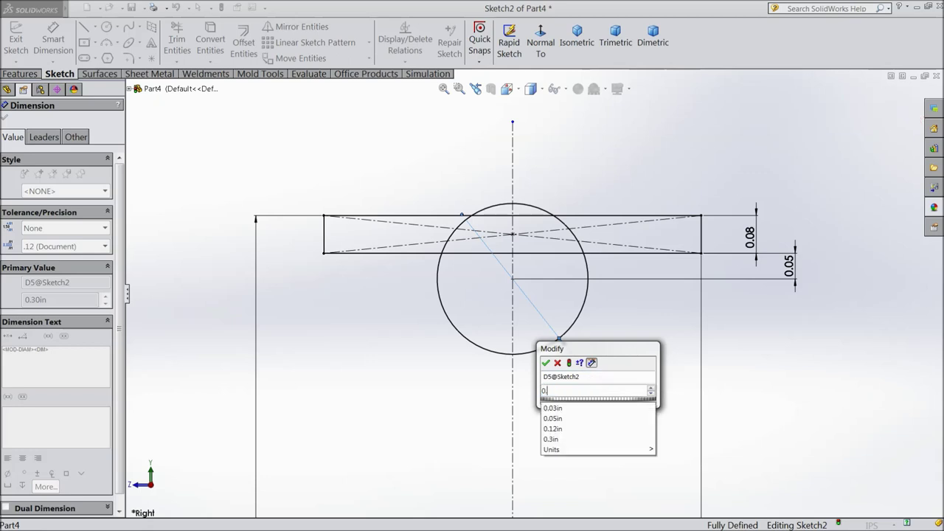
click(546, 362)
scroll(535, 347, up, 3)
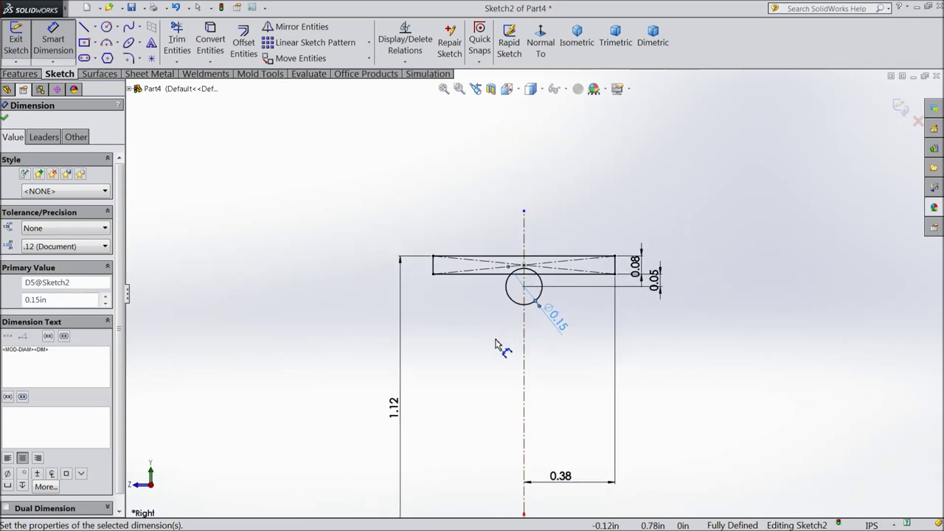
scroll(506, 325, down, 1)
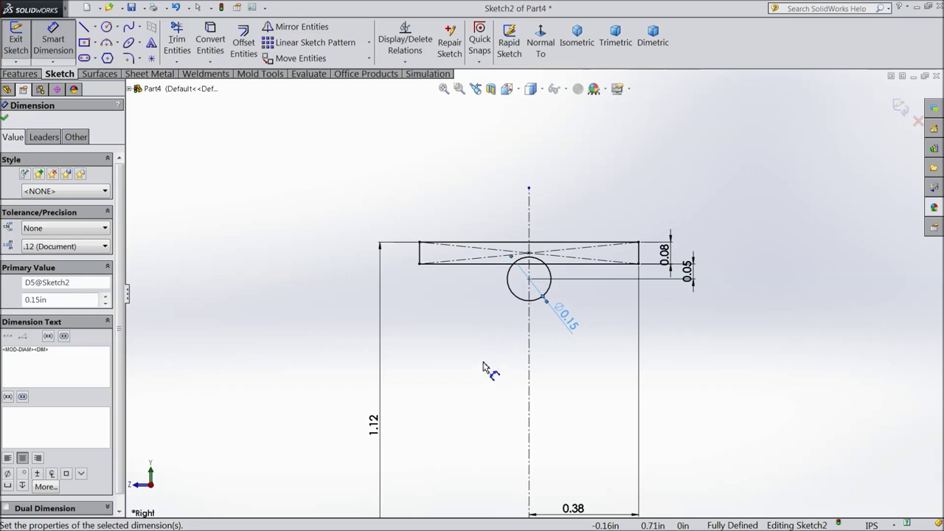
double_click(566, 317)
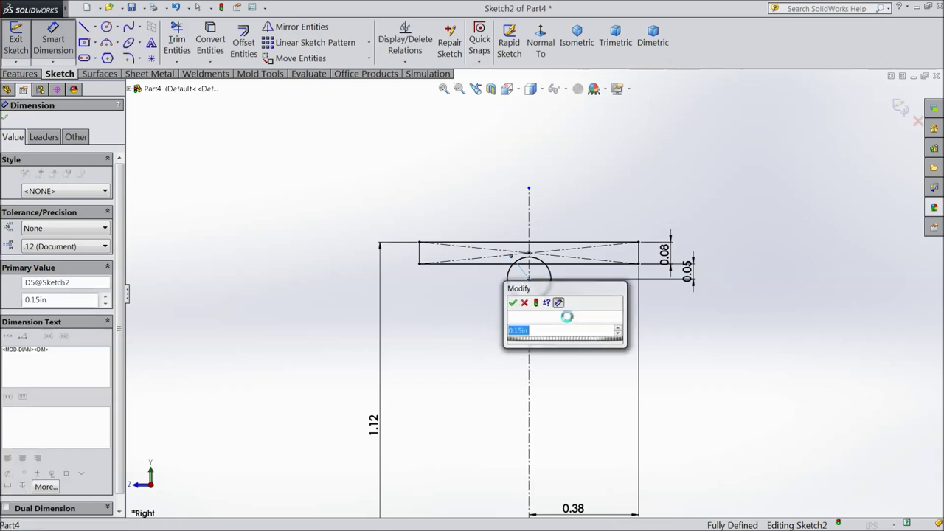
text(0.3)
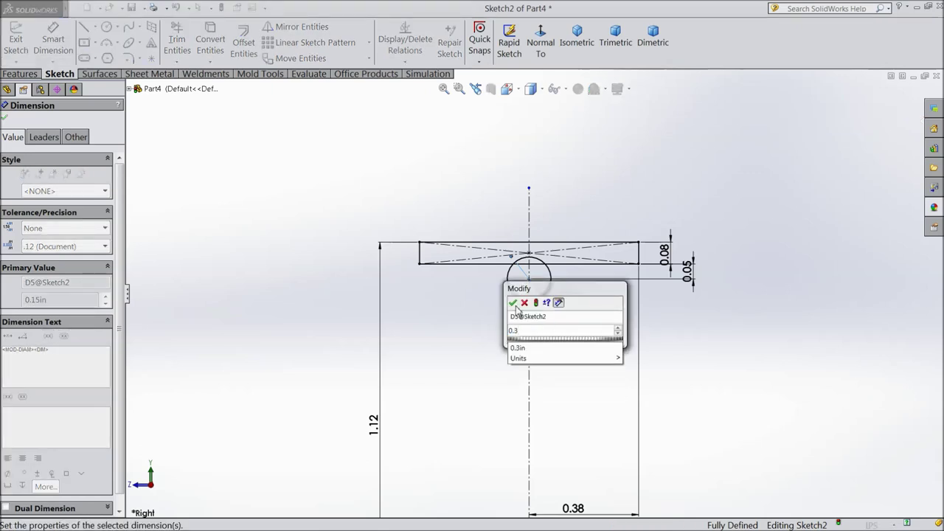
click(512, 303)
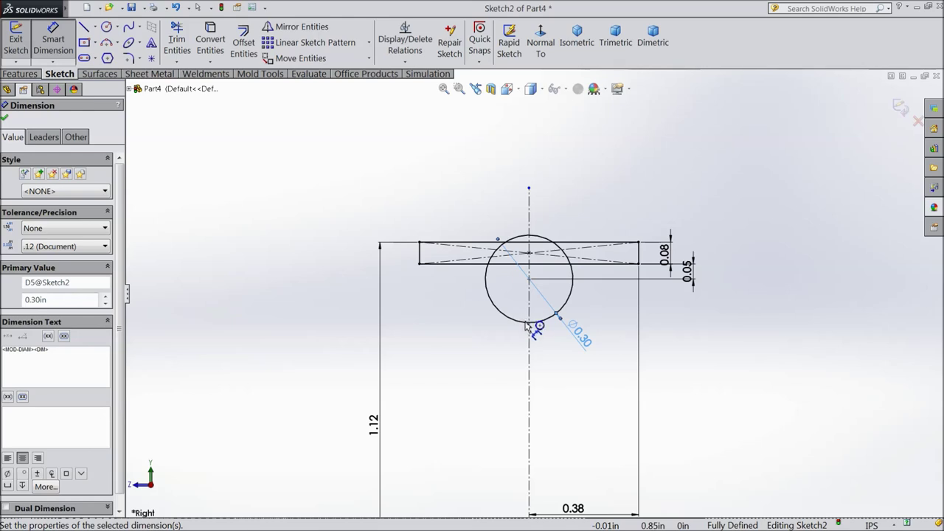
click(664, 253)
scroll(572, 164, up, 2)
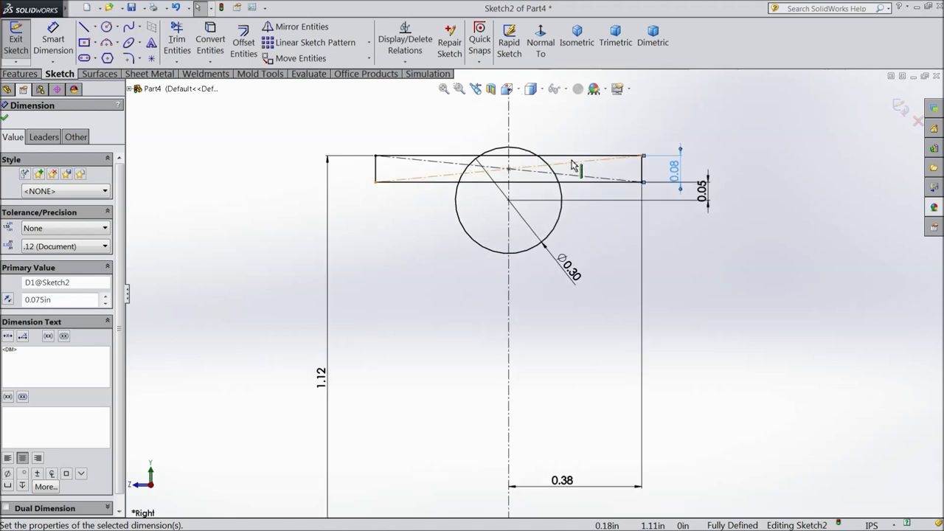
scroll(528, 177, up, 2)
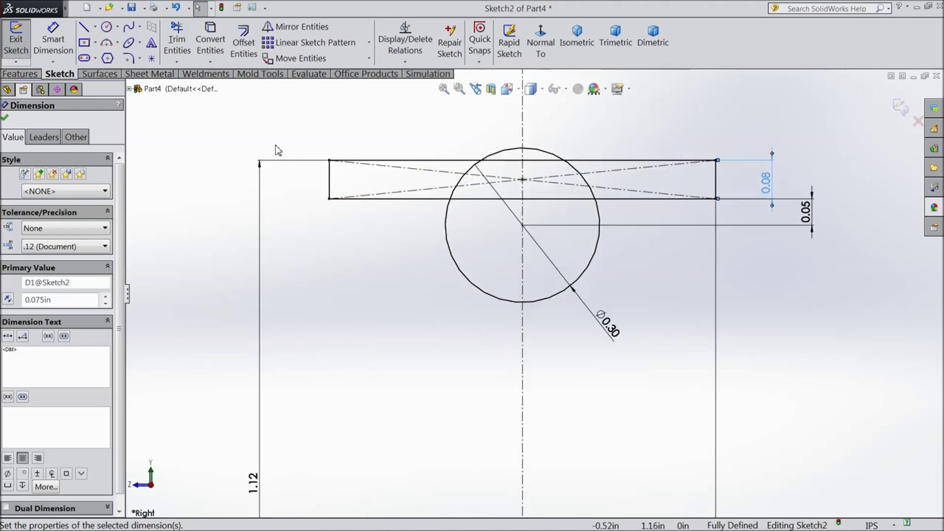
click(117, 42)
Draw a three-point arc across the rectangle's top corners with a 0.75 in radius.
click(127, 86)
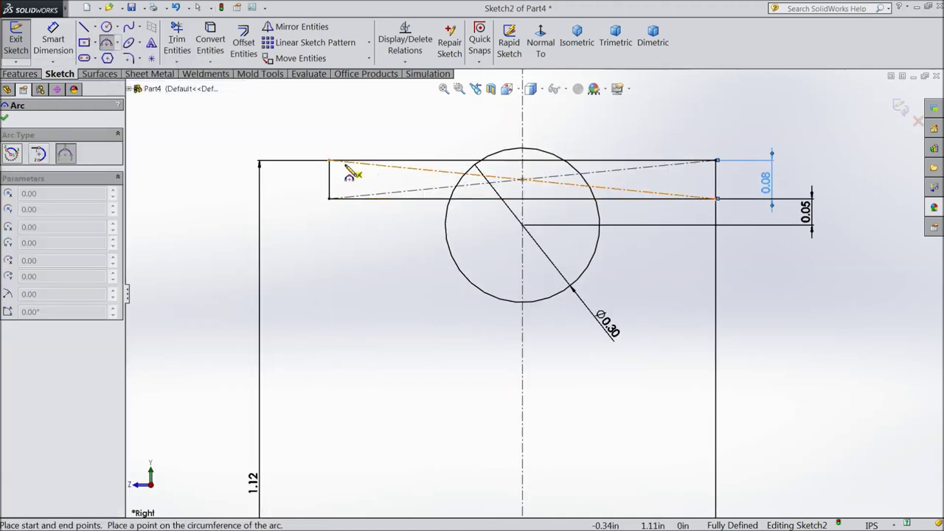
click(329, 160)
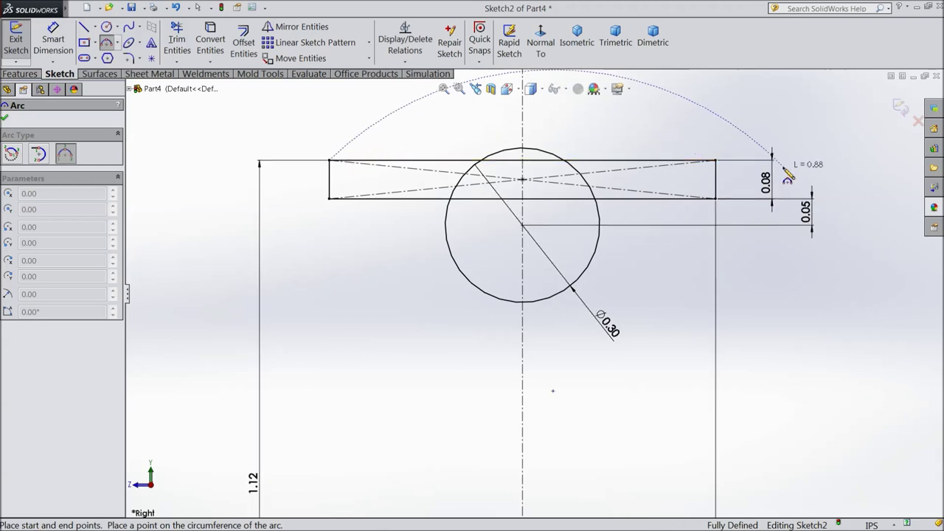
click(715, 160)
scroll(552, 126, up, 2)
click(531, 143)
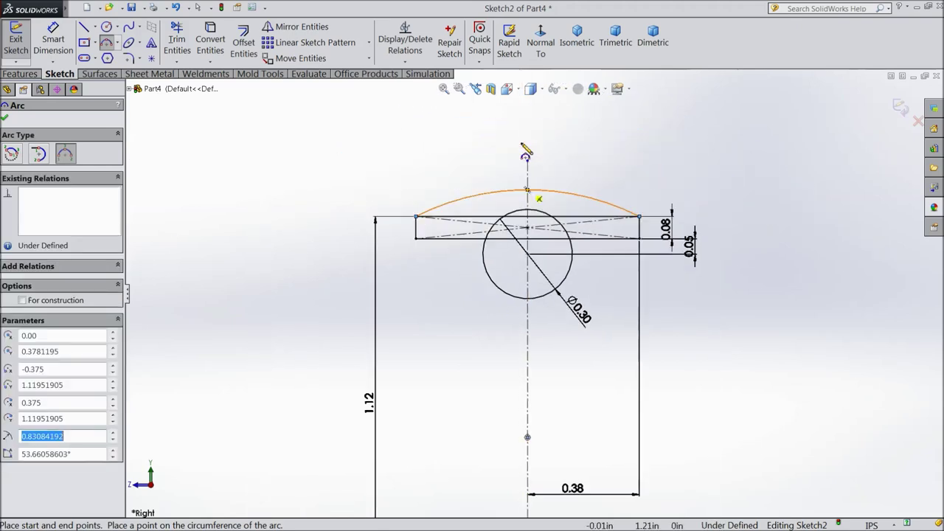
click(74, 40)
click(543, 204)
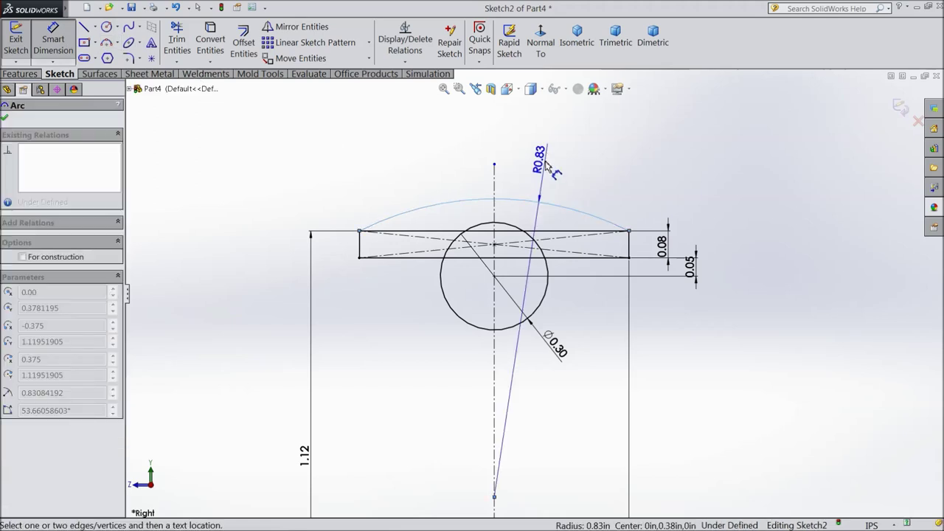
click(546, 166)
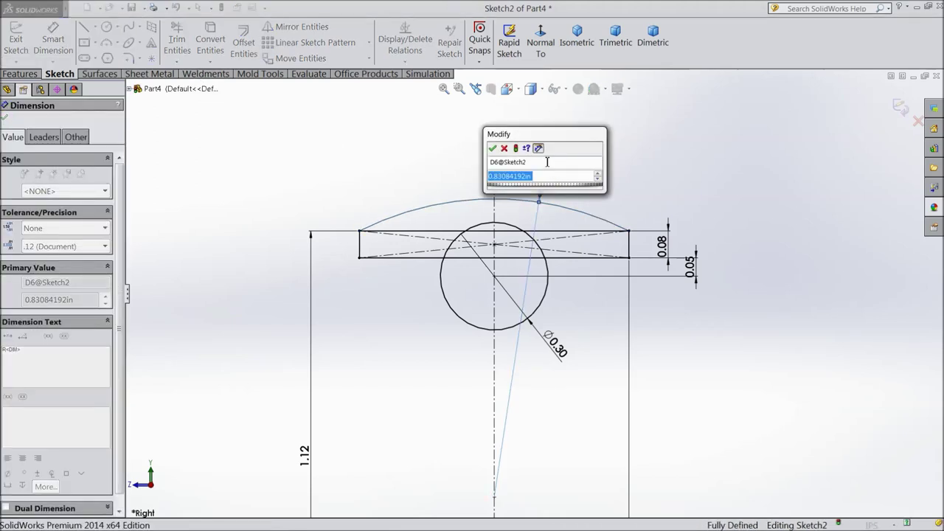
text(0.75)
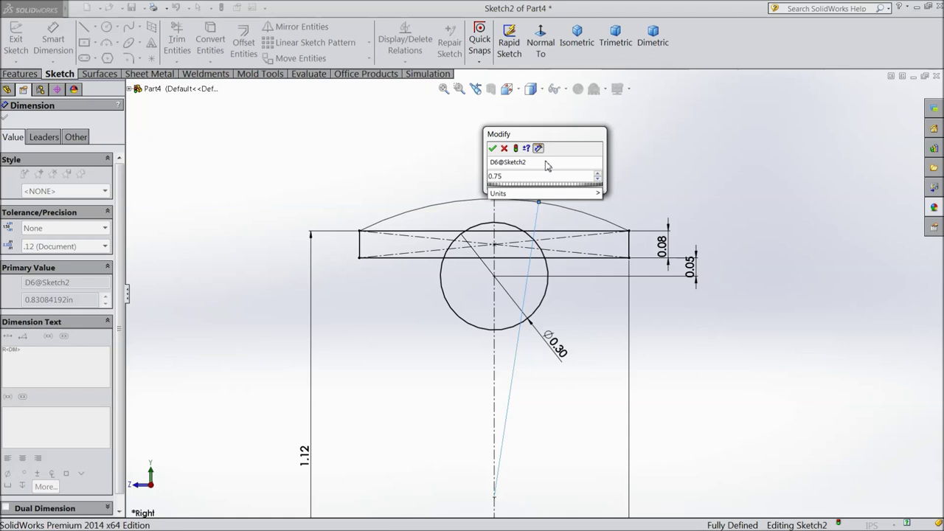
click(493, 150)
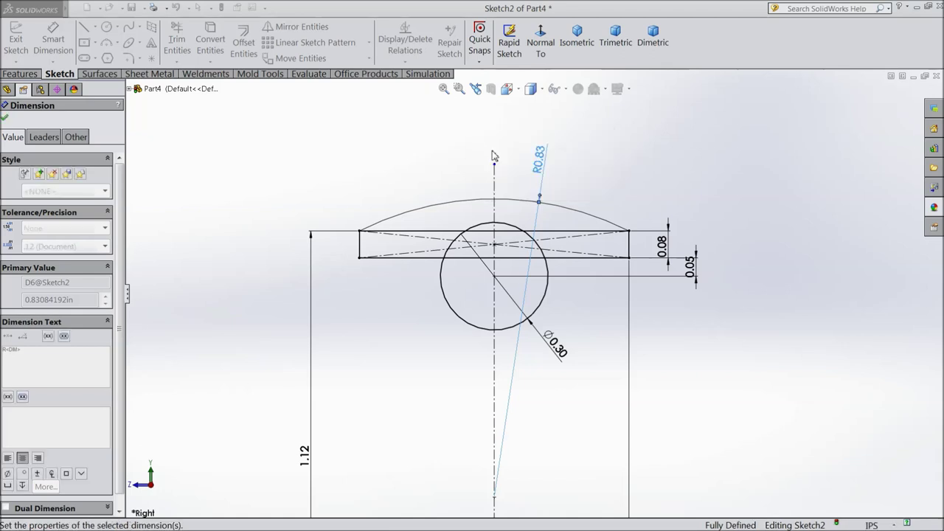
click(6, 118)
Make the rectangle's straight top edge construction geometry.
scroll(413, 250, down, 2)
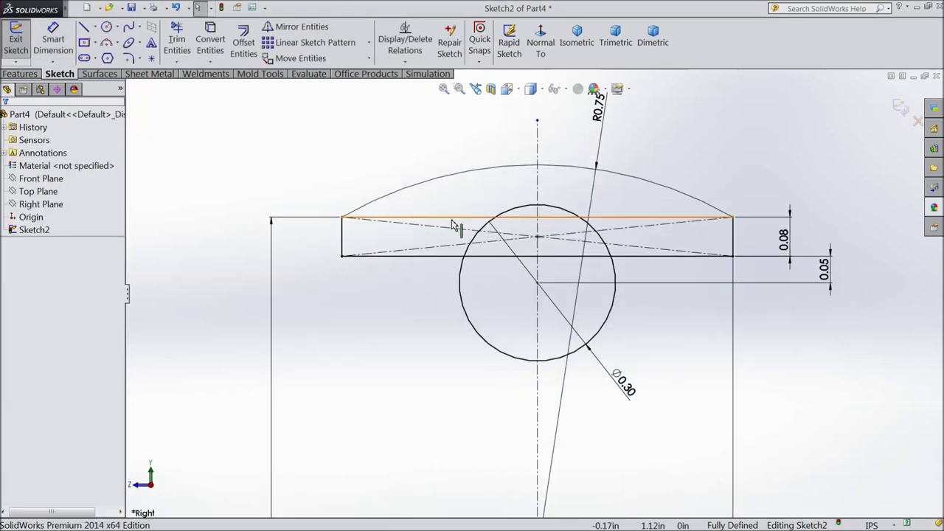
click(453, 220)
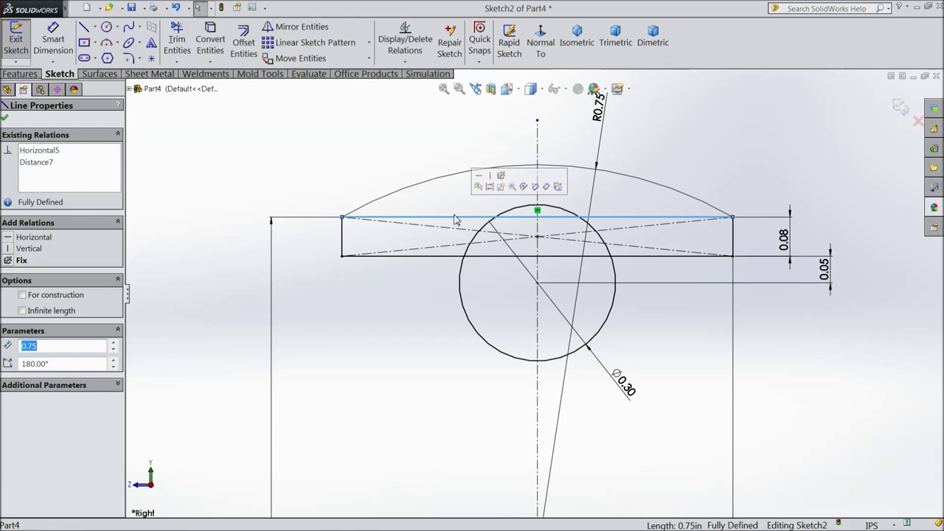
click(487, 183)
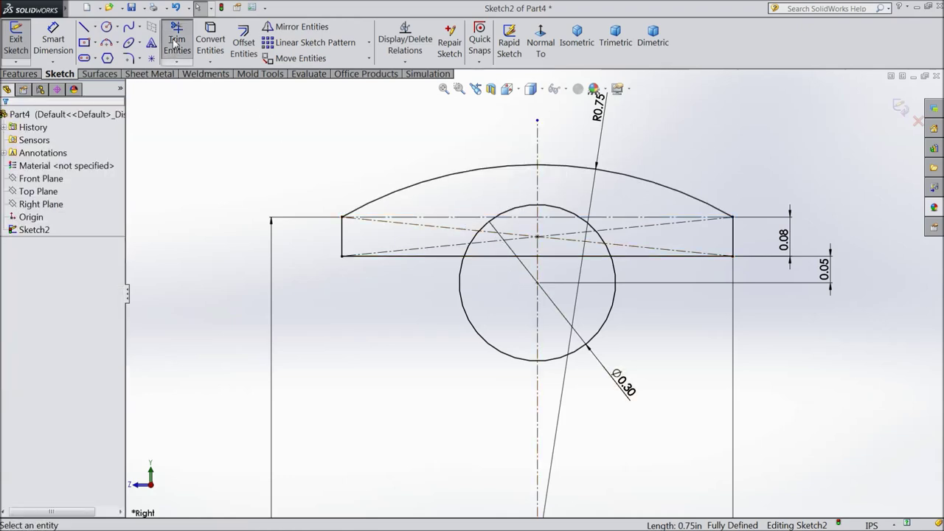
Trim away the circle's two lower arcs and the bottom-edge segments inside the circle.
click(175, 44)
click(463, 310)
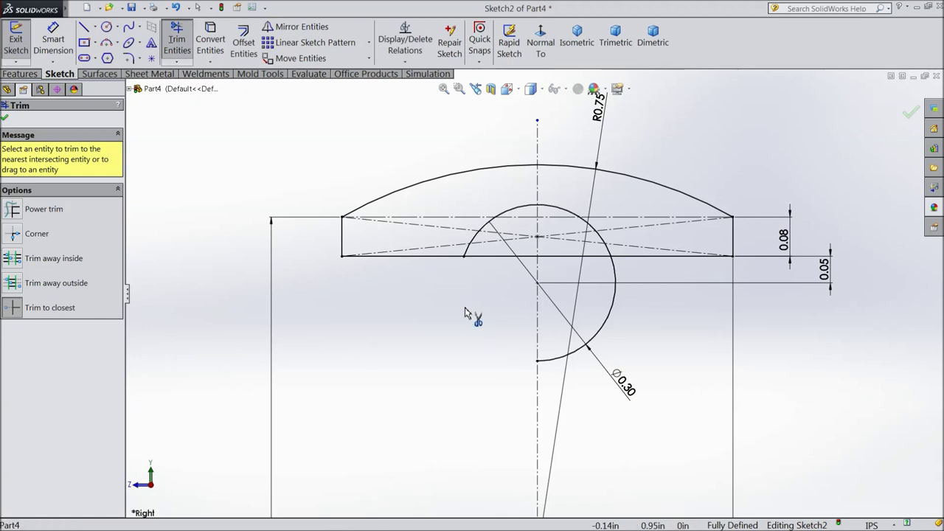
click(518, 258)
click(556, 262)
click(615, 300)
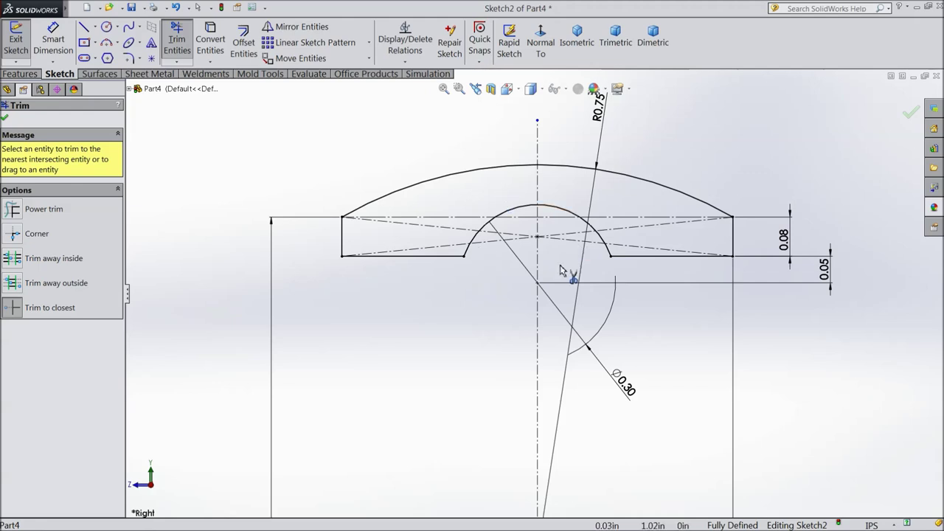
scroll(517, 280, up, 5)
scroll(518, 290, up, 2)
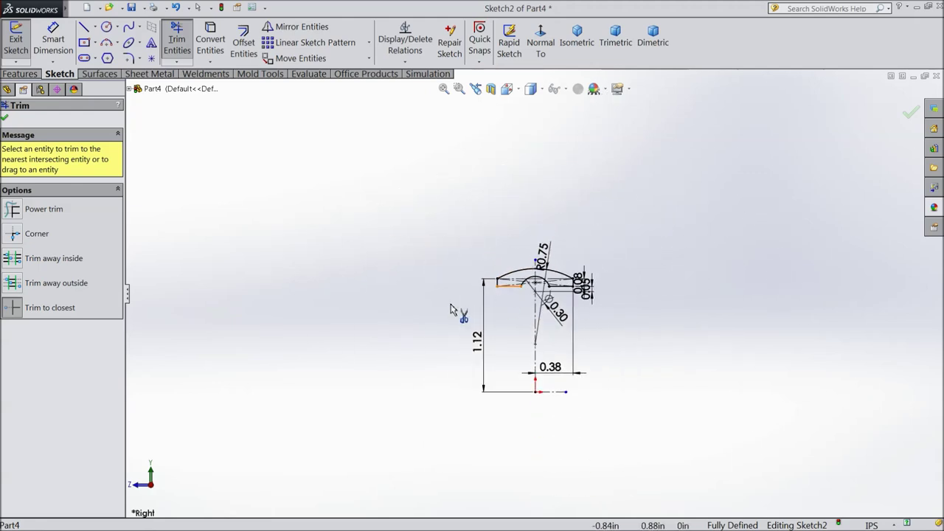
click(6, 116)
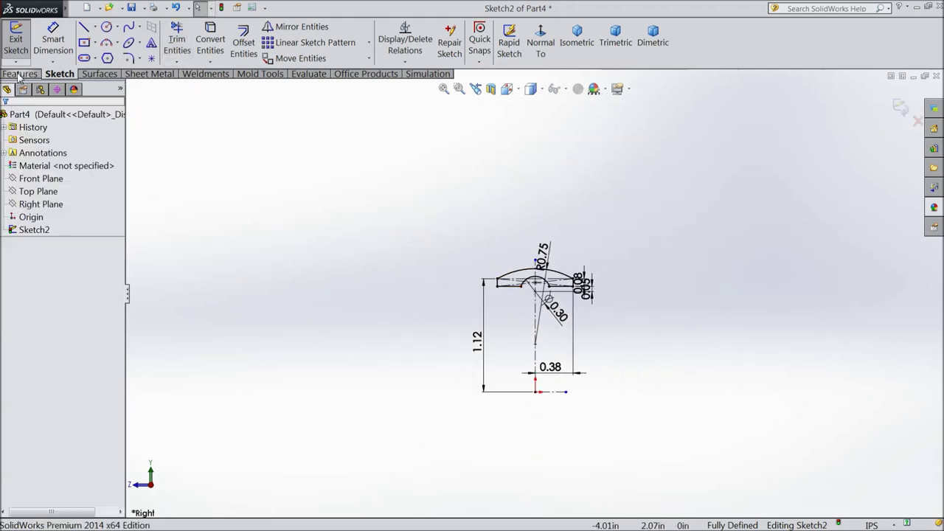
Revolve the profile 360° about the short line to create Revolve1, the ring body.
click(20, 73)
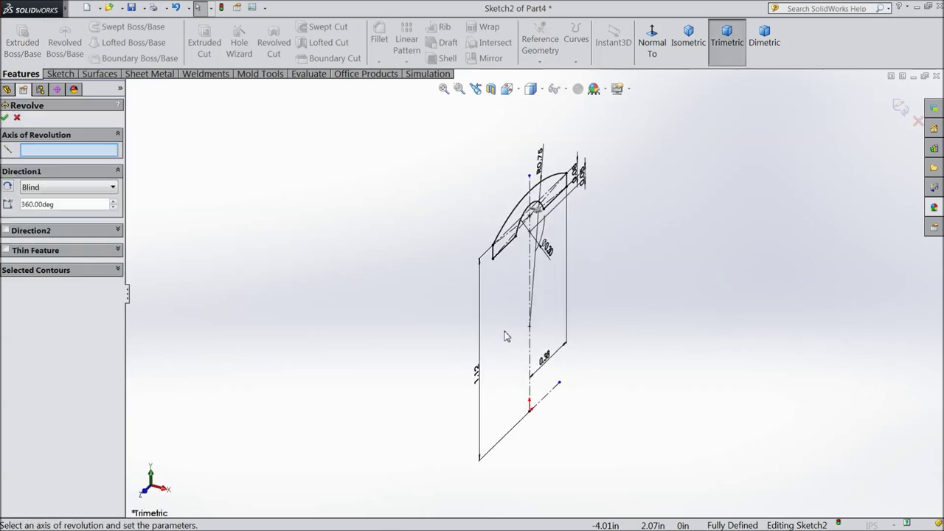
click(548, 402)
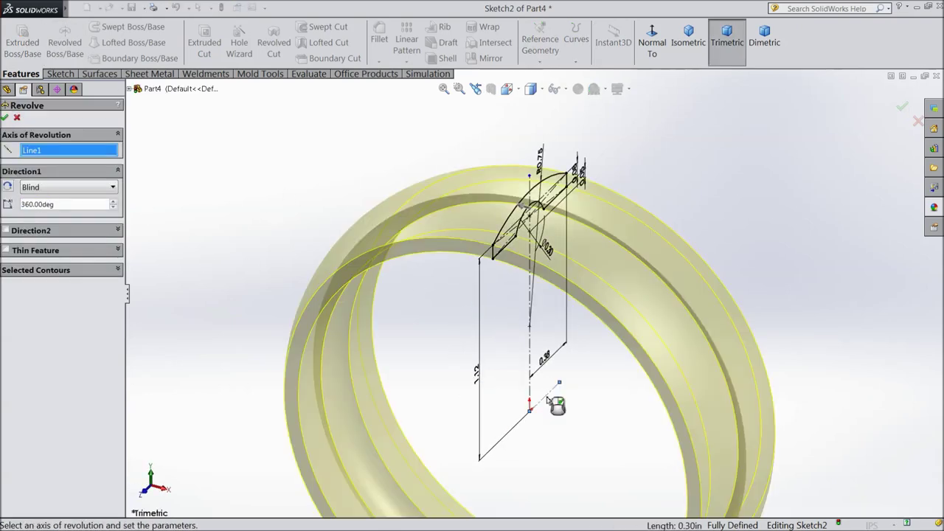
click(6, 118)
scroll(322, 239, up, 3)
mouse_move(322, 238)
middle_down()
mouse_move(266, 173)
mouse_move(317, 228)
middle_up()
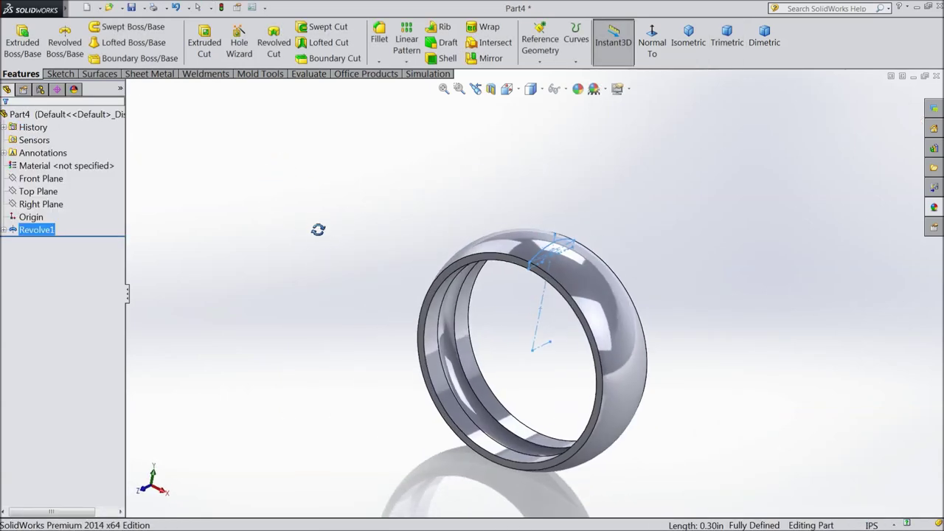
click(40, 206)
Start a sketch on the Right Plane, viewed normal to it, with the ring shown in wireframe.
click(49, 192)
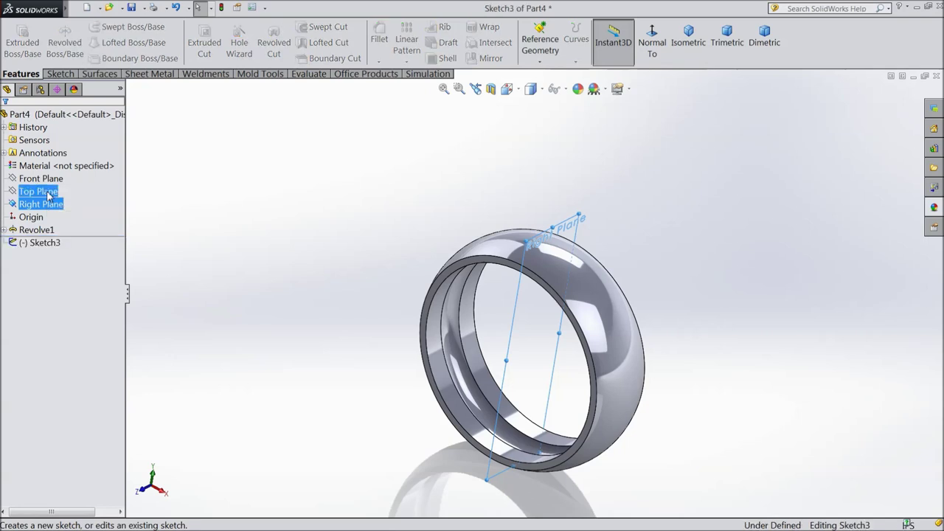
click(643, 61)
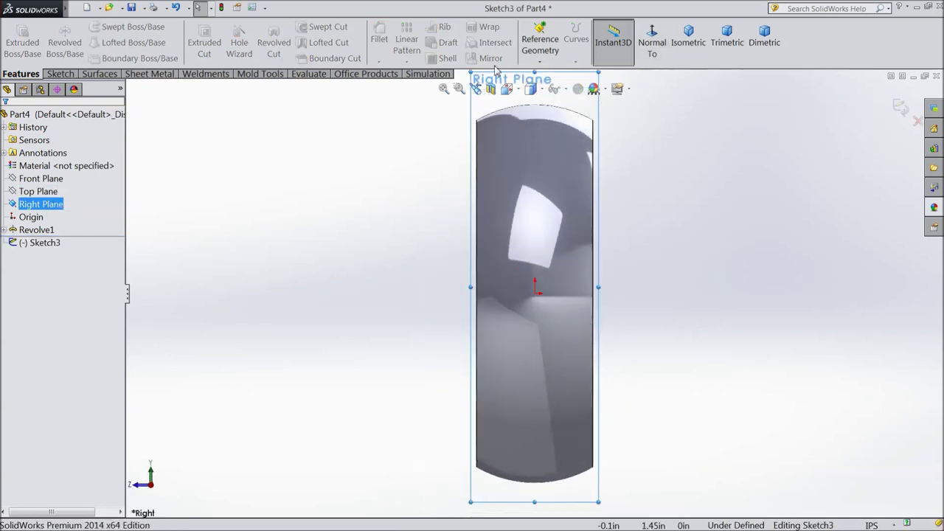
click(531, 89)
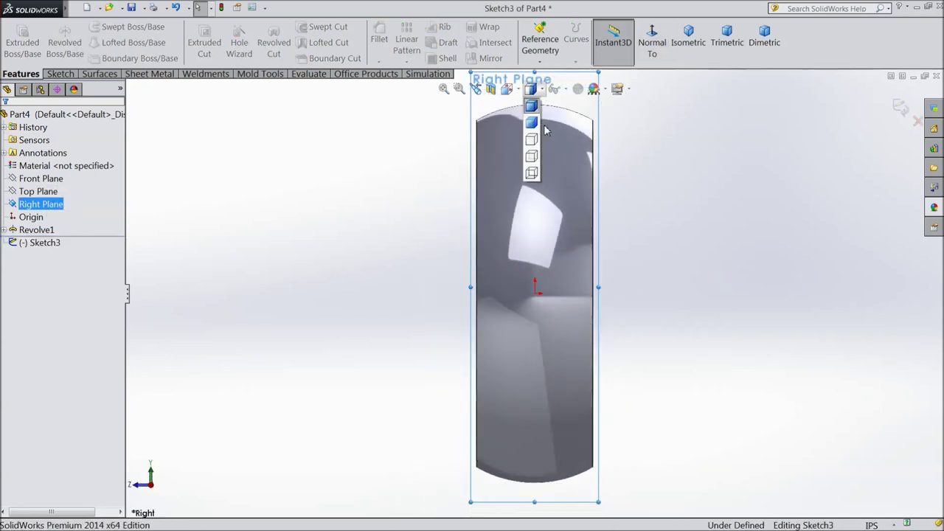
click(531, 172)
scroll(512, 451, down, 5)
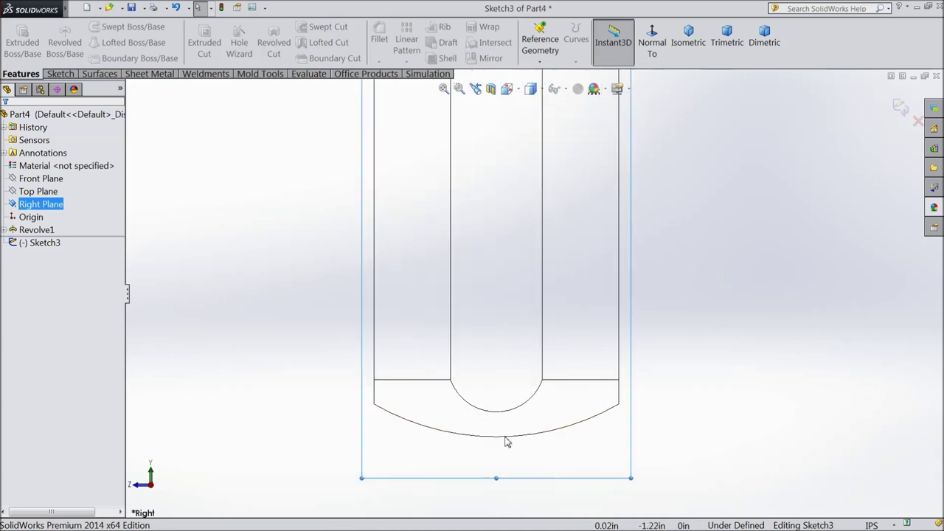
Draw a horizontal centerline to the origin and a vertical one down through the groove.
click(62, 74)
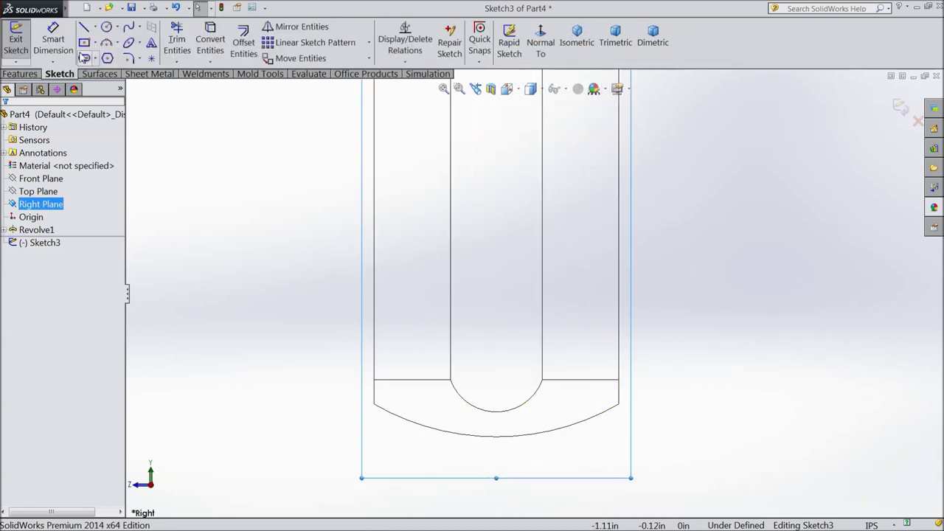
click(96, 29)
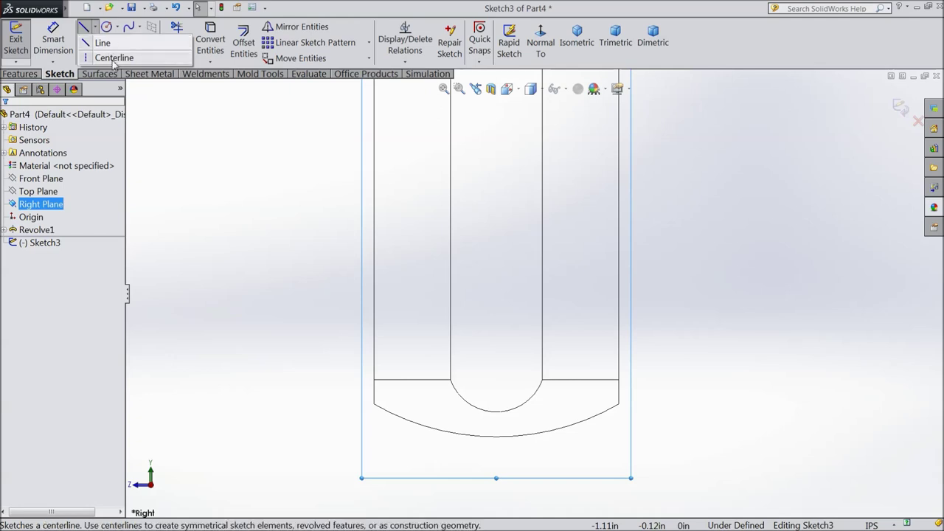
click(114, 58)
key(z)
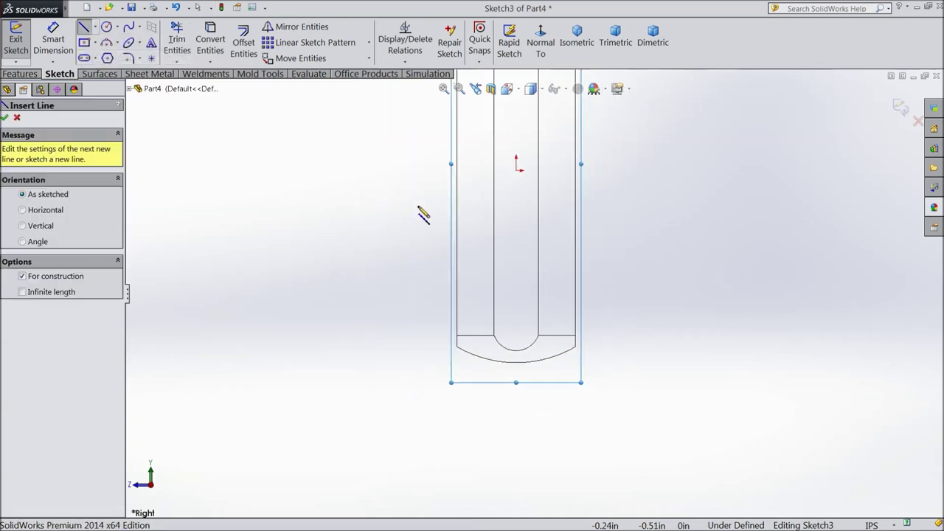
click(471, 171)
click(516, 170)
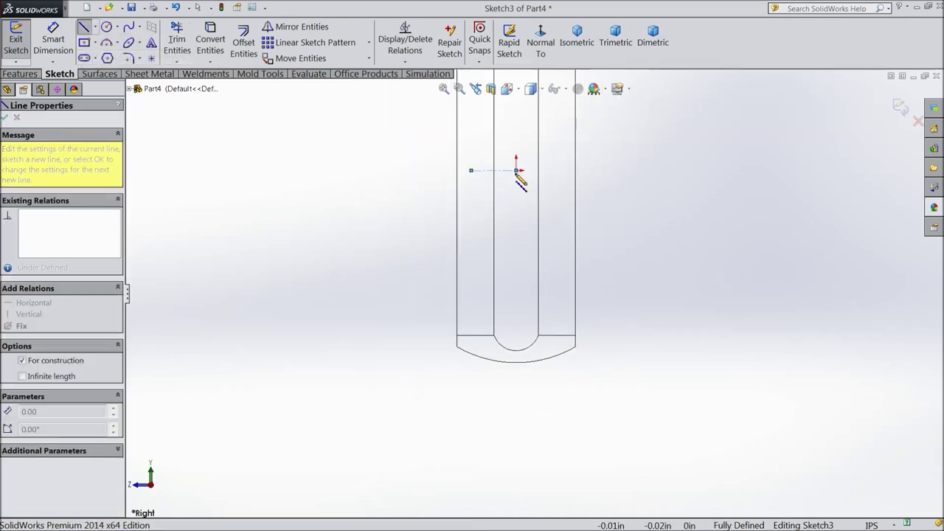
click(517, 385)
right_click(556, 388)
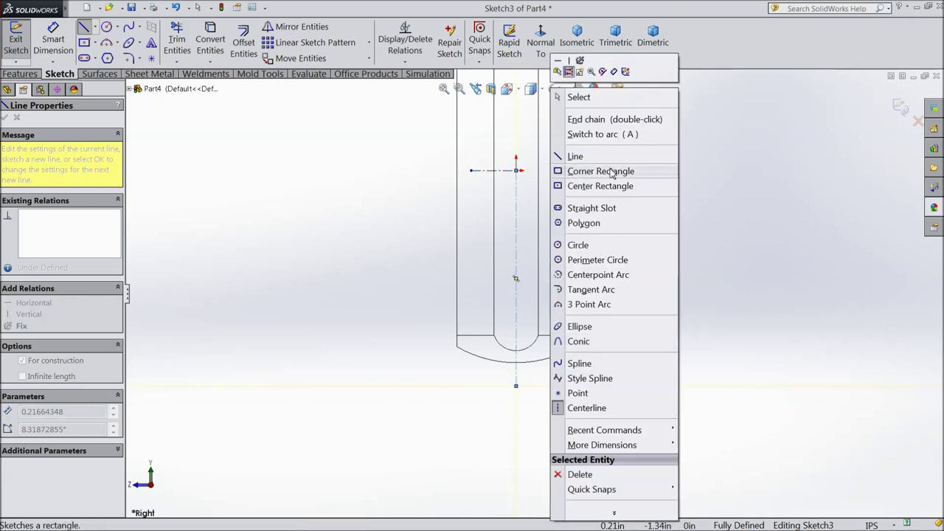
click(568, 95)
scroll(550, 351, down, 2)
click(107, 28)
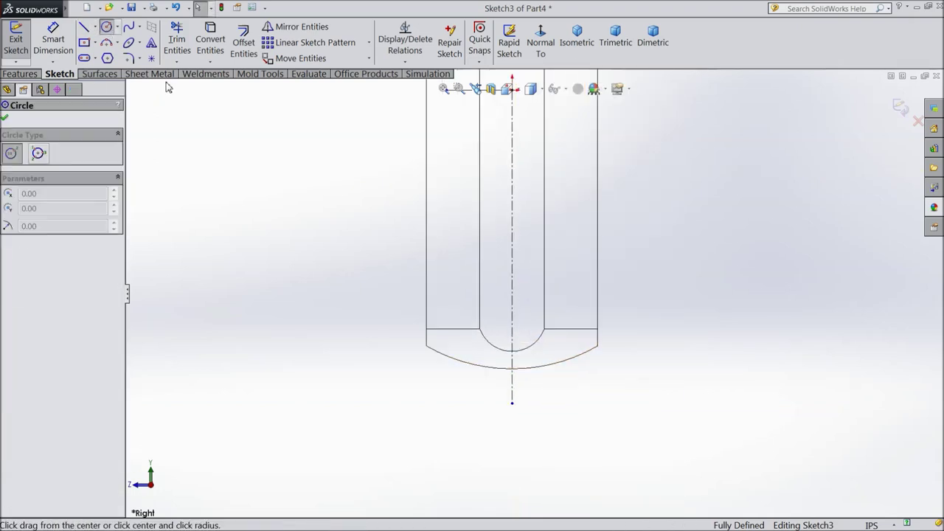
Draw the ball circle on the vertical centerline inside the groove and enlarge it.
scroll(512, 333, down, 2)
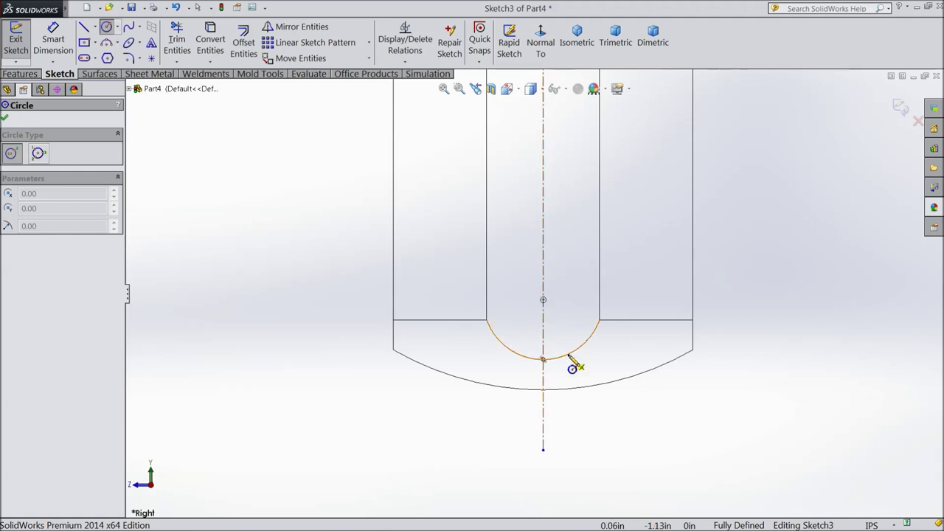
click(543, 300)
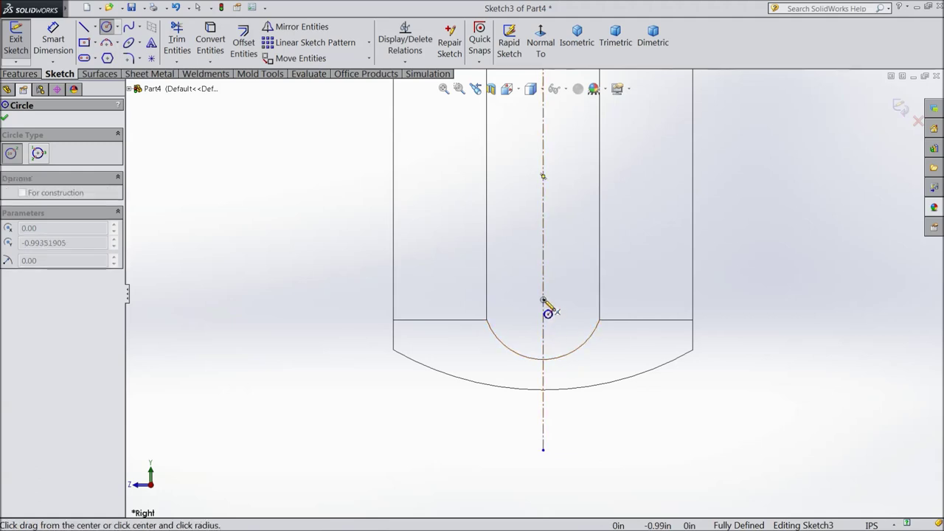
click(557, 354)
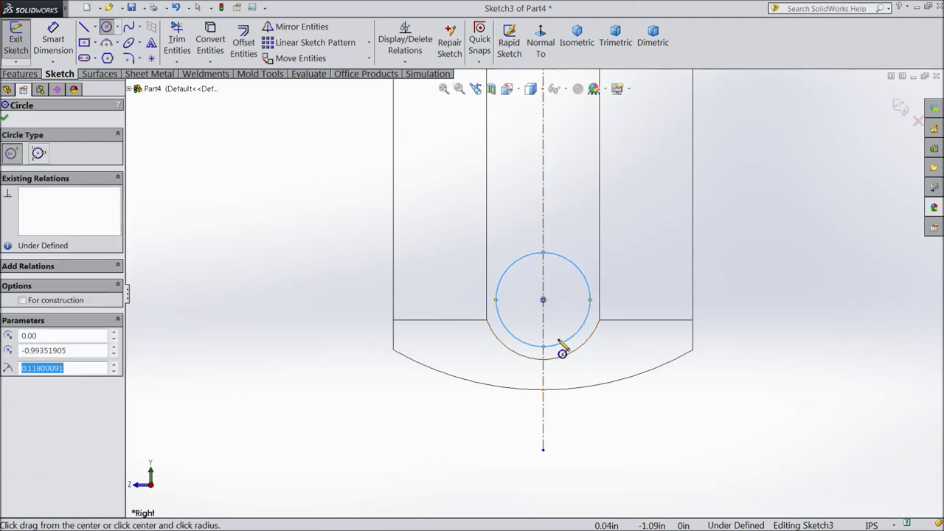
click(5, 119)
drag(502, 324, 483, 344)
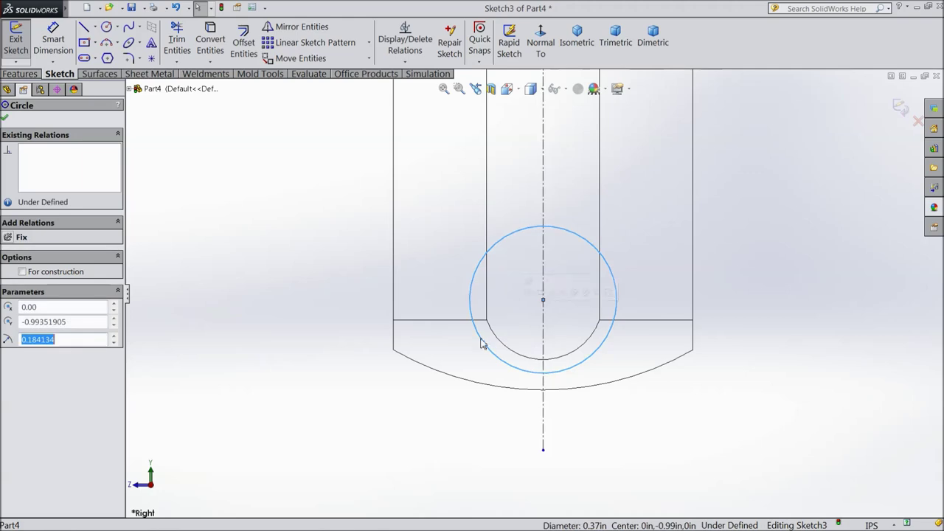
Dimension the gap between the groove arc and ball circle as 0.01563 in.
click(54, 45)
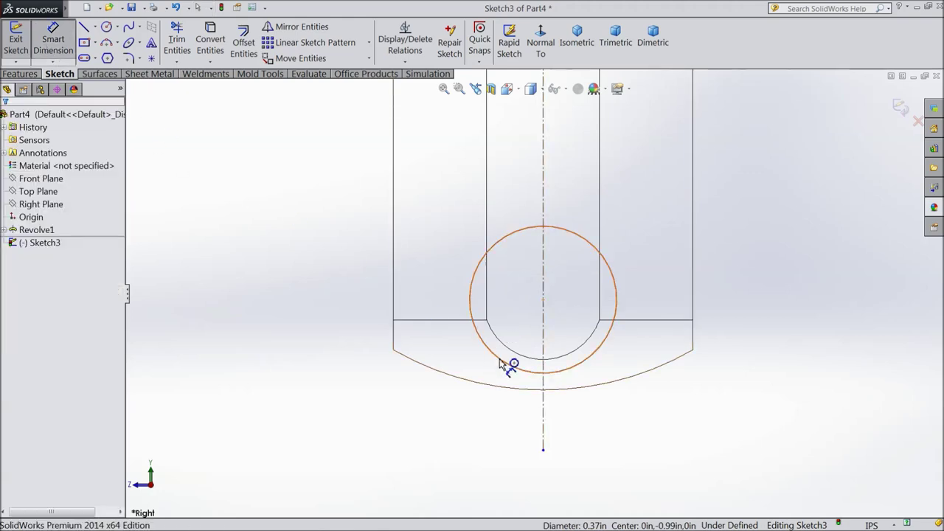
scroll(489, 358, down, 3)
click(555, 344)
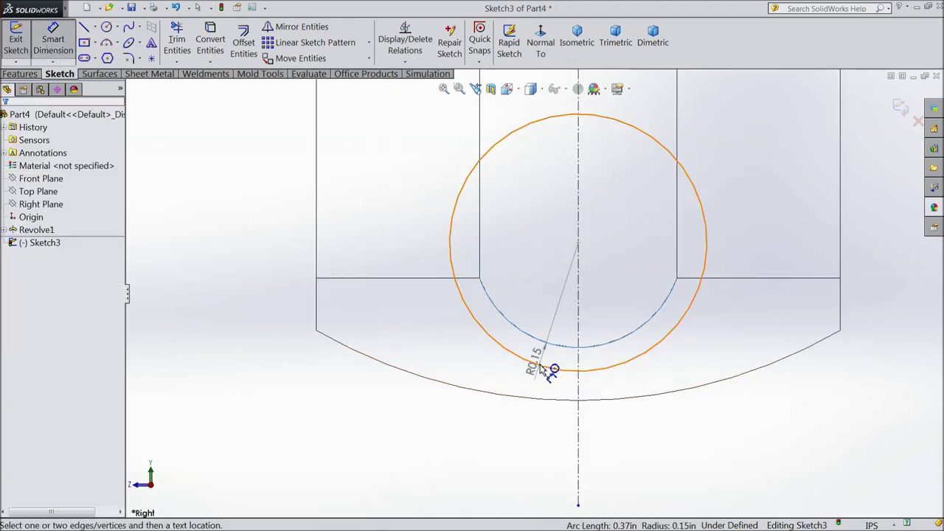
click(543, 366)
click(498, 373)
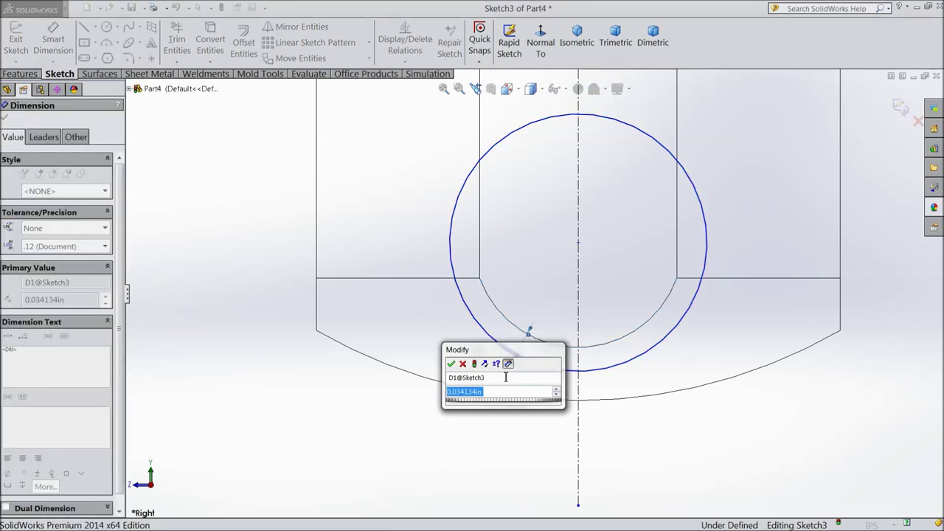
text(0.015)
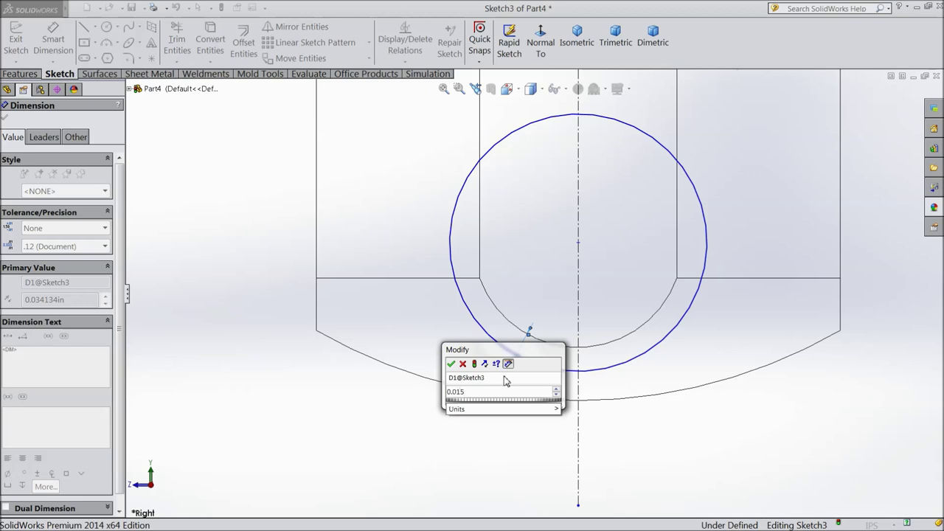
text(63)
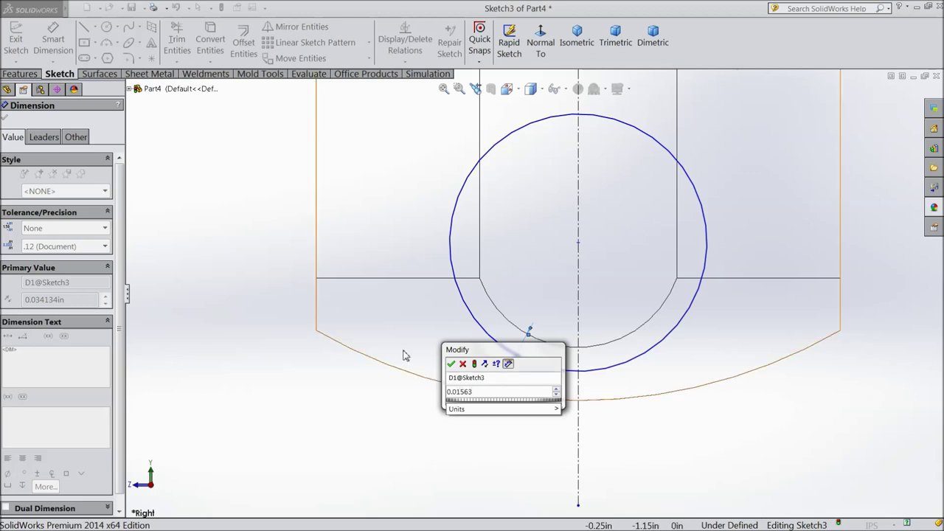
click(451, 364)
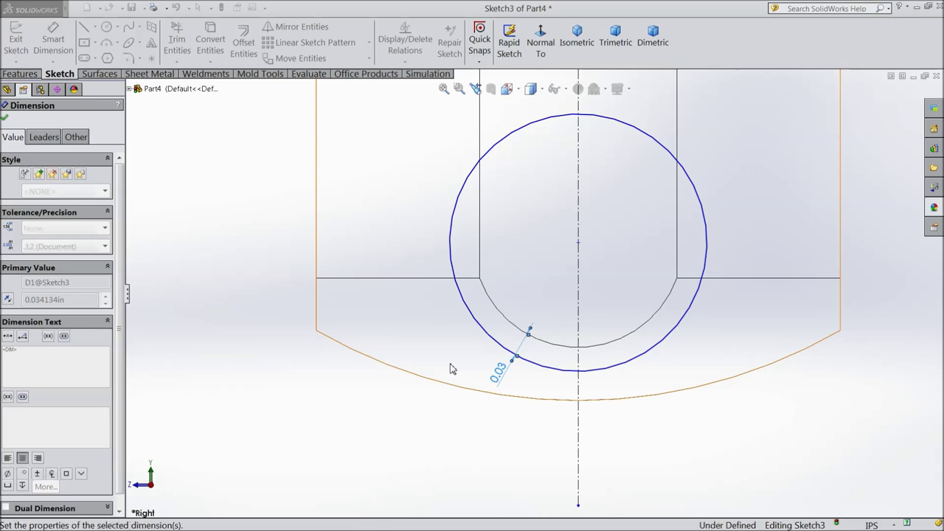
scroll(472, 347, up, 3)
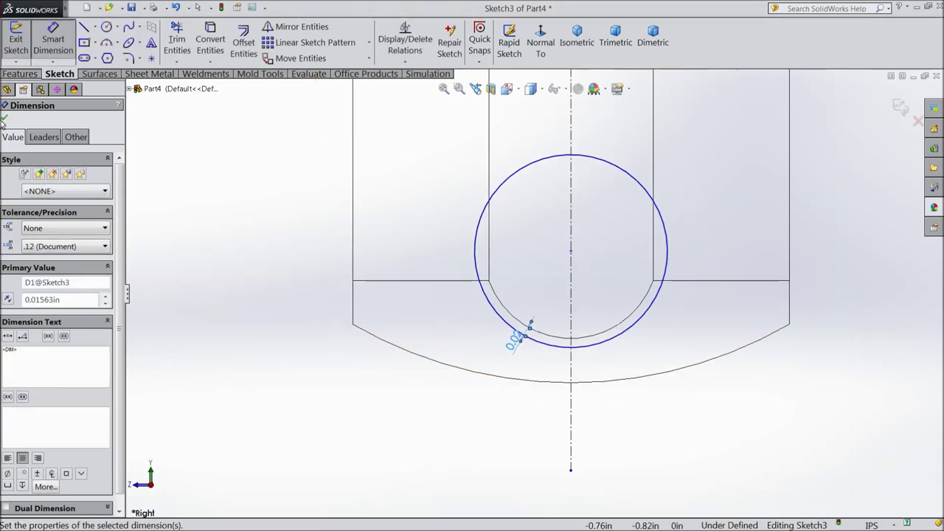
click(4, 117)
click(90, 28)
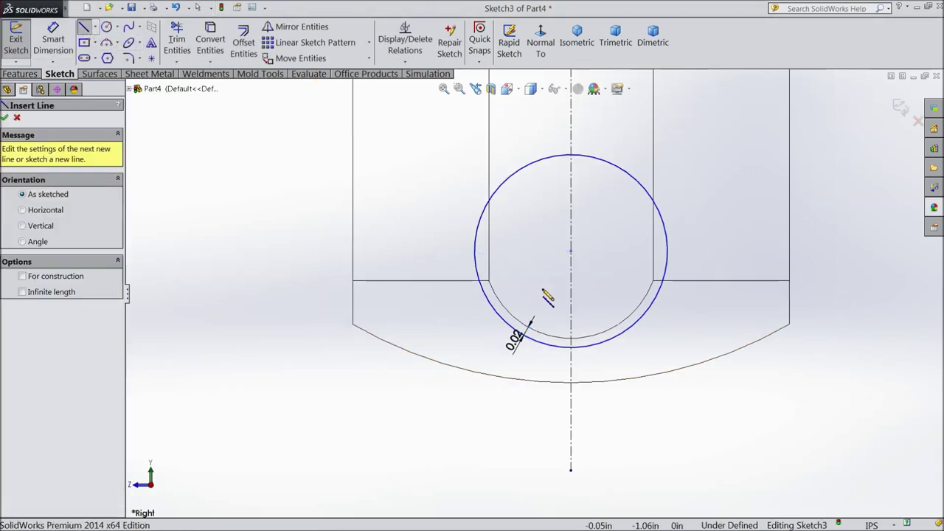
Draw a horizontal line across the ball circle's diameter.
click(667, 253)
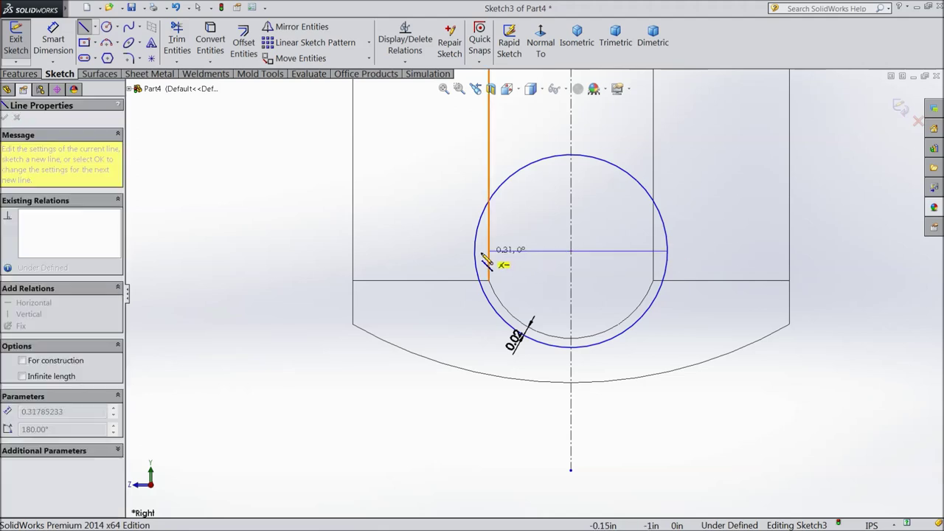
click(474, 250)
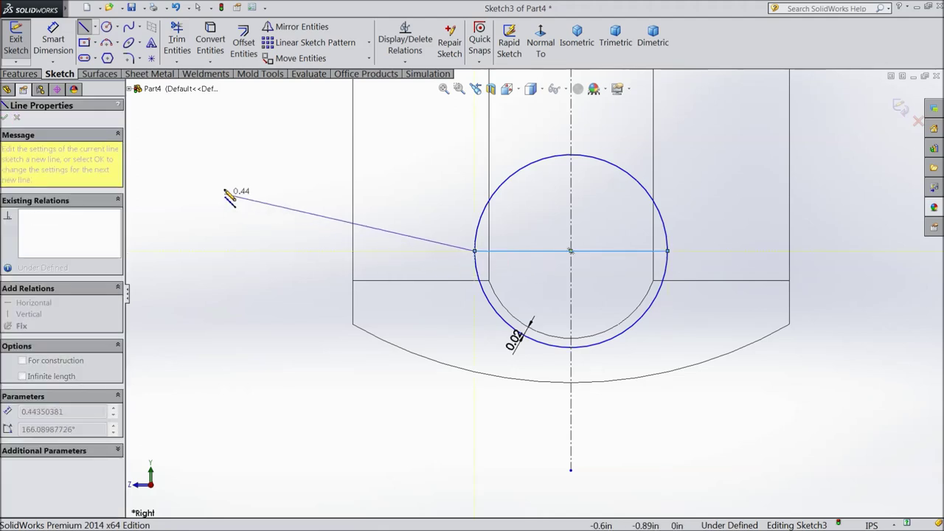
right_click(224, 79)
click(250, 89)
Trim away the circle's upper arcs, leaving only the lower half.
click(177, 41)
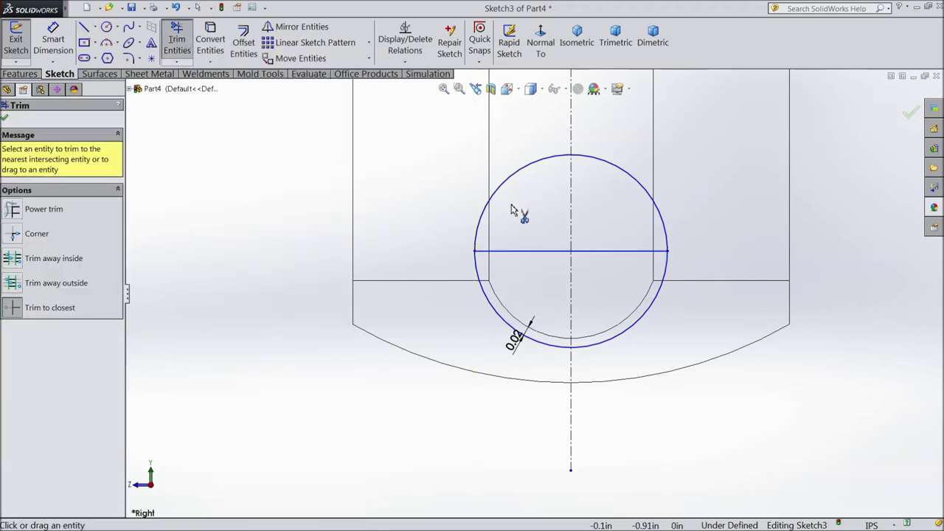
click(506, 185)
click(610, 167)
click(616, 170)
click(5, 120)
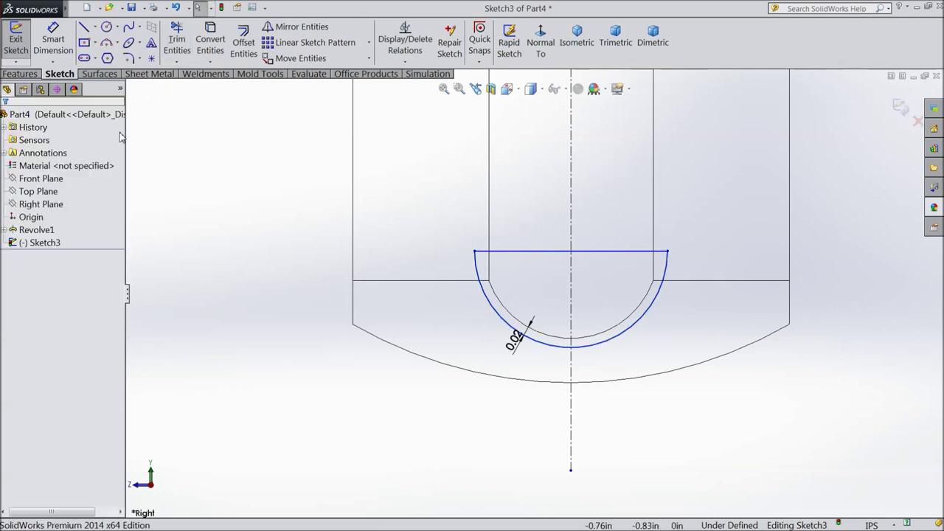
Switch the display to shaded and orbit to a 3-D view of the ring.
click(533, 90)
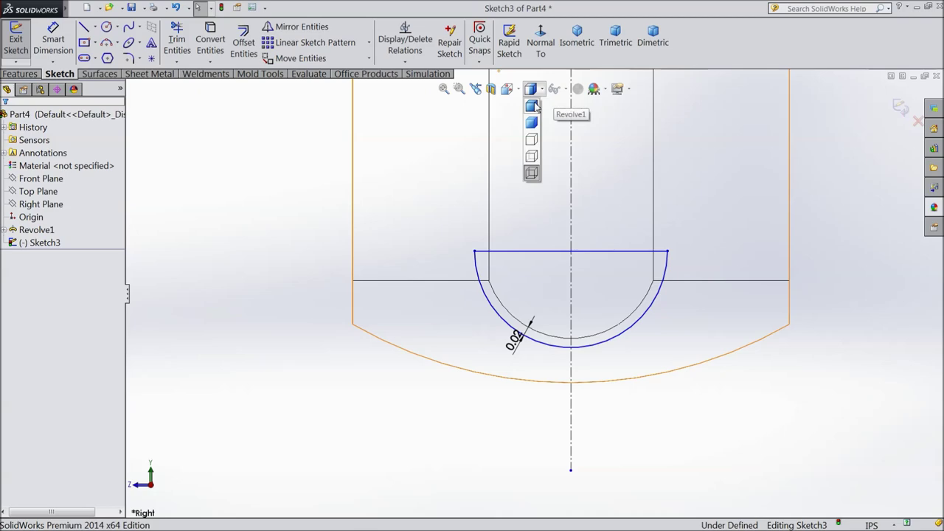
click(533, 105)
scroll(284, 236, up, 3)
mouse_move(285, 236)
middle_down()
mouse_move(335, 246)
mouse_move(341, 299)
mouse_move(337, 257)
mouse_move(346, 255)
middle_up()
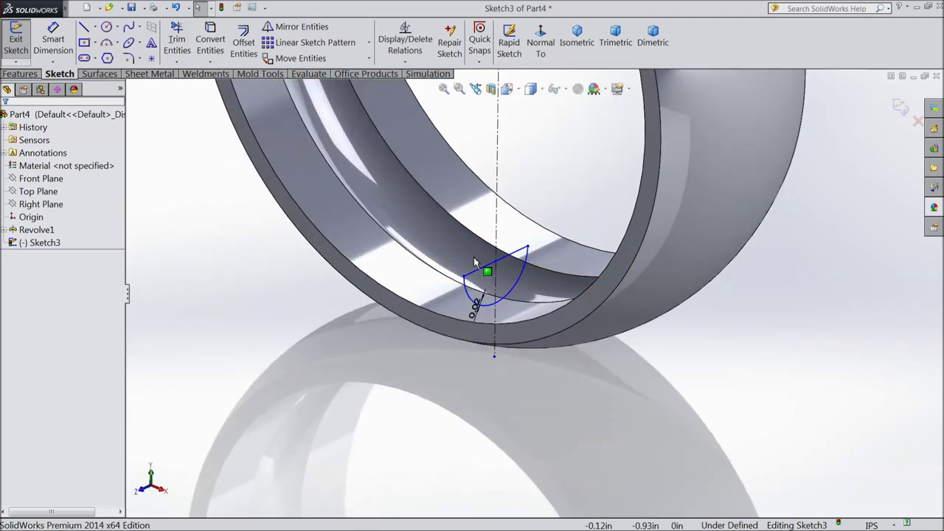
click(20, 74)
click(64, 44)
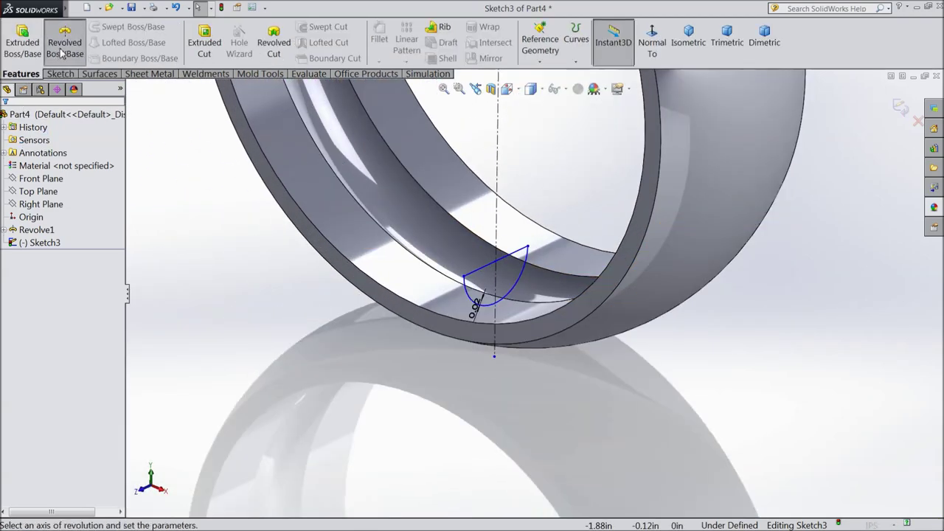
Revolve the half-circle about its diameter line into a ball and colour it bright blue.
click(489, 273)
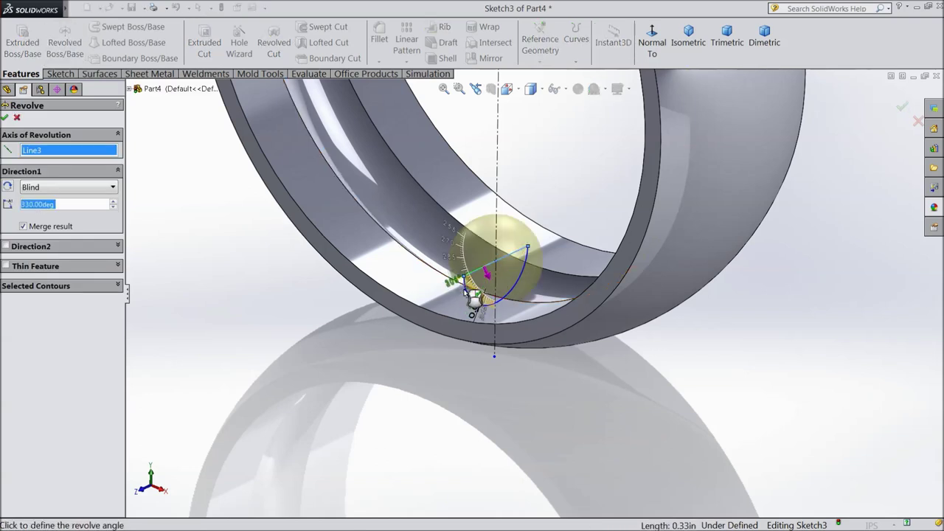
click(6, 119)
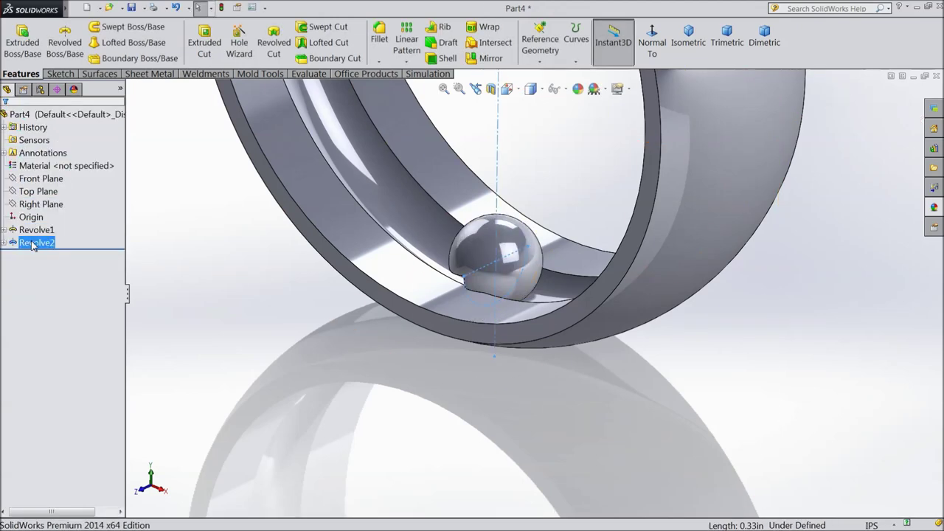
click(578, 88)
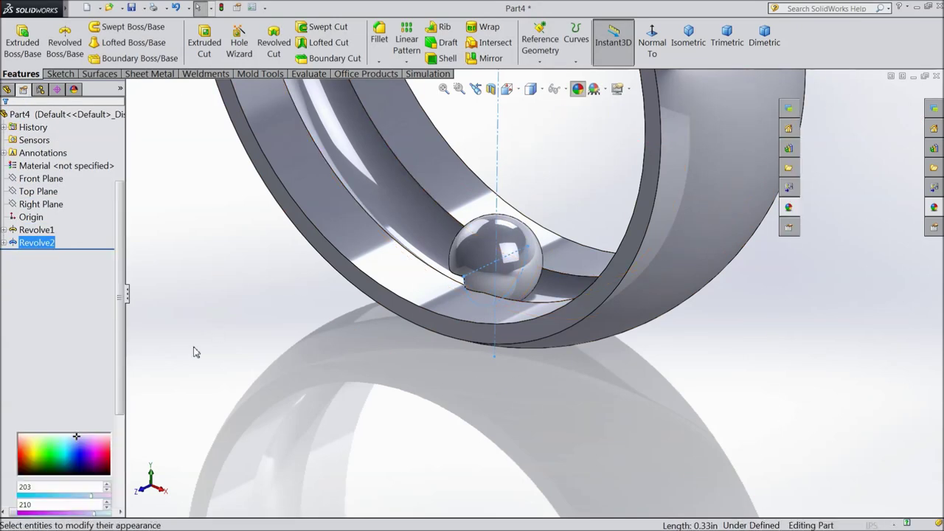
click(82, 437)
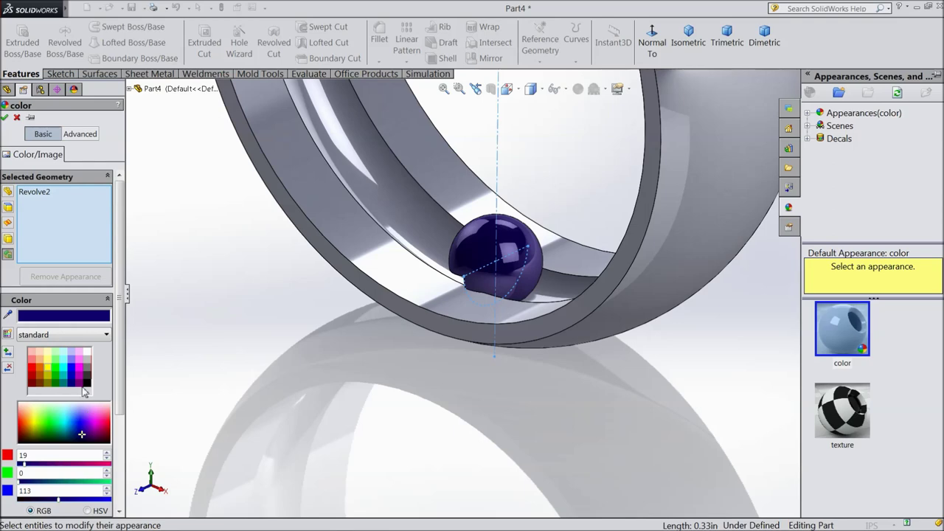
click(72, 369)
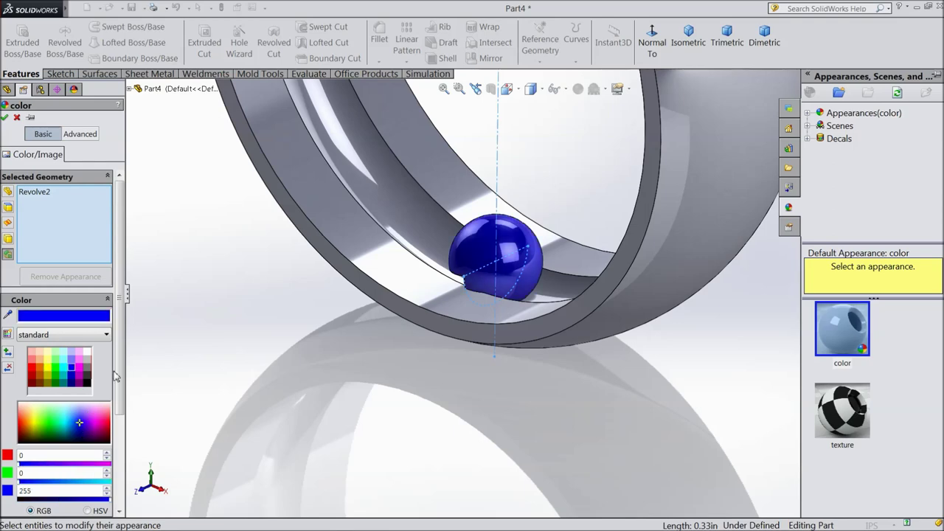
click(6, 118)
scroll(266, 318, up, 5)
middle_drag(266, 317, 542, 181)
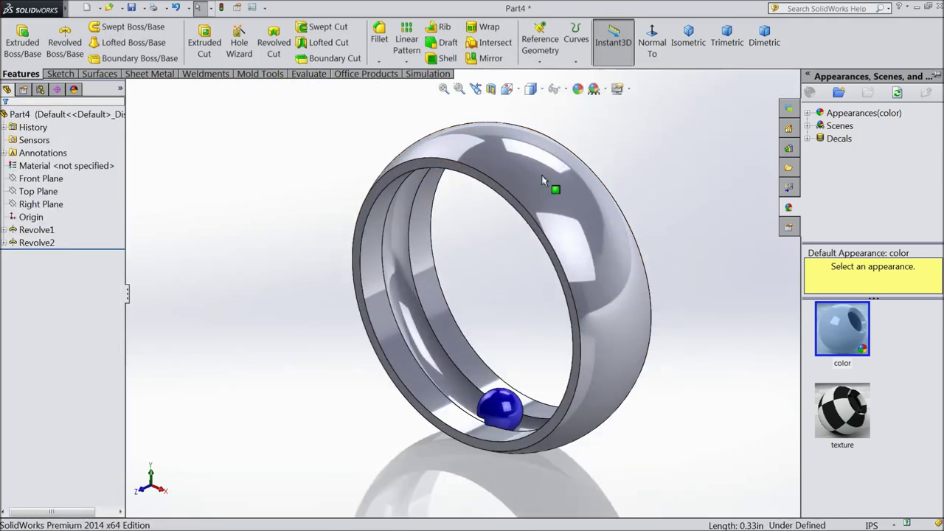
Circularly pattern the blue ball 17 times around the ring's inner edge.
click(404, 63)
click(424, 88)
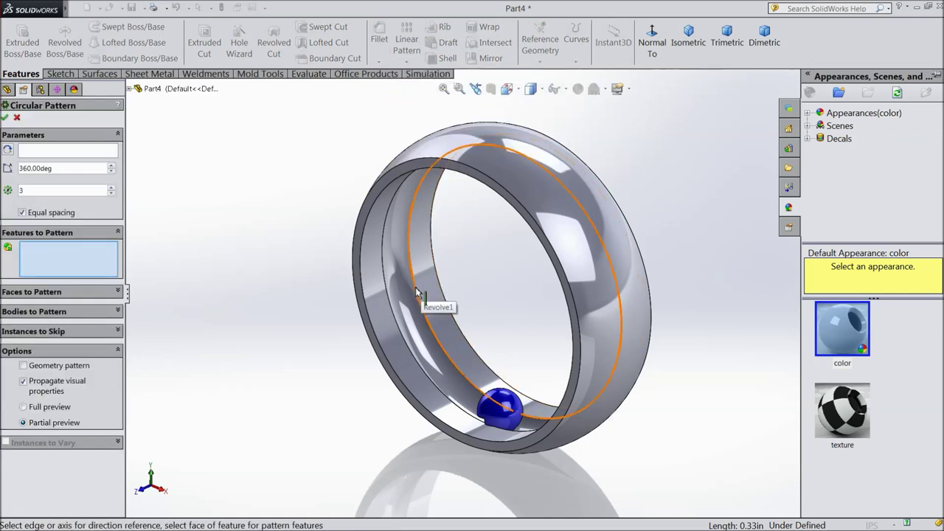
click(509, 415)
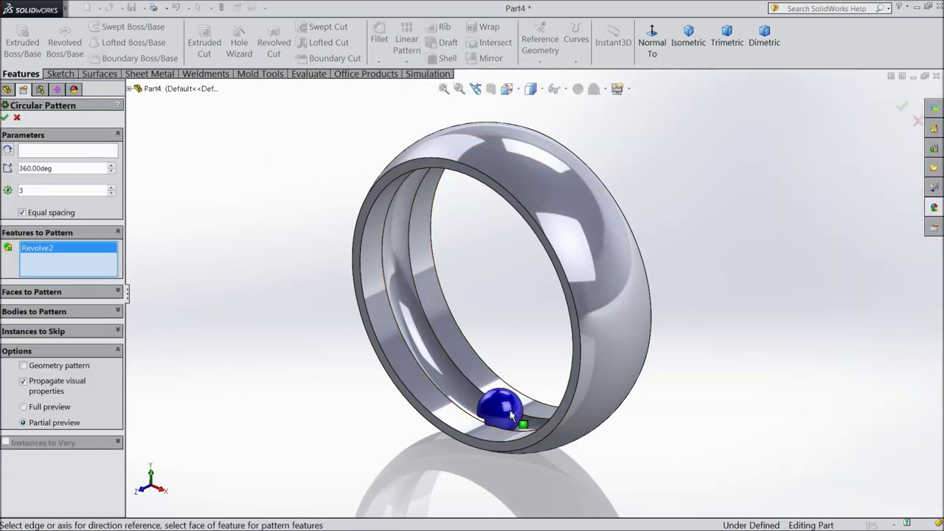
click(66, 152)
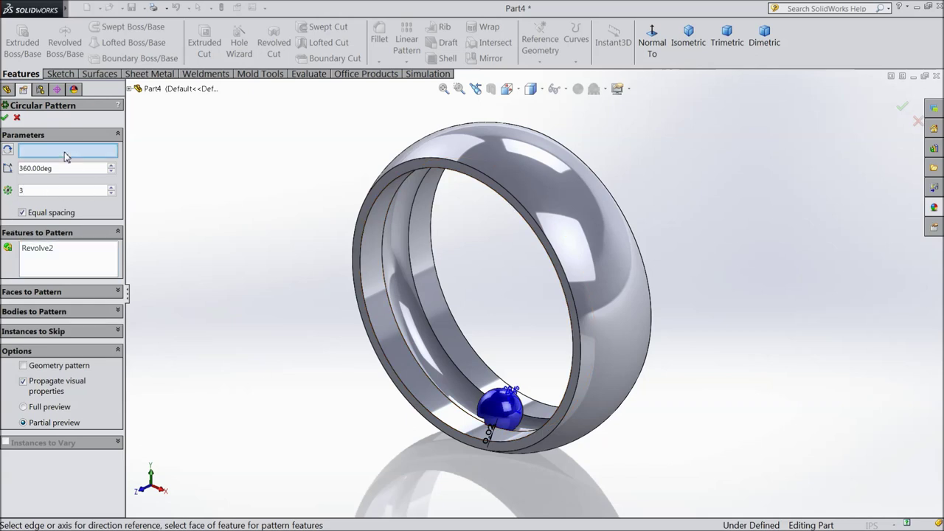
click(393, 198)
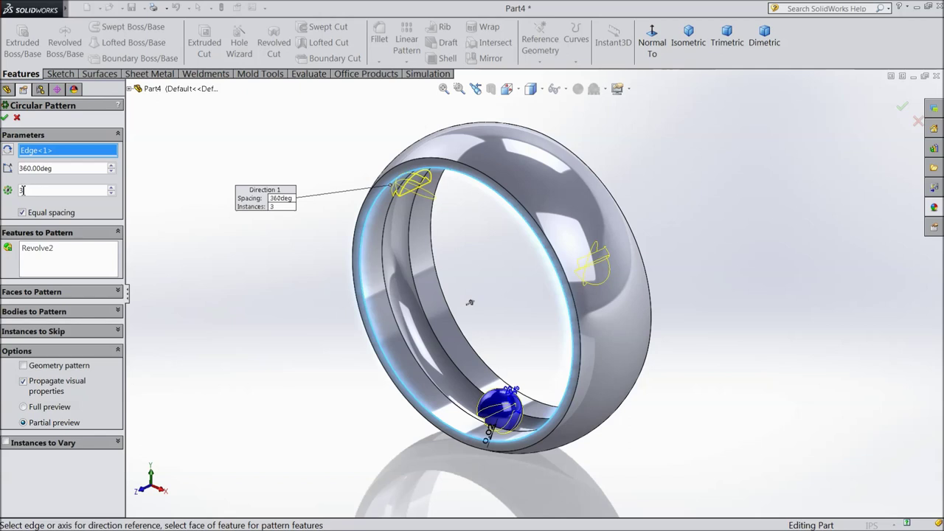
text(17)
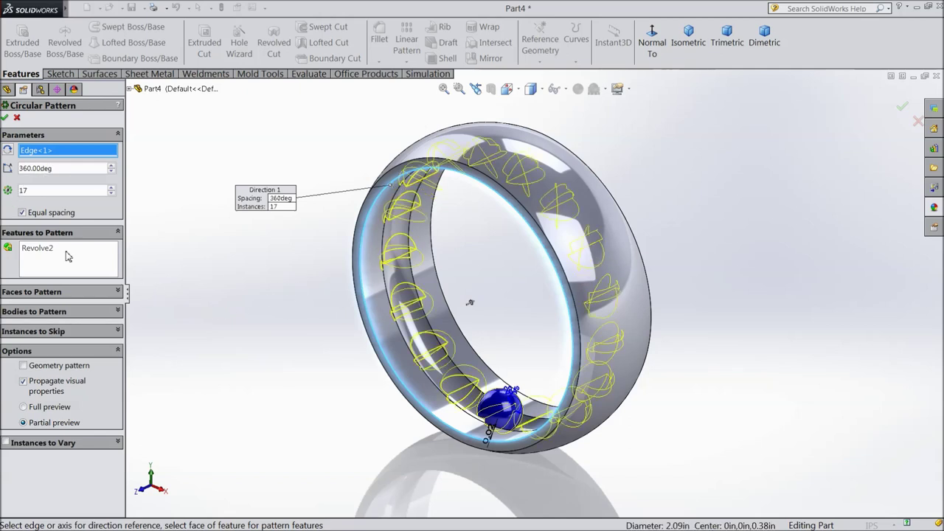
click(5, 118)
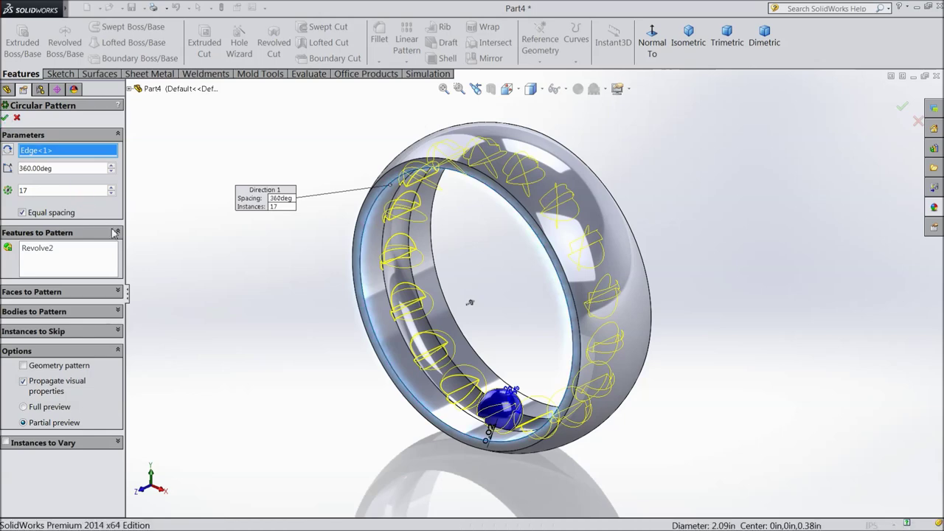
middle_drag(247, 321, 362, 255)
scroll(430, 257, down, 6)
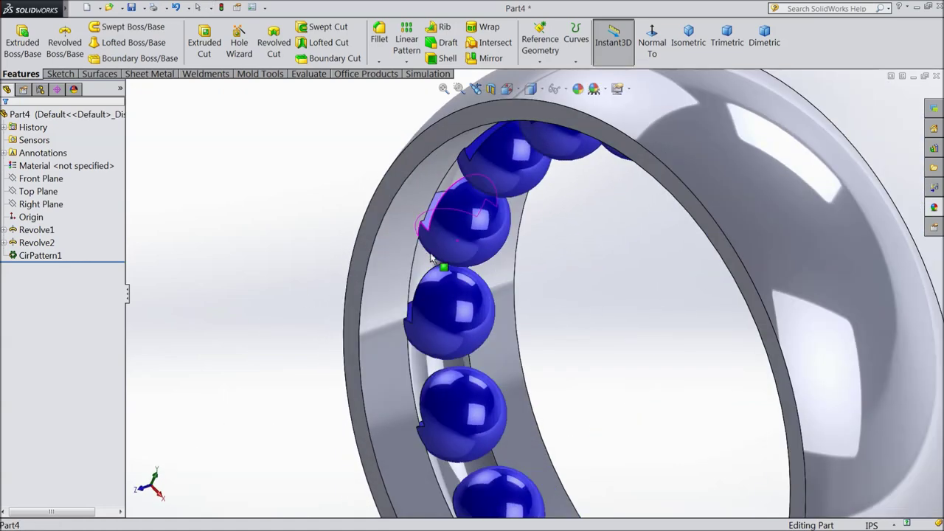
key(f)
Set the ball's revolve to 360° and orbit to inspect the bearing.
click(15, 244)
click(21, 213)
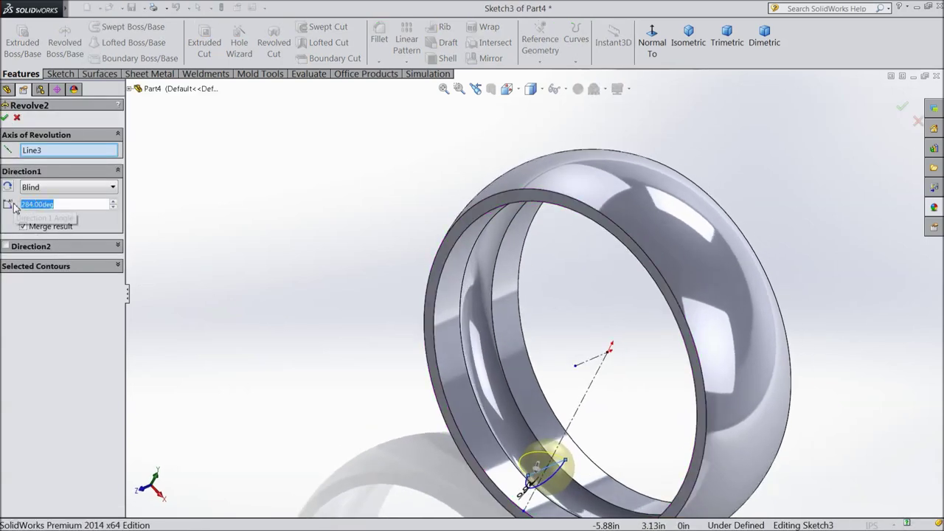
text(360)
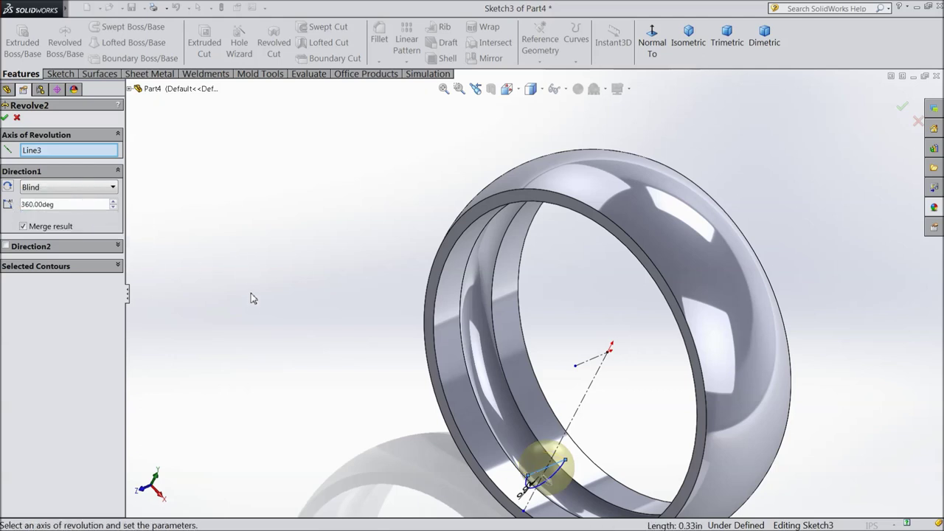
click(6, 118)
middle_drag(328, 232, 313, 305)
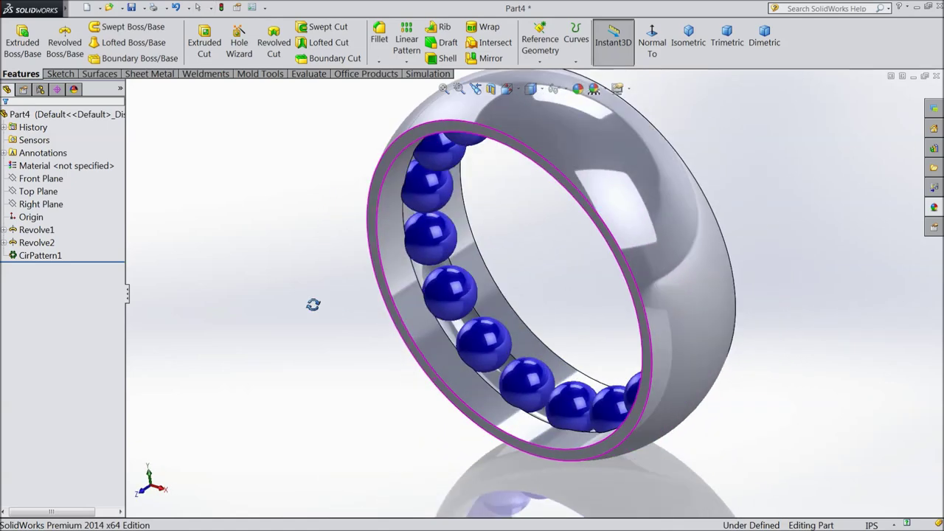
middle_drag(306, 347, 680, 173)
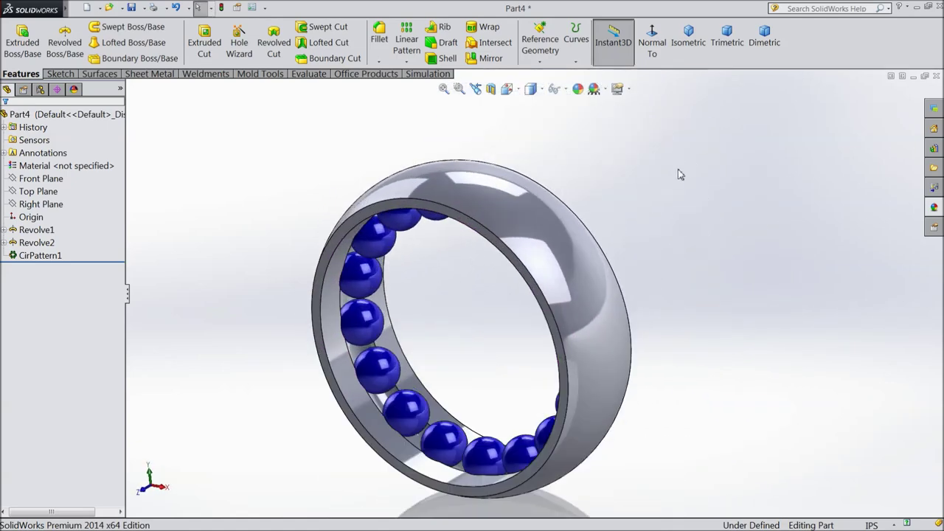
click(544, 57)
Begin a reference axis, trying the ring face, Top Plane, origin and Right Plane as references.
click(545, 90)
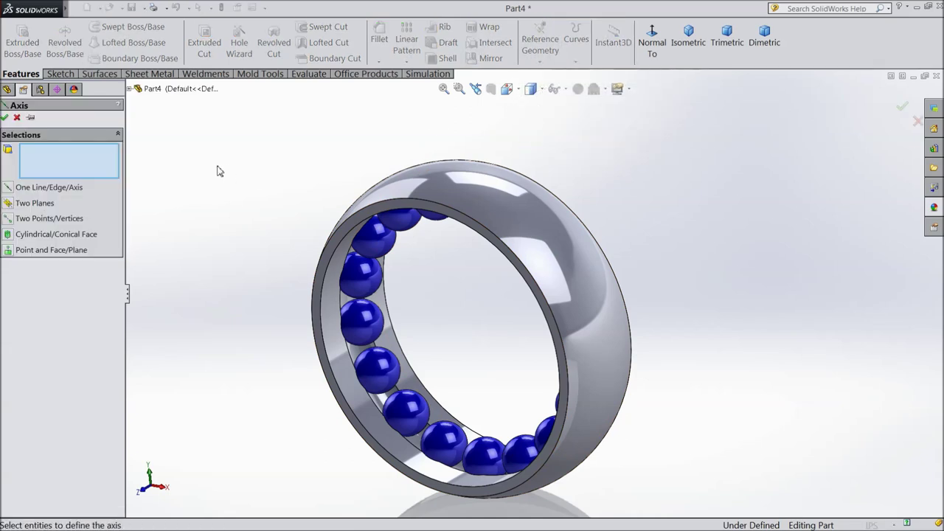
click(581, 229)
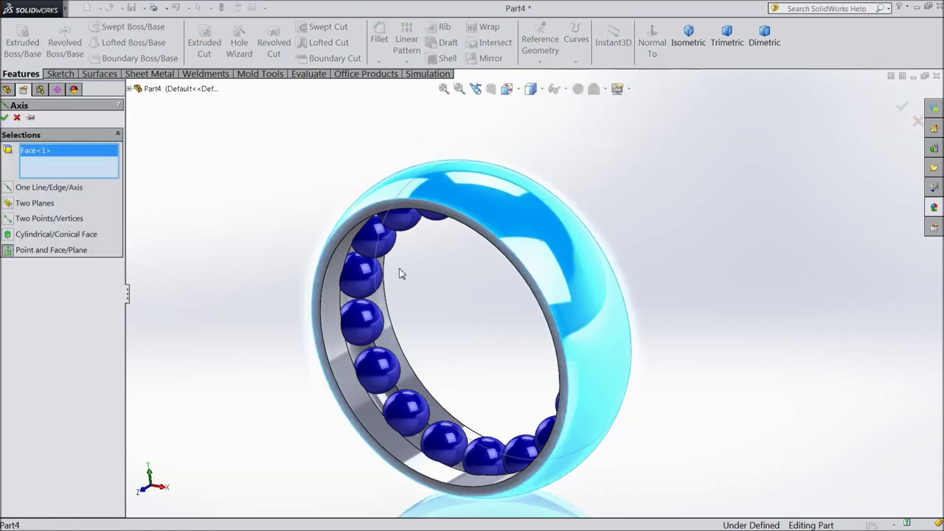
right_click(51, 162)
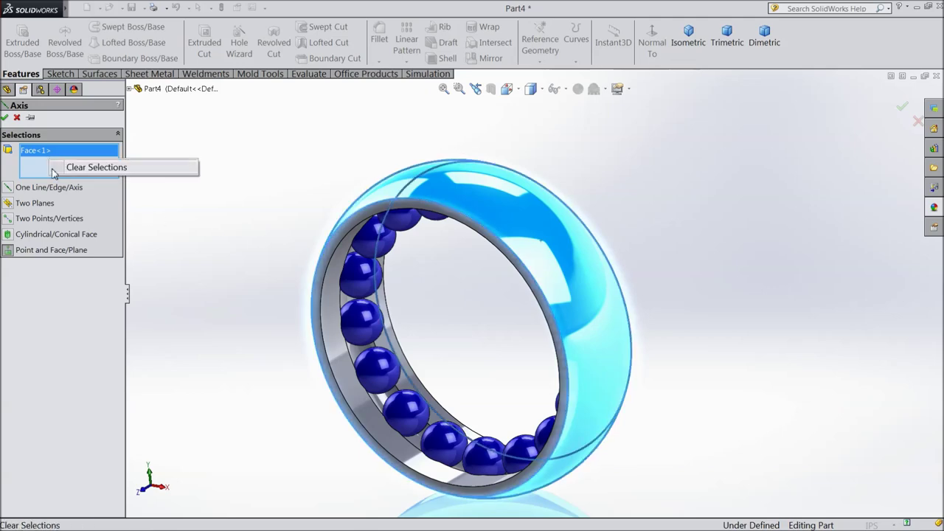
click(96, 167)
click(129, 88)
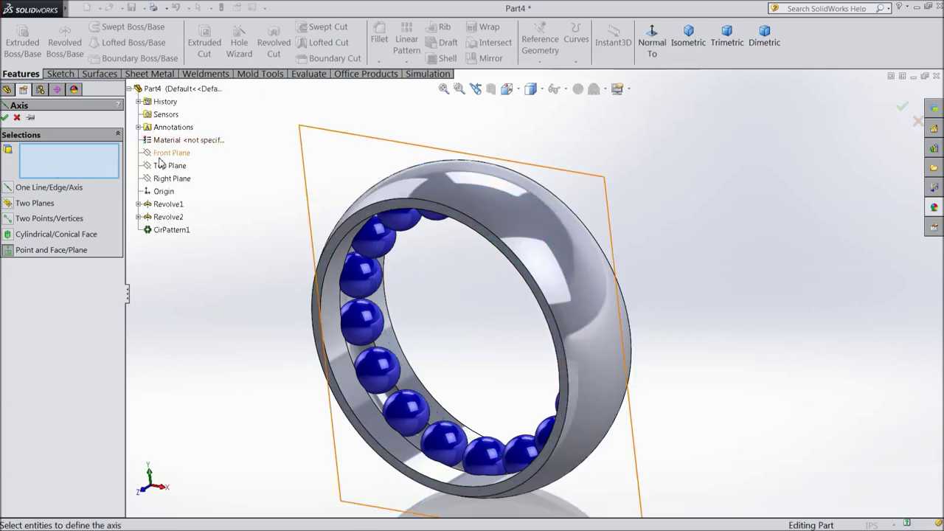
click(170, 165)
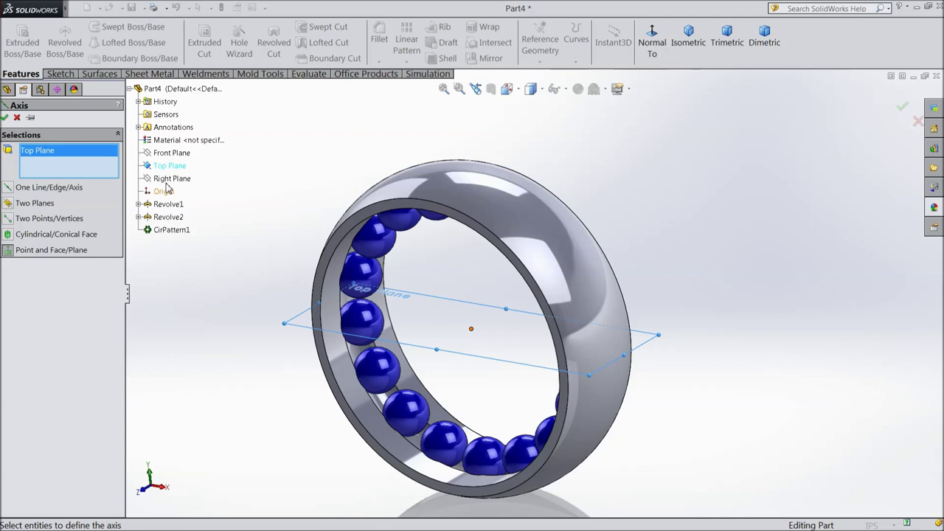
click(166, 190)
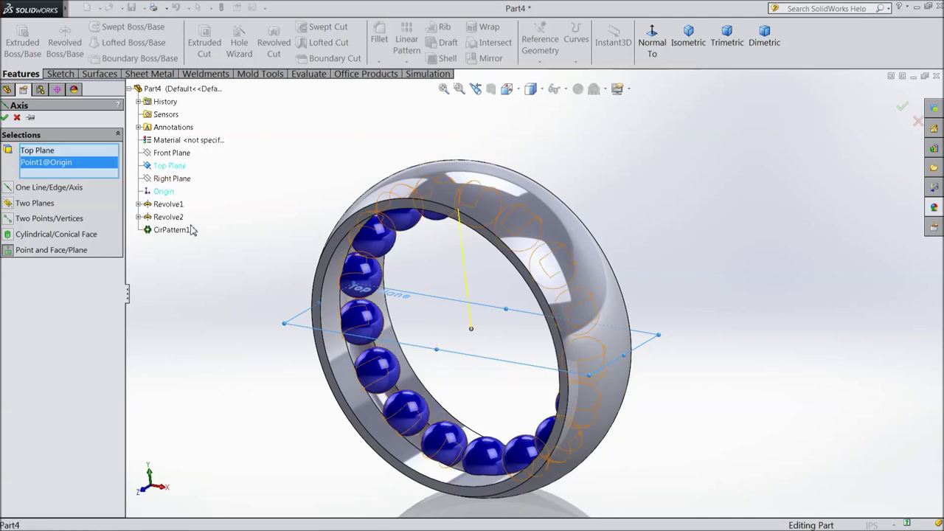
click(163, 181)
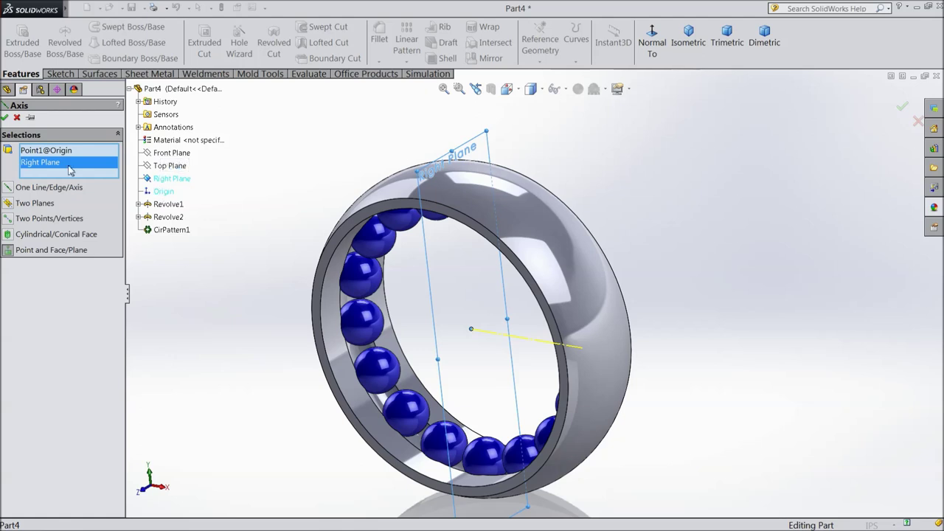
Clear and re-pick Top and Right Plane references, then cancel the axis.
right_click(70, 170)
click(87, 170)
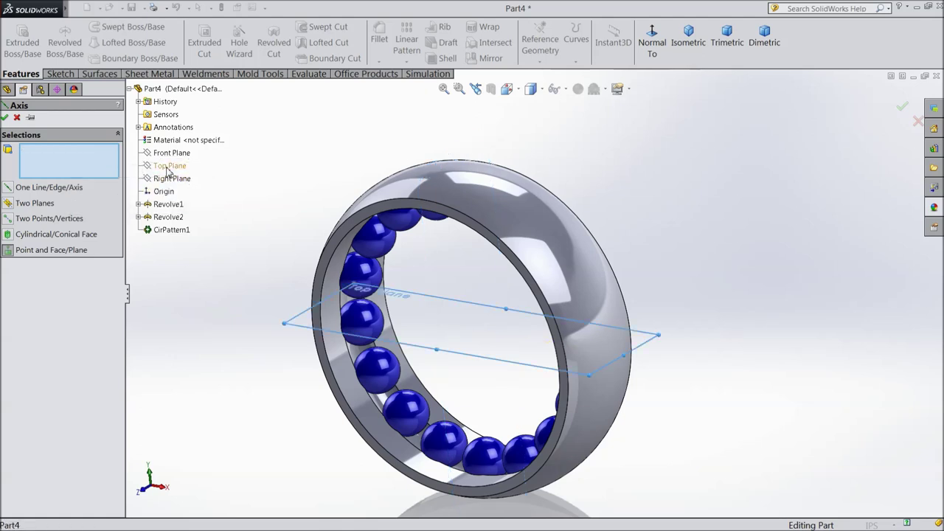
click(168, 167)
click(162, 179)
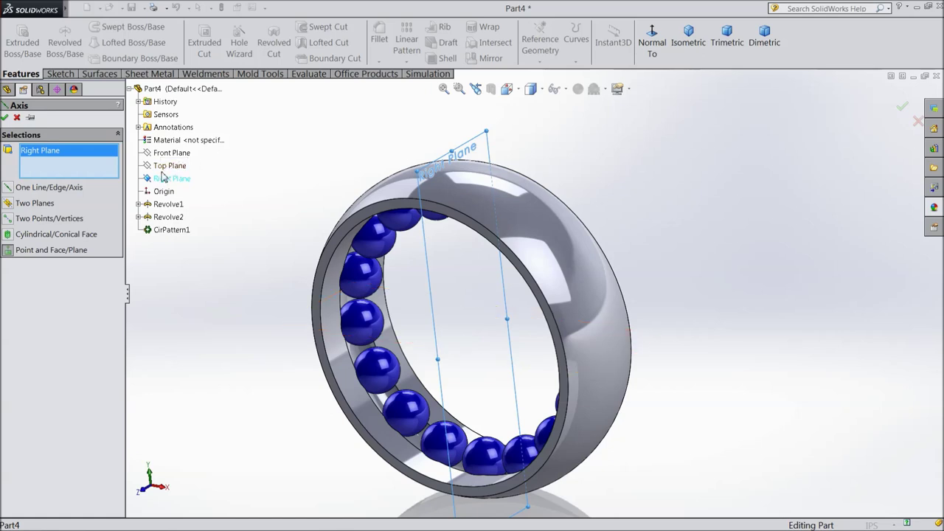
click(166, 167)
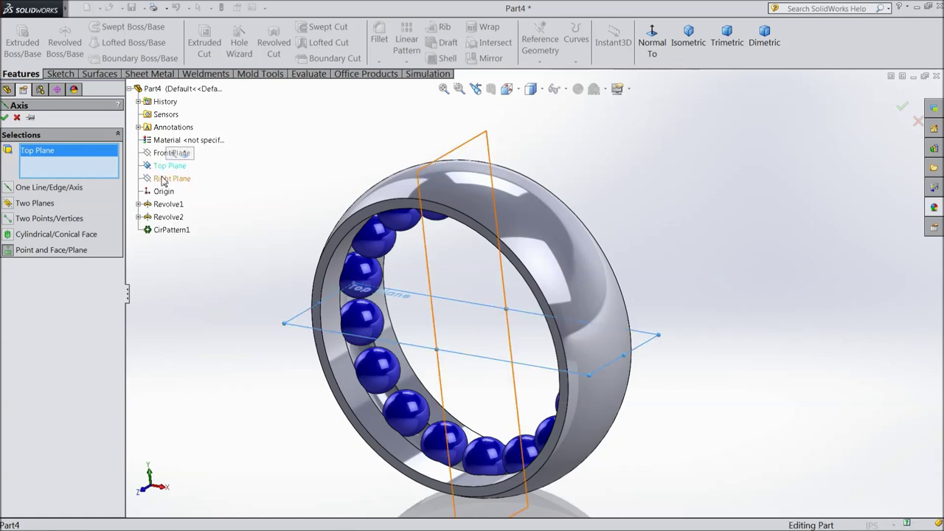
click(163, 180)
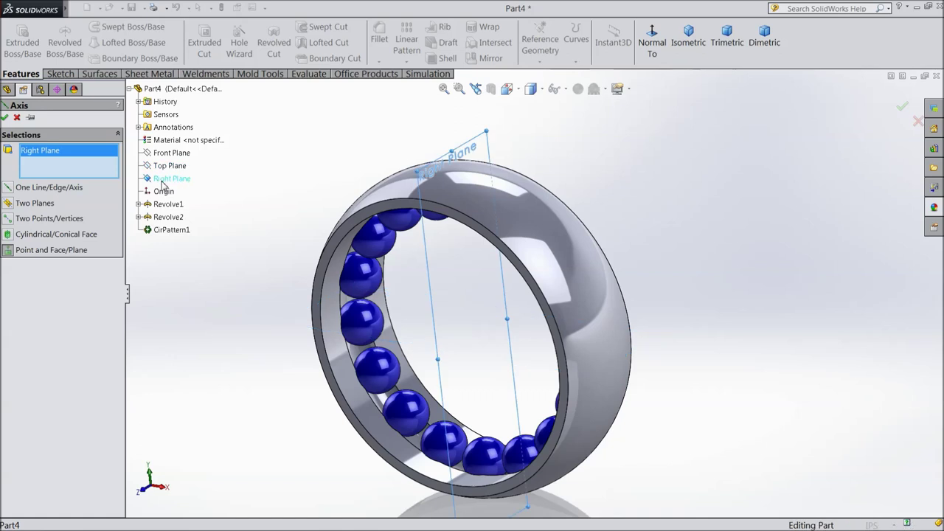
click(166, 166)
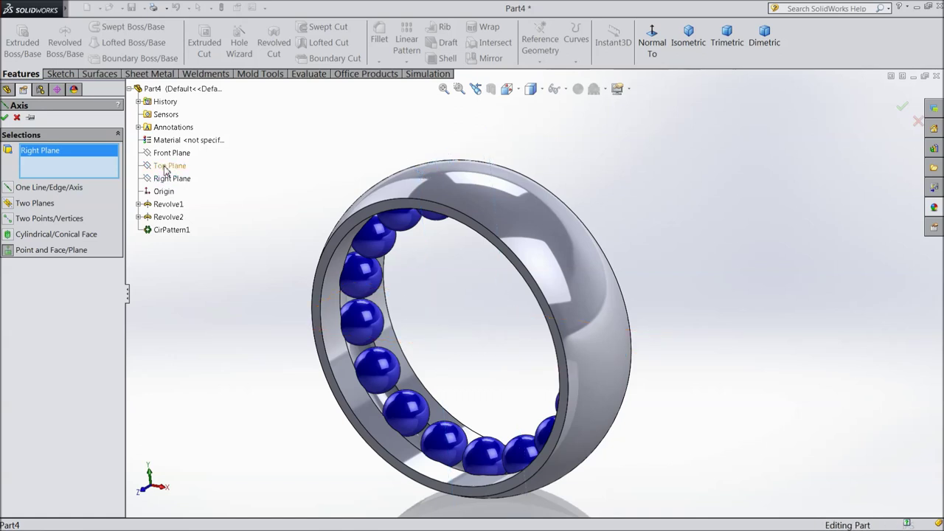
click(17, 117)
Create Axis1 from Top Plane and Right Plane and lengthen it across the bearing.
click(39, 191)
ctrl+click(43, 206)
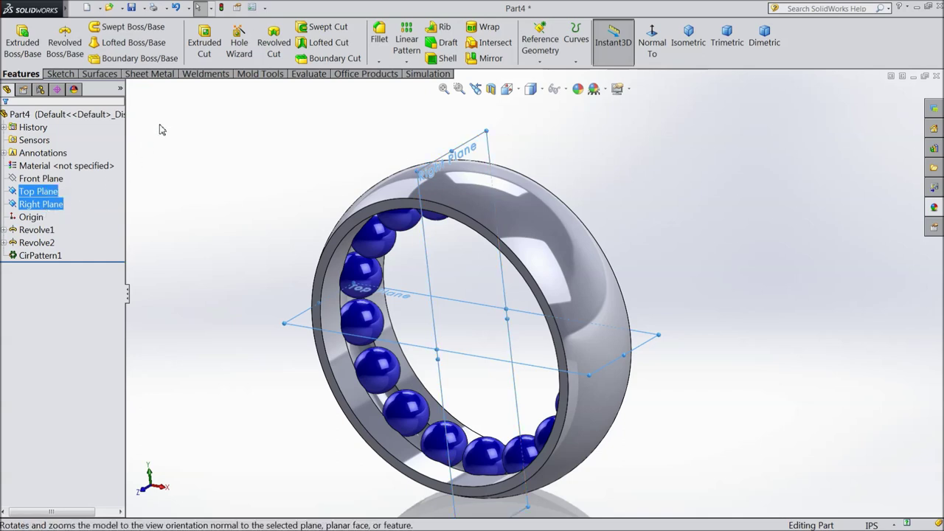
click(540, 45)
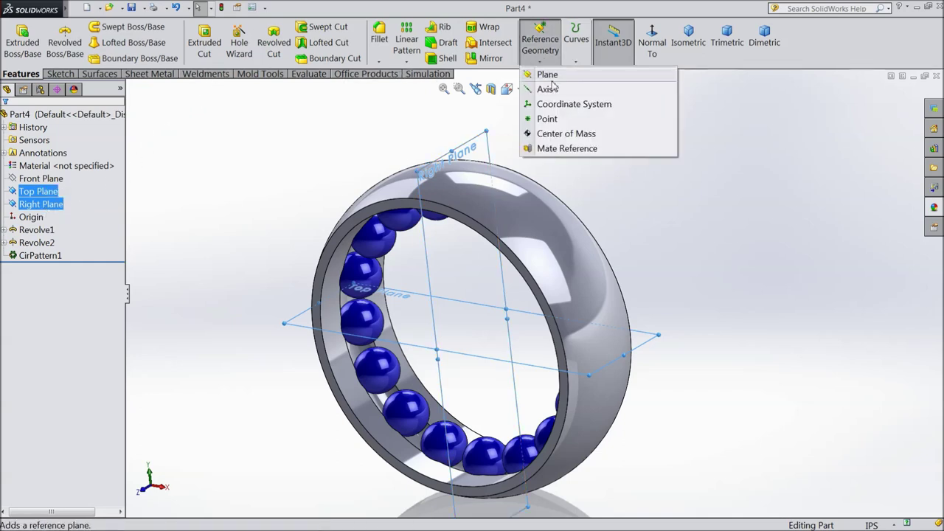
click(544, 90)
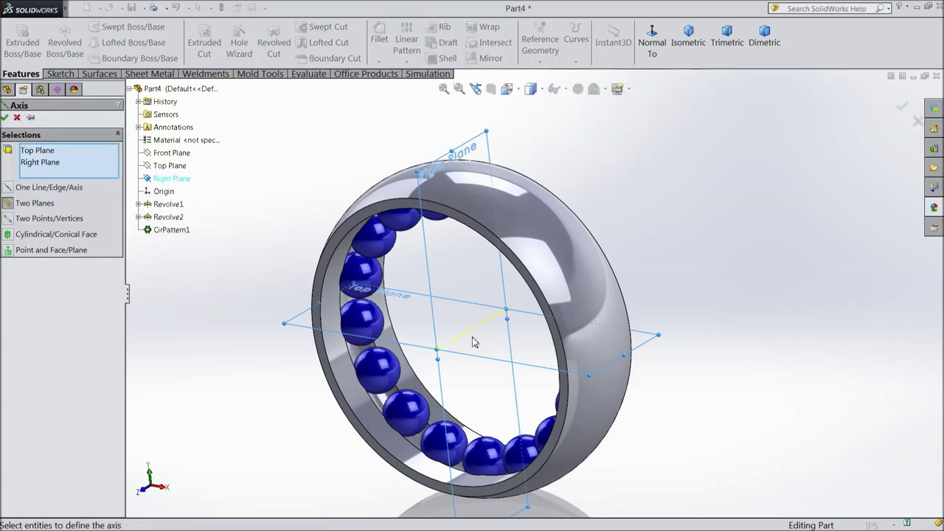
click(6, 118)
drag(438, 352, 406, 364)
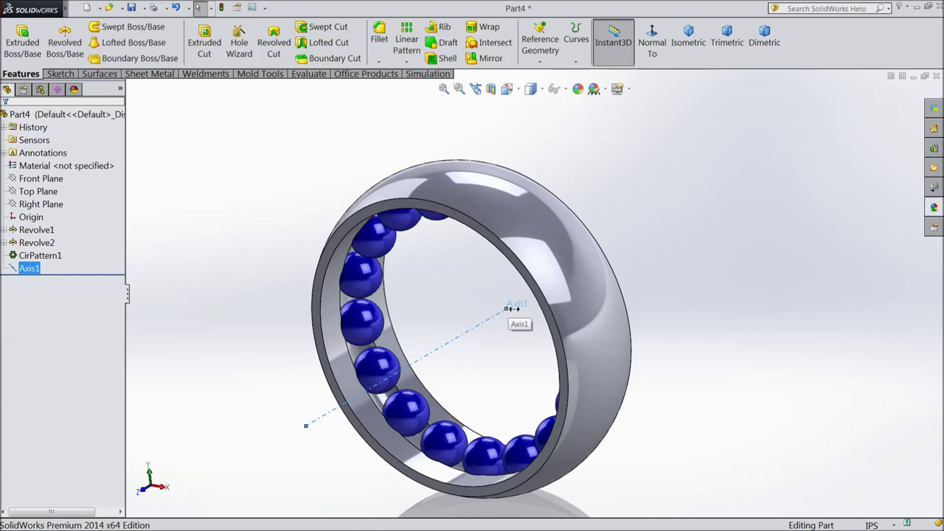
scroll(486, 360, up, 3)
middle_drag(488, 359, 514, 354)
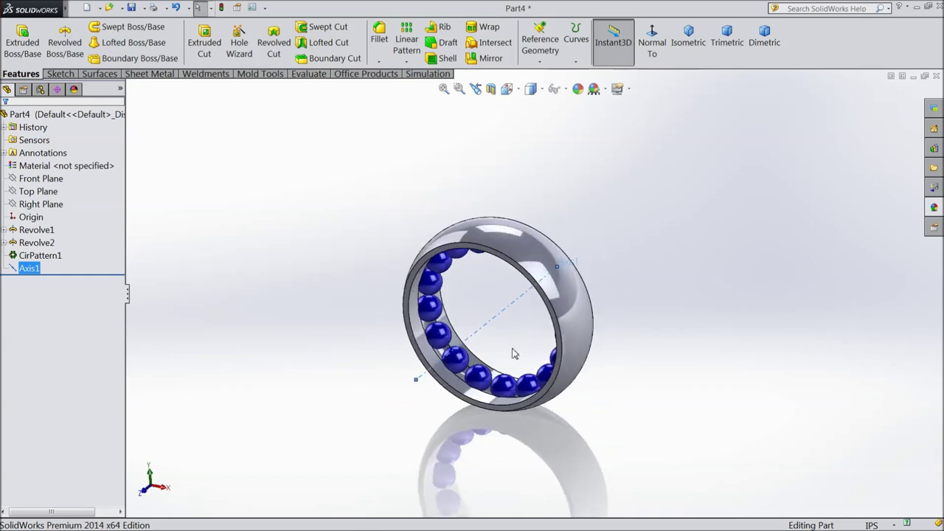
Start a new sketch on Right Plane.
ctrl+click(48, 205)
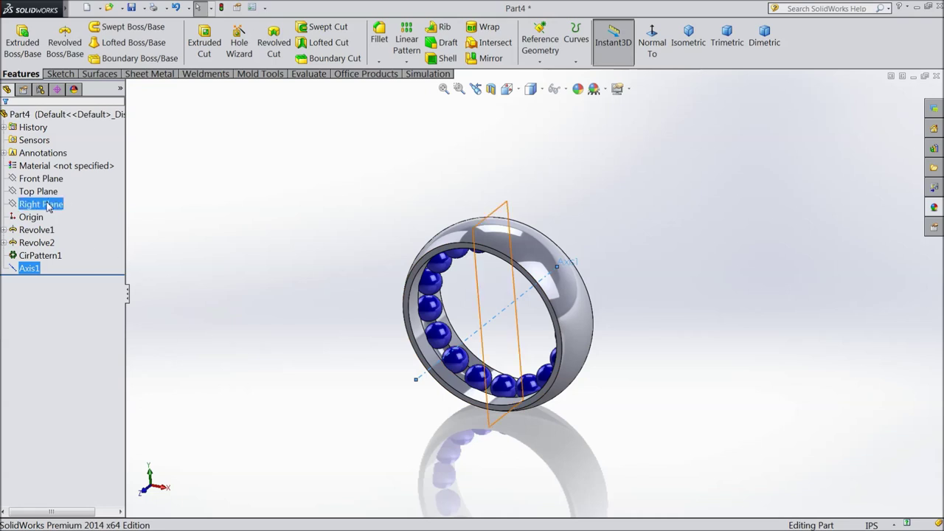
click(47, 205)
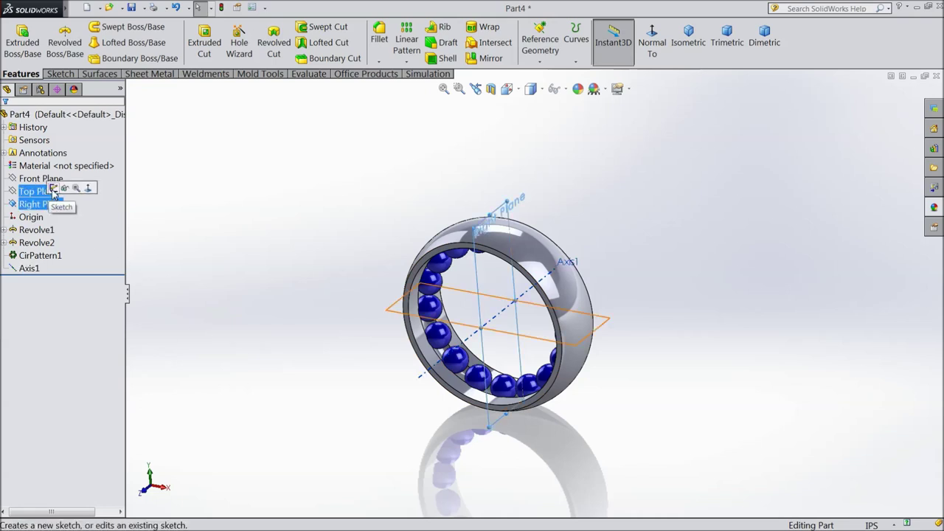
click(56, 193)
Face the sketch plane and draw a vertical centerline from the origin.
click(652, 65)
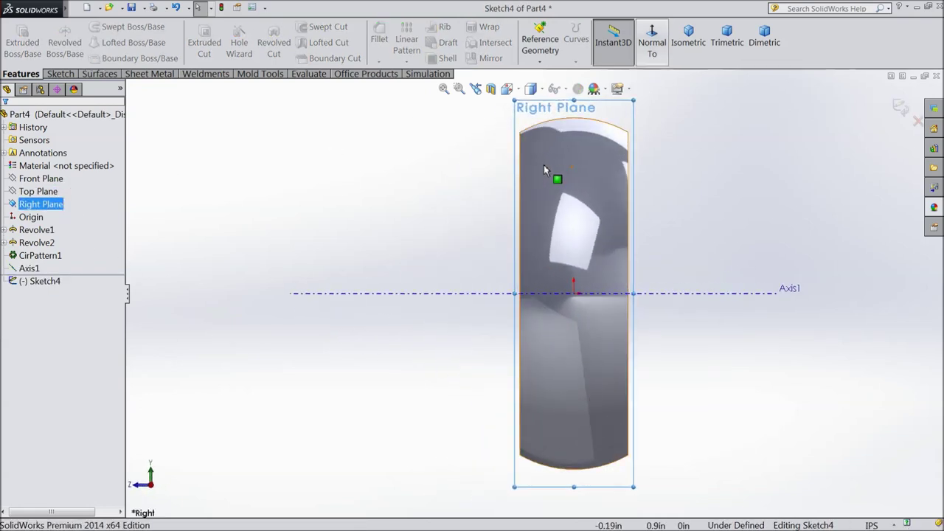
click(59, 74)
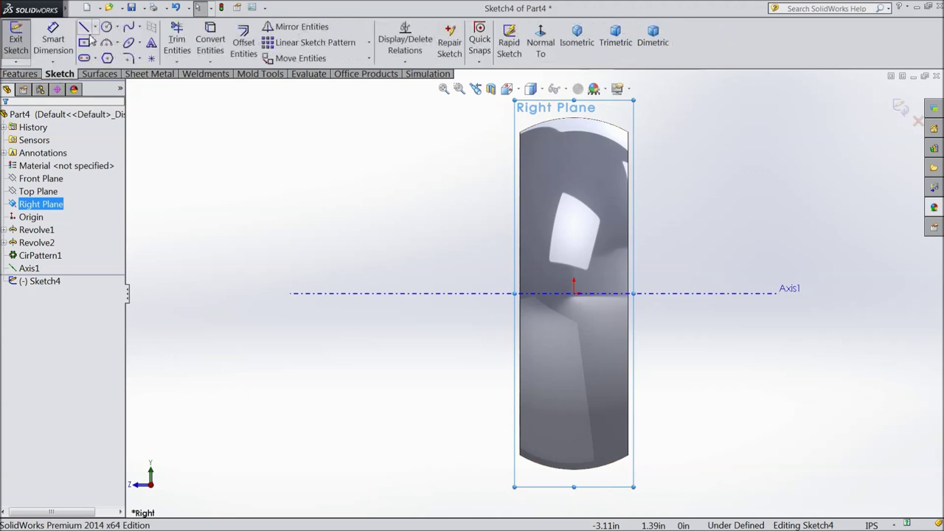
click(95, 28)
click(109, 59)
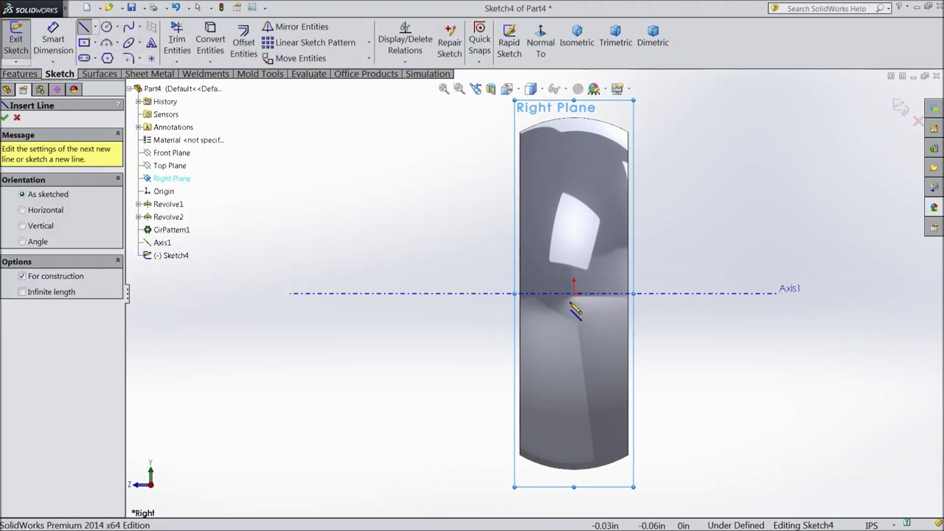
click(574, 293)
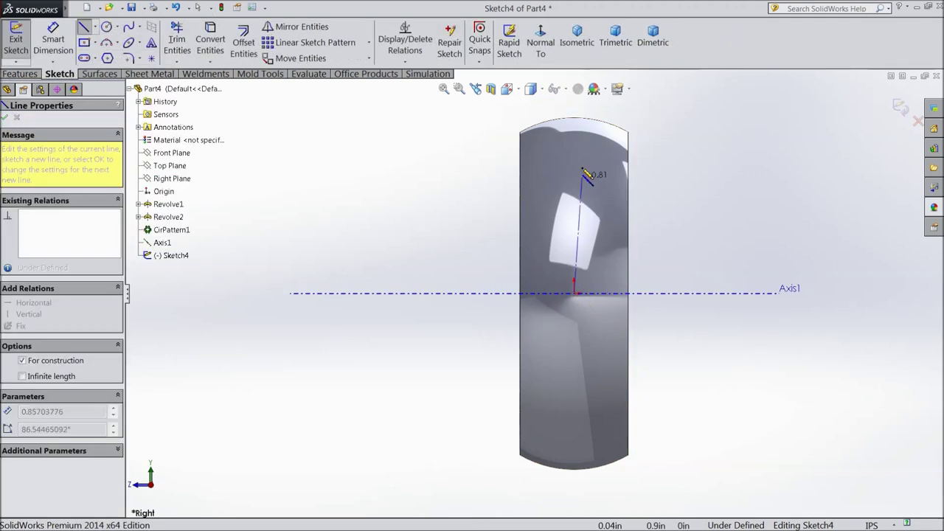
right_click(604, 107)
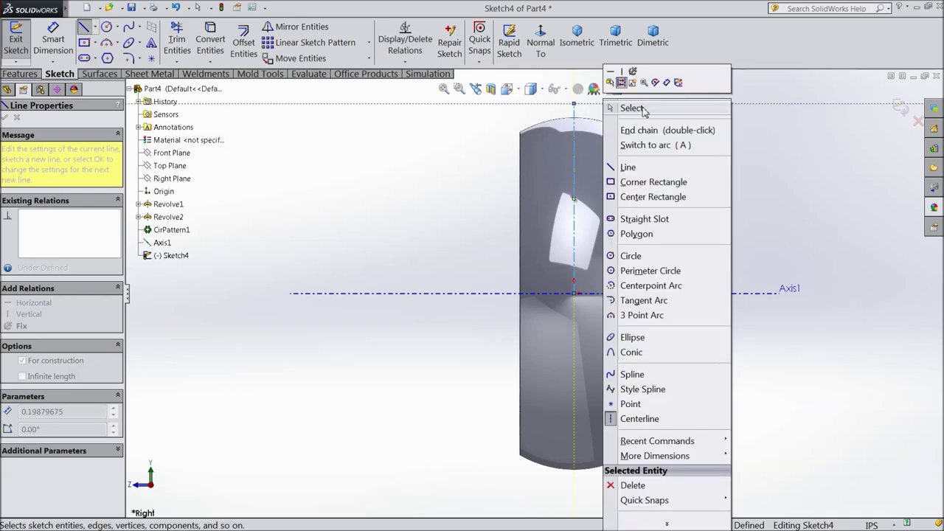
click(632, 108)
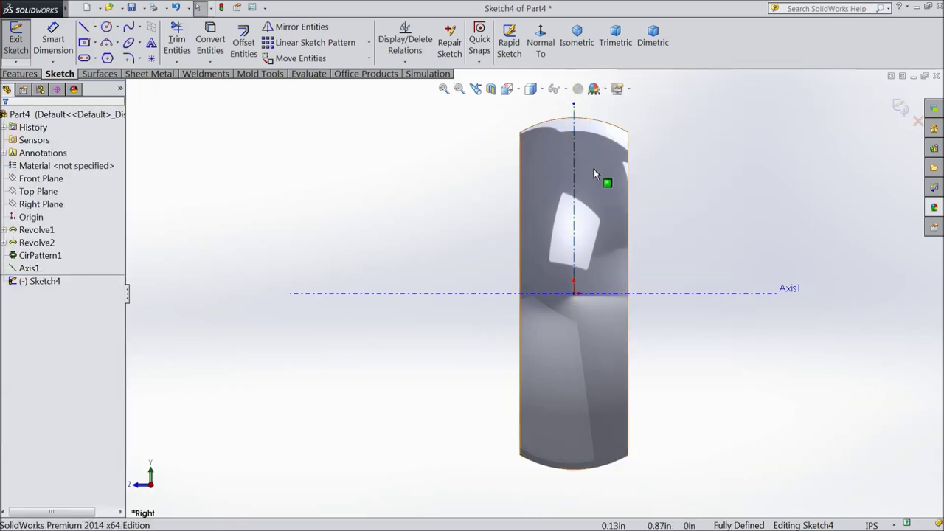
Draw a corner rectangle above Axis1.
click(94, 42)
click(110, 57)
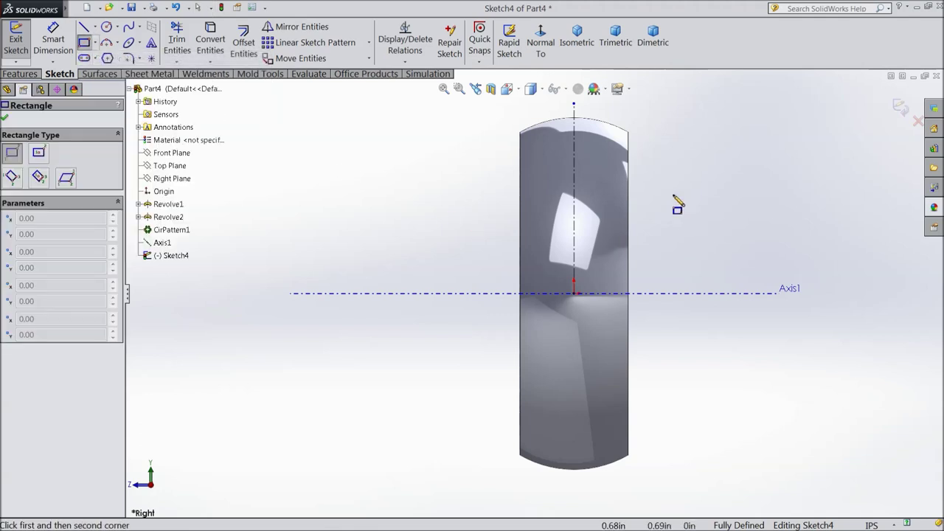
click(668, 180)
click(416, 219)
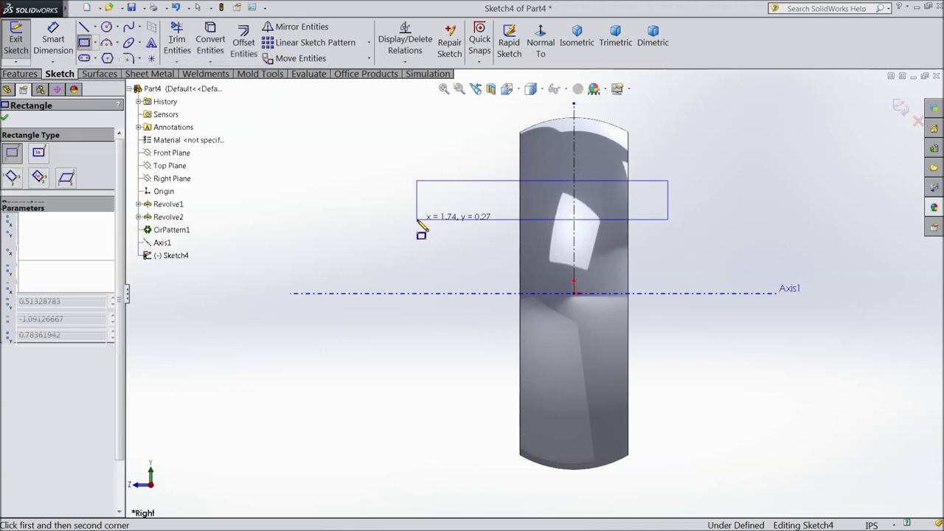
Dimension the rectangle 0.625 in above Axis1 and 0.25 in tall.
click(53, 40)
scroll(472, 251, down, 2)
click(459, 214)
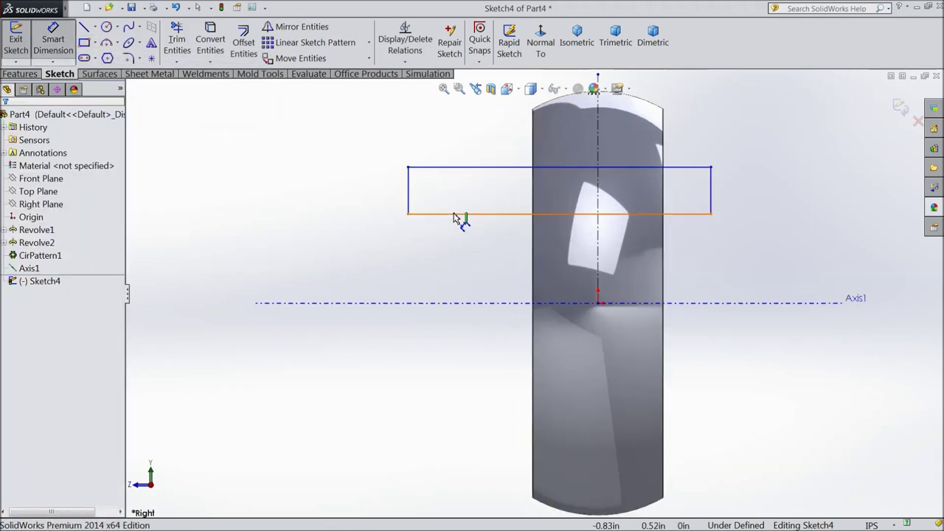
click(435, 304)
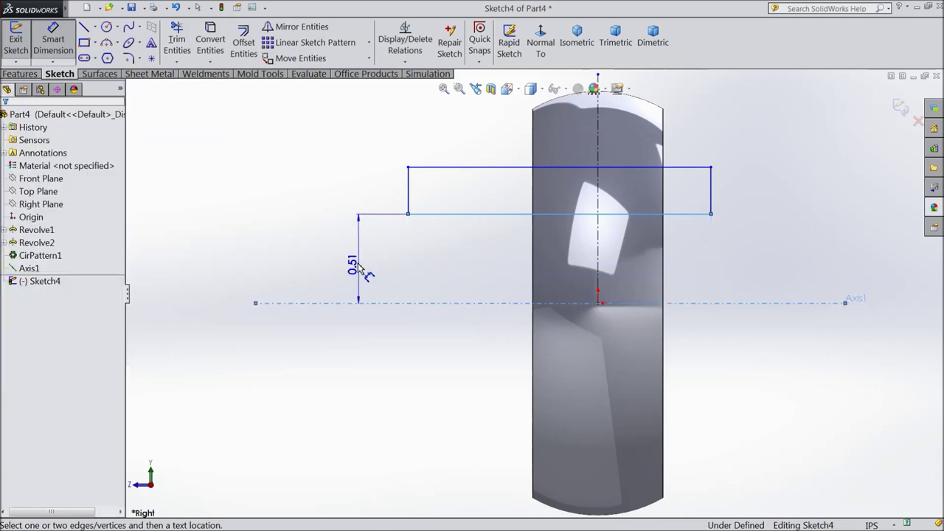
click(358, 268)
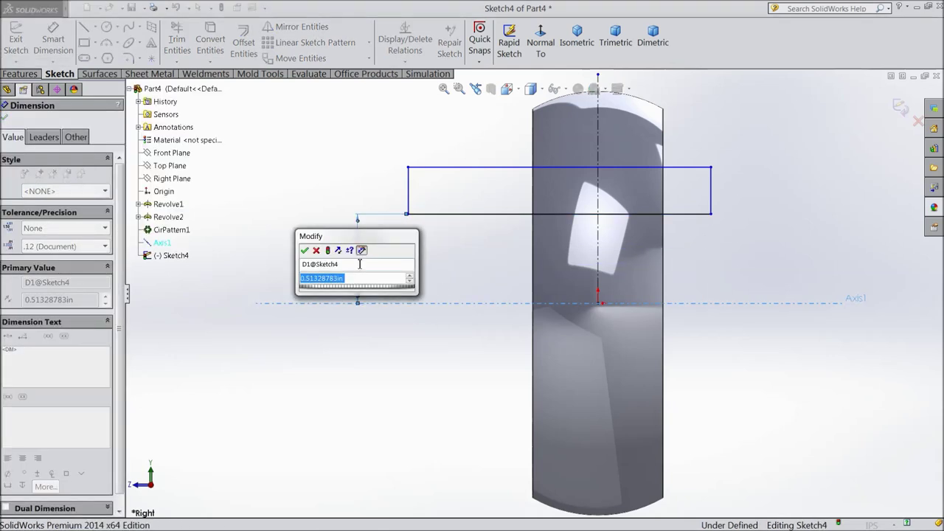
text(0.625)
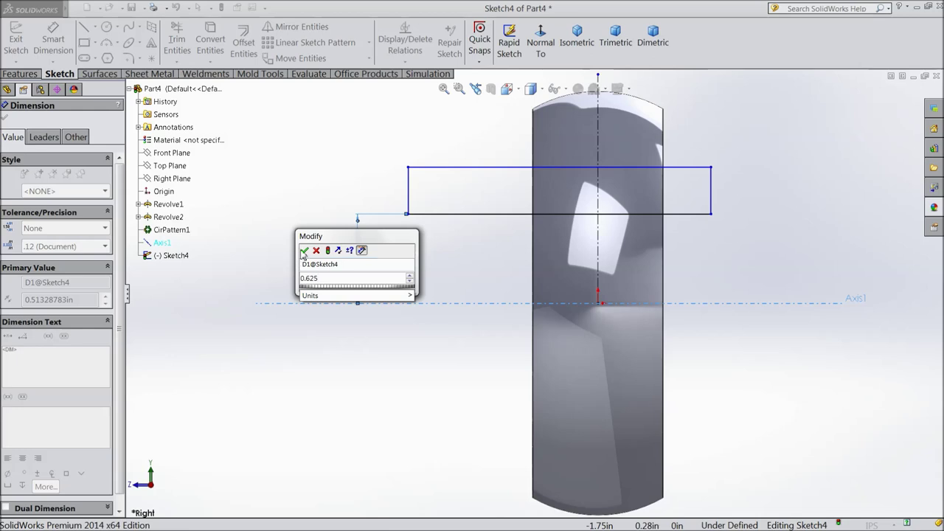
click(304, 250)
key(z)
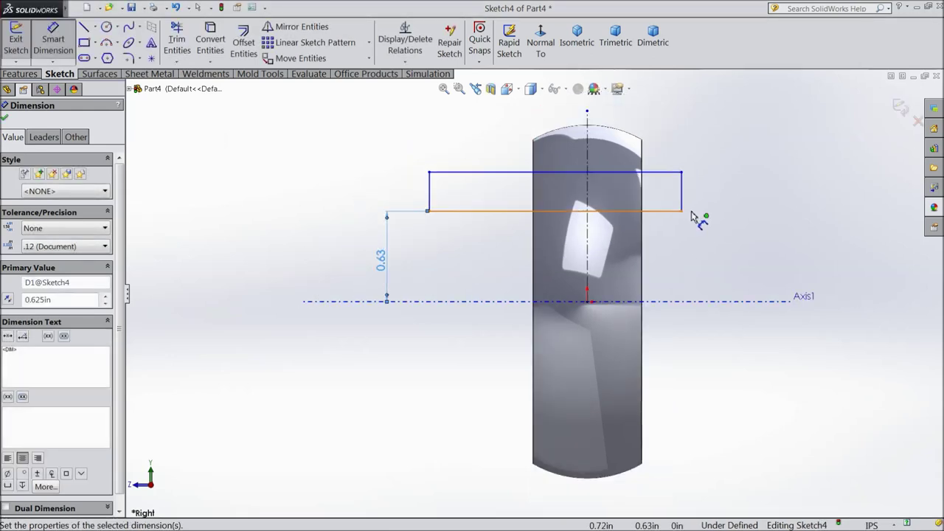
click(683, 196)
click(721, 196)
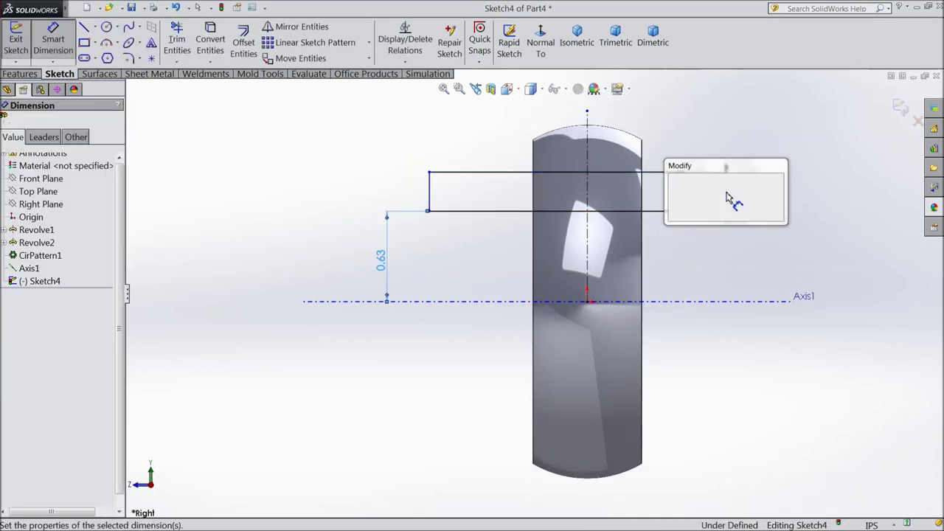
text(0.25)
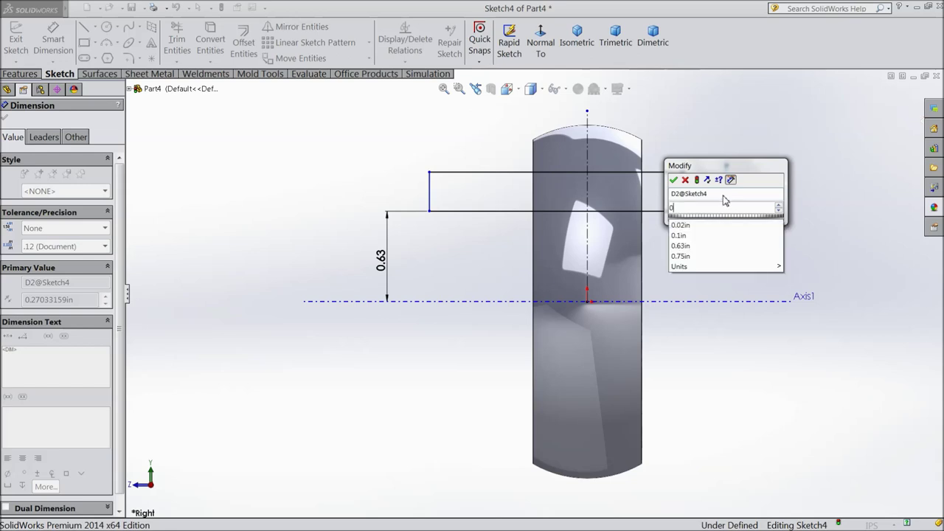
click(673, 179)
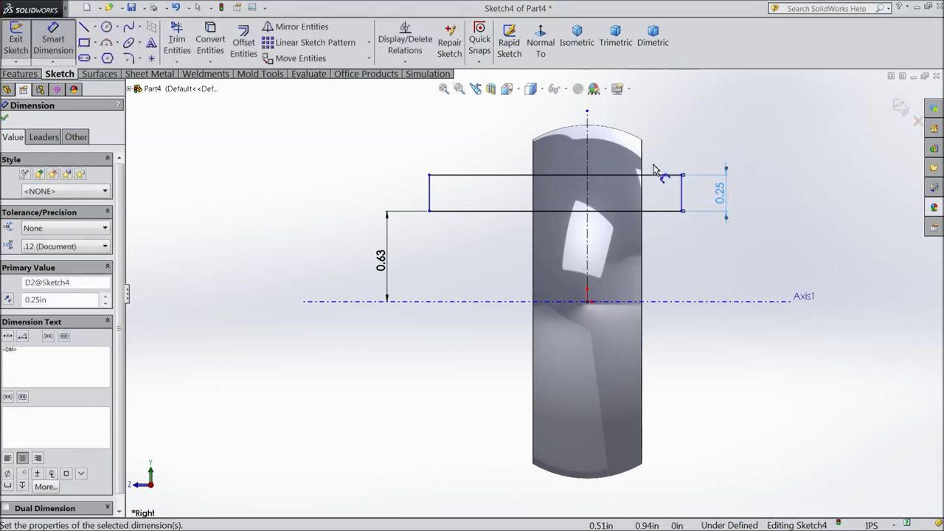
Dimension the rectangle's offsets from the ring: 0.25 in on the right, 0.50 in on the left.
click(683, 196)
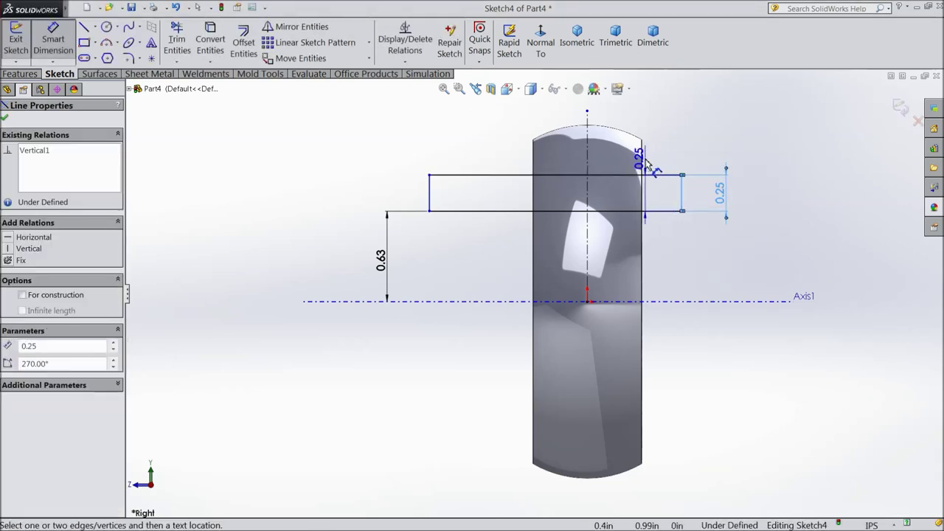
click(643, 159)
click(658, 142)
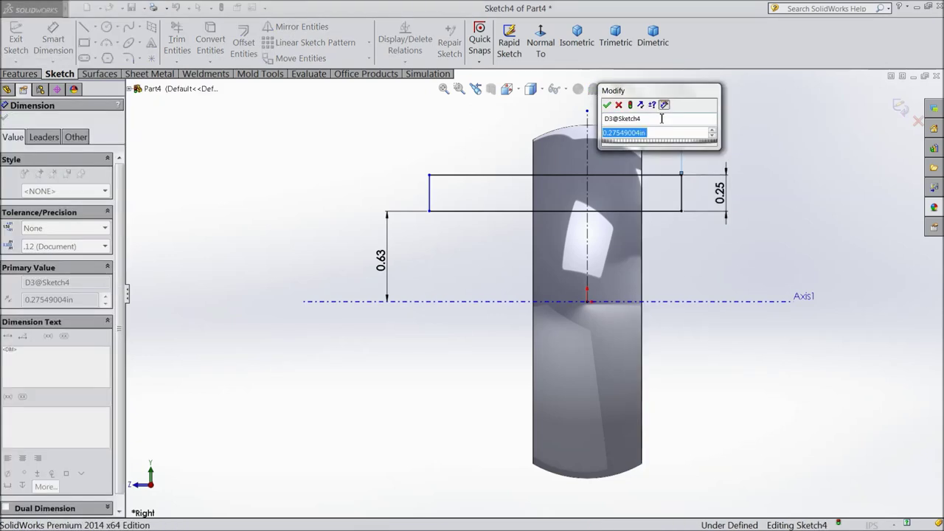
text(0.25)
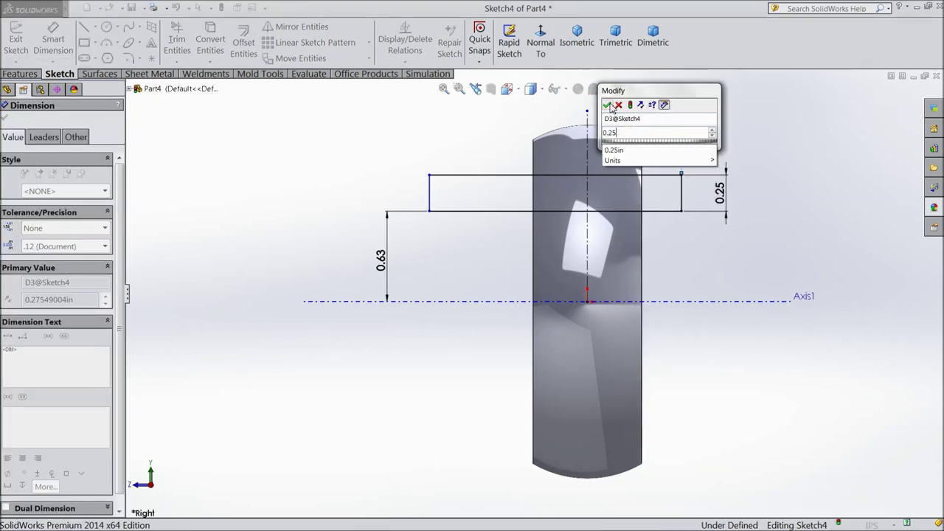
click(609, 106)
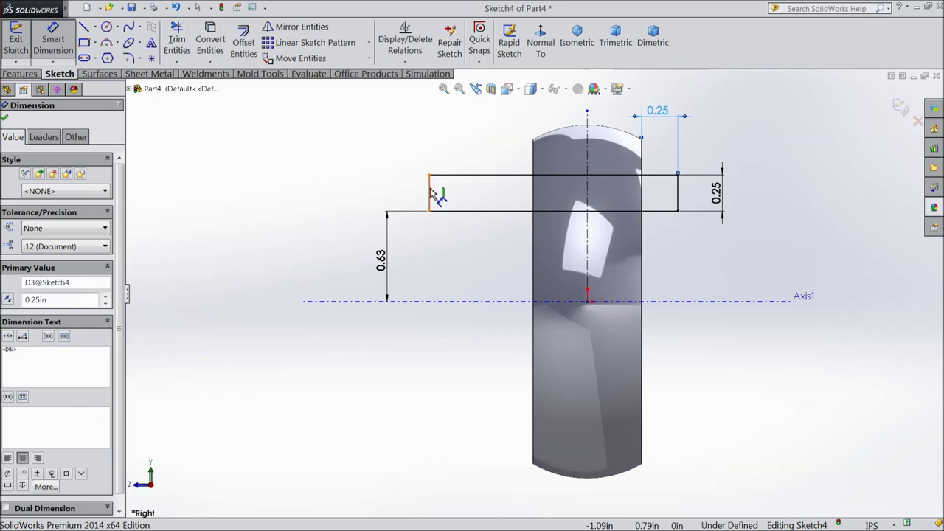
click(432, 194)
click(531, 191)
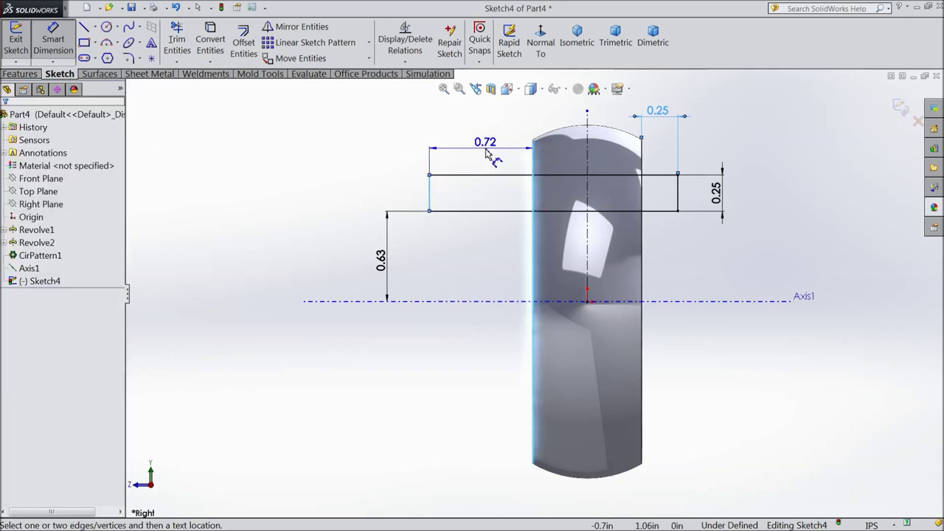
click(486, 152)
text(0.5)
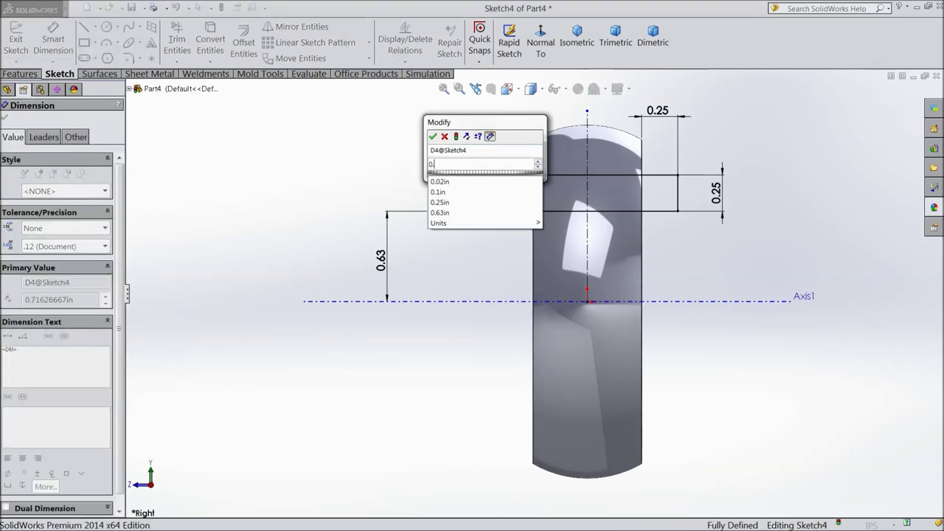
click(437, 137)
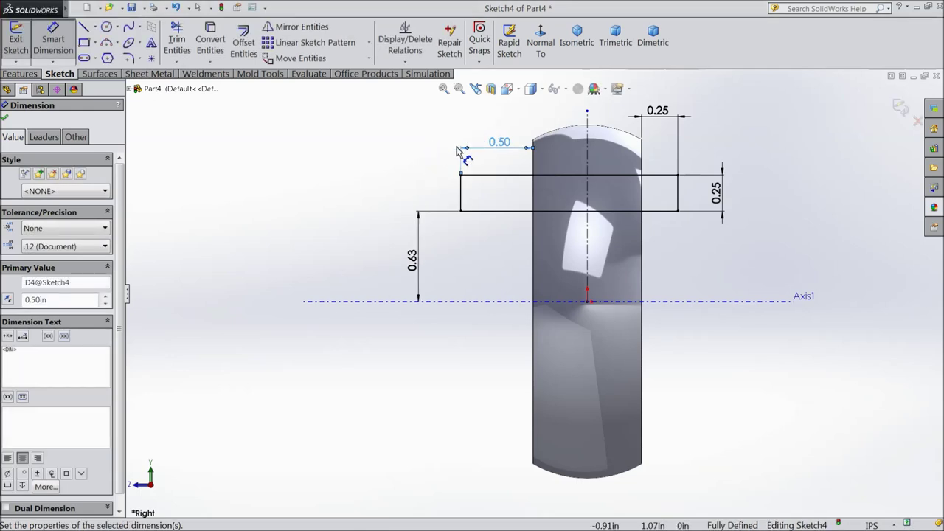
click(5, 118)
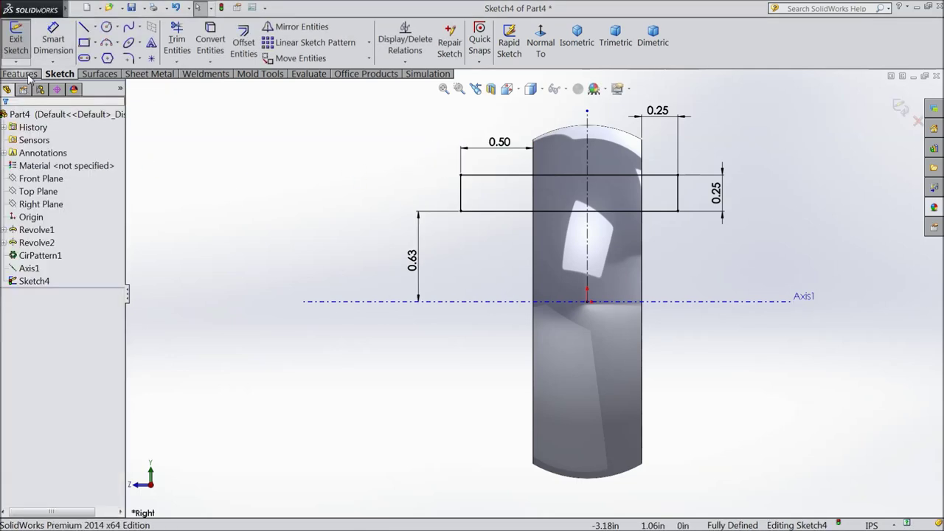
click(21, 74)
Revolve the rectangle 360° about Axis1 into the inner sleeve and orbit to inspect it.
click(65, 42)
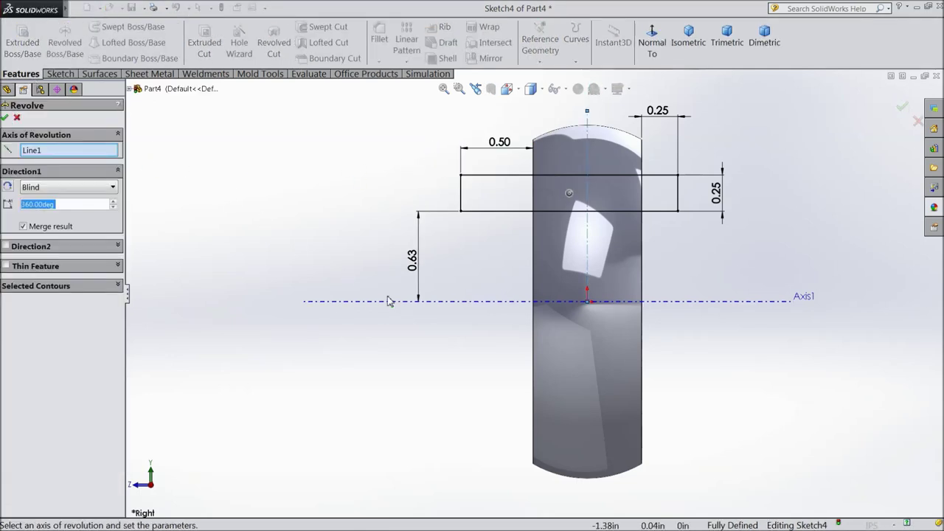
click(364, 303)
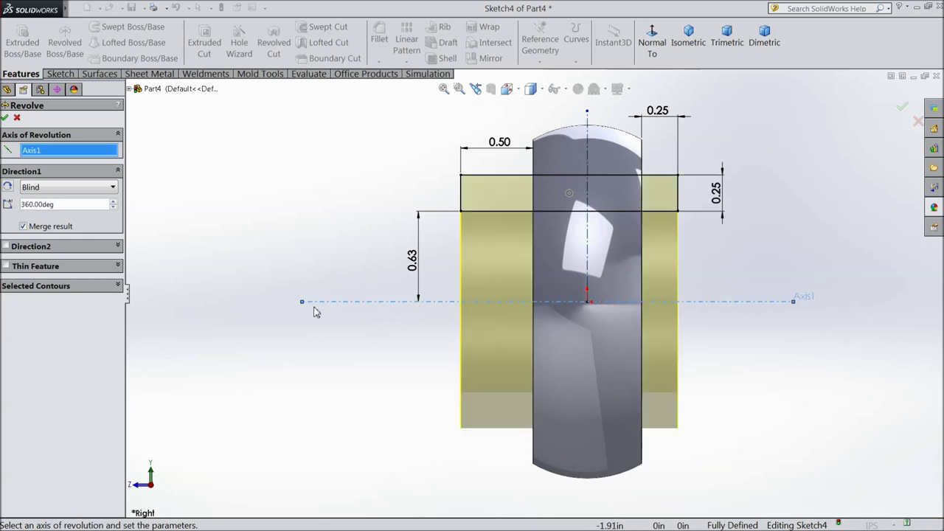
click(5, 118)
middle_drag(351, 250, 367, 277)
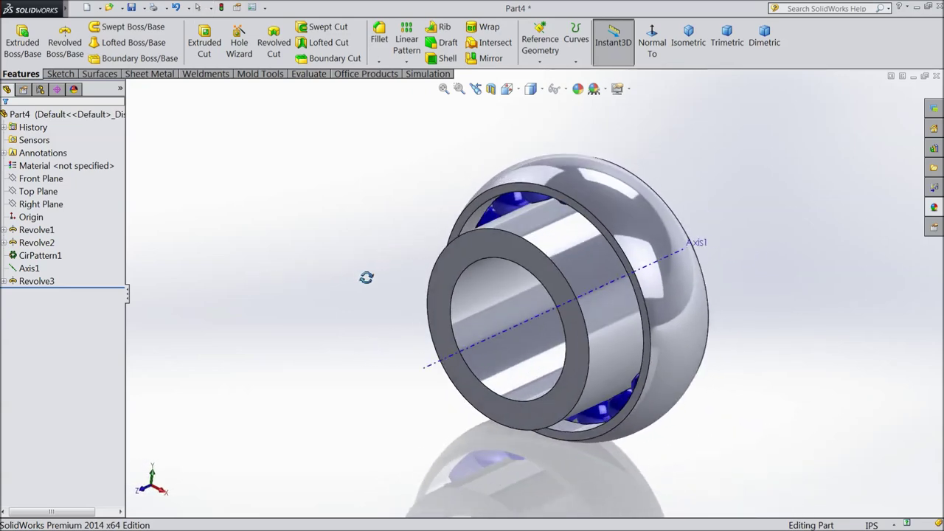
click(379, 62)
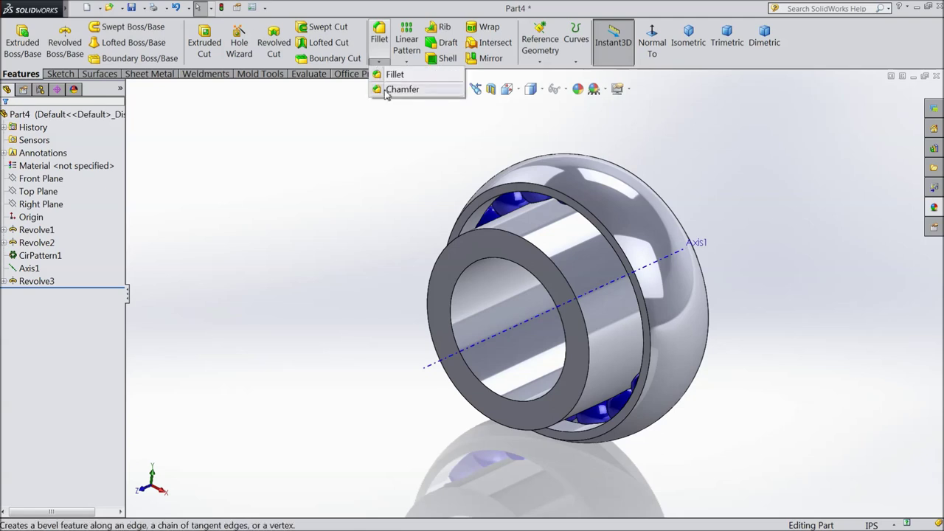
Chamfer the sleeve's inner bore edge 0.0625 in at 45°.
click(399, 87)
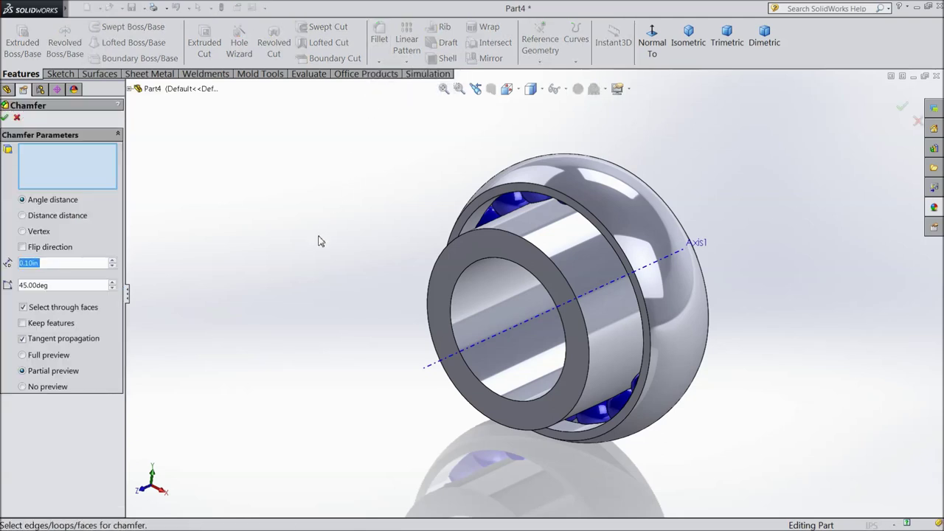
text(0.0)
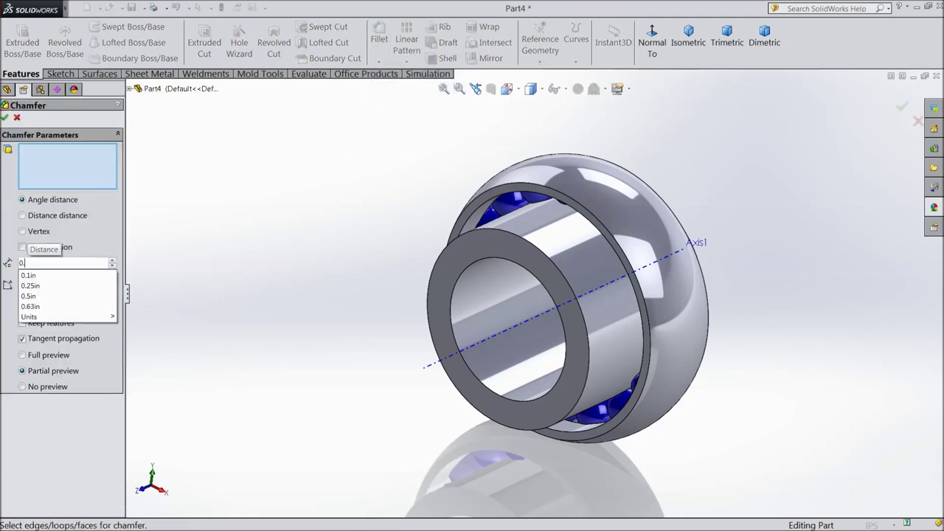
text(625)
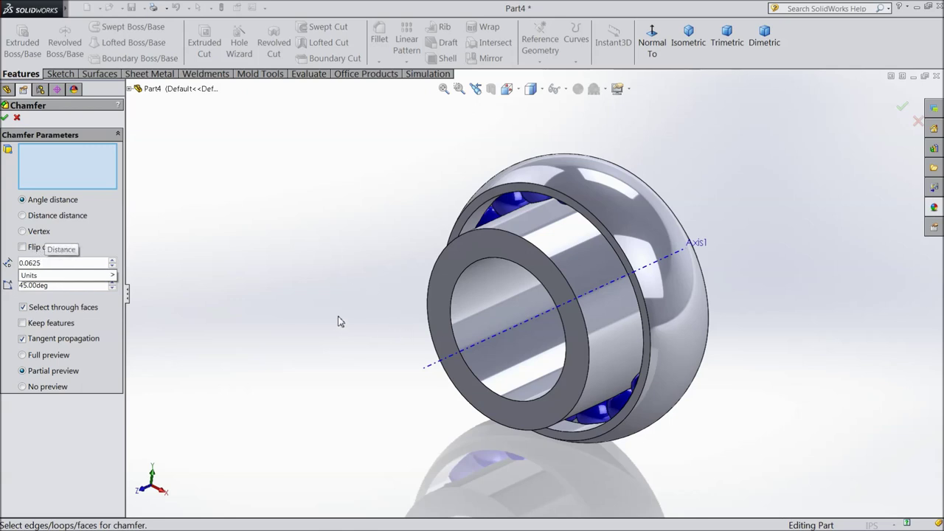
click(488, 367)
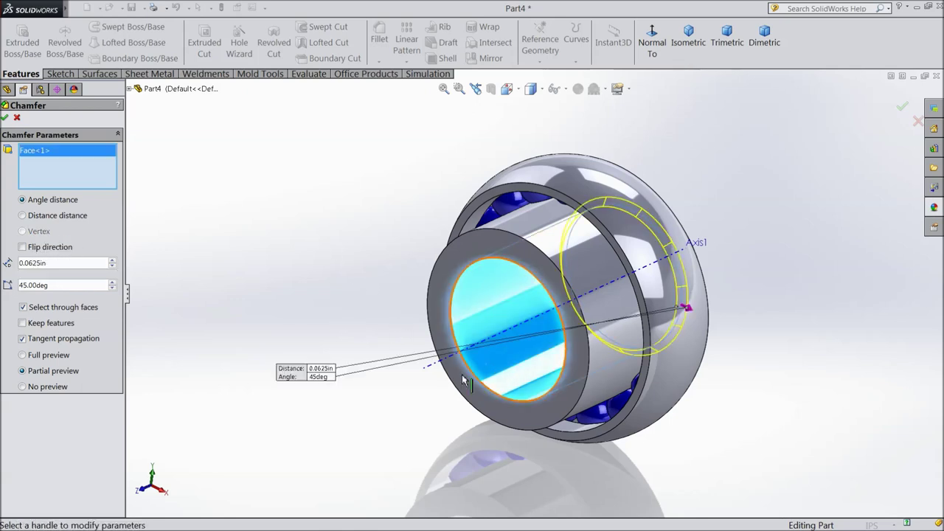
click(4, 117)
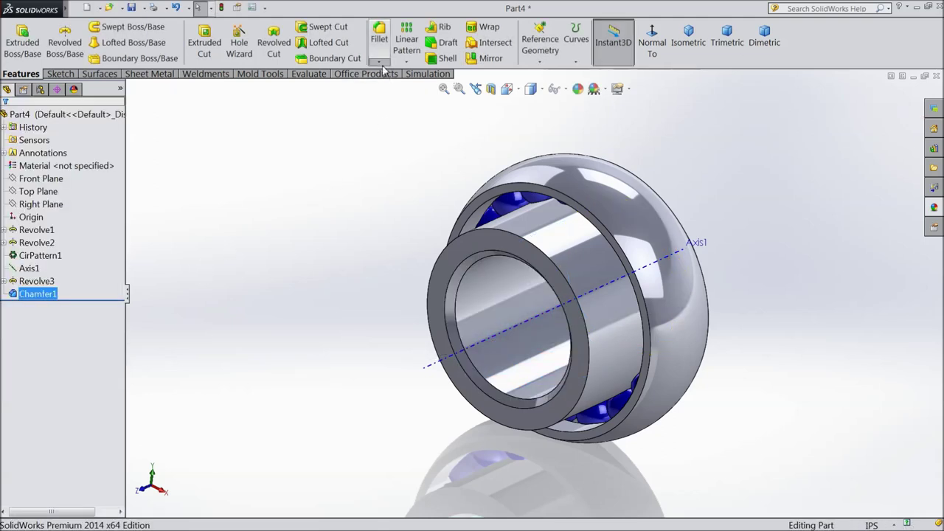
Start a second chamfer with a 0.03125 in distance.
click(379, 61)
click(391, 88)
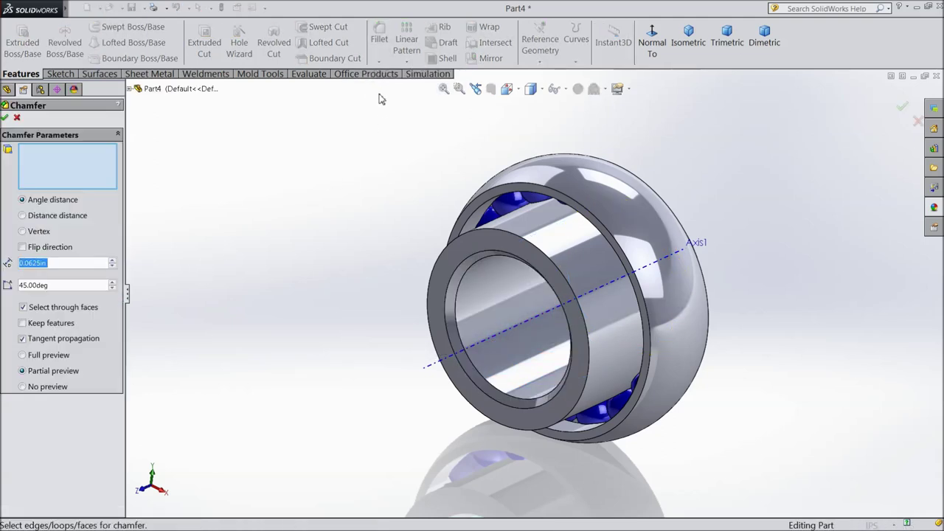
text(0.0)
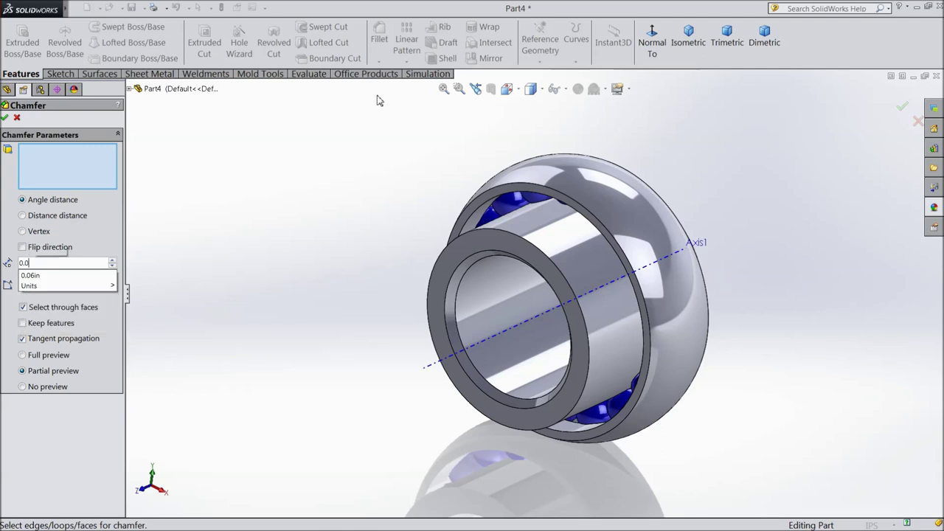
text(3125)
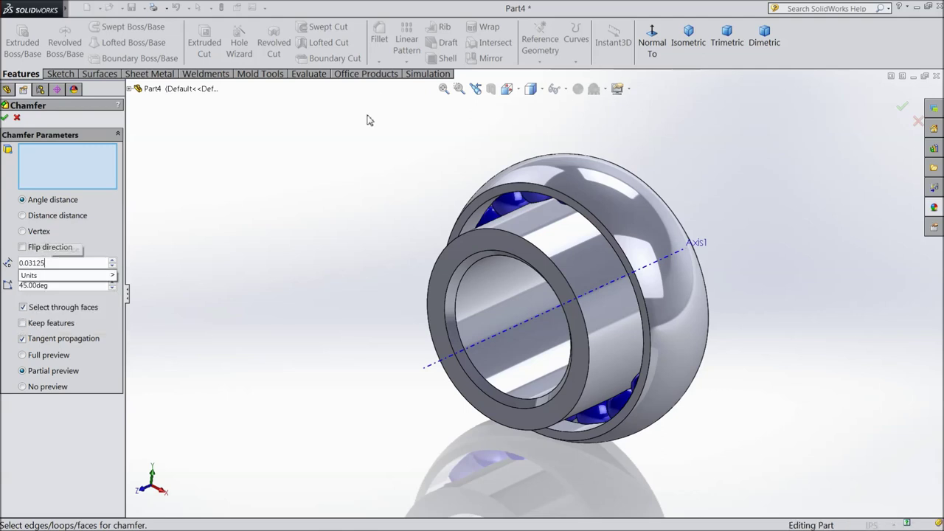
Chamfer the inner ring's front and back outer edges at 0.03125in by 45°.
click(435, 267)
middle_drag(560, 251, 583, 280)
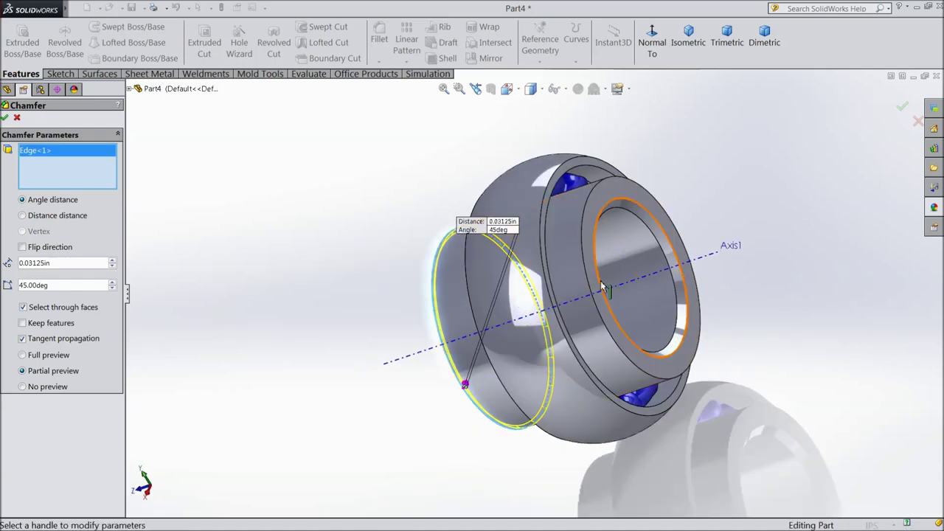
click(583, 284)
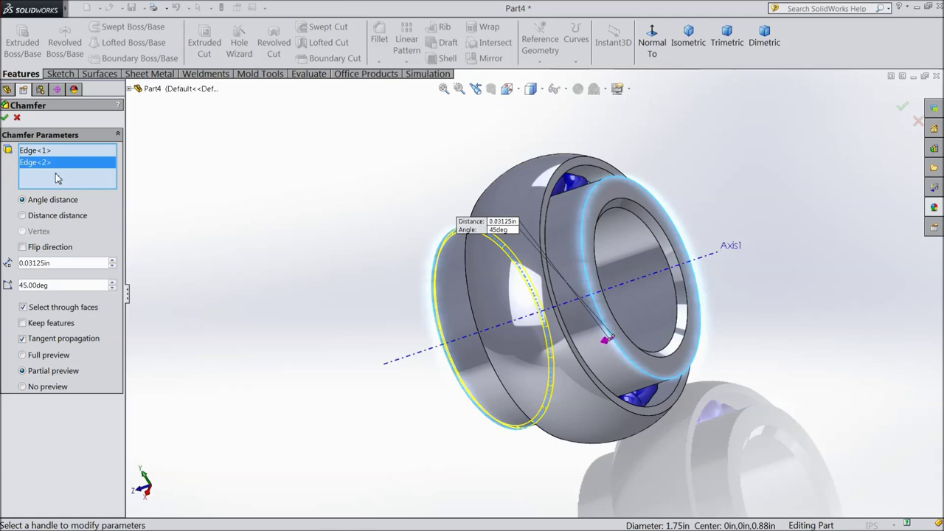
click(6, 118)
mouse_move(255, 270)
middle_down()
mouse_move(348, 248)
mouse_move(337, 269)
mouse_move(422, 258)
mouse_move(379, 253)
mouse_move(347, 286)
middle_up()
scroll(674, 337, down, 2)
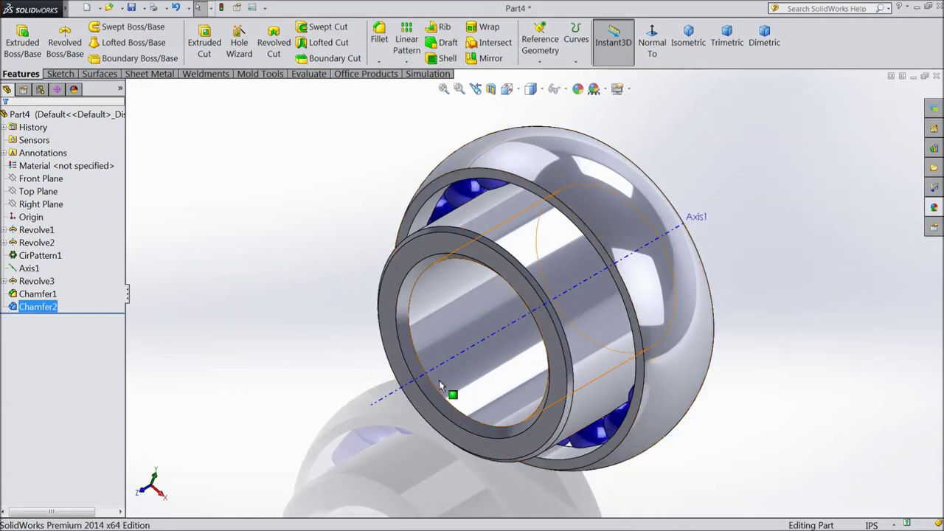
Hide Axis1 in the model view.
click(389, 401)
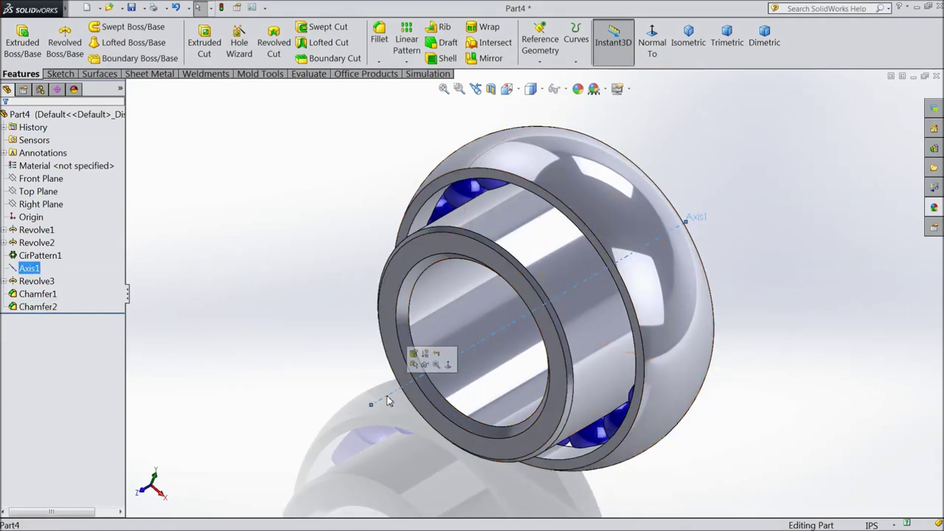
click(426, 364)
scroll(615, 302, down, 2)
Start a new sketch on the outer race face, viewed normal to it.
click(623, 299)
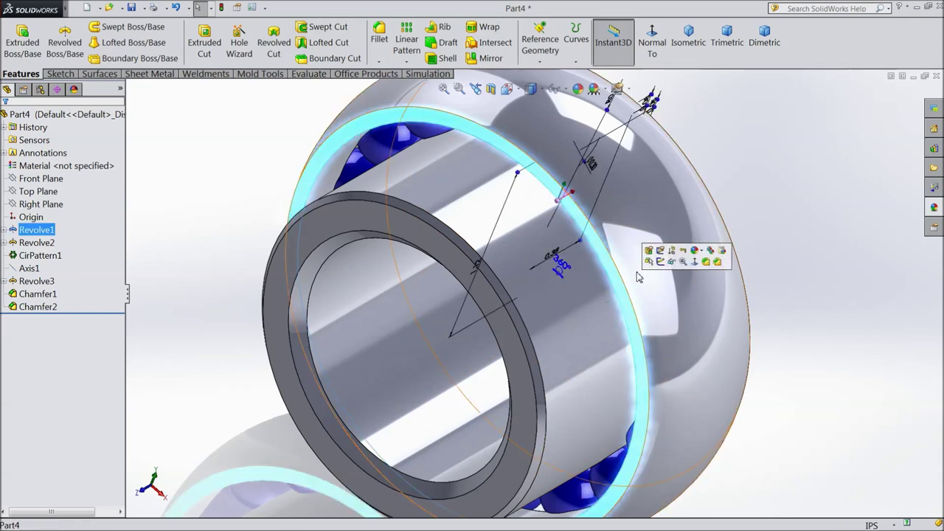
click(662, 270)
click(660, 48)
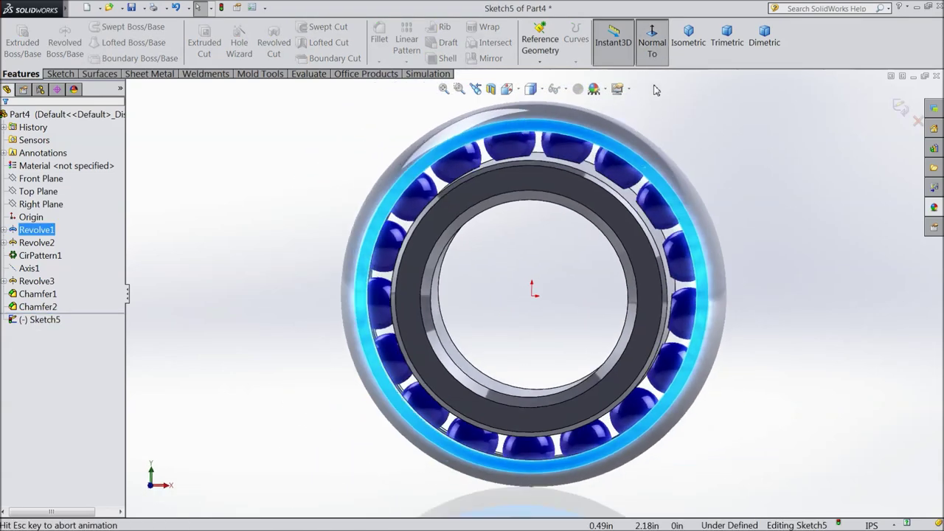
scroll(539, 194, down, 3)
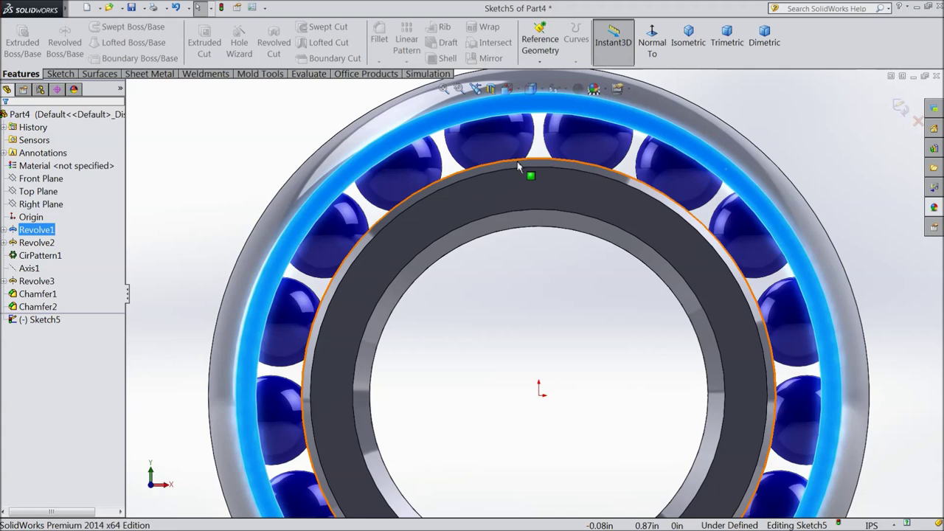
key(Escape)
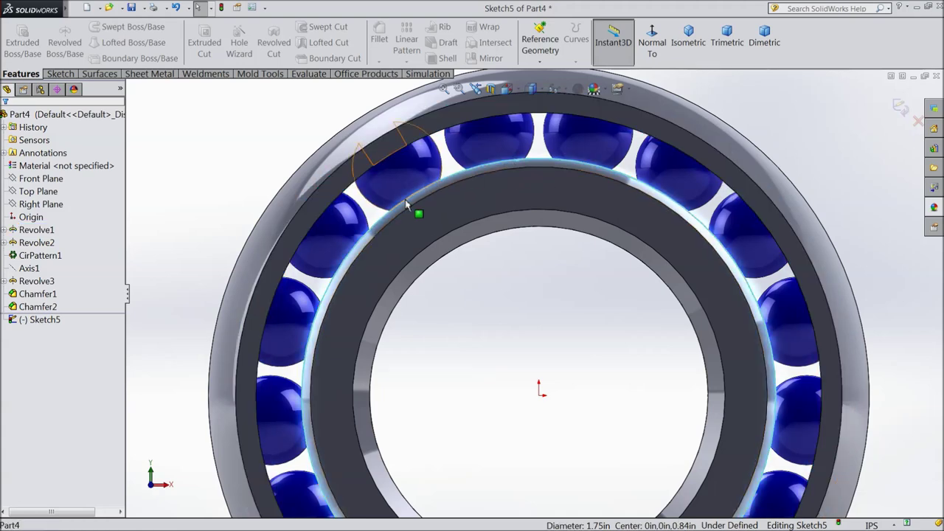
click(60, 73)
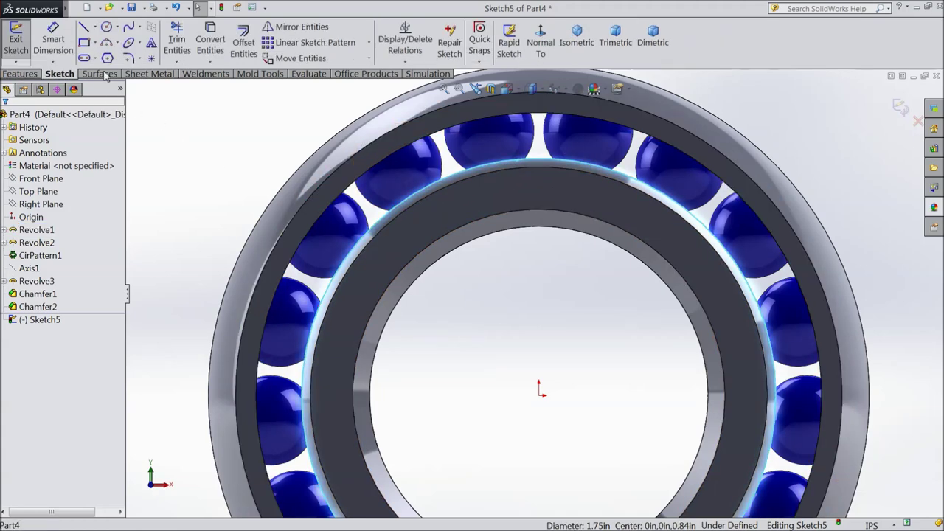
Project the inner ring edge and draw an origin-centred circle through the balls.
click(210, 40)
click(106, 26)
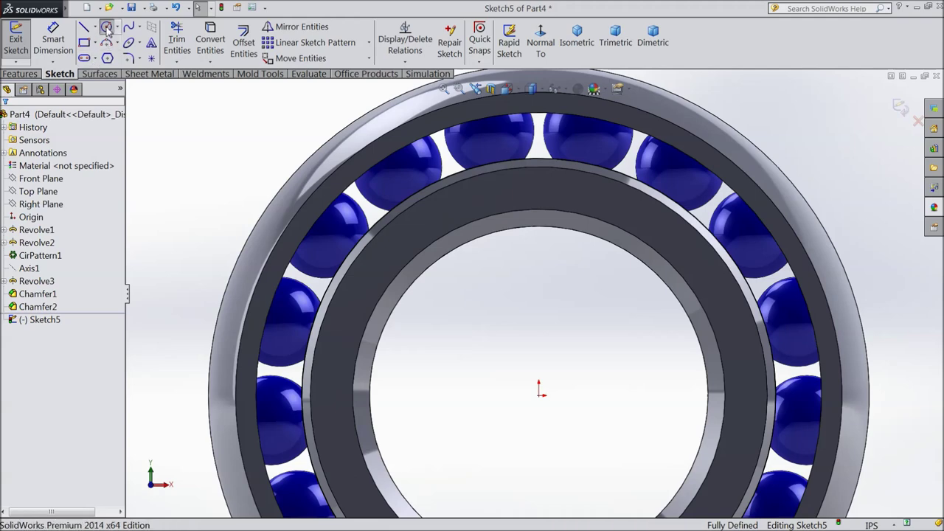
key(f)
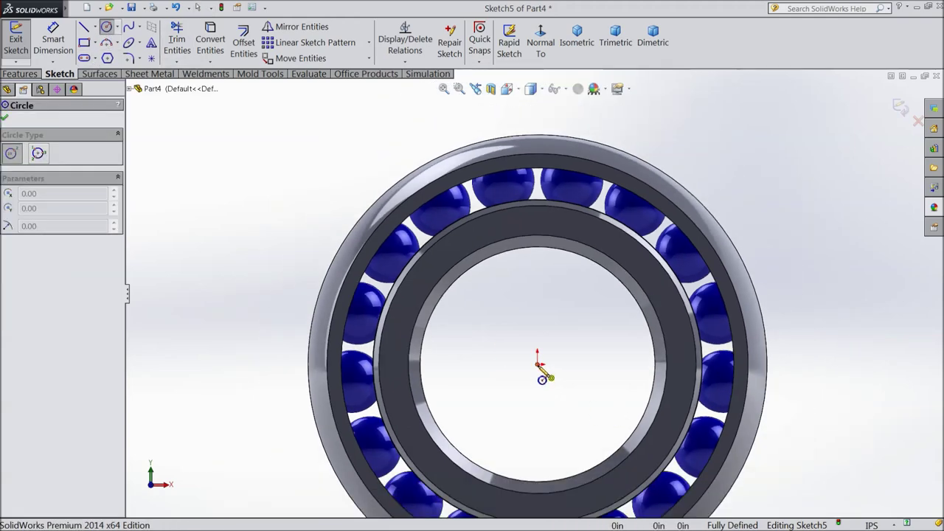
click(538, 363)
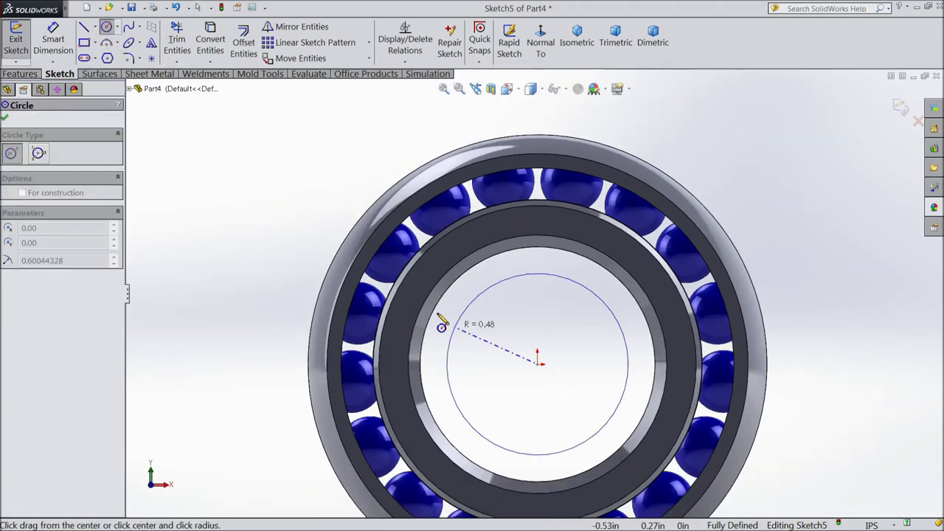
click(379, 284)
click(7, 118)
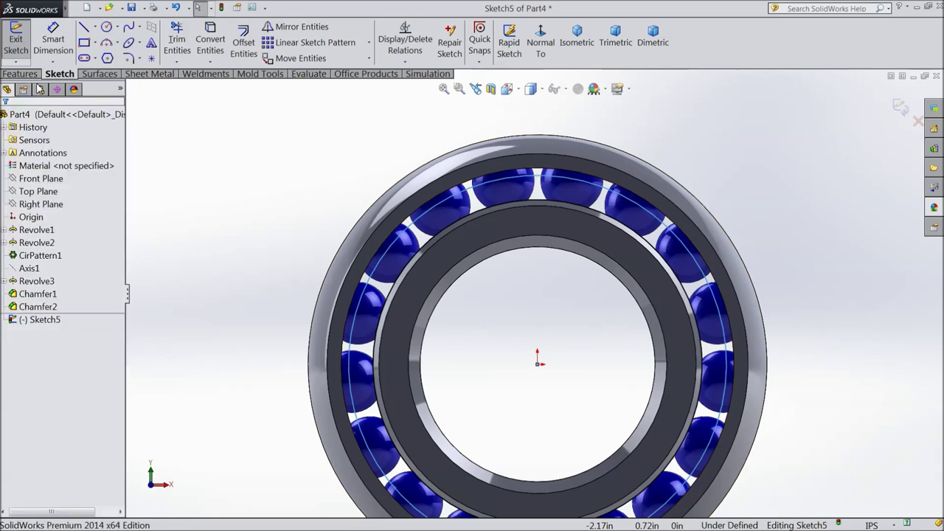
Dimension the circle's offset from the race edge to 0.01563in.
click(53, 41)
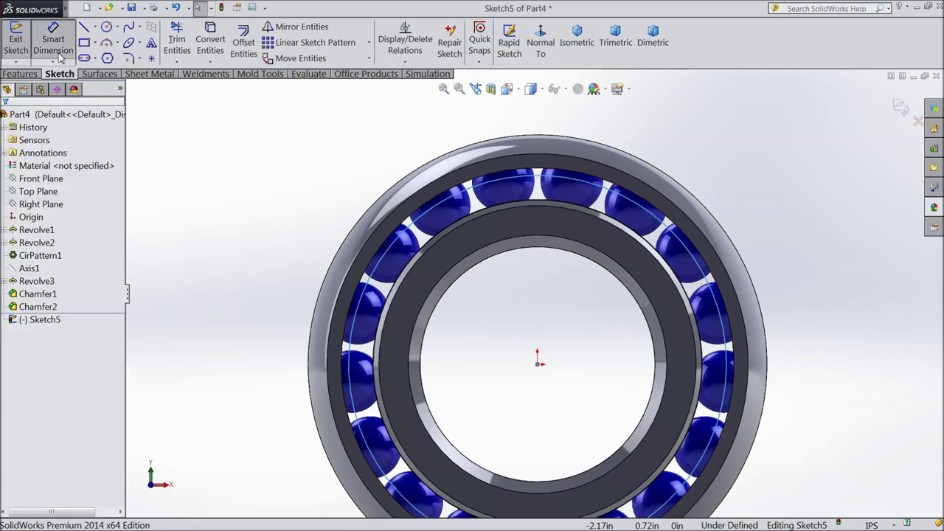
click(345, 355)
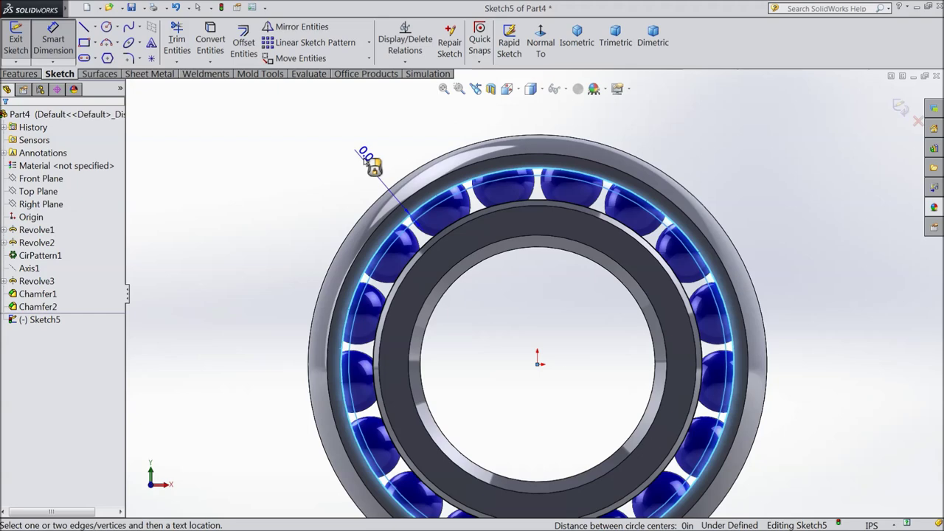
click(358, 140)
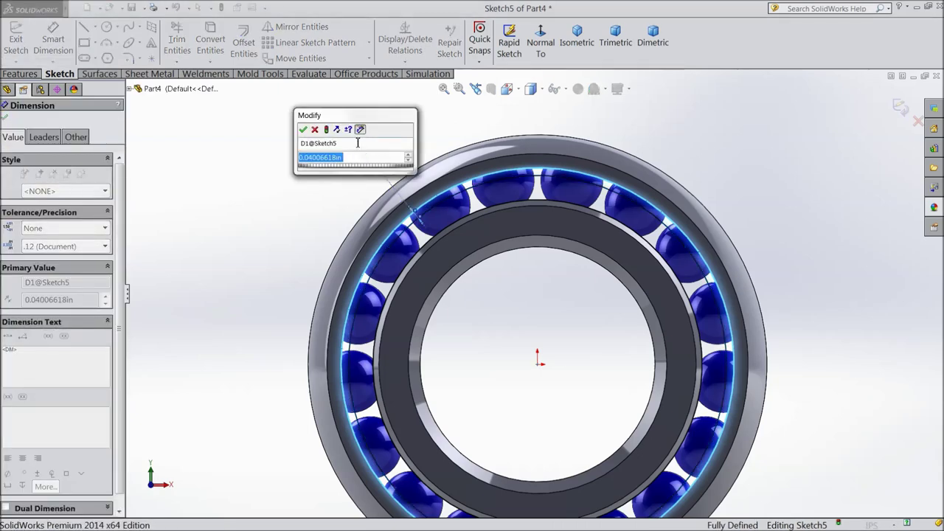
text(0)
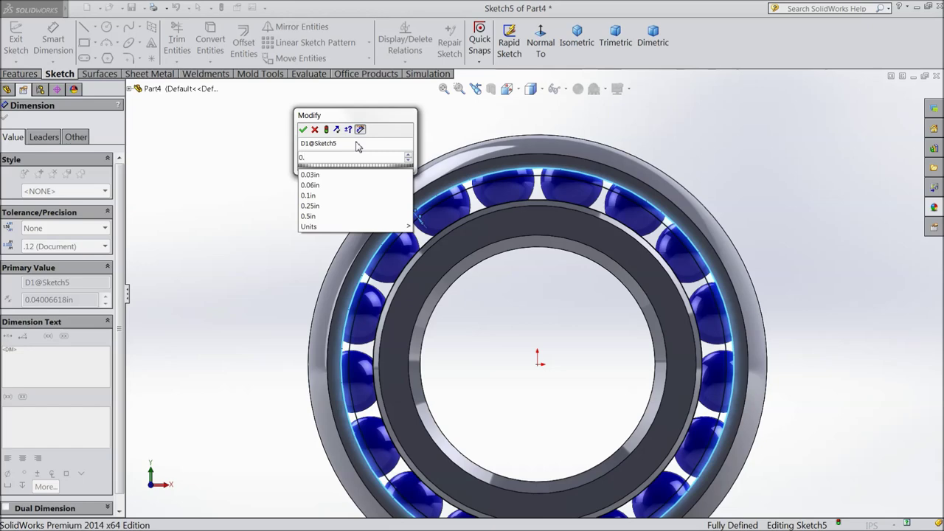
text(.1563)
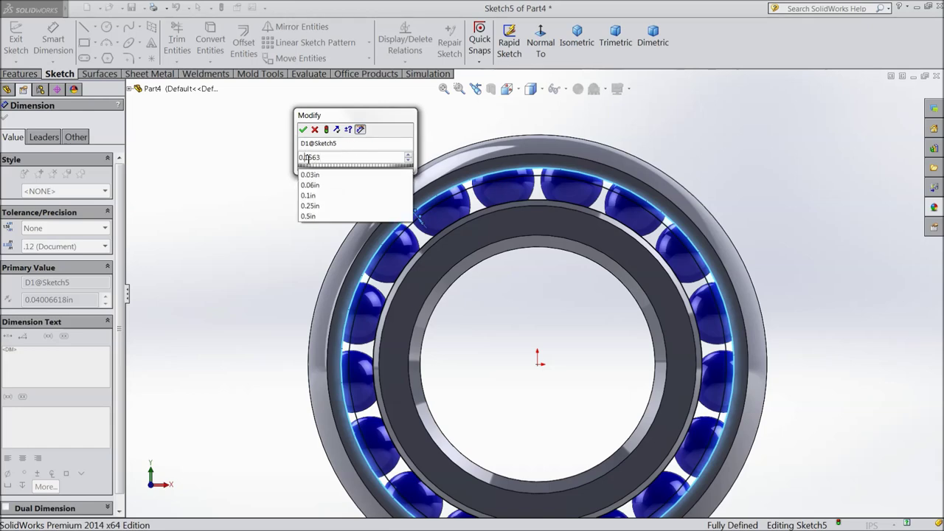
text(0)
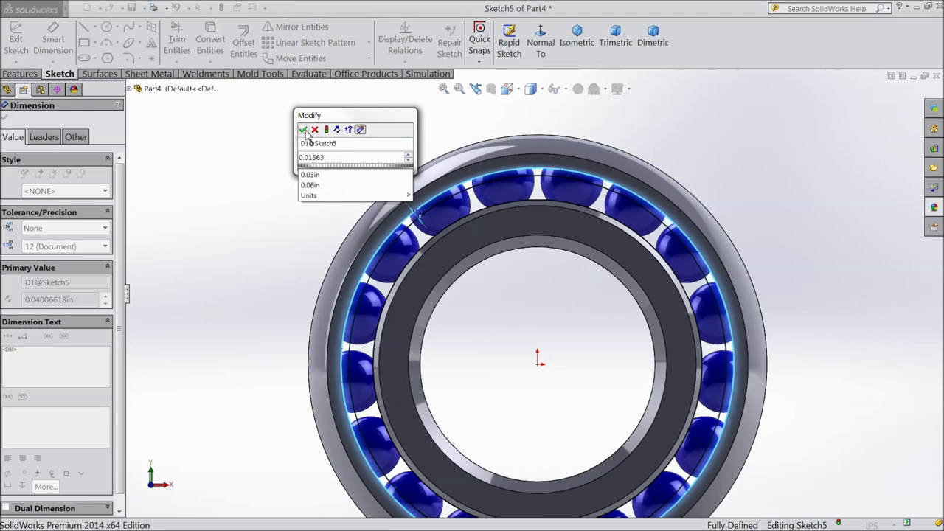
click(303, 130)
Close dimensioning with D1 at 0.01563in and return to the Features commands.
scroll(391, 222, down, 4)
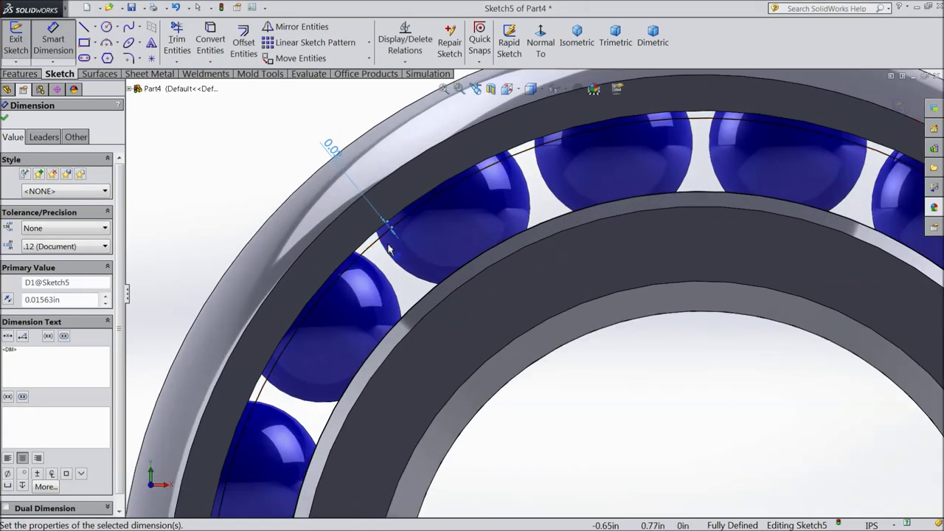
scroll(398, 262, up, 6)
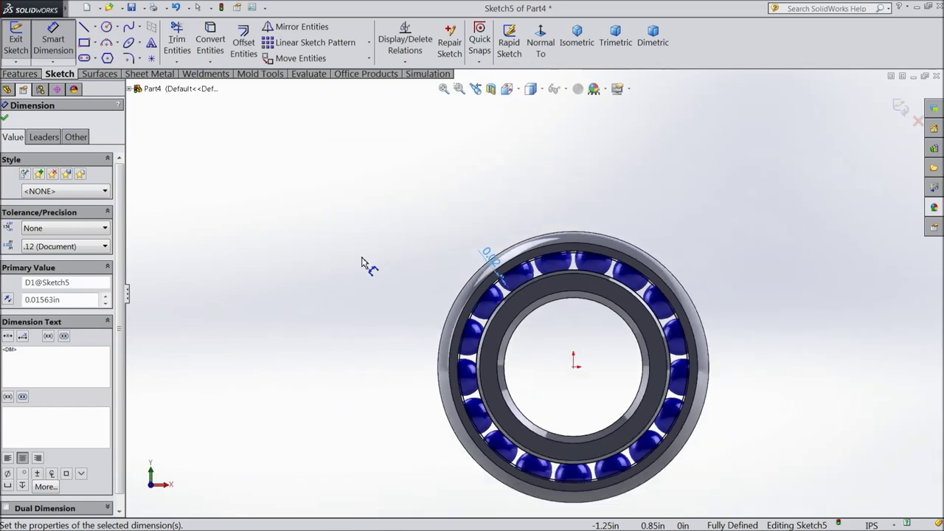
scroll(582, 434, down, 5)
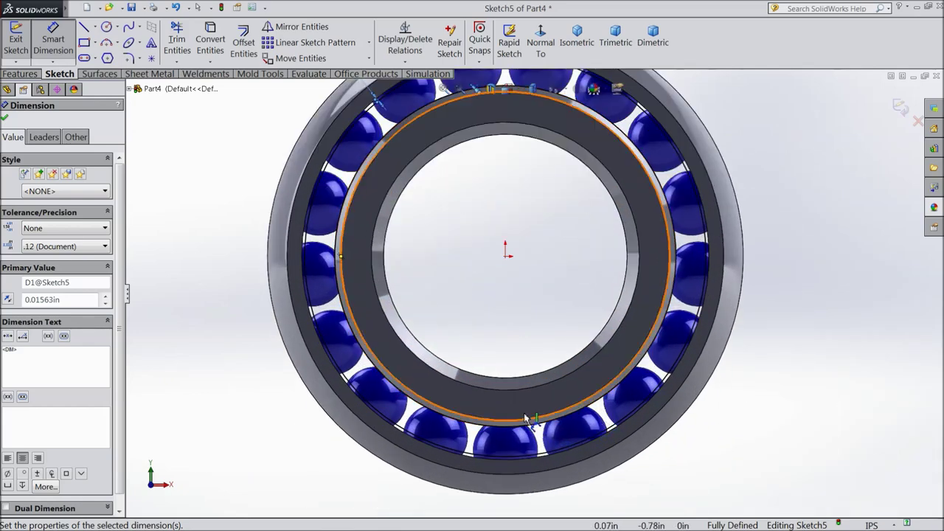
scroll(506, 280, up, 4)
scroll(479, 203, down, 4)
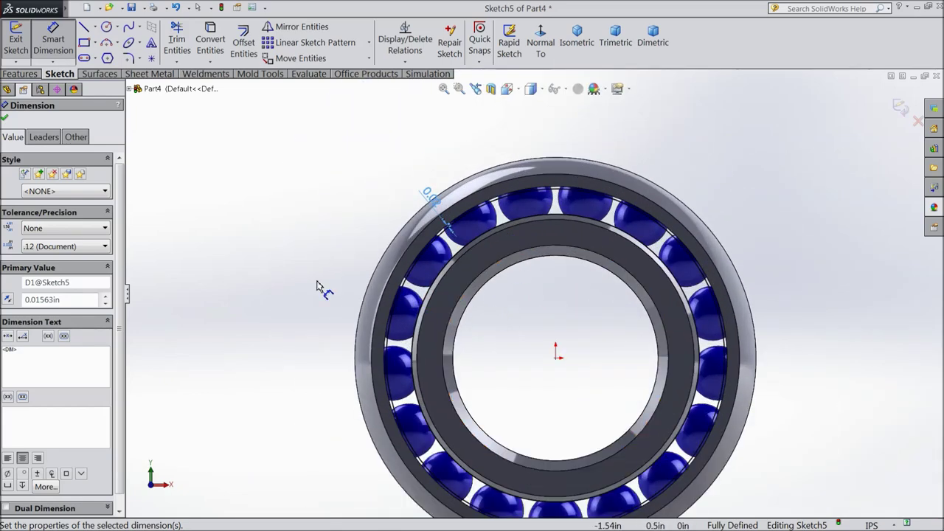
click(4, 119)
click(23, 74)
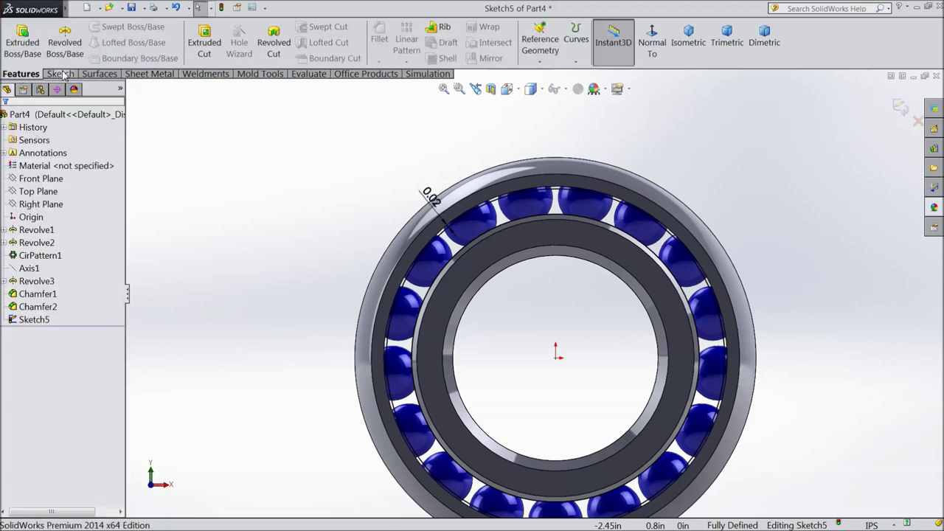
Extrude Sketch5 0.03125in blind in the reversed direction as Boss-Extrude1.
click(24, 54)
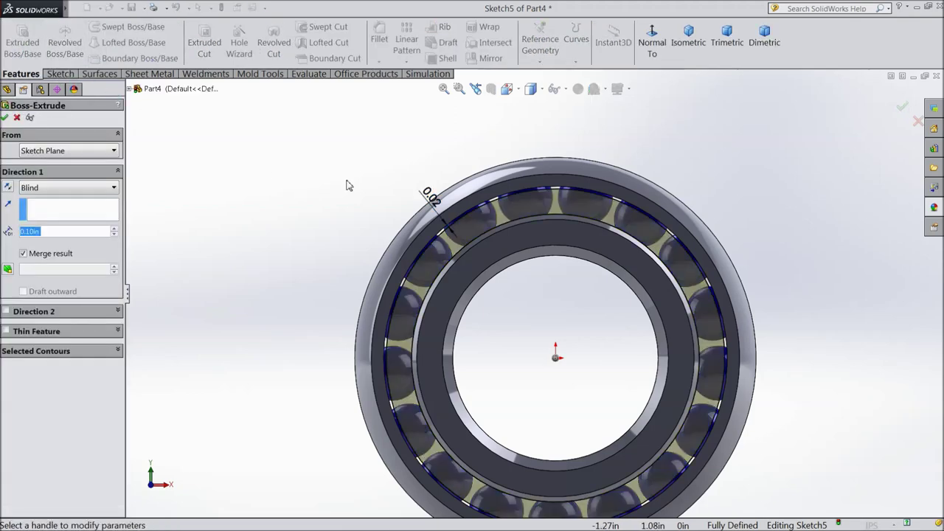
scroll(603, 261, down, 5)
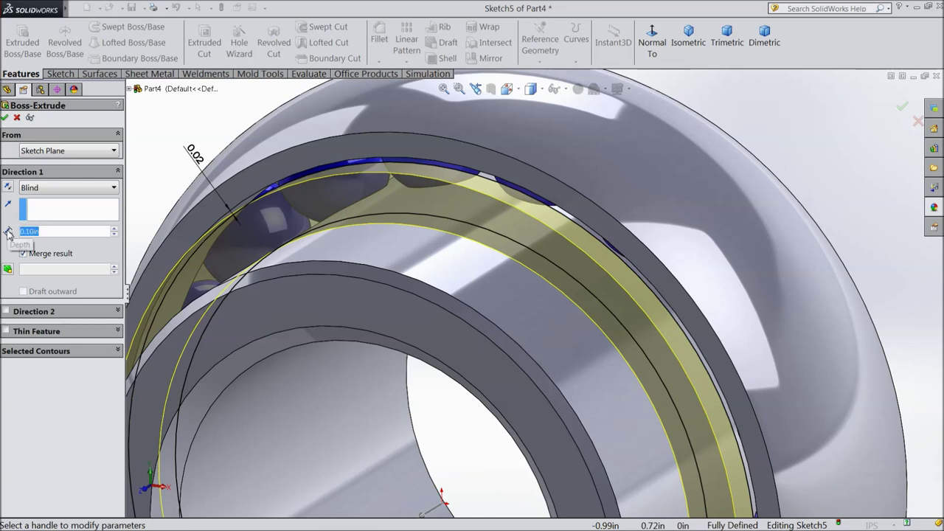
text(0)
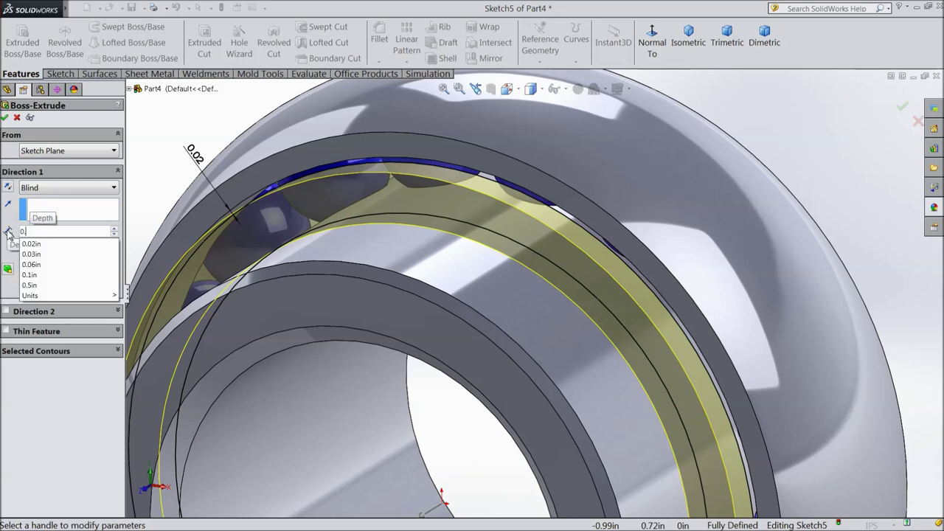
text(.3125)
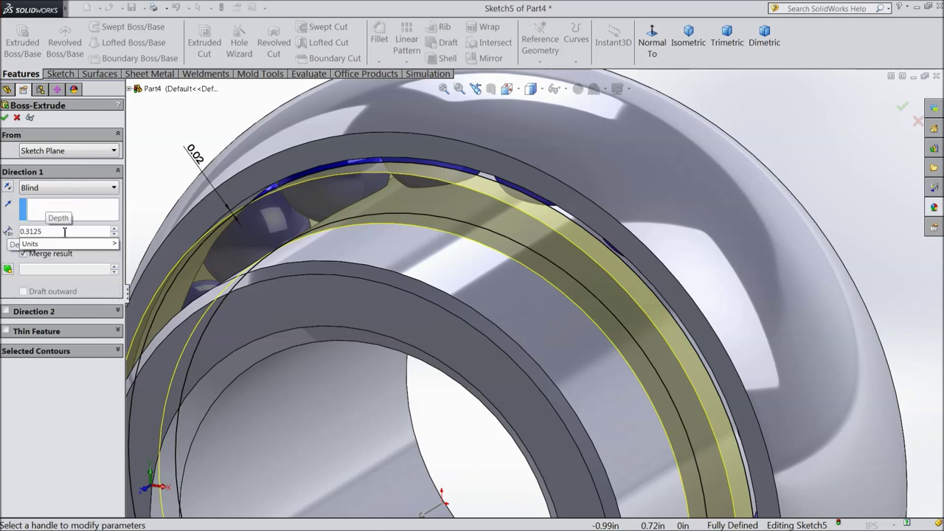
key(Return)
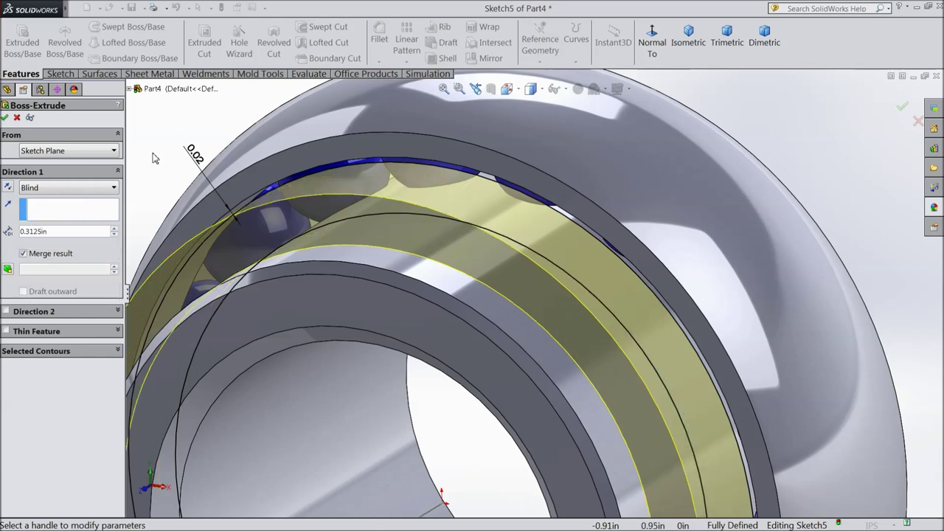
click(28, 232)
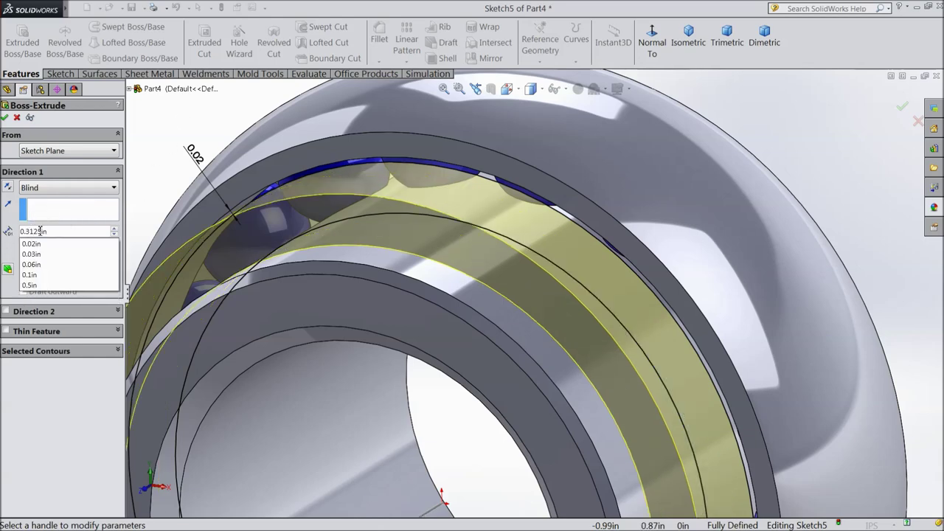
text(0)
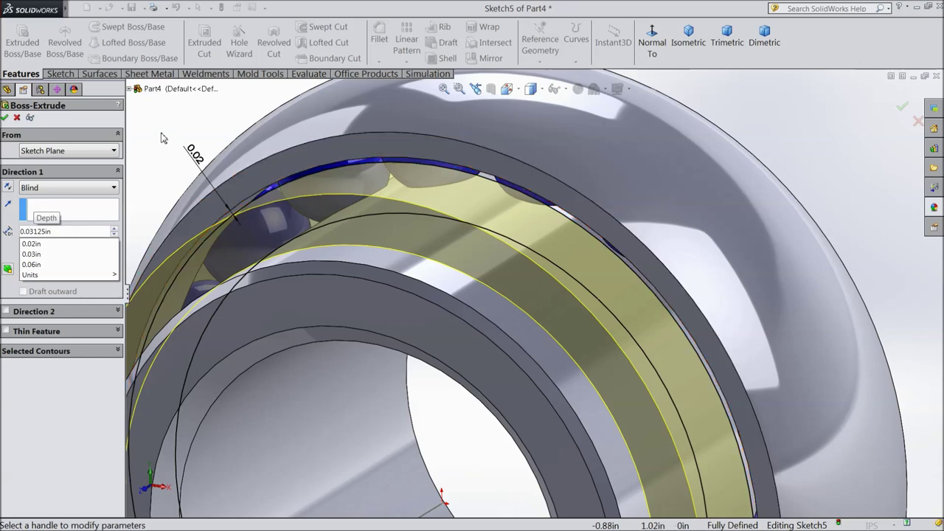
key(Return)
click(6, 189)
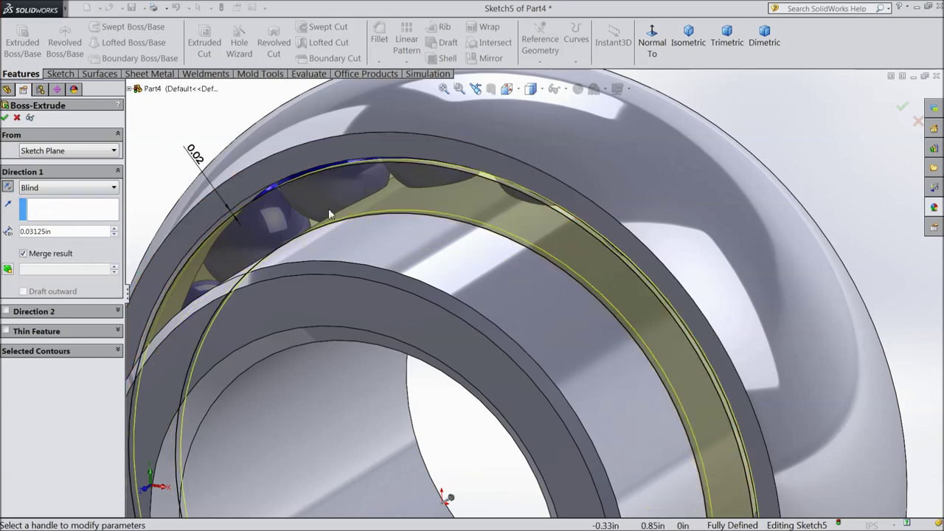
click(5, 119)
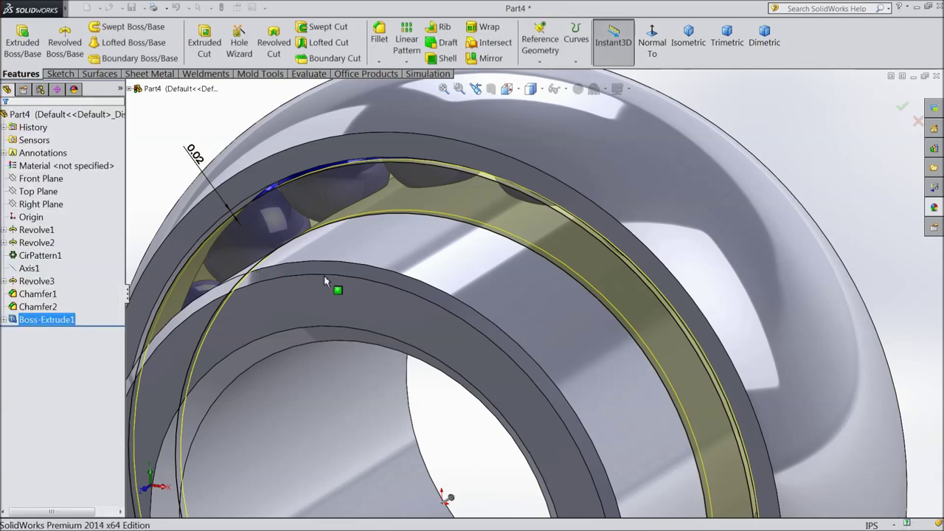
Colour Boss-Extrude1 bright green (RGB 45, 255, 190).
click(577, 92)
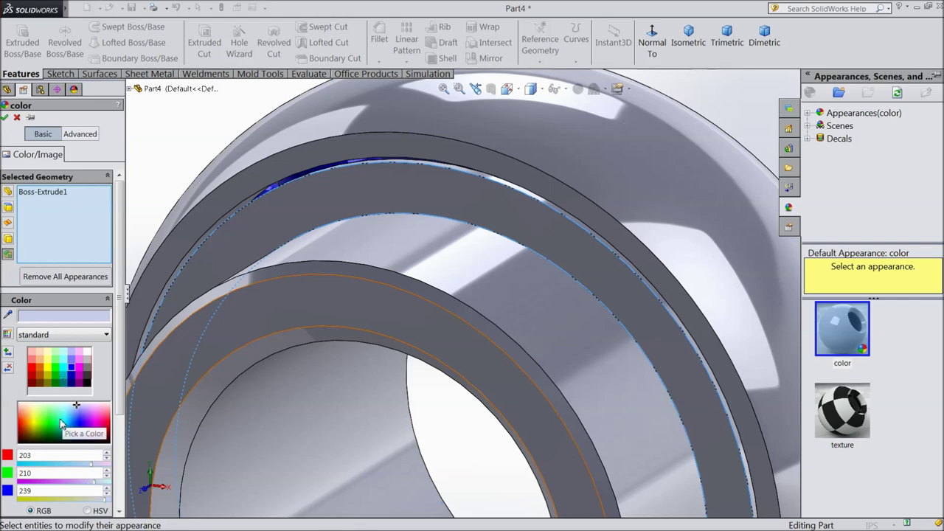
click(60, 420)
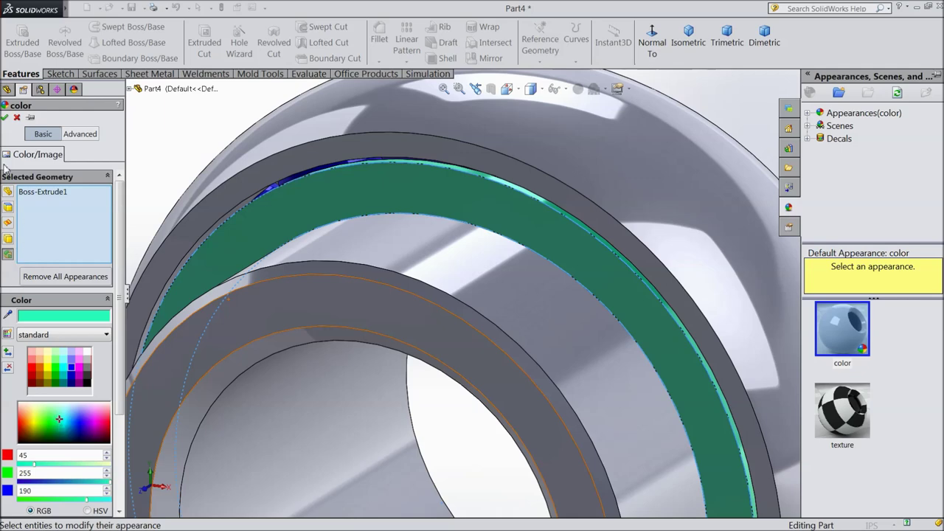
click(5, 118)
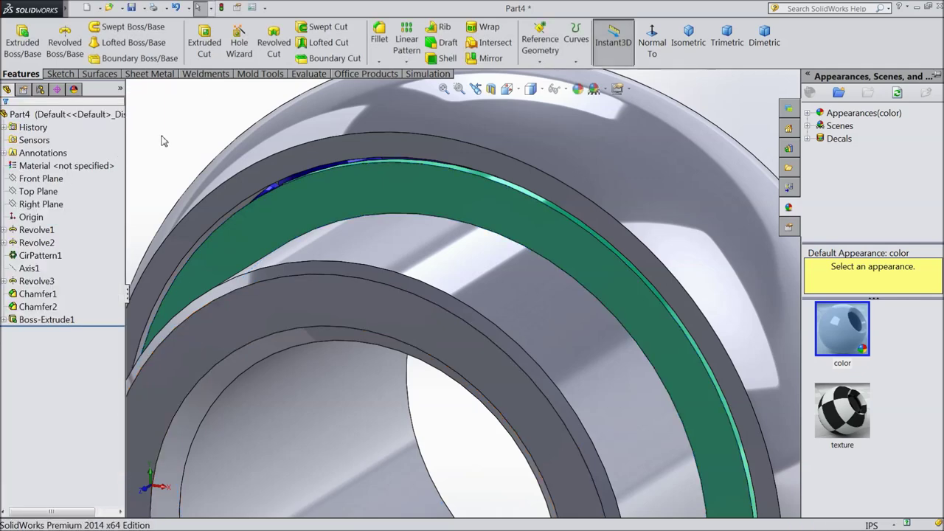
key(f)
click(424, 247)
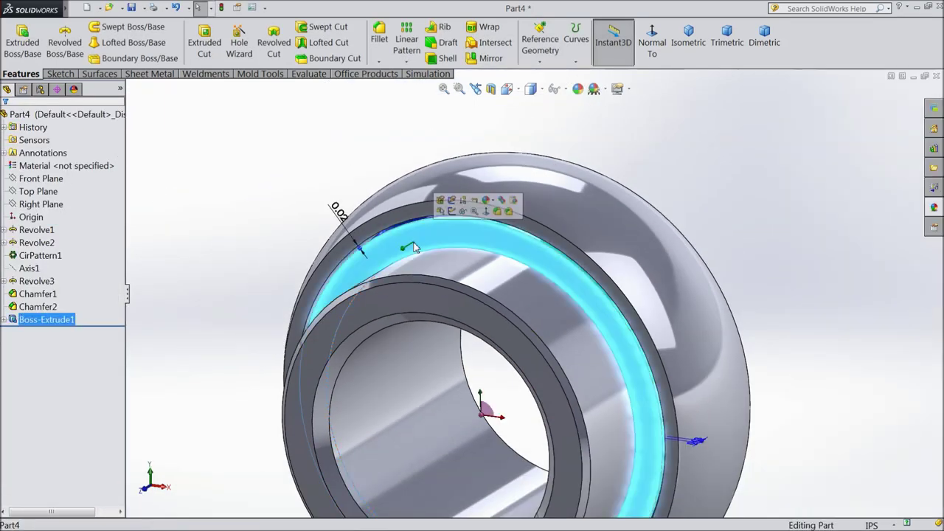
Start a sketch on the green ring face and convert its inner edge.
click(451, 211)
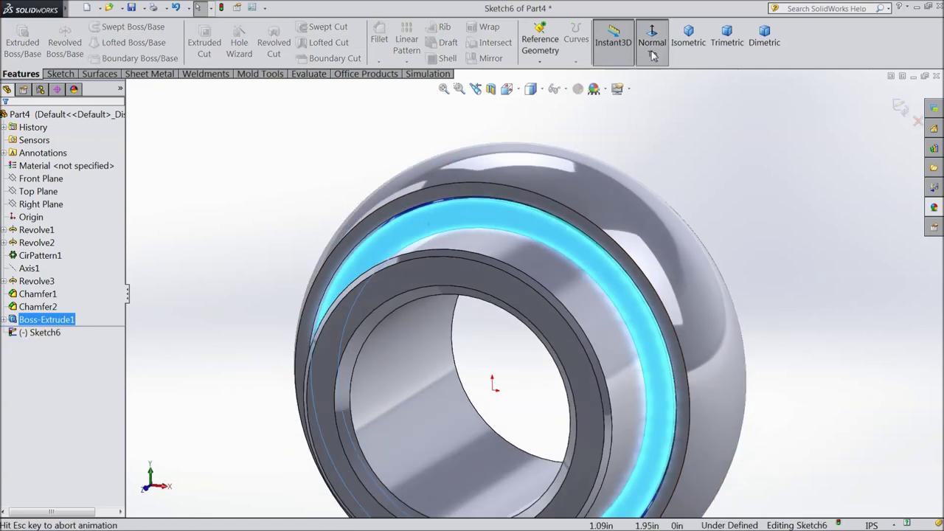
scroll(472, 201, down, 5)
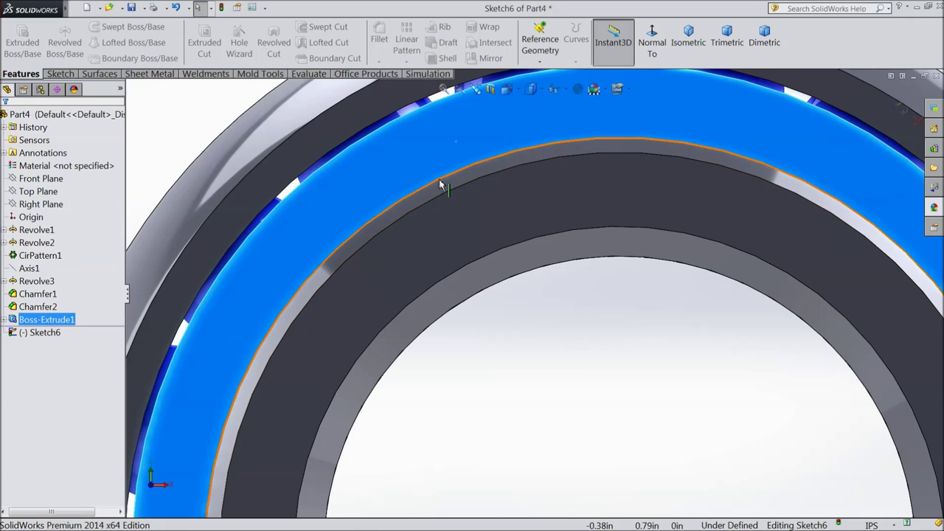
click(444, 185)
click(445, 186)
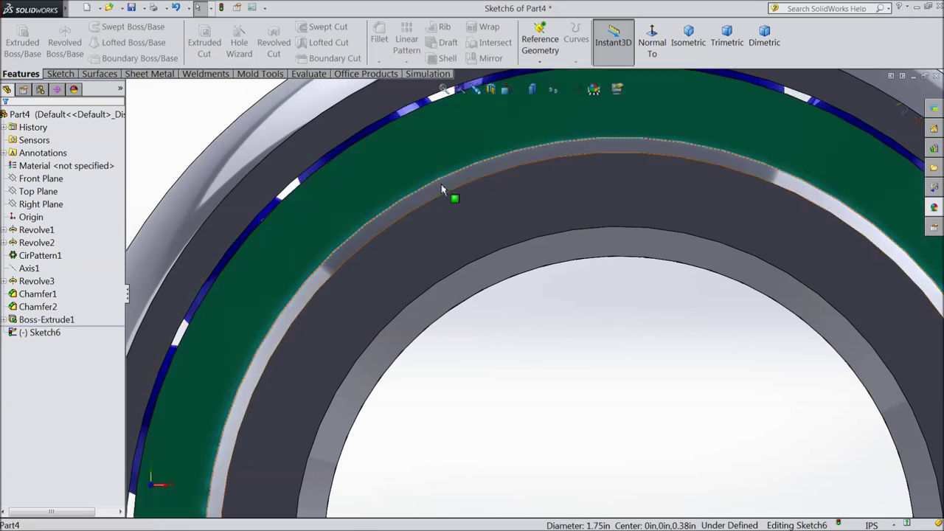
click(70, 76)
click(212, 41)
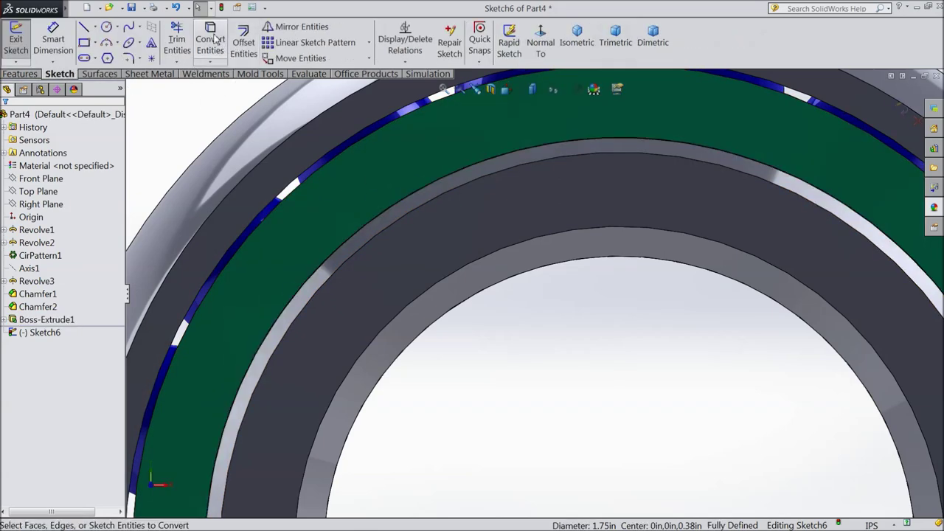
Draw an origin-centred circle and dimension its gap from the edge circle to 0.017in.
click(107, 27)
scroll(533, 302, up, 5)
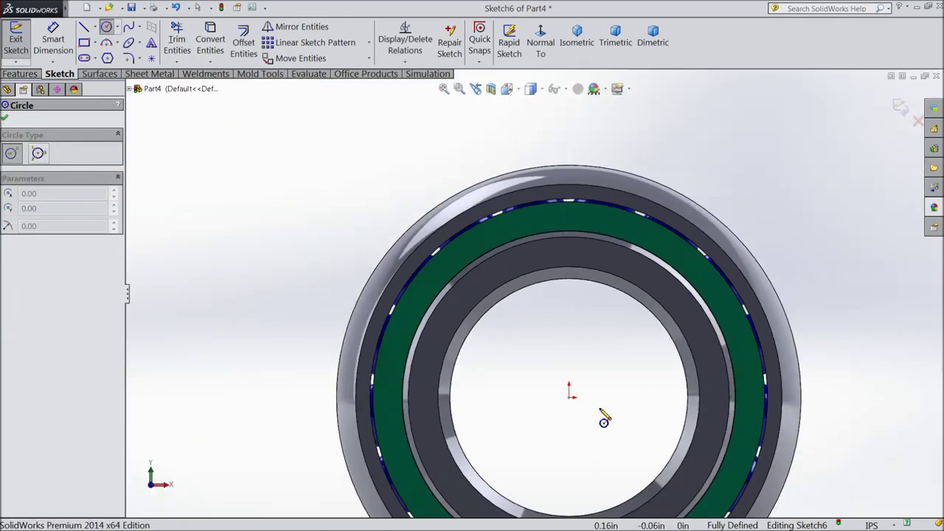
scroll(474, 273, up, 5)
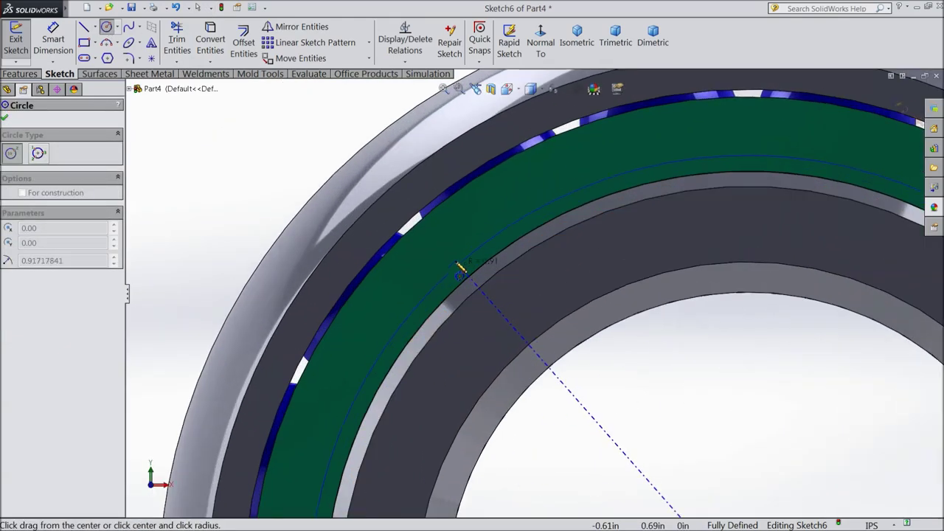
click(458, 262)
click(53, 41)
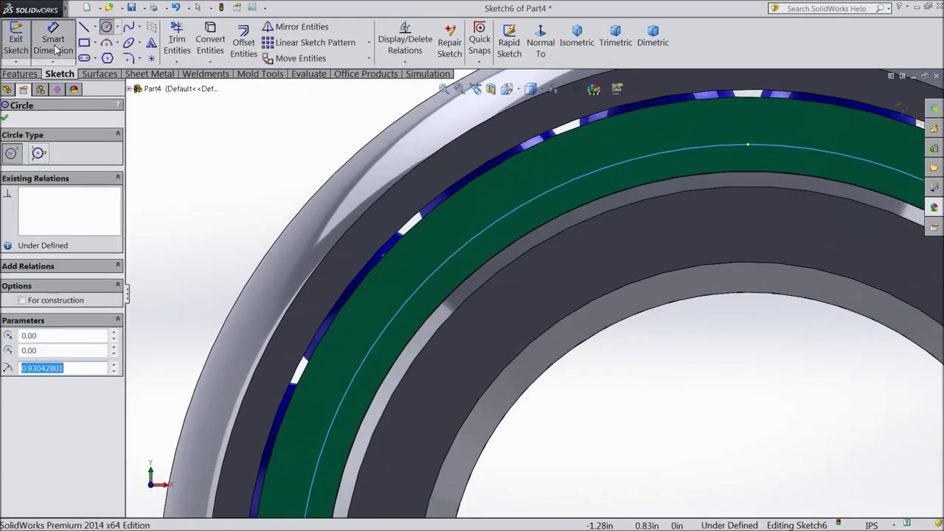
click(435, 315)
click(425, 310)
click(586, 435)
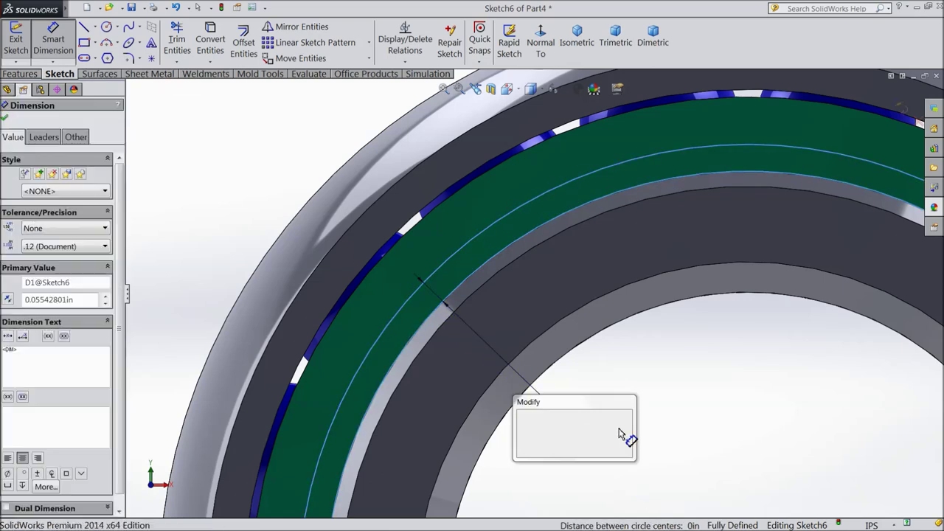
text(0.017)
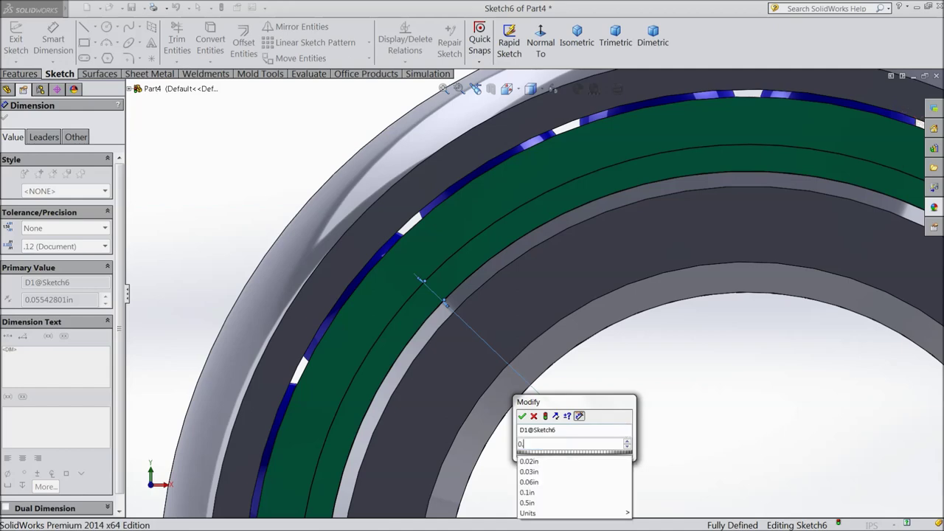
click(523, 417)
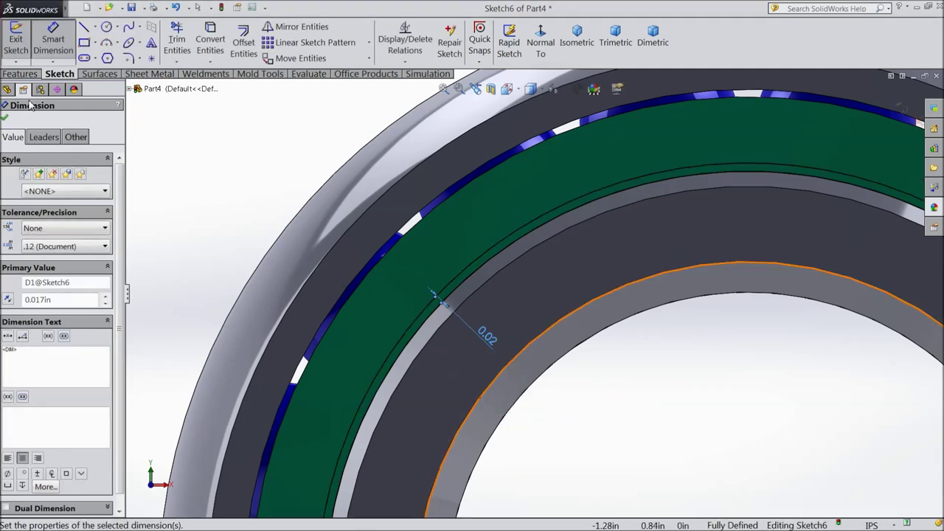
click(19, 74)
click(22, 42)
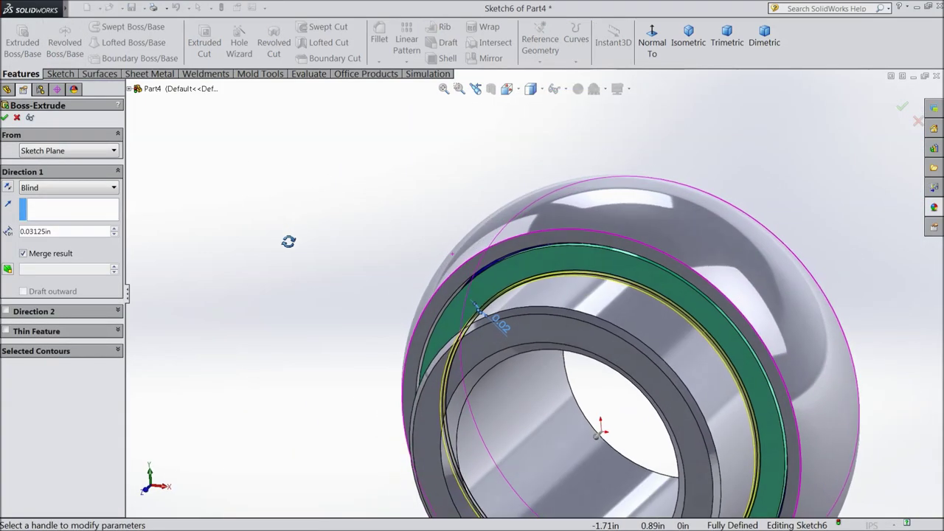
Extrude Sketch6 0.025in blind as Boss-Extrude2.
scroll(590, 309, down, 6)
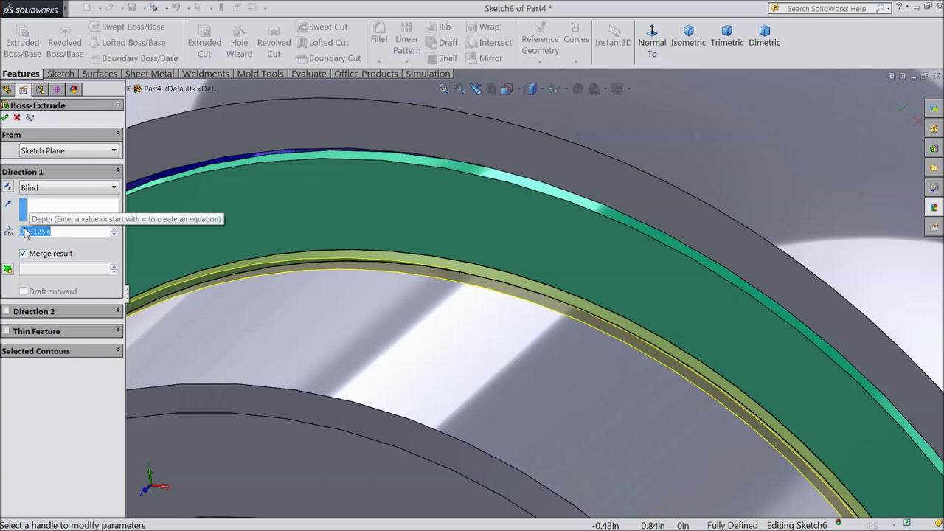
text(0.025)
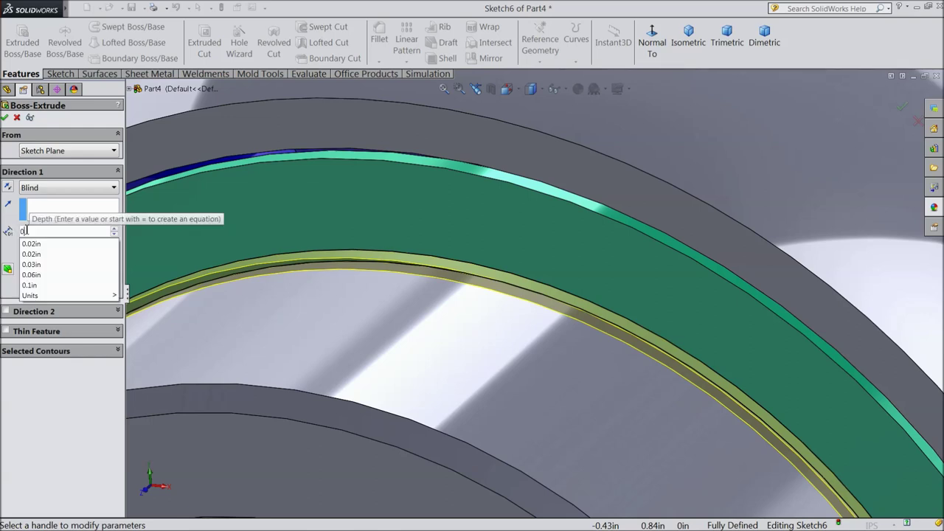
click(69, 427)
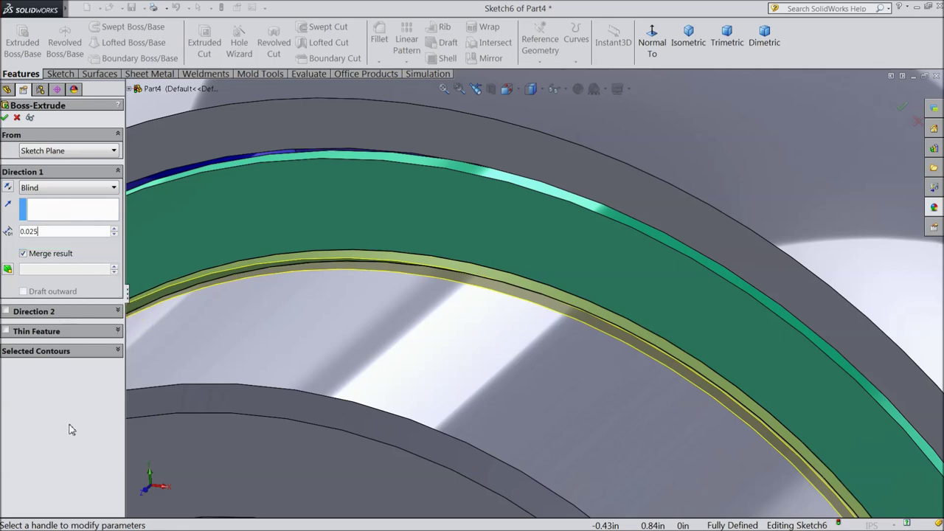
scroll(409, 396, up, 4)
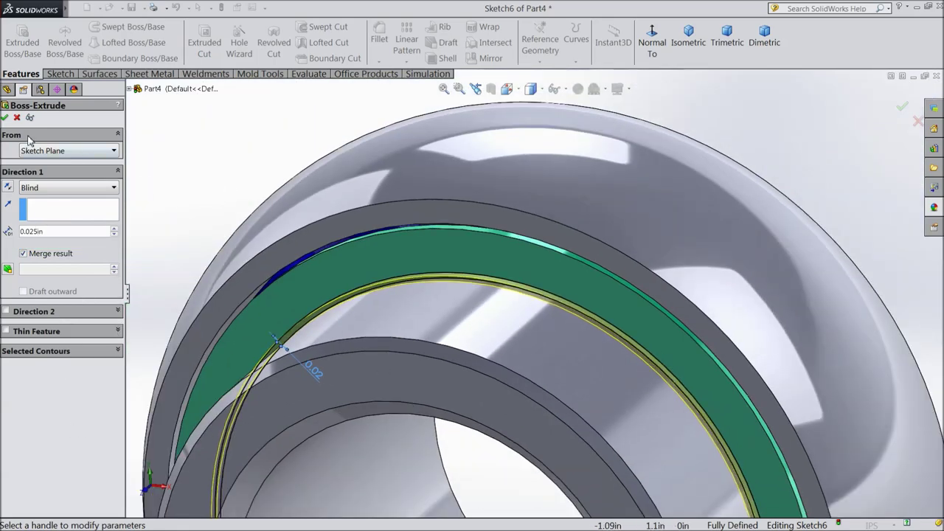
click(4, 118)
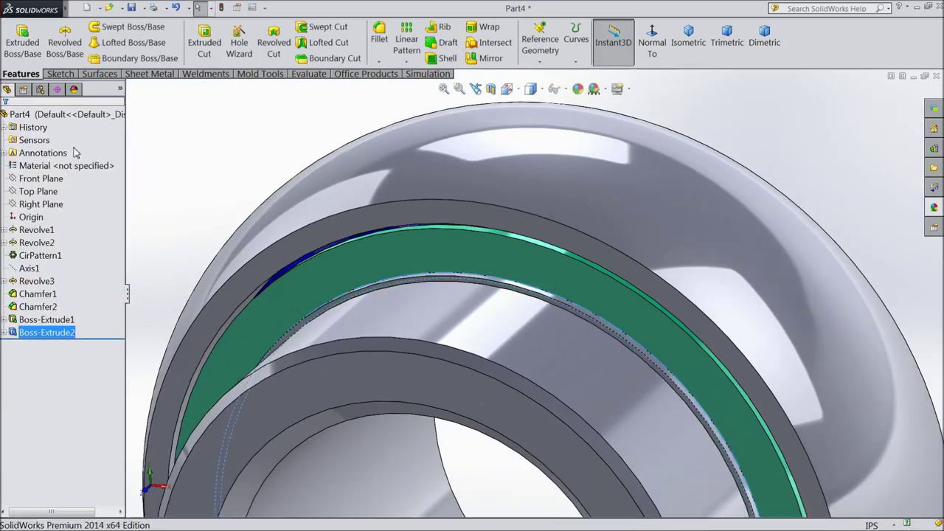
click(577, 88)
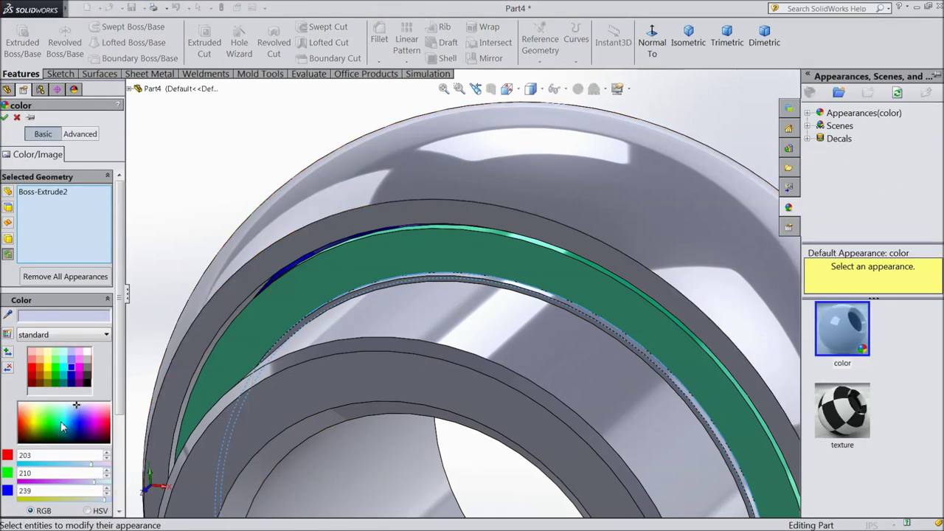
click(60, 426)
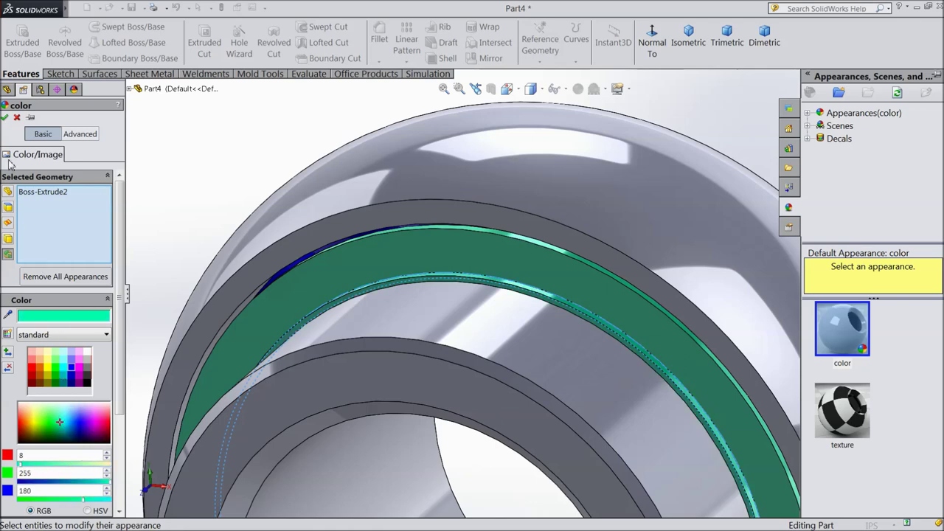
click(5, 118)
scroll(258, 232, up, 5)
middle_drag(257, 232, 217, 247)
scroll(529, 381, down, 4)
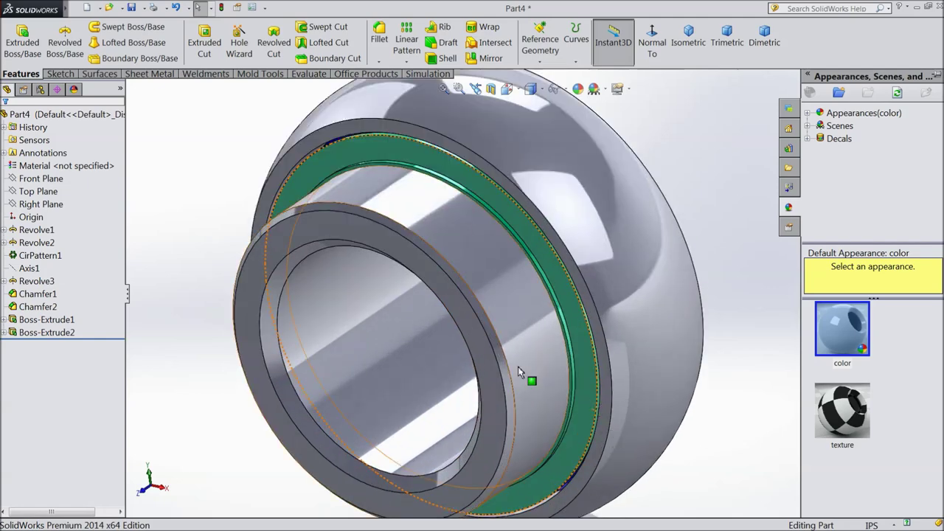
click(41, 179)
middle_drag(243, 288, 218, 231)
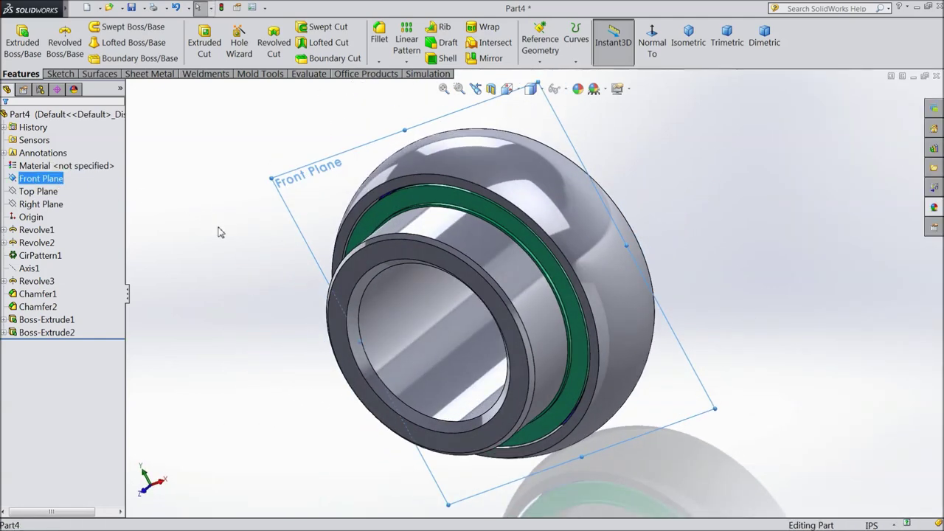
click(382, 51)
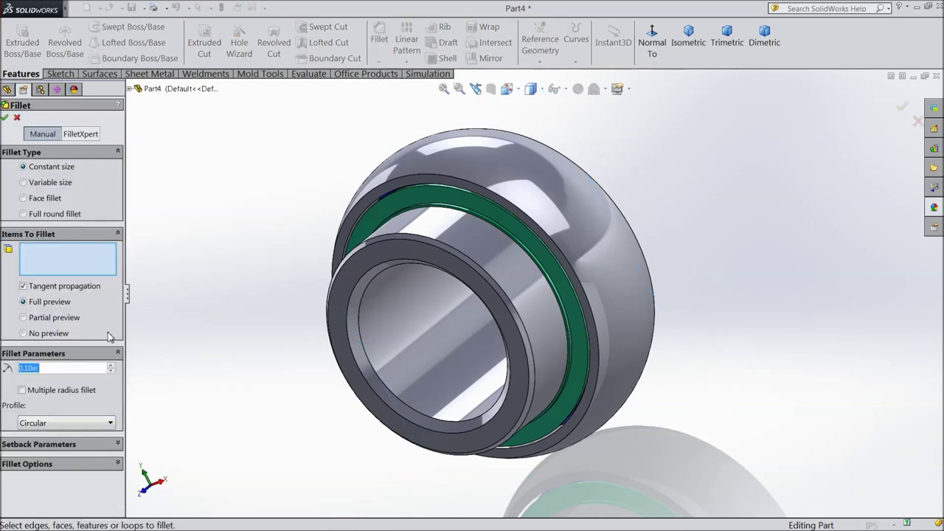
Fillet the seal ring's inner edge with a 0.01563in radius.
text(0)
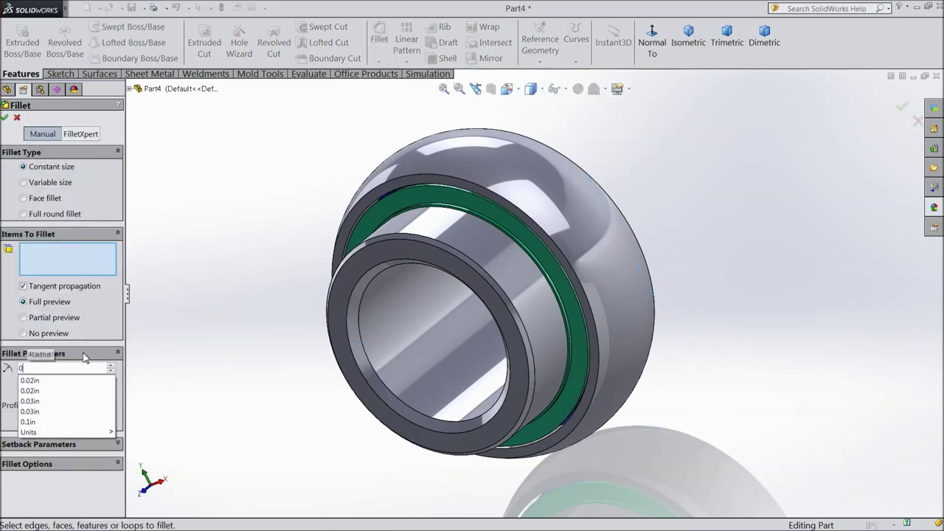
text(.01563)
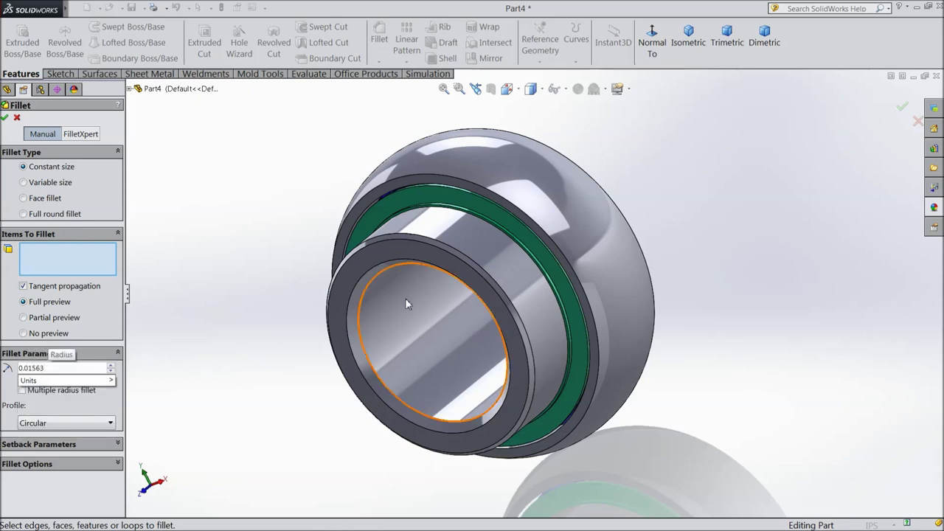
scroll(444, 271, down, 2)
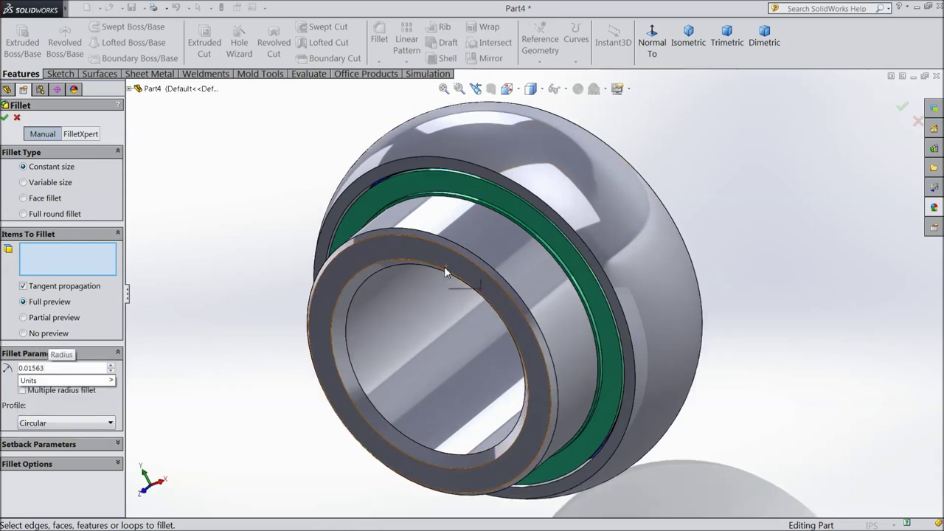
scroll(501, 223, down, 5)
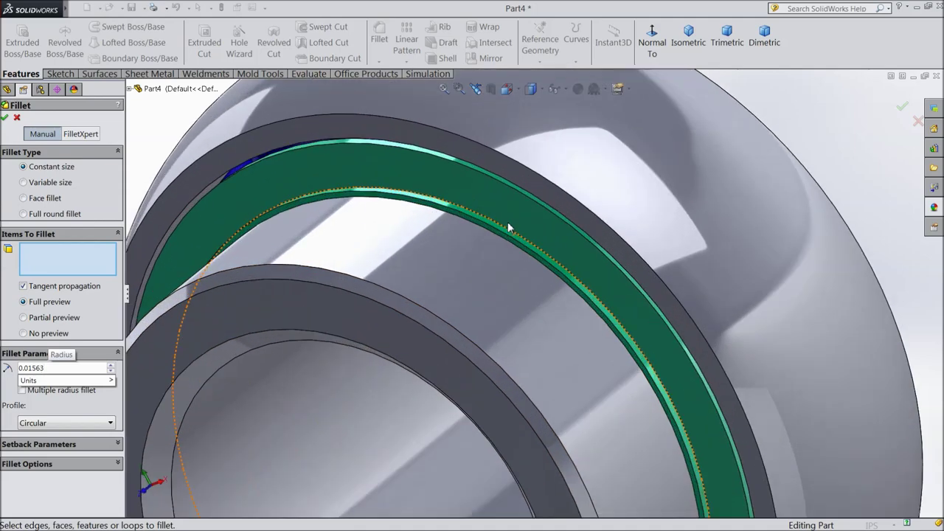
click(490, 231)
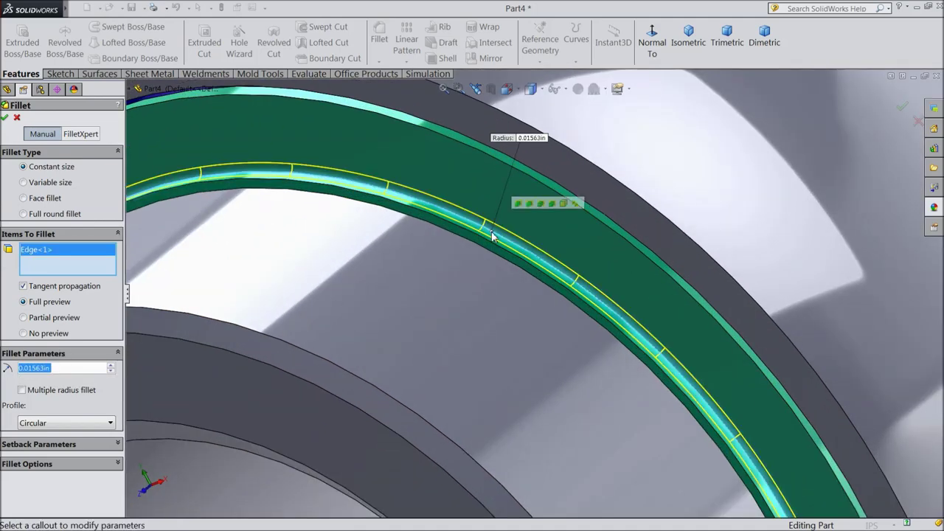
click(5, 119)
middle_drag(199, 232, 578, 115)
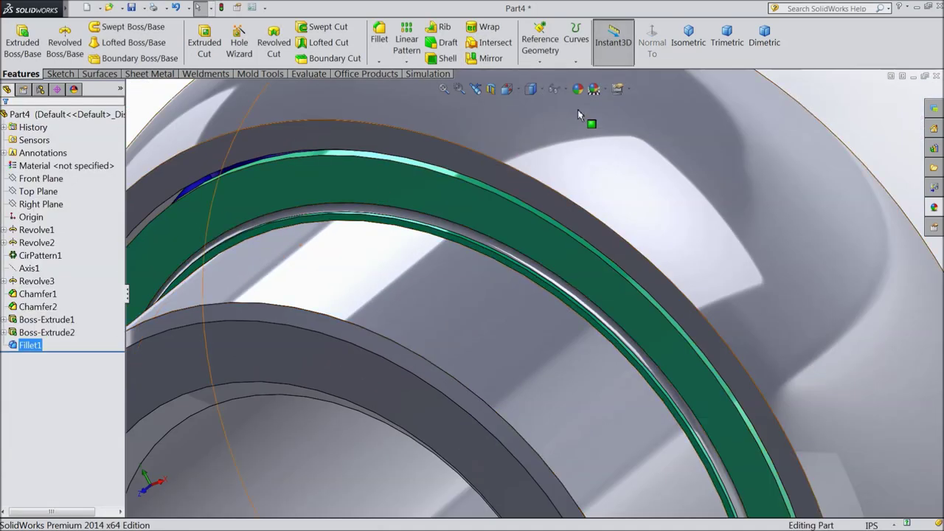
Colour Fillet1 green (RGB 0, 234, 147).
click(594, 89)
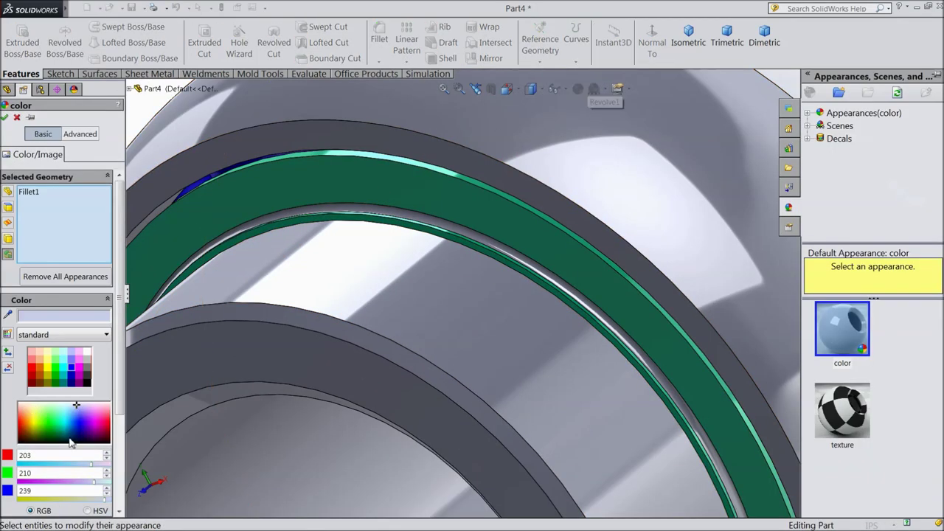
click(58, 424)
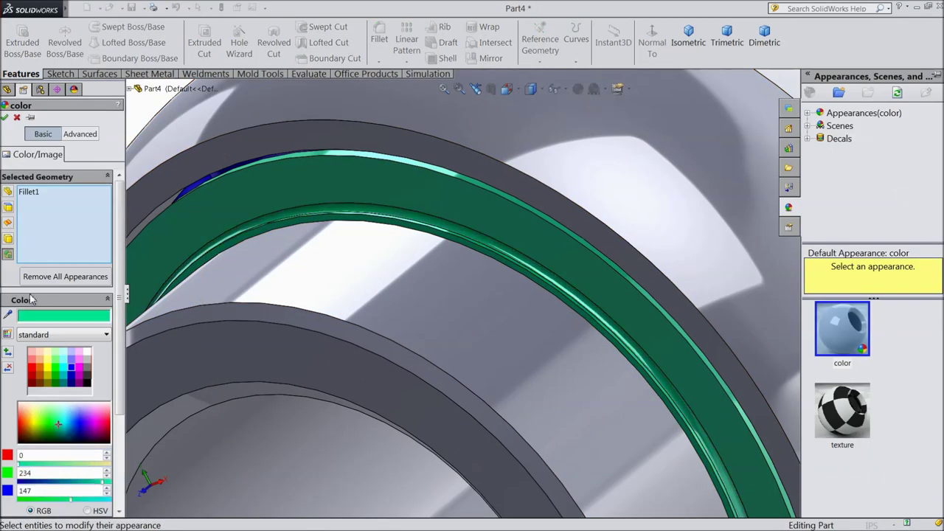
click(5, 118)
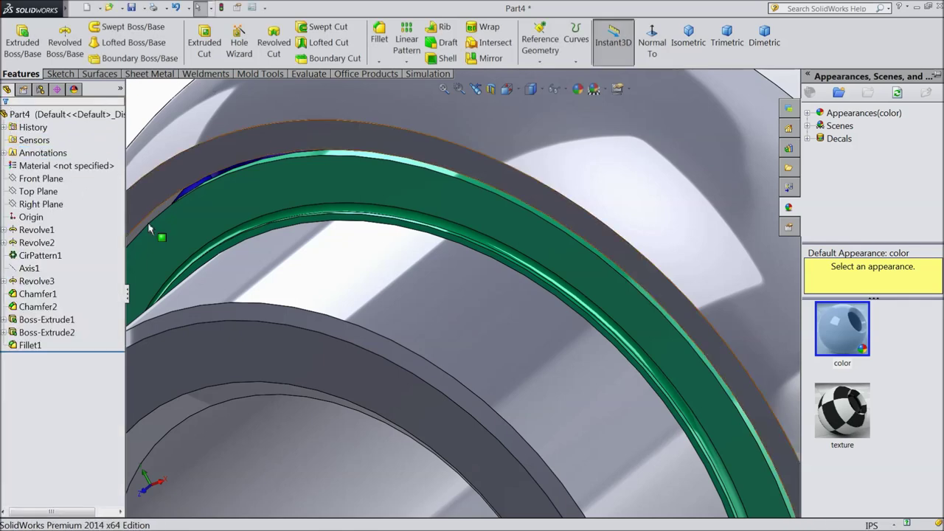
scroll(260, 299, up, 10)
scroll(673, 424, down, 5)
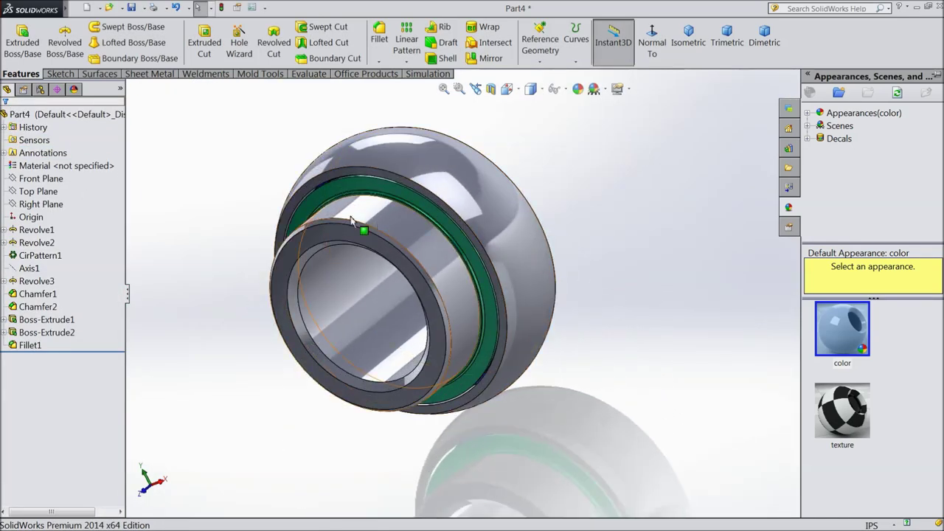
Mirror Fillet1, Boss-Extrude2 and Boss-Extrude1 about the Front Plane.
click(57, 179)
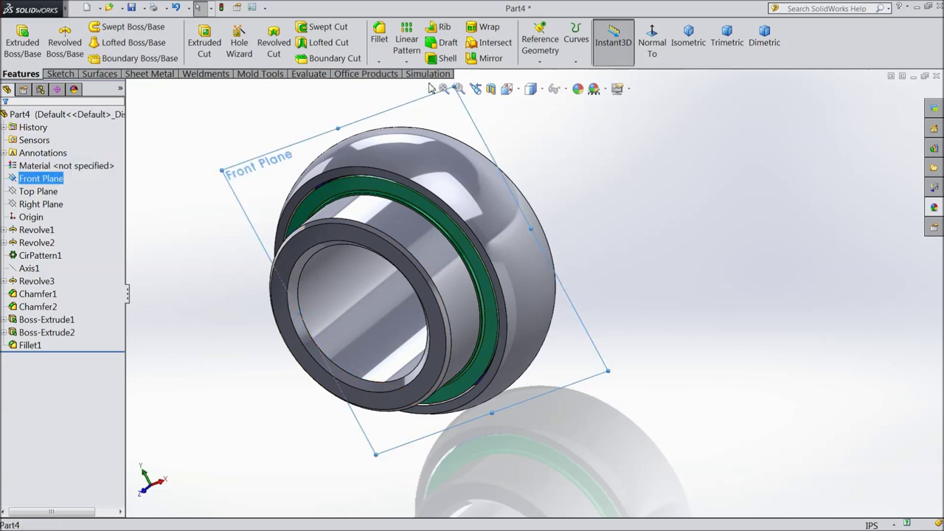
click(491, 59)
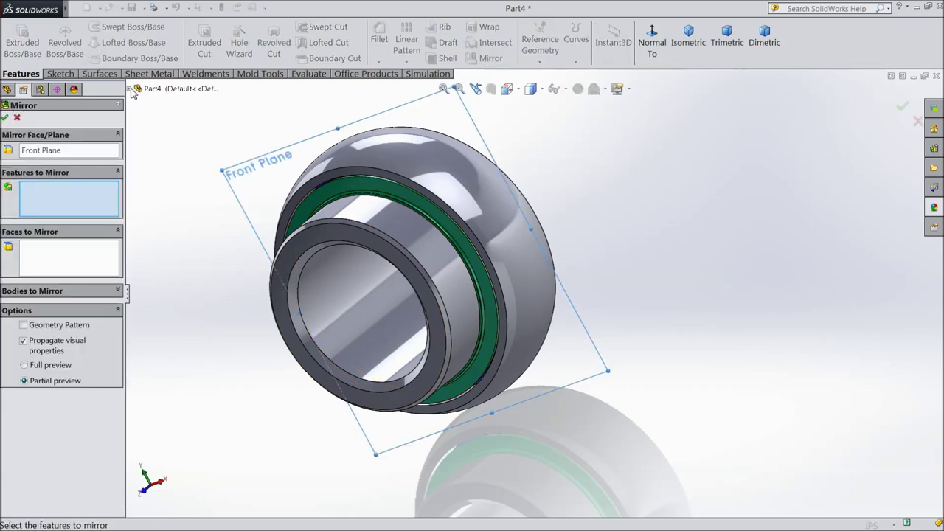
click(130, 90)
click(161, 320)
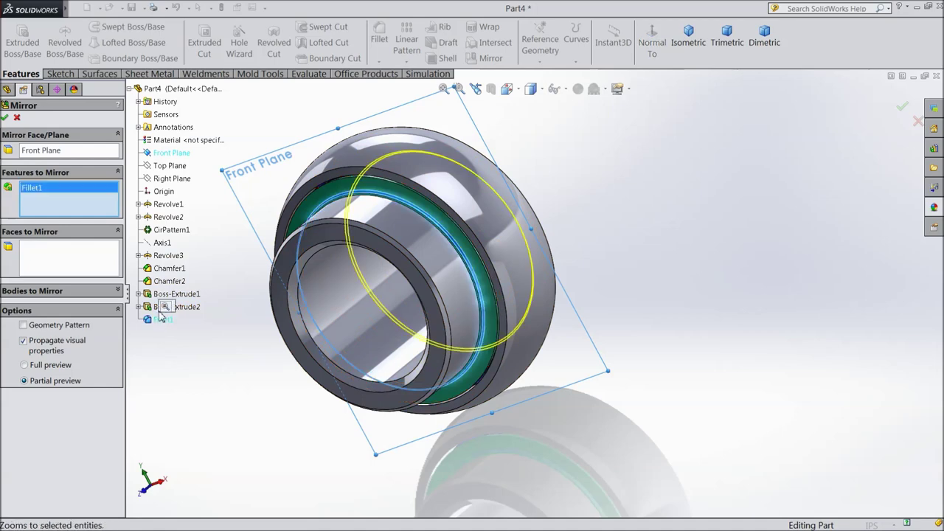
click(184, 312)
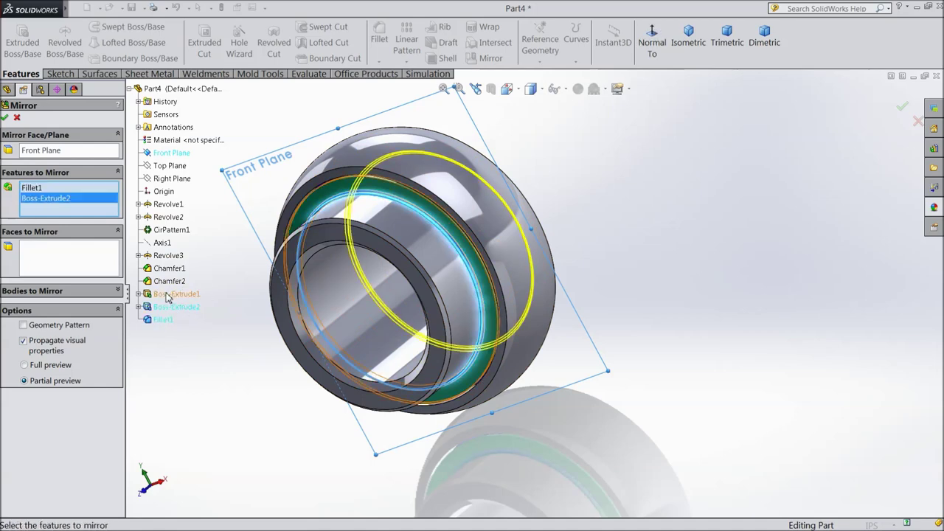
click(166, 296)
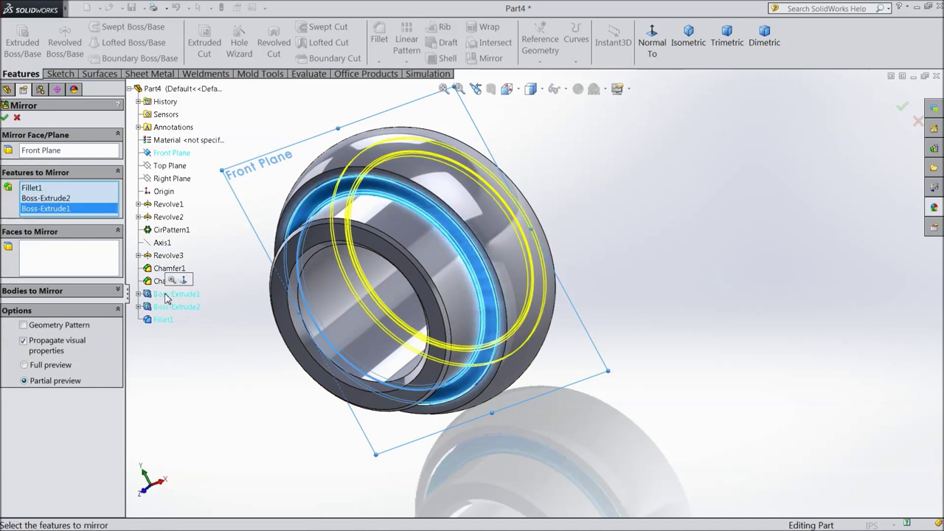
click(5, 118)
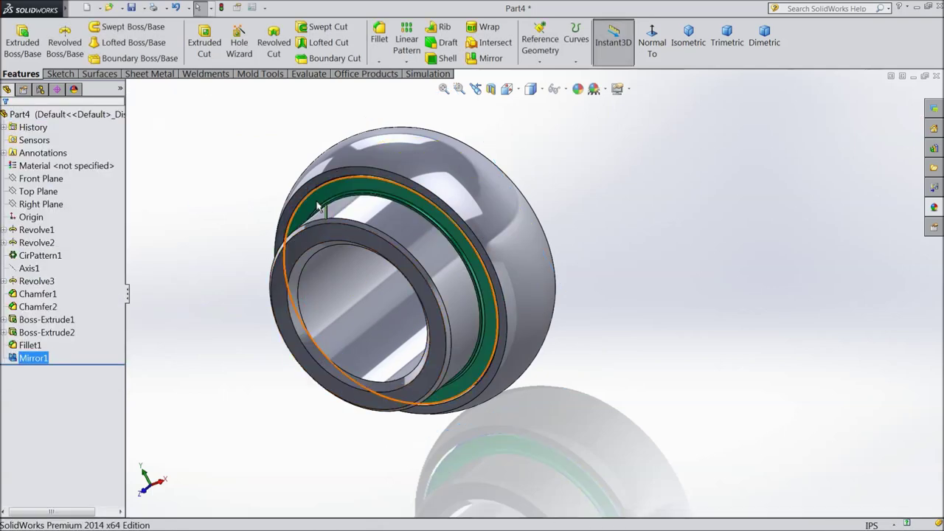
click(568, 220)
middle_drag(611, 207, 536, 257)
scroll(496, 274, down, 3)
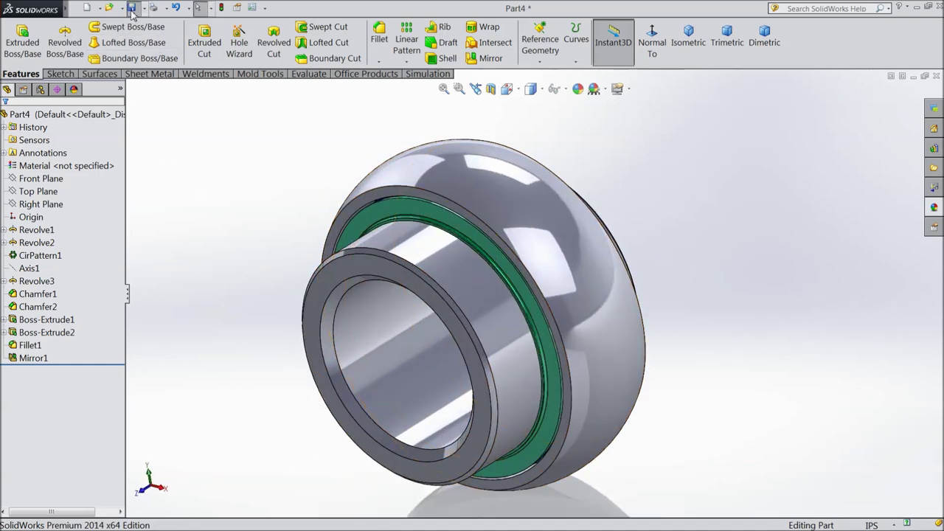
Save the part as 'Bearing' in the Pillow Block Bearing folder and look it over.
click(132, 7)
text(Bearing)
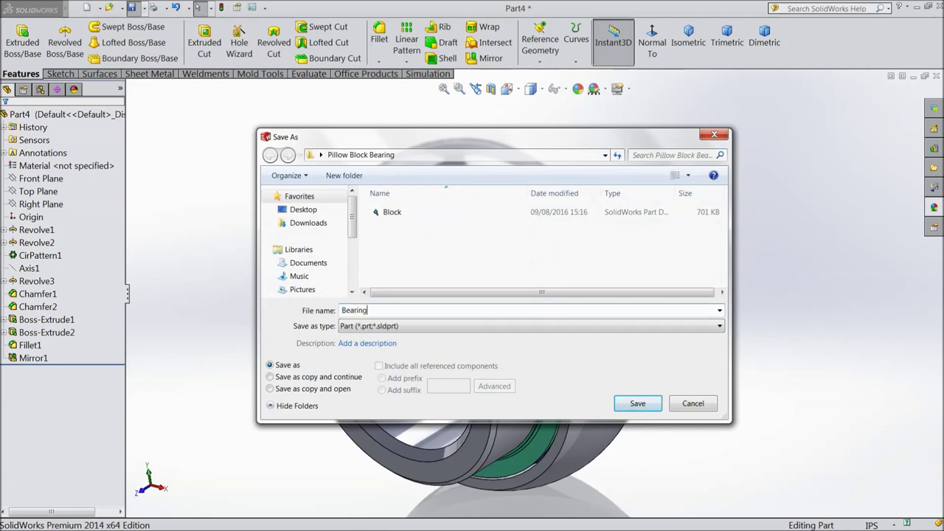
click(642, 407)
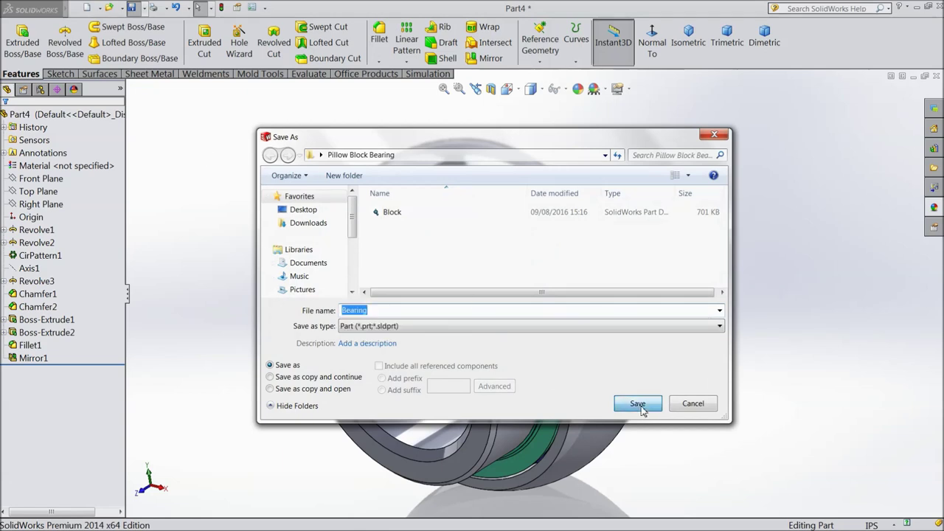
middle_drag(670, 300, 681, 284)
scroll(670, 284, up, 3)
scroll(659, 291, down, 3)
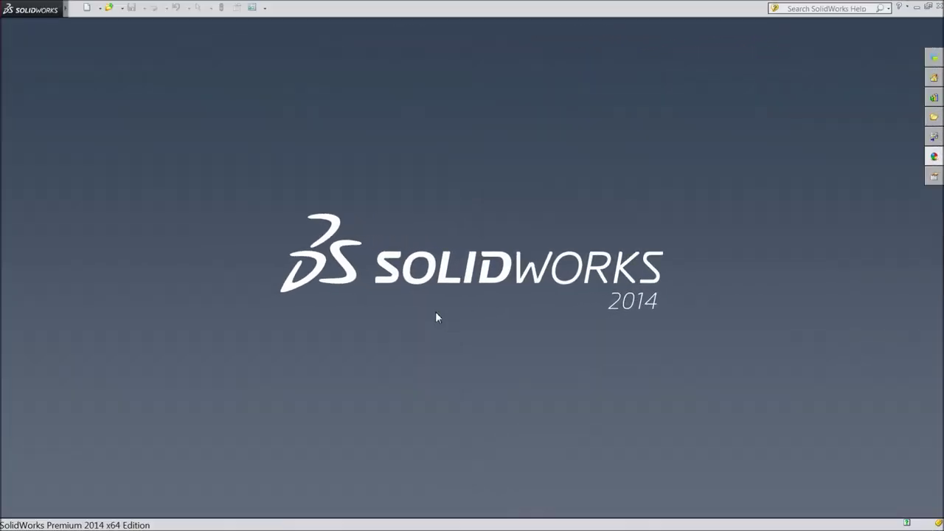
Create a new assembly and pick the Block part from the Pillow Block Bearing folder to insert.
click(88, 8)
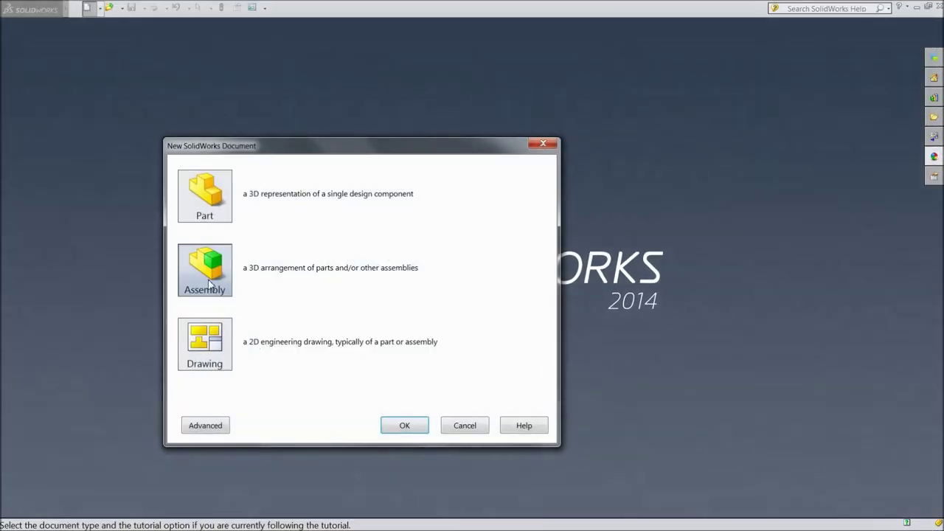
click(402, 425)
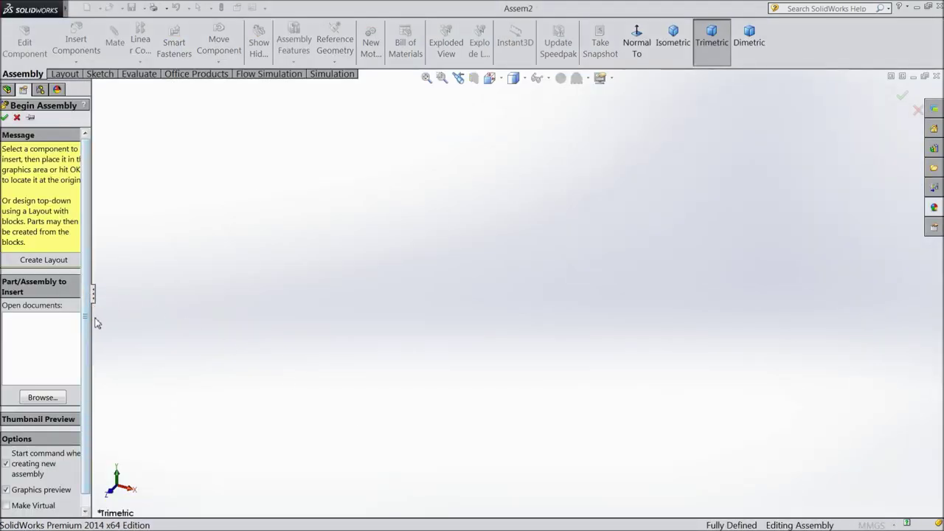
drag(93, 317, 122, 324)
click(66, 356)
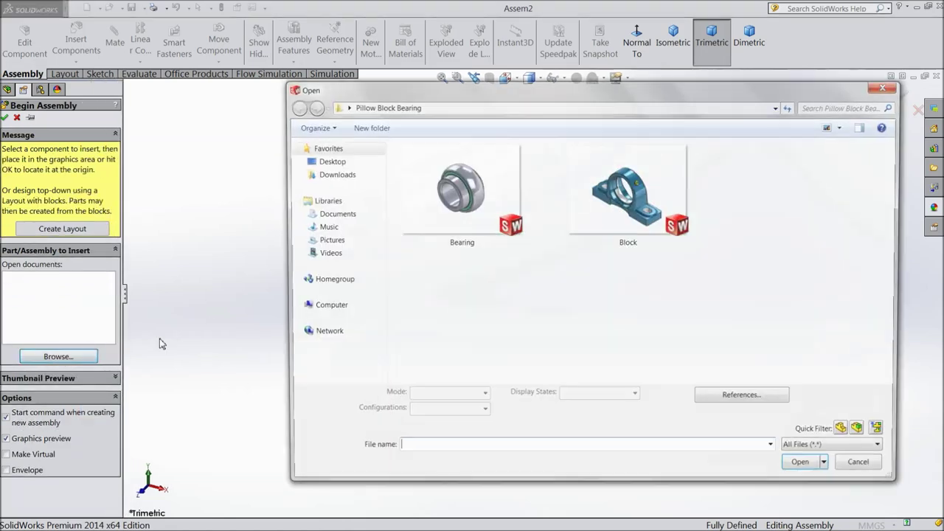
click(604, 225)
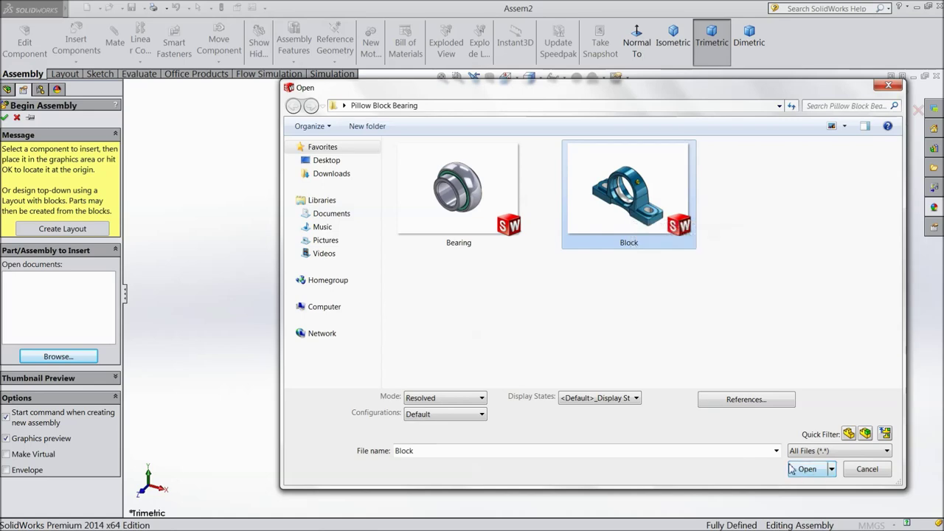
click(804, 469)
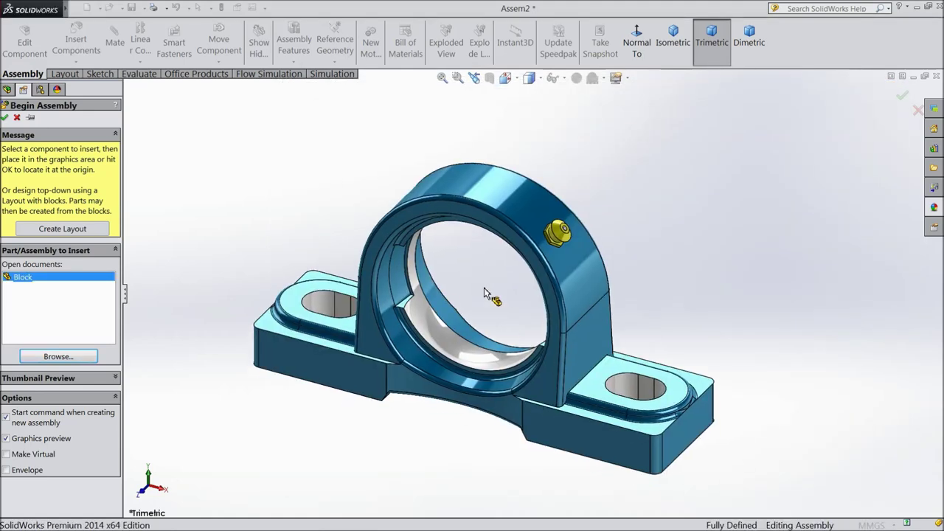
Place the Block in the assembly, then insert the Bearing part beside it.
click(437, 294)
click(76, 42)
click(65, 351)
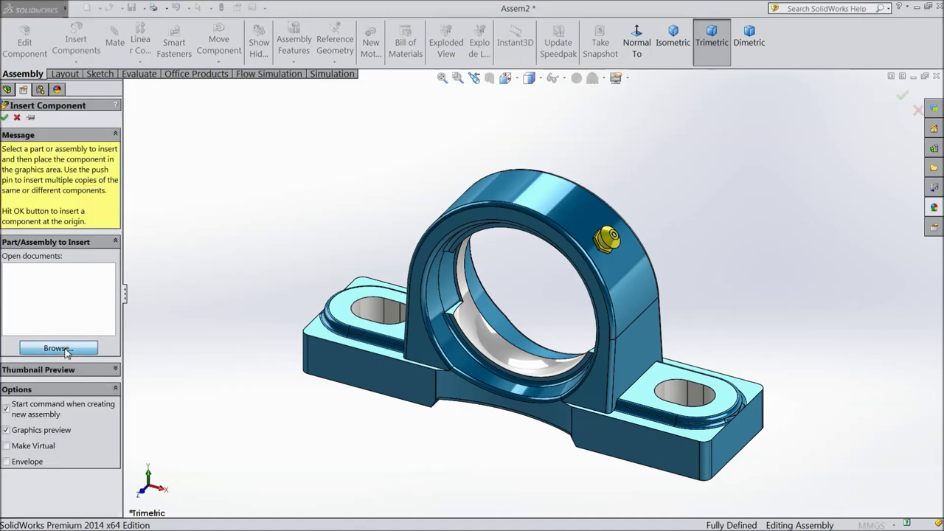
click(495, 243)
click(823, 474)
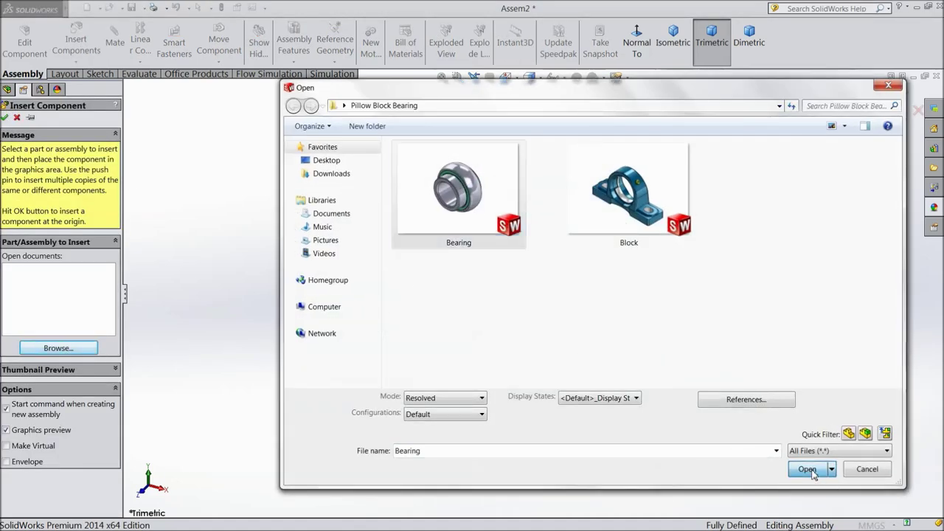
click(413, 339)
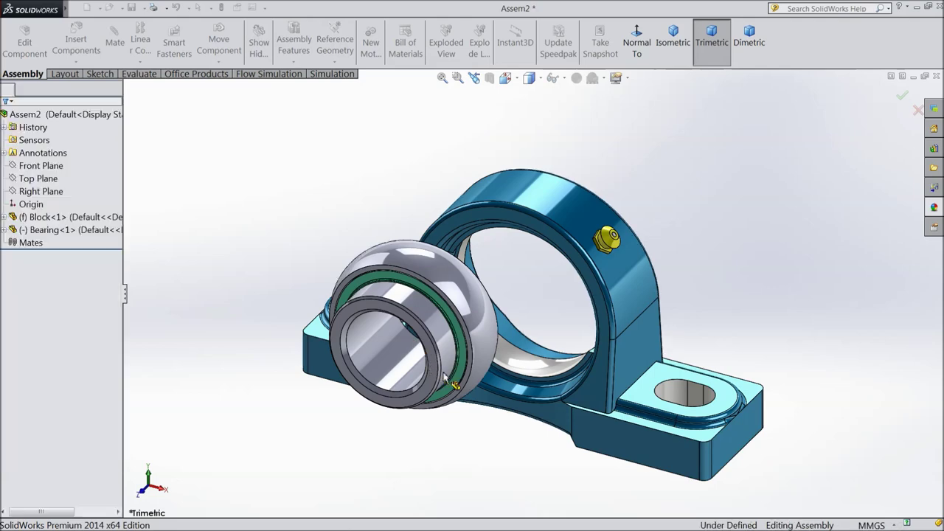
middle_drag(431, 314, 421, 335)
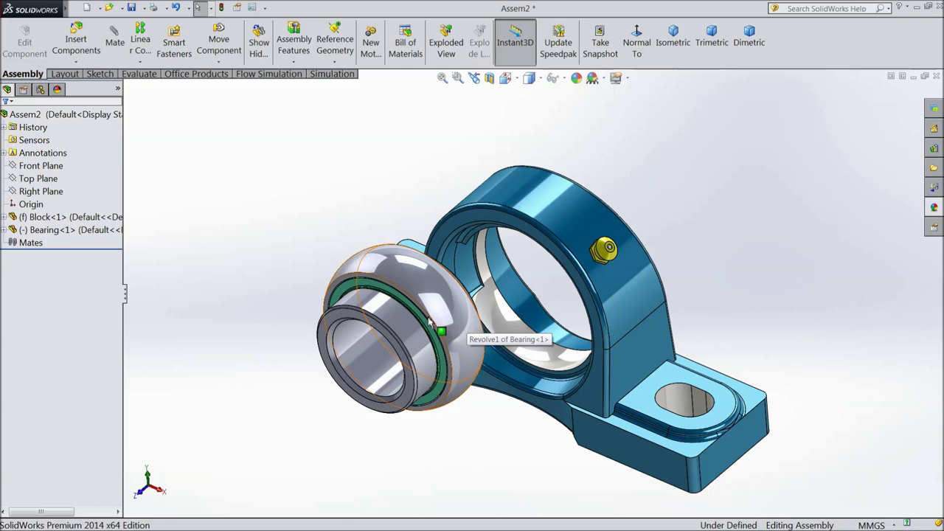
Select the Front Planes of both Block<1> and Bearing<1> in the FeatureManager tree.
click(3, 217)
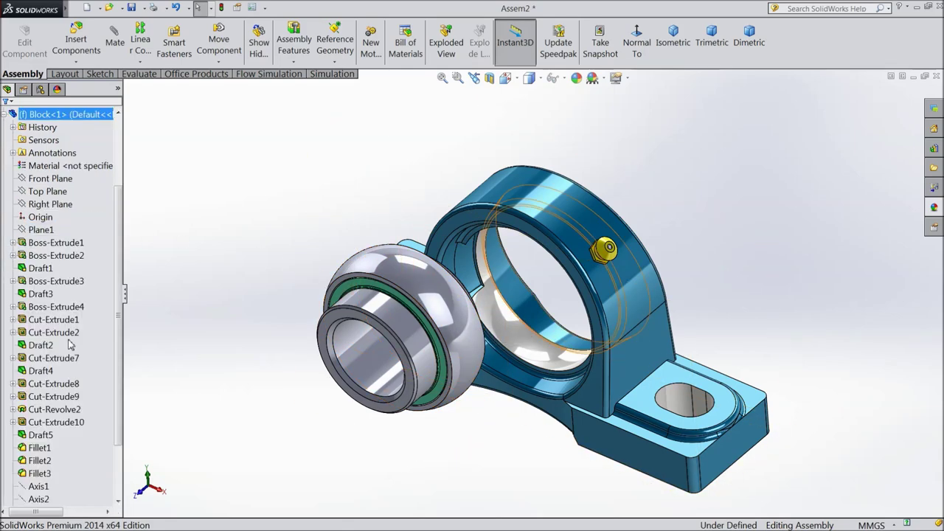
scroll(120, 384, down, 2)
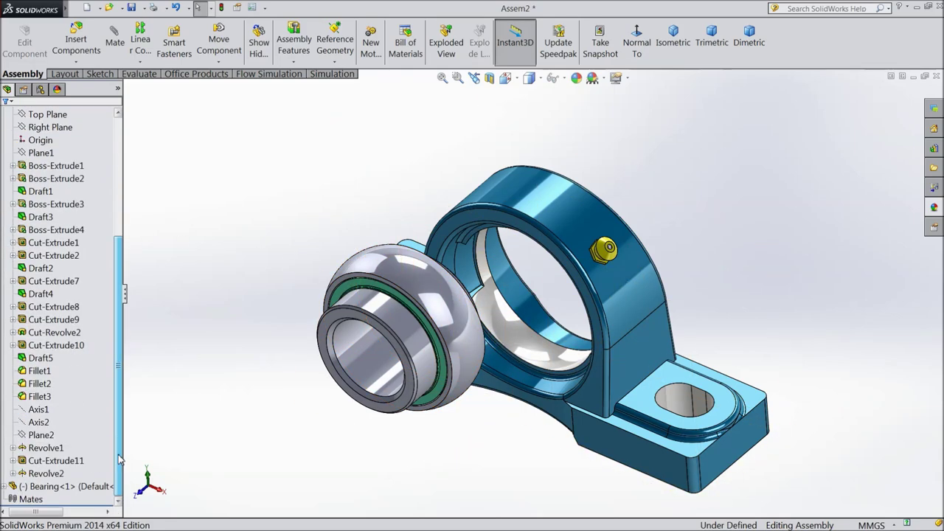
click(6, 487)
scroll(72, 165, up, 9)
click(79, 219)
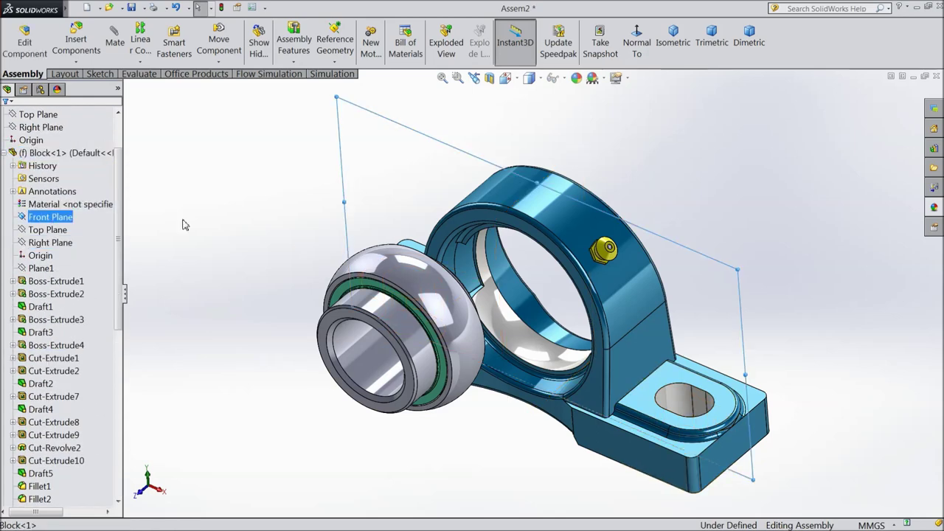
drag(120, 213, 109, 386)
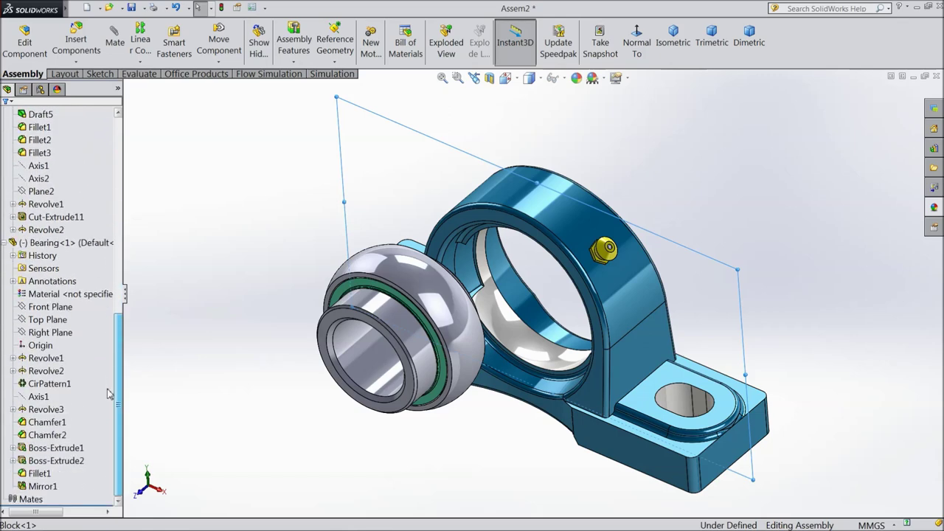
click(47, 308)
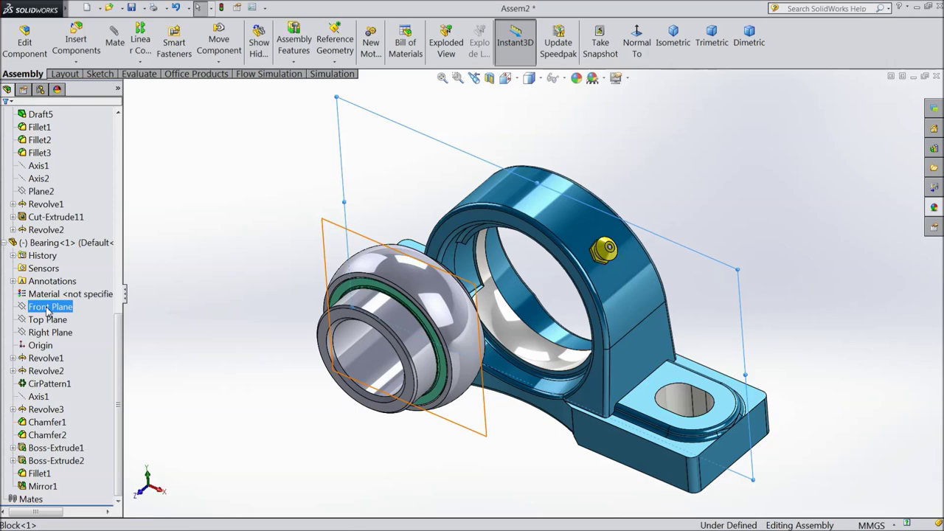
middle_drag(281, 236, 228, 254)
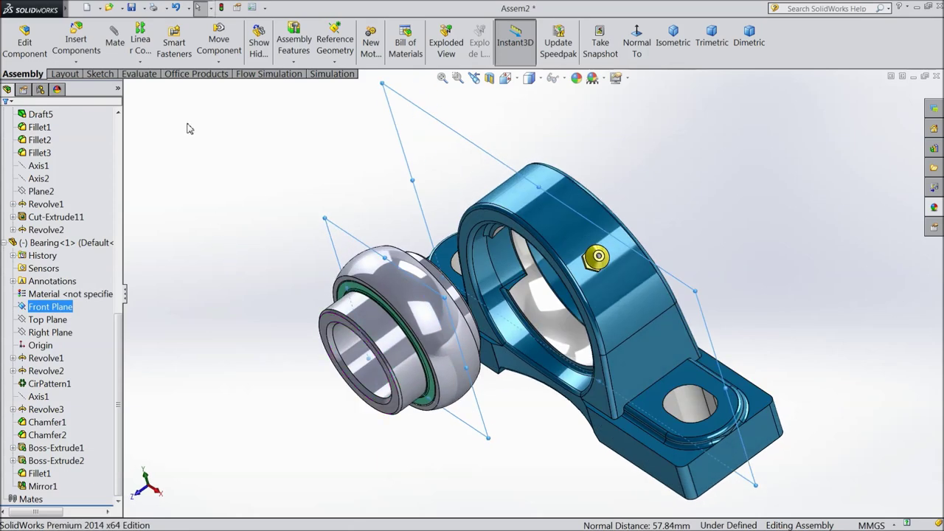
Apply a Coincident mate to the two Front Planes and drag the bearing to check it.
click(116, 38)
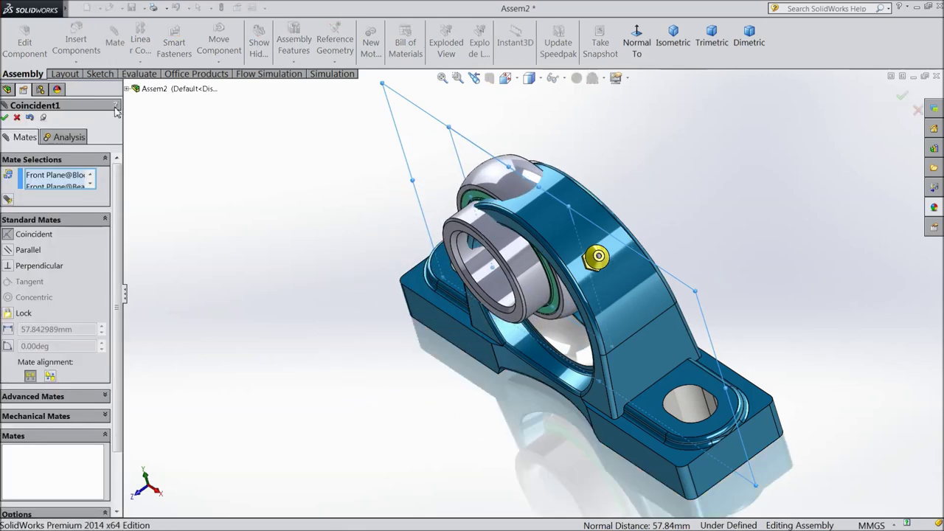
click(5, 118)
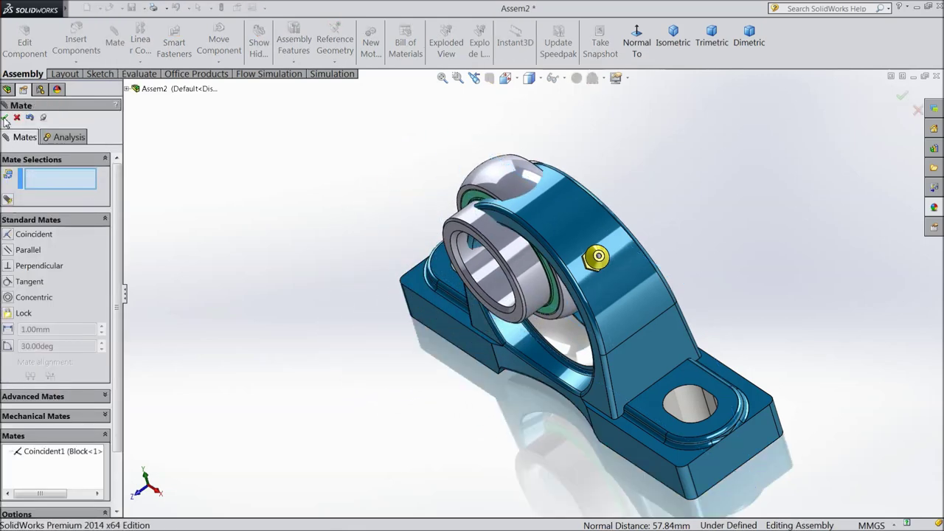
drag(464, 243, 415, 233)
middle_drag(360, 318, 395, 293)
click(128, 88)
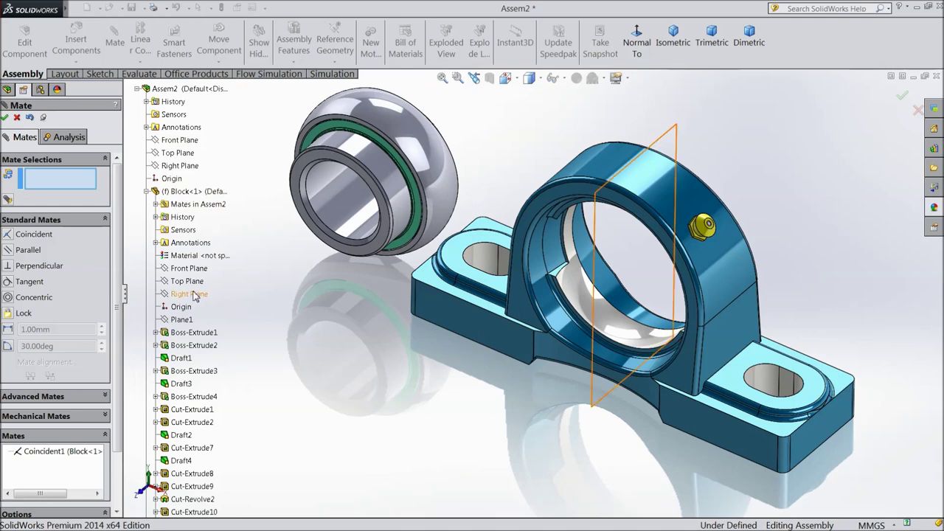
Mate Axis1 of Block<1> and Axis1 of Bearing<1> as Coincident, then close the Mate settings.
scroll(272, 317, down, 2)
scroll(298, 273, up, 3)
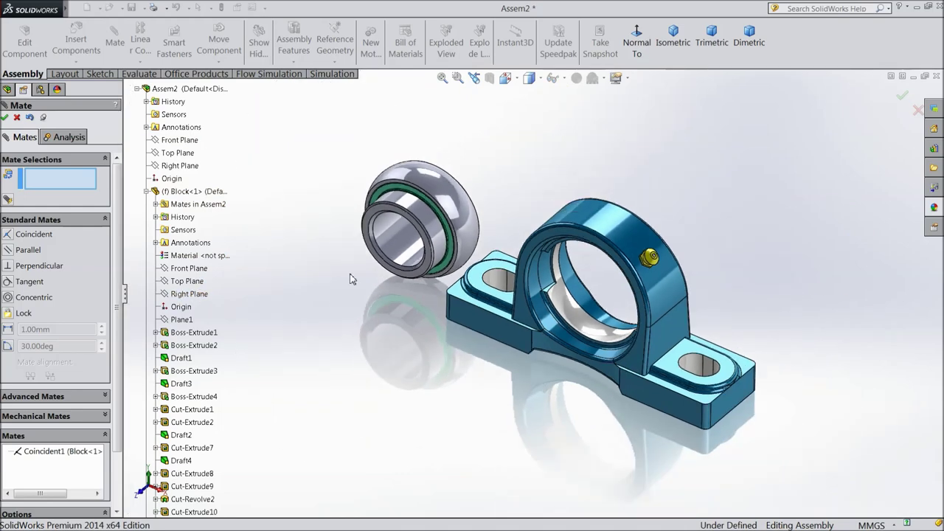
scroll(198, 297, down, 1)
scroll(198, 298, down, 3)
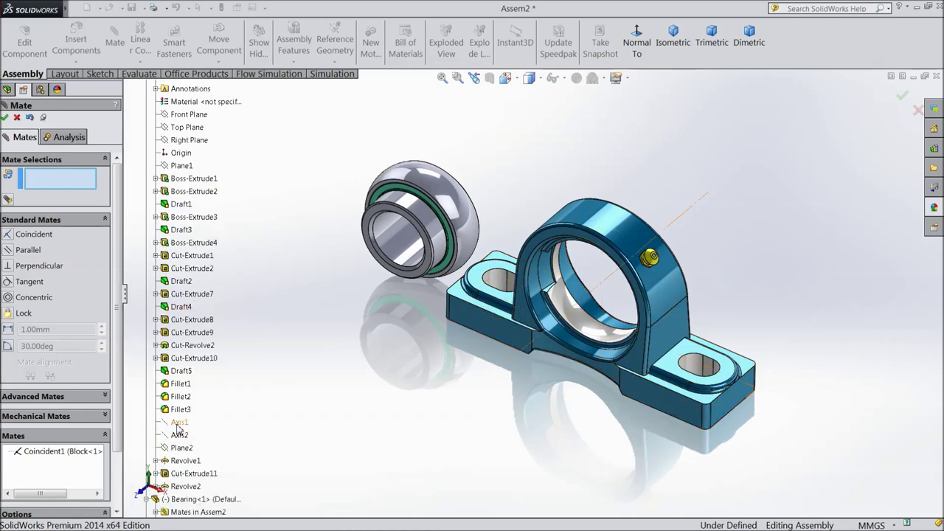
click(178, 424)
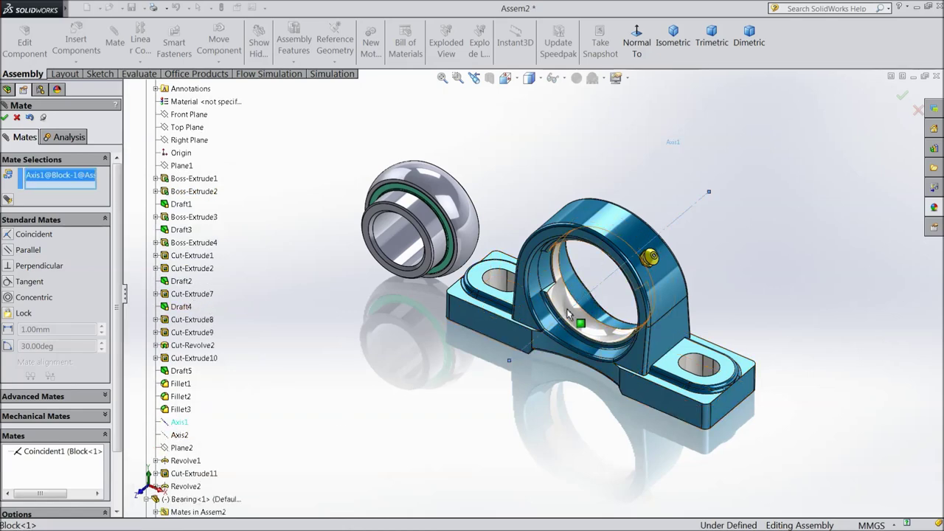
scroll(181, 452, down, 7)
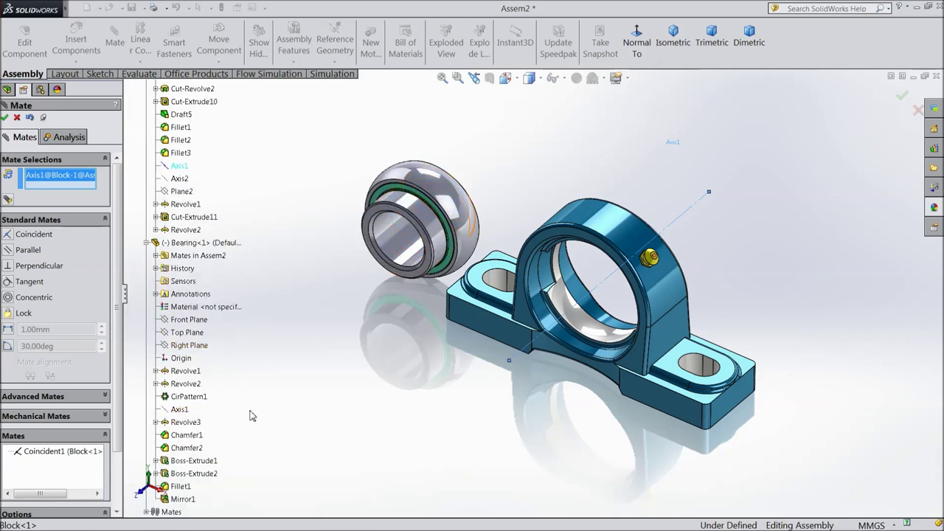
click(180, 412)
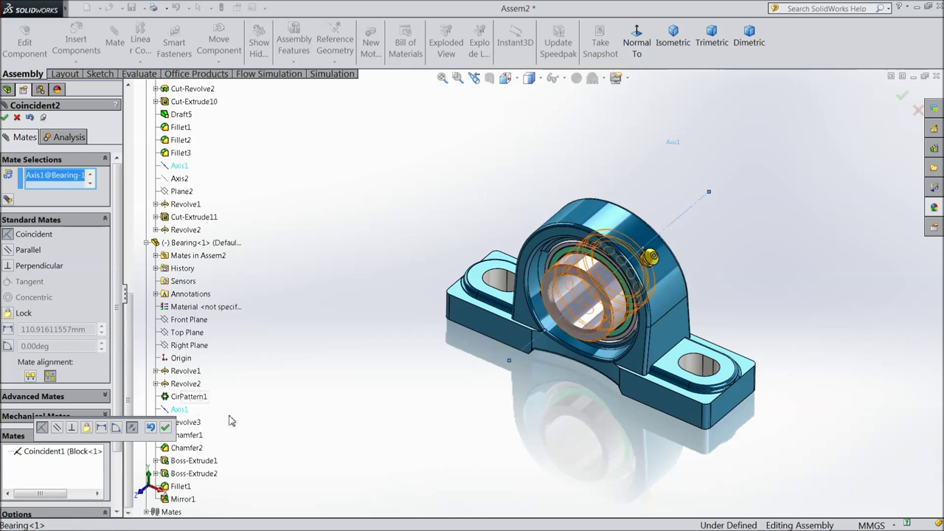
click(166, 427)
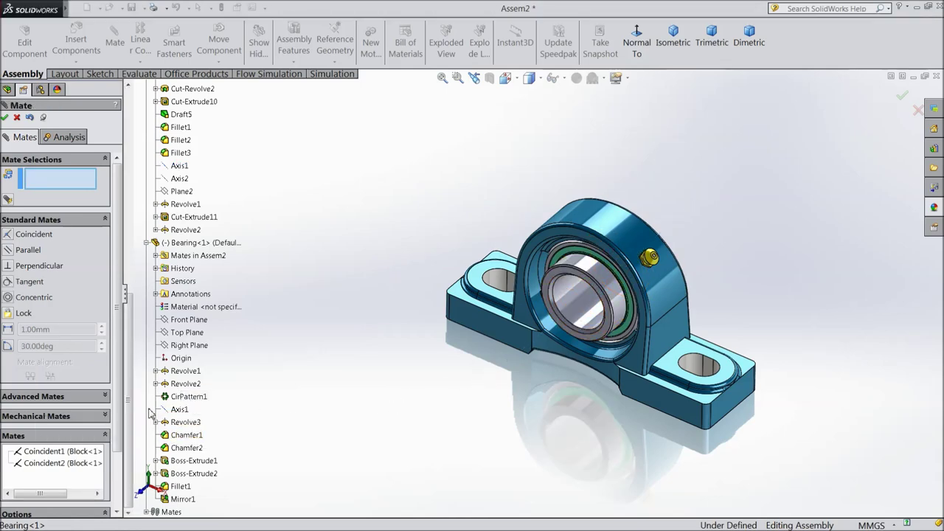
click(5, 117)
middle_drag(199, 265, 234, 274)
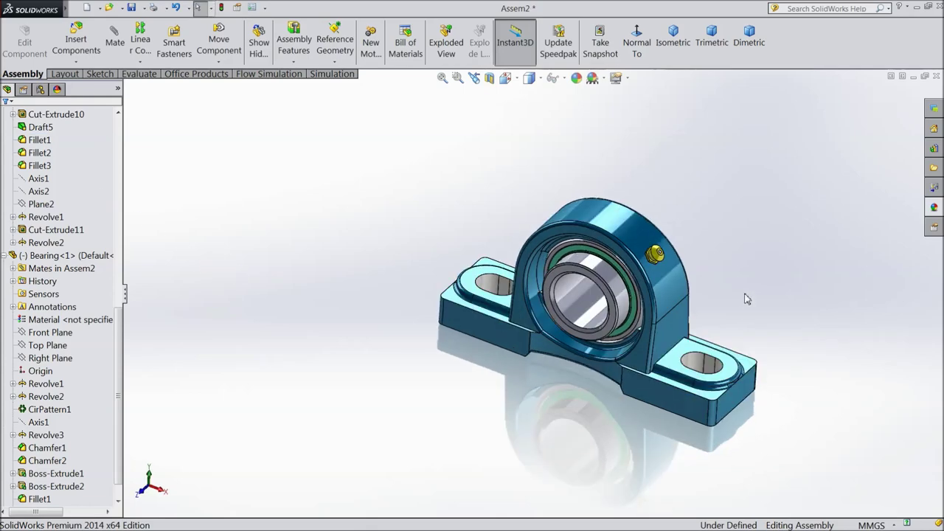
scroll(745, 298, down, 5)
scroll(646, 283, up, 3)
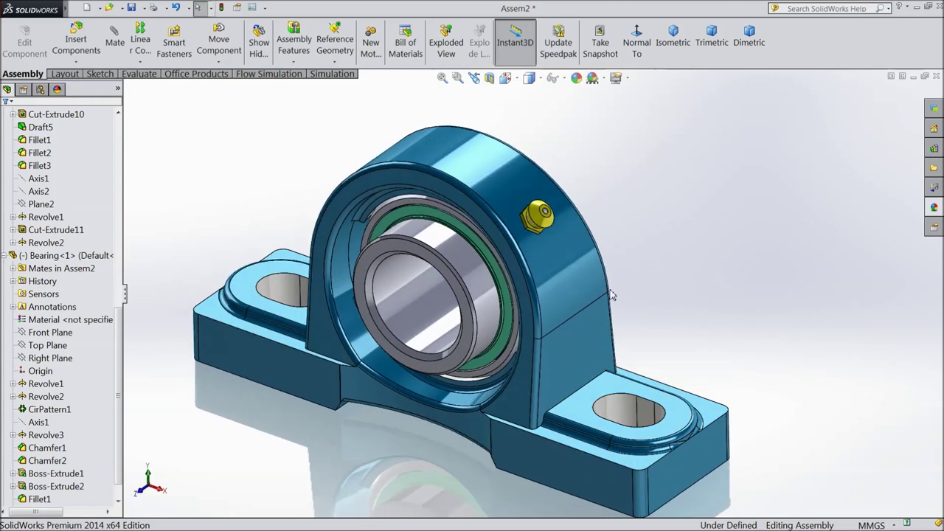
click(493, 262)
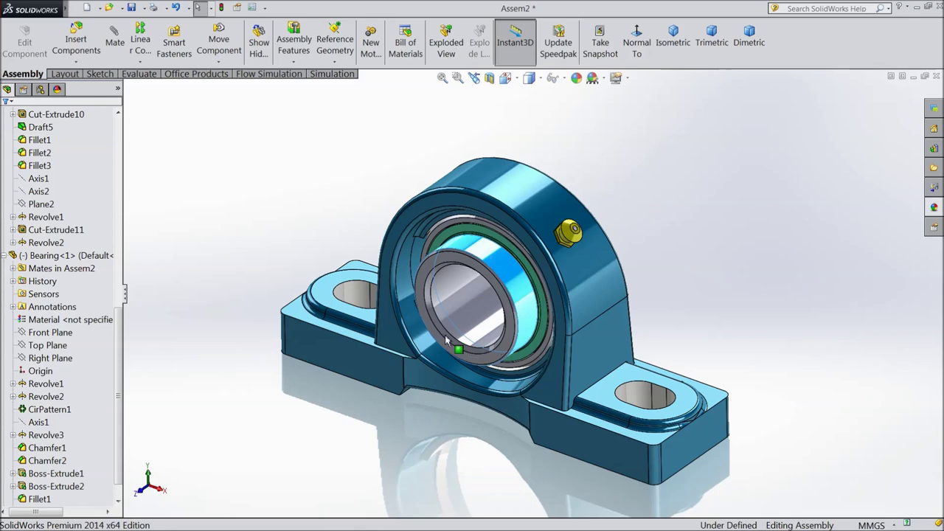
scroll(483, 281, down, 5)
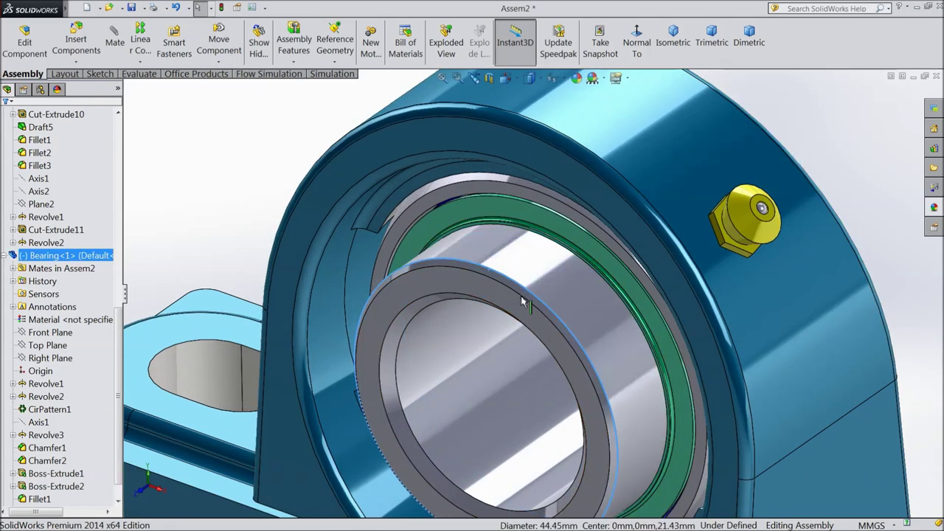
scroll(438, 331, up, 5)
middle_drag(531, 338, 356, 327)
middle_drag(339, 361, 413, 354)
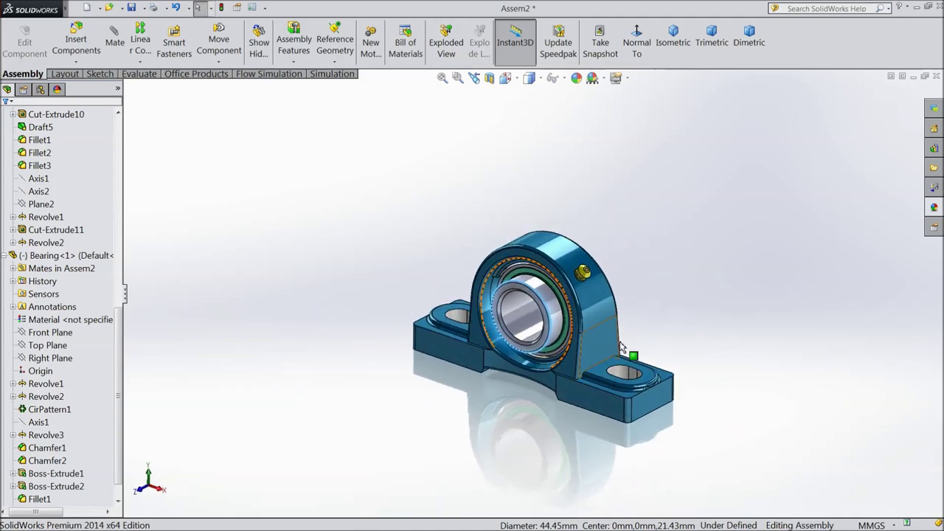
scroll(583, 346, down, 3)
middle_drag(432, 295, 406, 501)
scroll(308, 368, down, 2)
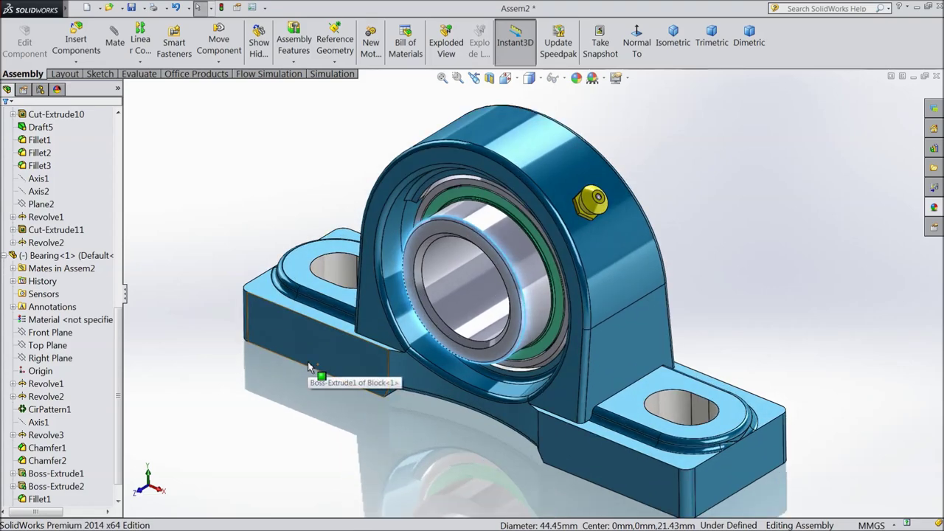